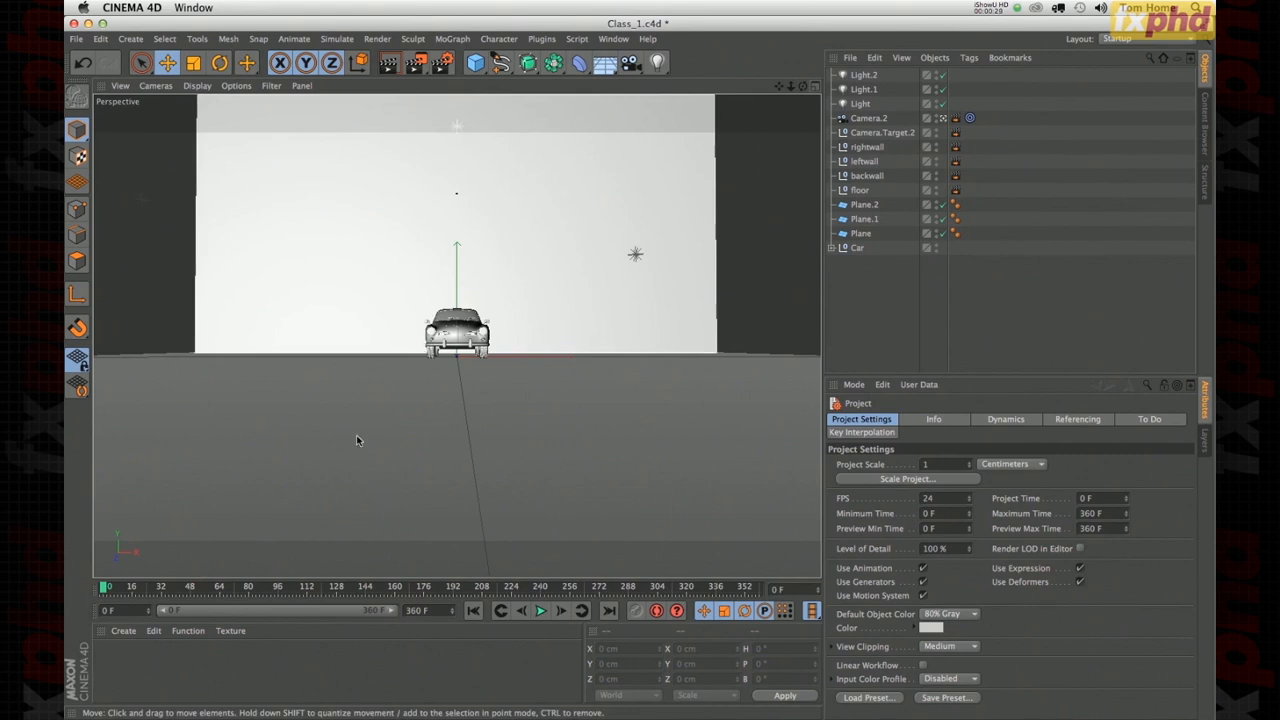
- Scrub the timeline from frame 0 to frame 197, selecting the car body, back wall and side wall to review the scene
drag(128, 588, 250, 596)
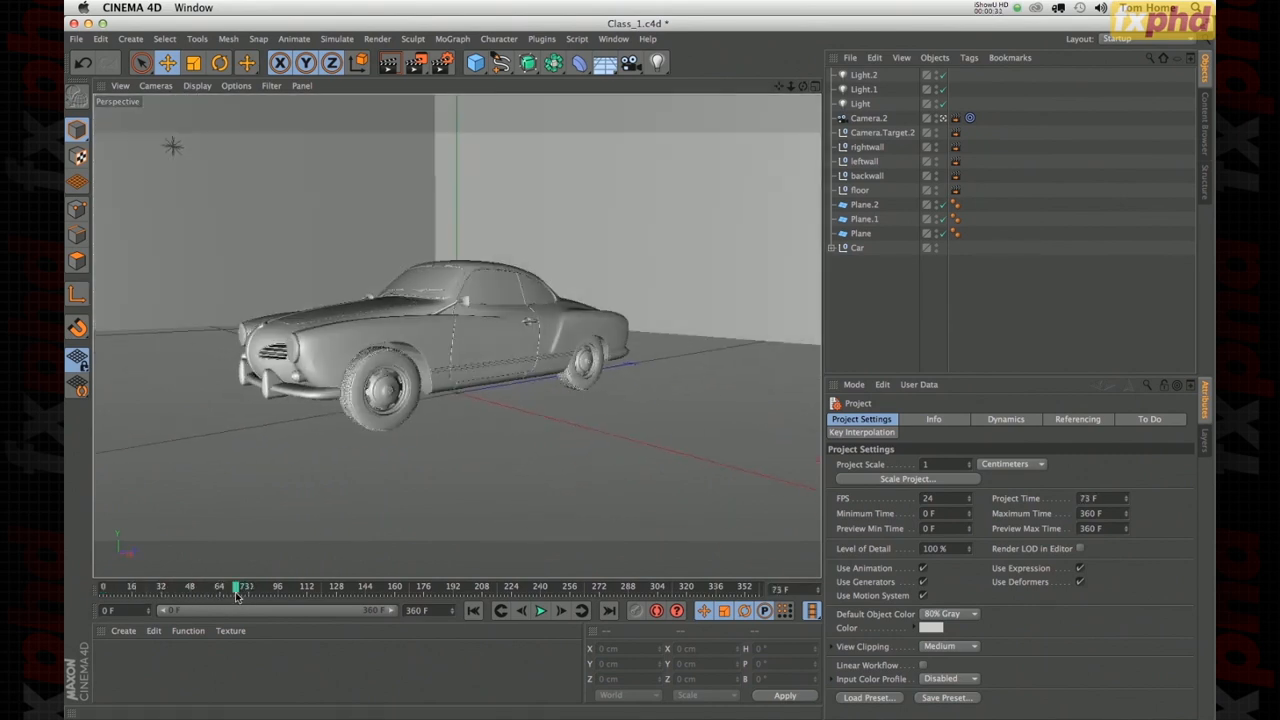
click(324, 338)
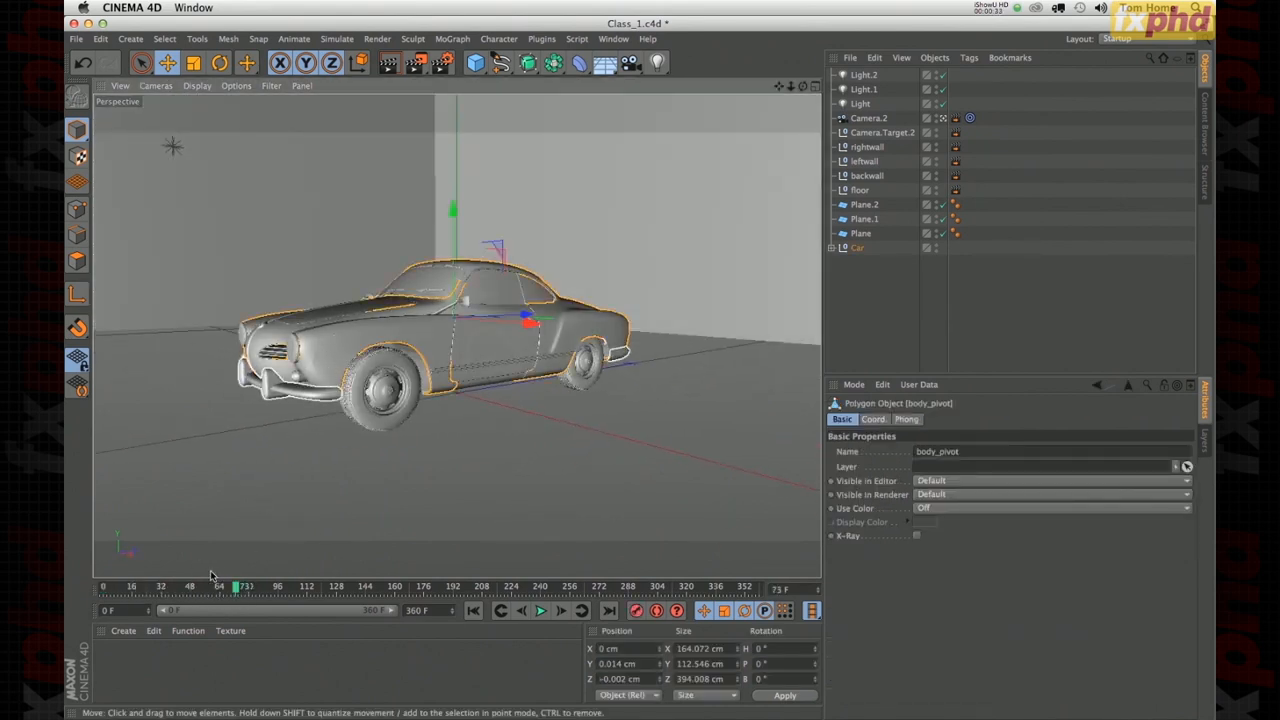
drag(238, 588, 186, 588)
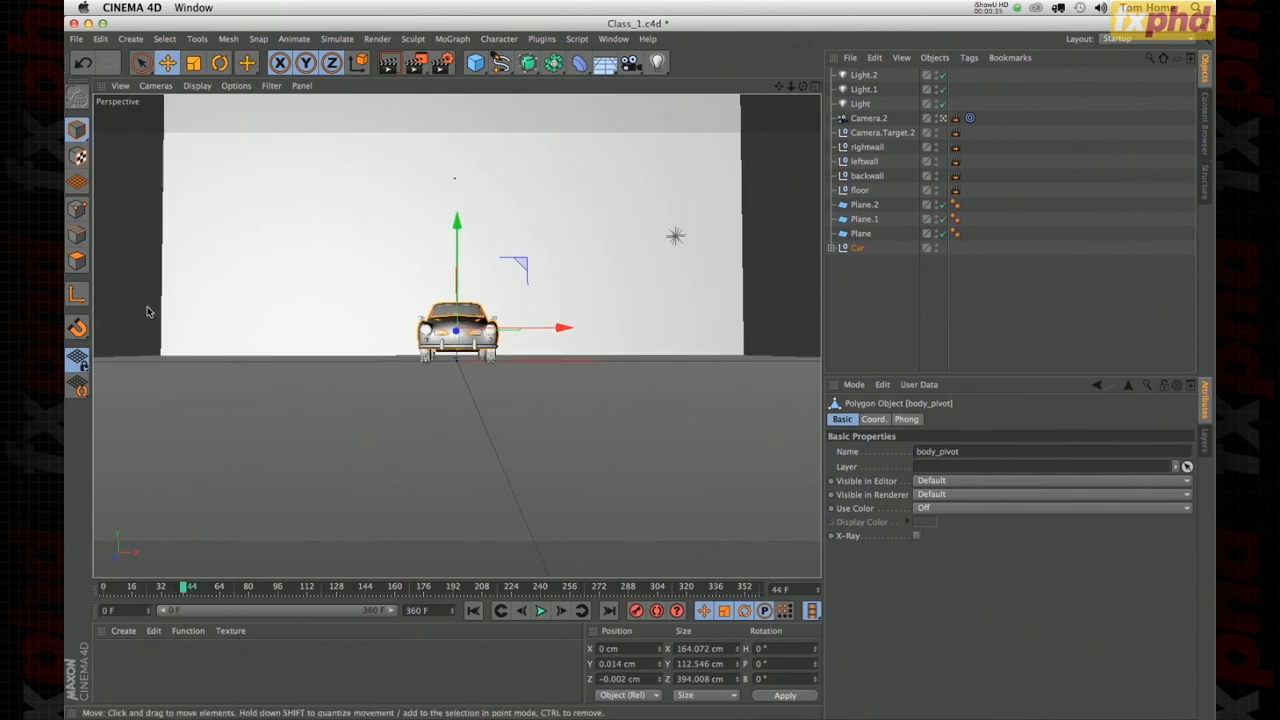
click(257, 284)
click(765, 290)
drag(193, 590, 491, 579)
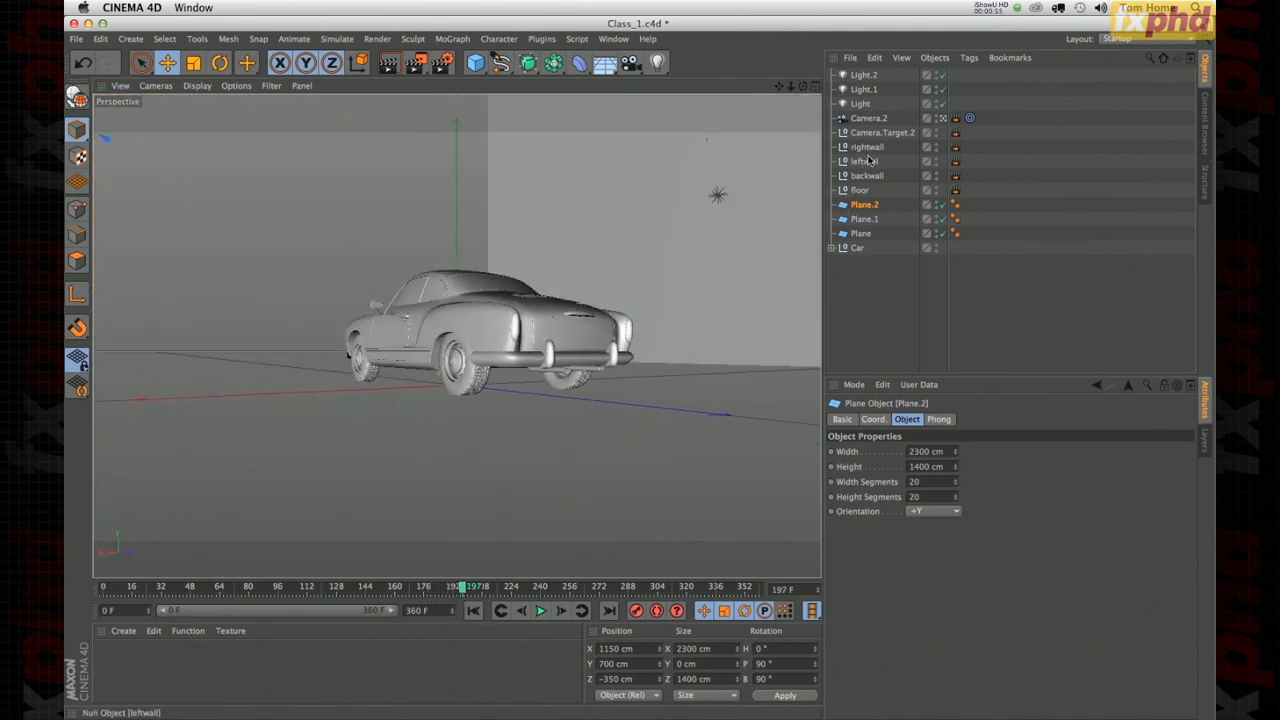
- Select the wall nulls and the wall planes in turn to see how they correspond
click(866, 148)
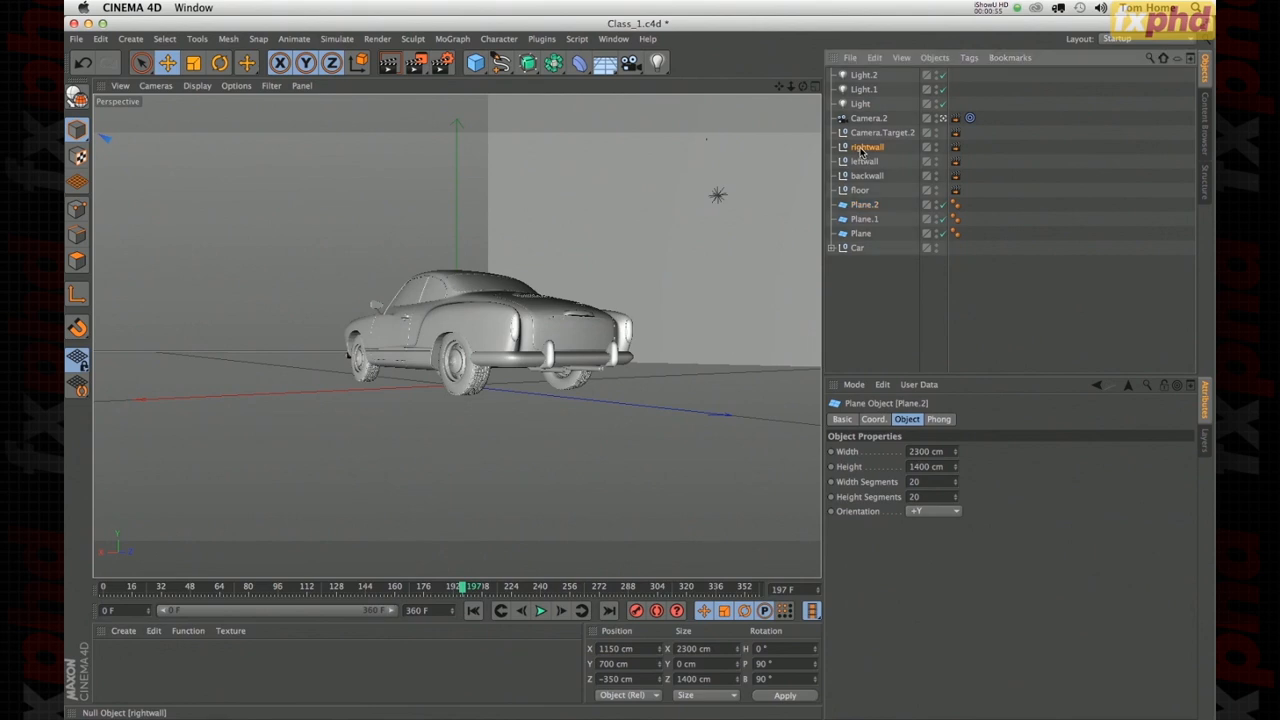
click(710, 251)
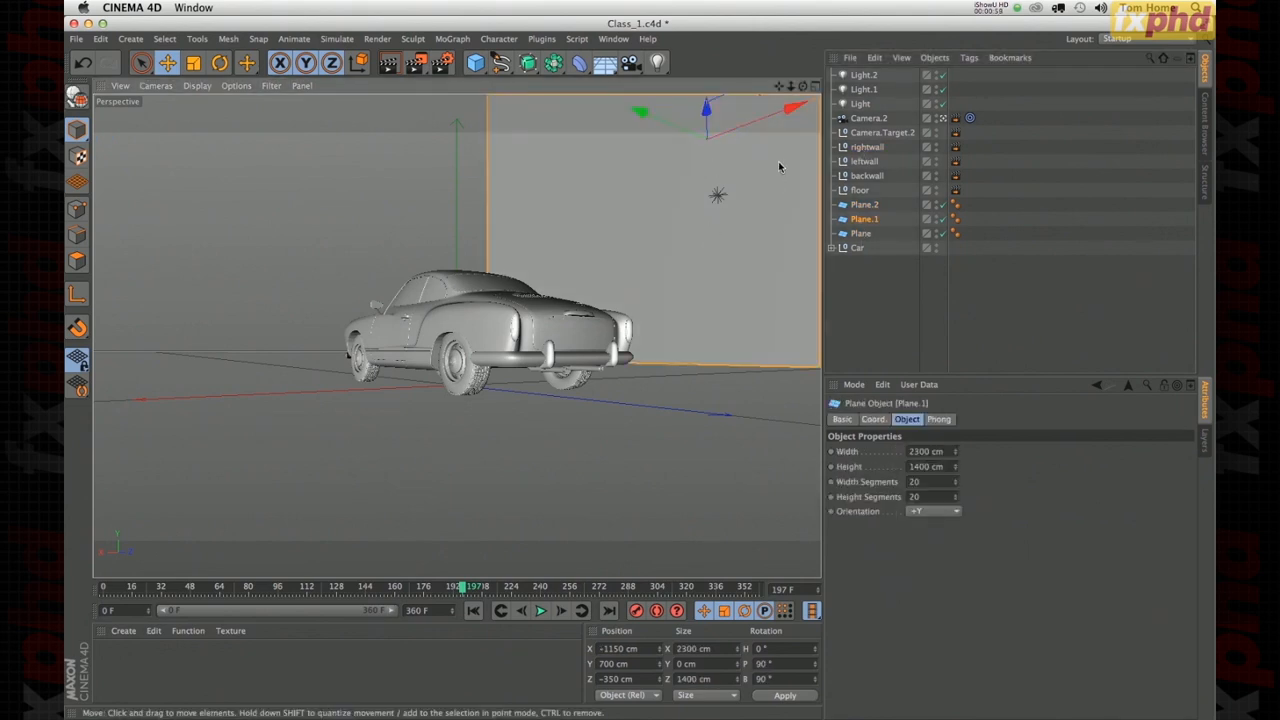
click(860, 176)
click(861, 161)
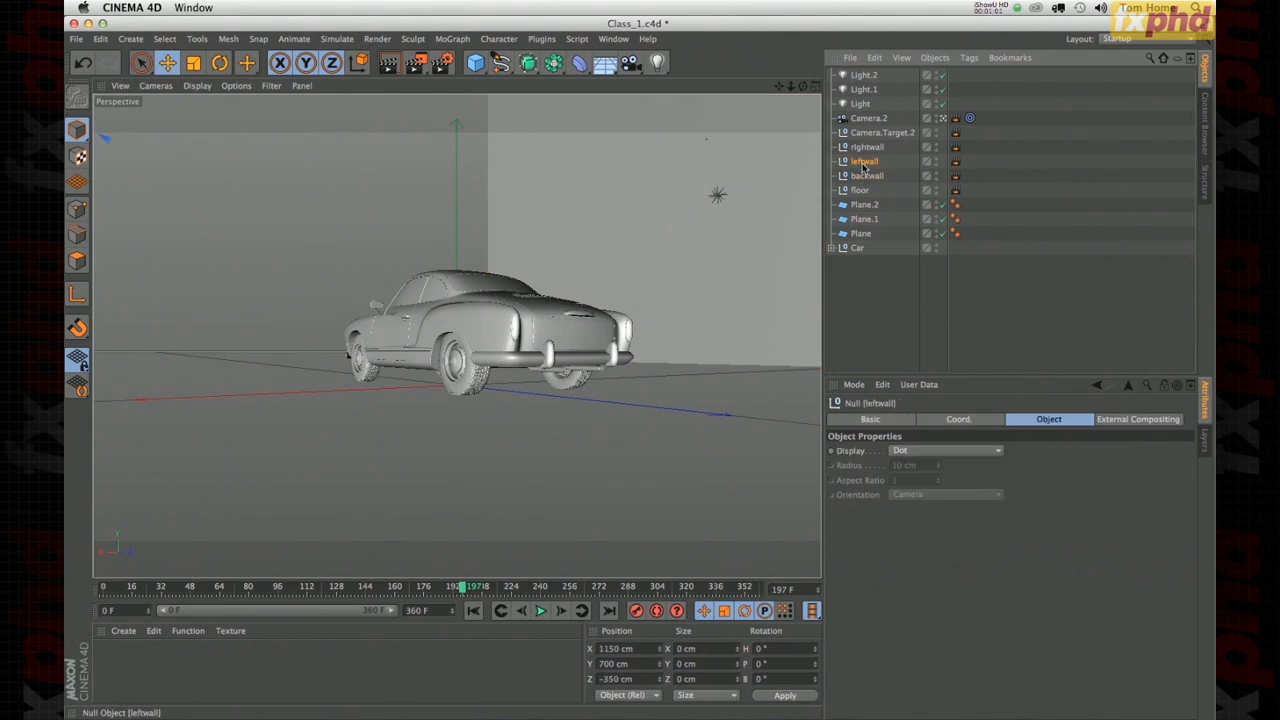
click(862, 147)
click(858, 233)
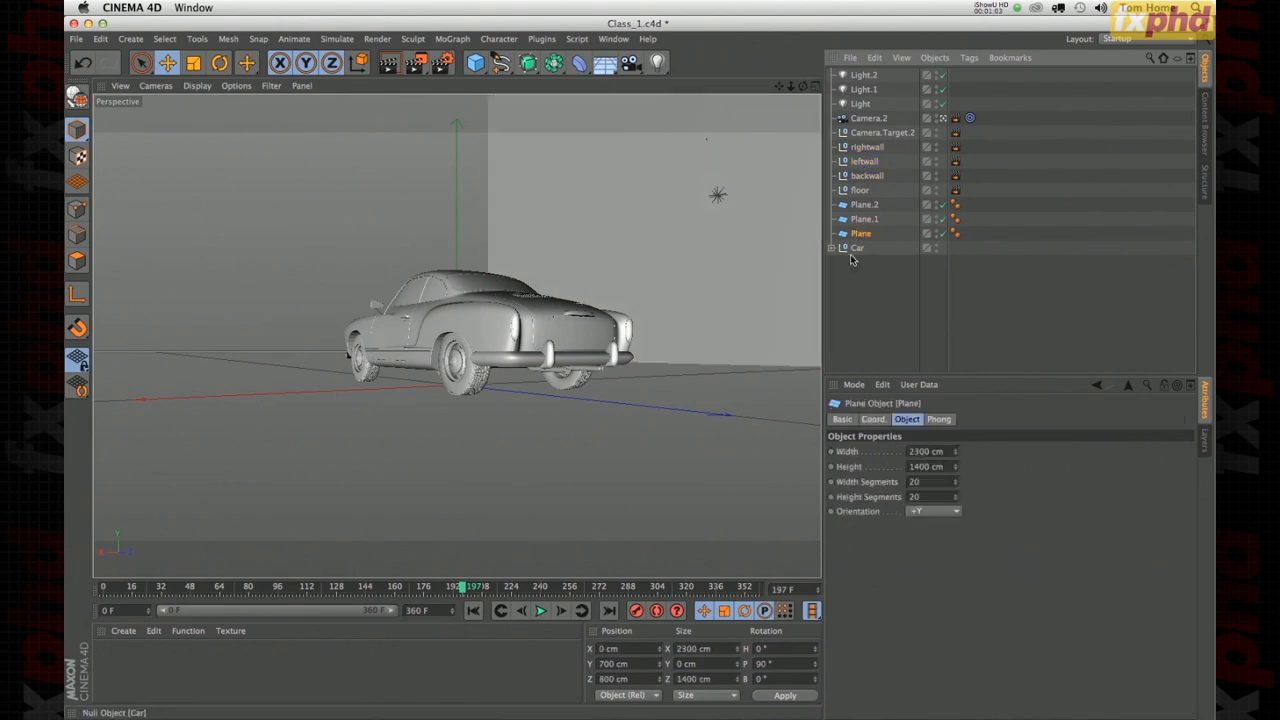
- Compare the coordinates of the Plane.1 wall with those of the rightwall null
click(750, 190)
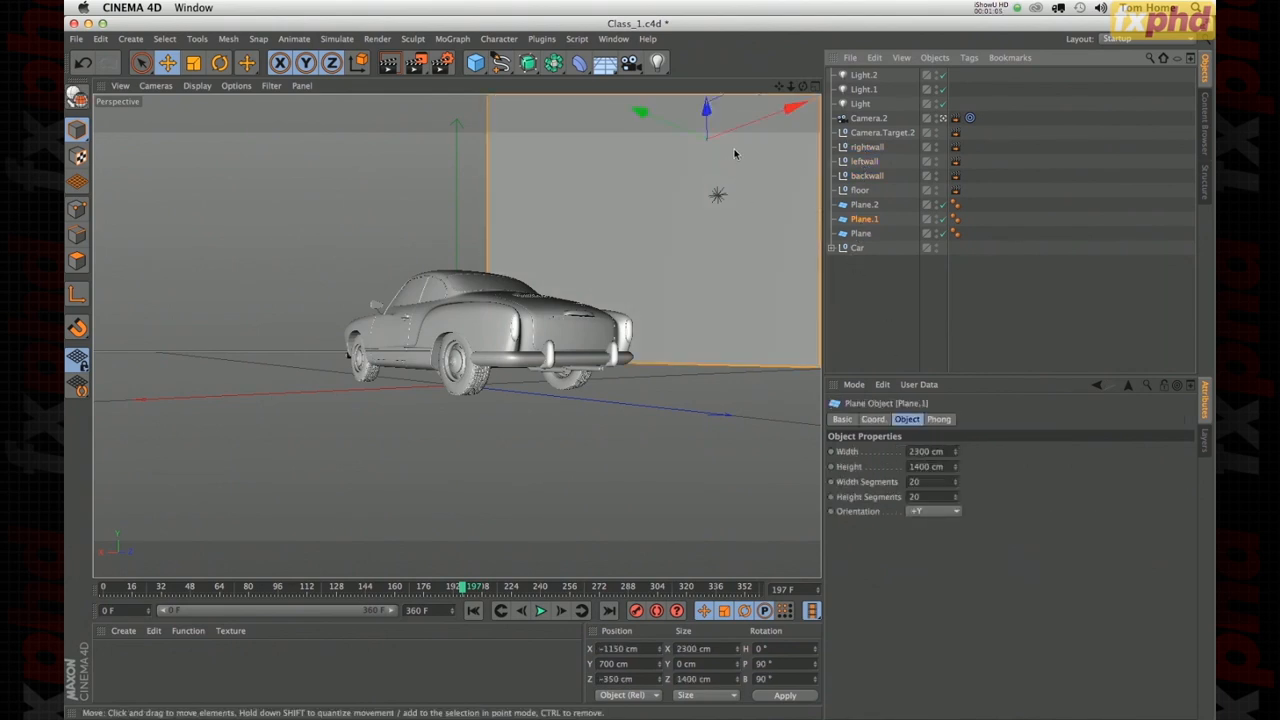
click(871, 419)
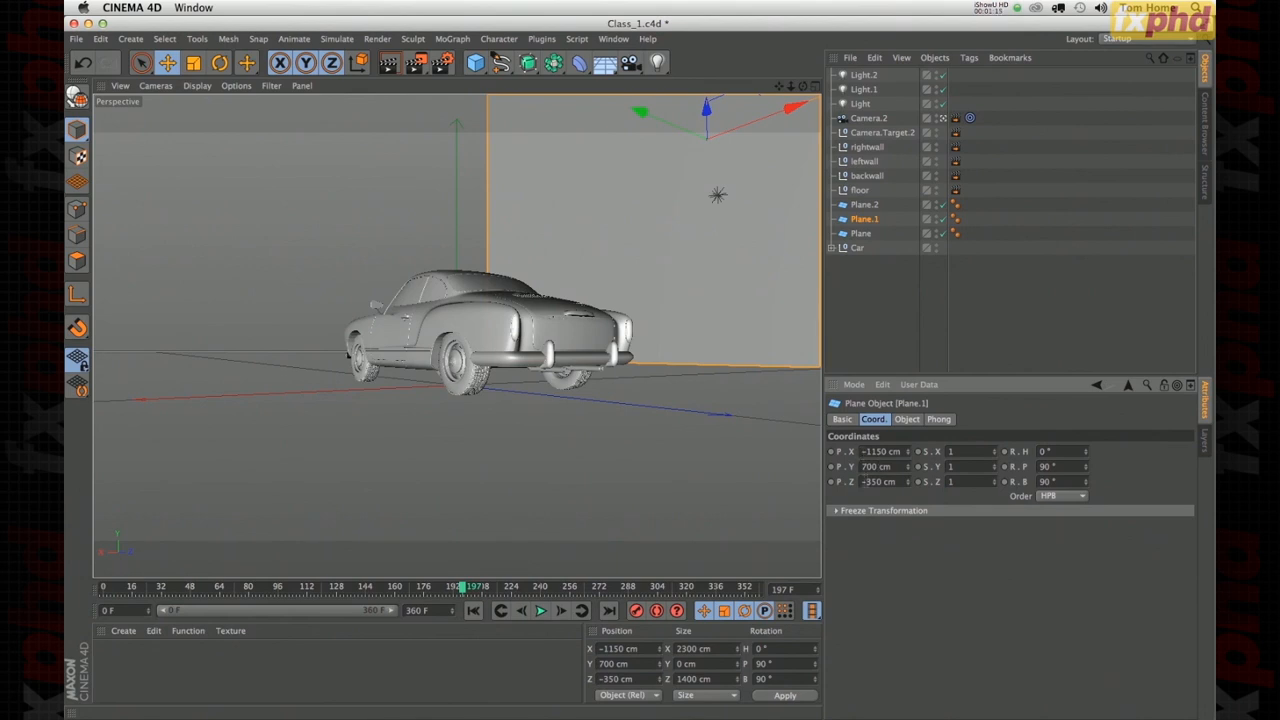
click(860, 164)
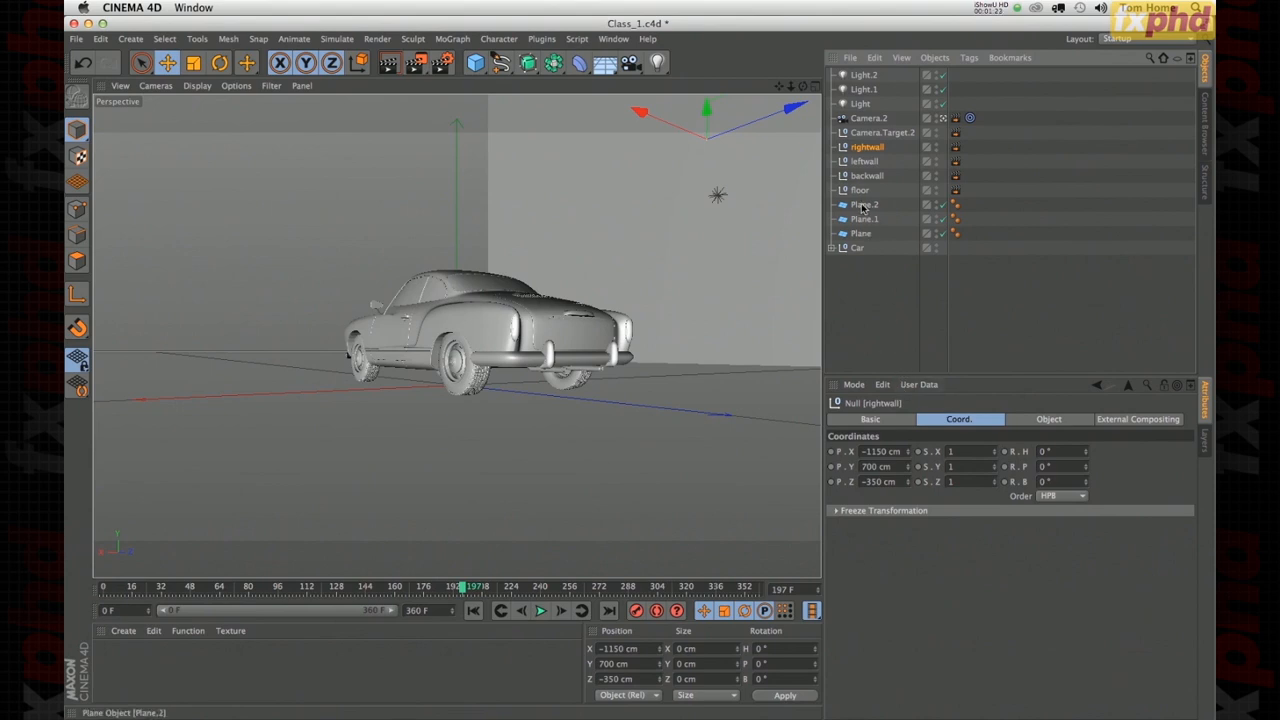
- Delete the External Compositing tag from the rightwall null after viewing its properties
click(955, 148)
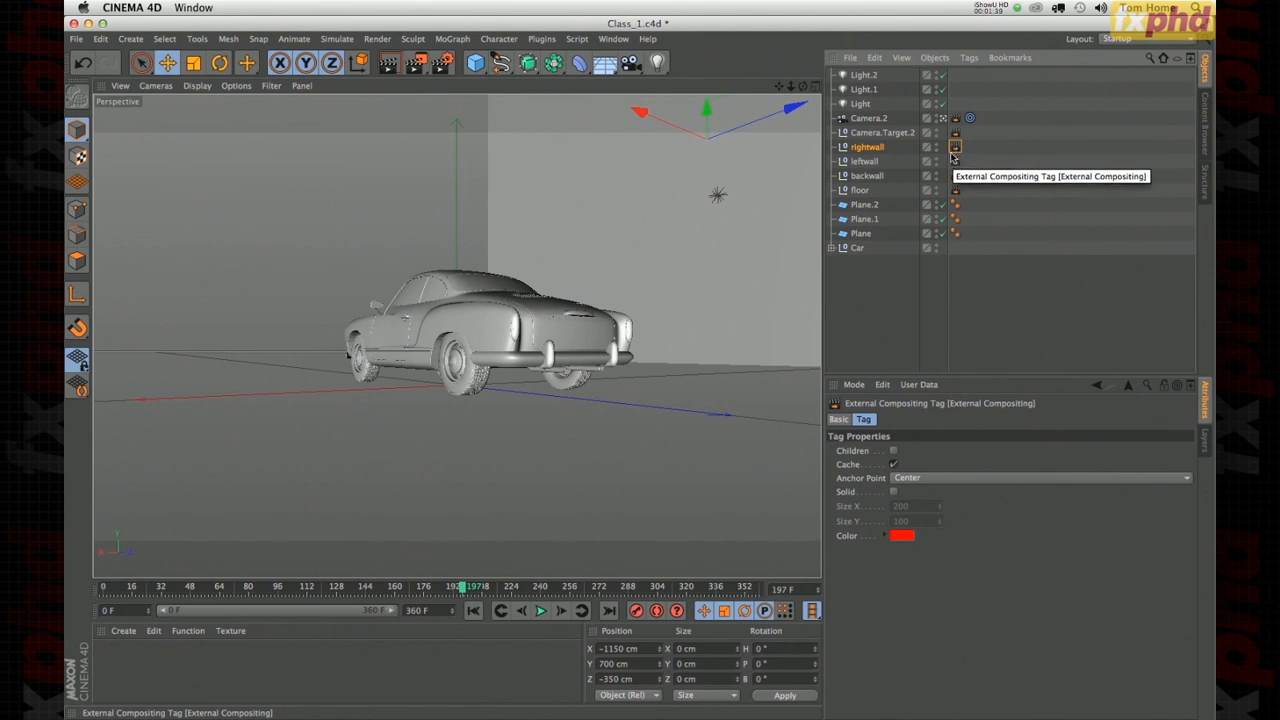
click(866, 119)
click(955, 147)
click(918, 280)
click(955, 147)
key(Delete)
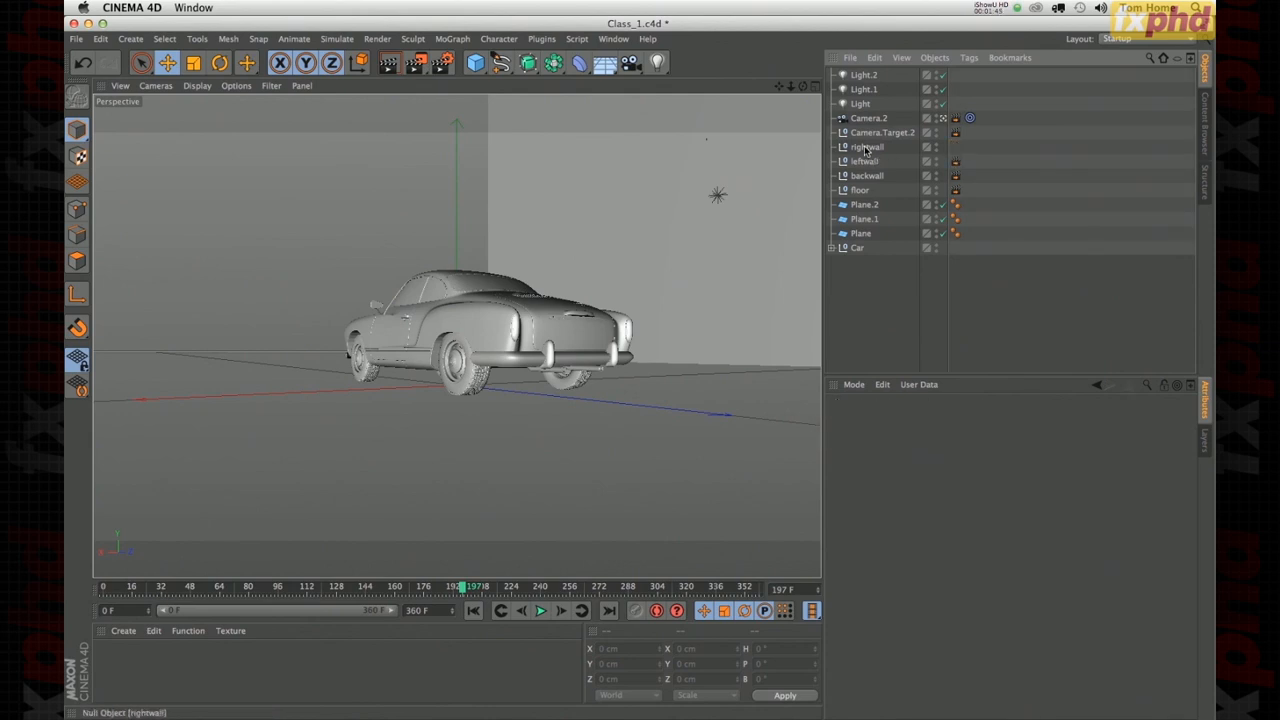
- Add an External Compositing tag to the rightwall null and show the tag's properties
right_click(866, 150)
mouse_move(884, 160)
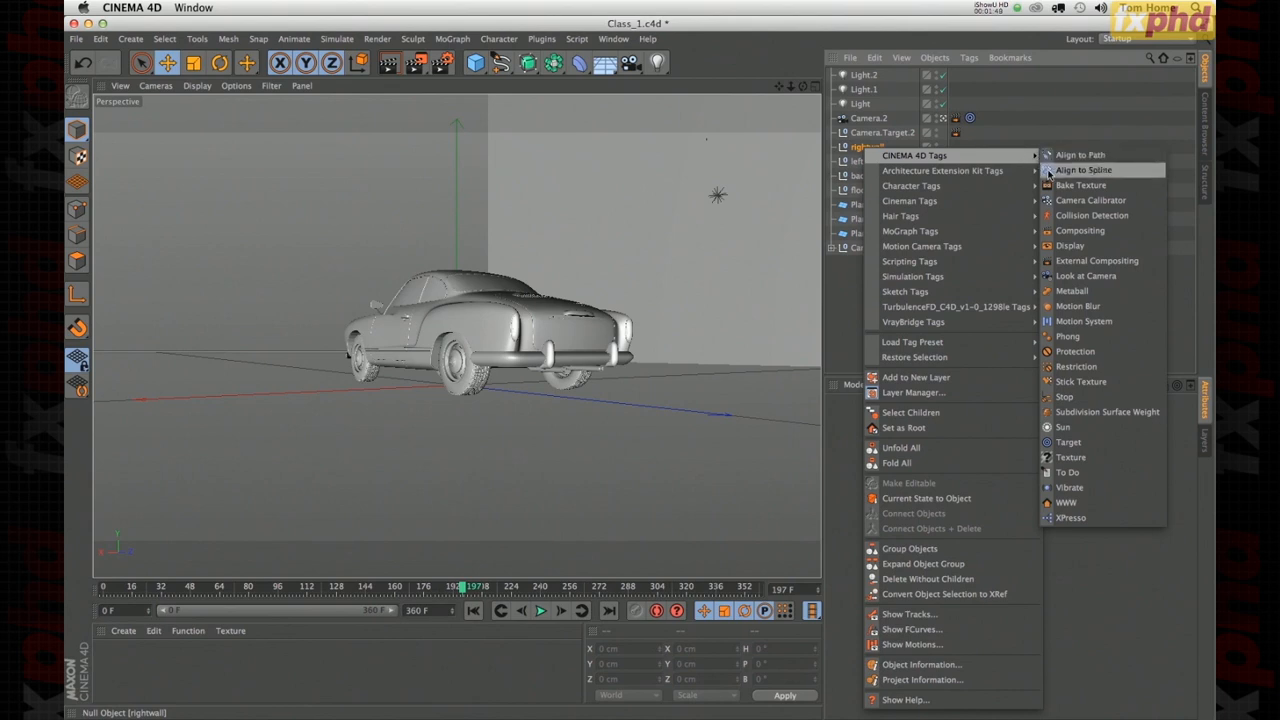
click(1085, 260)
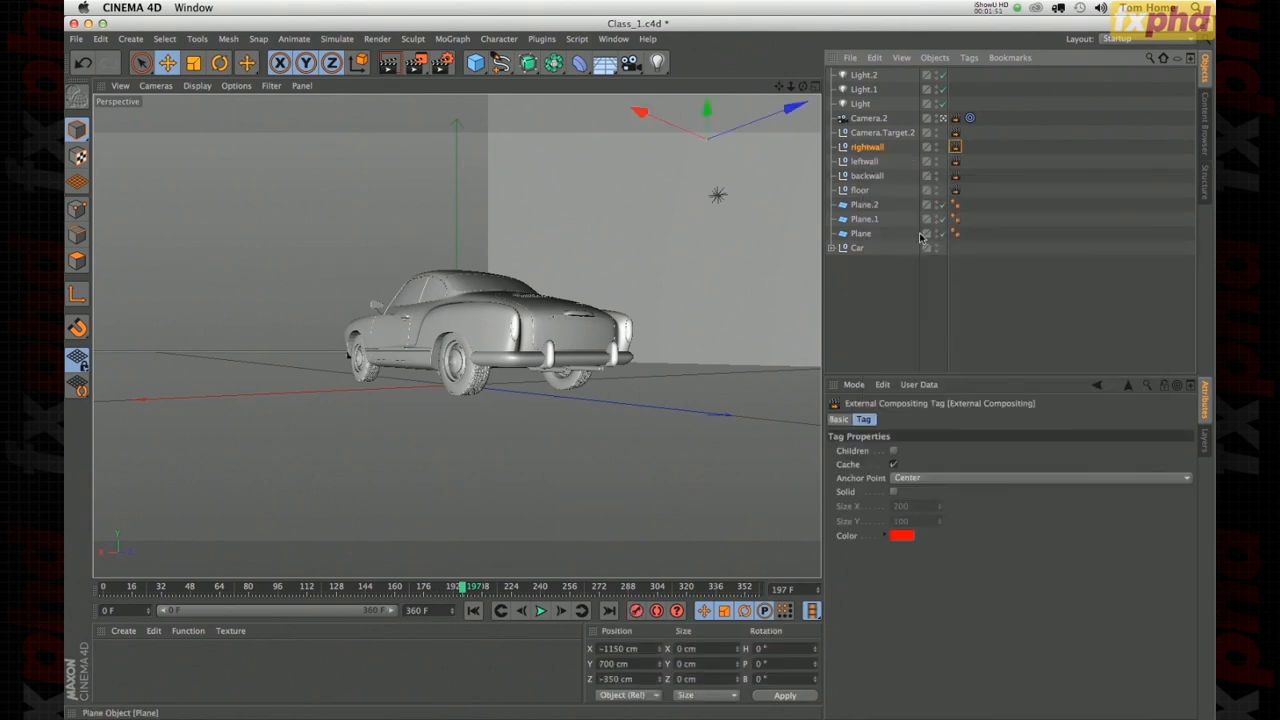
click(957, 164)
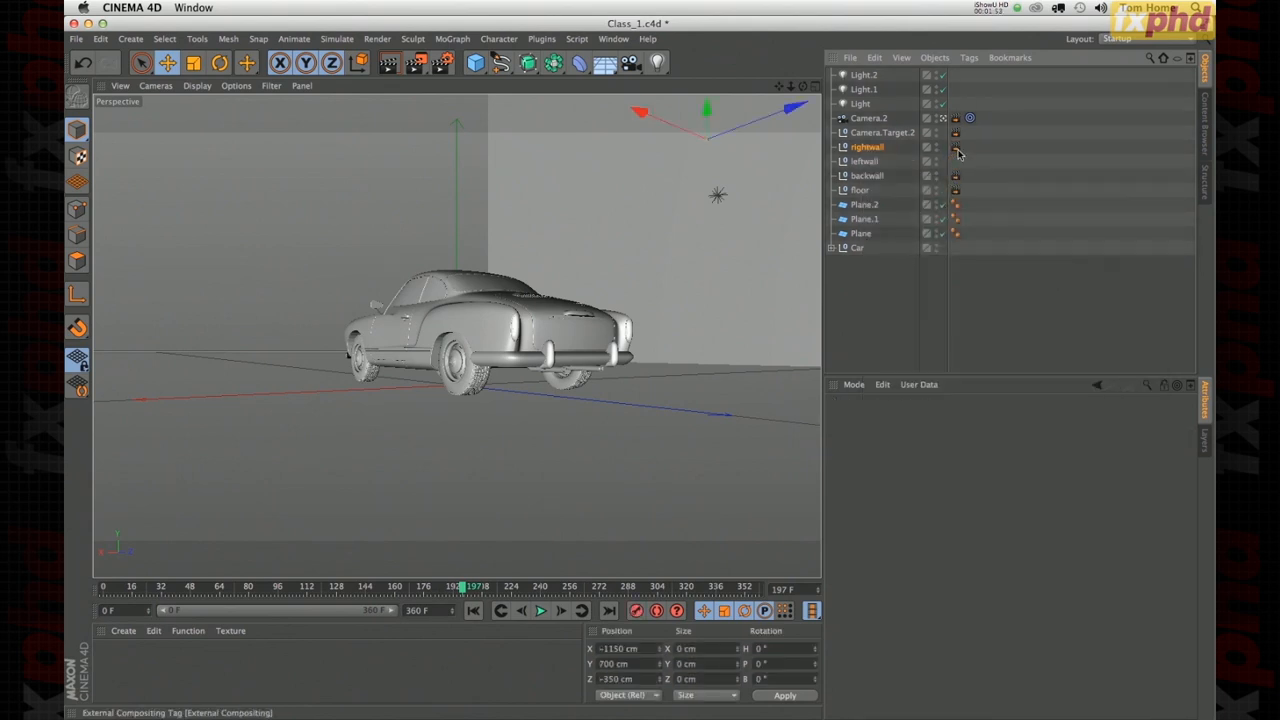
mouse_move(955, 147)
mouse_down()
mouse_move(955, 164)
mouse_move(955, 147)
mouse_up()
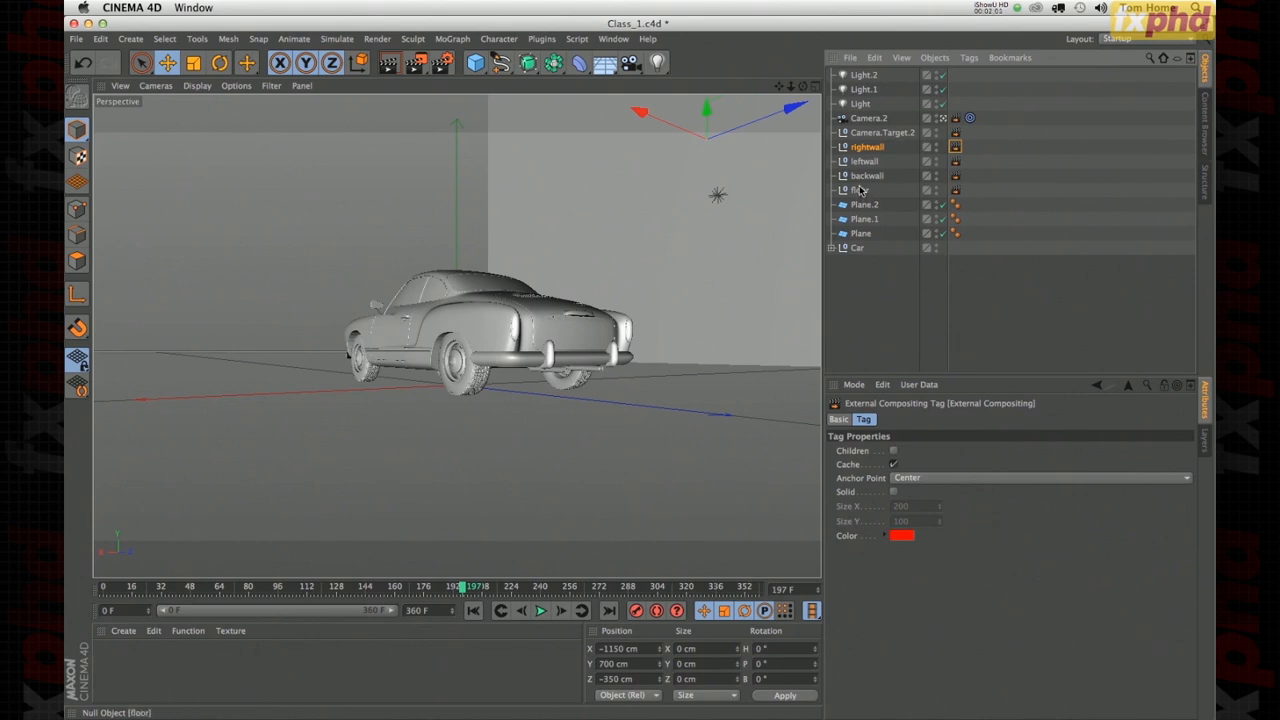
- Select Camera.2 and examine its motion path in the four-view layout before returning to the single perspective view
drag(947, 118, 955, 119)
click(866, 119)
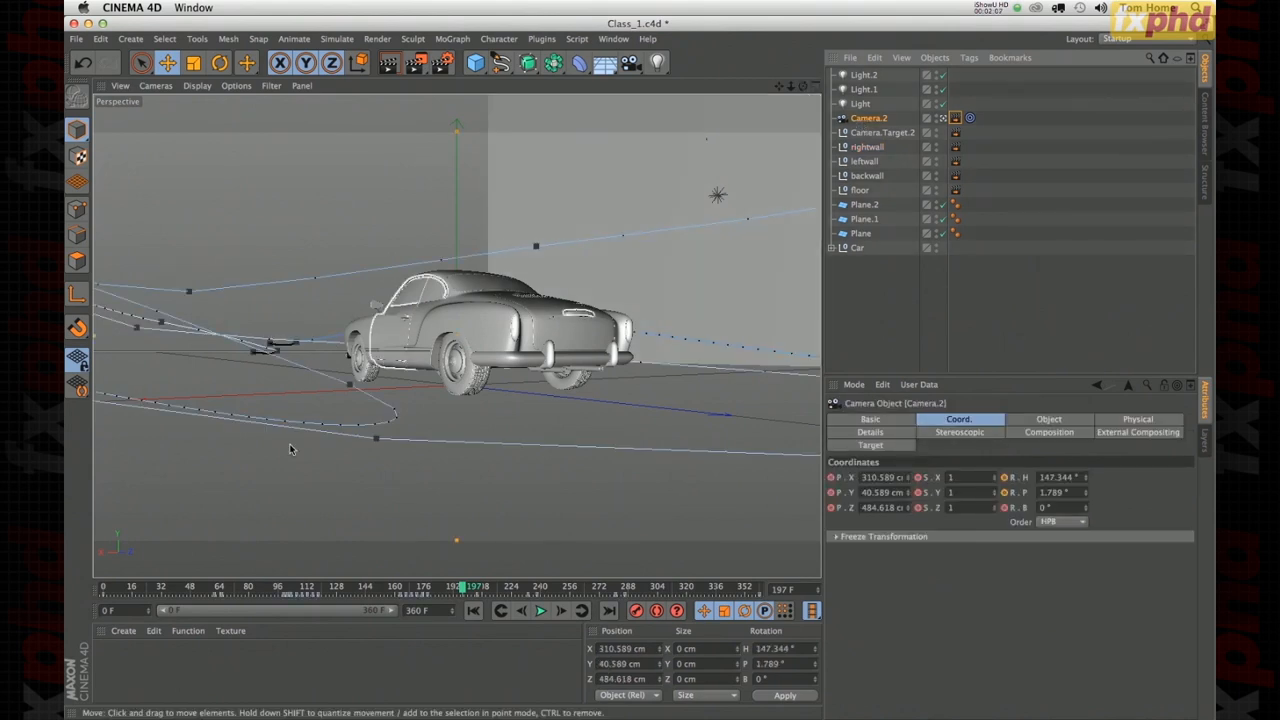
middle_click(768, 145)
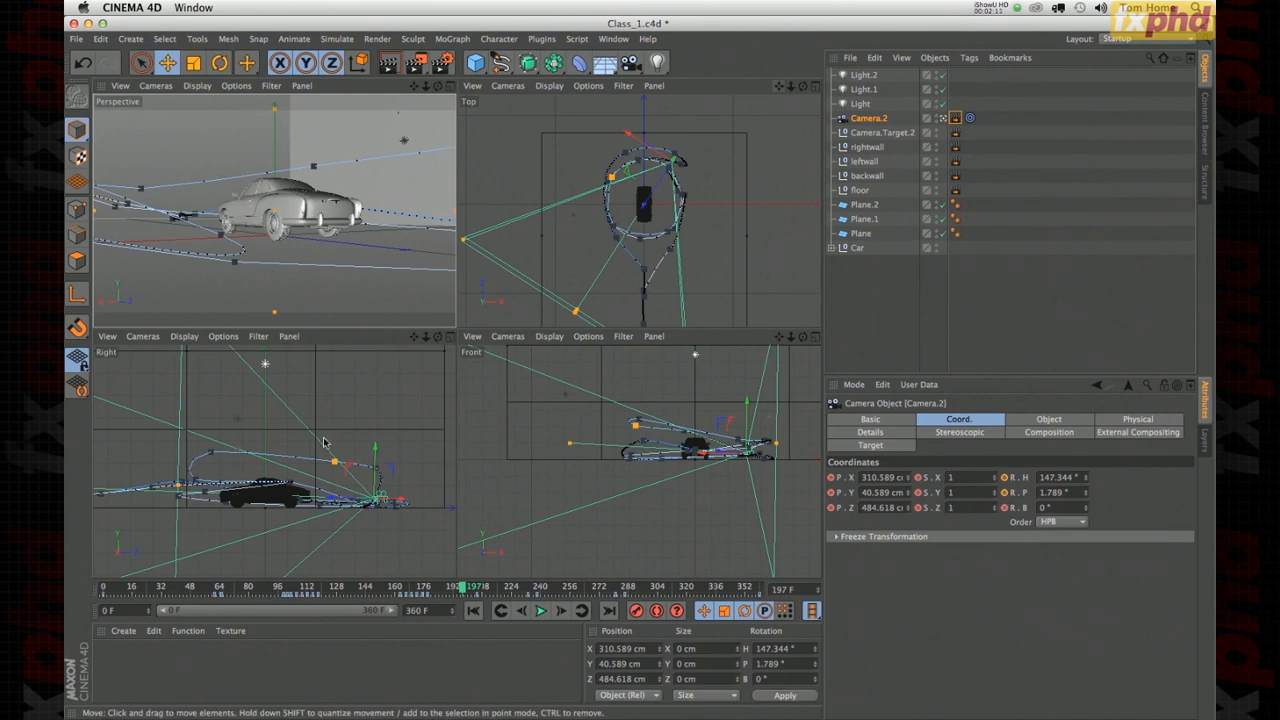
middle_click(393, 273)
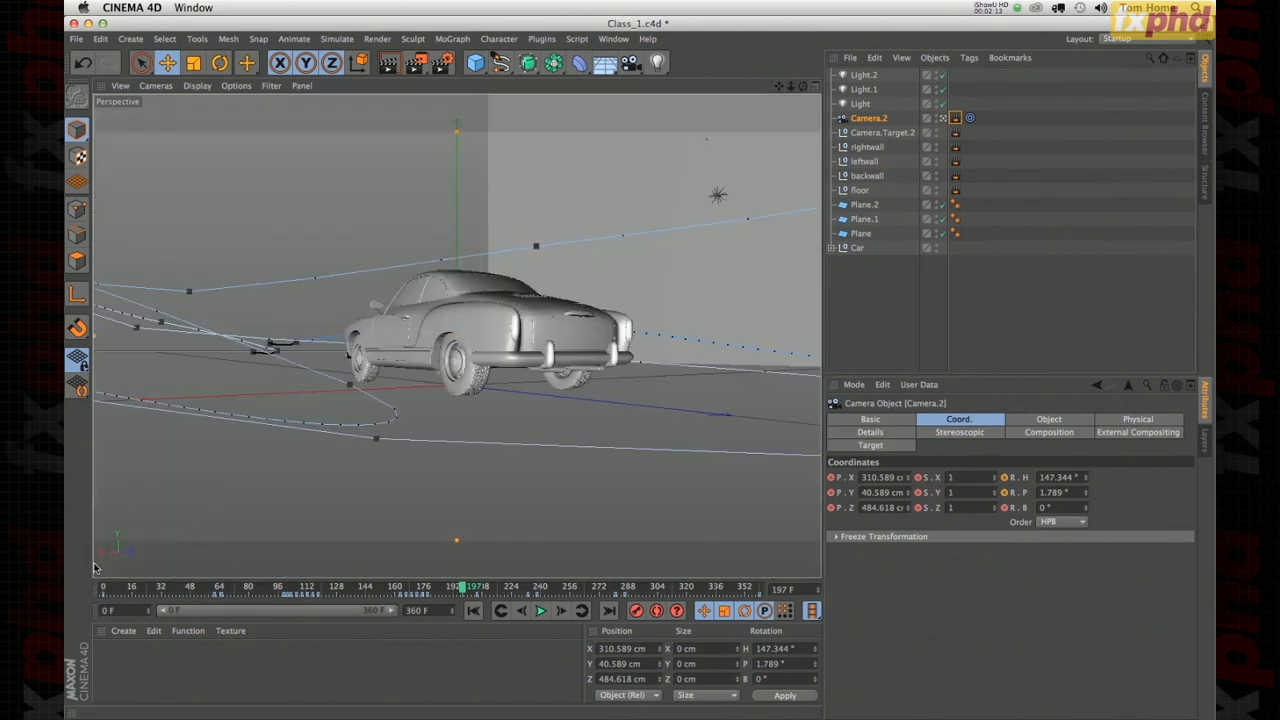
- Play the camera animation from frame 0 and stop it at about frame 305
click(105, 588)
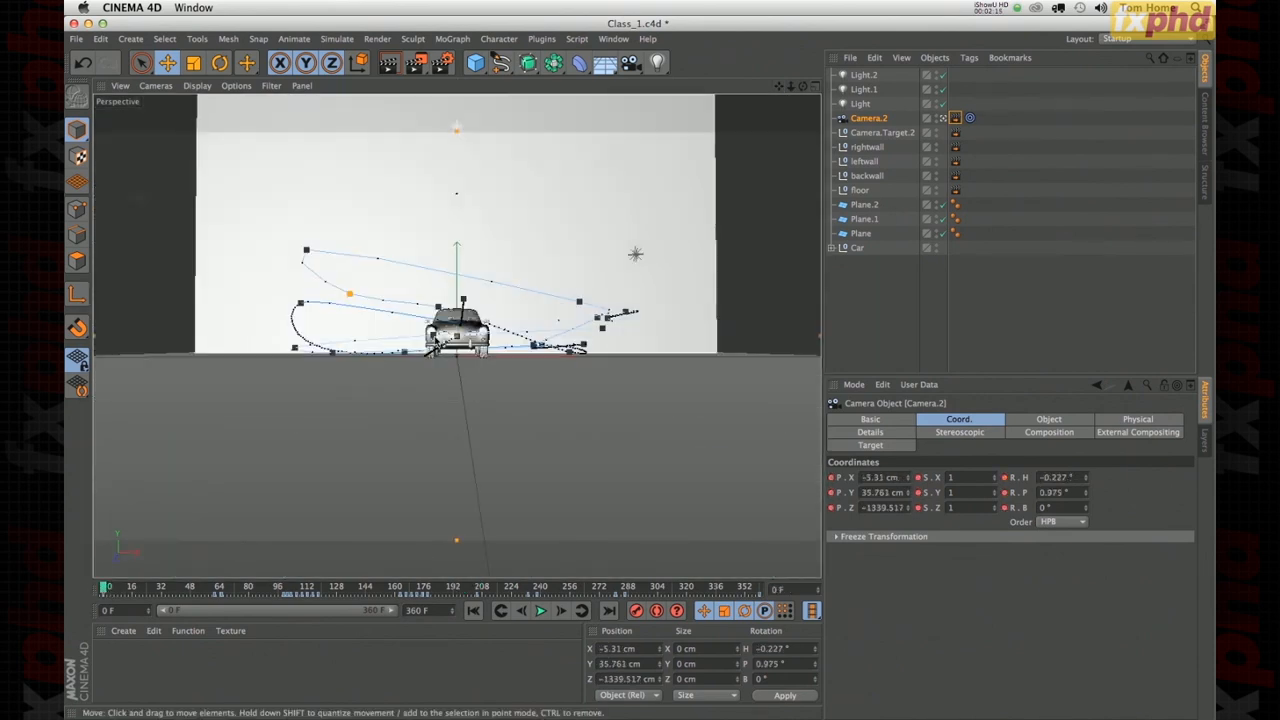
click(540, 610)
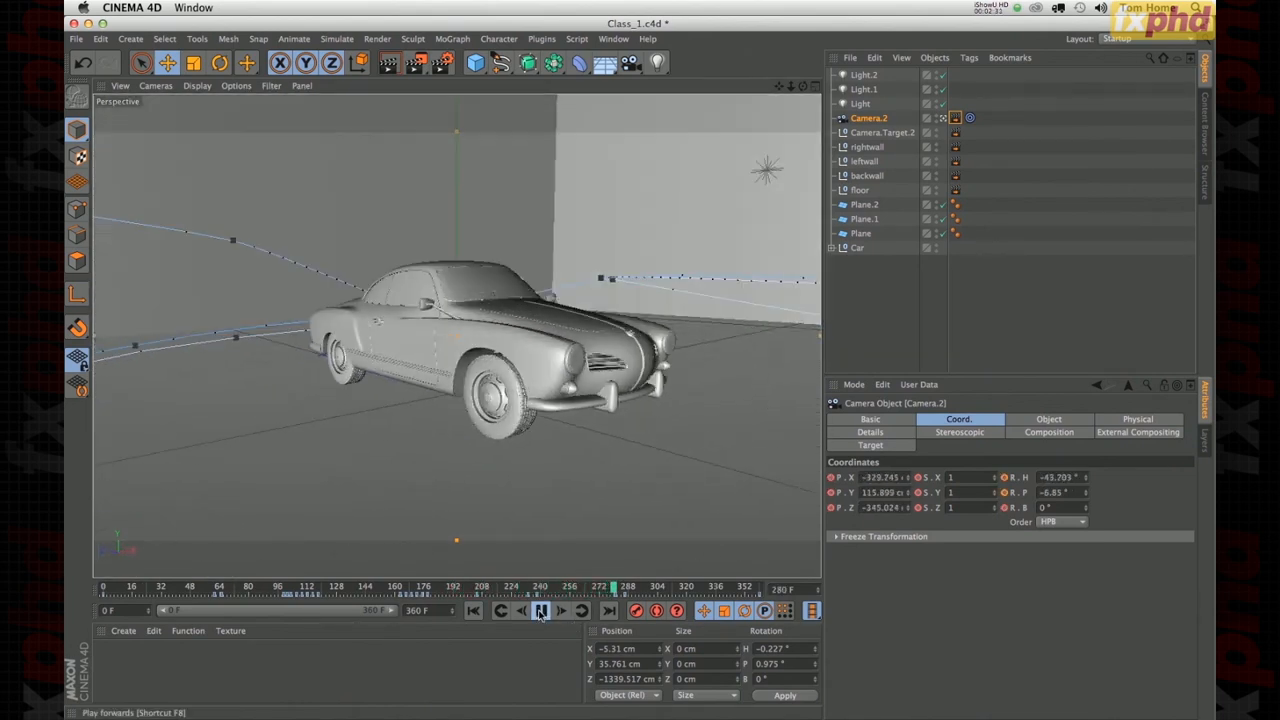
click(539, 612)
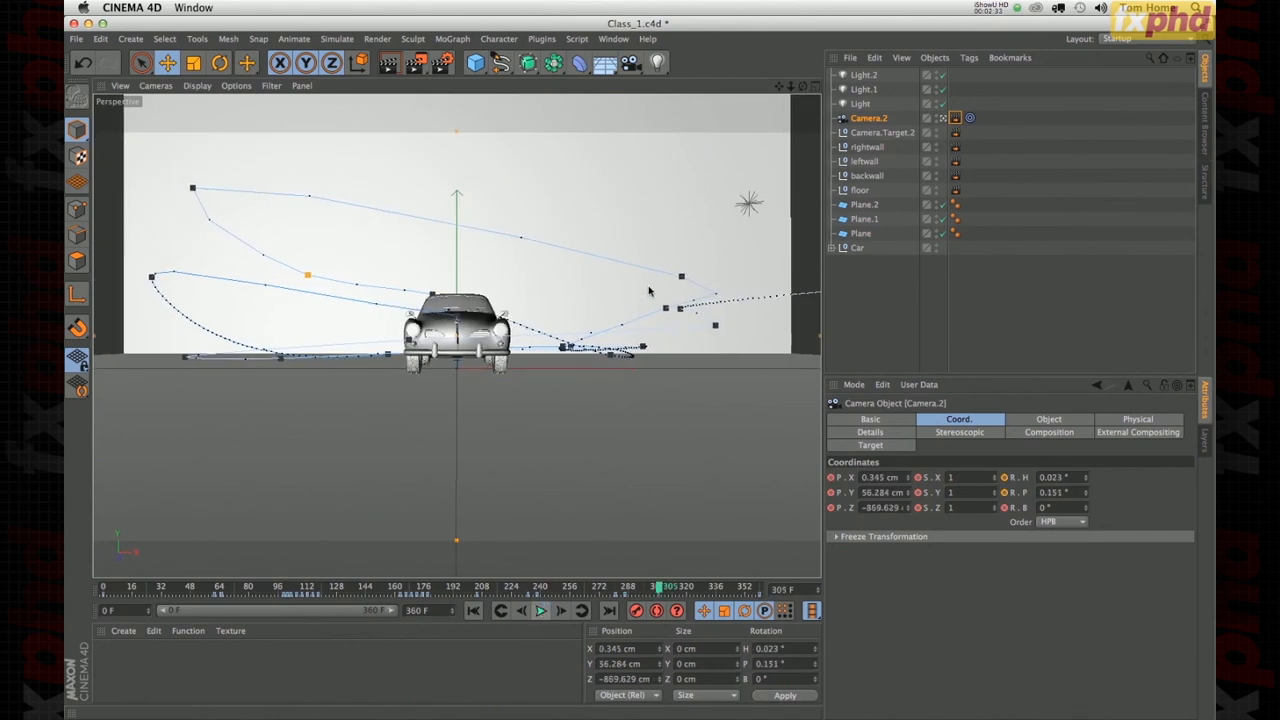
- Add a standard camera and rename it as t
drag(632, 70, 686, 80)
double_click(863, 80)
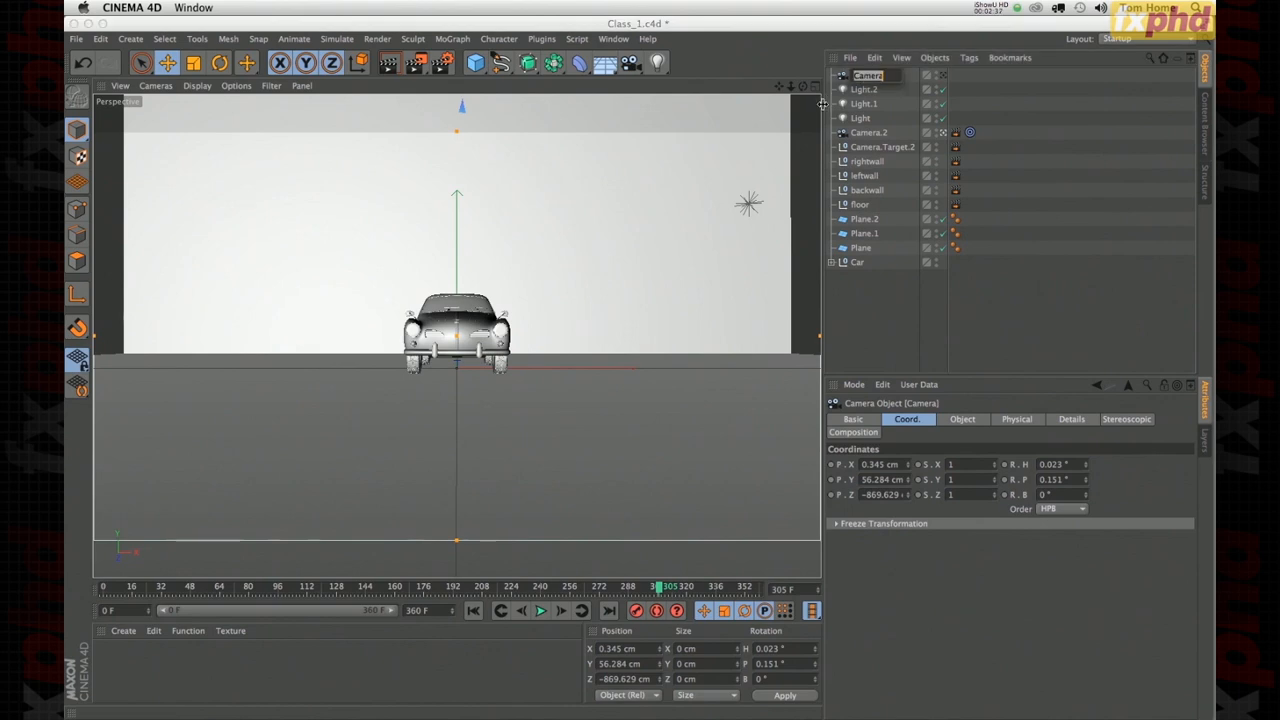
text(f)
click(826, 267)
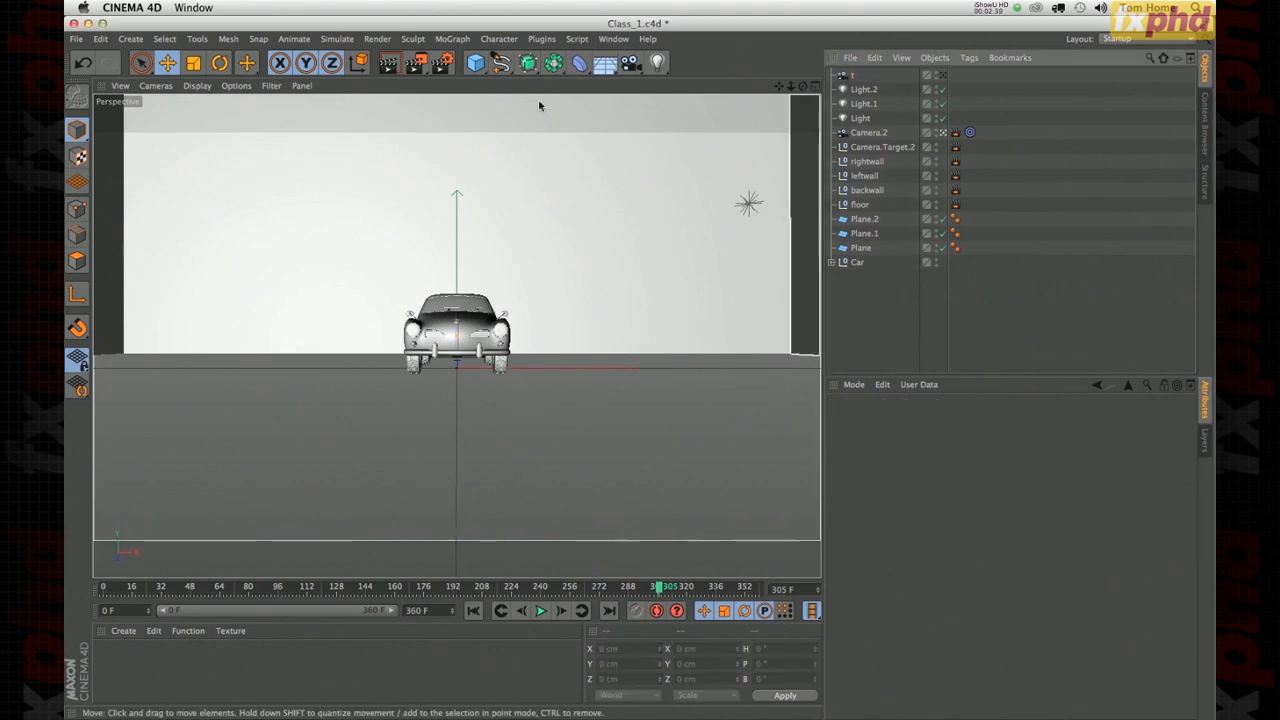
- Reframe the car through the new standard camera and delete that camera
click(155, 85)
mouse_move(250, 128)
click(300, 147)
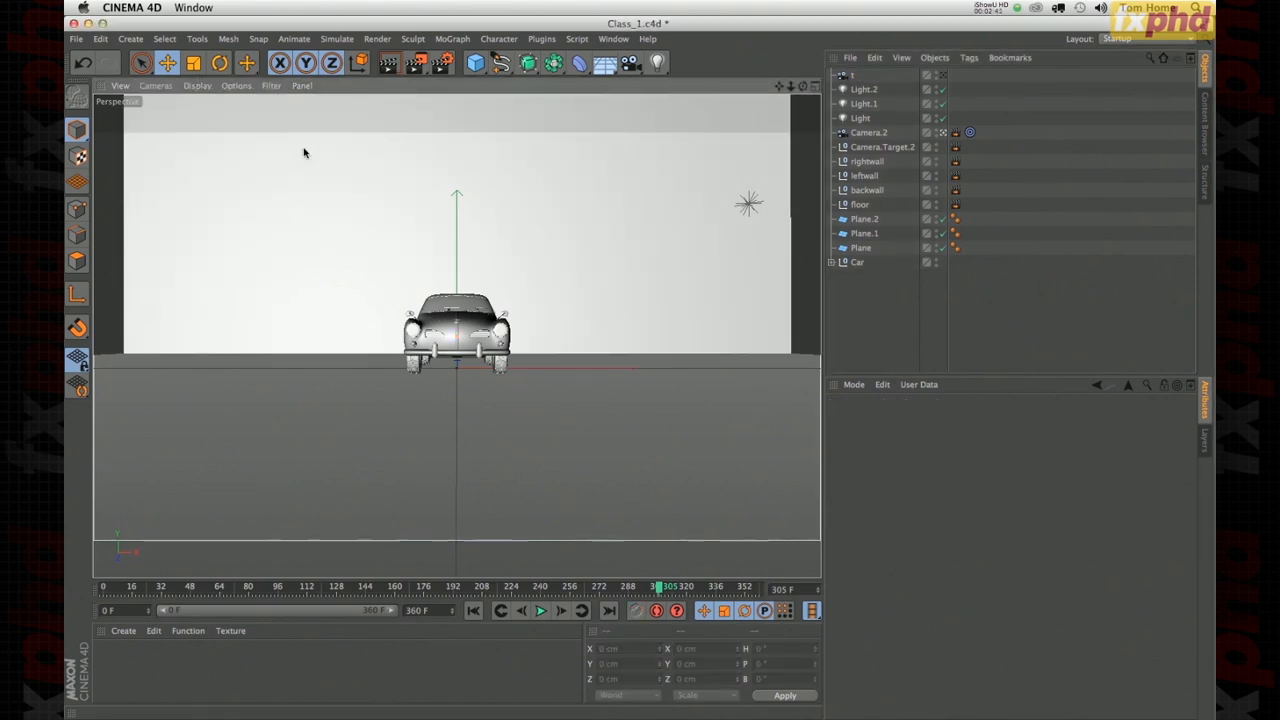
drag(791, 87, 851, 103)
mouse_move(779, 86)
mouse_down()
mouse_move(802, 85)
mouse_move(655, 114)
mouse_move(780, 95)
mouse_move(796, 80)
mouse_move(611, 149)
mouse_move(668, 100)
mouse_move(797, 98)
mouse_up()
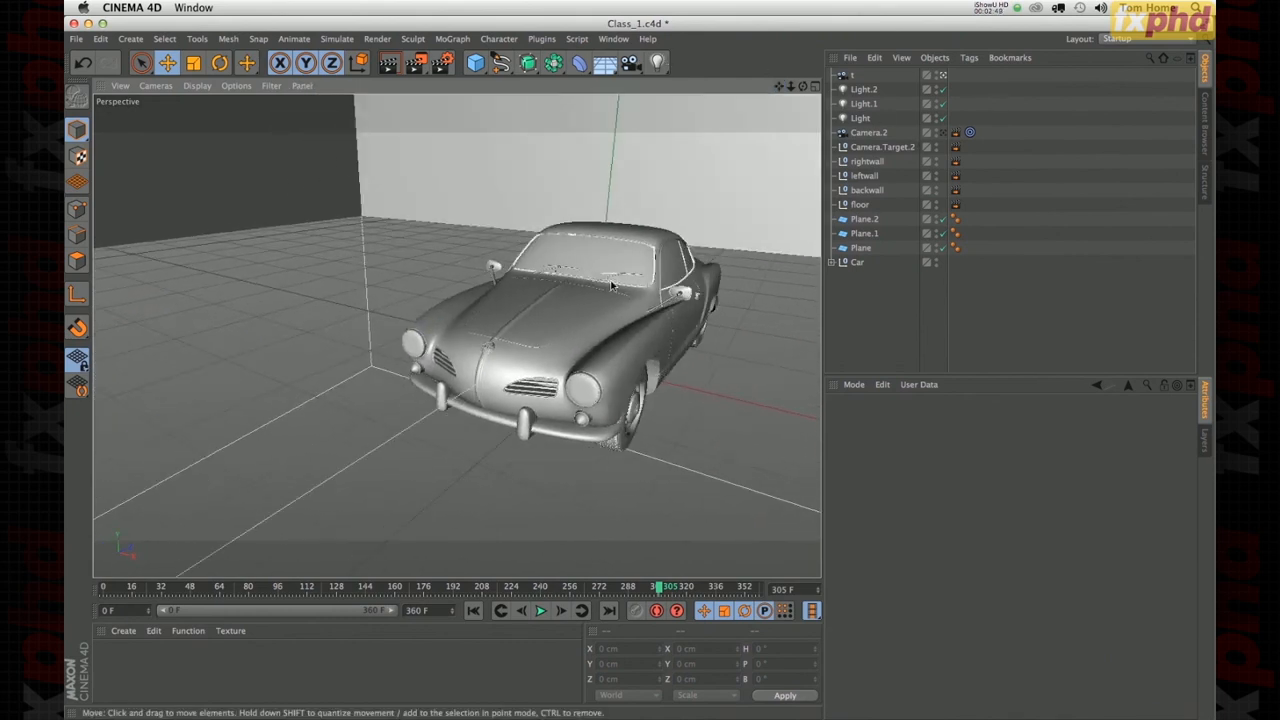
click(852, 75)
key(Delete)
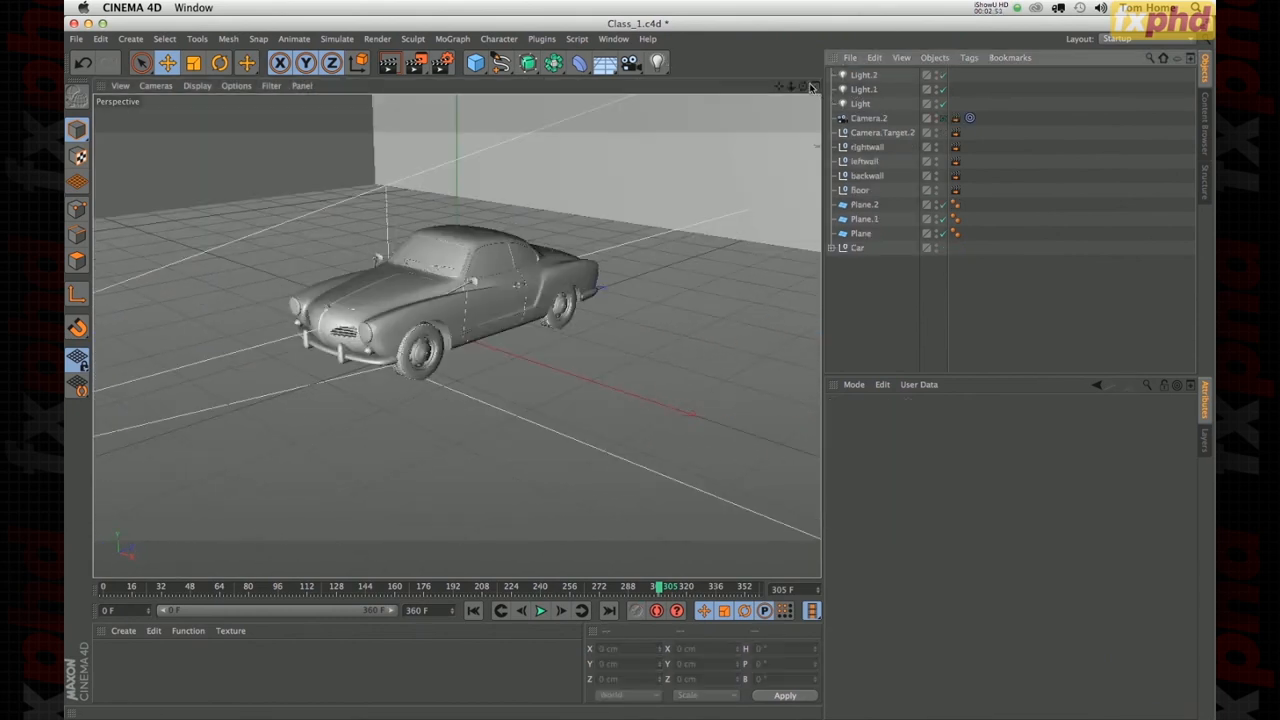
- Add a target camera and rename it as target, with all four views displayed
drag(627, 64, 681, 118)
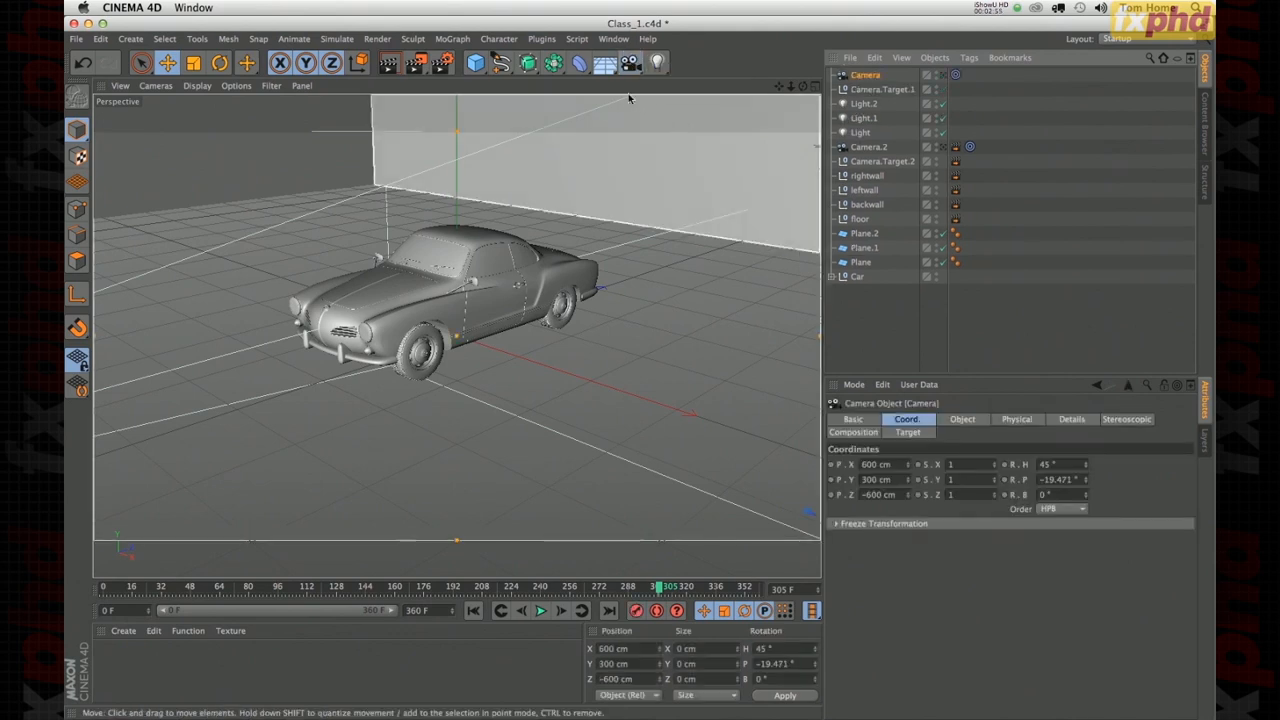
click(815, 86)
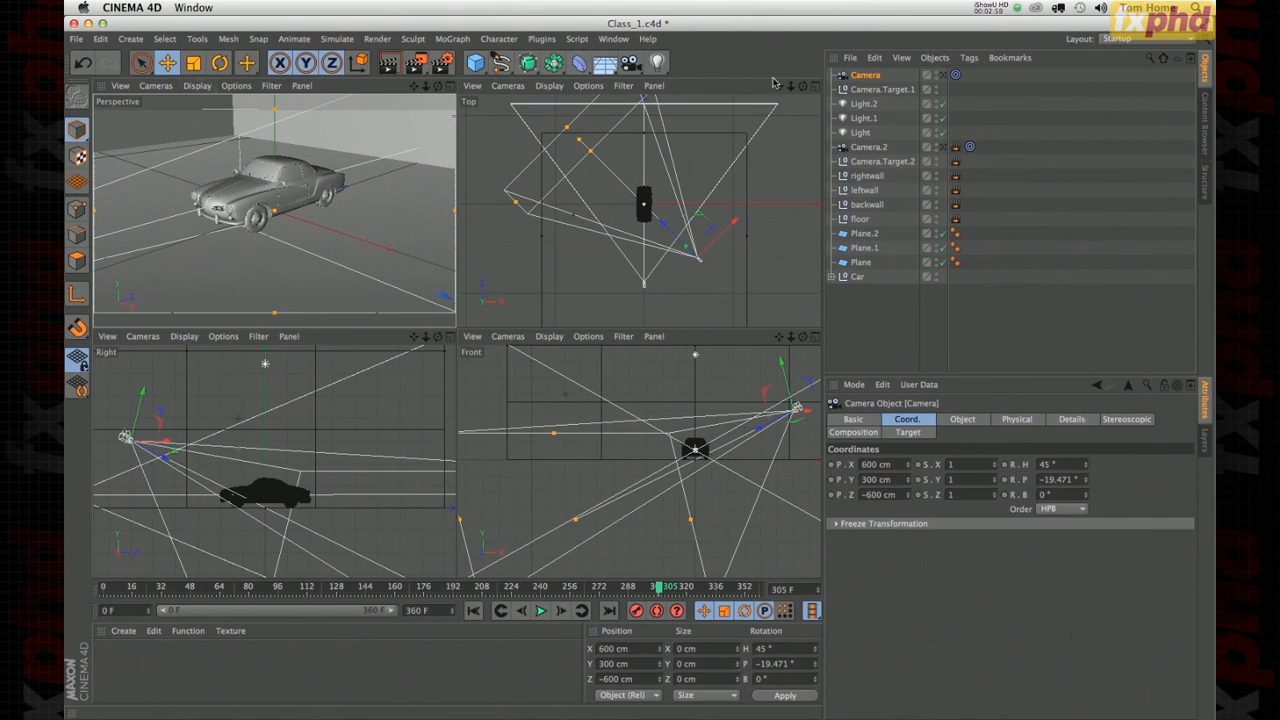
double_click(862, 76)
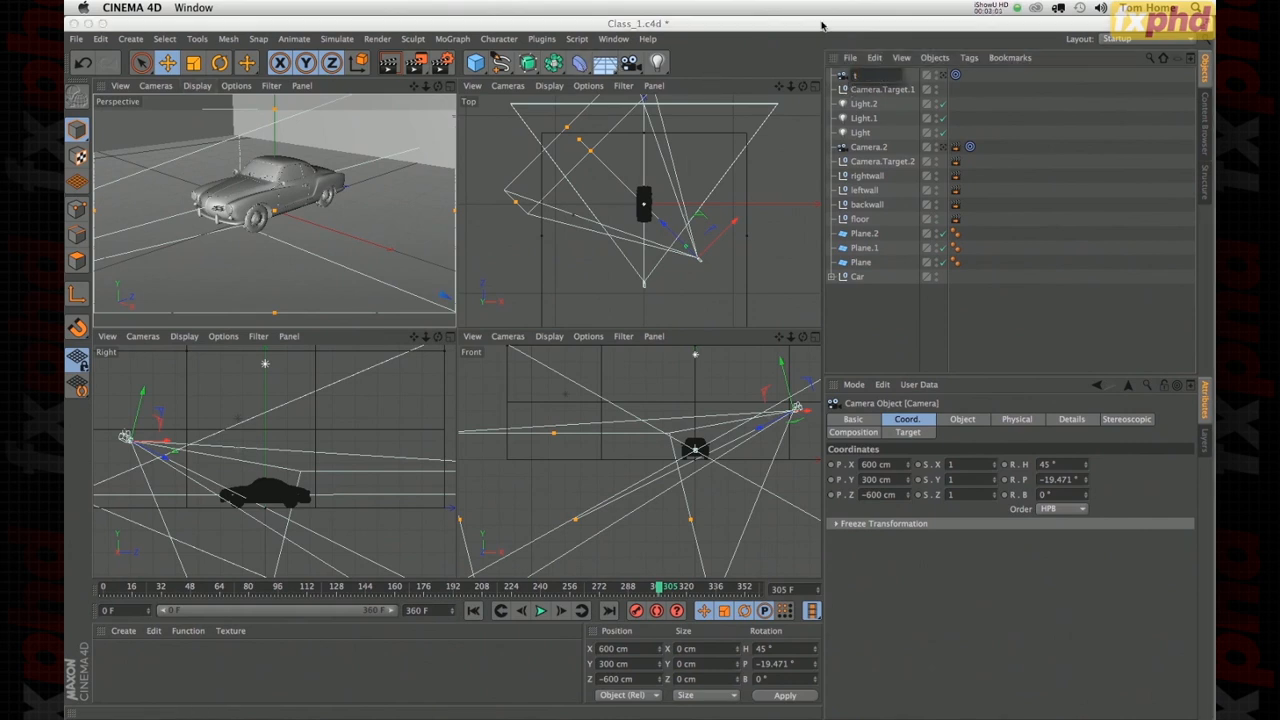
text(target)
key(Return)
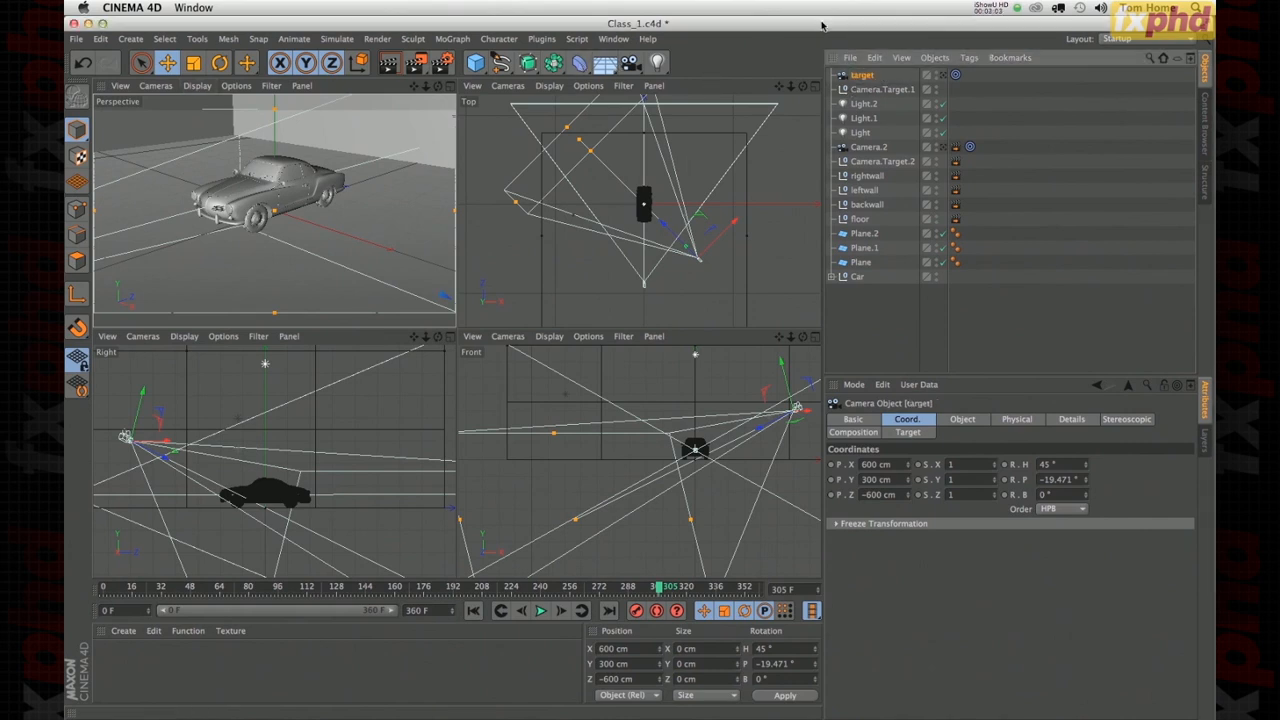
- Set the perspective view to look through the camera named target
click(155, 86)
mouse_move(163, 122)
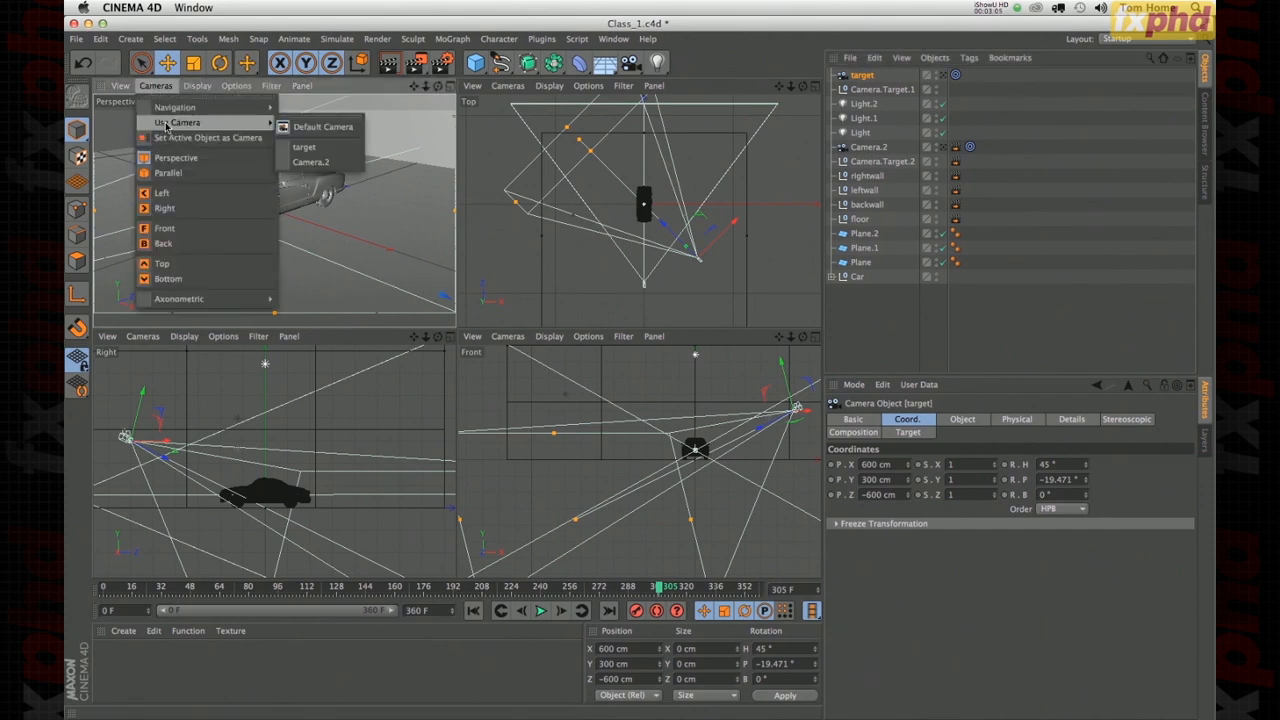
click(315, 162)
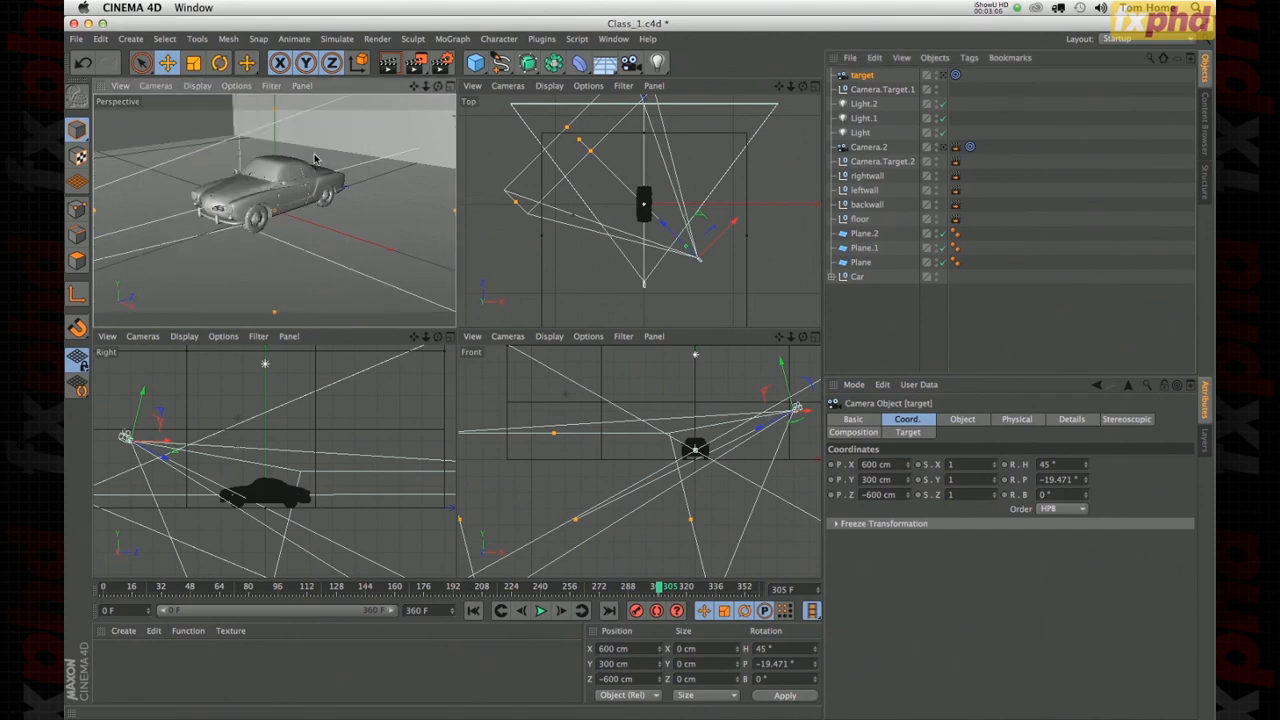
- Move the Camera.Target.1 null beside the car in the top view to about X -323 cm, Z -24 cm
click(882, 89)
drag(675, 176, 646, 178)
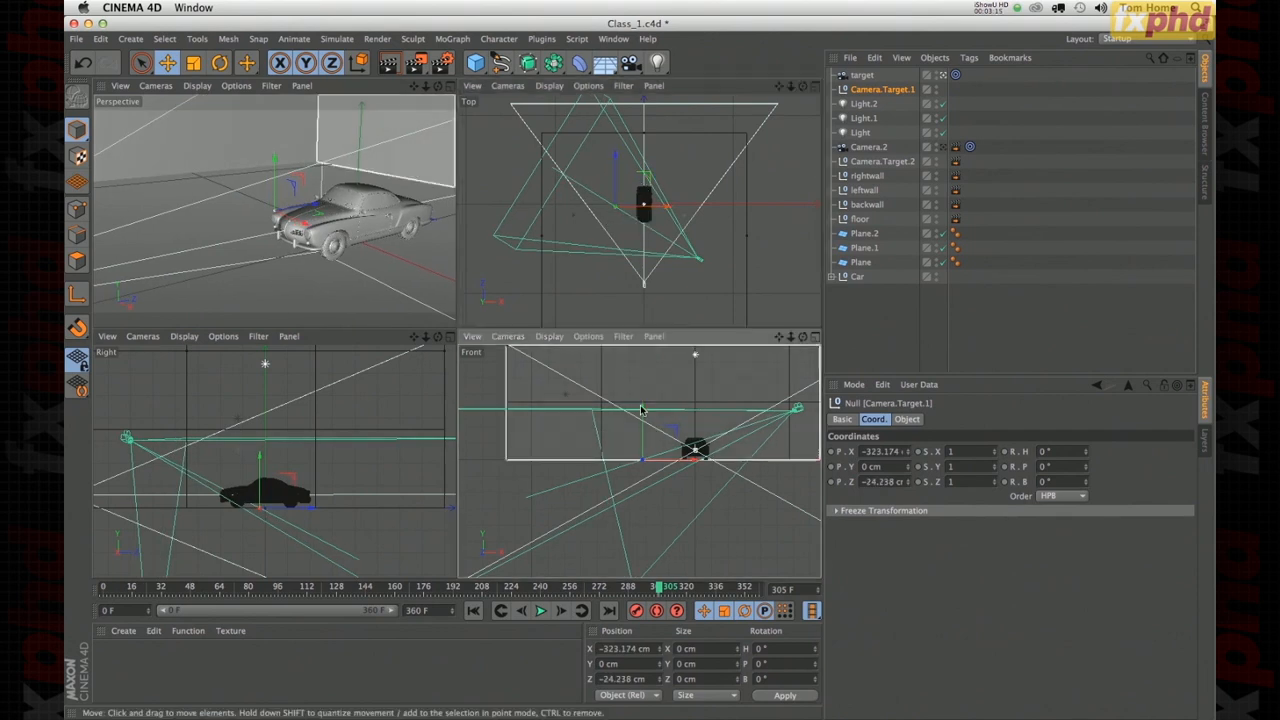
- Undo the last moves of the Camera.Target.1 null
mouse_move(643, 410)
mouse_down()
mouse_move(643, 373)
mouse_move(644, 399)
mouse_up()
key(super+z)
key(super+z)
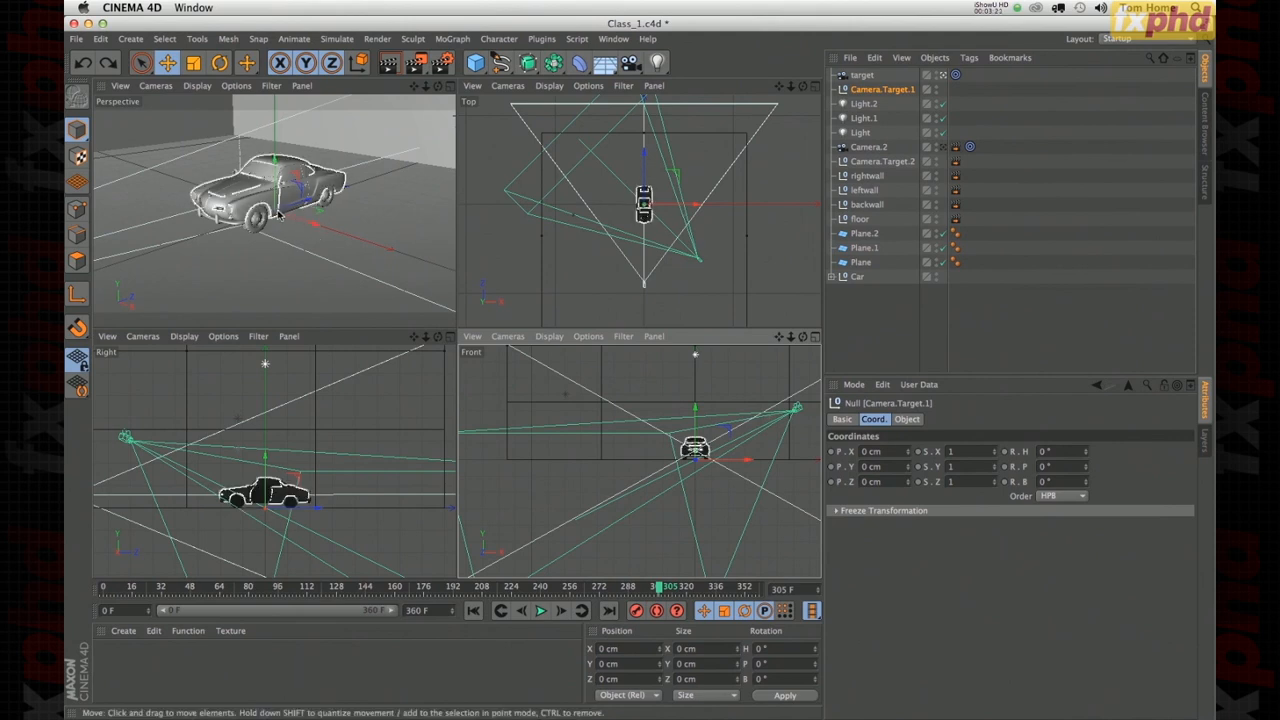
- Move the target camera in front of the car to about X 50 cm, Z -616 cm, and delete it together with its Camera.Target.1 null
click(860, 76)
drag(736, 224, 681, 226)
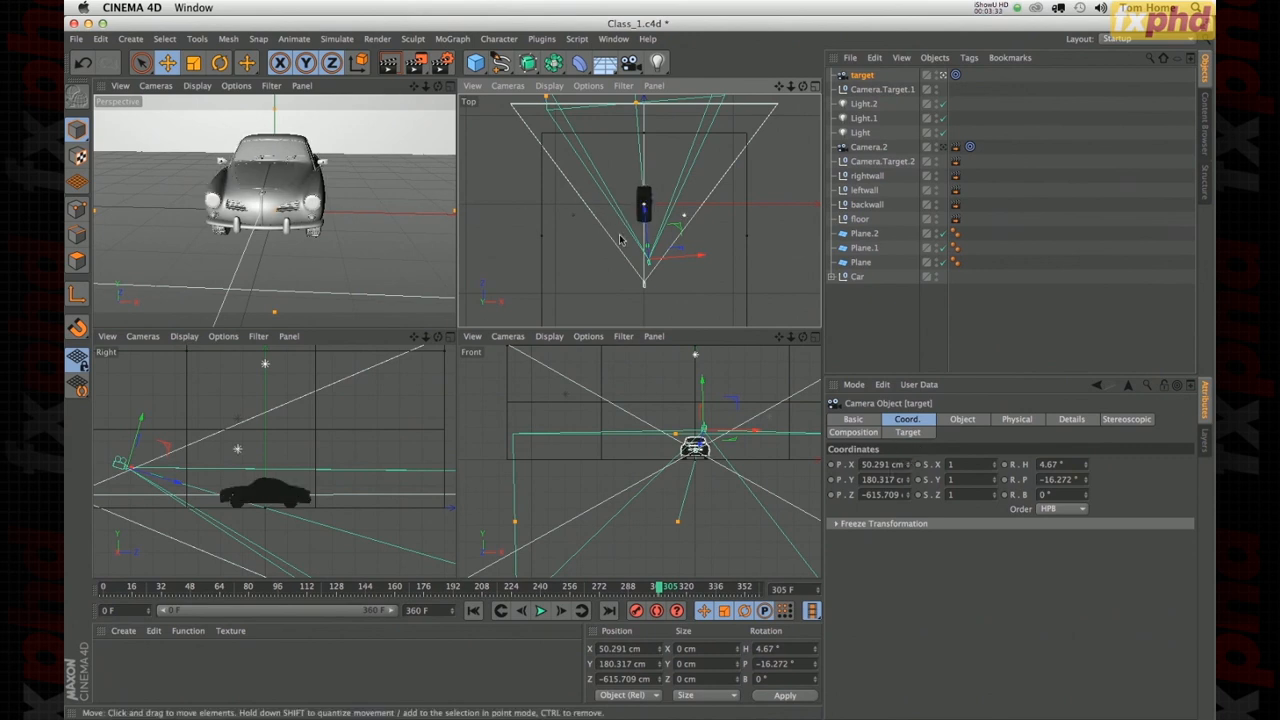
shift+click(861, 91)
key(Delete)
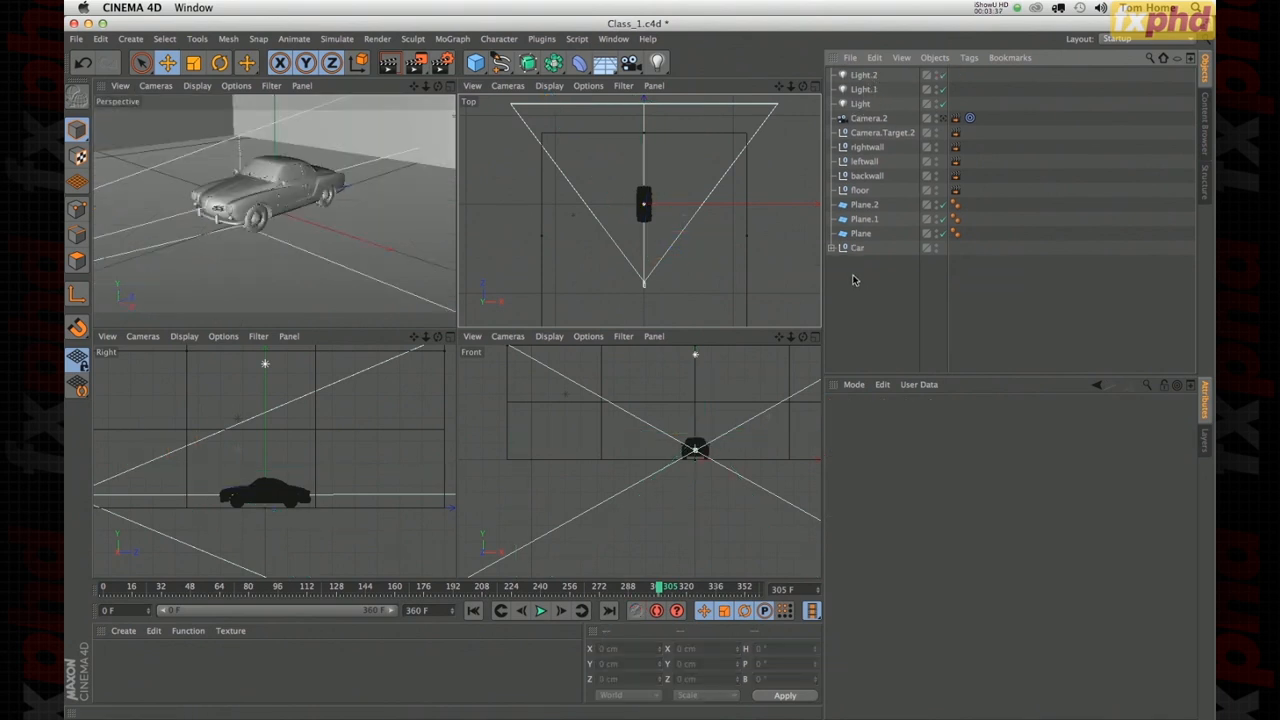
- Open the render settings and set the output frame range to All Frames
click(440, 64)
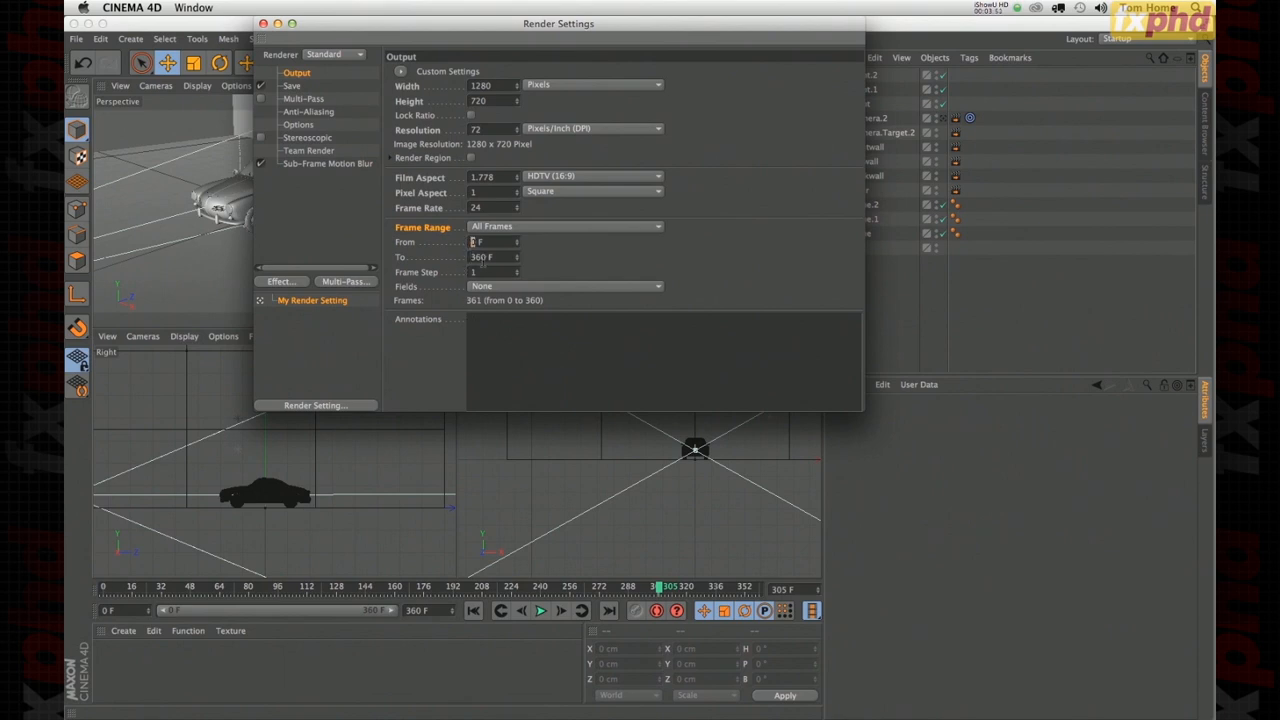
click(481, 236)
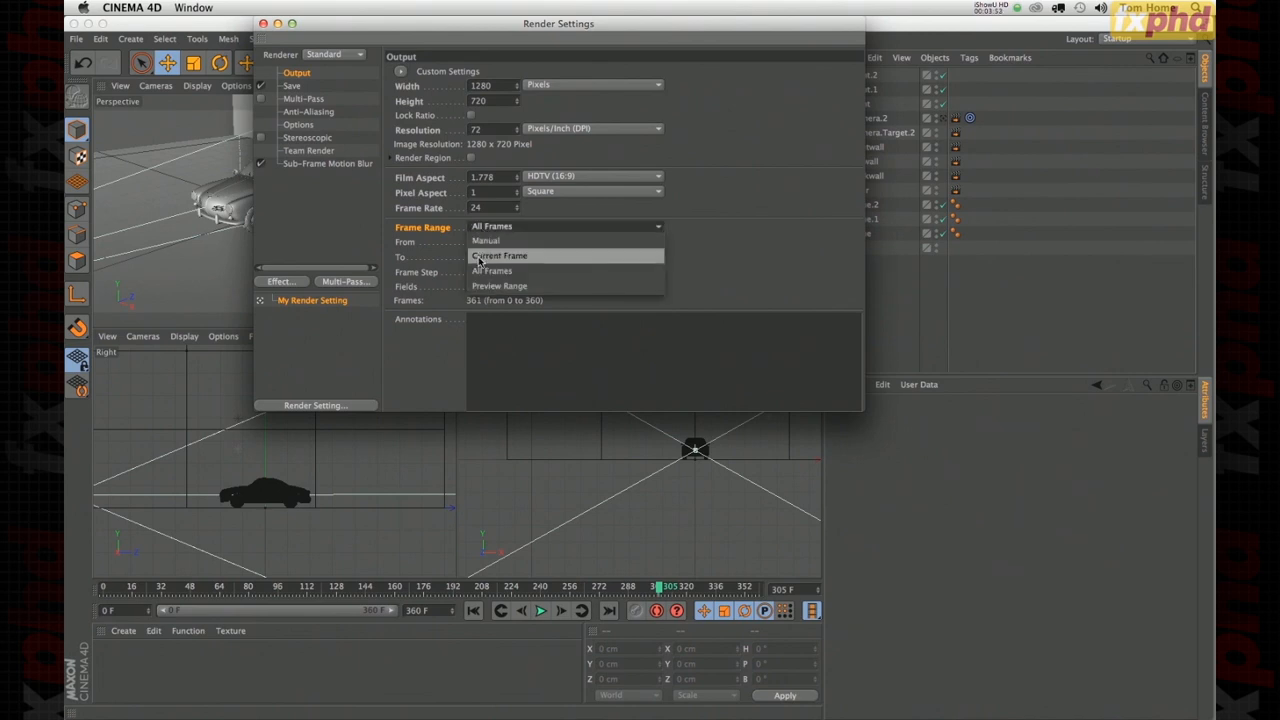
click(479, 271)
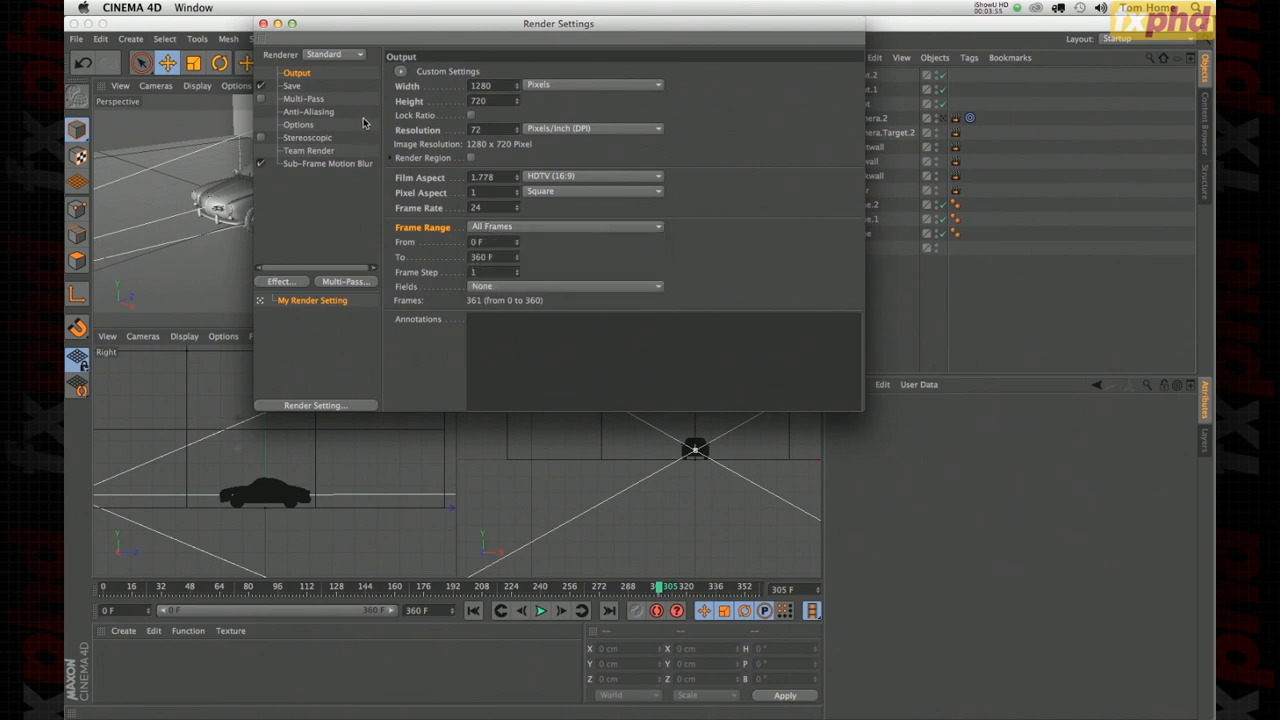
- Set the regular image save path to fxphd_CarAnim_v1 in the Class_1 CameraData folder, with the compositing project file options expanded
click(292, 86)
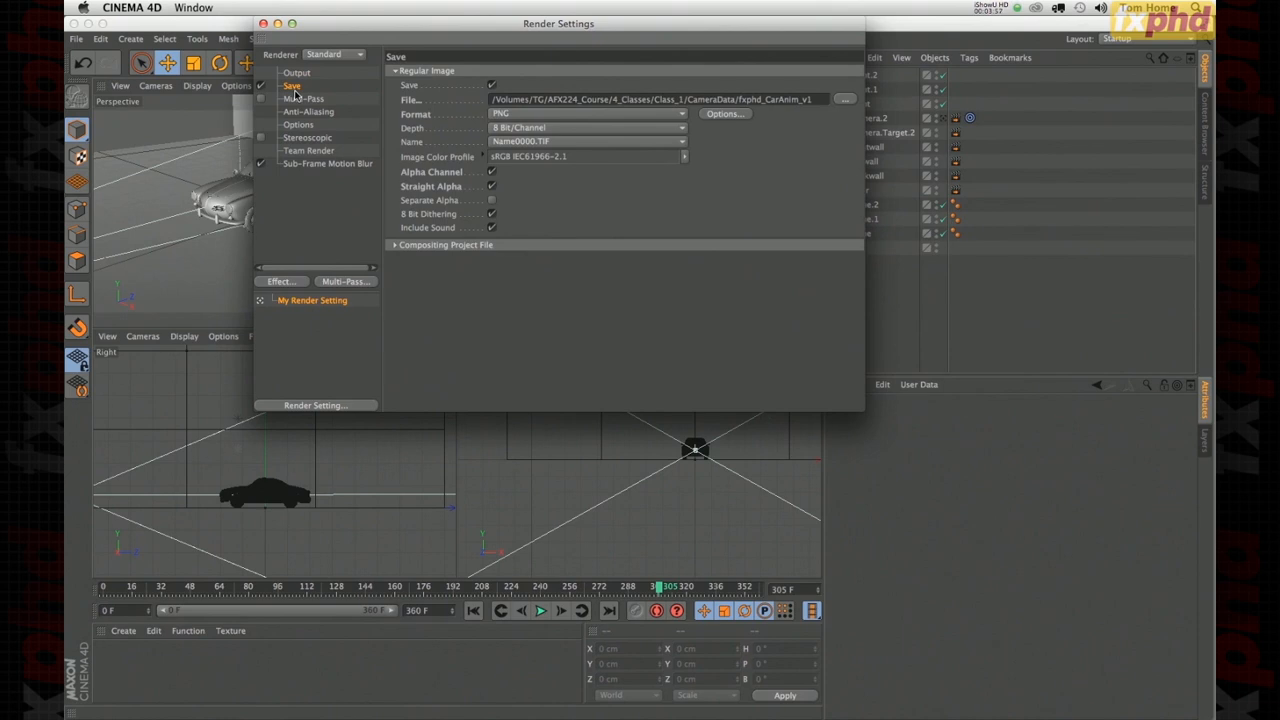
click(394, 246)
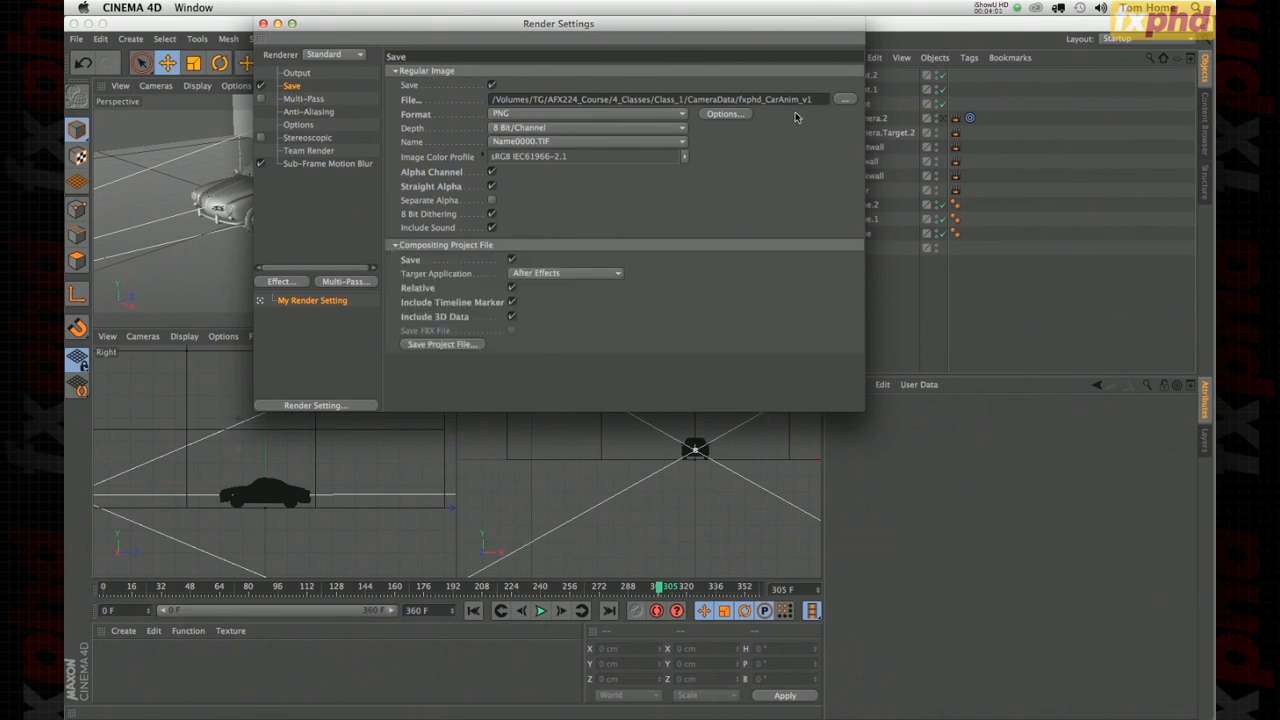
click(841, 101)
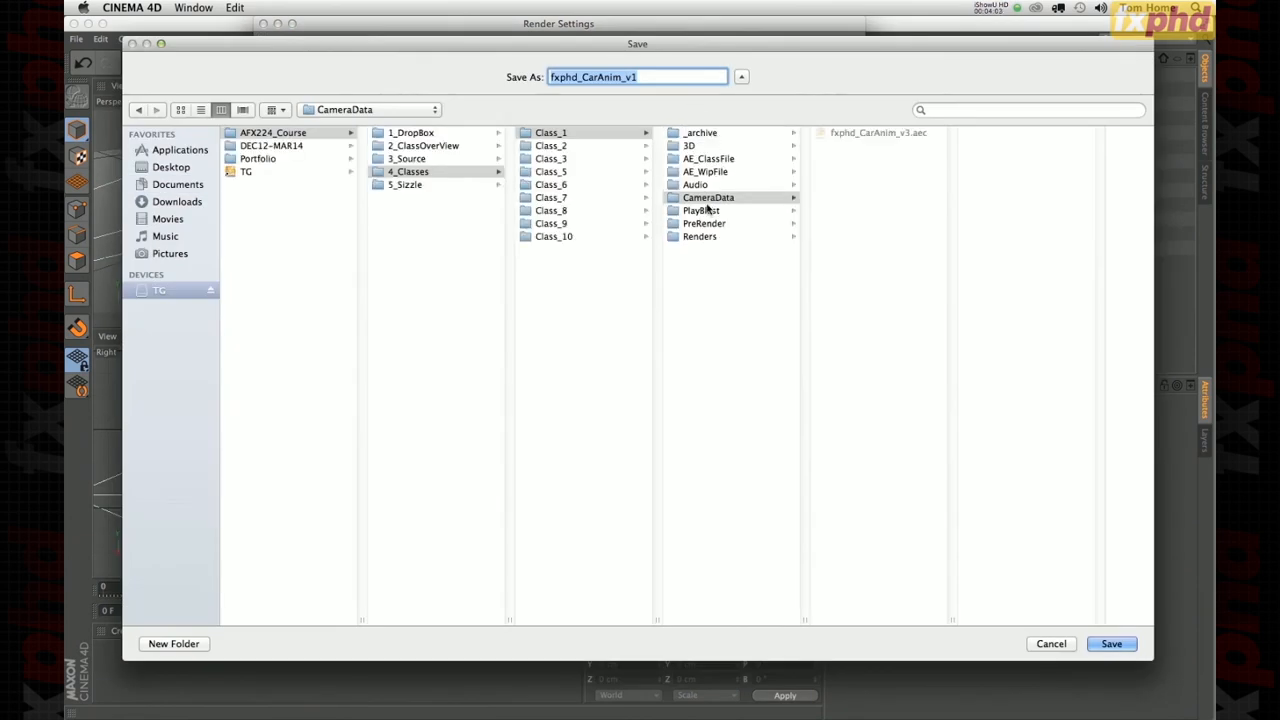
click(566, 132)
click(714, 199)
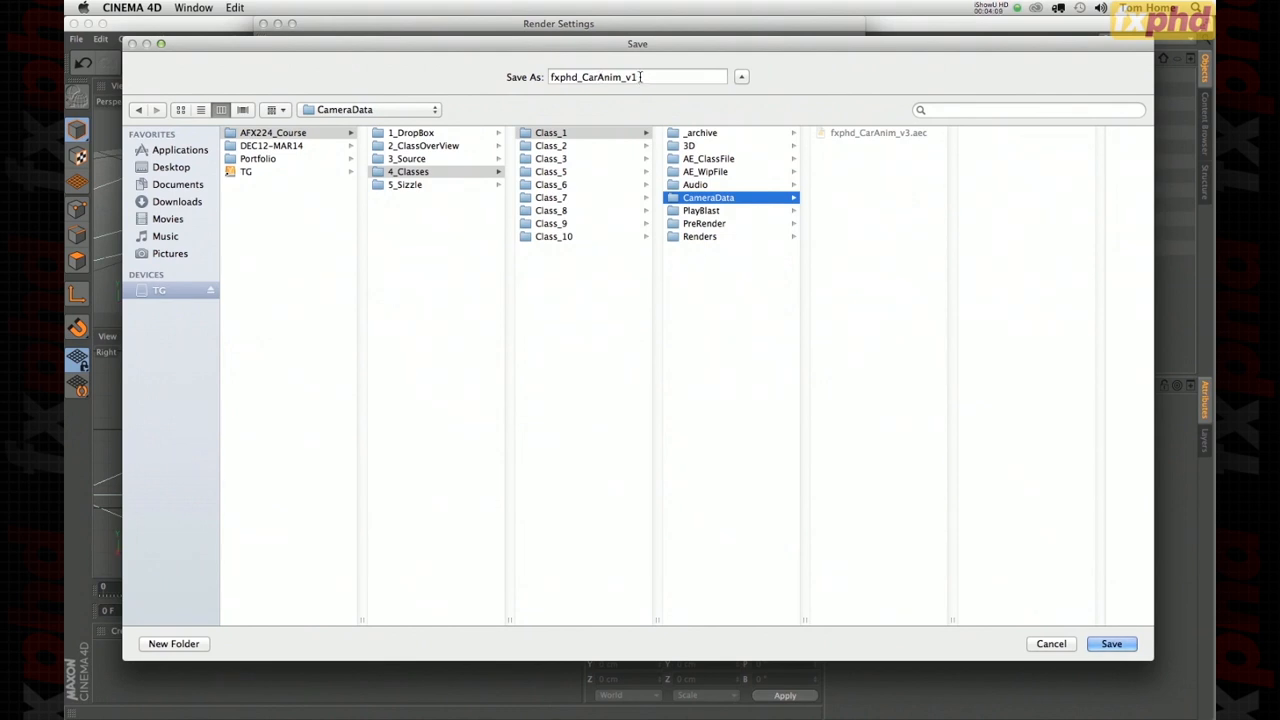
click(1108, 644)
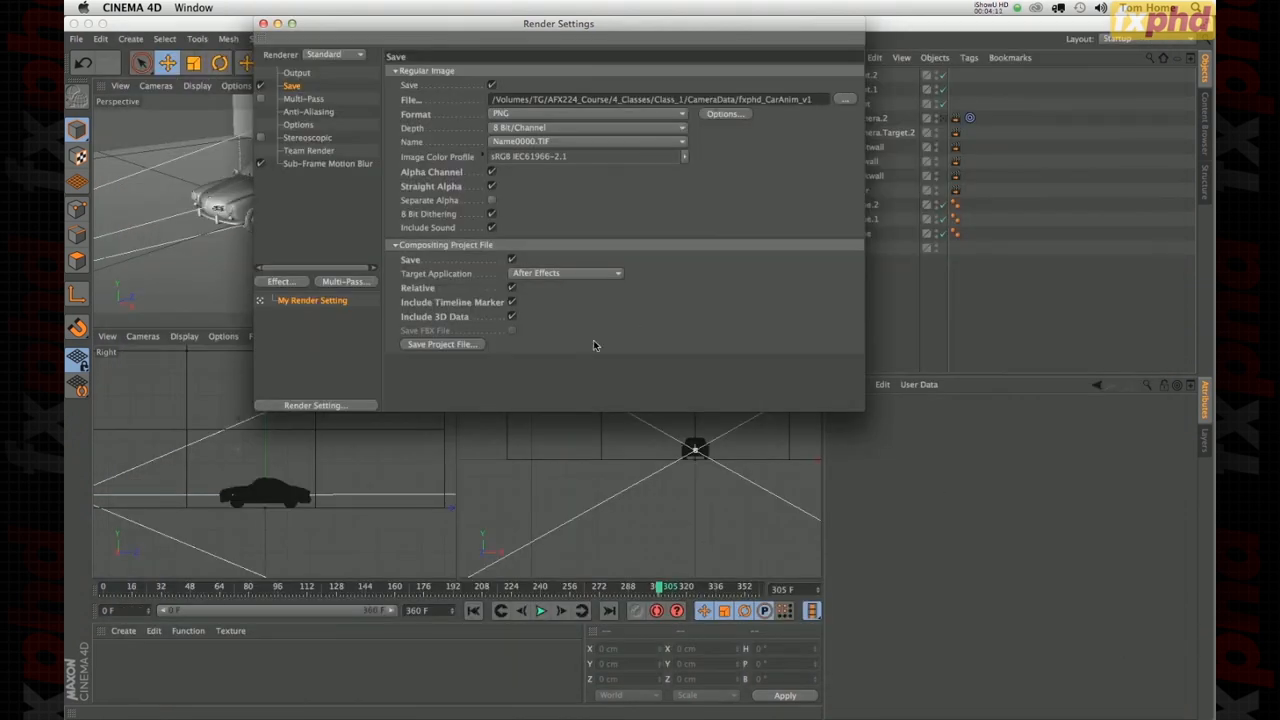
- Choose After Effects as the target application for the compositing project file
click(522, 280)
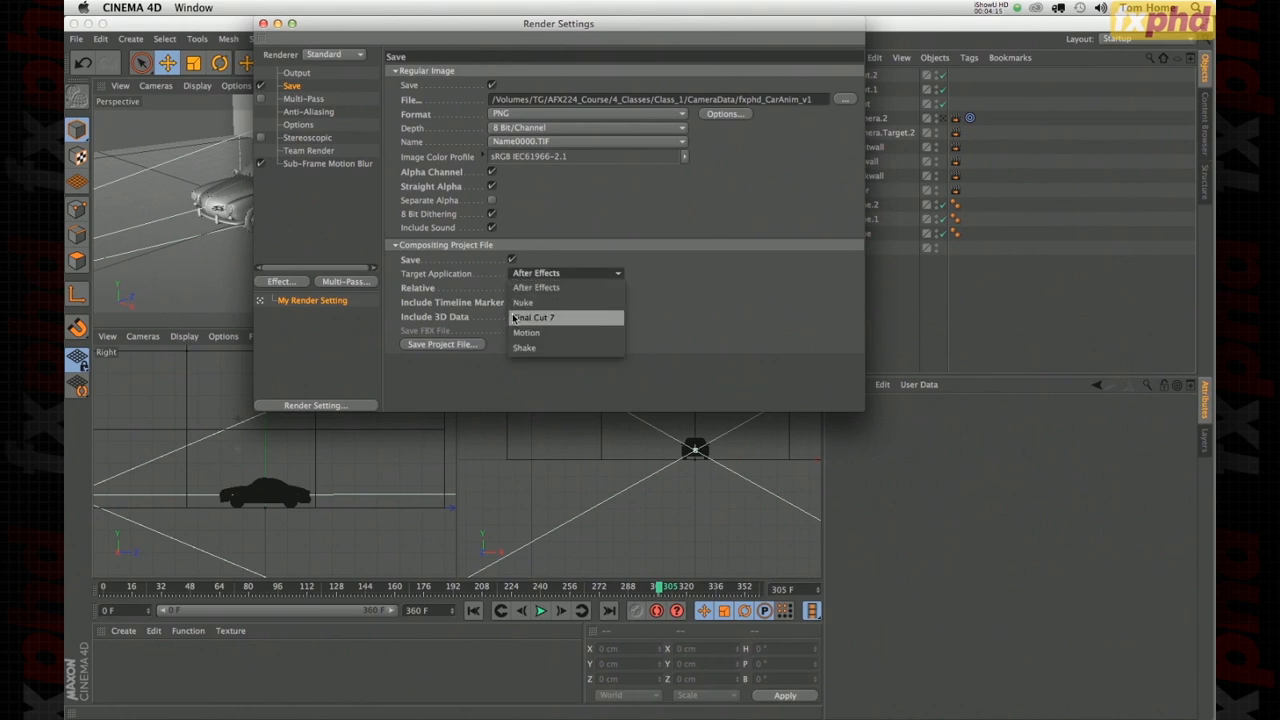
click(638, 356)
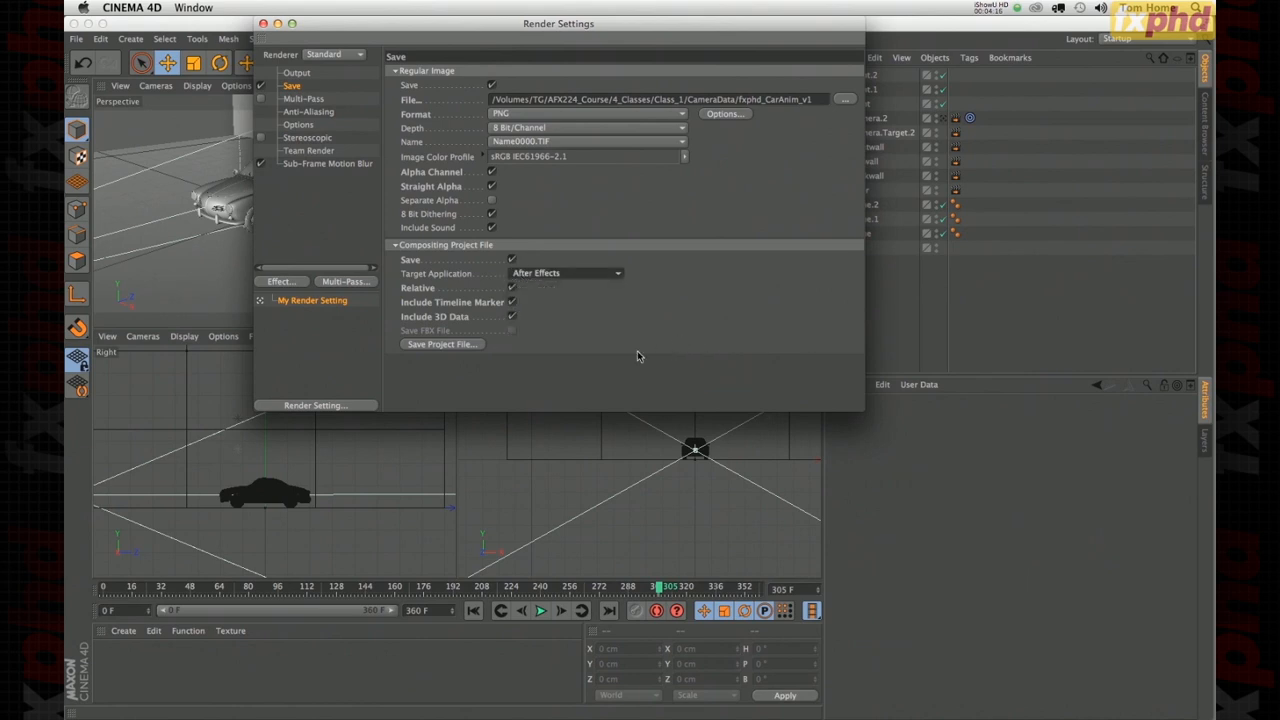
click(555, 276)
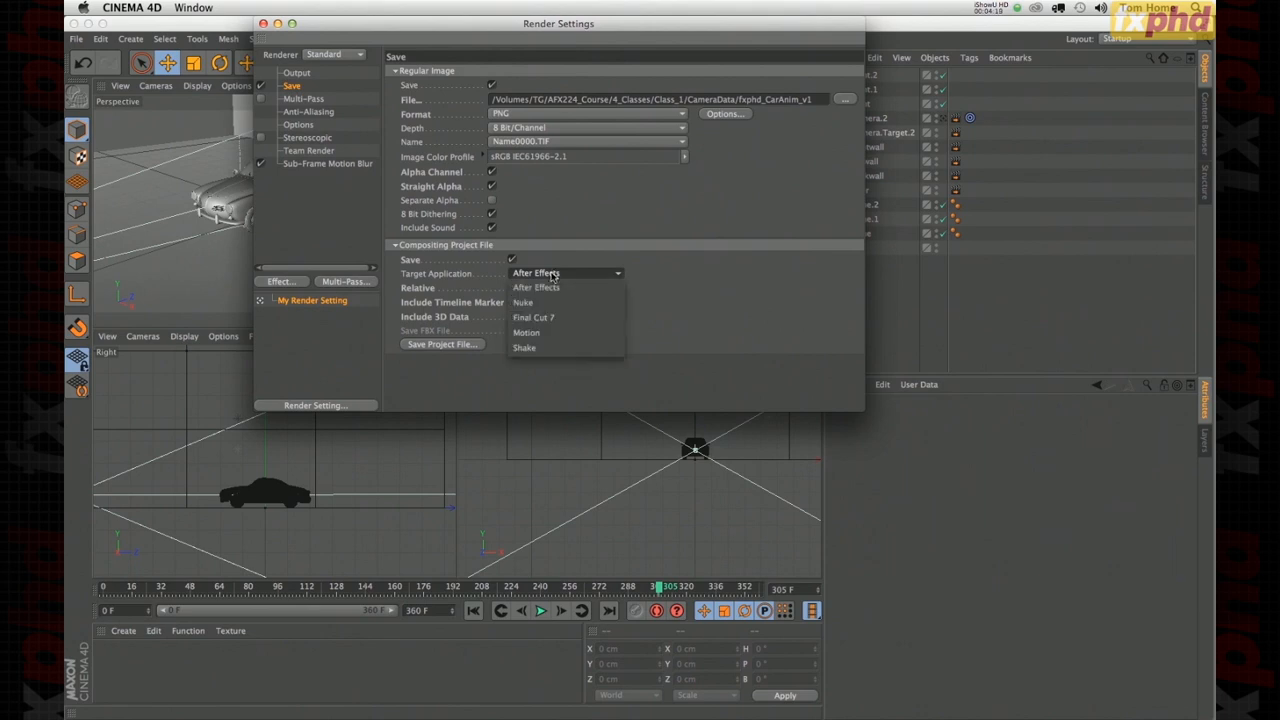
click(548, 292)
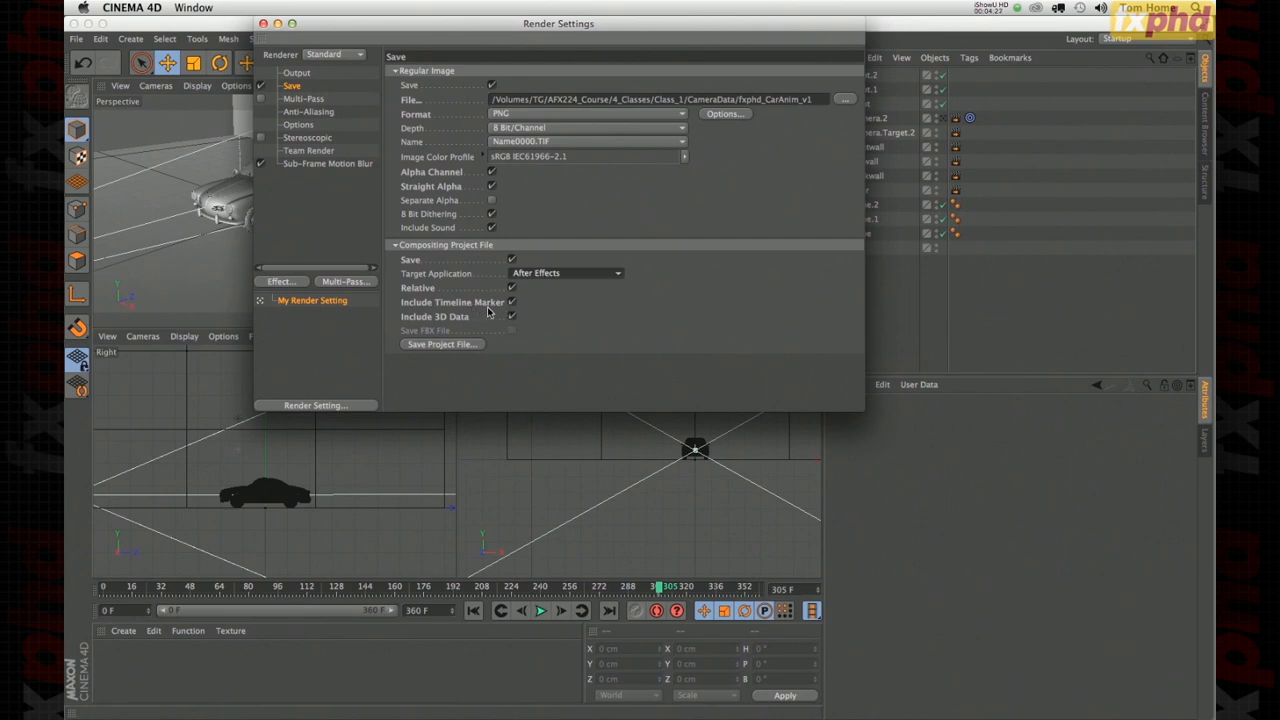
- Save the compositing project file as Class_1.aec in the 3D folder, replacing the existing file, and close the render settings
click(450, 348)
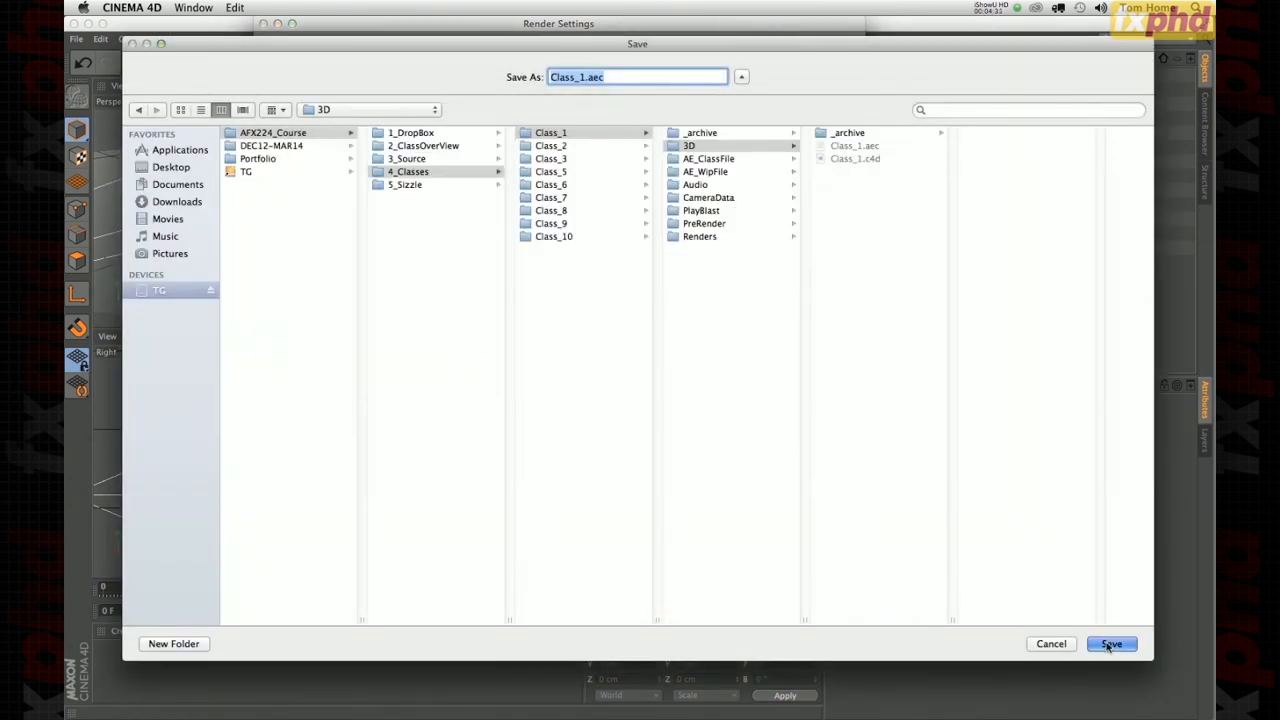
click(1110, 645)
click(740, 138)
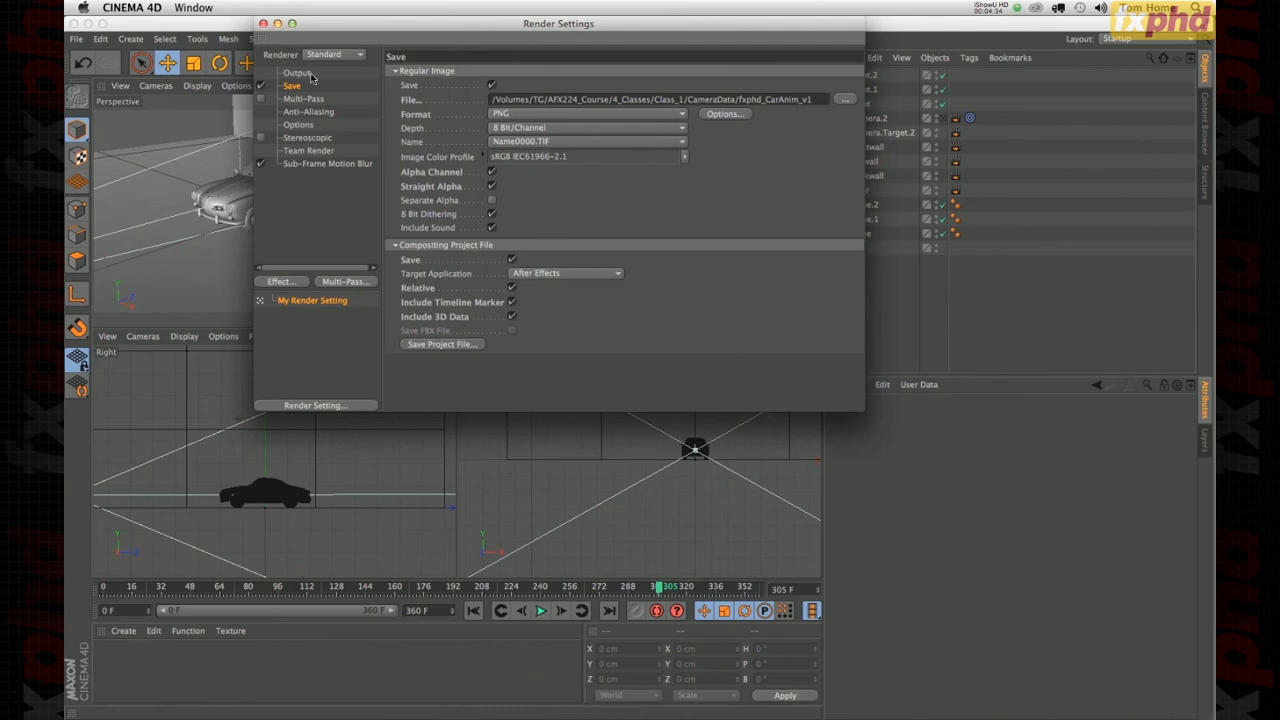
click(263, 23)
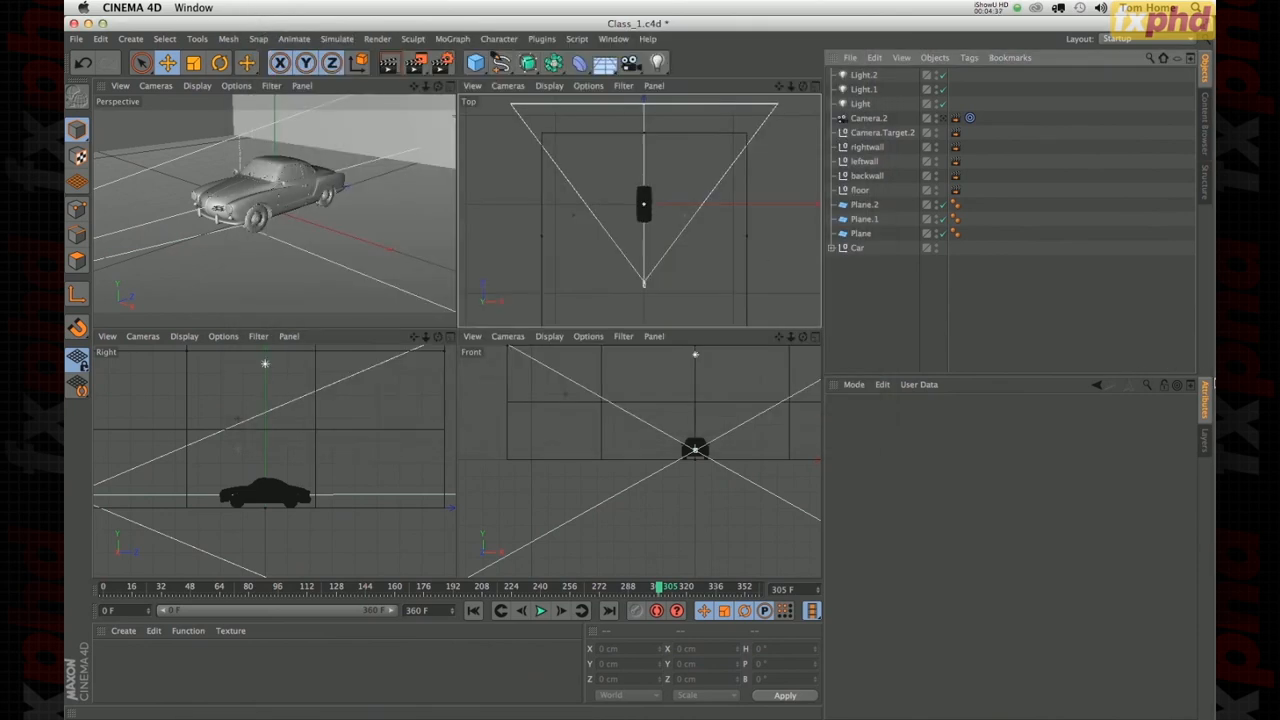
- Switch to After Effects, import Class_1.aec from the 3D folder into 3.Collects and expand the imported fxphd_CarAnim_v1 folder
click(1202, 492)
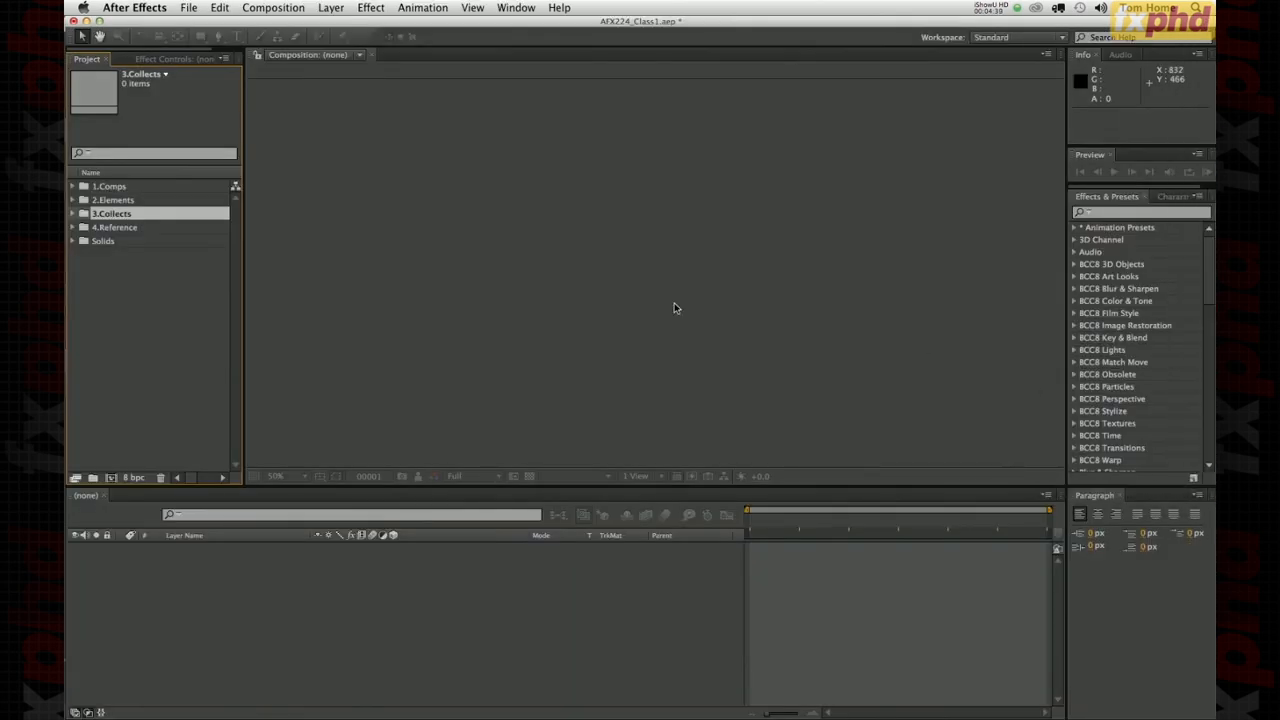
click(137, 291)
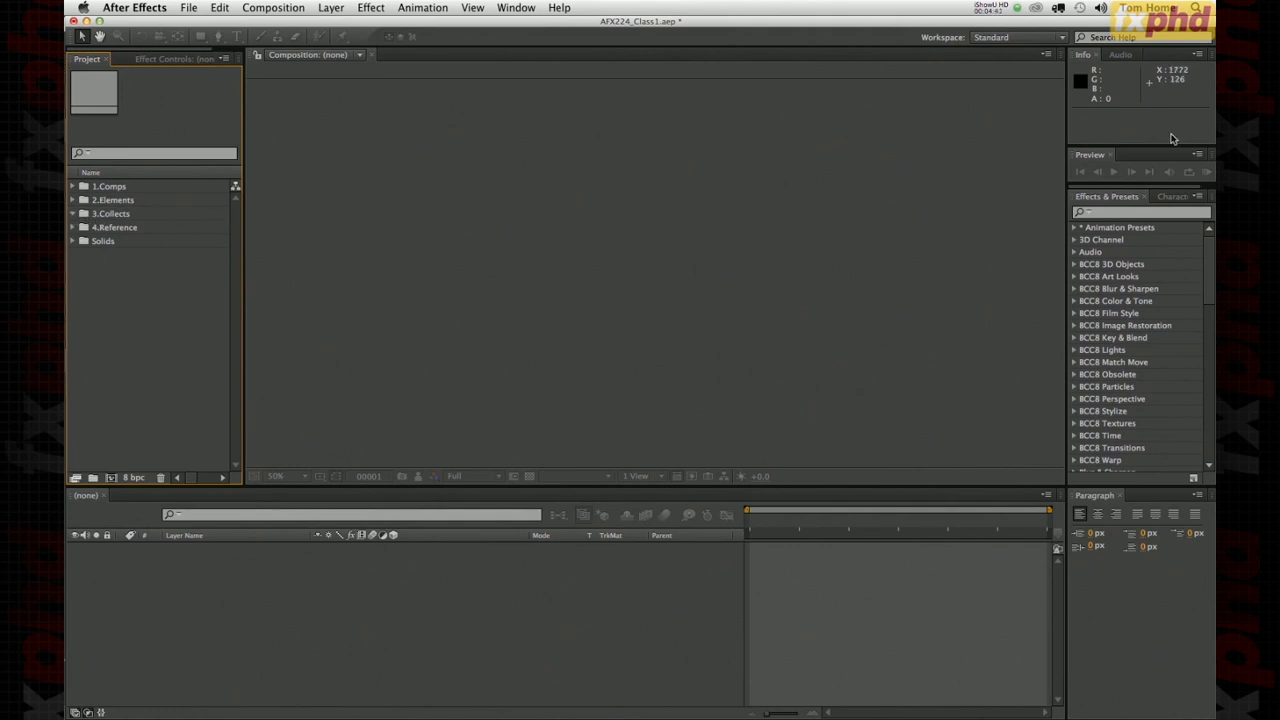
click(1202, 51)
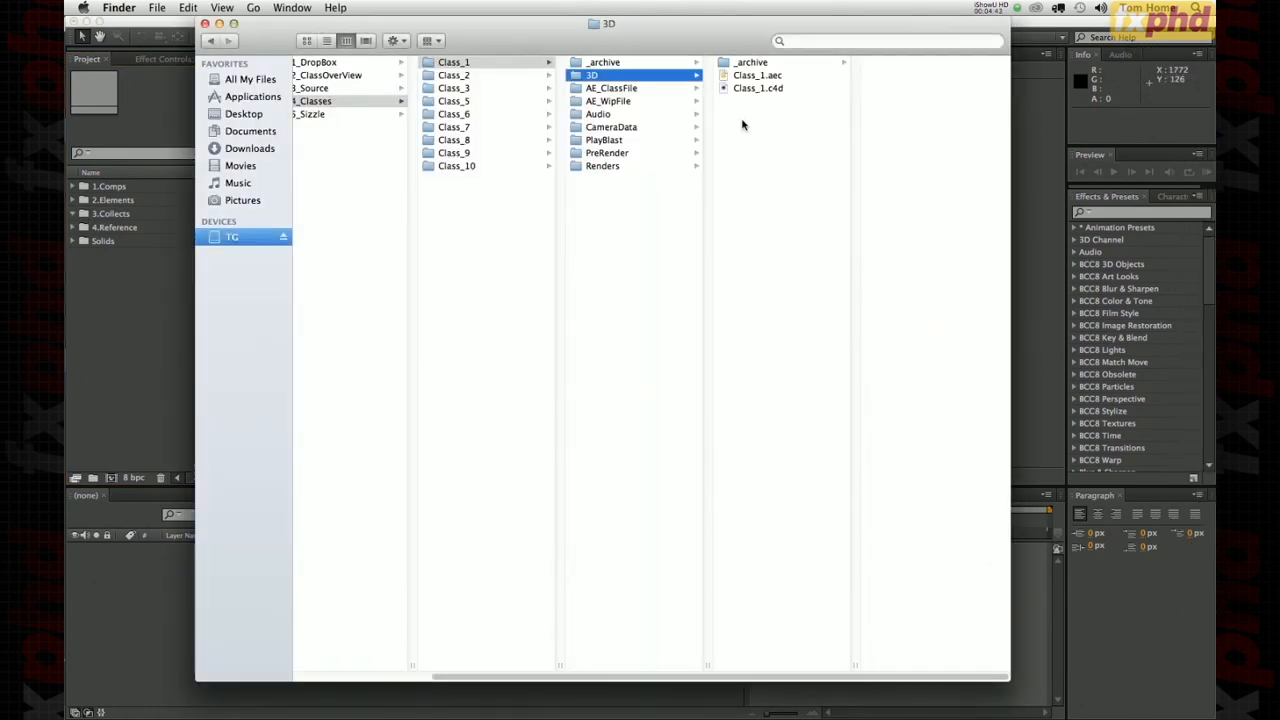
drag(752, 75, 80, 219)
click(73, 214)
click(86, 227)
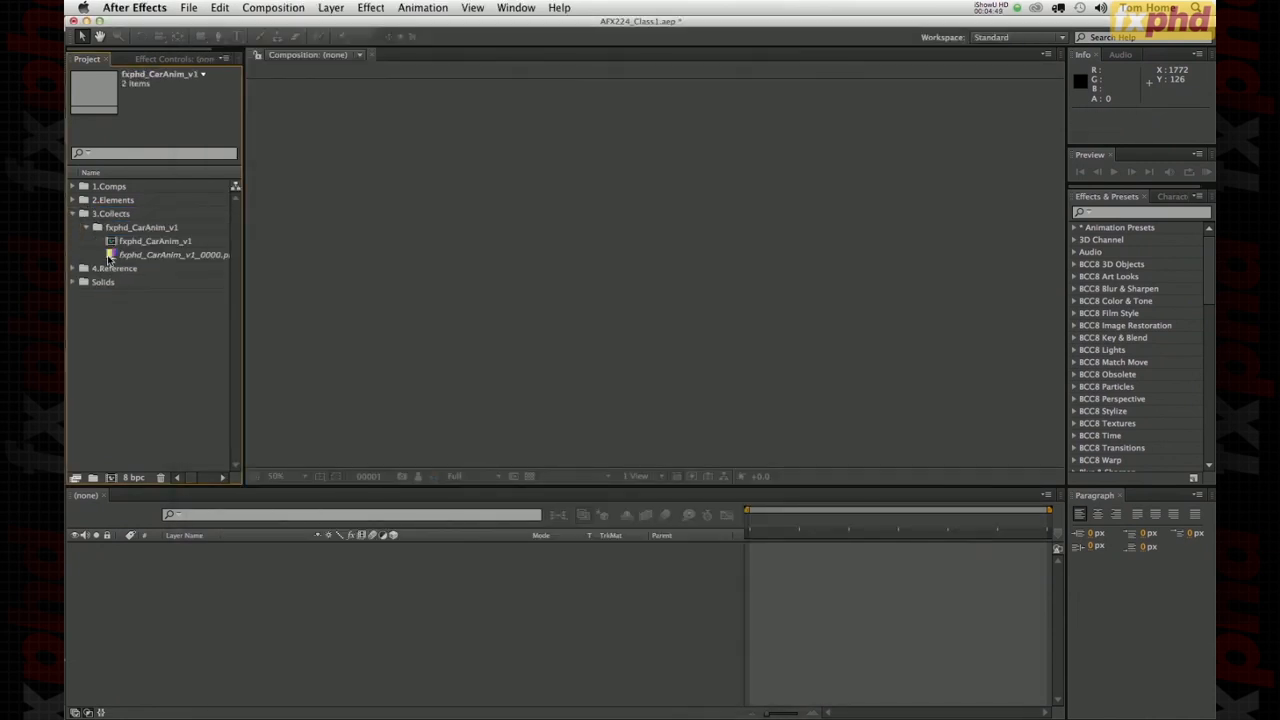
- Open the fxphd_CarAnim_v1 composition and delete its placeholder layer fxphd_CarAnim_v1_0000.png
double_click(150, 241)
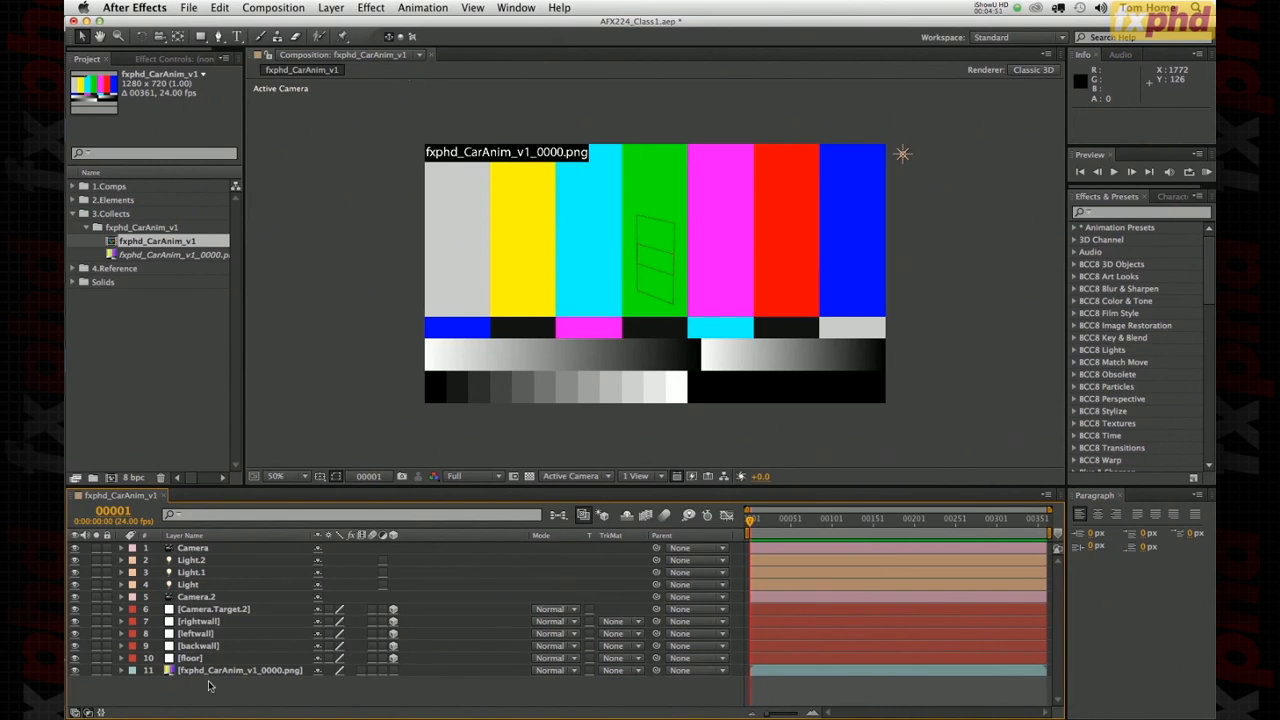
click(236, 672)
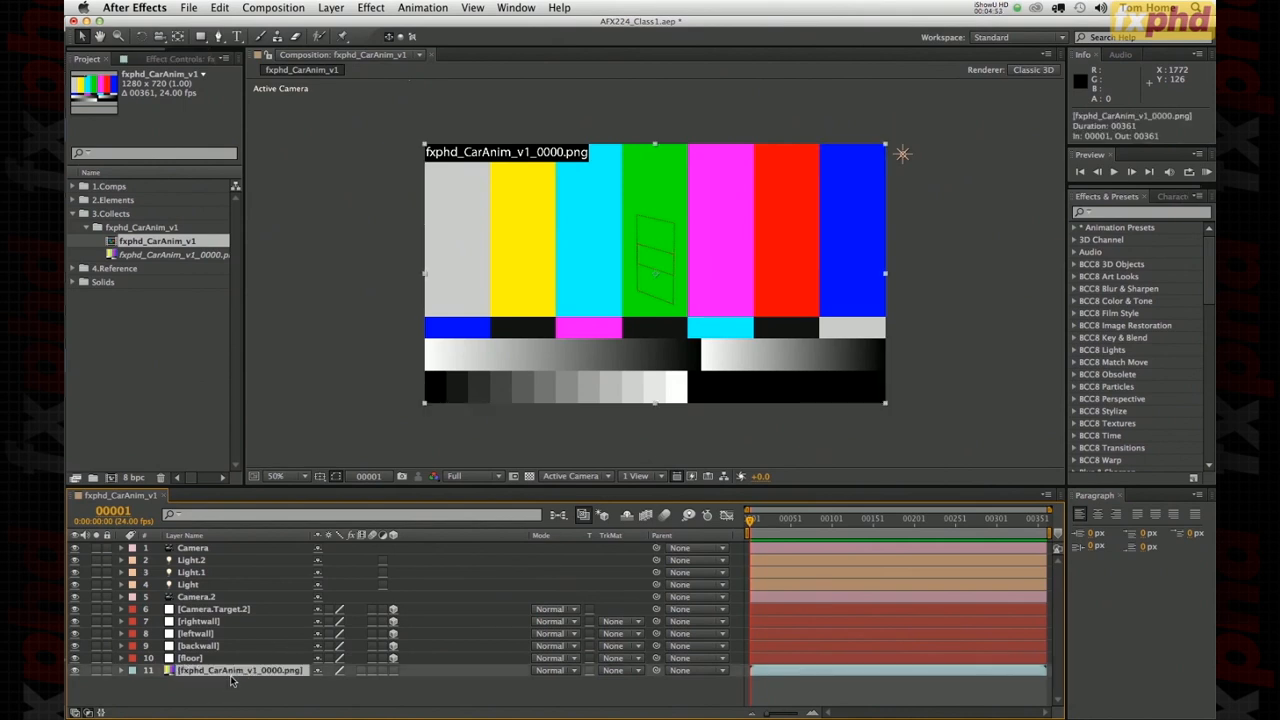
key(Delete)
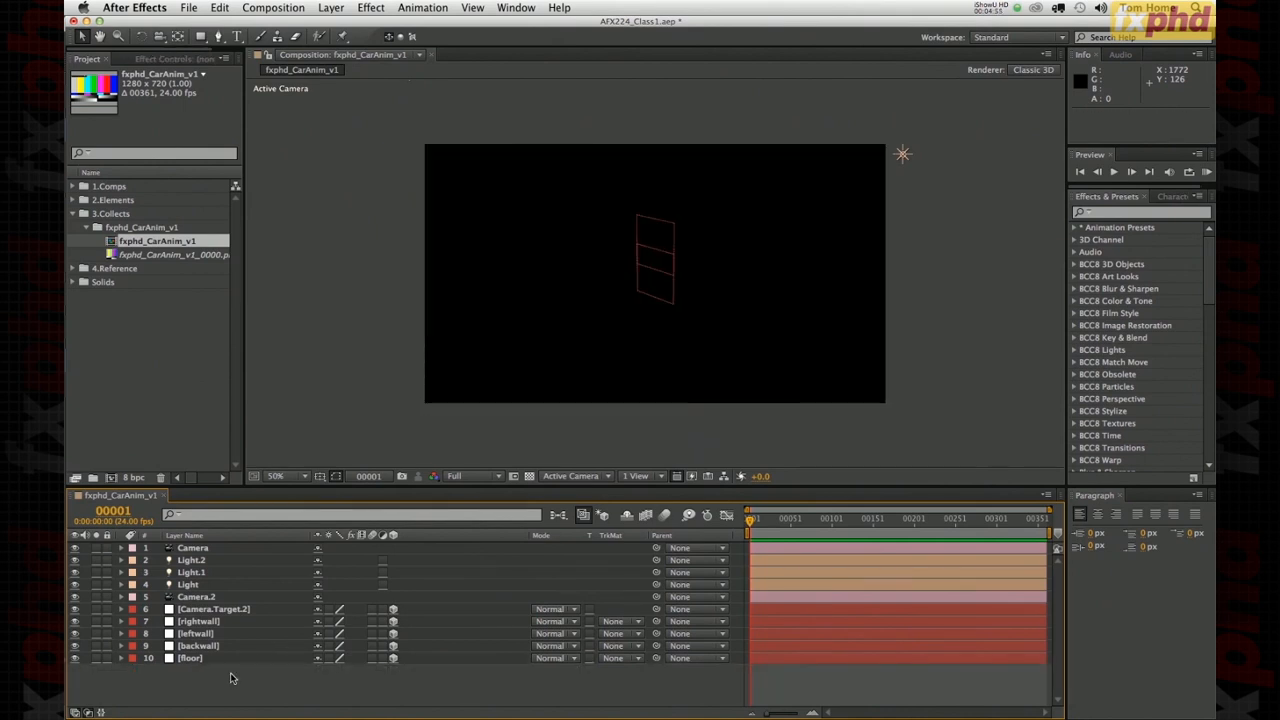
- Scrub the composition to frame 96, delete the layer named Camera and check the remaining Camera.2 animation by scrubbing to frame 104
drag(750, 520, 828, 541)
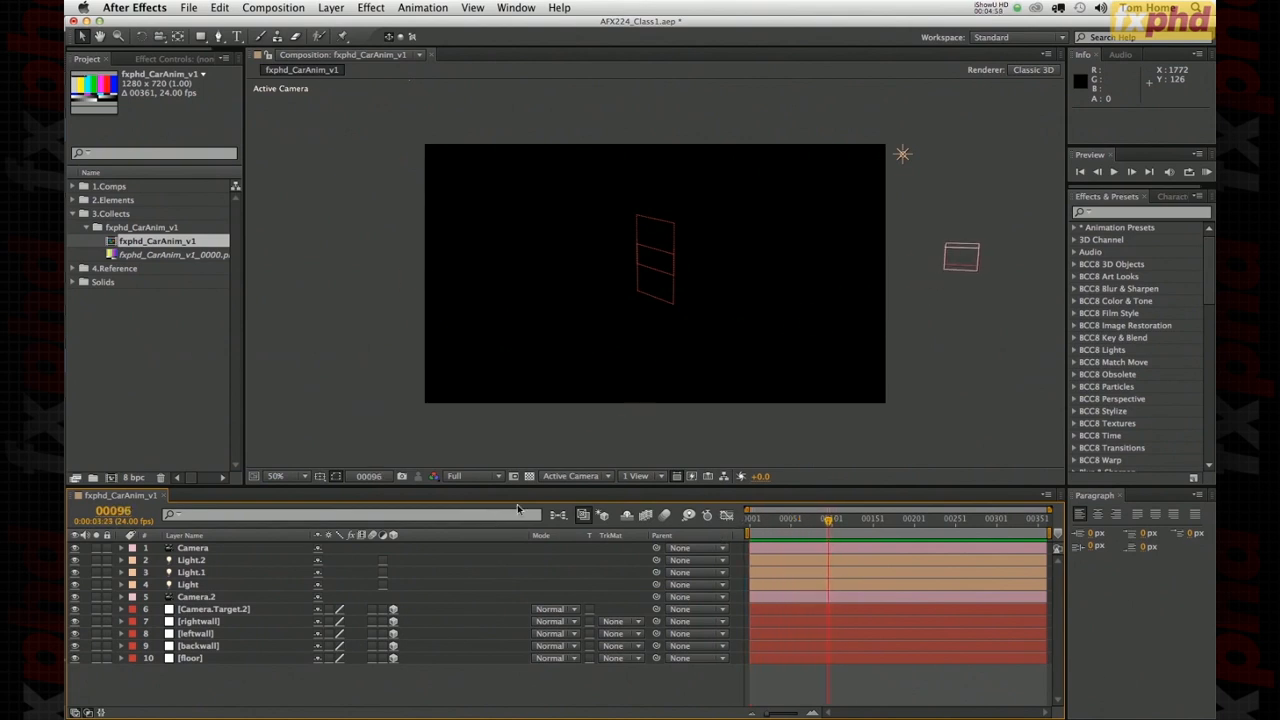
click(187, 548)
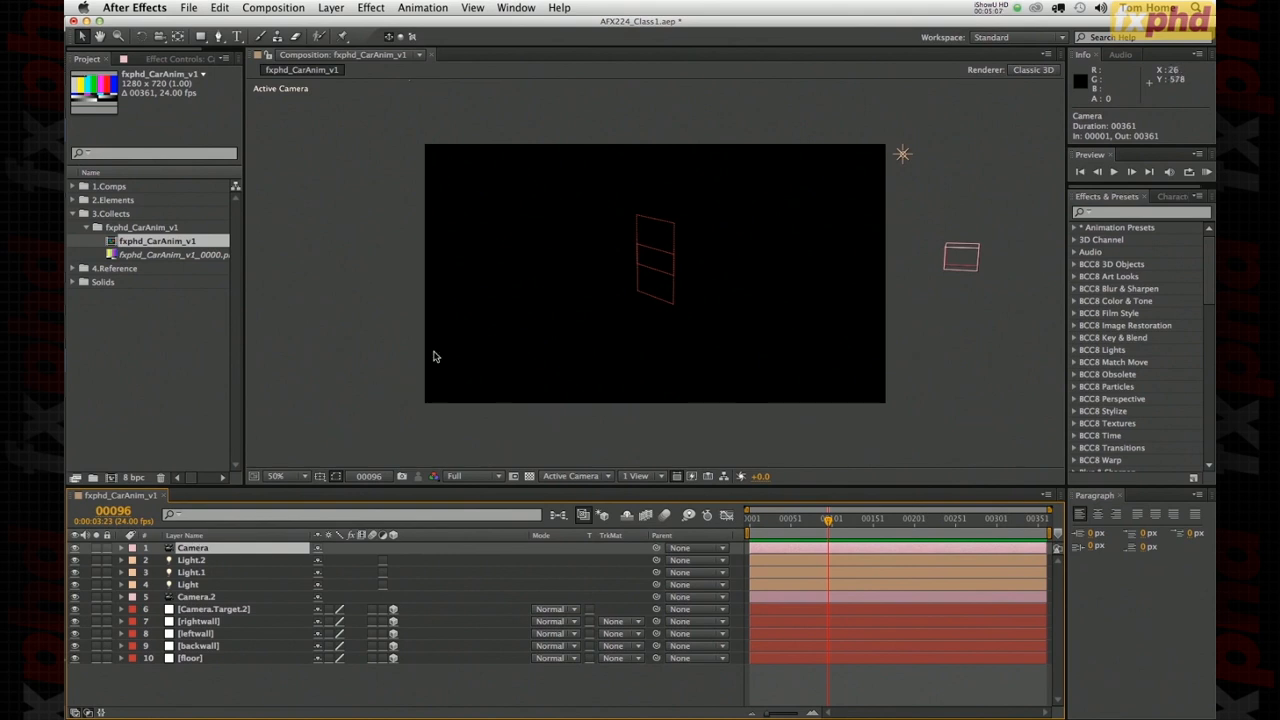
key(Delete)
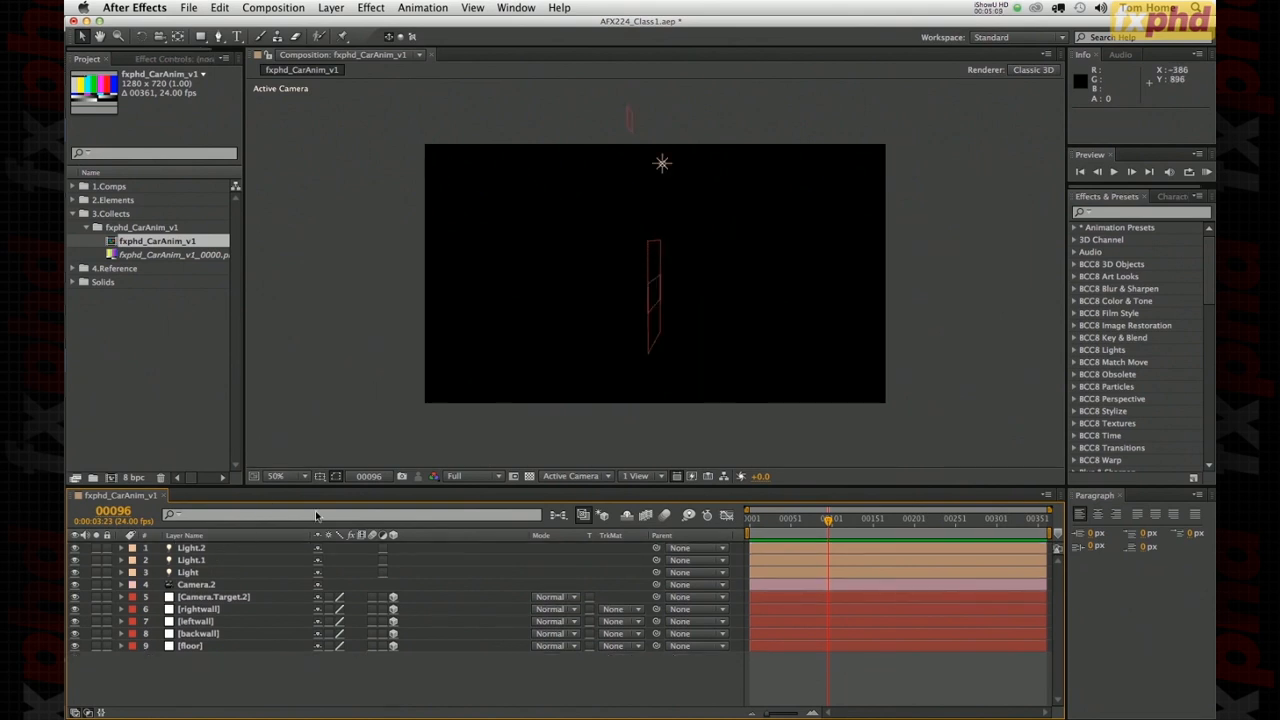
drag(750, 522, 836, 552)
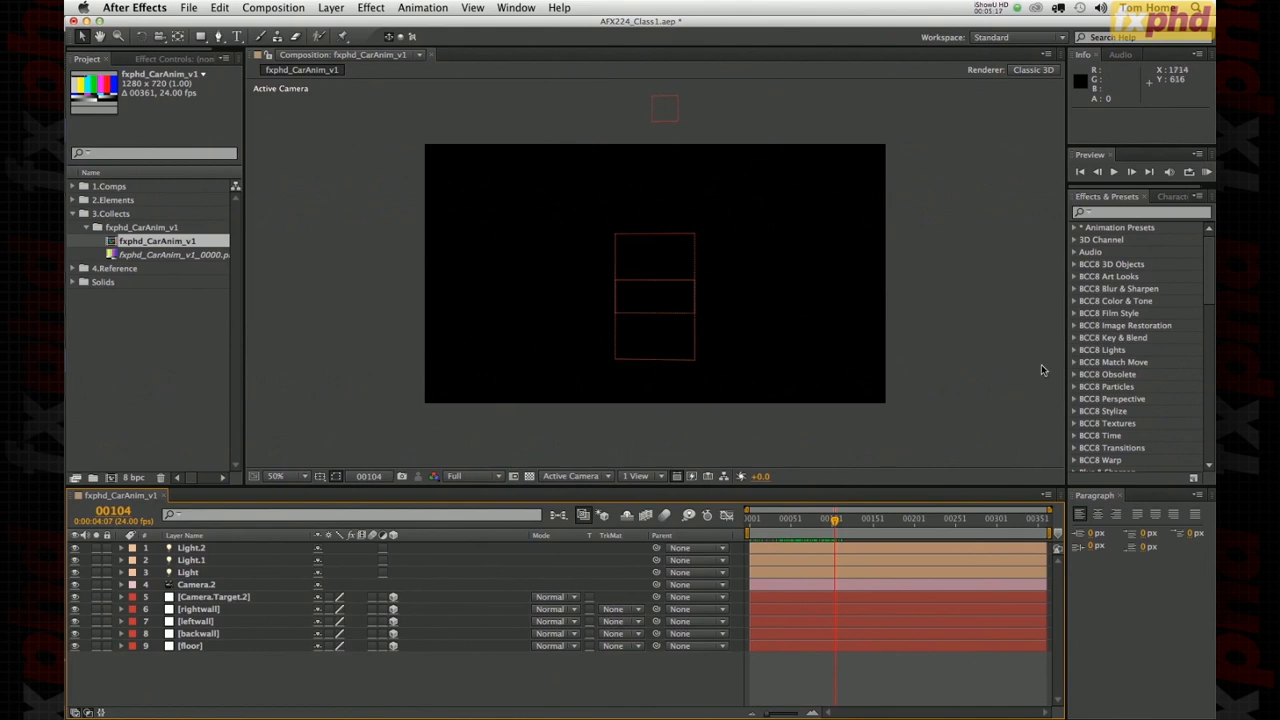
- Switch back to Cinema 4D and scrub the car animation to frame 29
mouse_move(1197, 335)
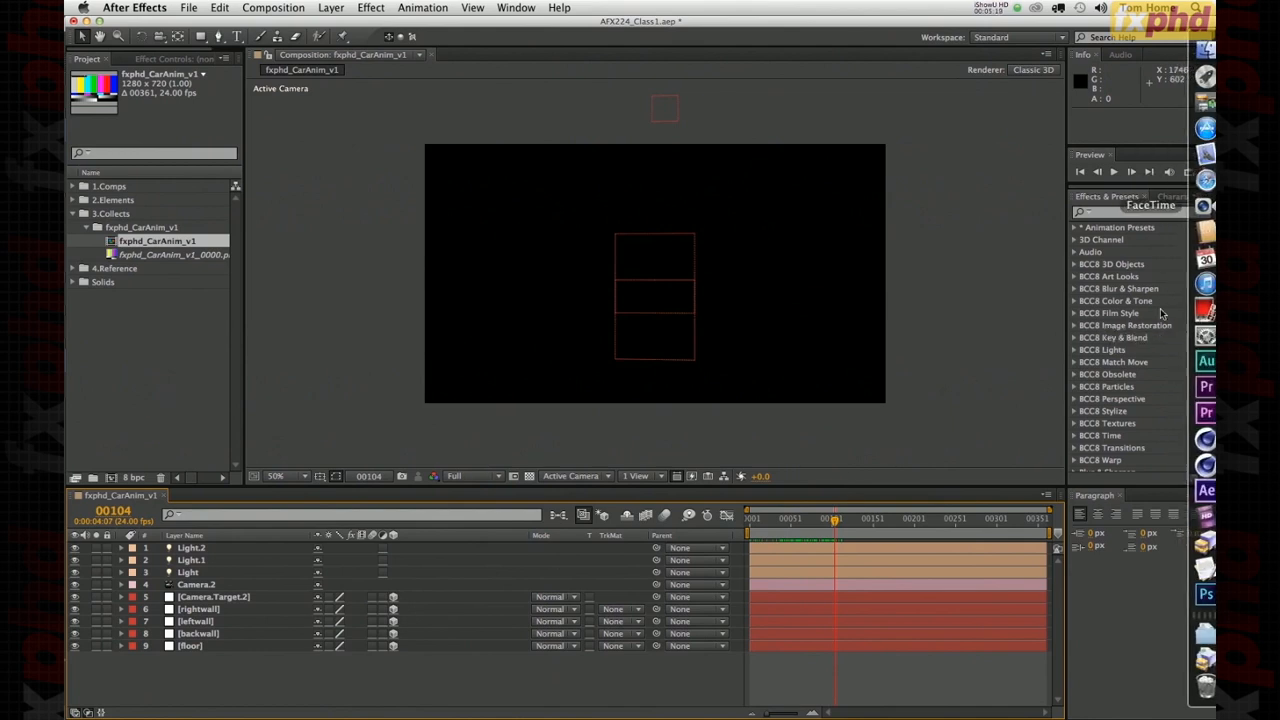
click(1197, 465)
mouse_move(160, 588)
mouse_down()
mouse_move(138, 587)
mouse_move(156, 587)
mouse_up()
click(156, 85)
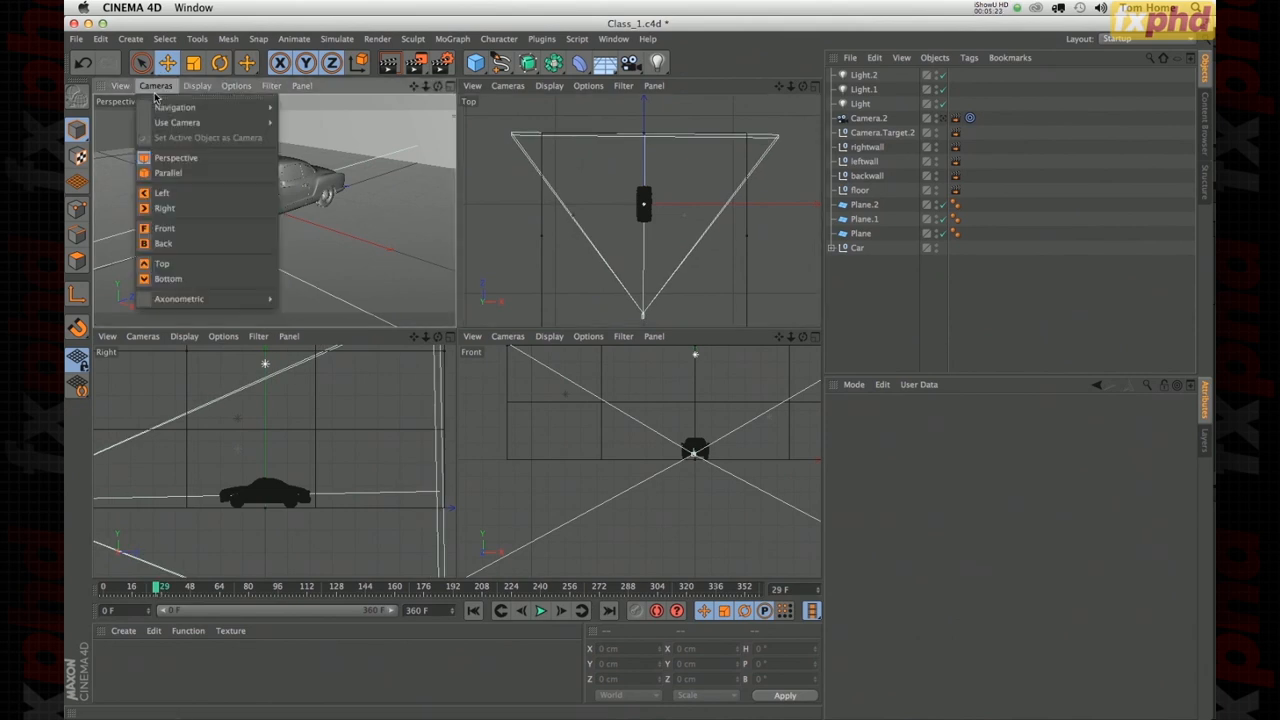
mouse_move(158, 122)
click(347, 216)
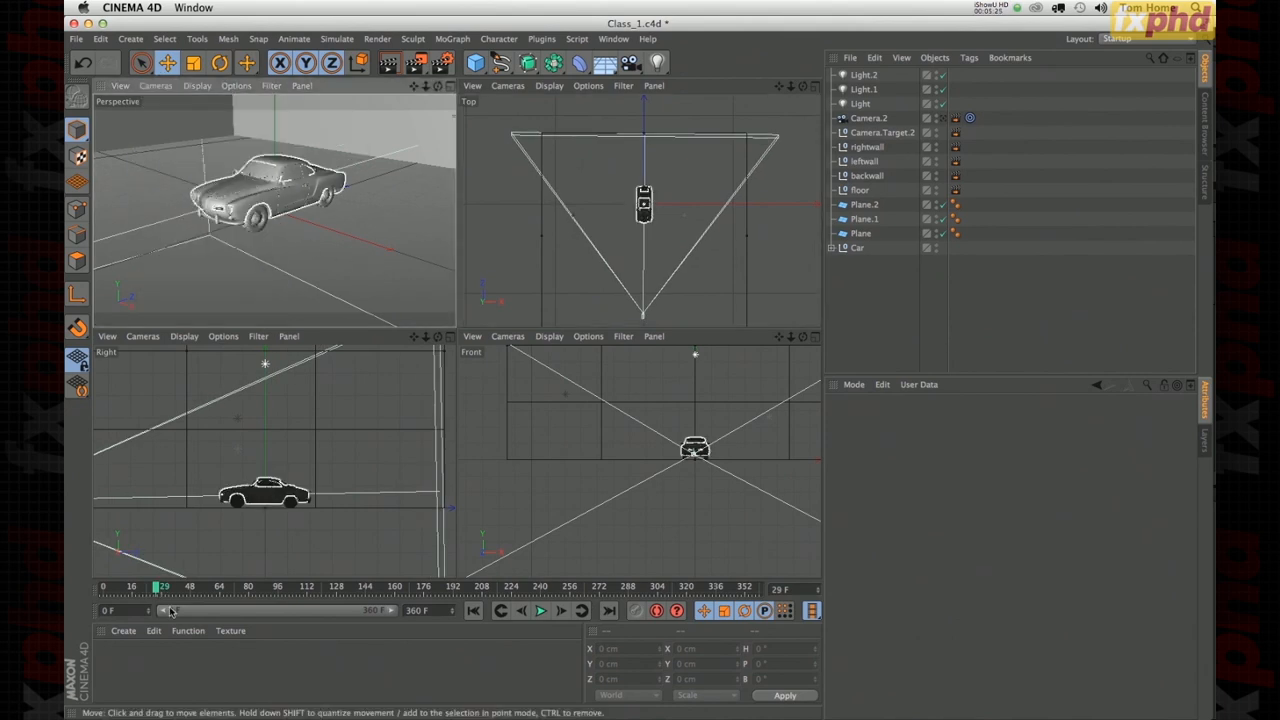
mouse_move(152, 590)
mouse_down()
mouse_move(194, 589)
mouse_move(158, 588)
mouse_up()
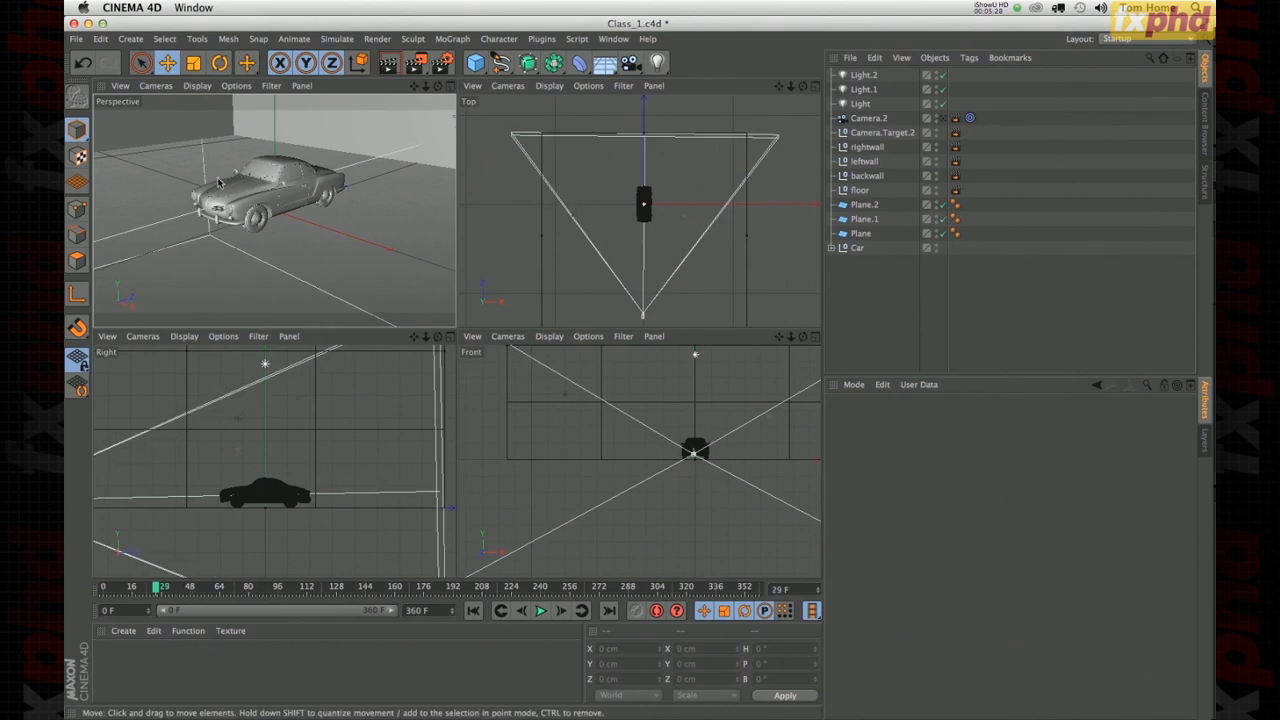
- Set the perspective view to look through Camera.2 and scrub the animation to frame 87
click(156, 85)
mouse_move(166, 122)
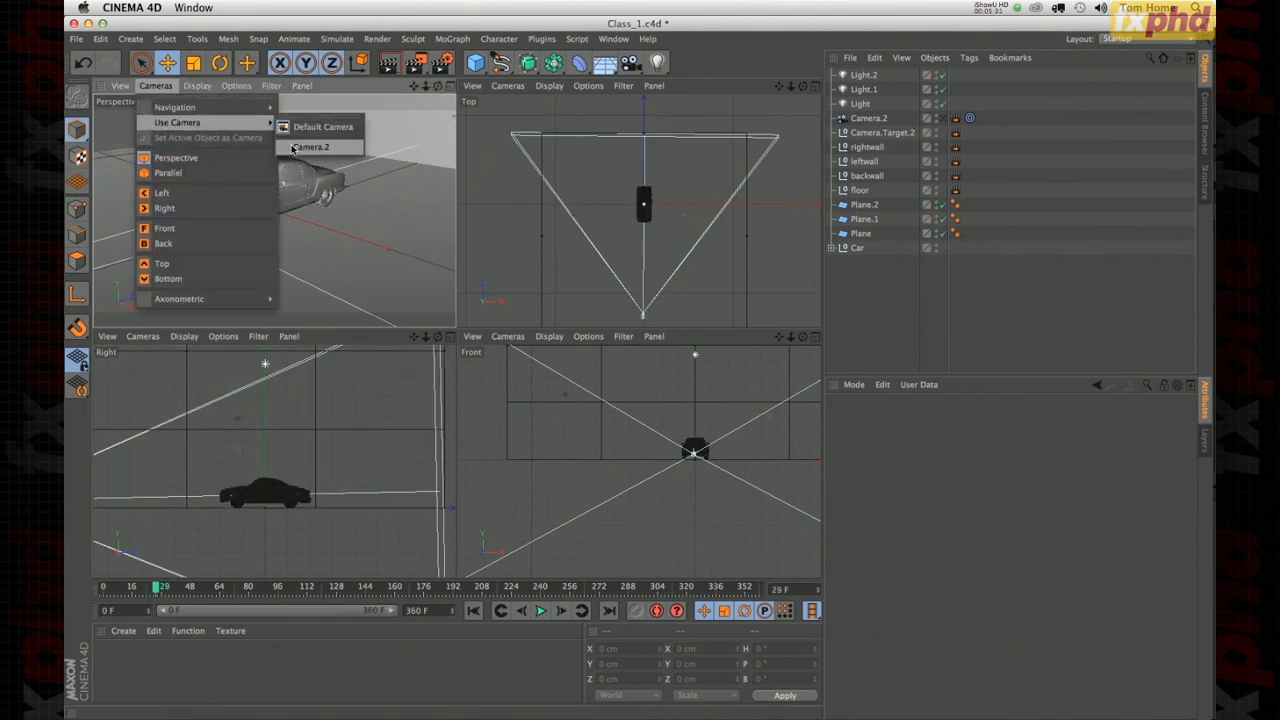
click(300, 148)
drag(117, 598, 262, 612)
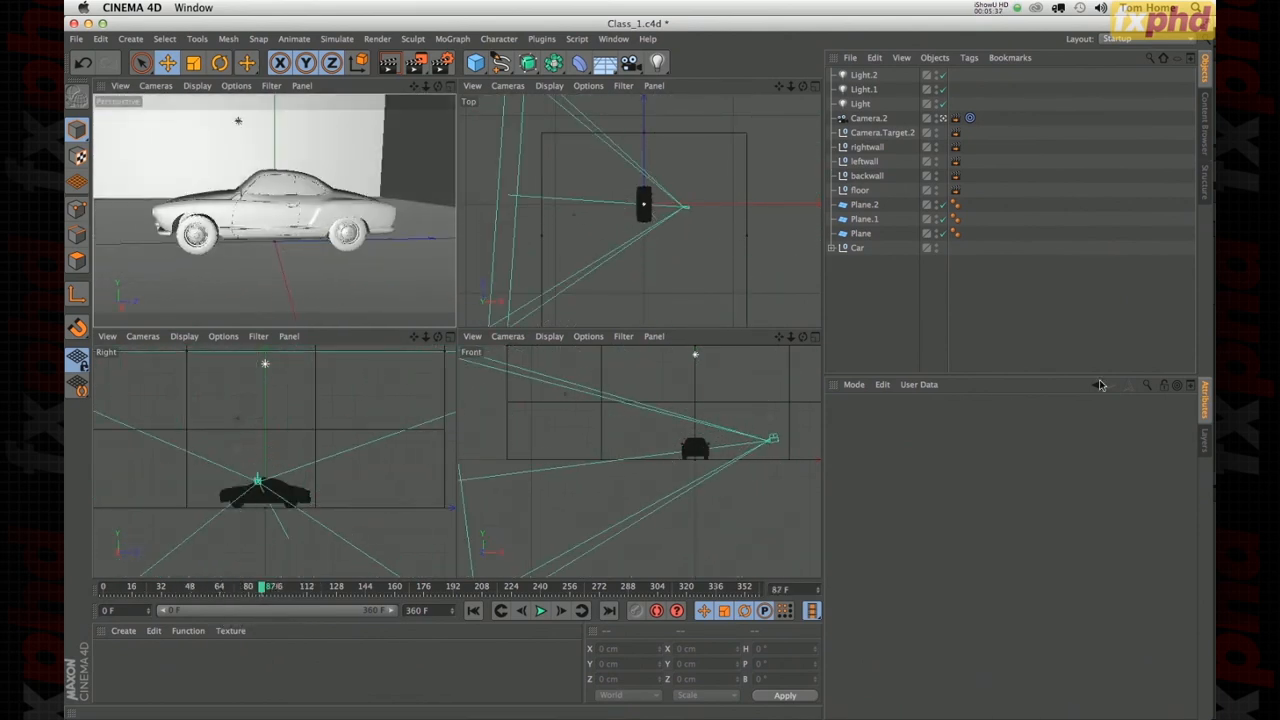
- Switch to After Effects and scrub the fxphd_CarAnim_v1 composition around frame 29 to check the imported lights and wall nulls
click(1192, 490)
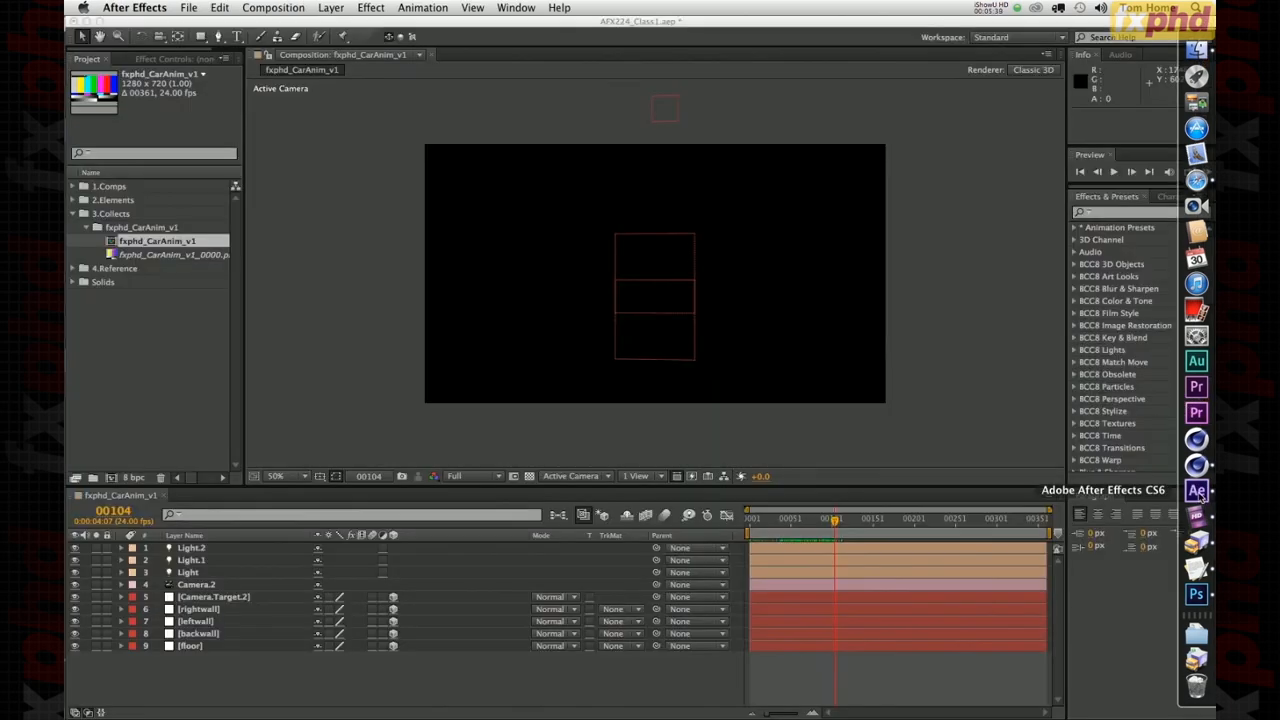
click(770, 521)
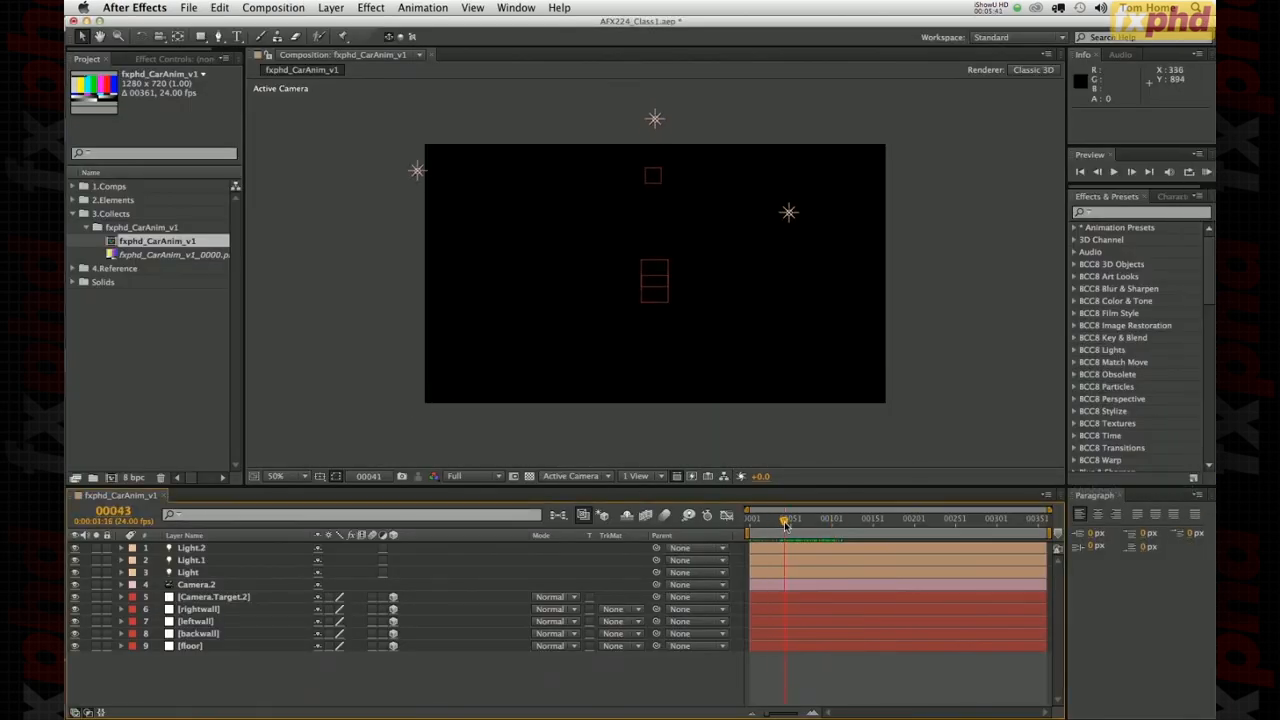
drag(770, 521, 773, 521)
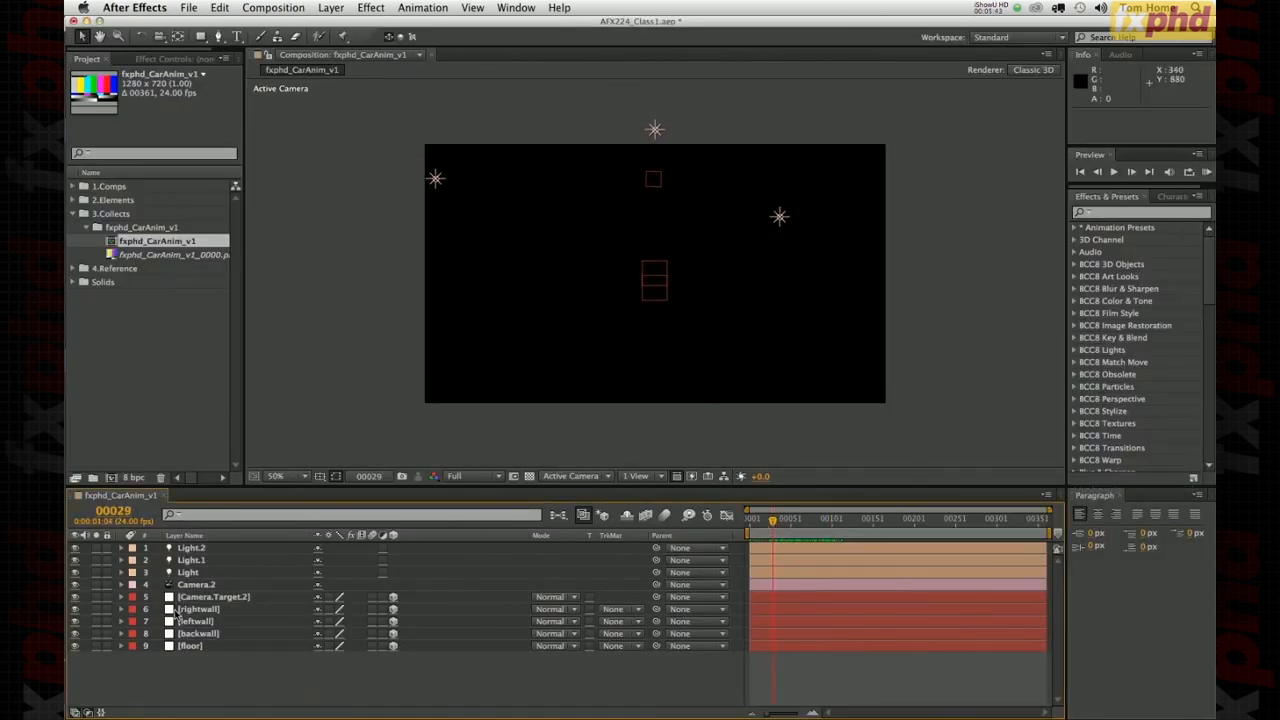
click(179, 612)
drag(826, 523, 849, 538)
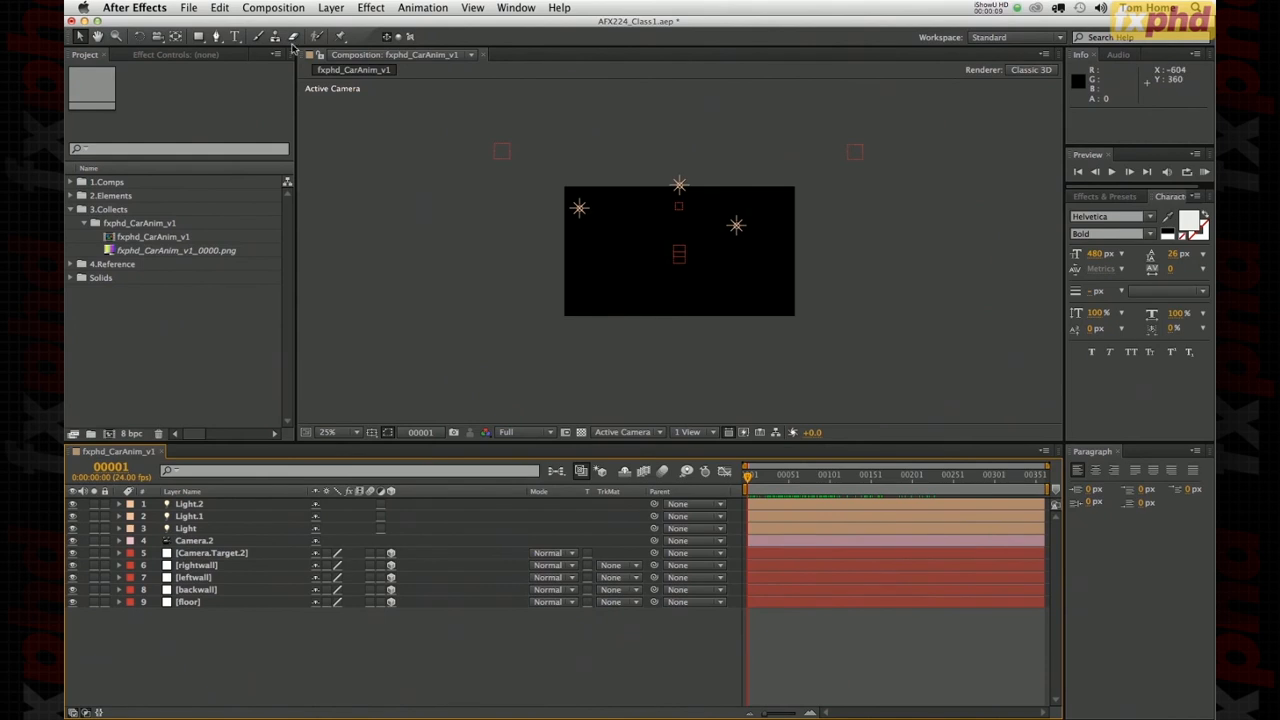
- Create a composition named Led_Animation_BUILD, 6900 px wide and 1400 px high
click(259, 6)
click(264, 28)
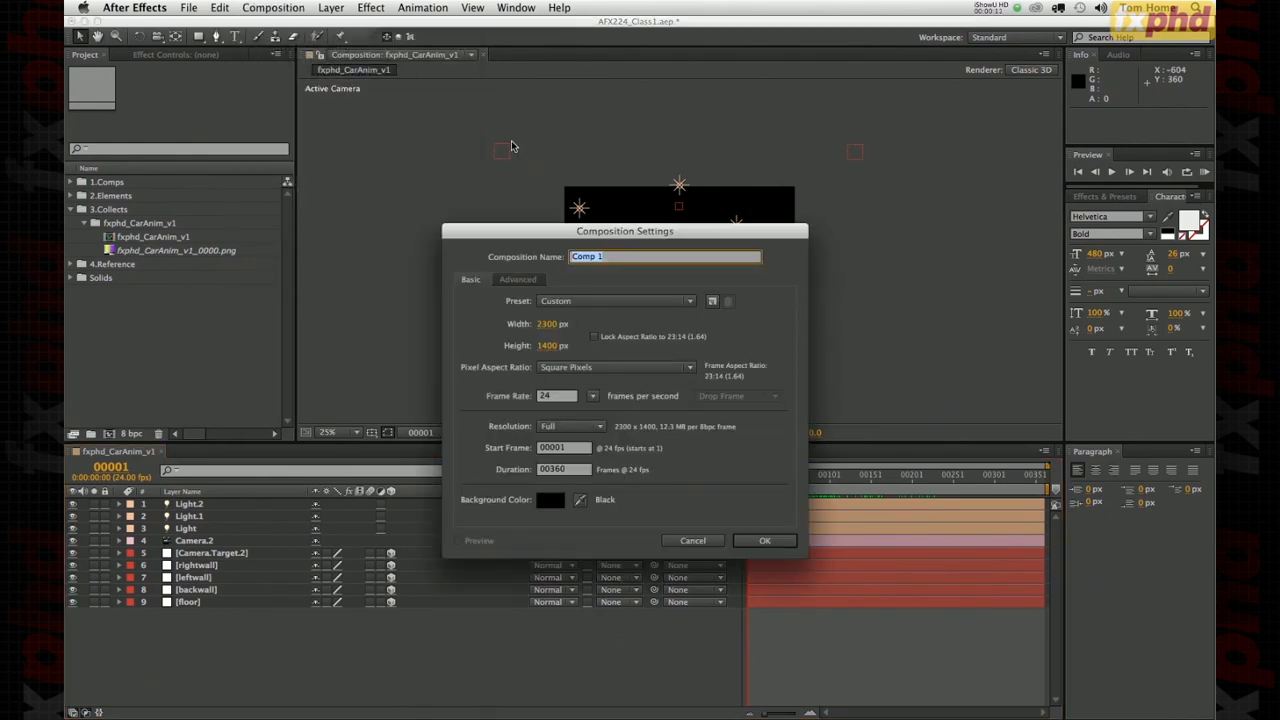
text(Led_Animation_BUILD)
click(550, 323)
text(6900)
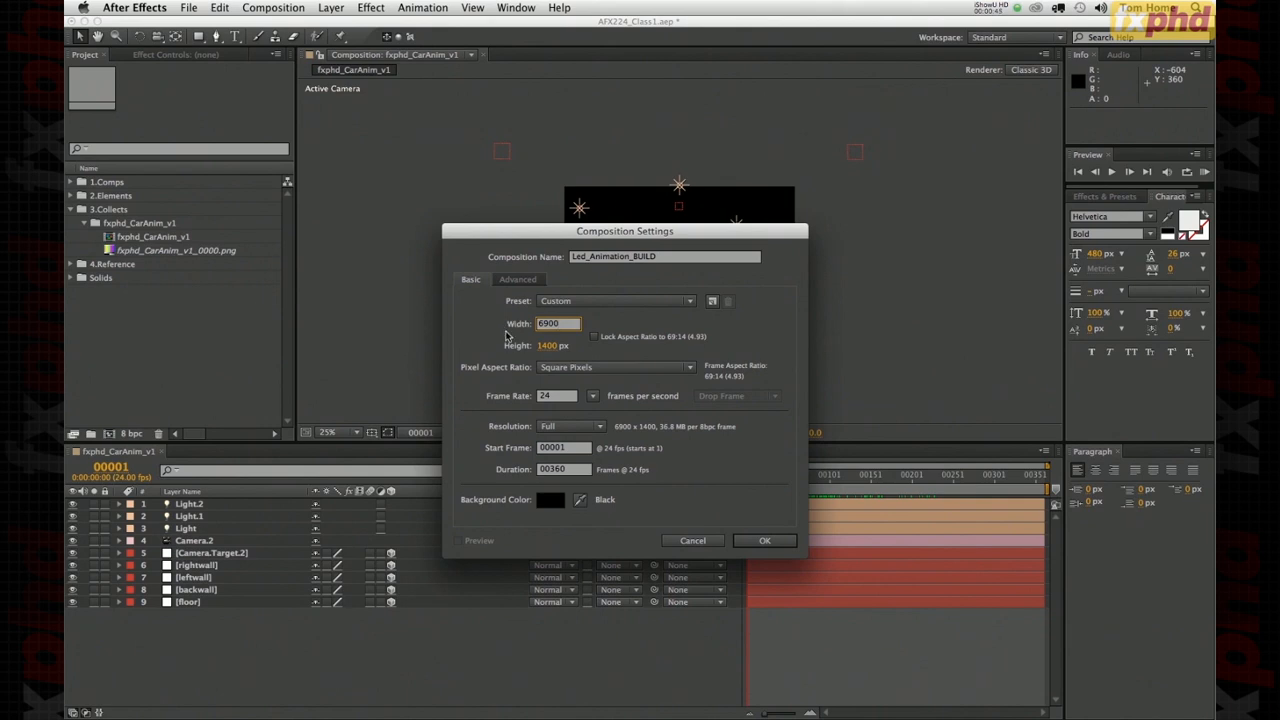
click(762, 542)
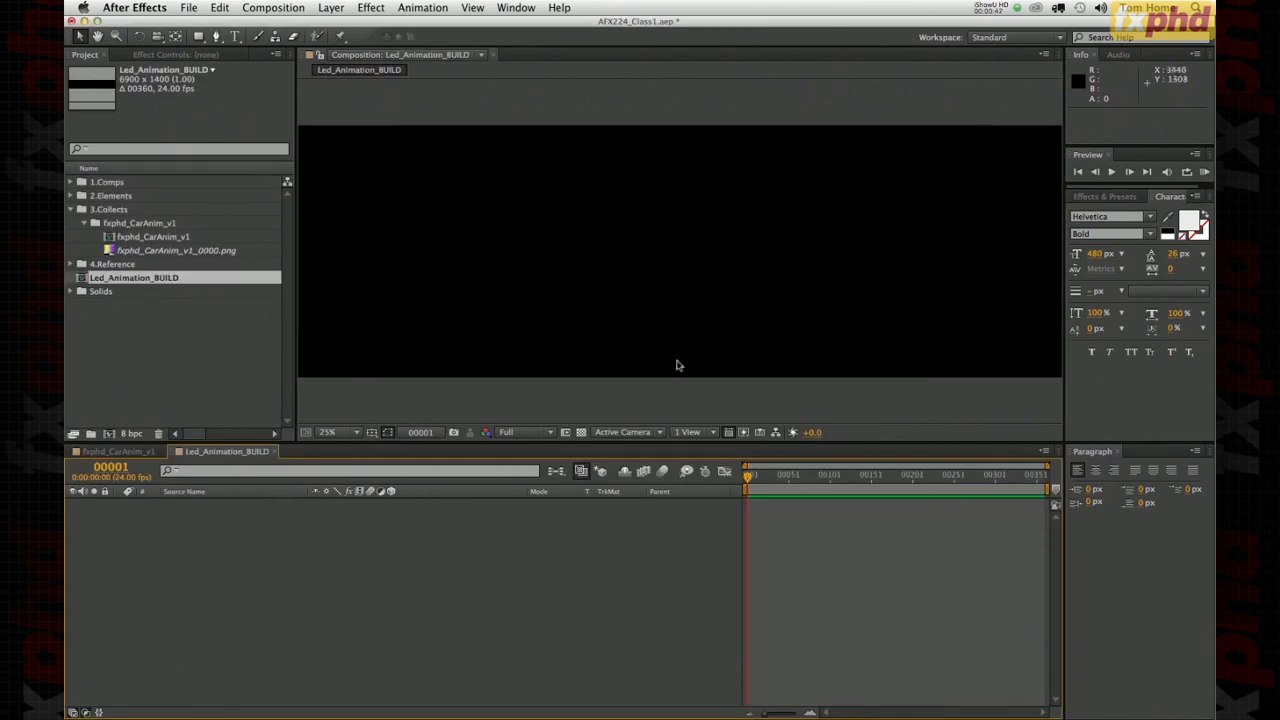
- Add a white solid at the full 6900 x 1400 px composition size
key(comma)
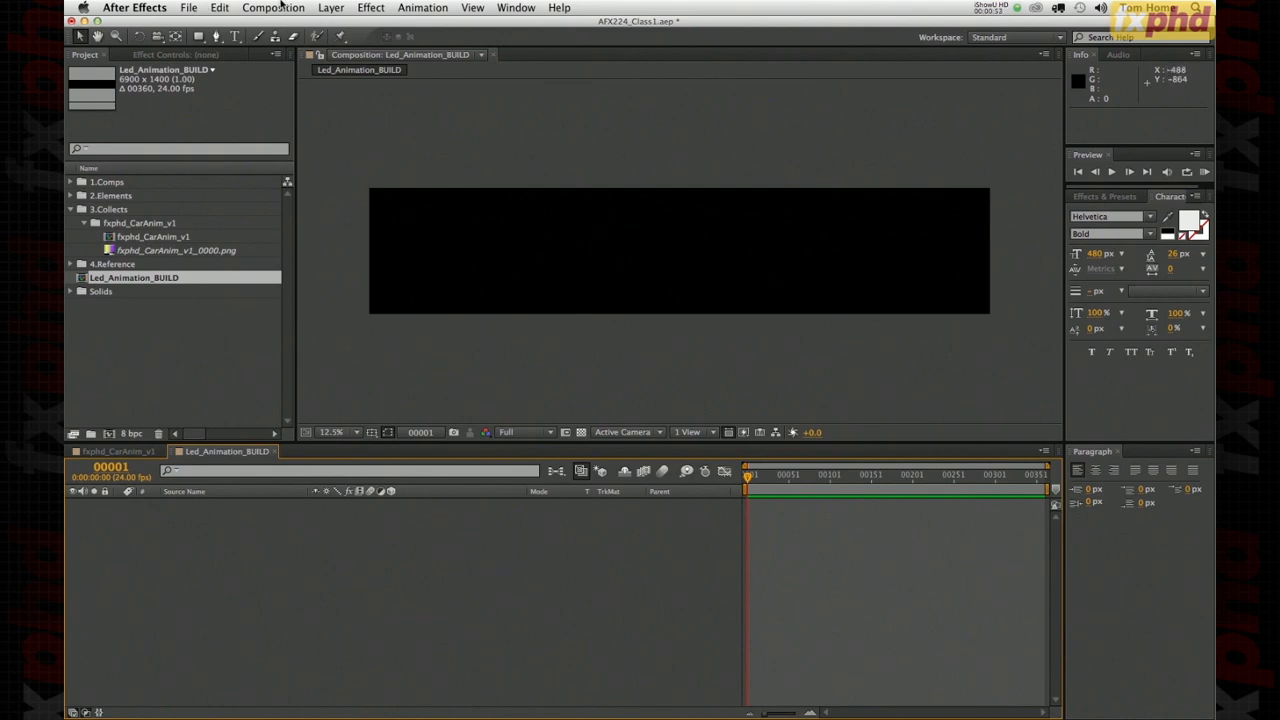
click(331, 8)
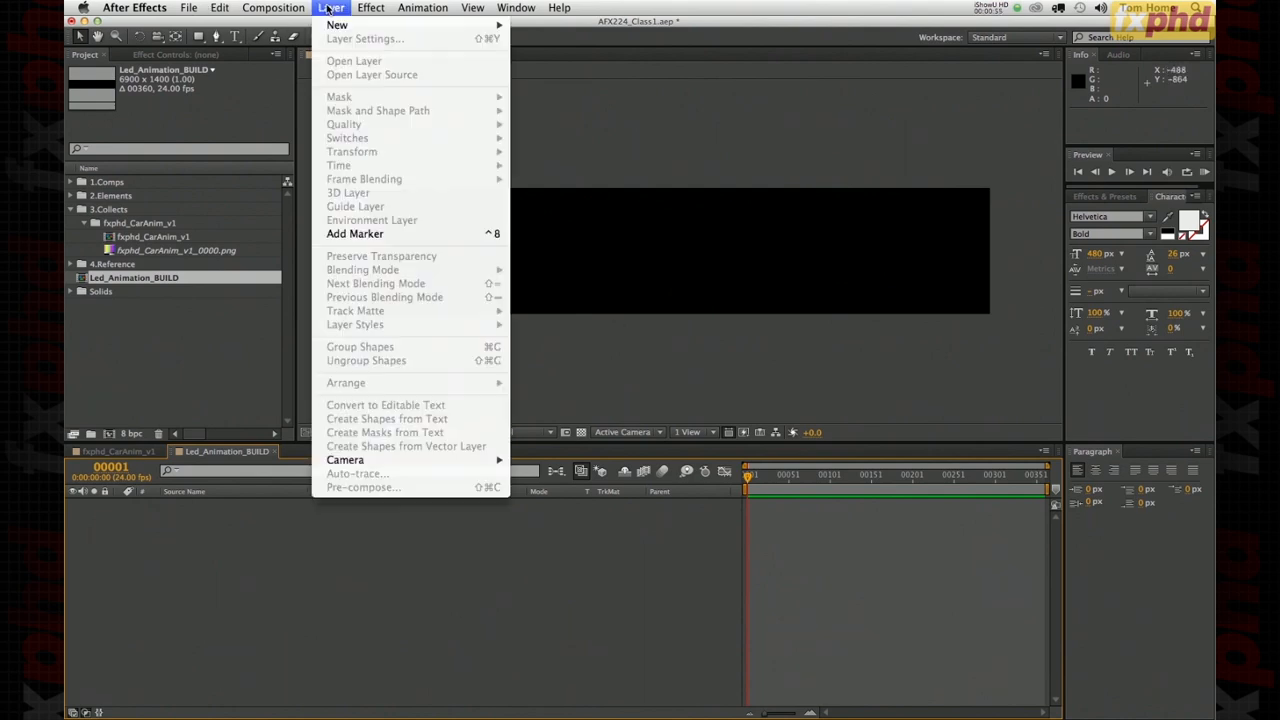
mouse_move(488, 25)
click(533, 47)
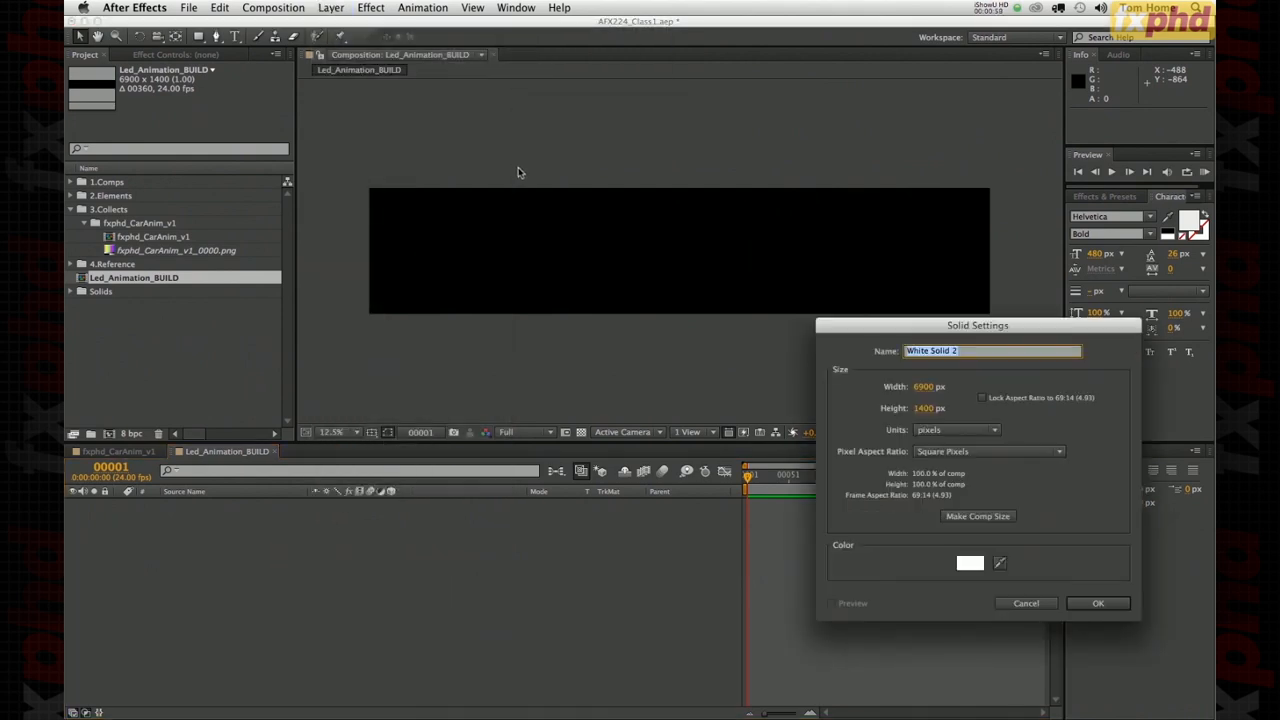
click(1096, 604)
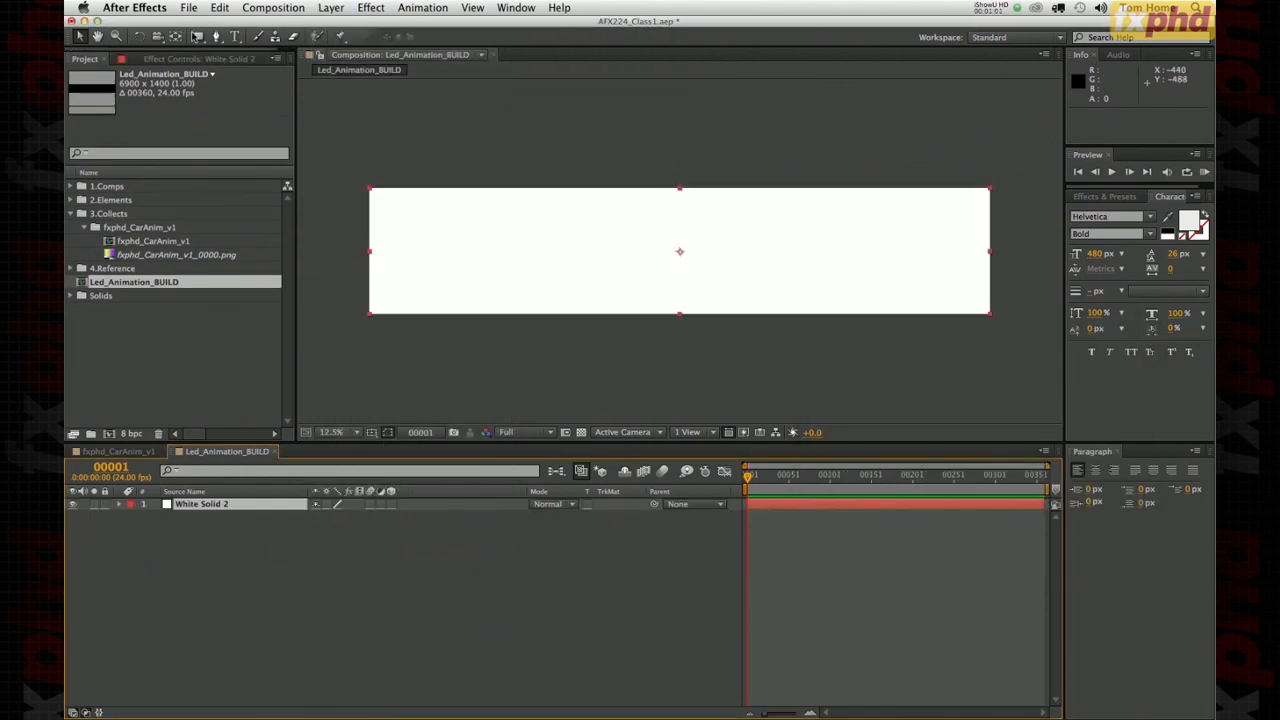
- Draw four circular masks, each about 1200 px across, in a row along the white solid with the Ellipse tool
drag(197, 36, 232, 72)
drag(403, 205, 505, 306)
drag(540, 203, 583, 246)
drag(627, 299, 654, 316)
drag(688, 203, 796, 312)
drag(838, 215, 945, 318)
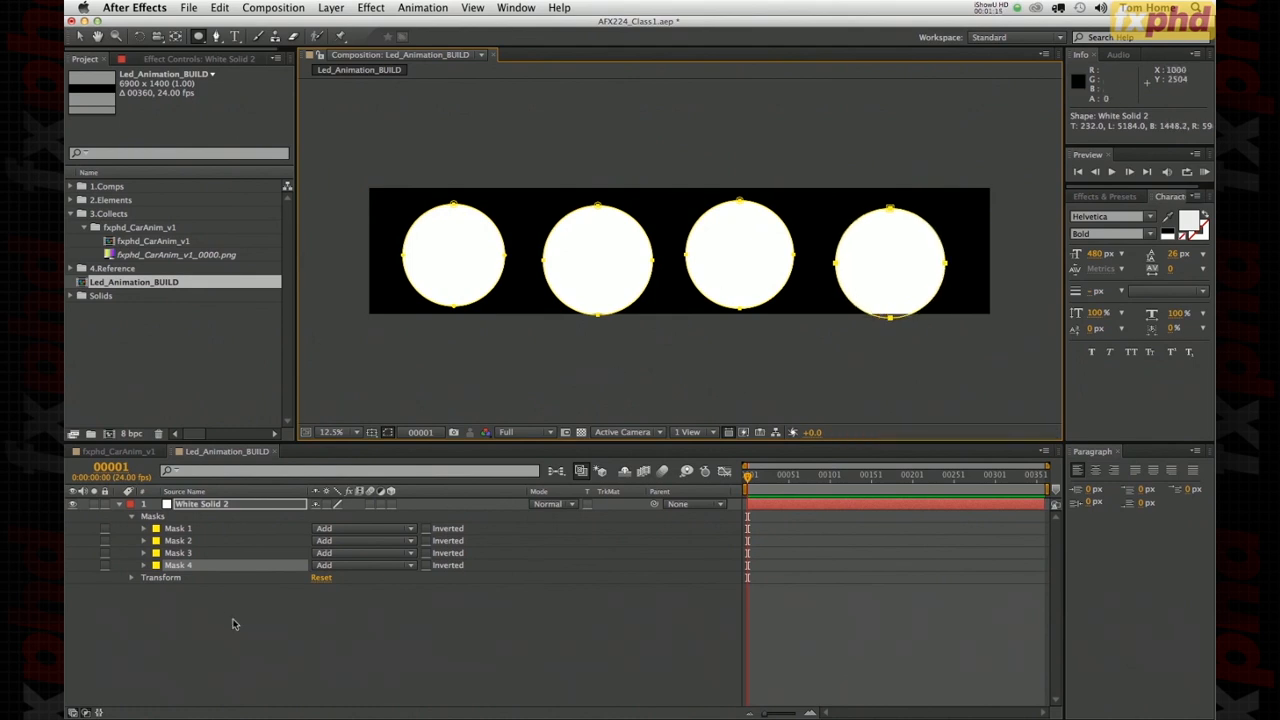
- Move Mask 4 up about 128 px and raise Mask 2 slightly to line up the row of circles
click(190, 566)
key(super+t)
drag(868, 282, 866, 270)
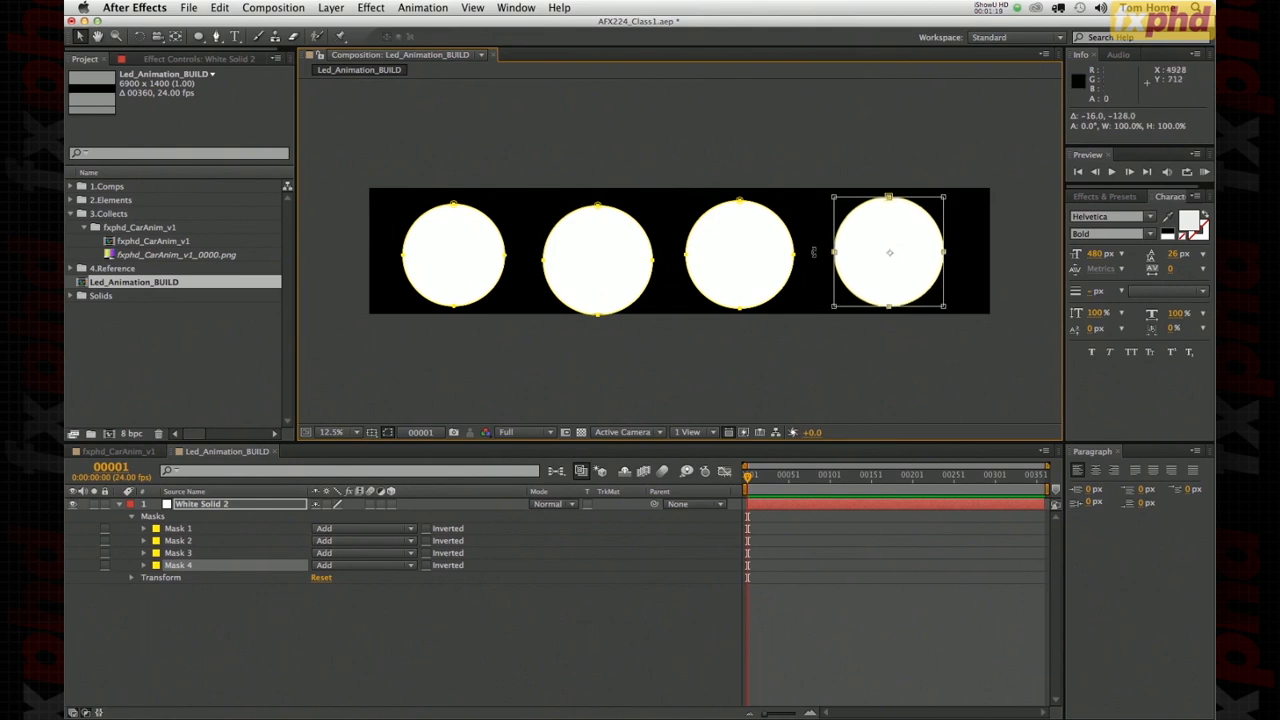
click(176, 554)
click(177, 541)
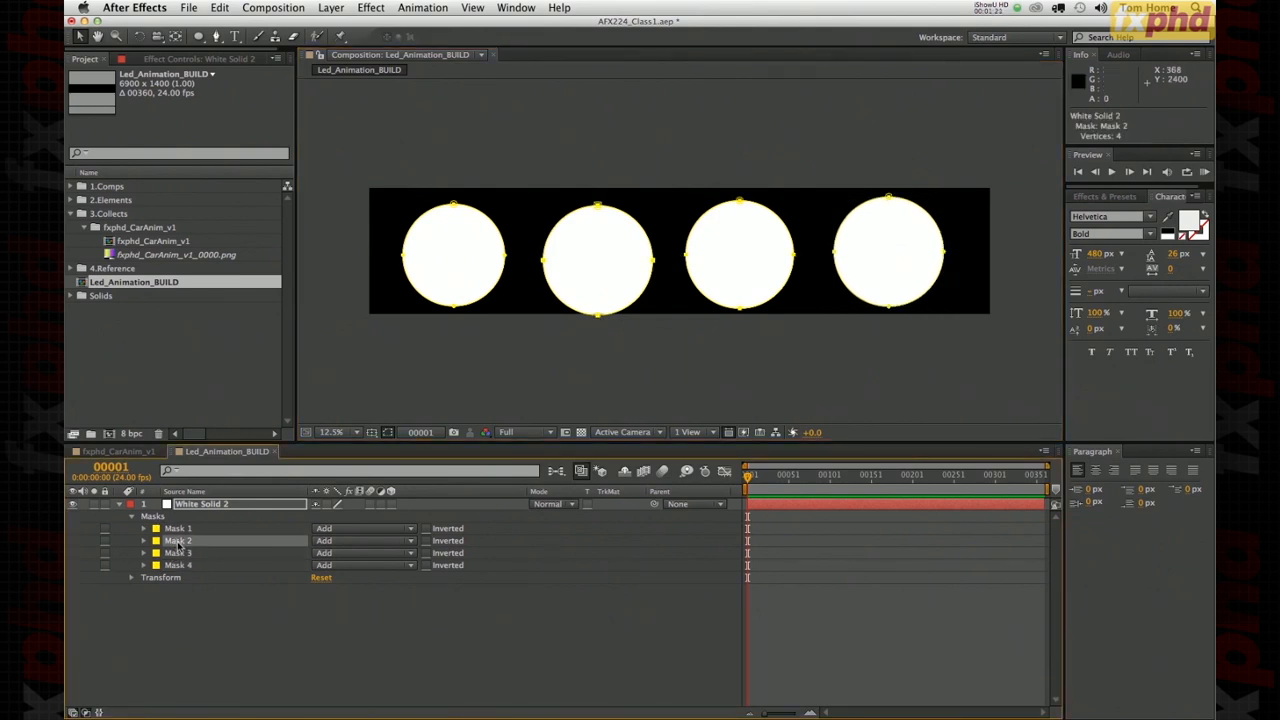
key(super+t)
drag(576, 277, 574, 269)
click(357, 647)
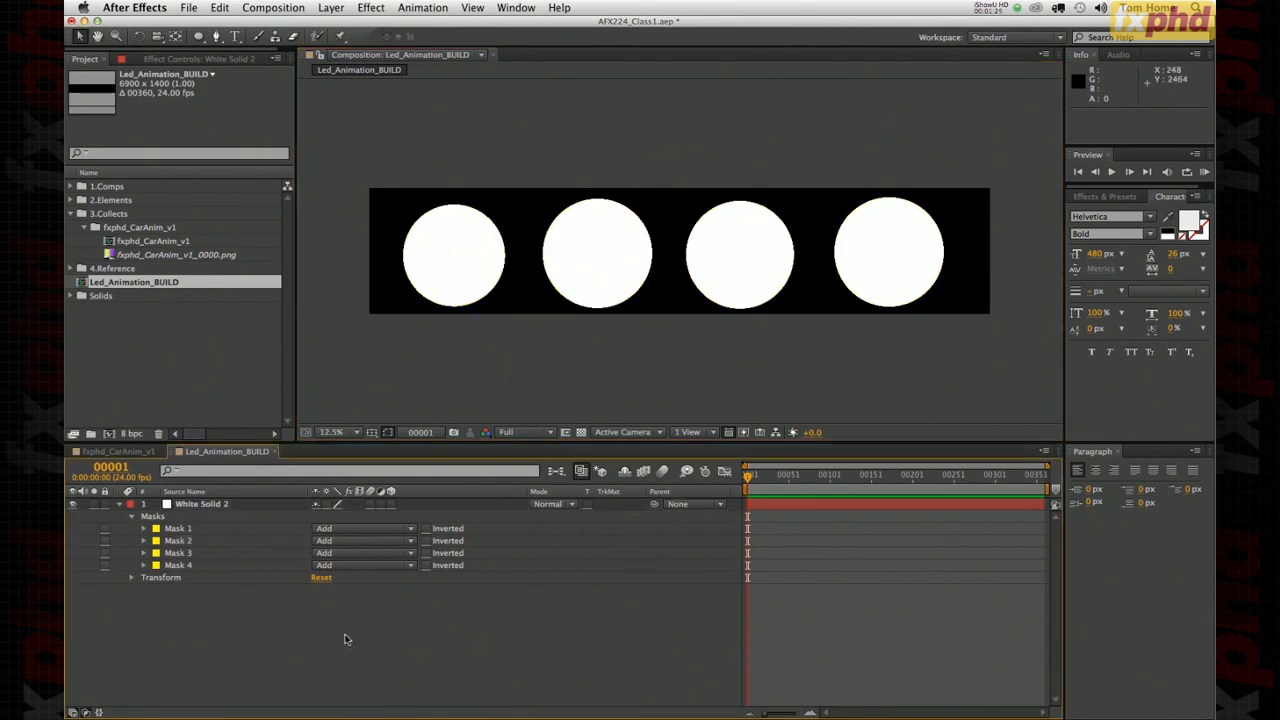
click(119, 504)
- File the Led_Animation_BUILD composition in the 3.Build folder inside 1.Comps
click(152, 381)
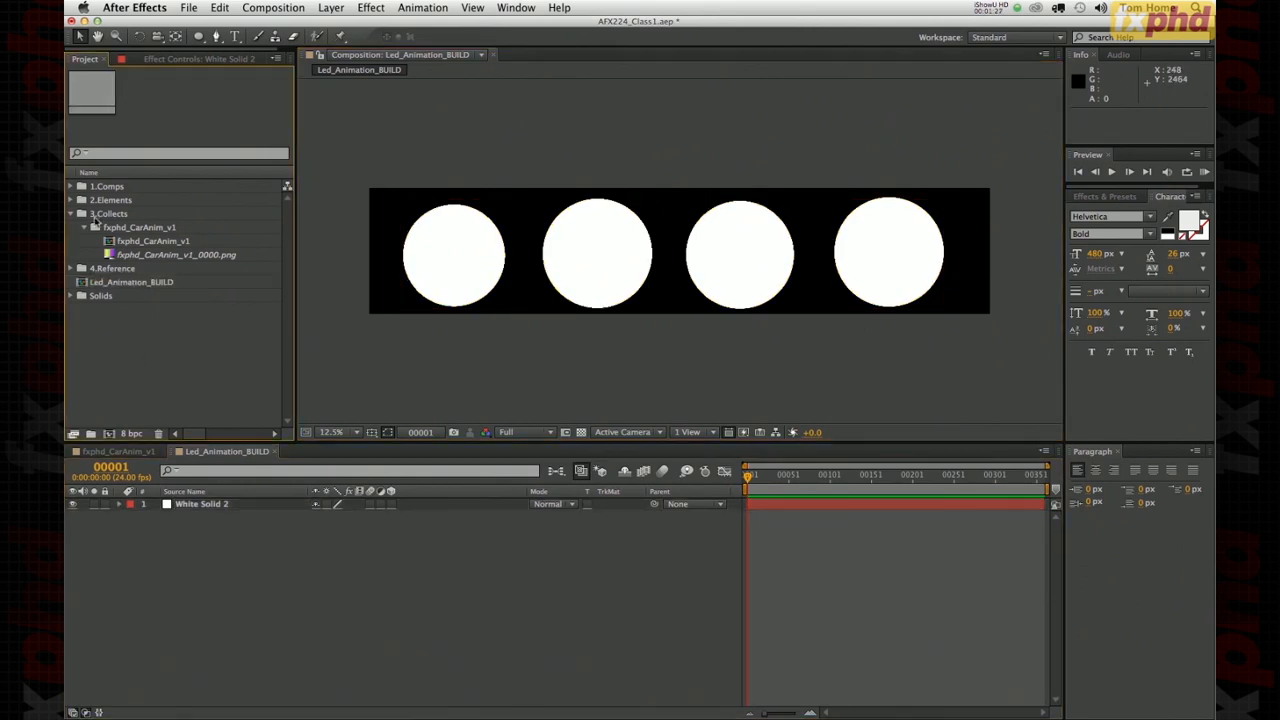
click(70, 187)
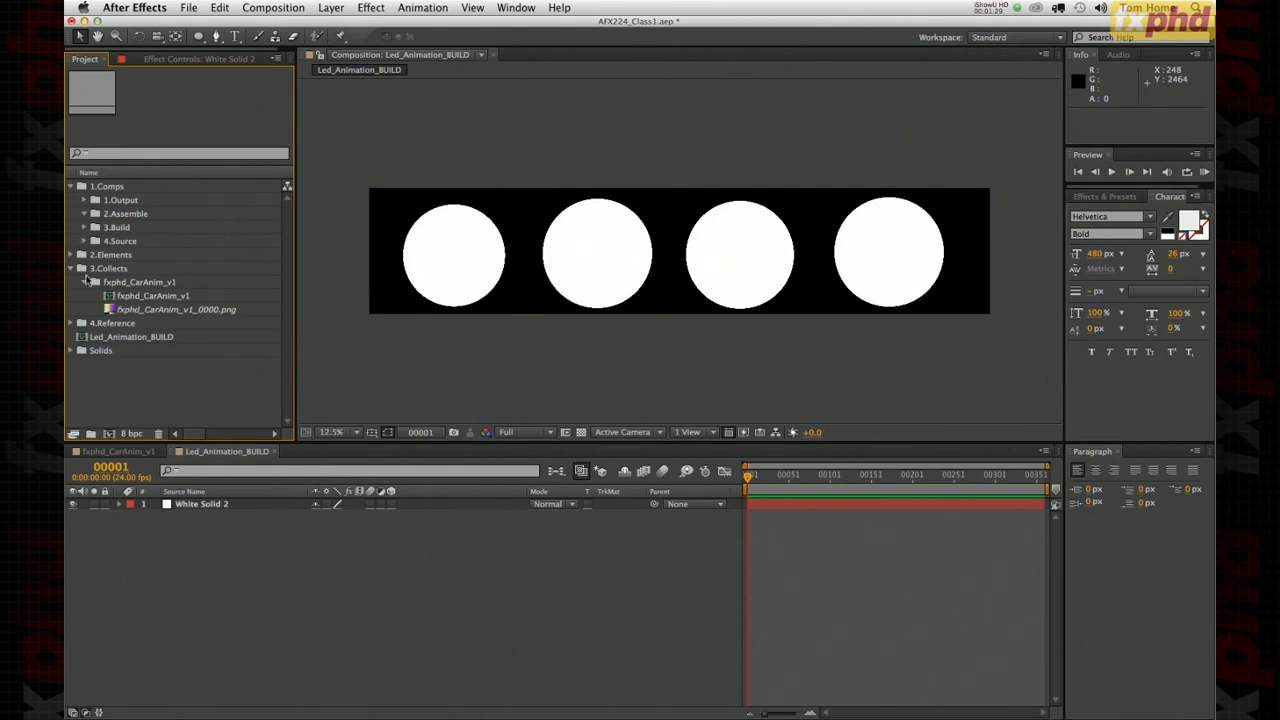
drag(85, 338, 95, 230)
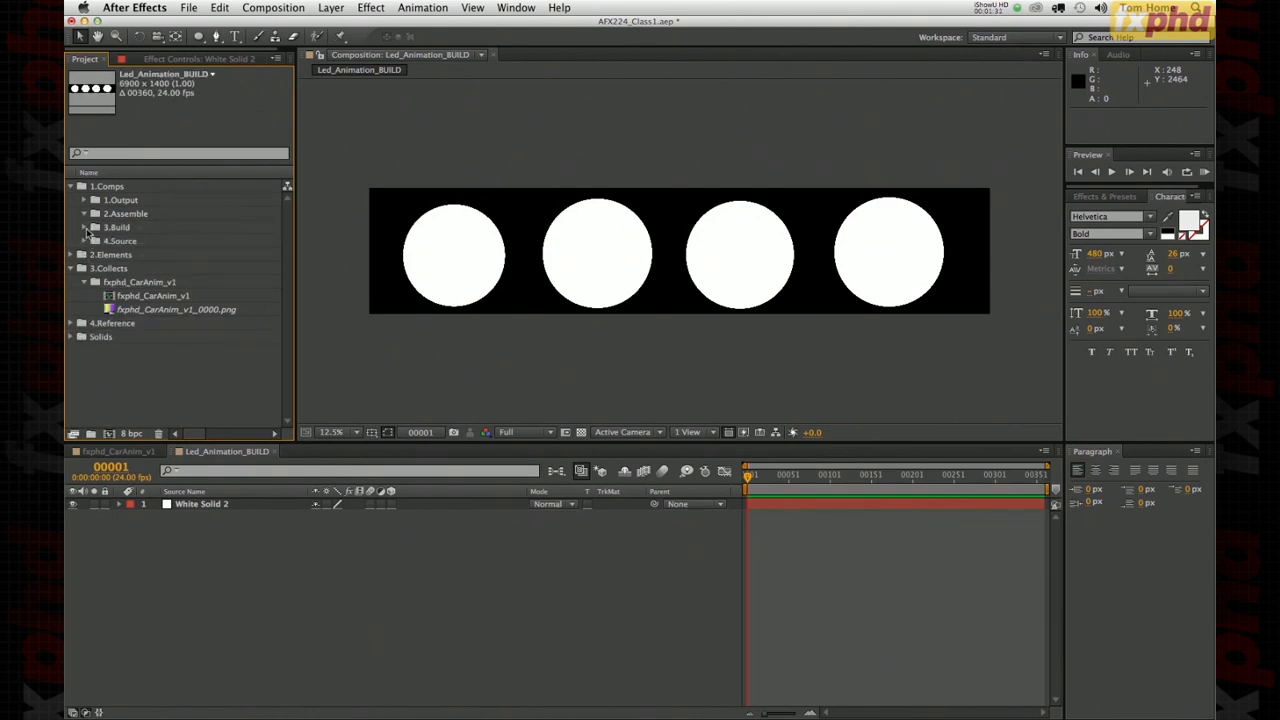
click(84, 227)
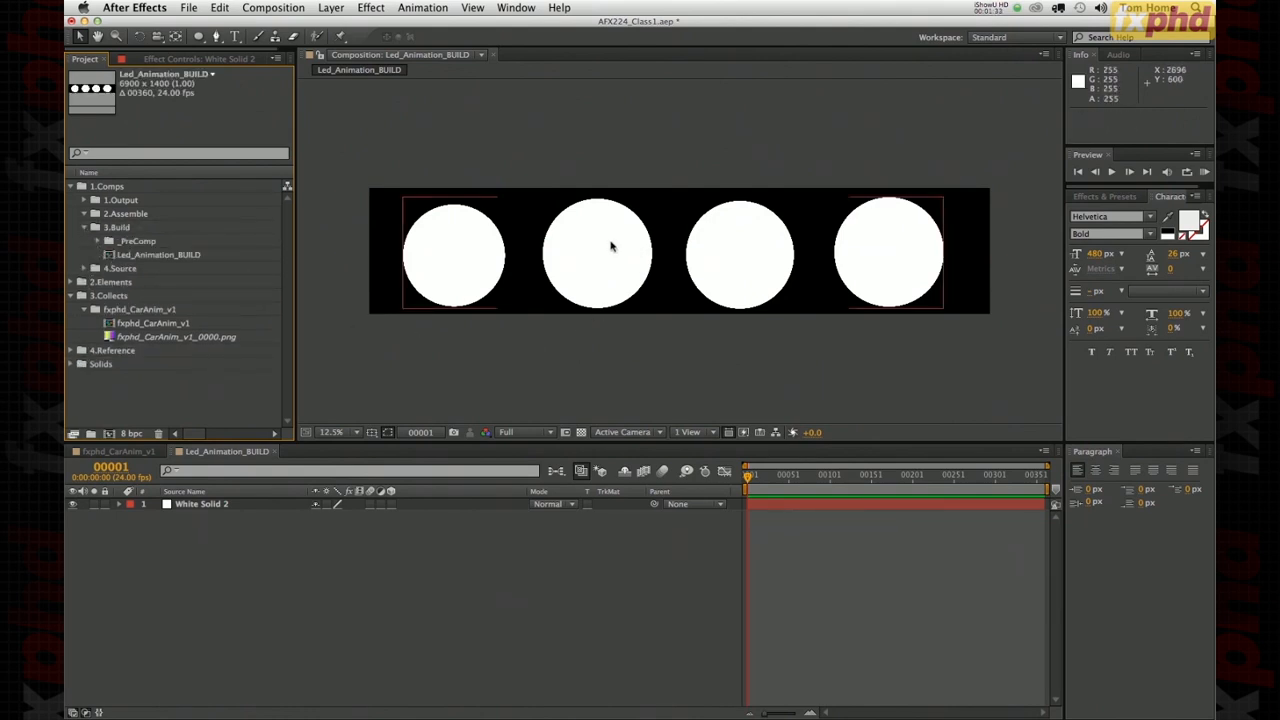
click(372, 190)
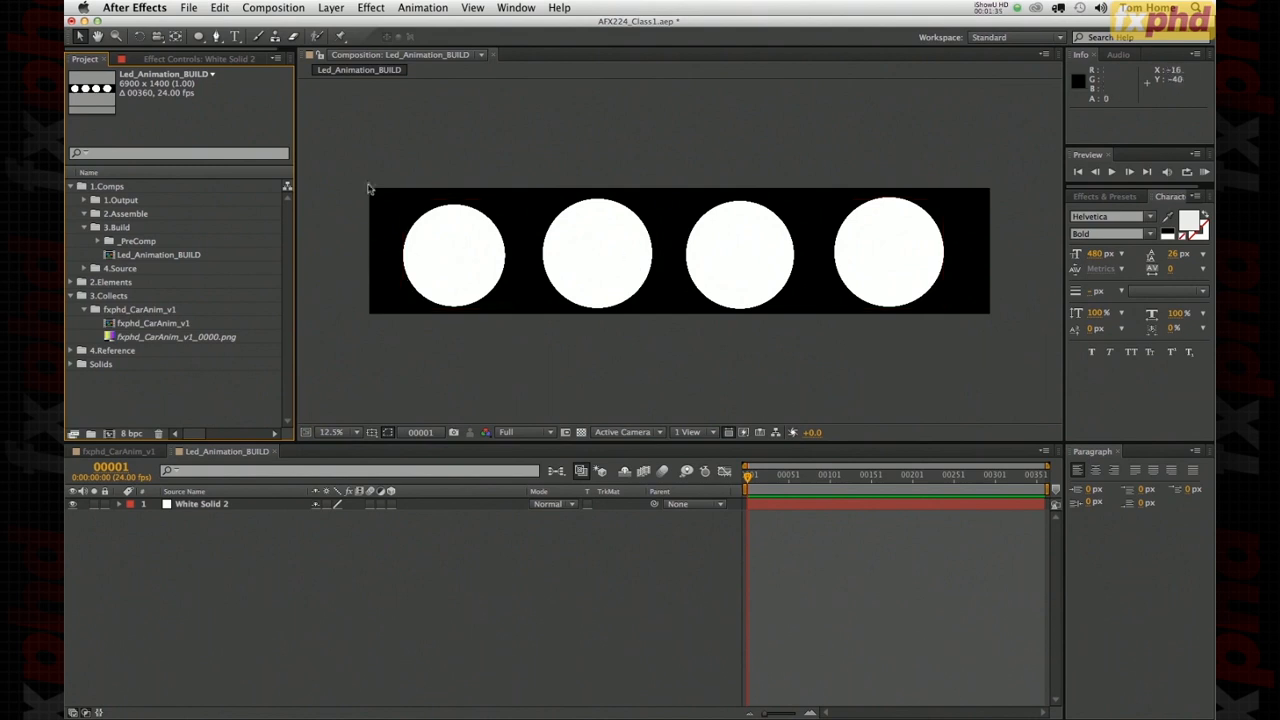
- Create a 6900 x 1400 px composition named Form_ASSEMBLE and file it in the 2.Assemble folder
click(268, 8)
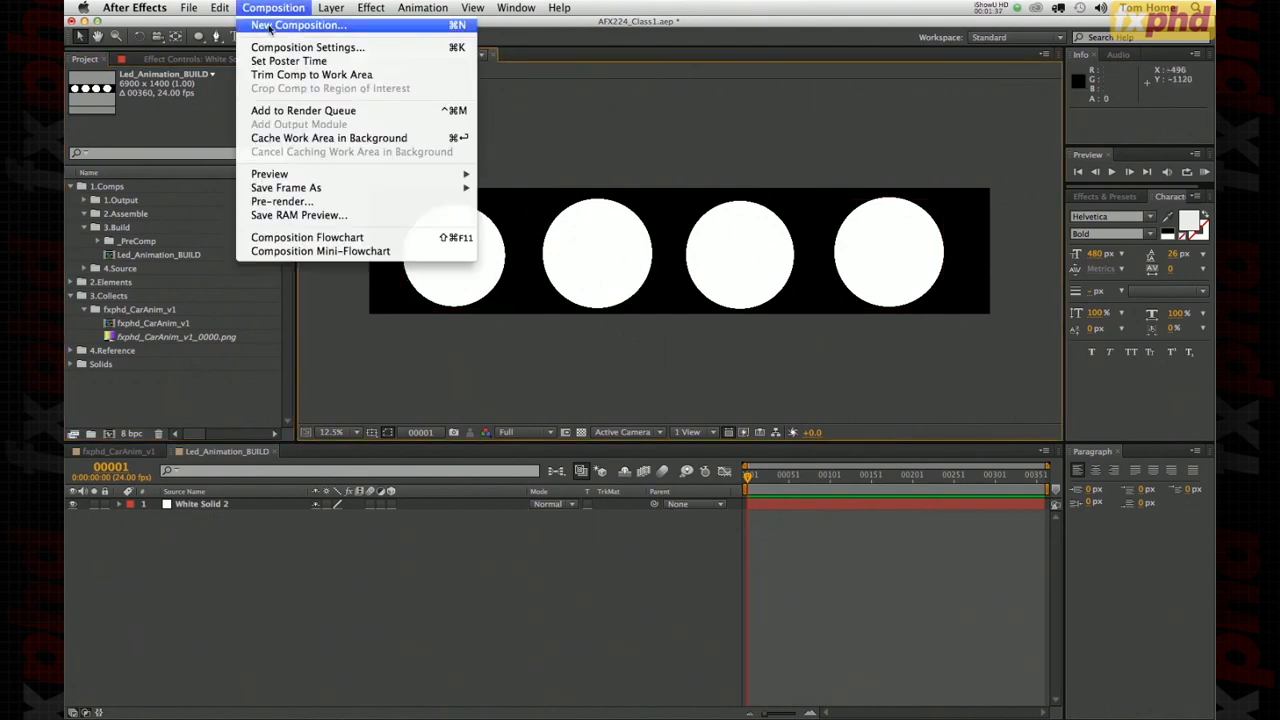
click(272, 27)
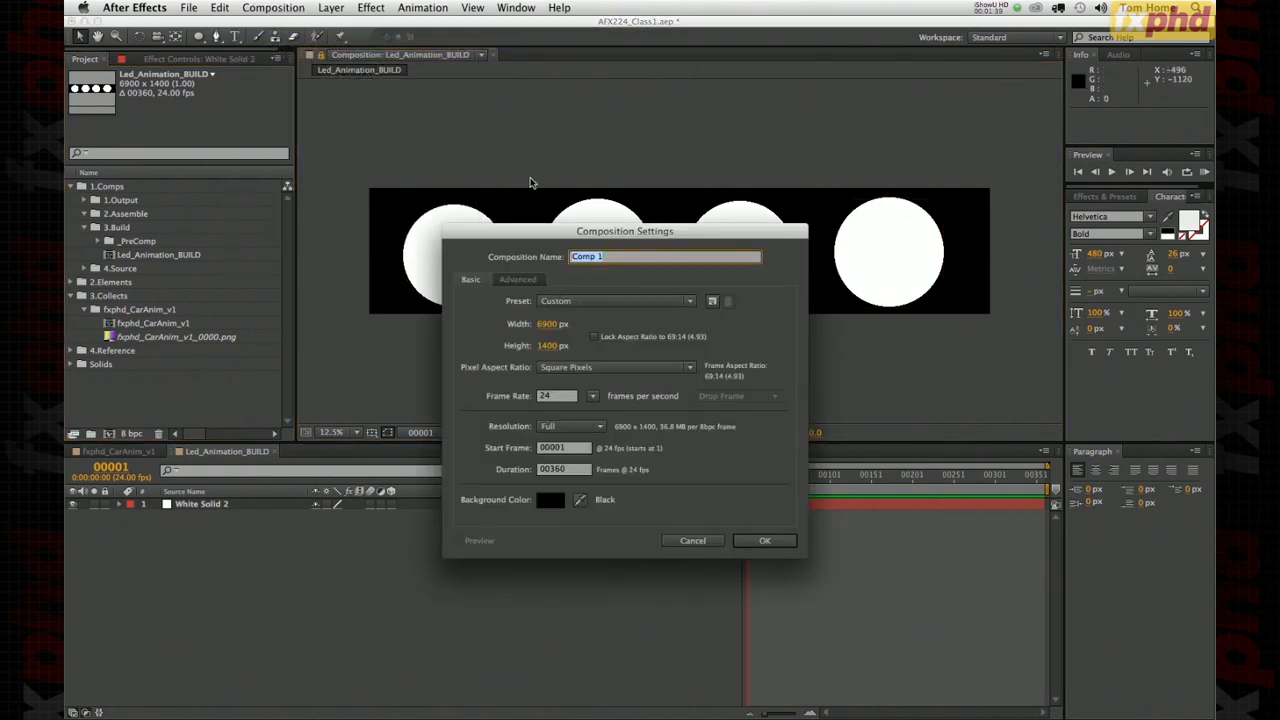
text(Form_ASSEMBLE)
key(Return)
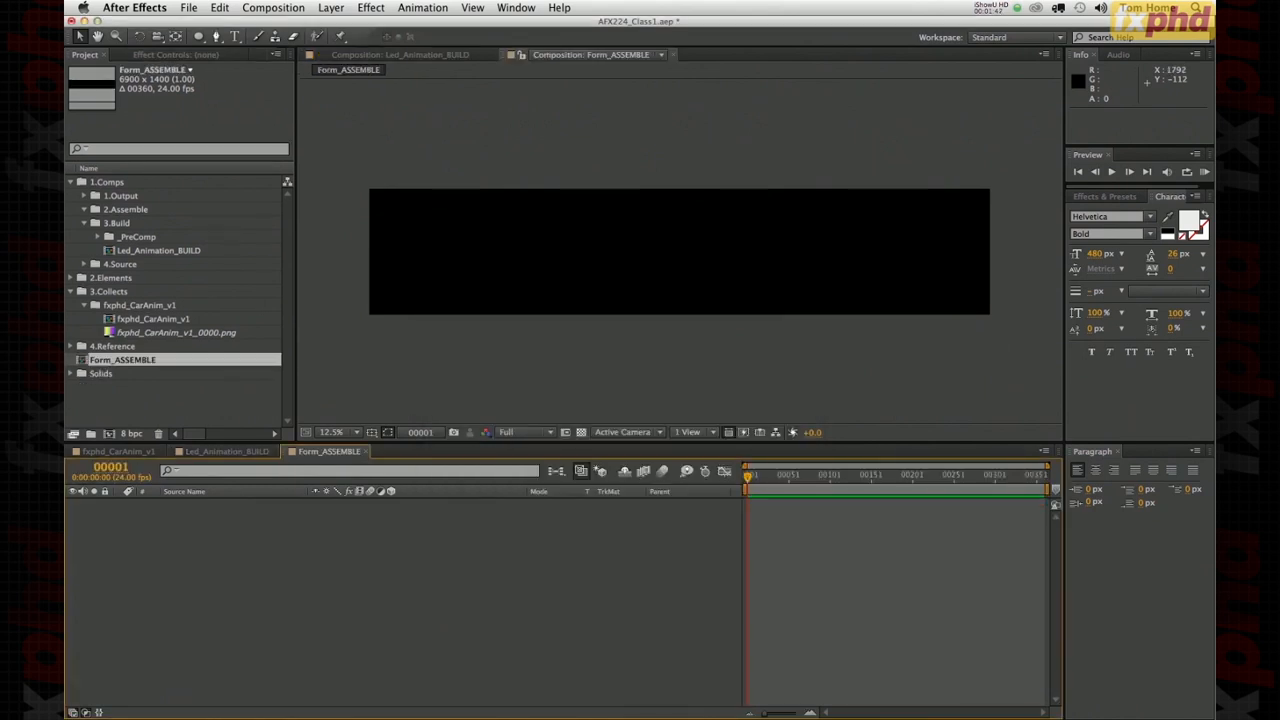
drag(88, 360, 103, 211)
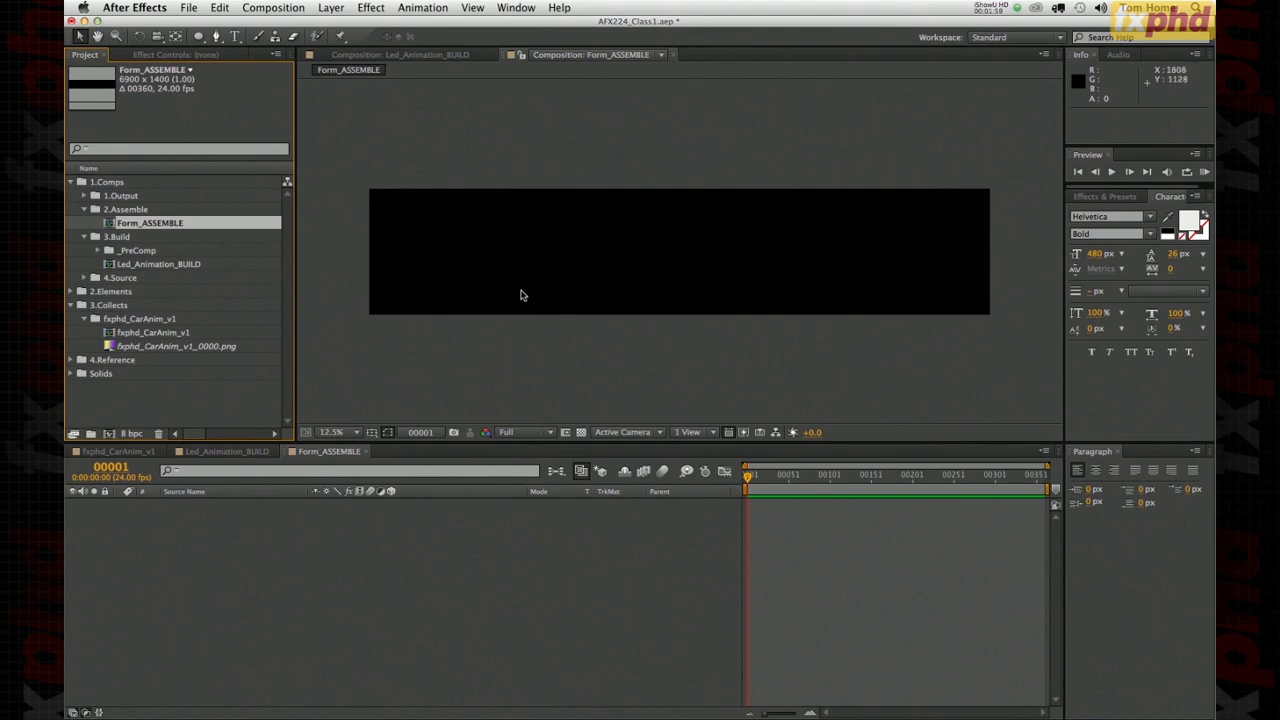
- Nest Led_Animation_BUILD as a layer in the Form_ASSEMBLE composition and collapse the 3.Collects folder
double_click(108, 264)
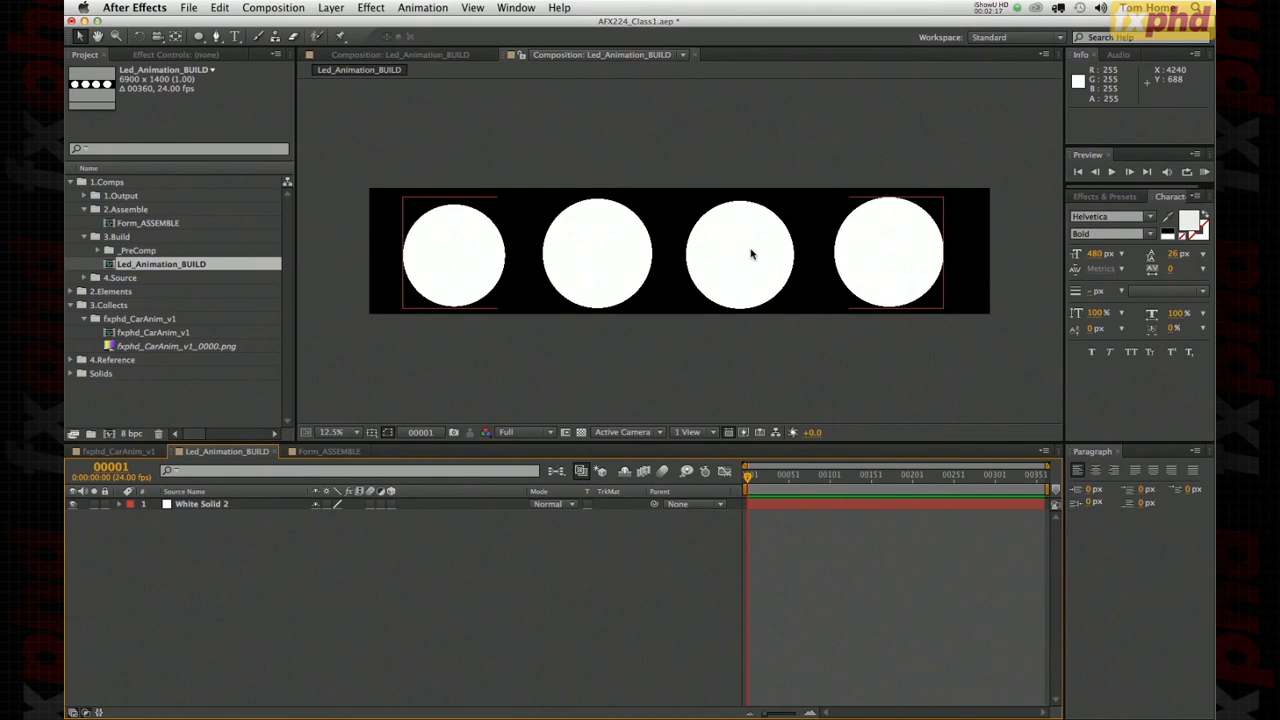
click(114, 223)
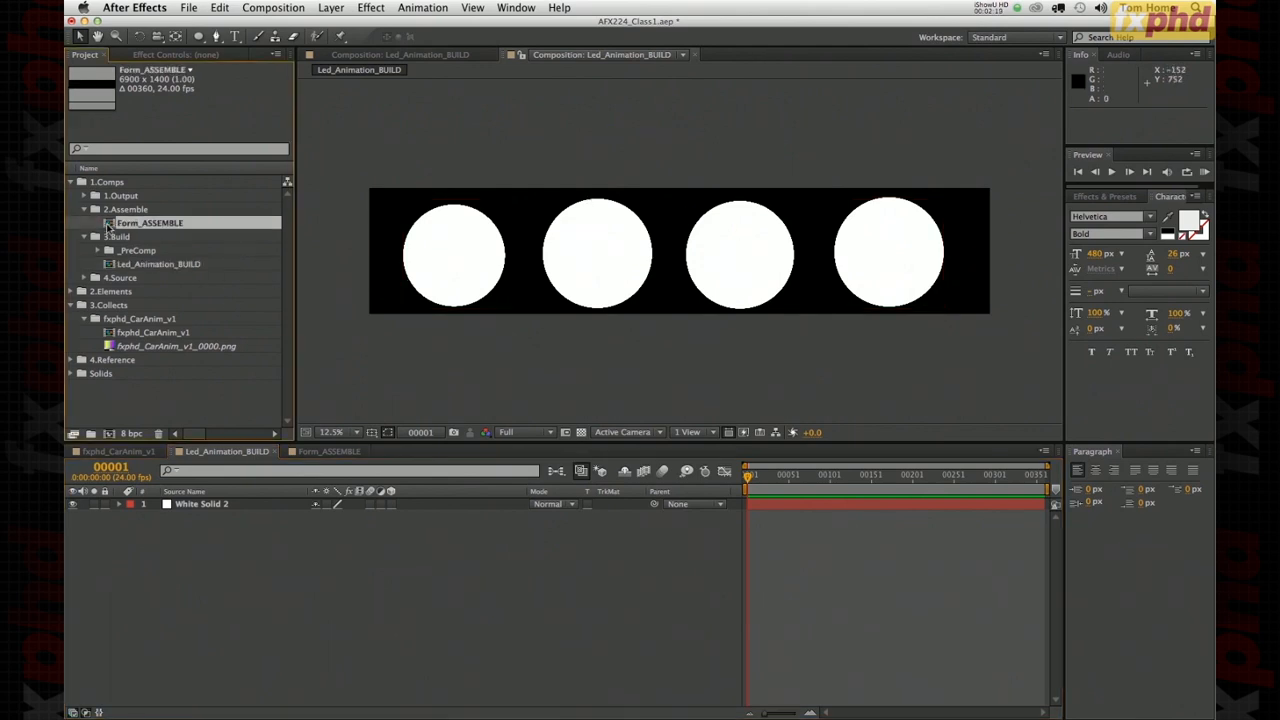
double_click(114, 223)
drag(112, 265, 195, 598)
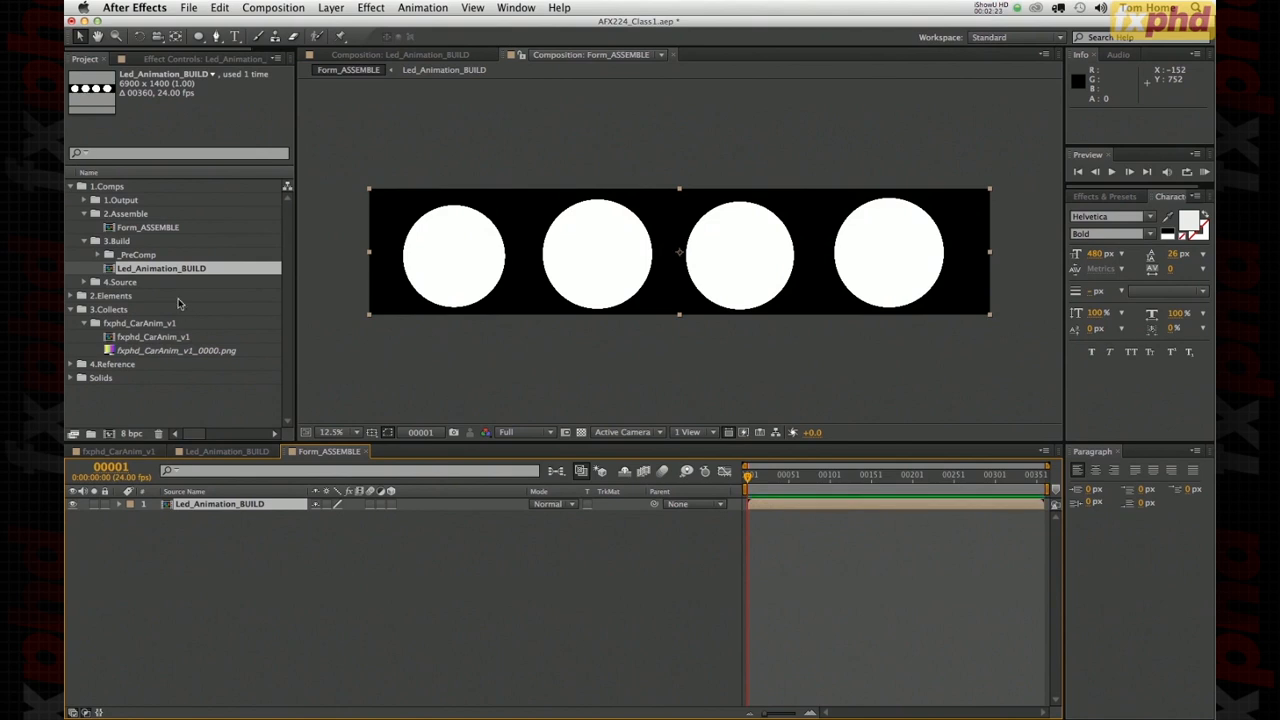
click(74, 310)
click(250, 651)
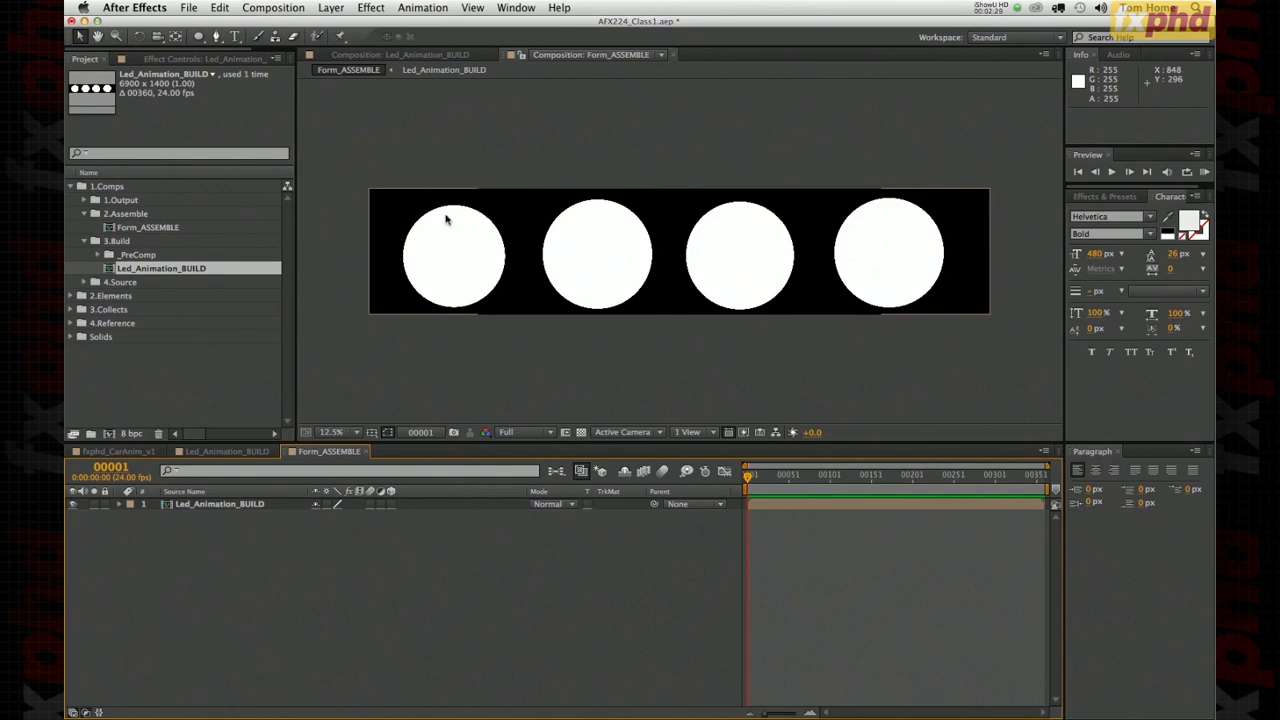
click(377, 116)
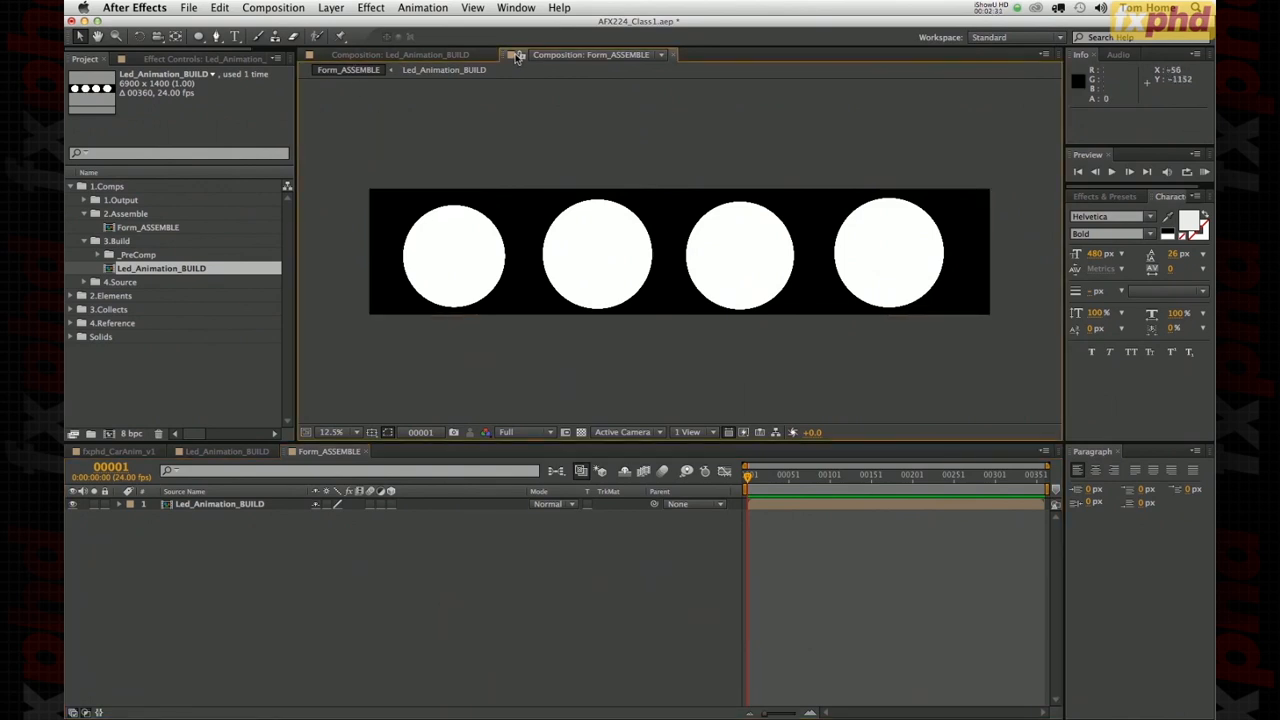
- Create a composition named LeftPanel_BUILD, 2300 px wide and 1400 px high
click(287, 9)
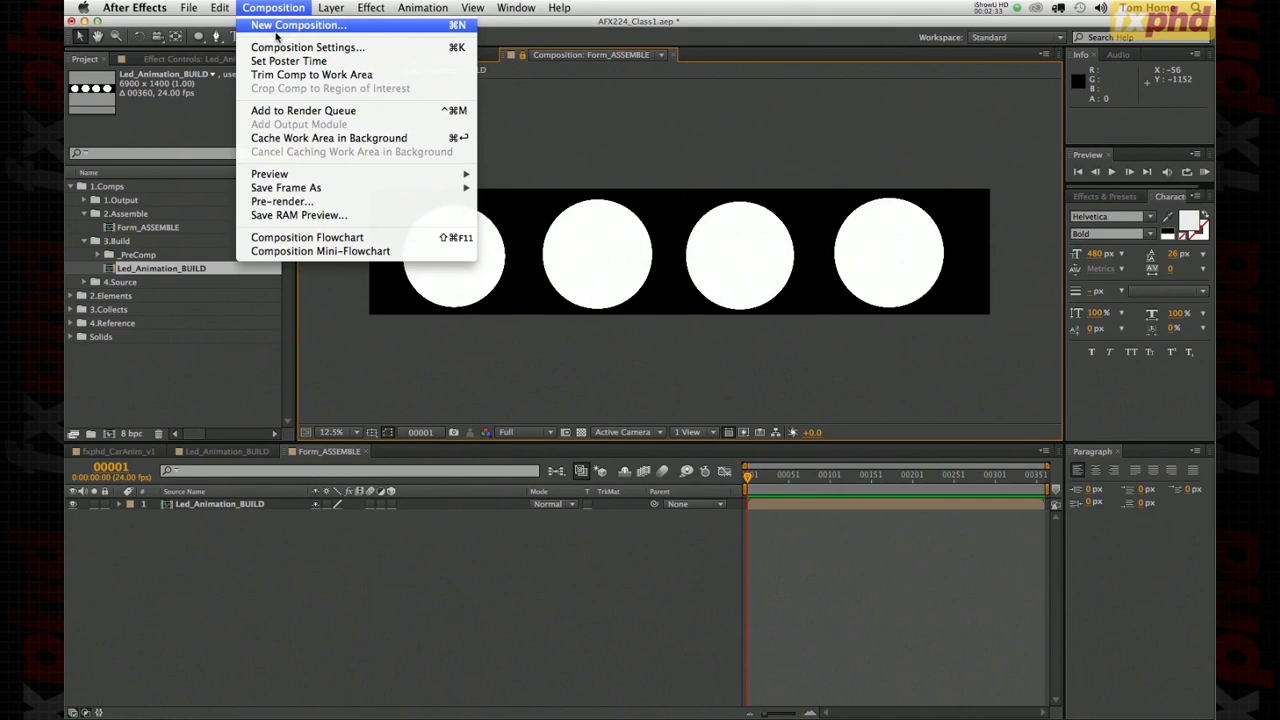
click(280, 26)
text(LeftPanel_BUILD)
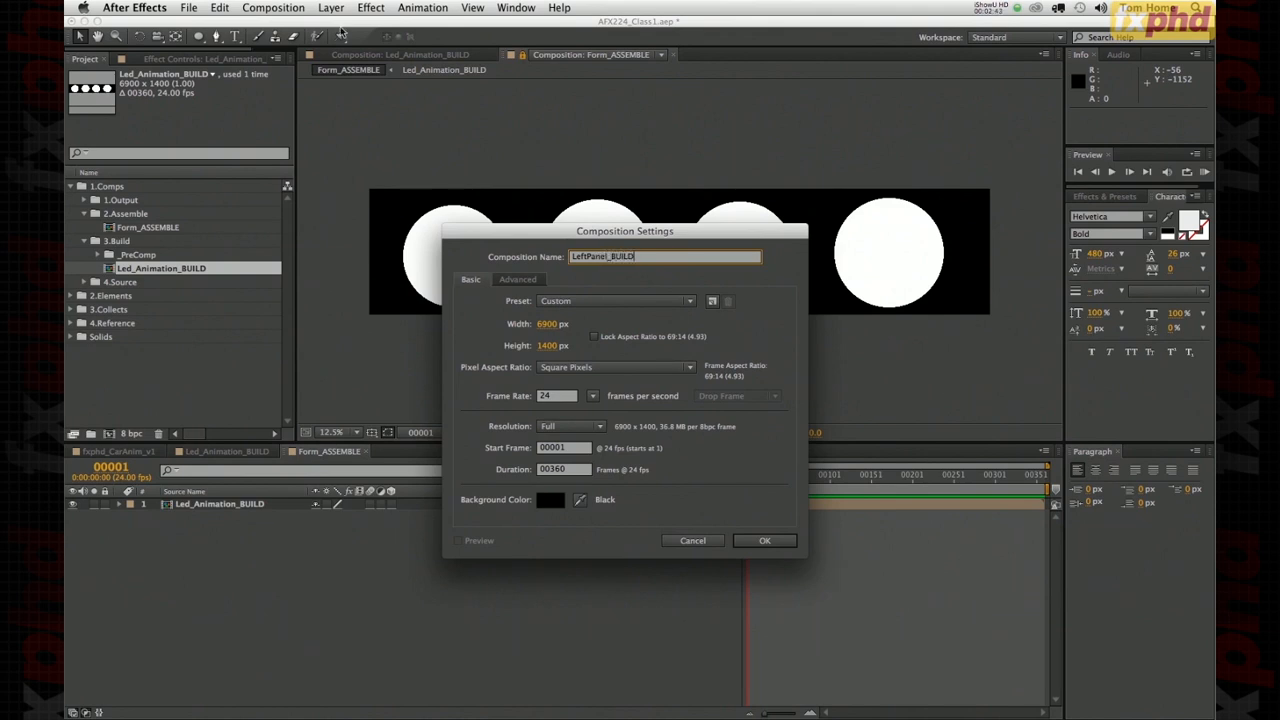
click(548, 325)
text(23)
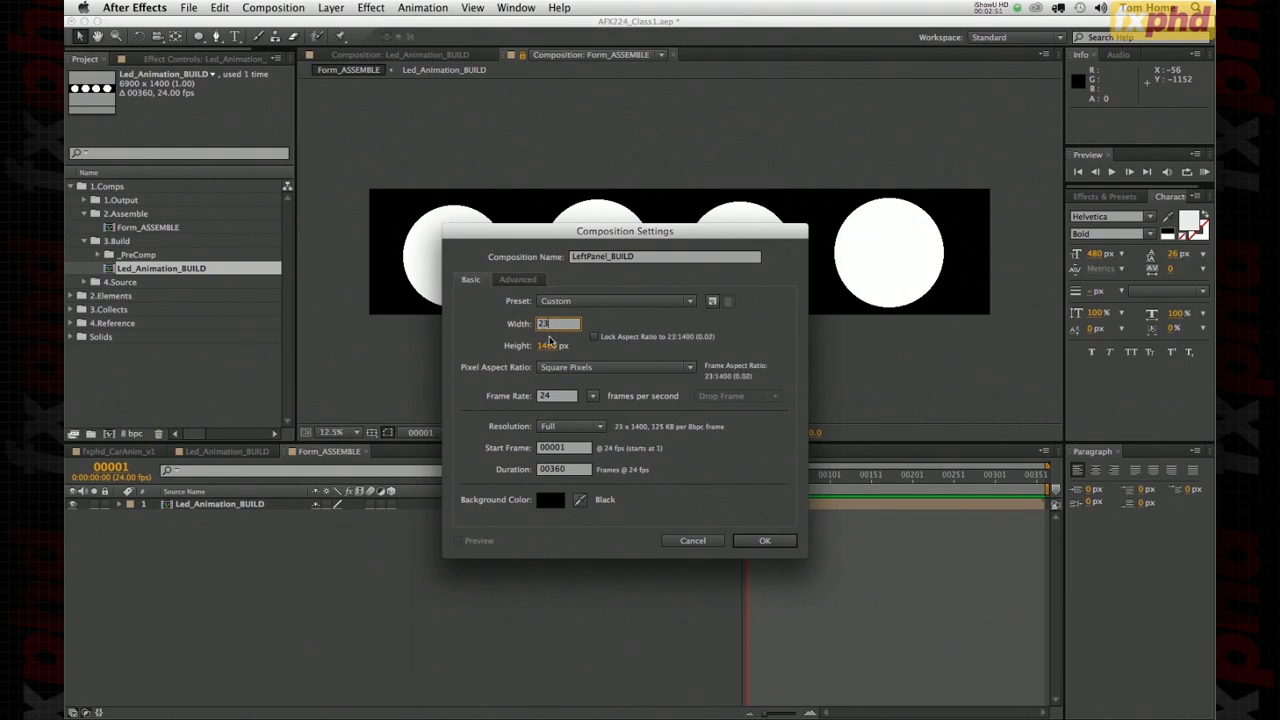
text(00)
key(Return)
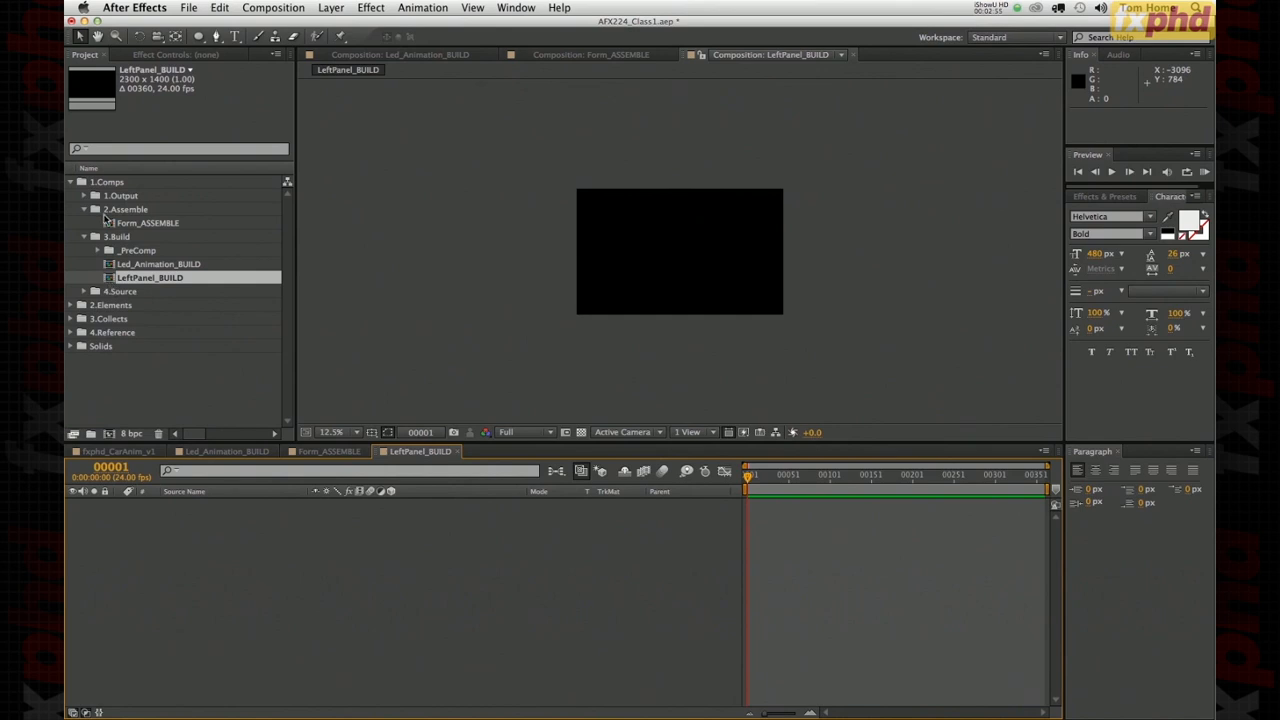
- Nest Form_ASSEMBLE as a layer in LeftPanel_BUILD and set its X position to -1150
drag(110, 225, 200, 549)
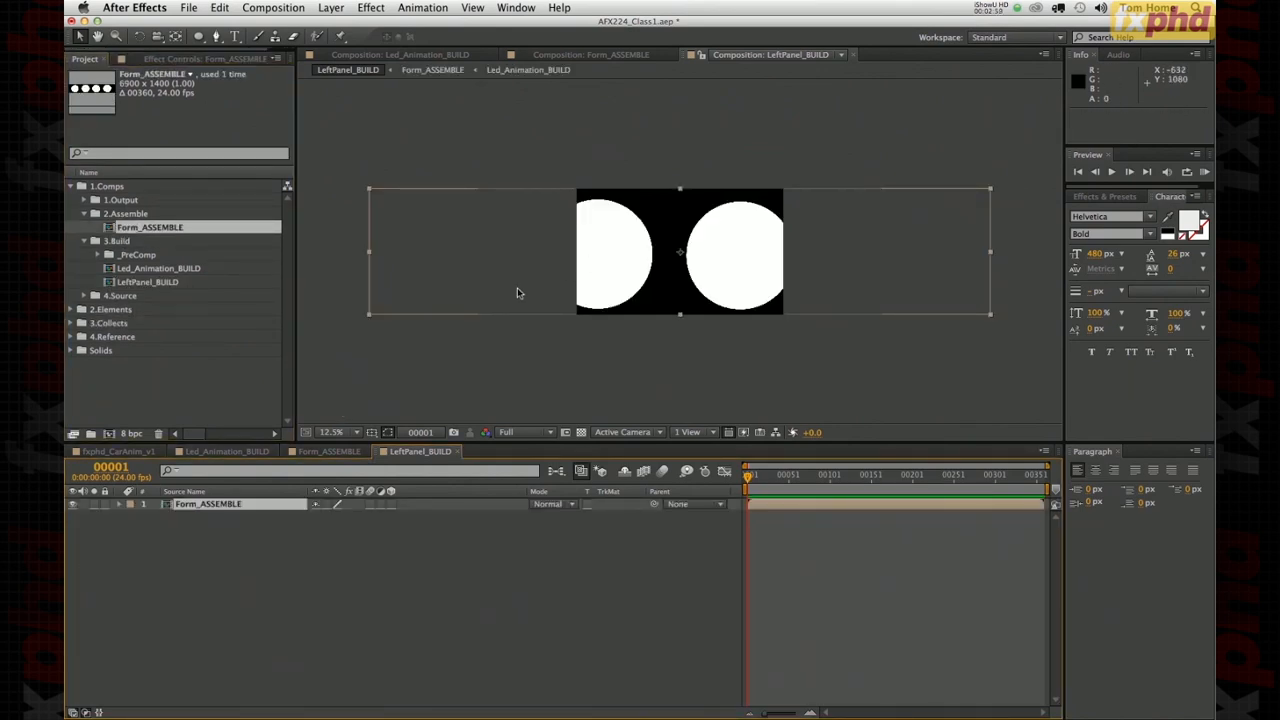
drag(249, 588, 230, 494)
key(p)
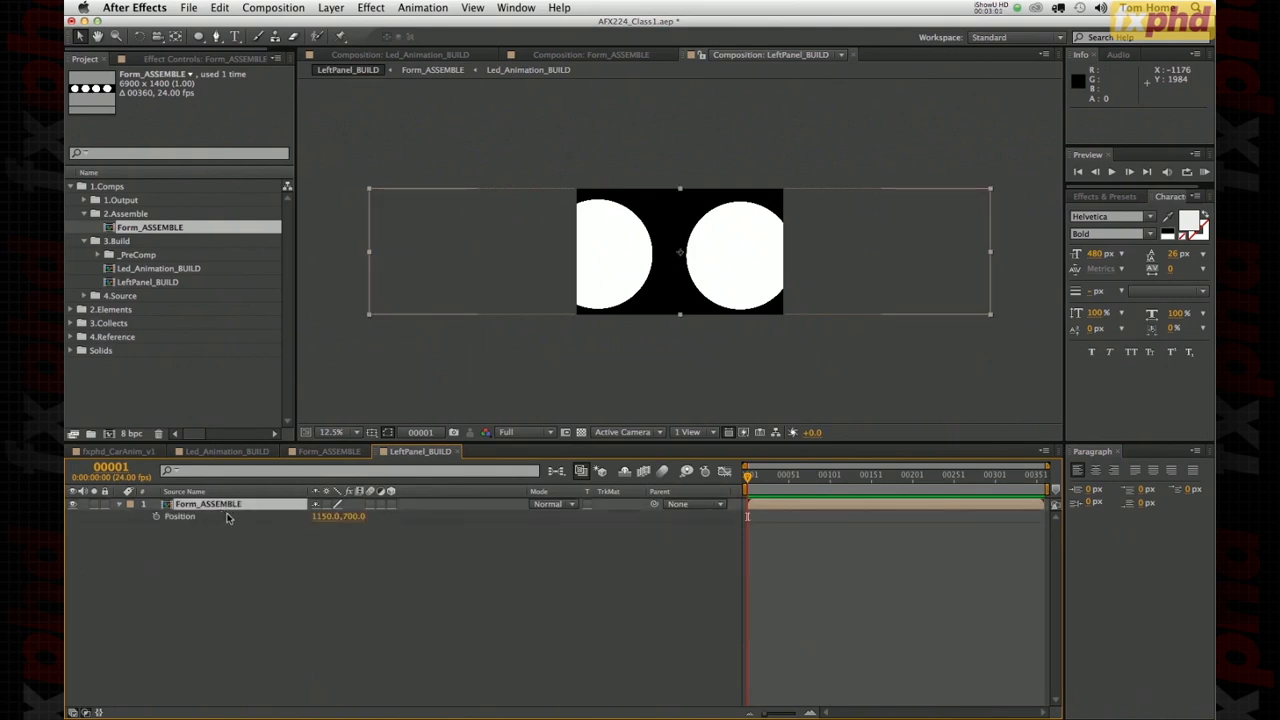
click(321, 518)
text(-1150)
key(Return)
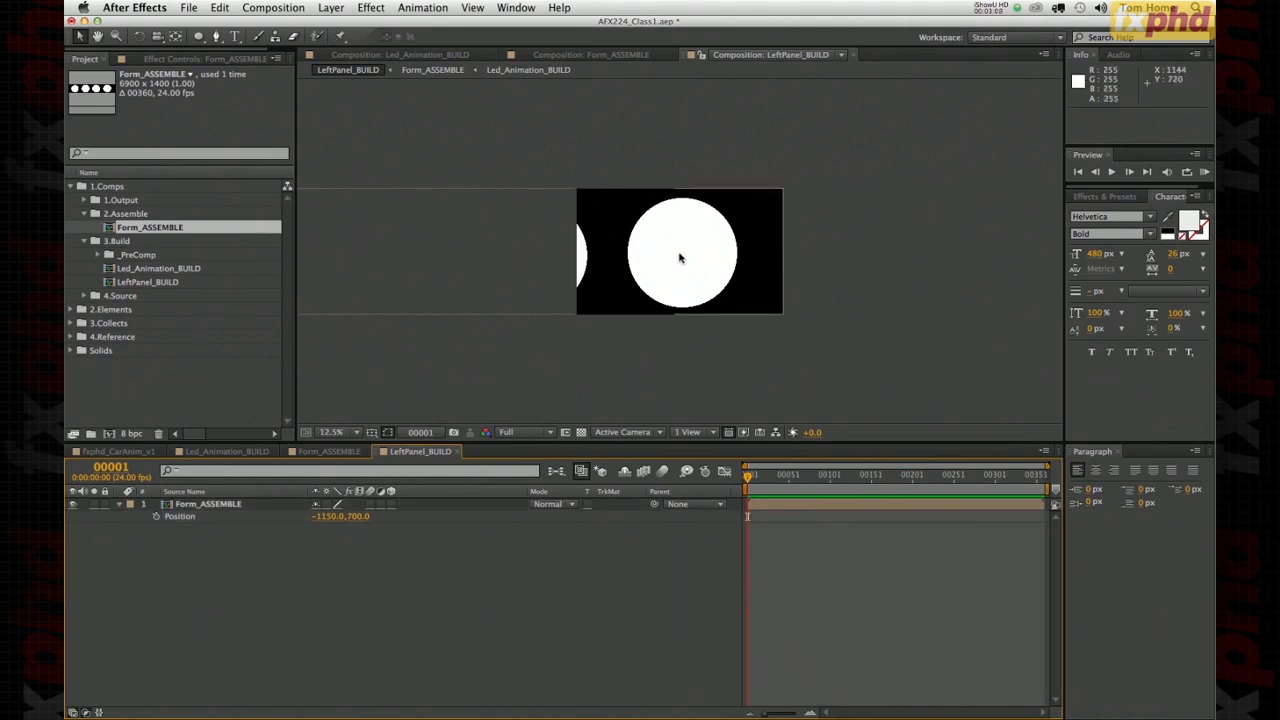
- Create a composition named MidPanel_BUILD, 2300 px wide and 1400 px high
click(175, 388)
click(273, 7)
click(290, 24)
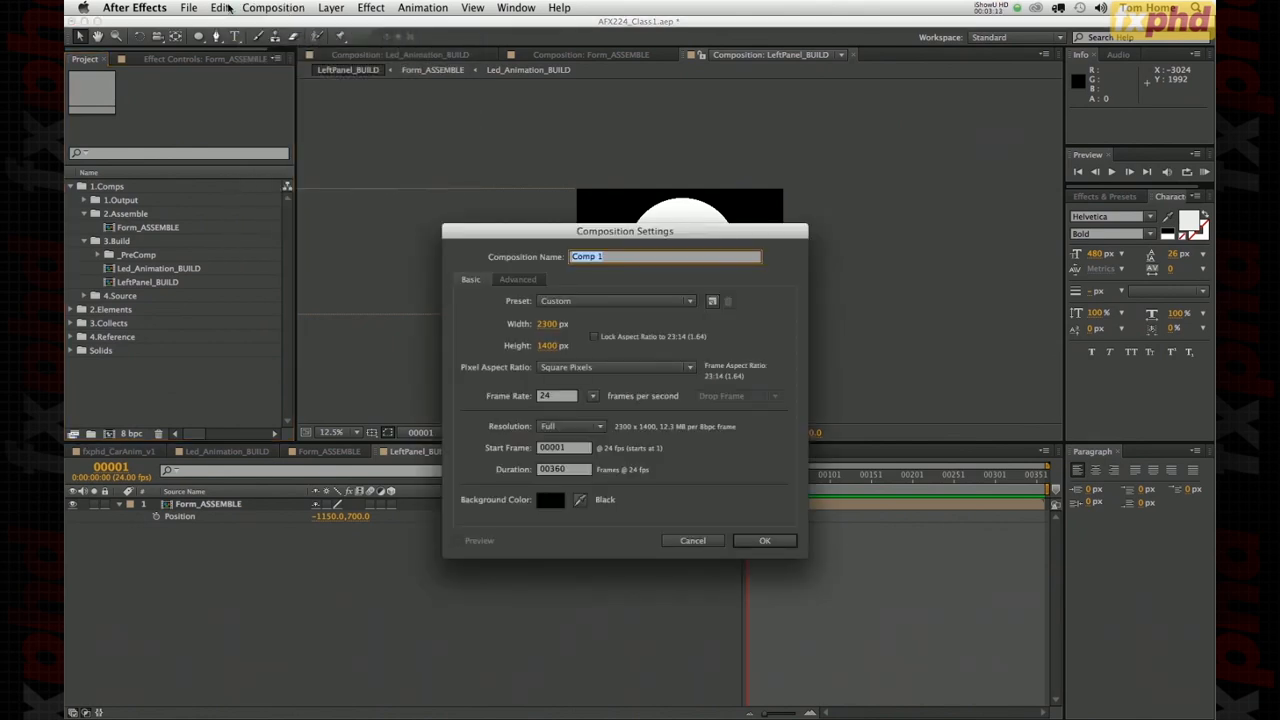
text(MidPanel_BUILD)
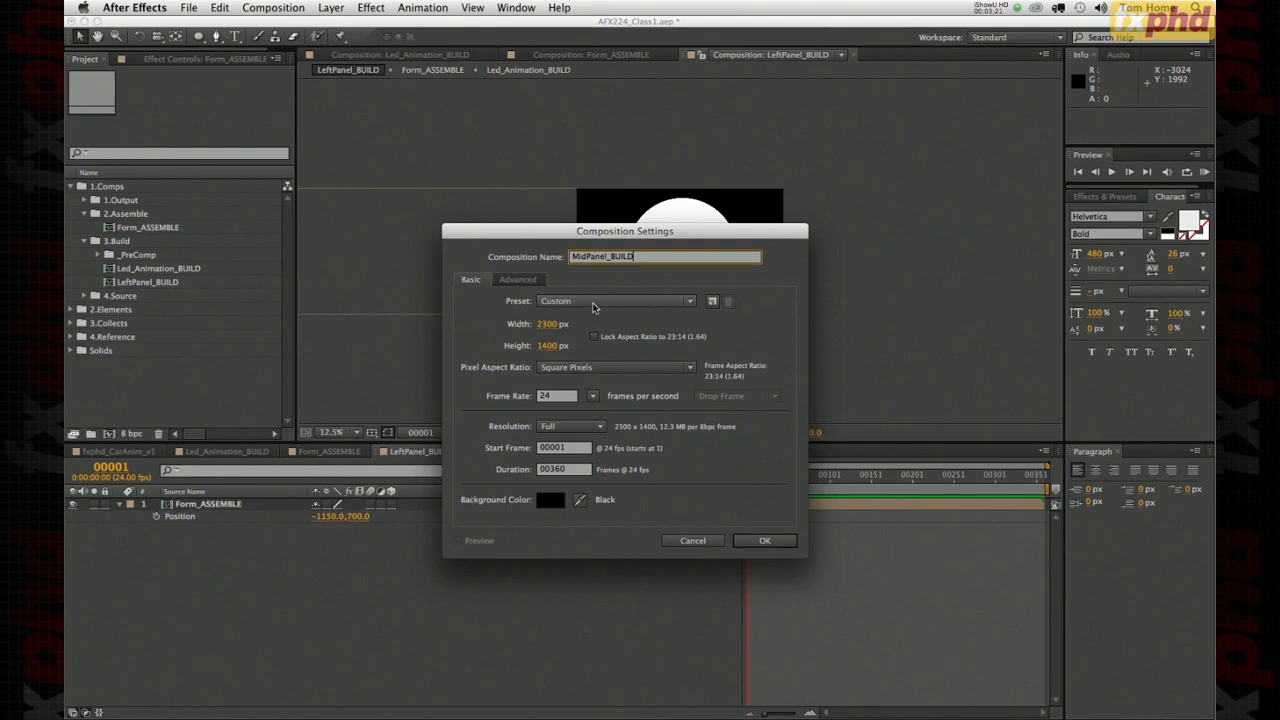
key(Return)
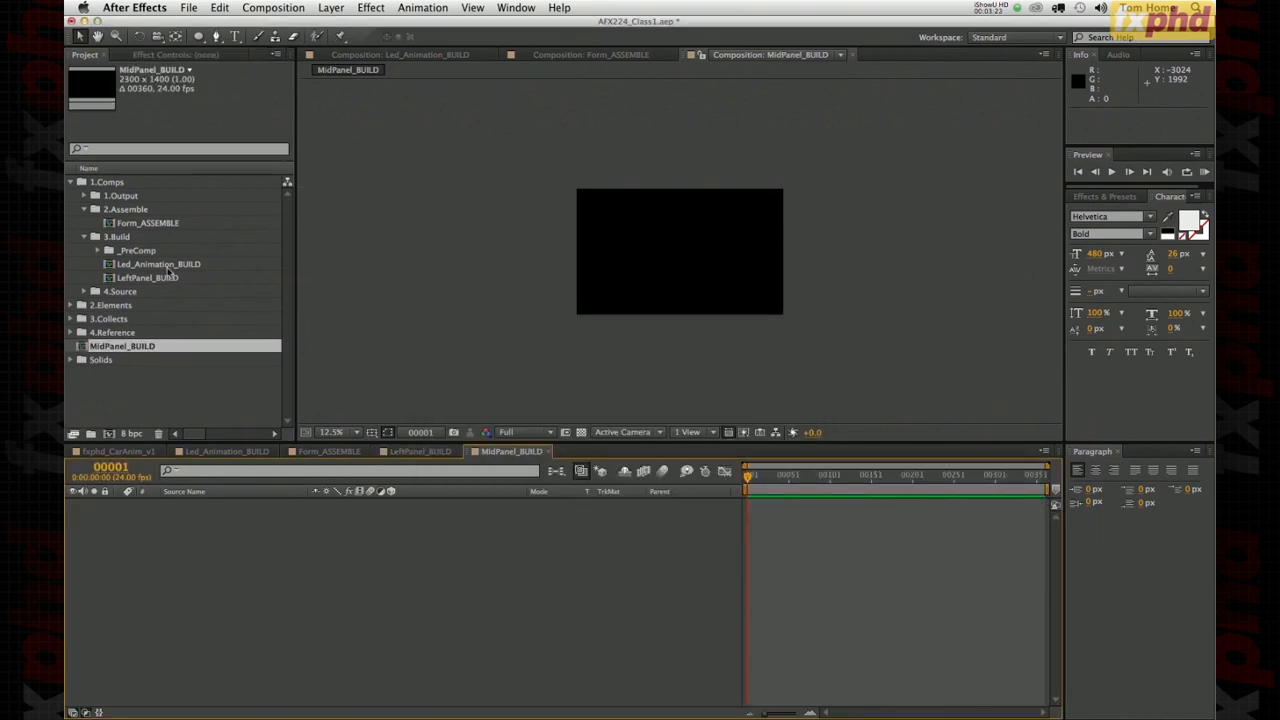
- File MidPanel_BUILD in the 3.Build folder and nest Form_ASSEMBLE as its layer
drag(90, 346, 203, 540)
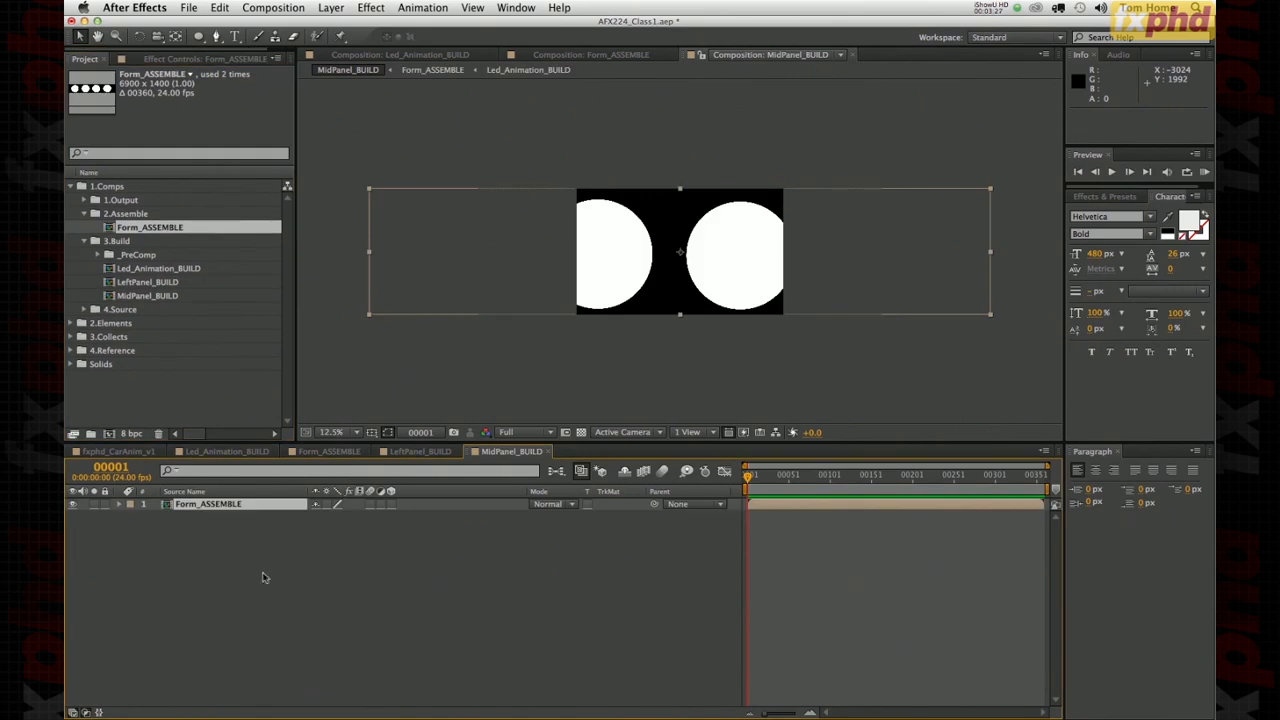
click(237, 595)
- Create a composition named RightPanel_BUILD, 2300 px wide and 1400 px high
click(190, 390)
click(270, 7)
click(267, 28)
text(RightPanel_BUILD)
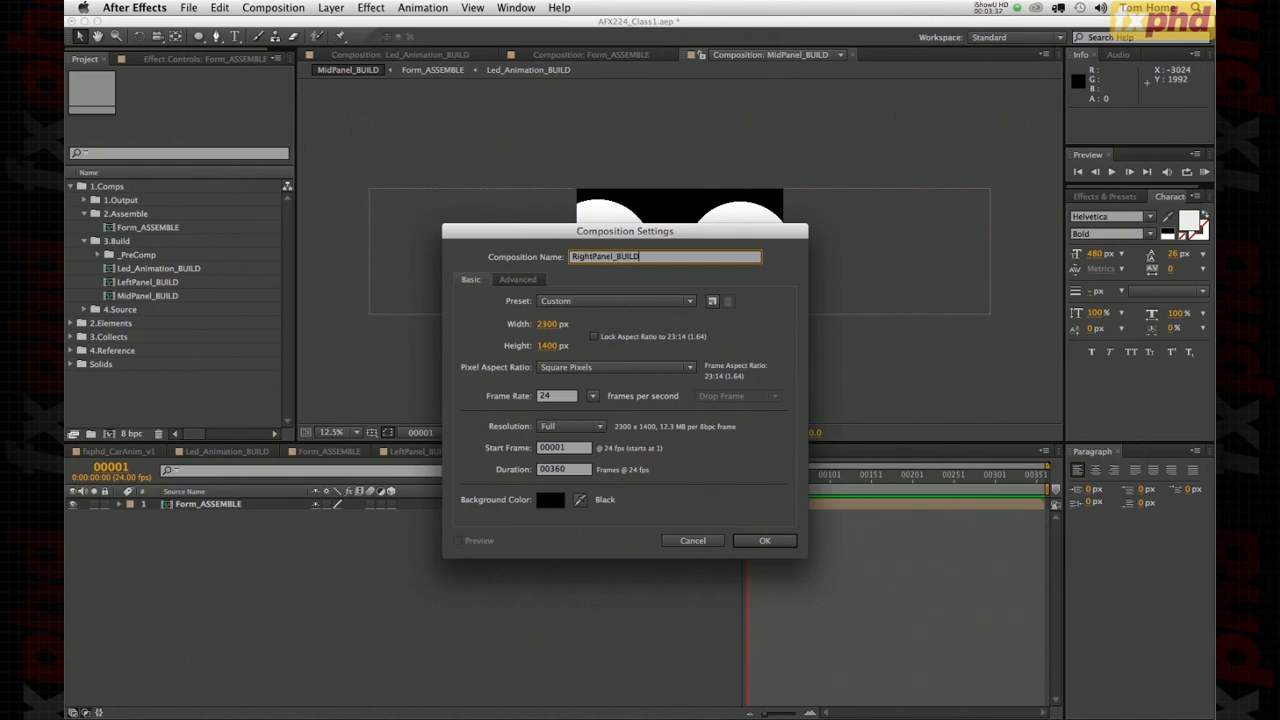
key(Return)
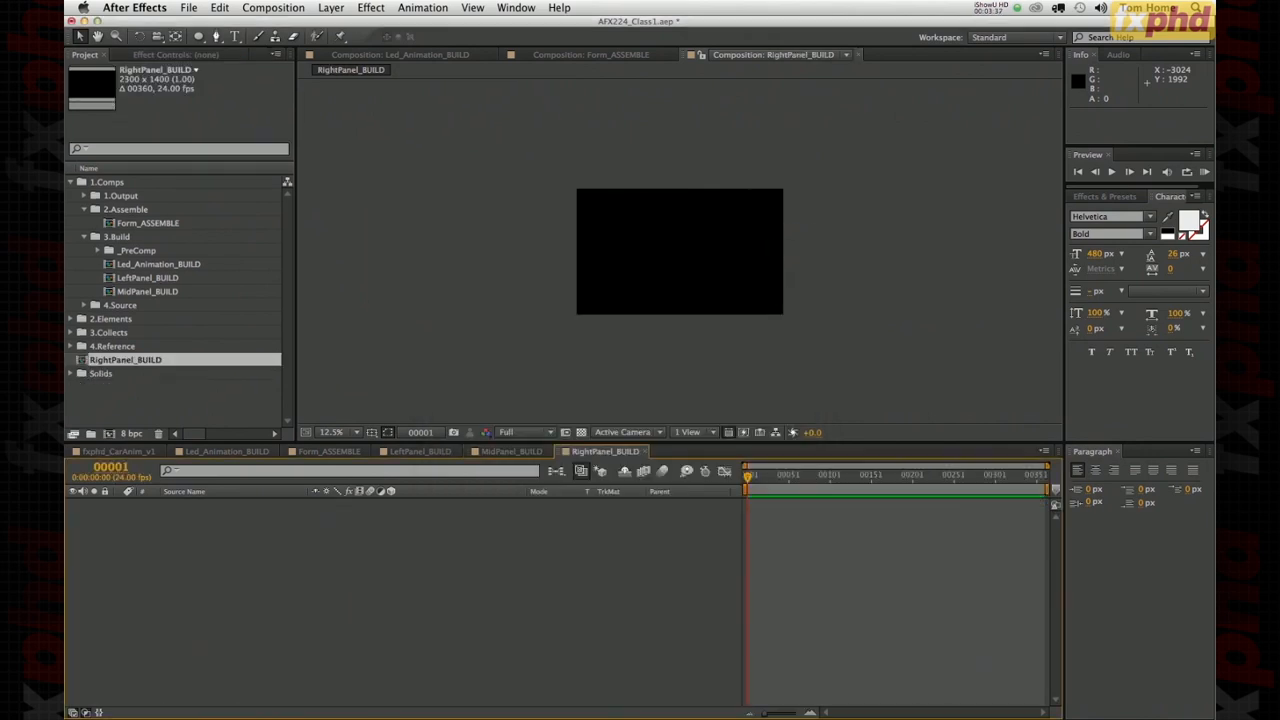
- Nest Form_ASSEMBLE in RightPanel_BUILD, filed in the 3.Build folder, and set the layer's X position to 3450
drag(85, 359, 181, 578)
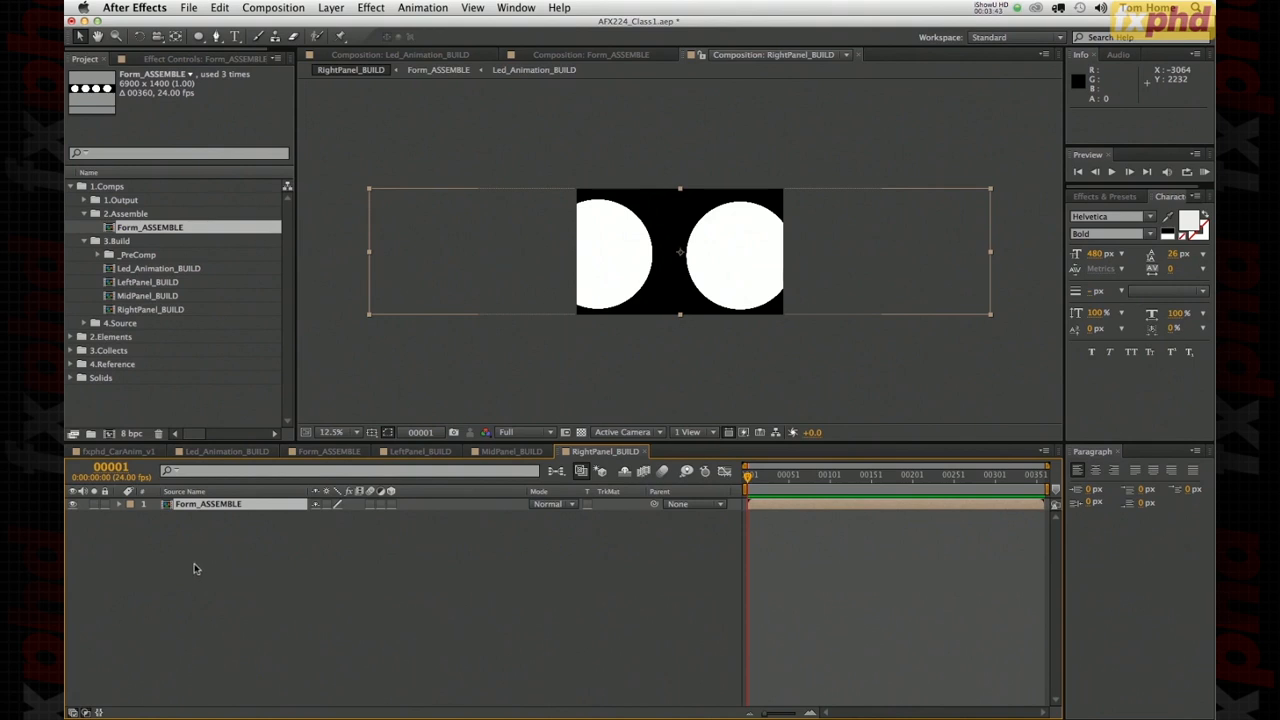
drag(249, 604, 201, 501)
key(p)
click(321, 517)
text(3450)
key(Return)
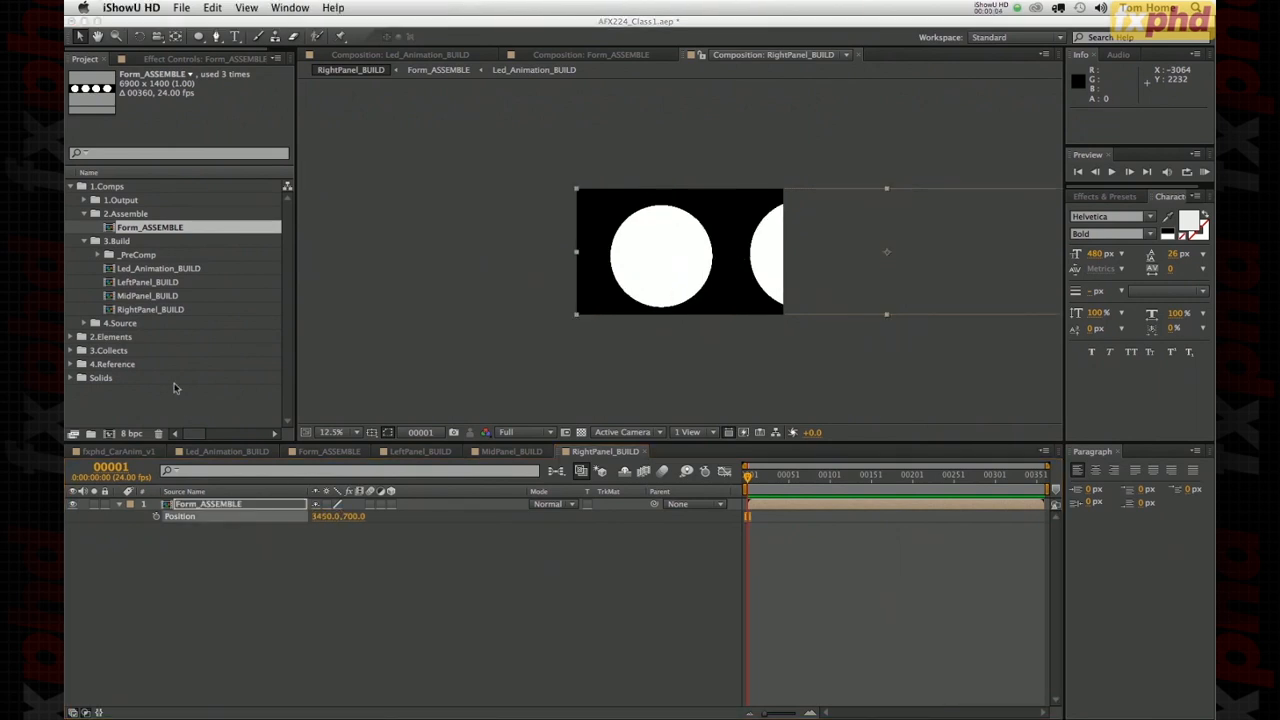
- Move the fxphd_CarAnim_v1 composition from 3.Collects to the 1.Output folder and collapse 3.Collects
click(148, 391)
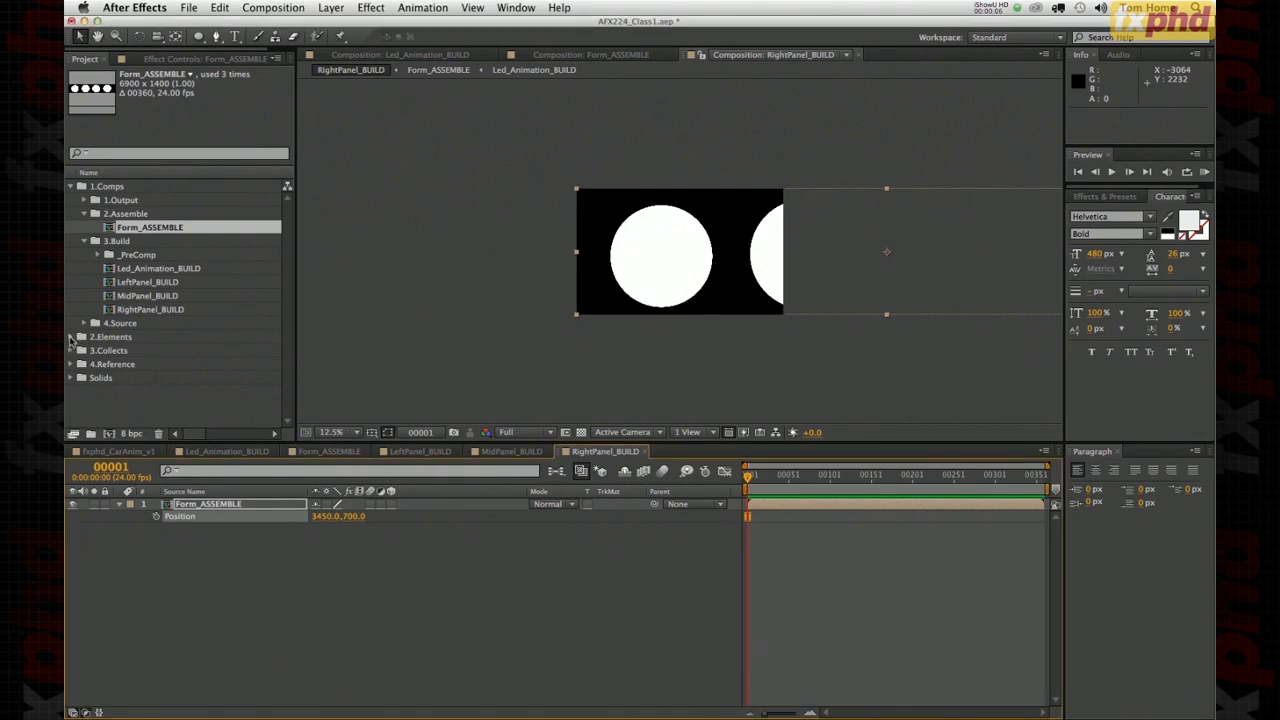
click(78, 351)
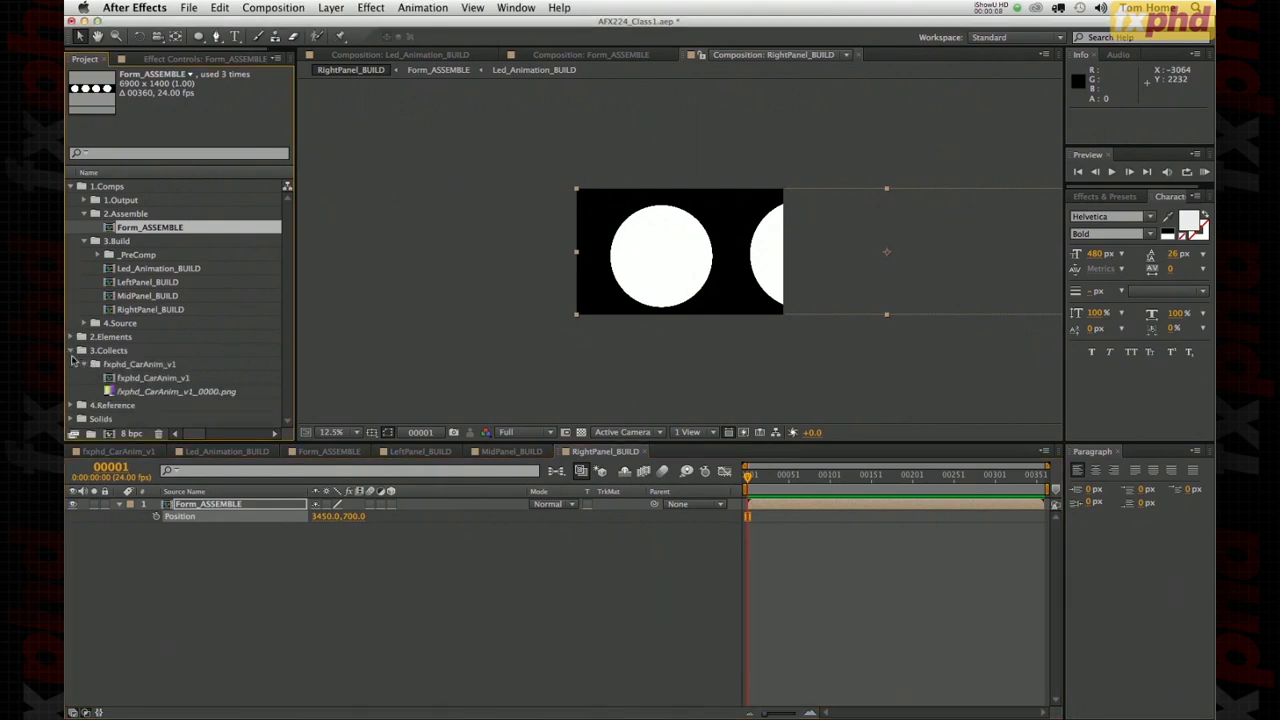
click(108, 378)
drag(110, 345, 120, 200)
click(73, 350)
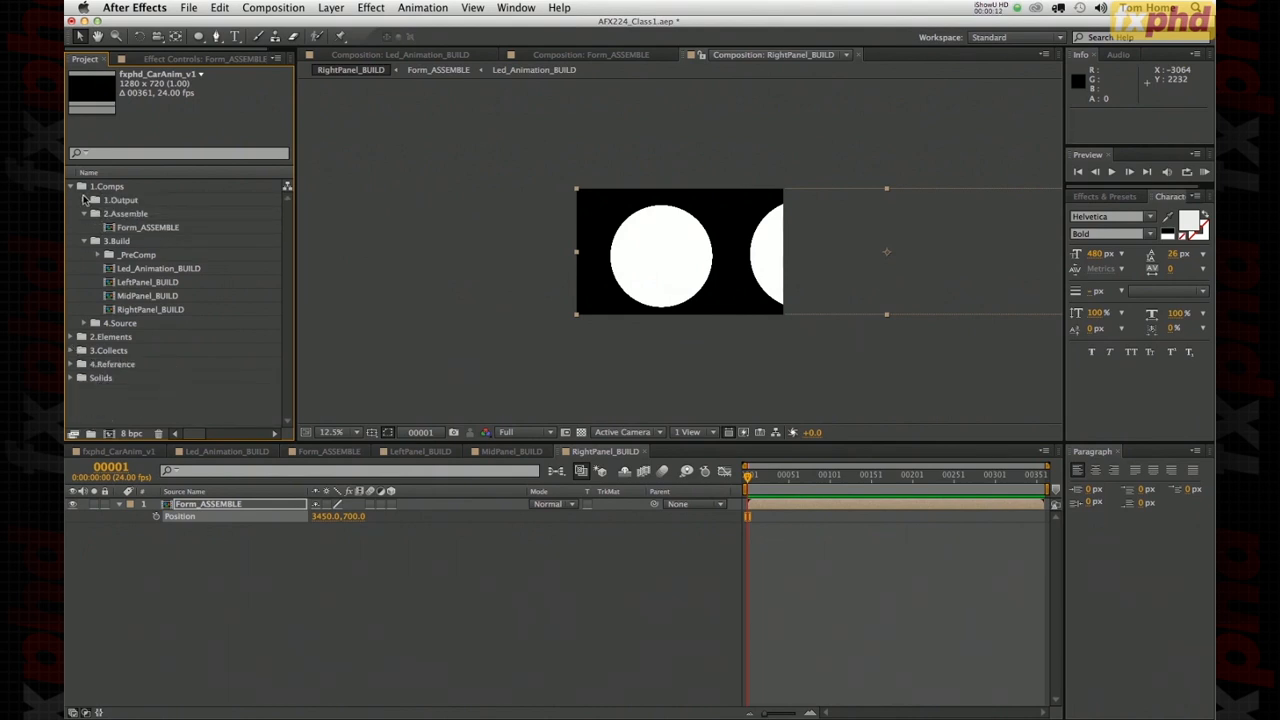
- Rename the fxphd_CarAnim_v1 composition in the 1.Output folder as Class1_OUTPUT
click(85, 200)
click(130, 213)
key(Return)
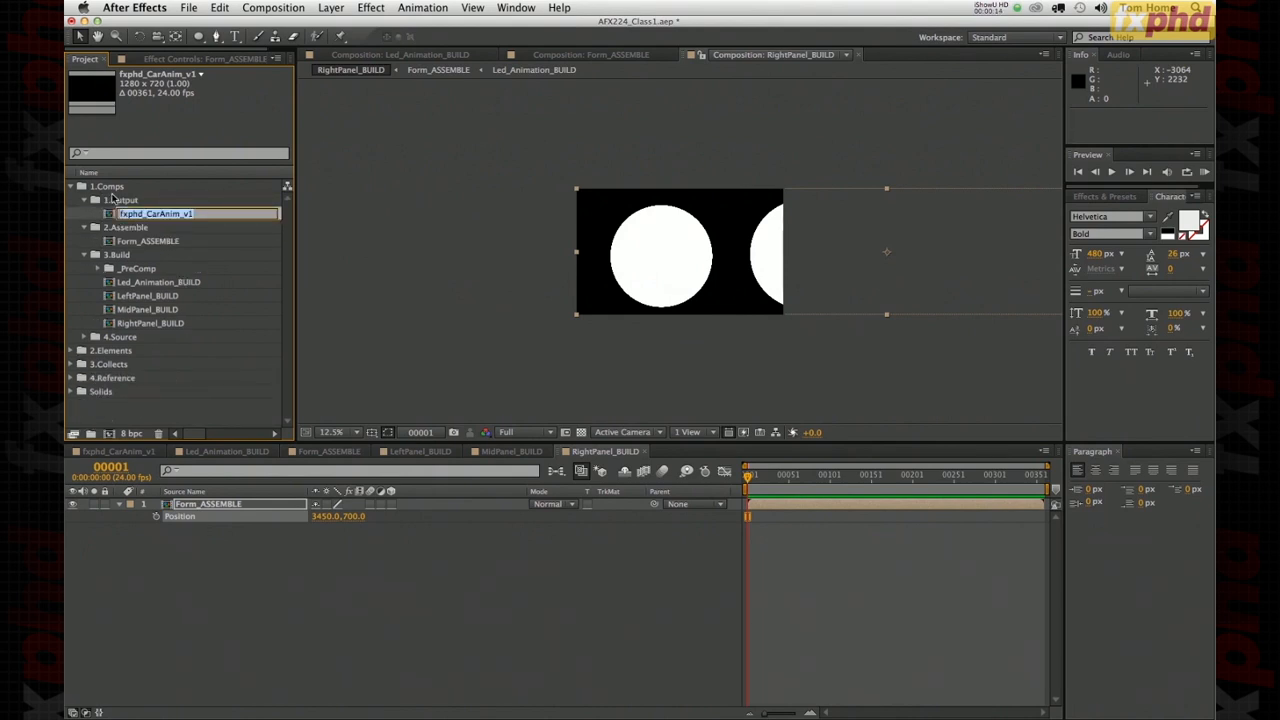
text(Class1_OUTPUT)
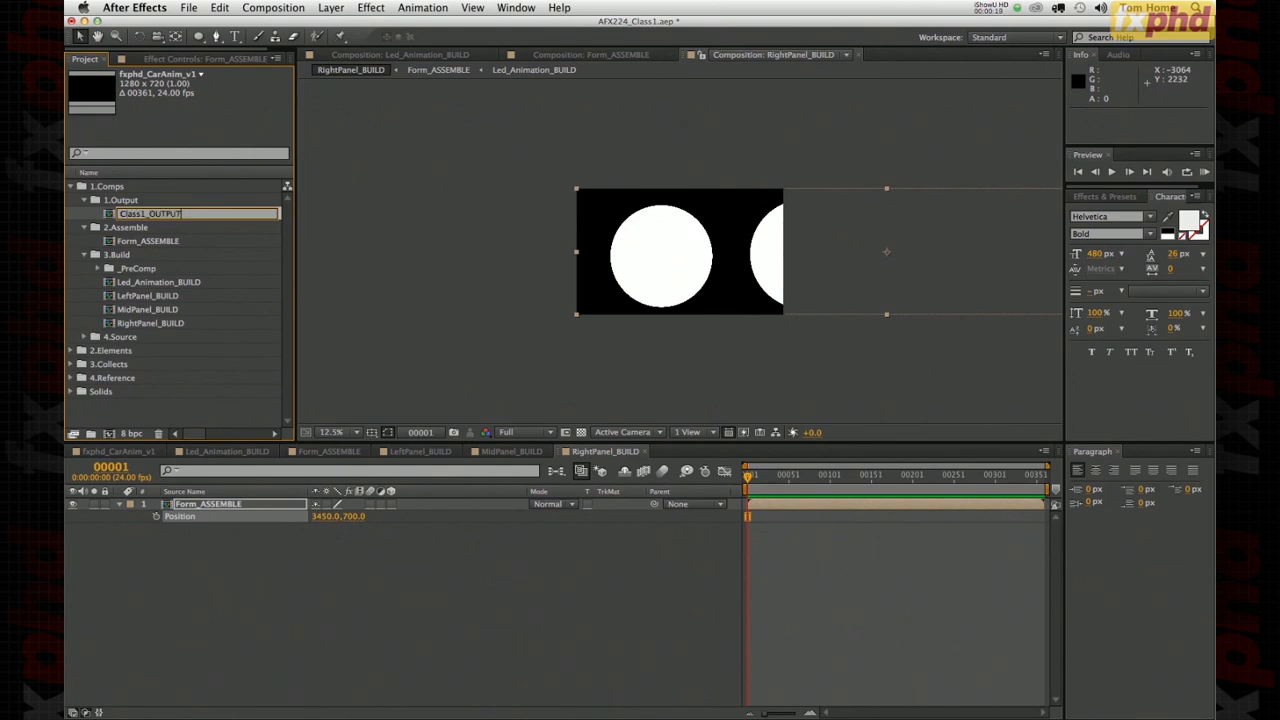
key(Return)
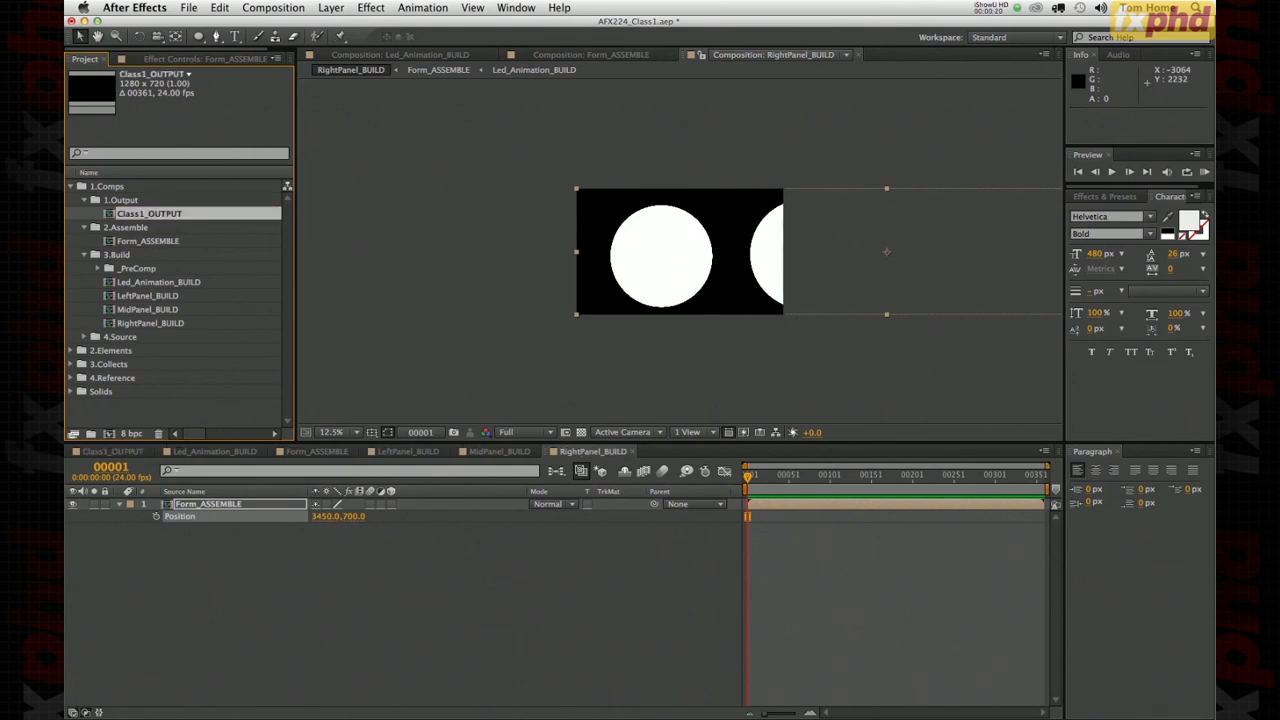
- Open the Class1_OUTPUT composition and view it at 25% magnification
click(233, 566)
click(109, 215)
double_click(109, 215)
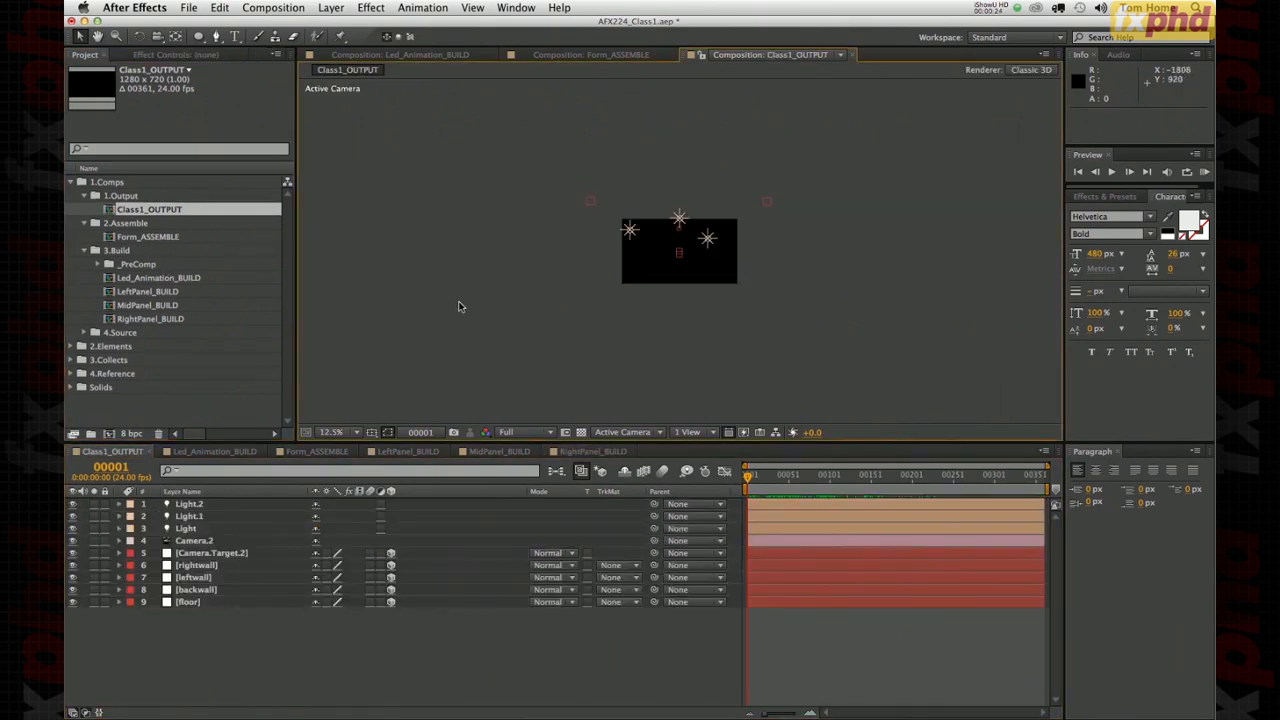
key(period)
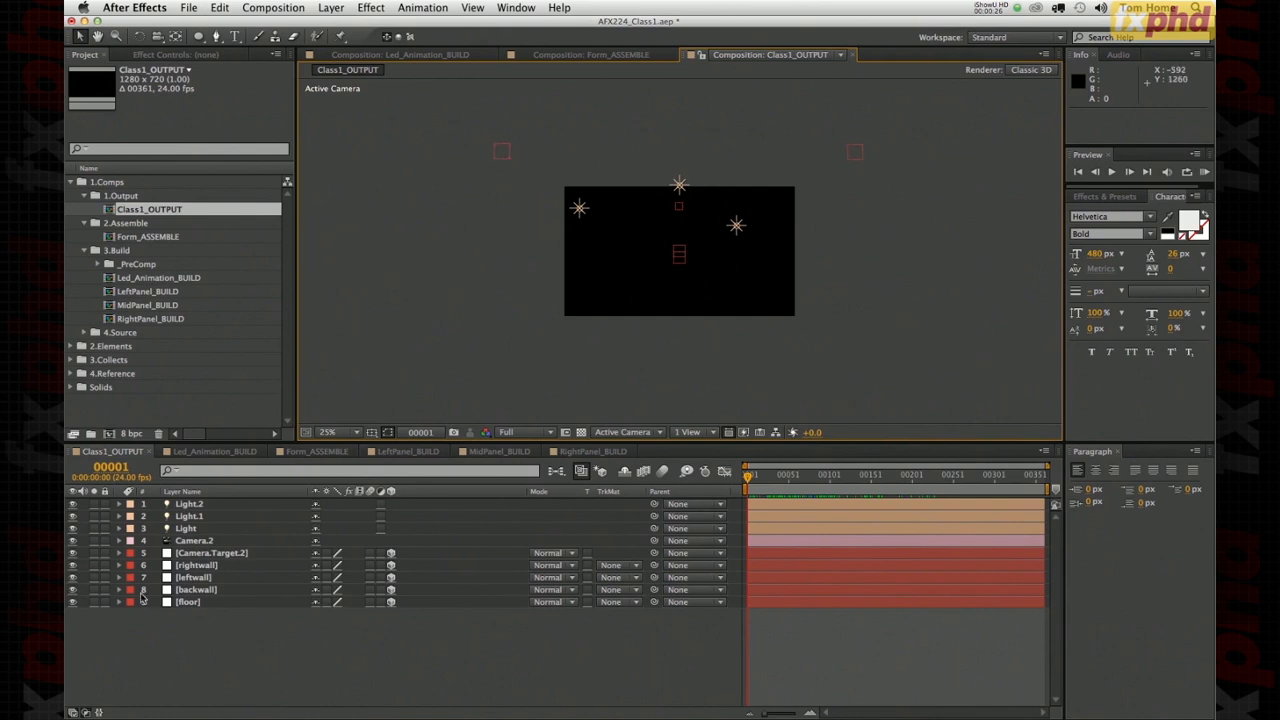
- Add LeftPanel_BUILD, MidPanel_BUILD and RightPanel_BUILD to Class1_OUTPUT as layers between backwall and floor
click(185, 590)
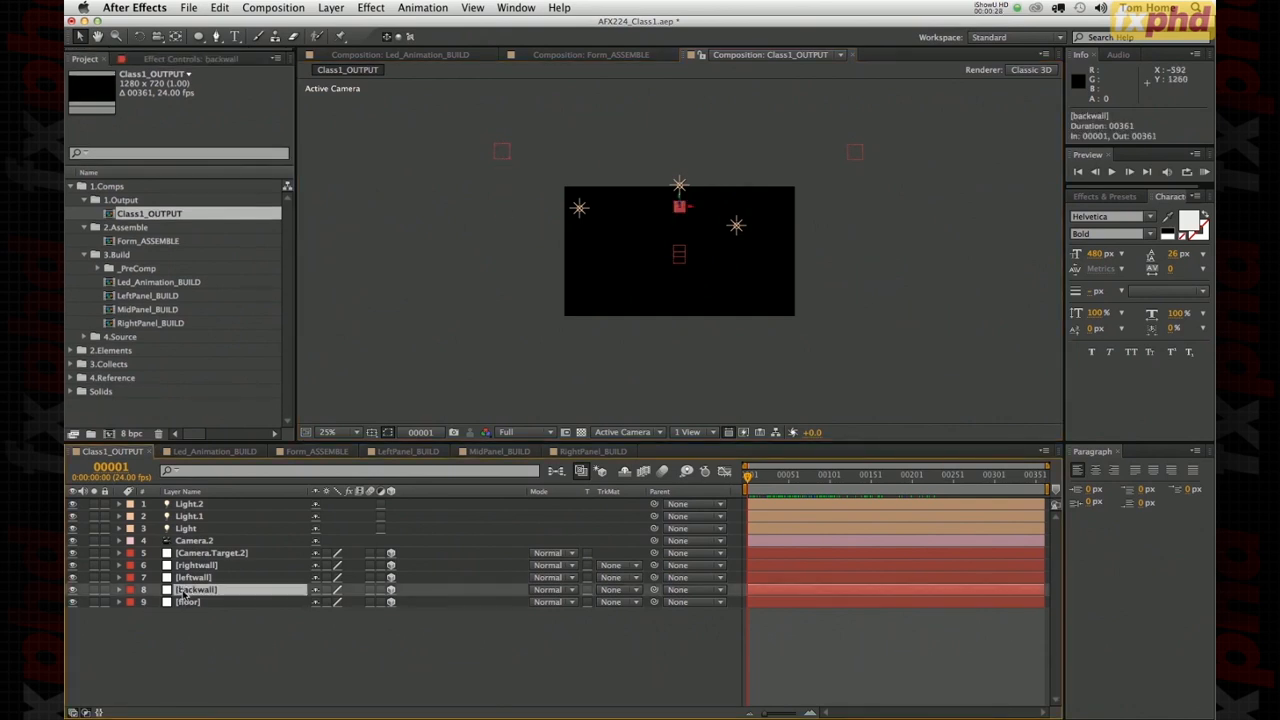
click(188, 566)
click(189, 578)
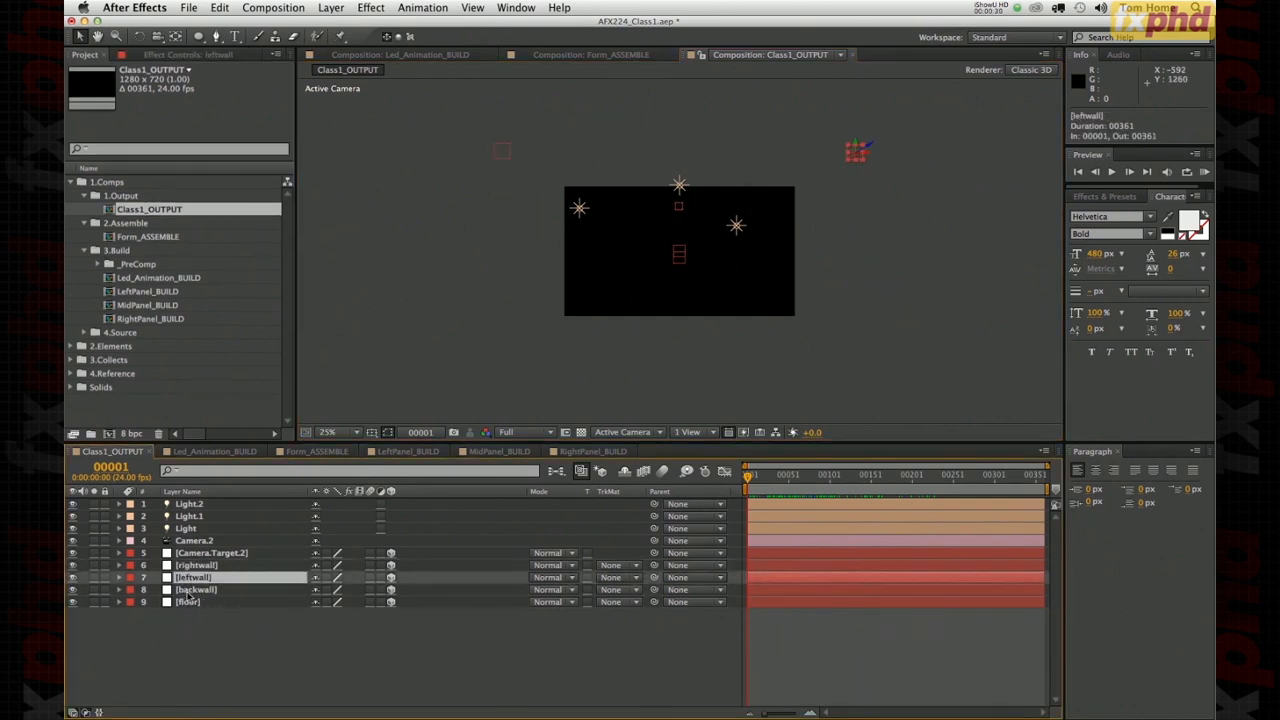
click(112, 292)
shift+click(114, 320)
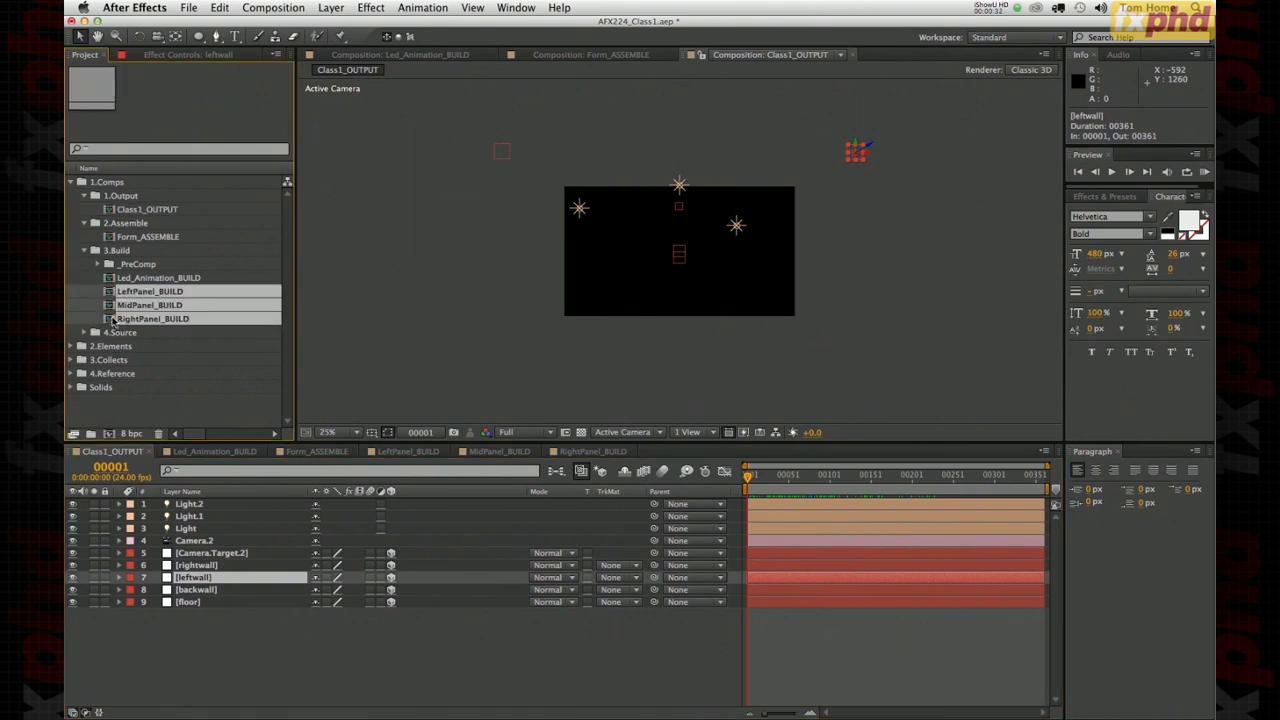
drag(112, 292, 187, 601)
click(214, 678)
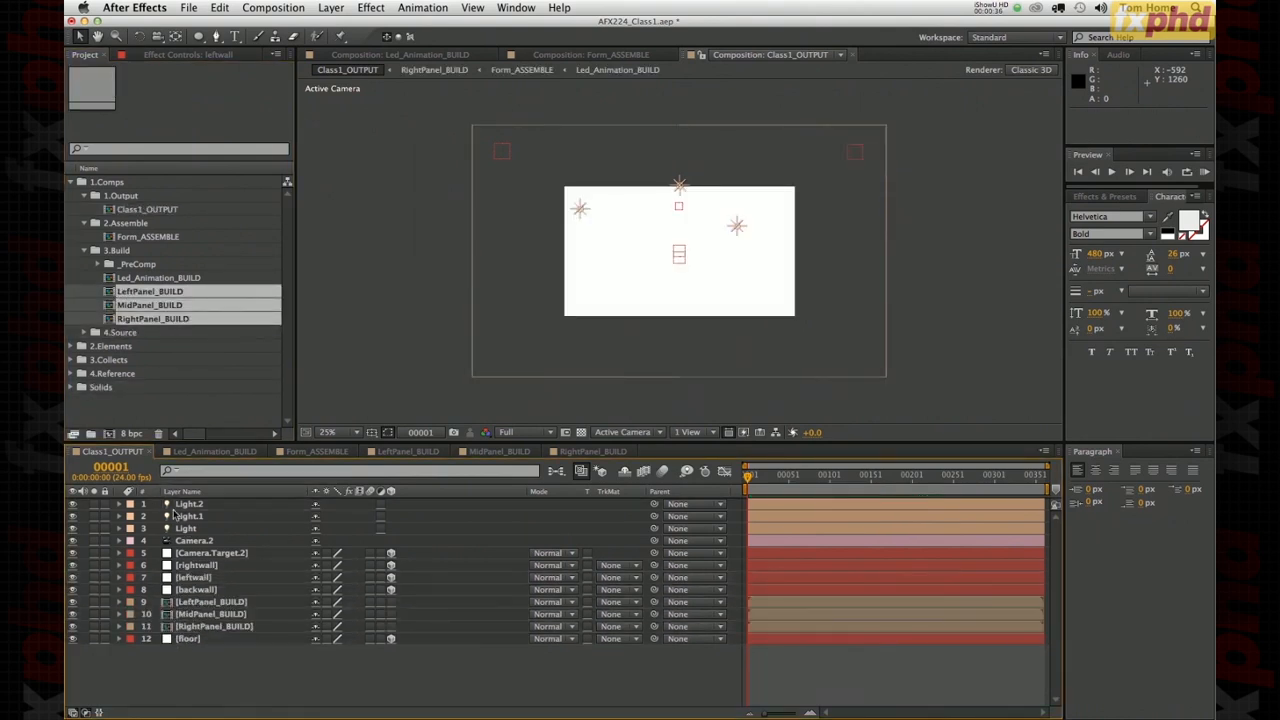
- Delete the Light, Light.1 and Light.2 layers from Class1_OUTPUT
click(186, 528)
shift+click(184, 503)
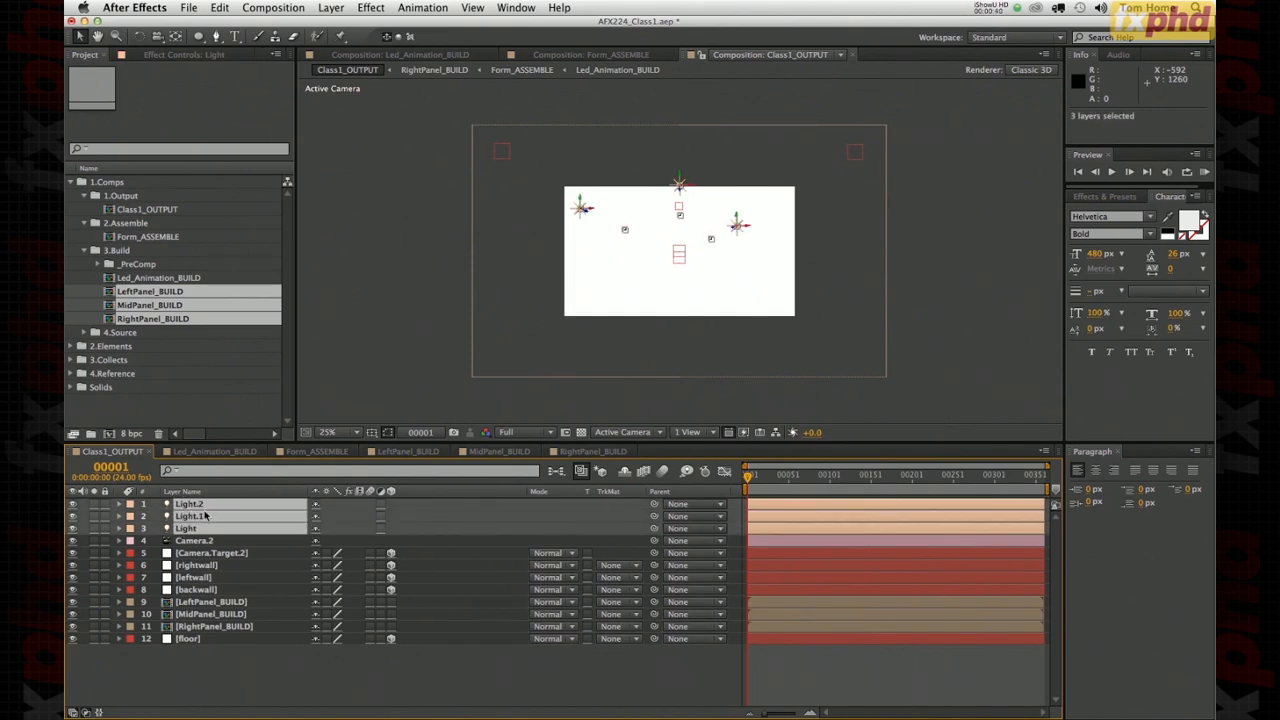
key(Delete)
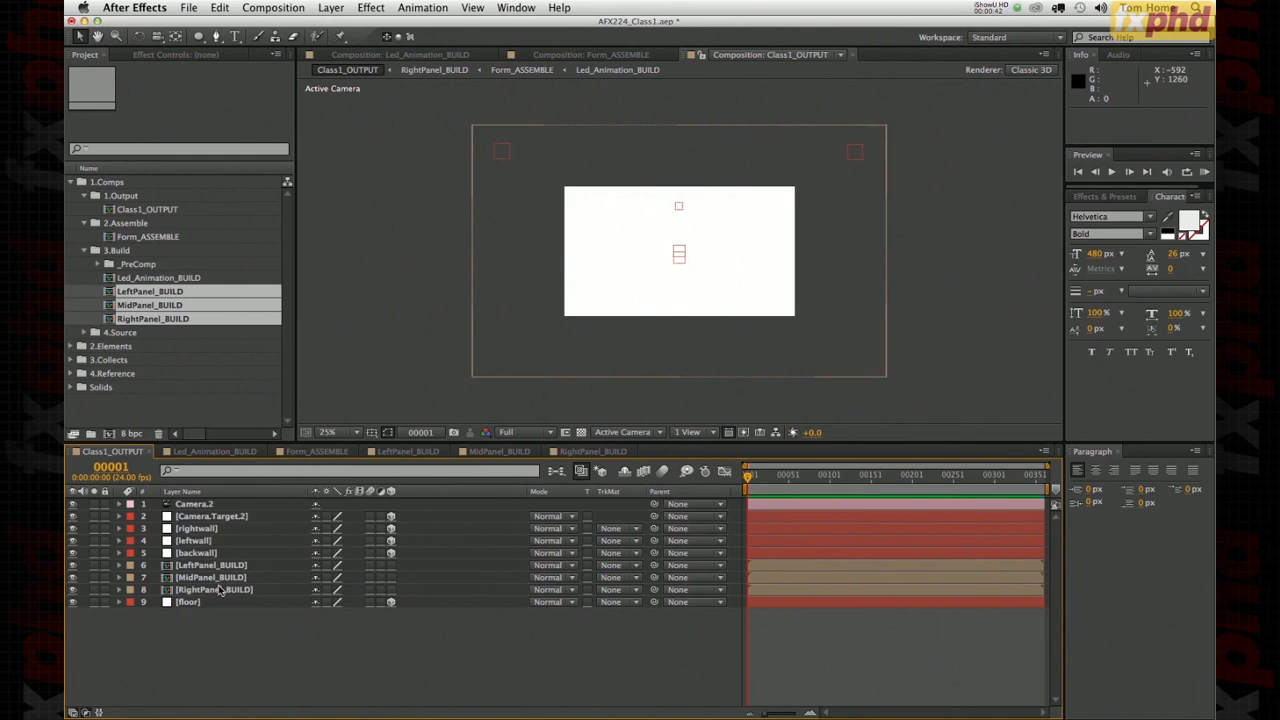
- Make the three panel layers 3D and hide LeftPanel_BUILD and RightPanel_BUILD
click(216, 590)
shift+click(217, 566)
click(390, 566)
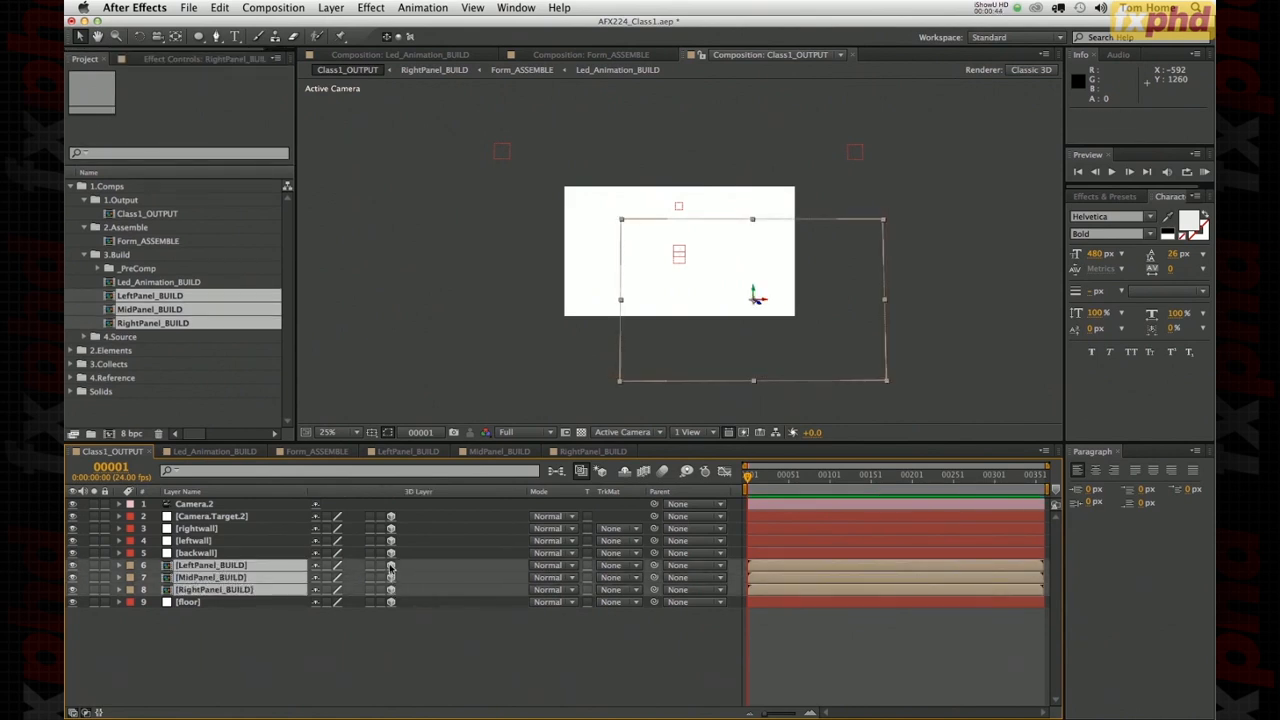
click(337, 667)
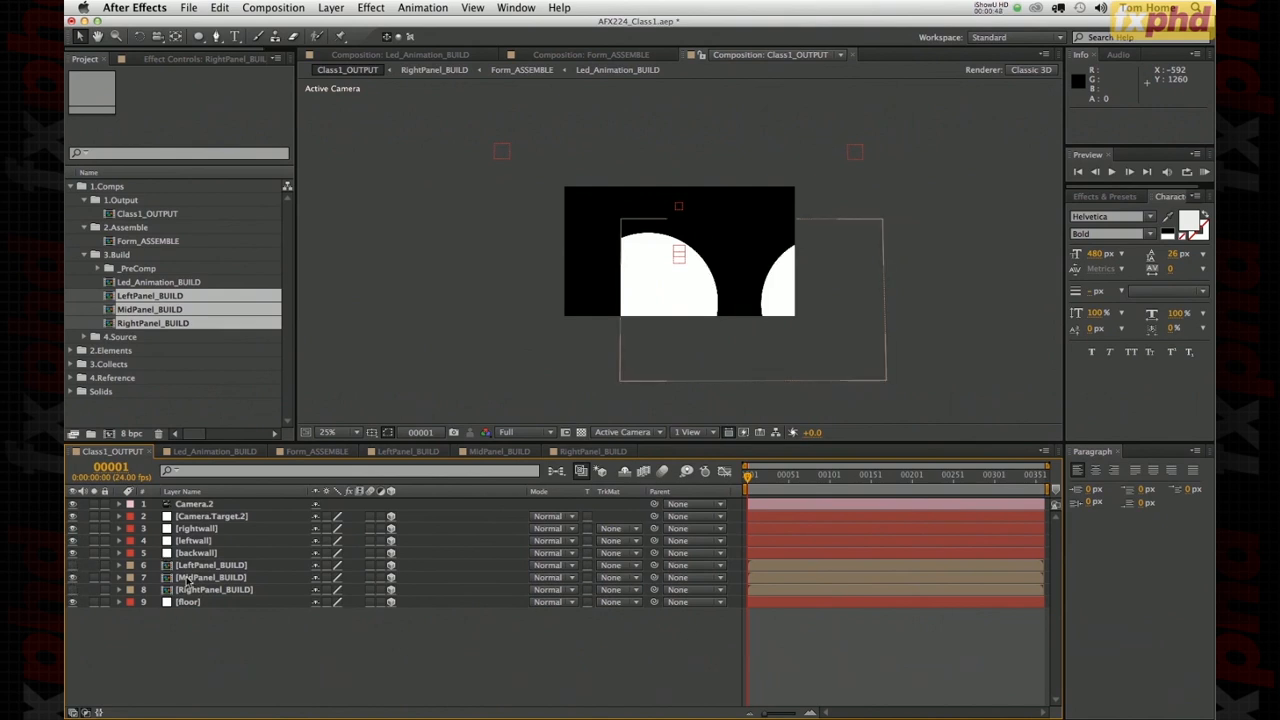
- Place MidPanel_BUILD directly beneath the backwall null and remove backwall's Position keyframes
click(190, 579)
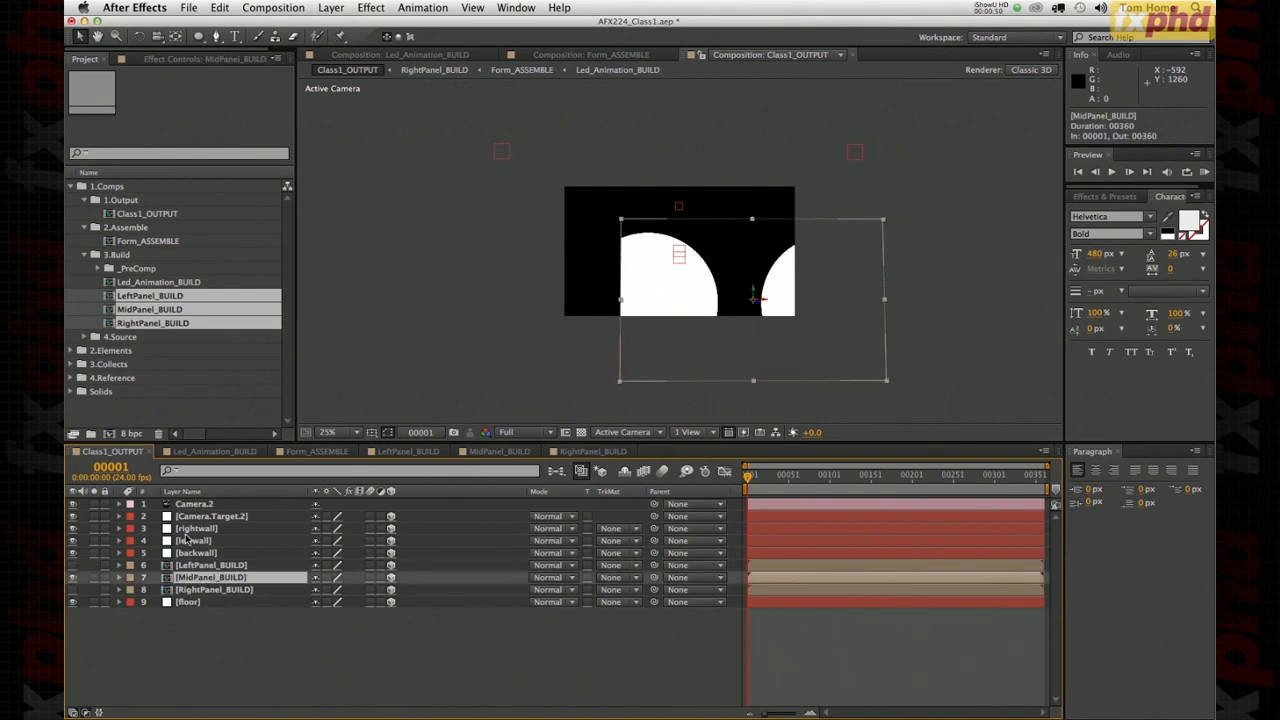
drag(185, 578, 185, 560)
click(183, 556)
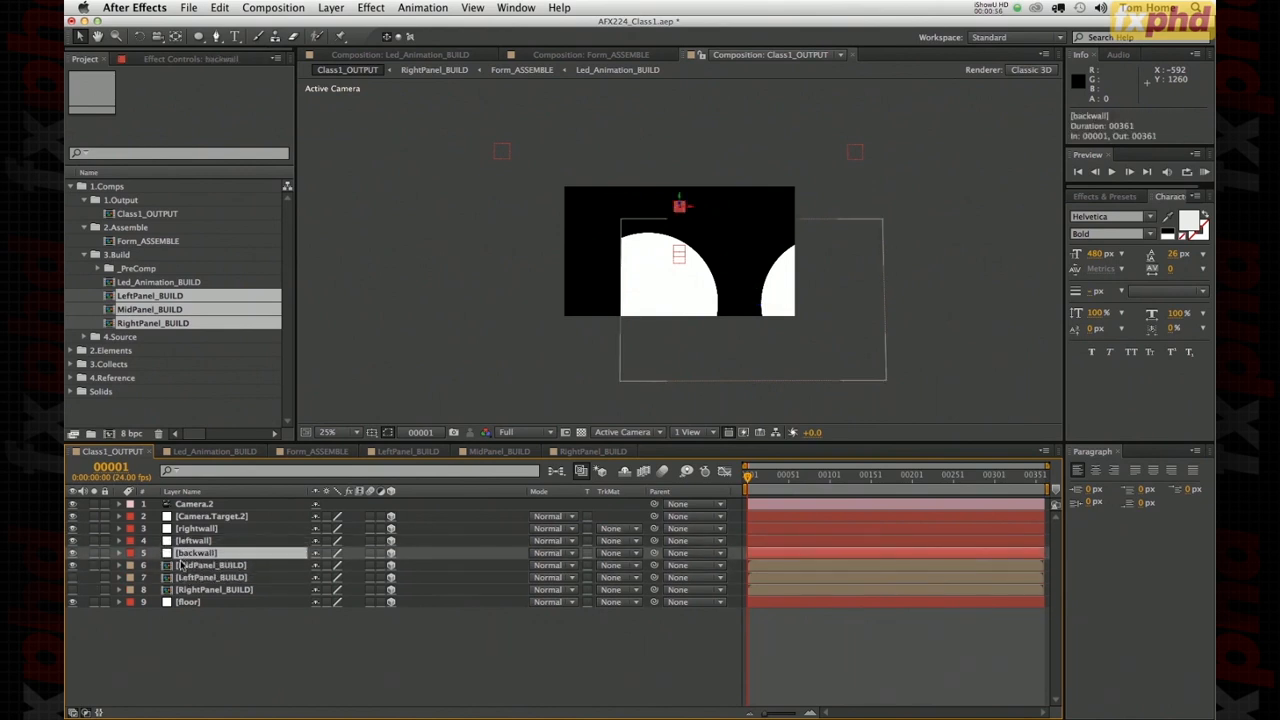
key(p)
click(156, 565)
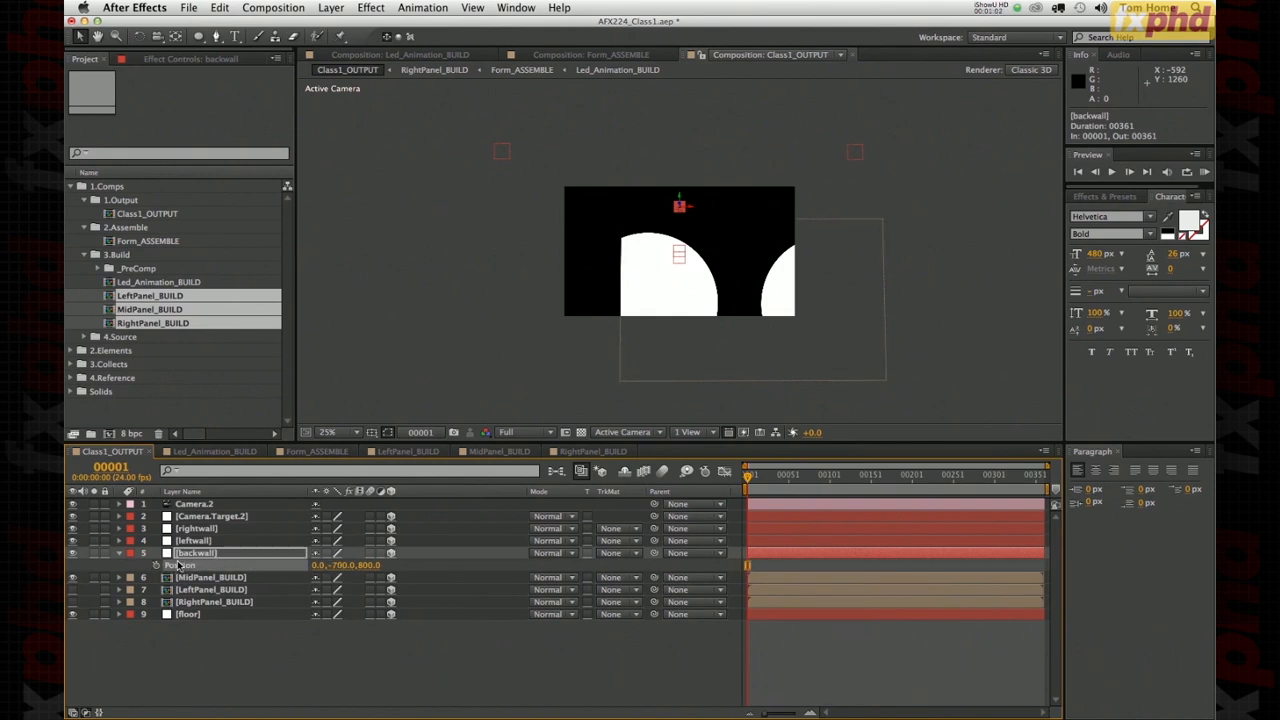
- Copy the backwall null's position onto the MidPanel_BUILD layer and collapse backwall's properties
click(186, 579)
key(p)
key(super+v)
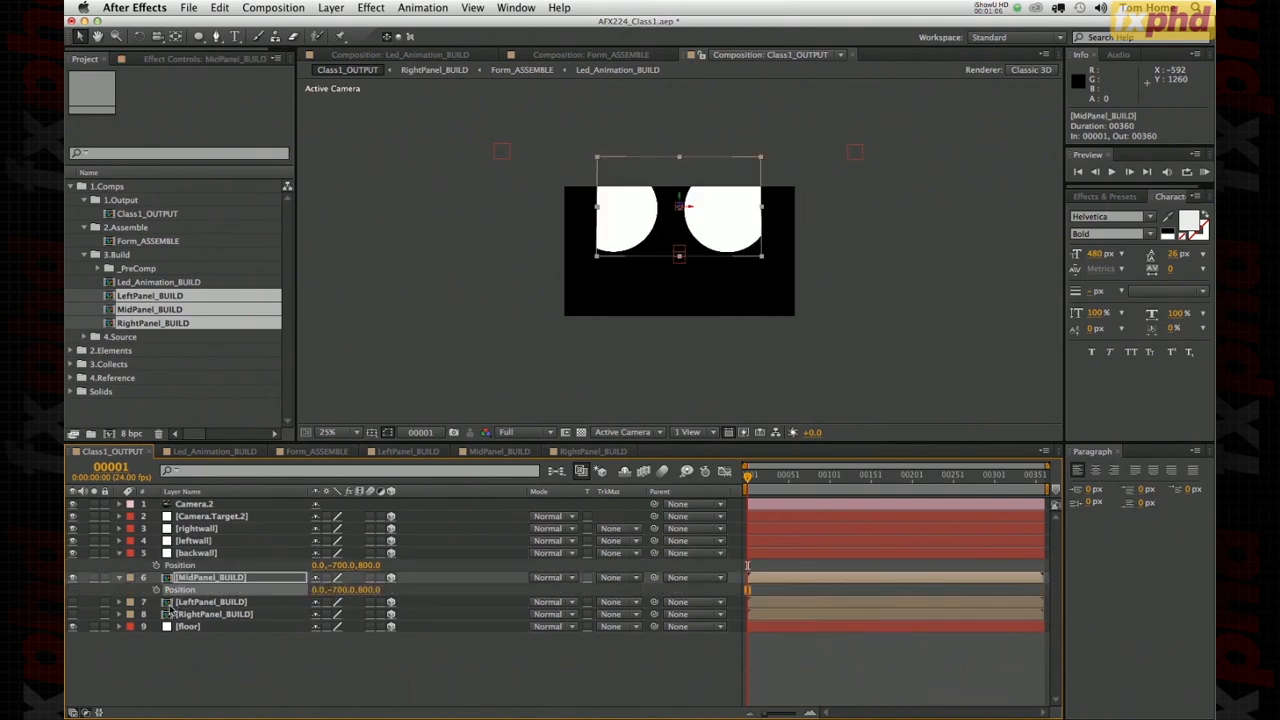
click(175, 655)
click(118, 553)
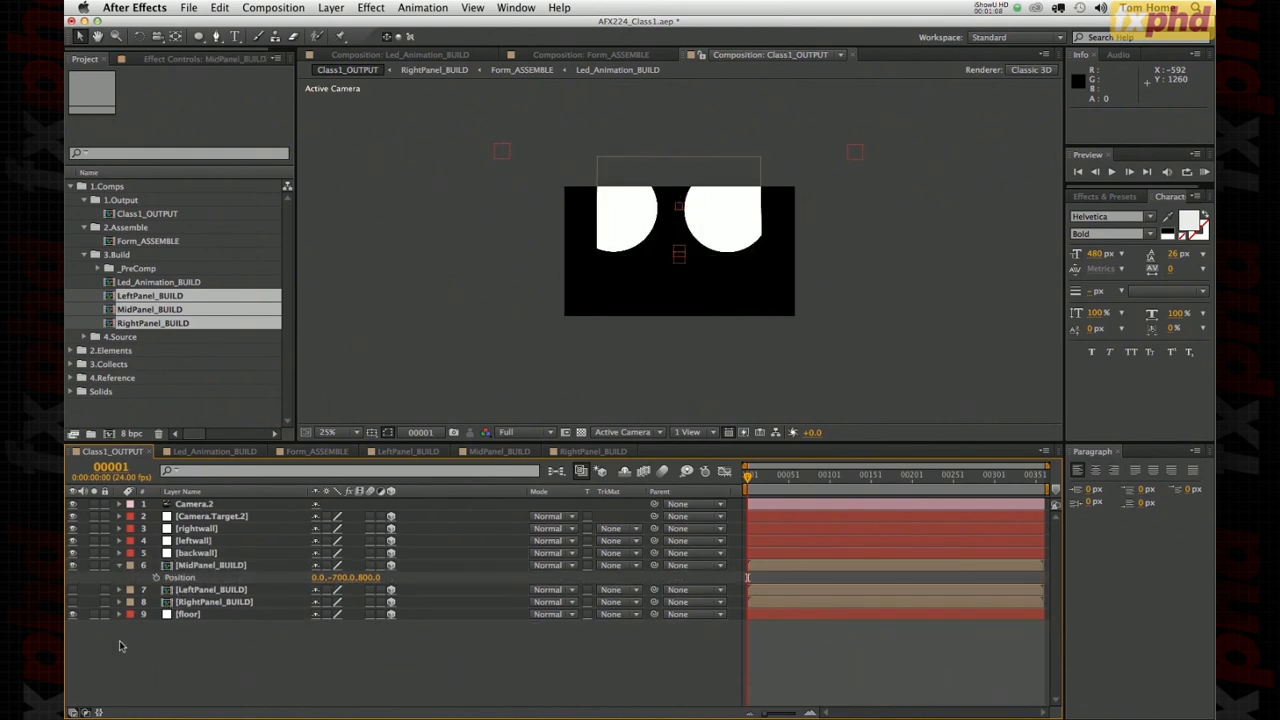
- Place LeftPanel_BUILD directly beneath the leftwall null and remove leftwall's Position keyframes
drag(180, 592, 180, 548)
click(185, 541)
key(p)
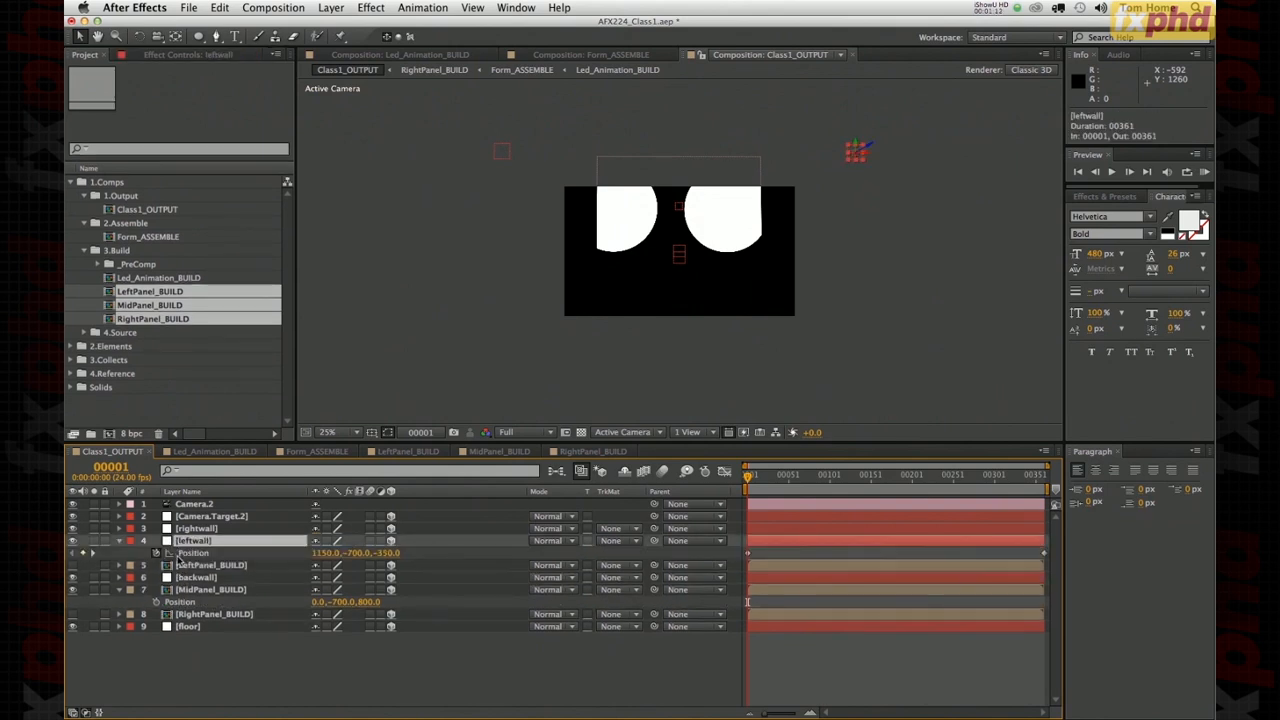
click(156, 553)
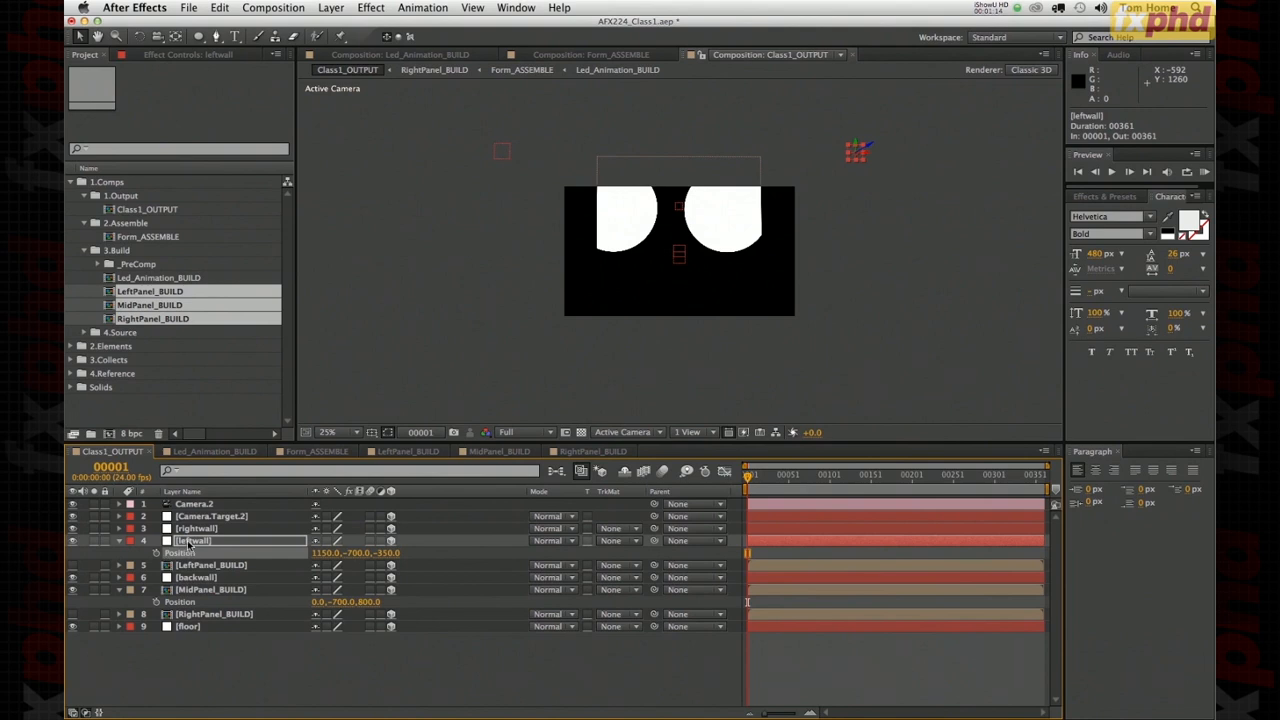
- Copy the leftwall null's position onto the LeftPanel_BUILD layer and turn that layer's visibility on
click(178, 565)
key(p)
click(178, 554)
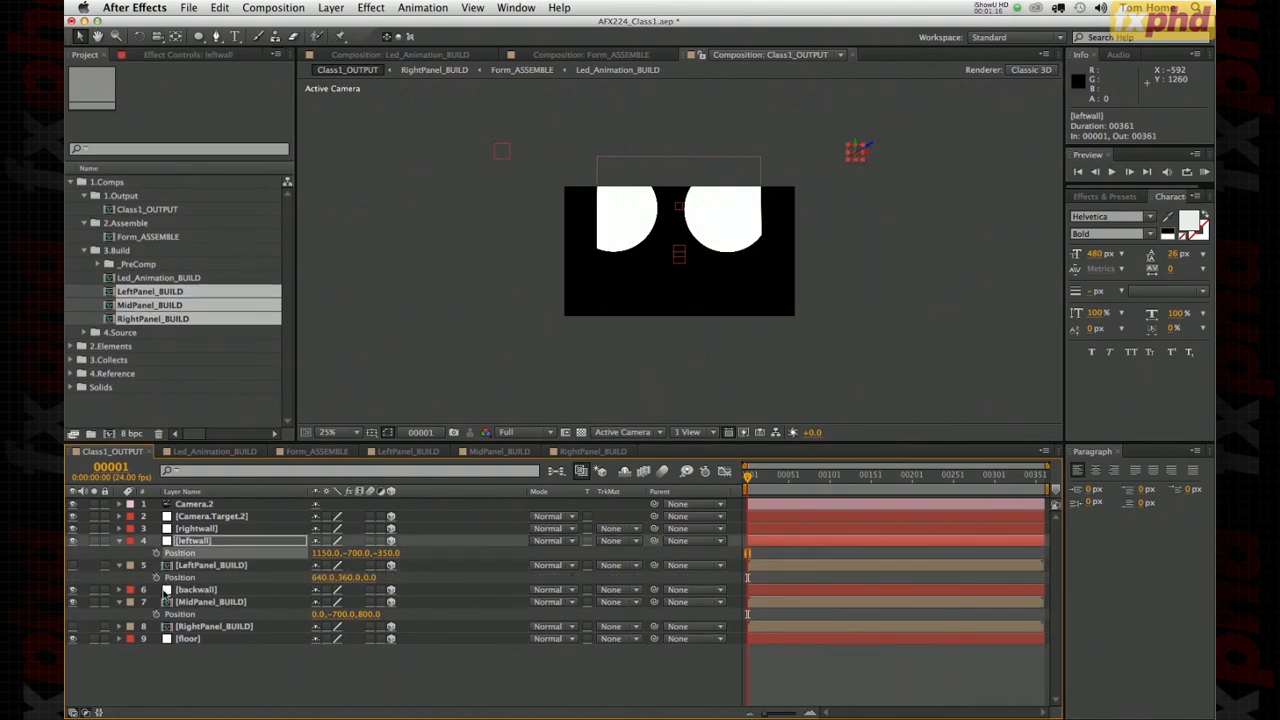
click(180, 578)
key(super+v)
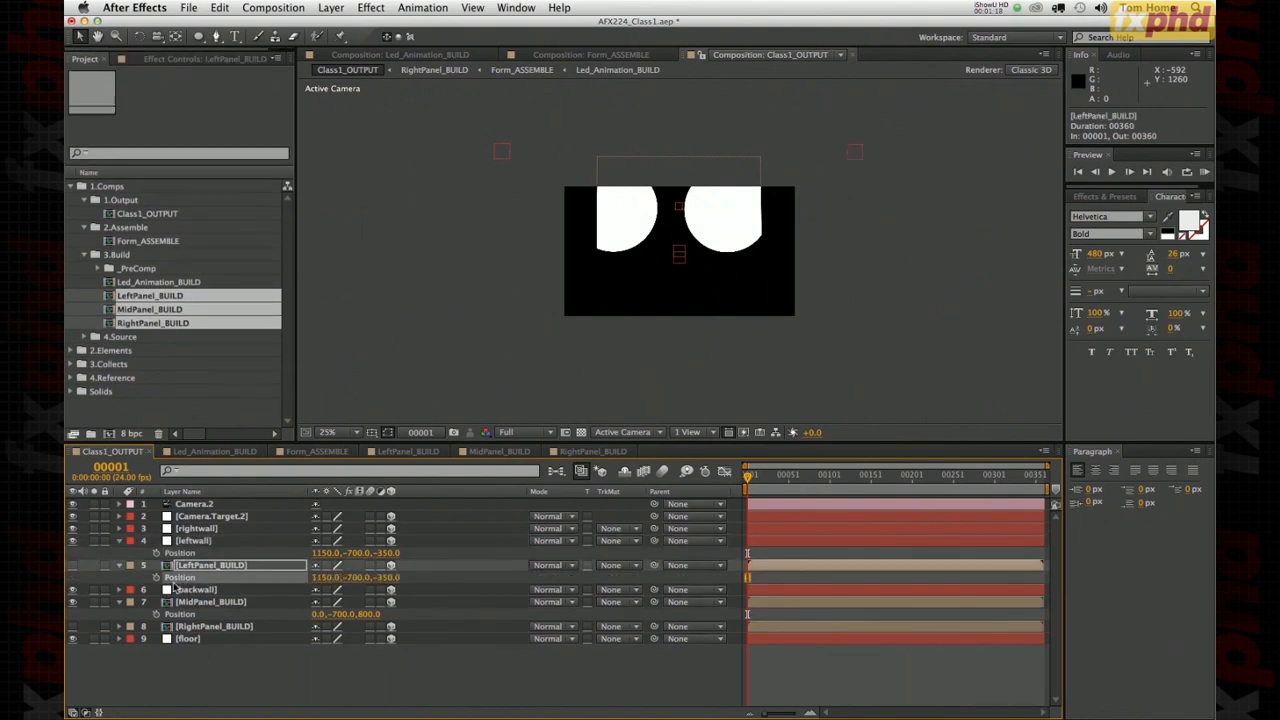
click(151, 686)
click(73, 567)
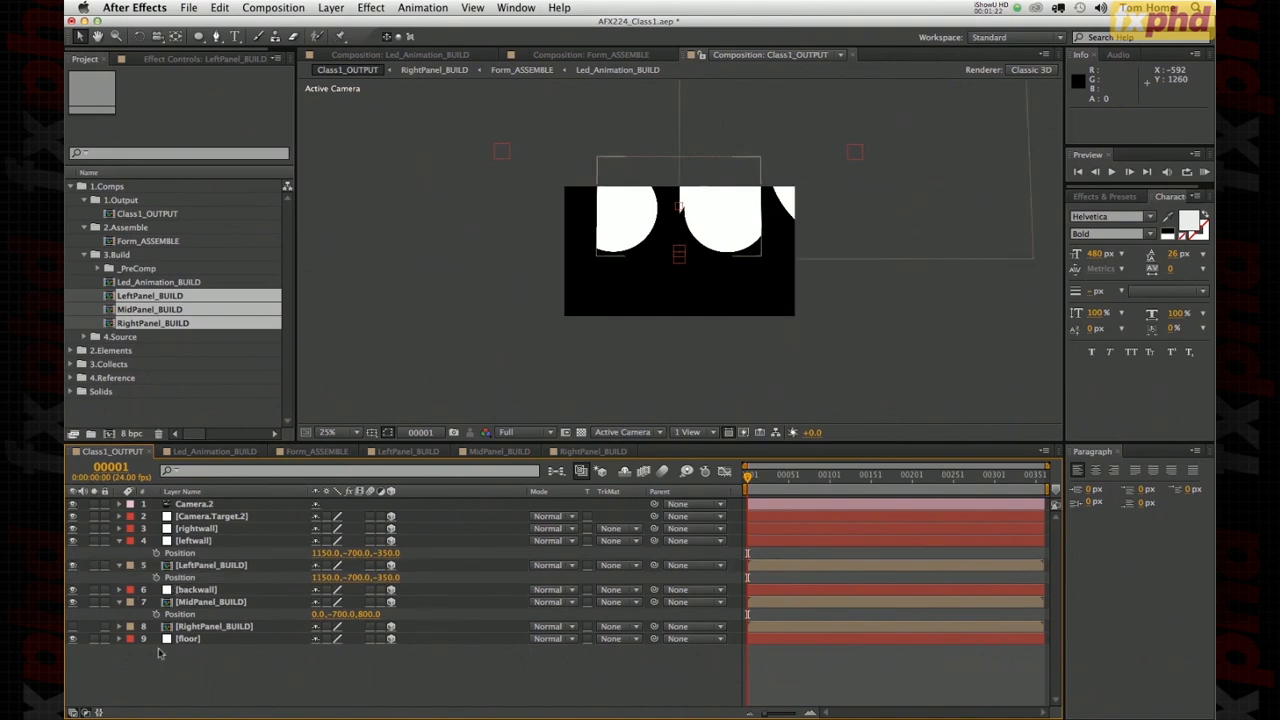
- Set the LeftPanel_BUILD layer's Y Rotation to 90° and check its alignment with the mid panel
click(182, 567)
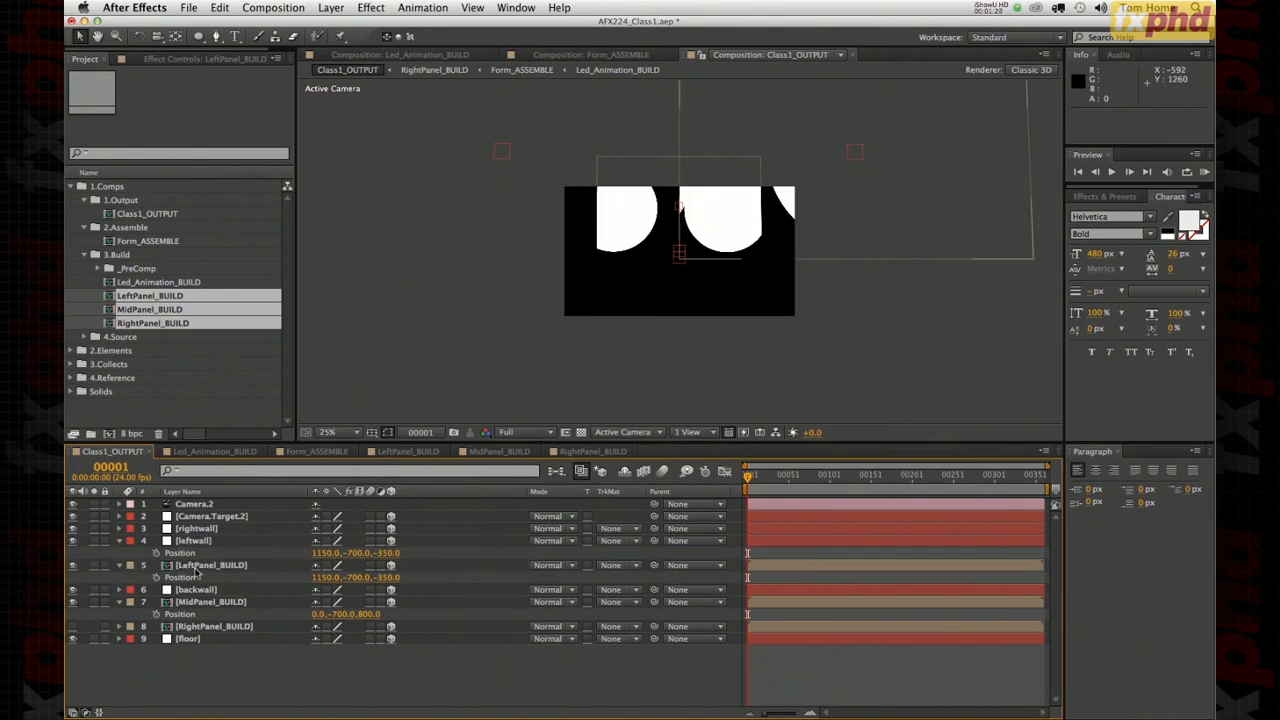
key(r)
drag(330, 602, 407, 609)
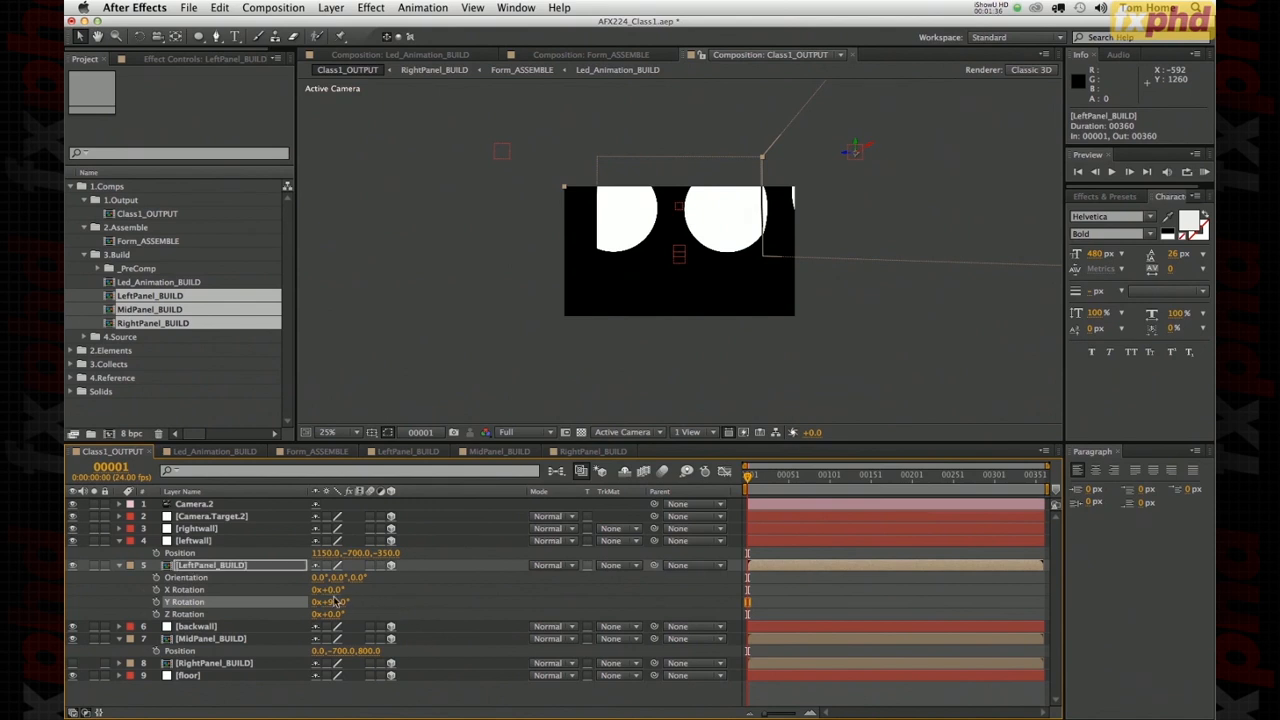
click(330, 602)
text(90)
key(Return)
click(686, 378)
key(space)
key(space)
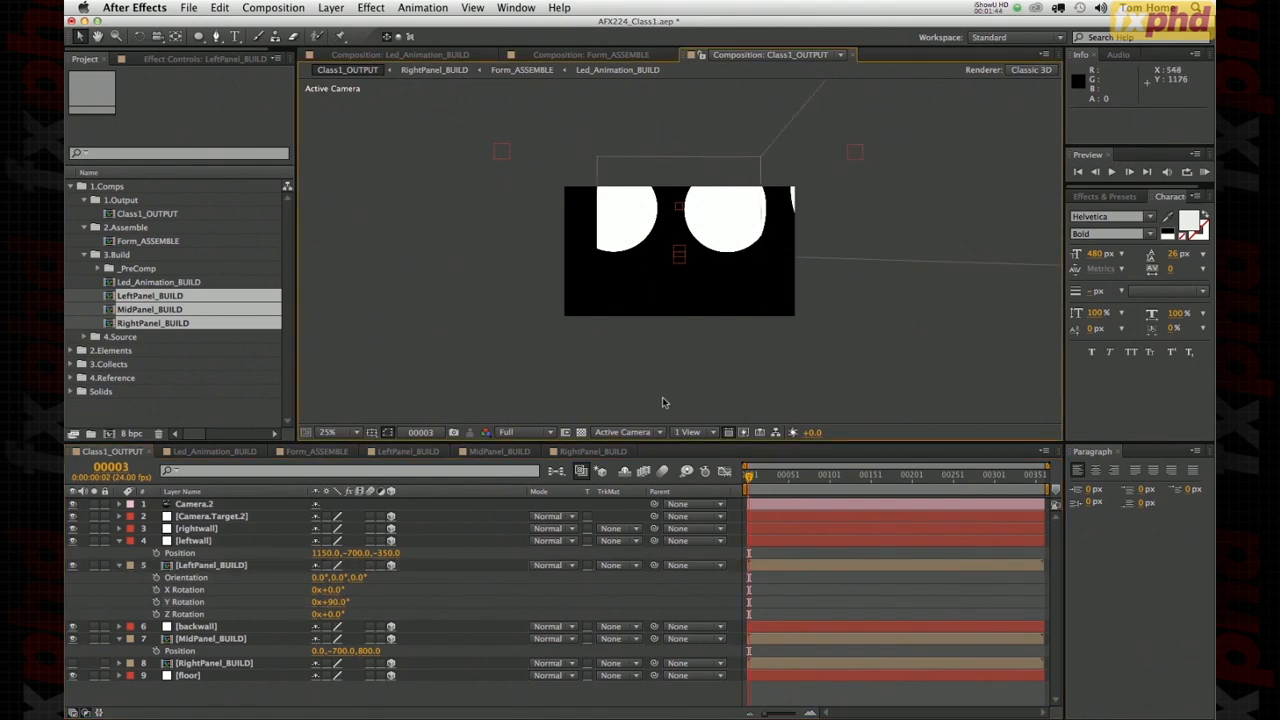
key(period)
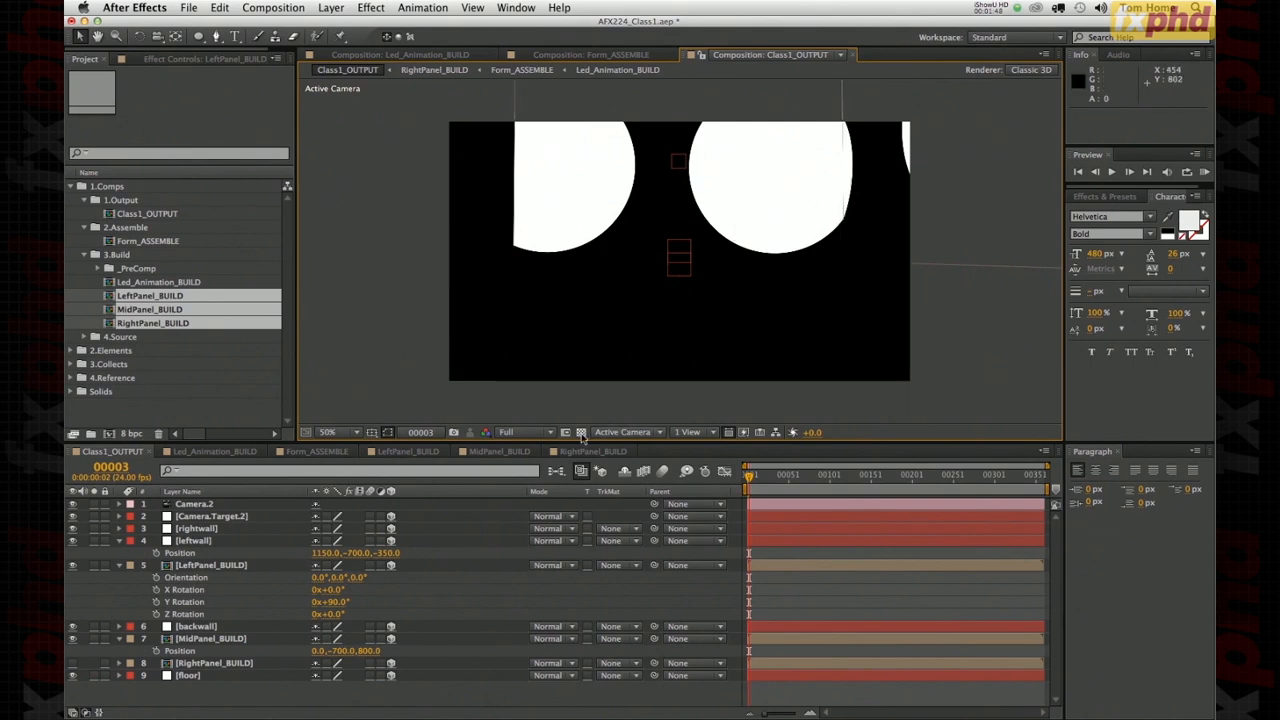
- Try other Y Rotation angles on LeftPanel_BUILD, including -90°, and set it back to 90°
drag(345, 604, 235, 640)
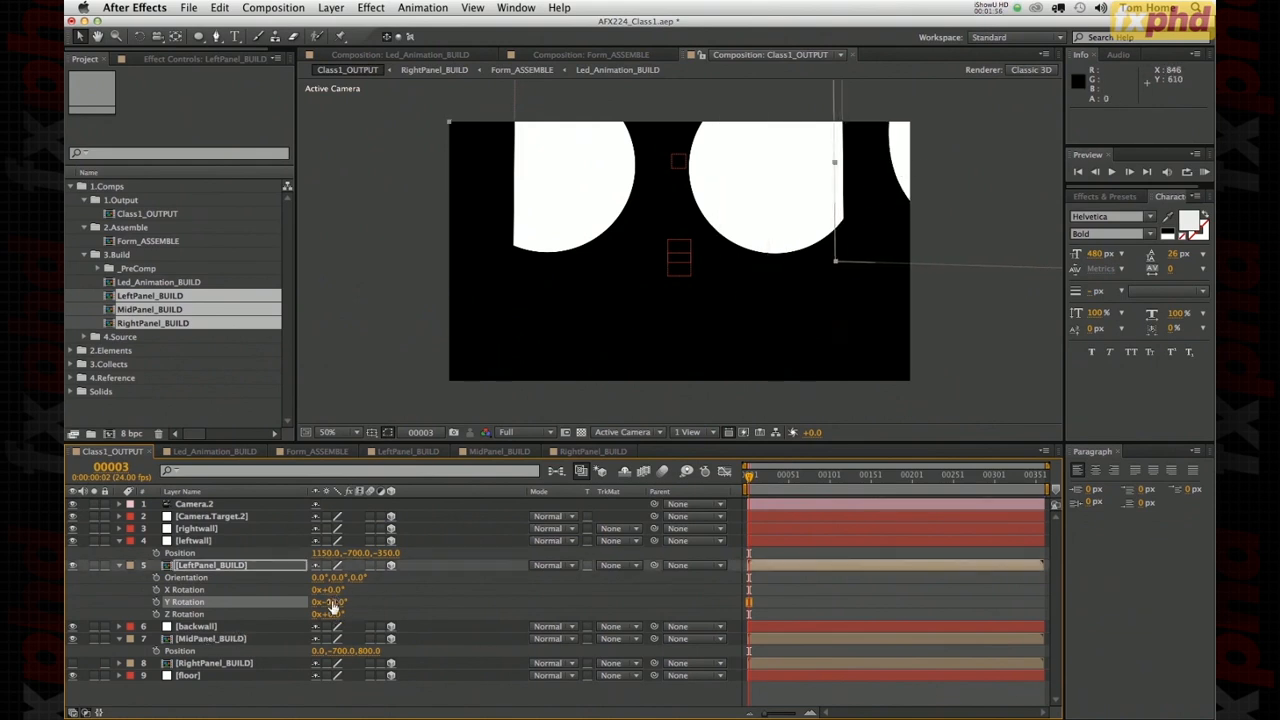
mouse_move(330, 602)
mouse_down()
mouse_move(341, 600)
mouse_move(336, 612)
mouse_up()
click(336, 612)
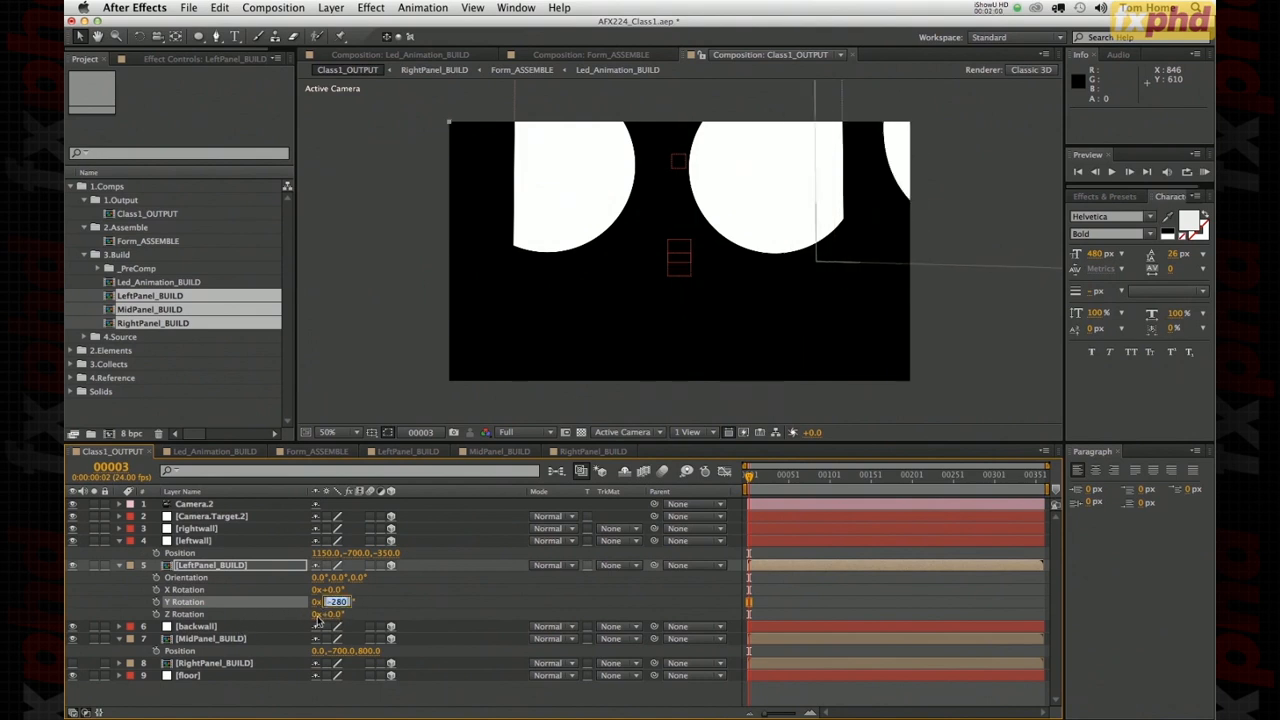
text(-90)
key(Return)
click(334, 603)
text(90)
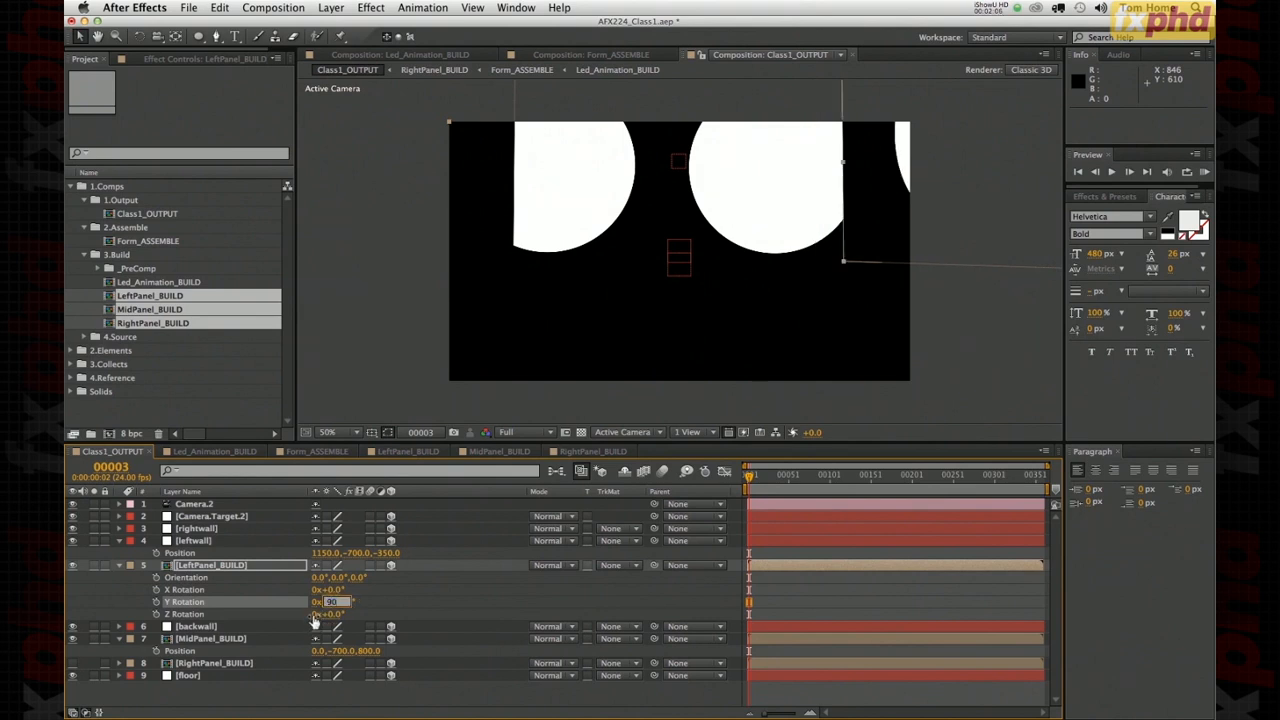
key(Return)
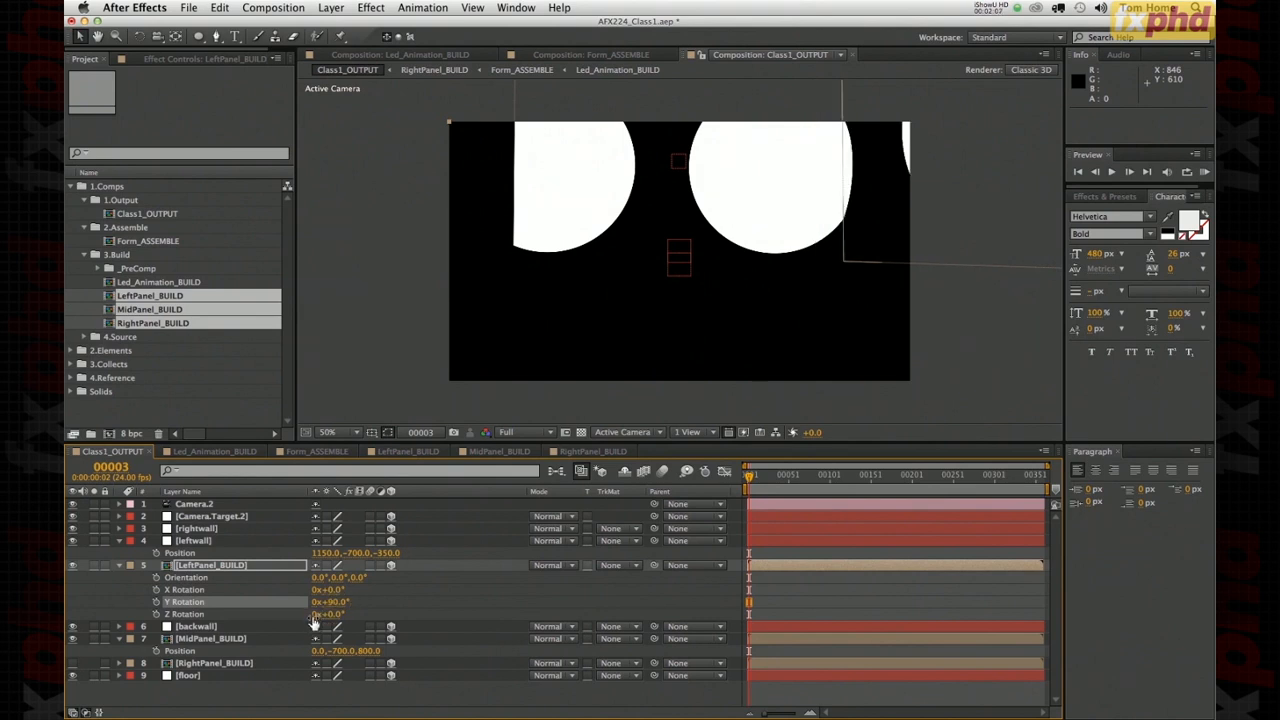
- Collapse LeftPanel_BUILD's properties, then place RightPanel_BUILD directly beneath the rightwall null and make it visible
click(118, 566)
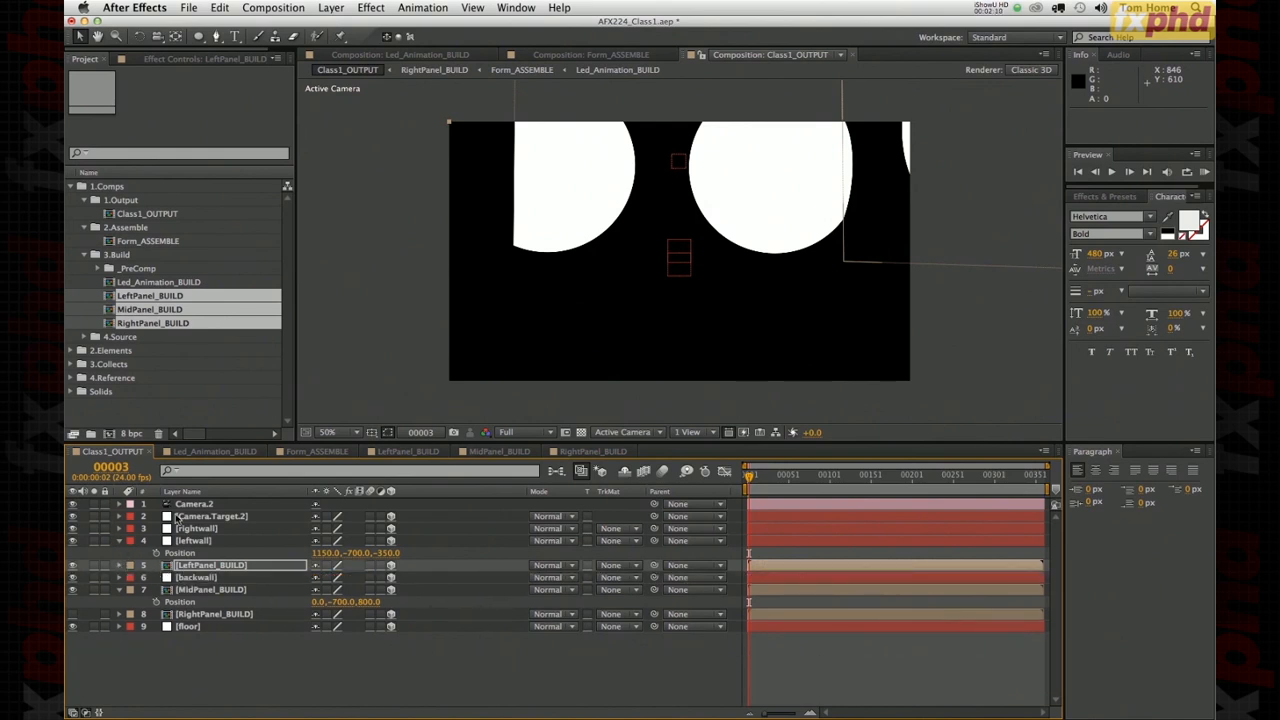
click(183, 529)
drag(180, 615, 170, 541)
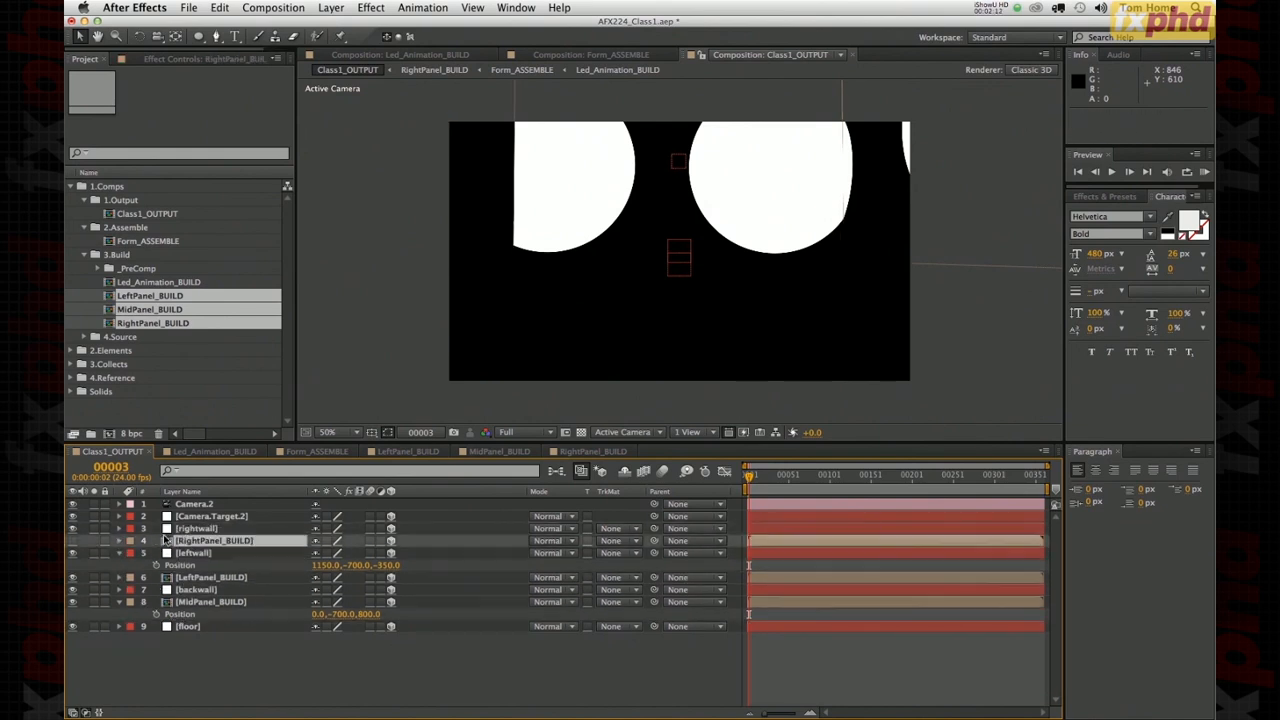
click(72, 541)
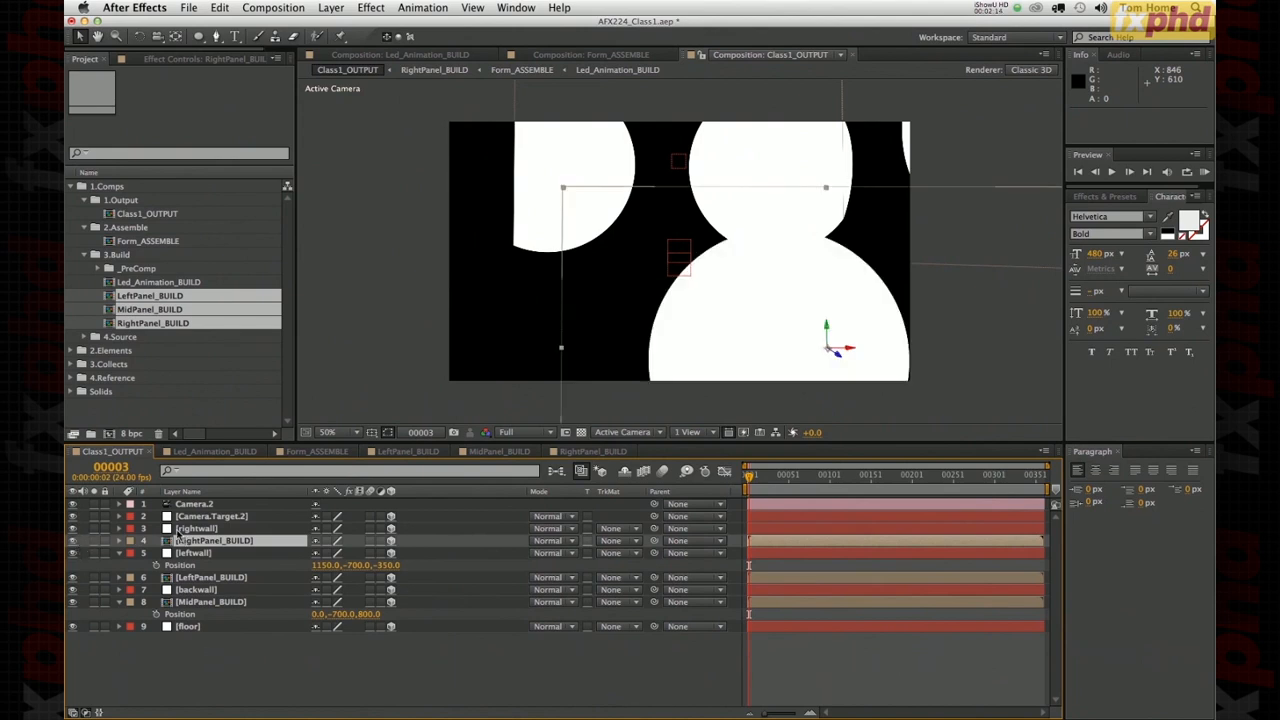
- Copy the rightwall null's position onto the RightPanel_BUILD layer
click(180, 529)
key(p)
click(157, 540)
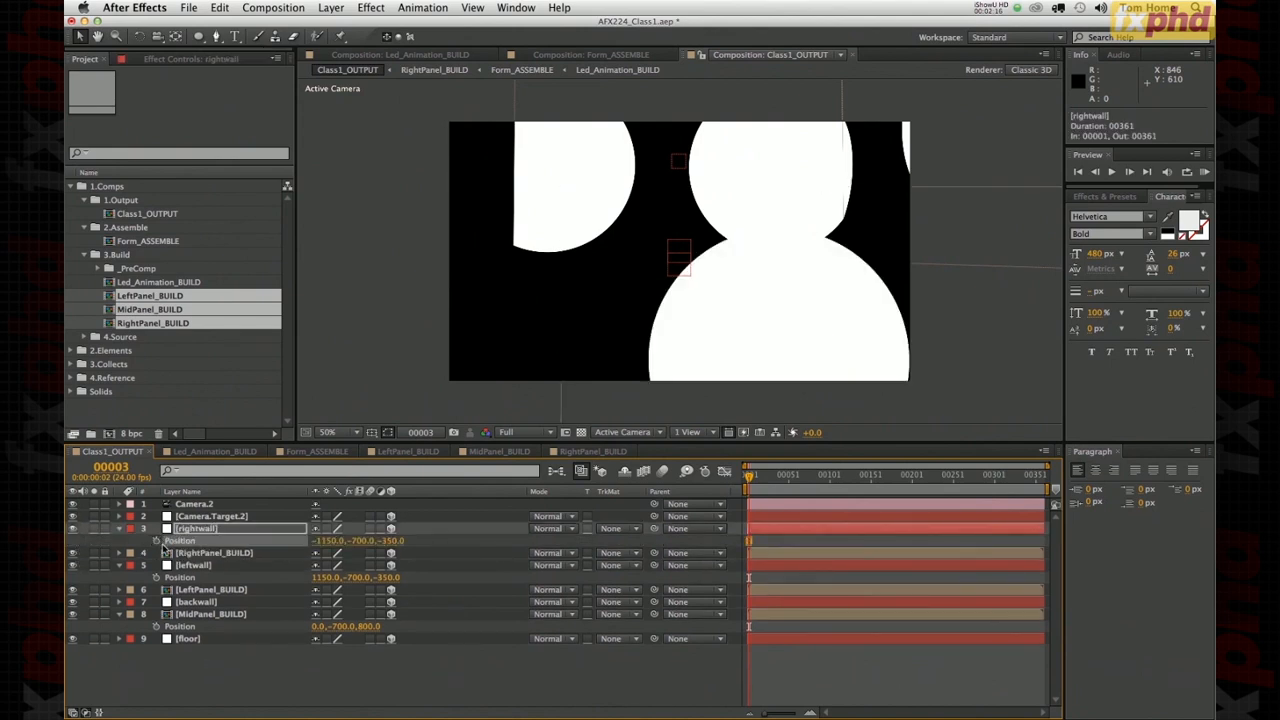
click(190, 554)
key(p)
click(178, 566)
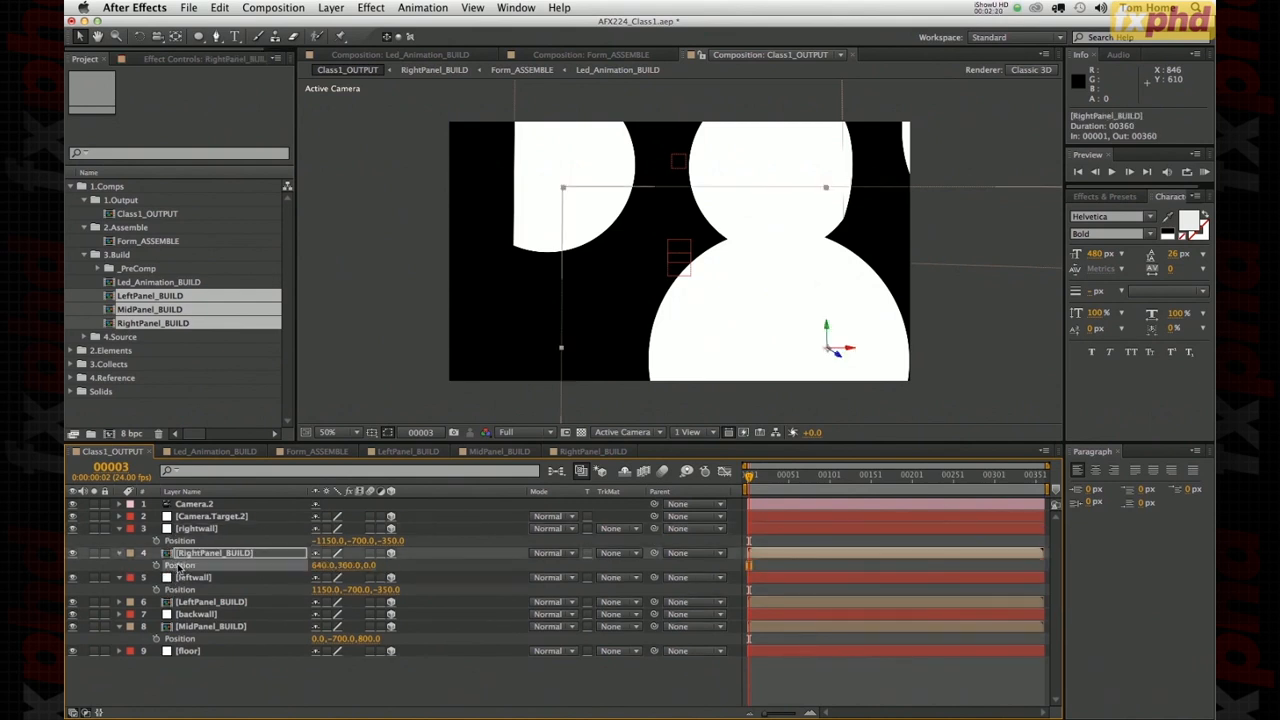
key(super+v)
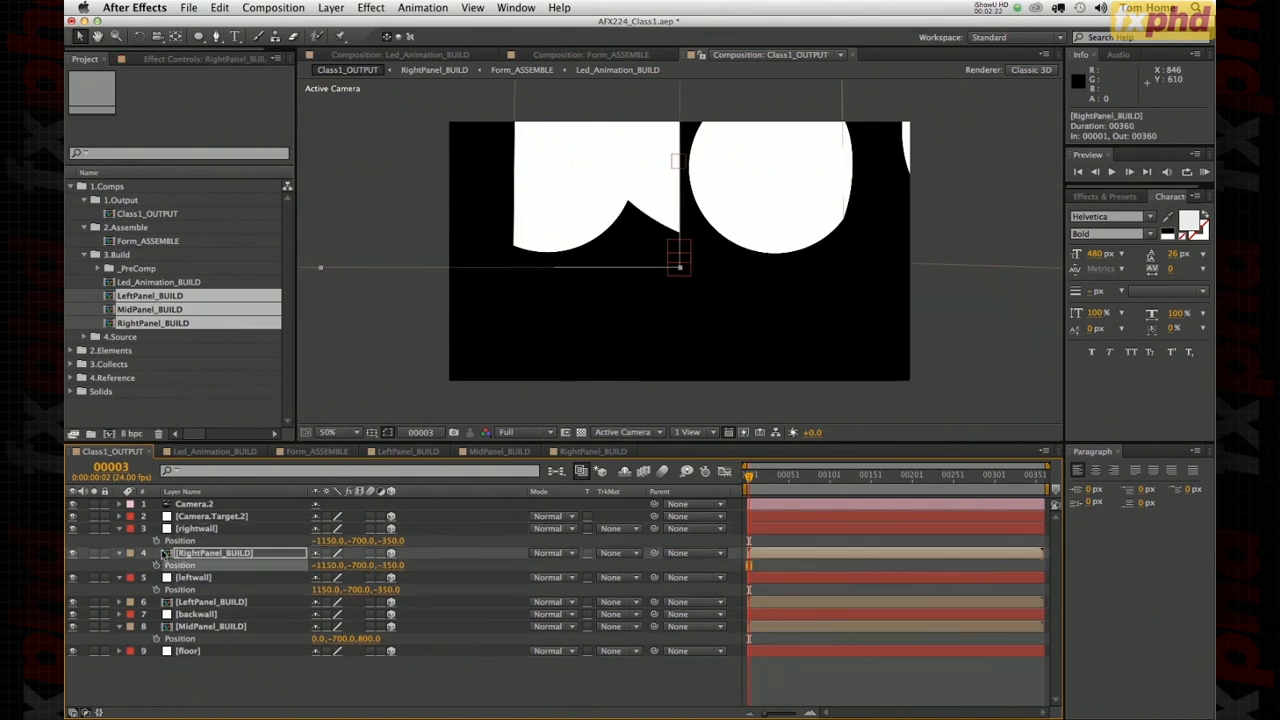
- Set the RightPanel_BUILD layer's Y Rotation to -90°
click(184, 553)
key(r)
mouse_move(330, 592)
mouse_down()
mouse_move(372, 592)
mouse_move(336, 598)
mouse_up()
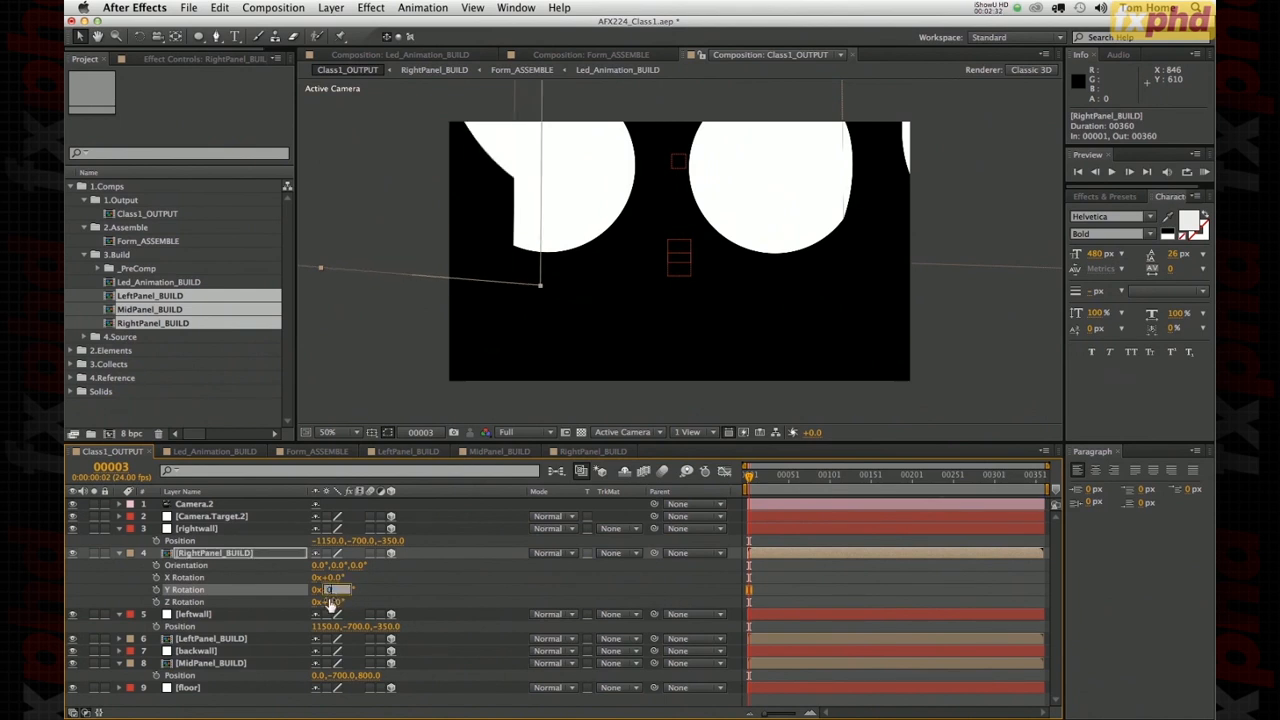
key(Return)
drag(340, 590, 369, 600)
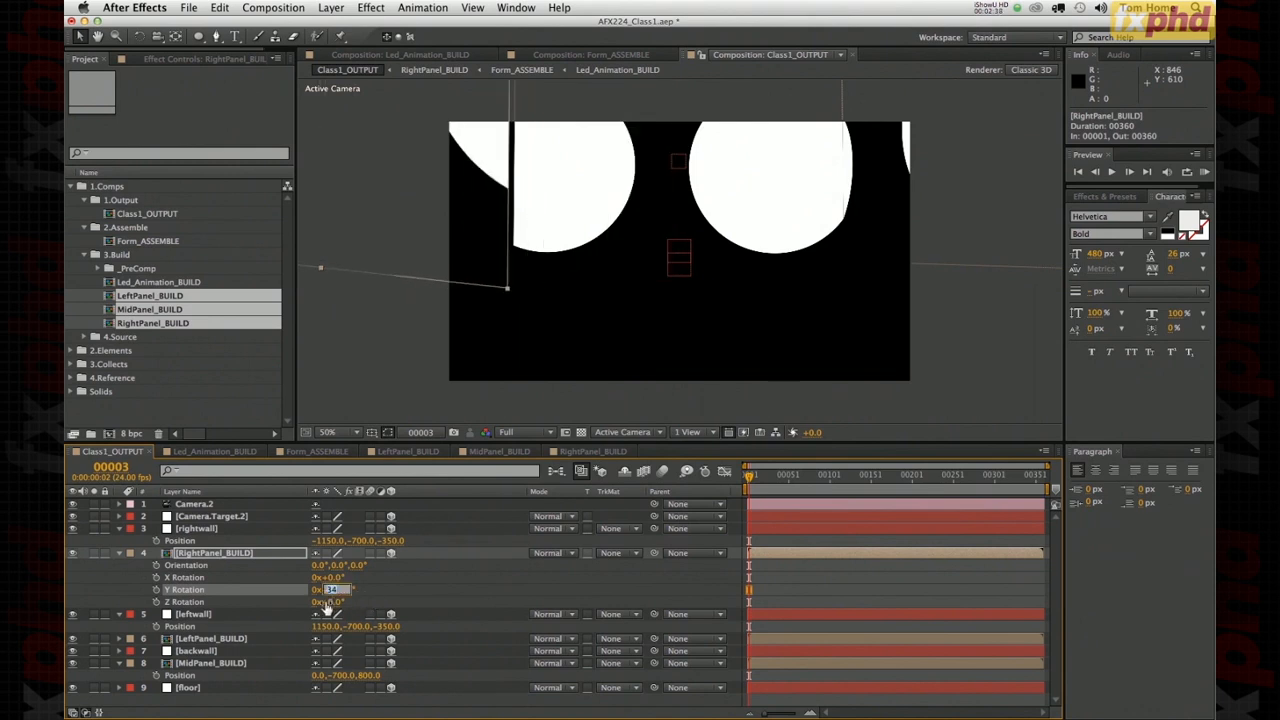
text(0)
key(Return)
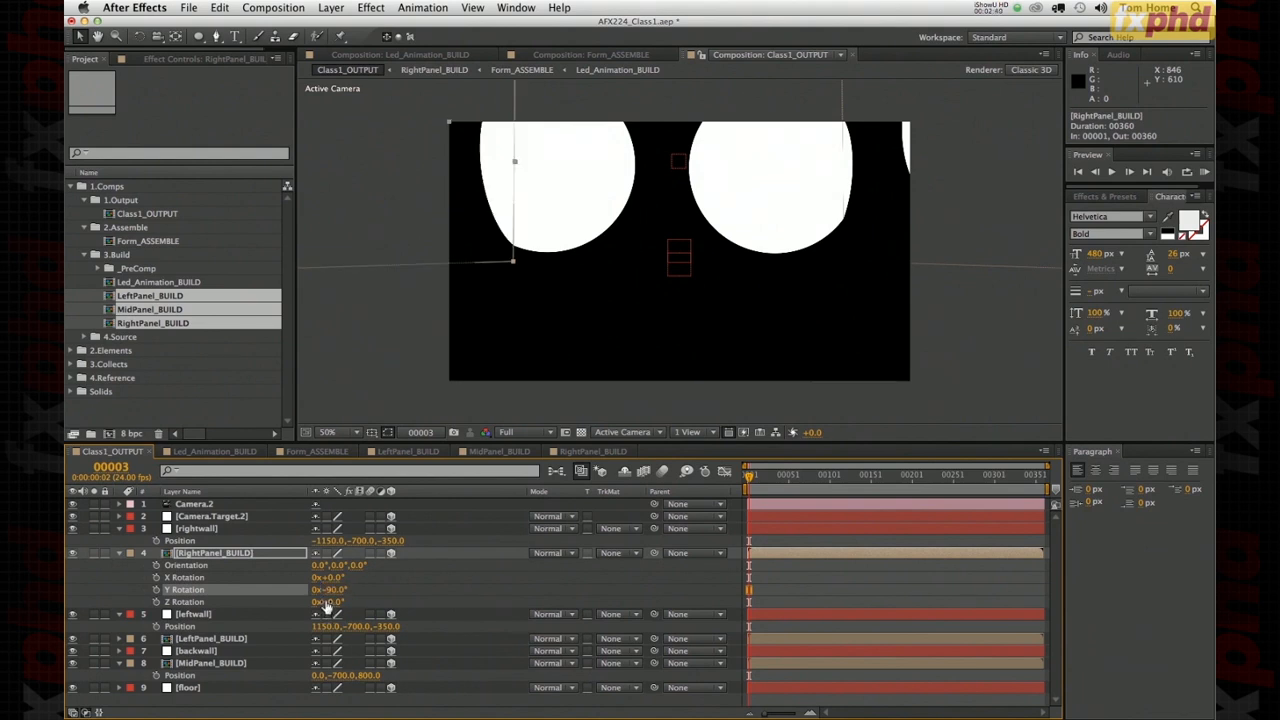
- Collapse the properties of RightPanel_BUILD, rightwall and leftwall, and scrub the output animation to about frame 113
click(190, 554)
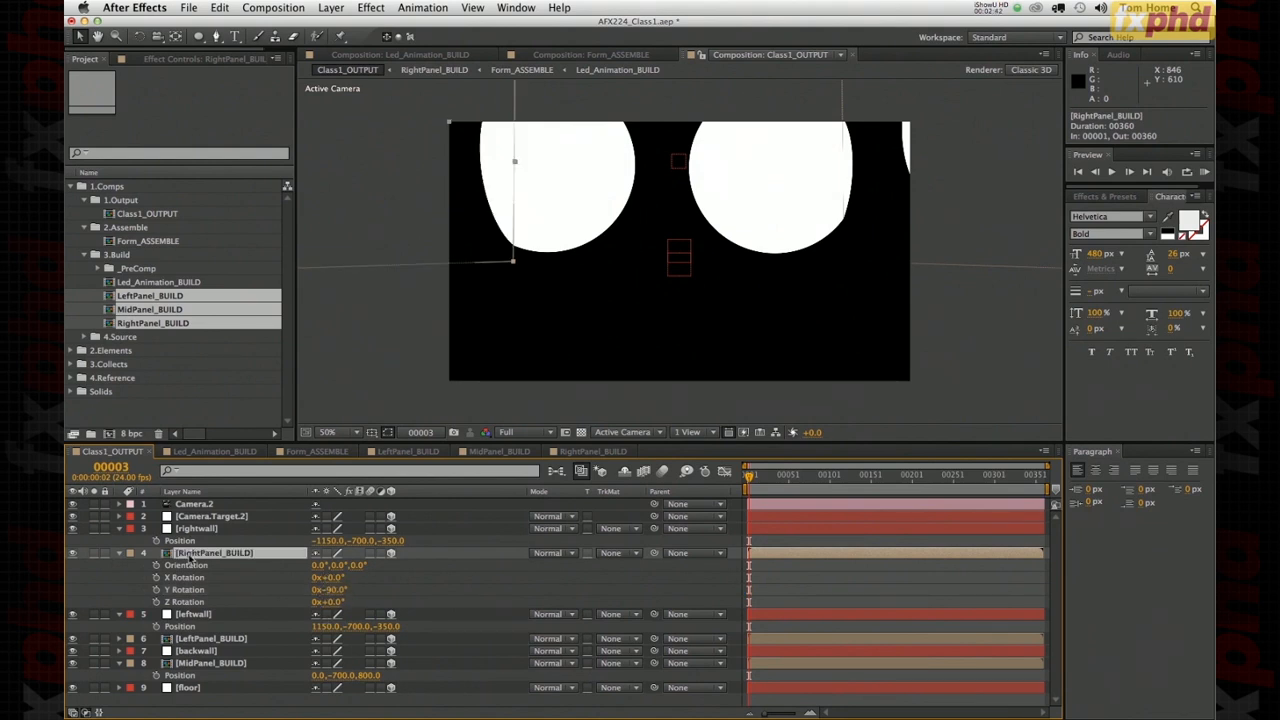
click(119, 553)
click(119, 528)
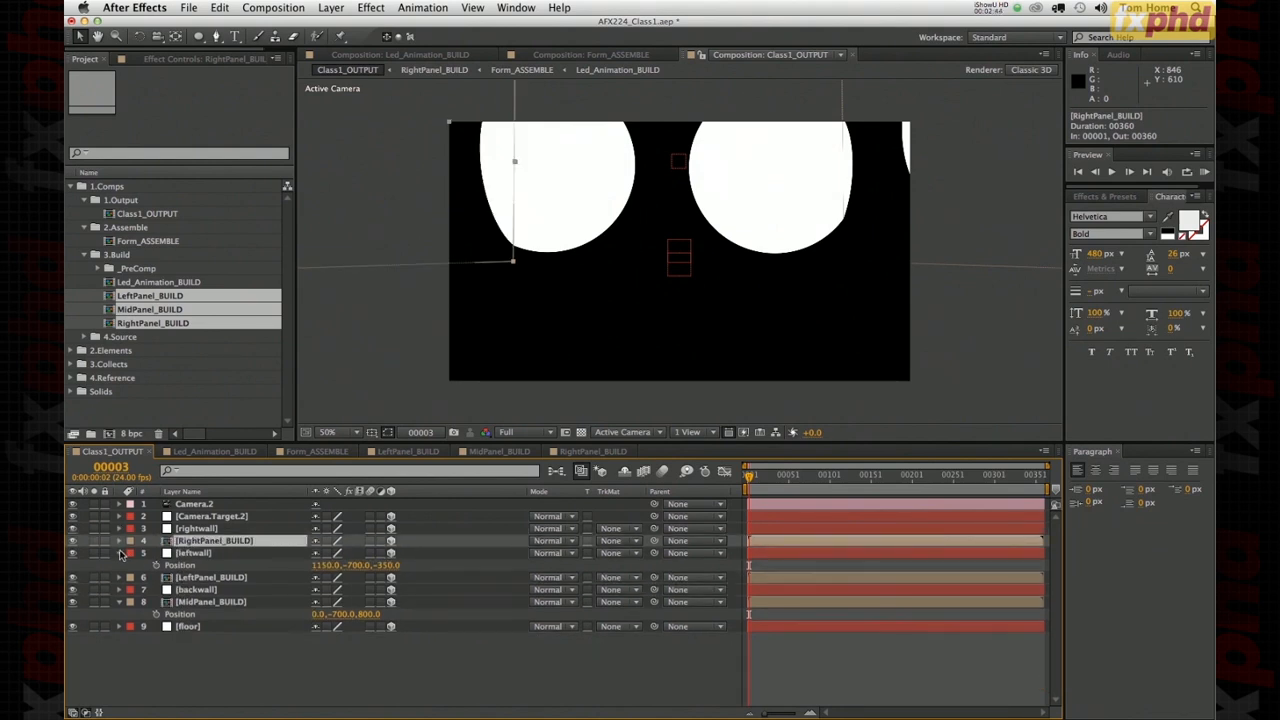
click(119, 553)
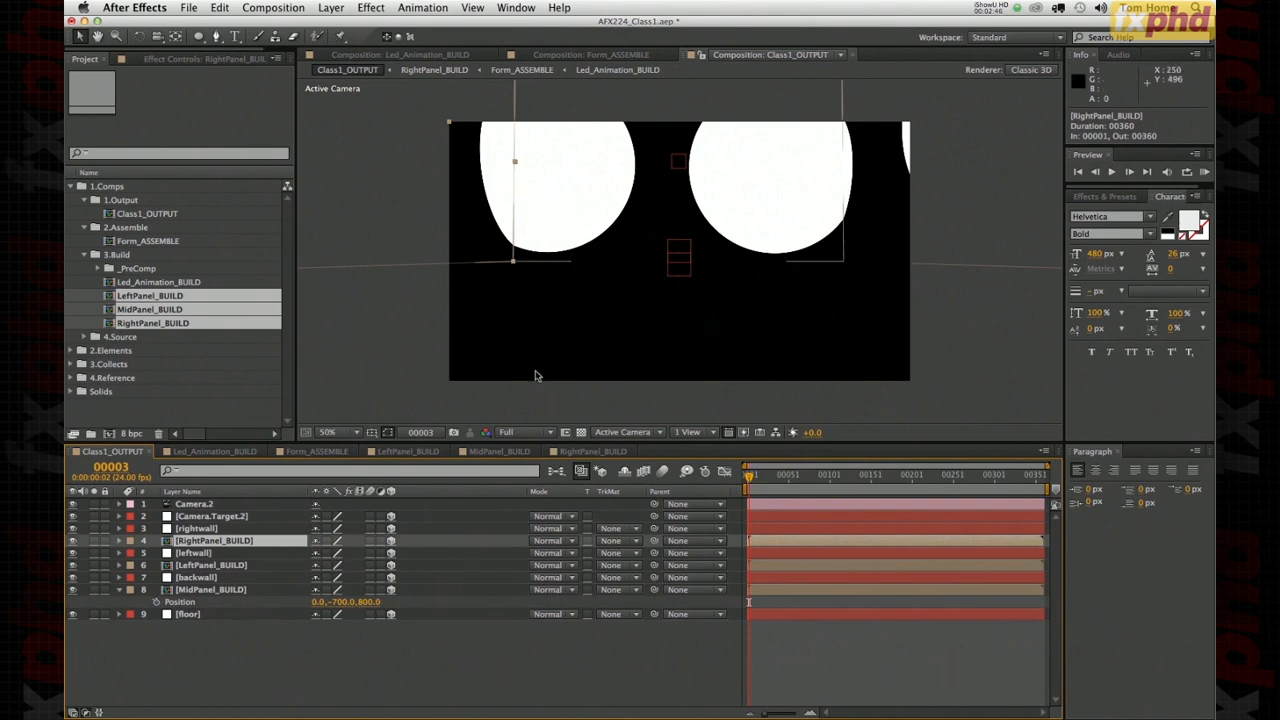
click(430, 661)
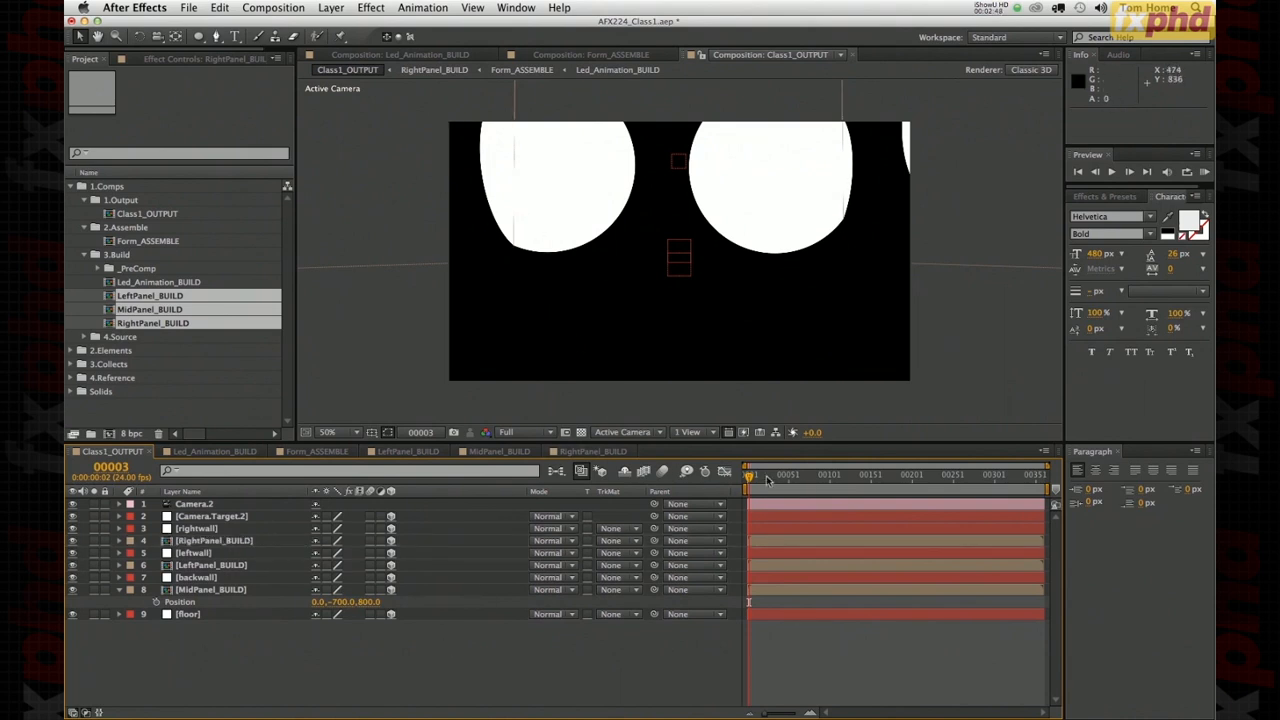
drag(767, 478, 845, 443)
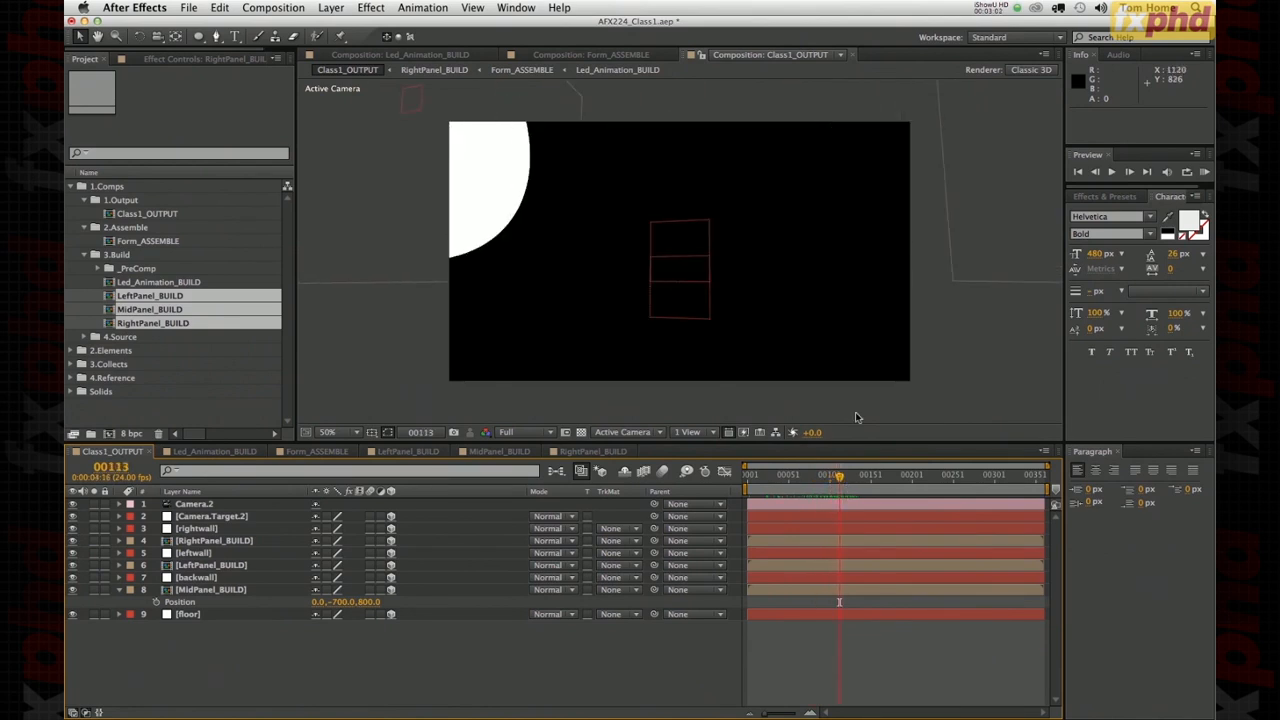
- Switch to Finder, open Class1_EXAMPLE.mov from Class_1's Renders folder and scrub through the LED wall reference
mouse_move(1211, 98)
click(1203, 51)
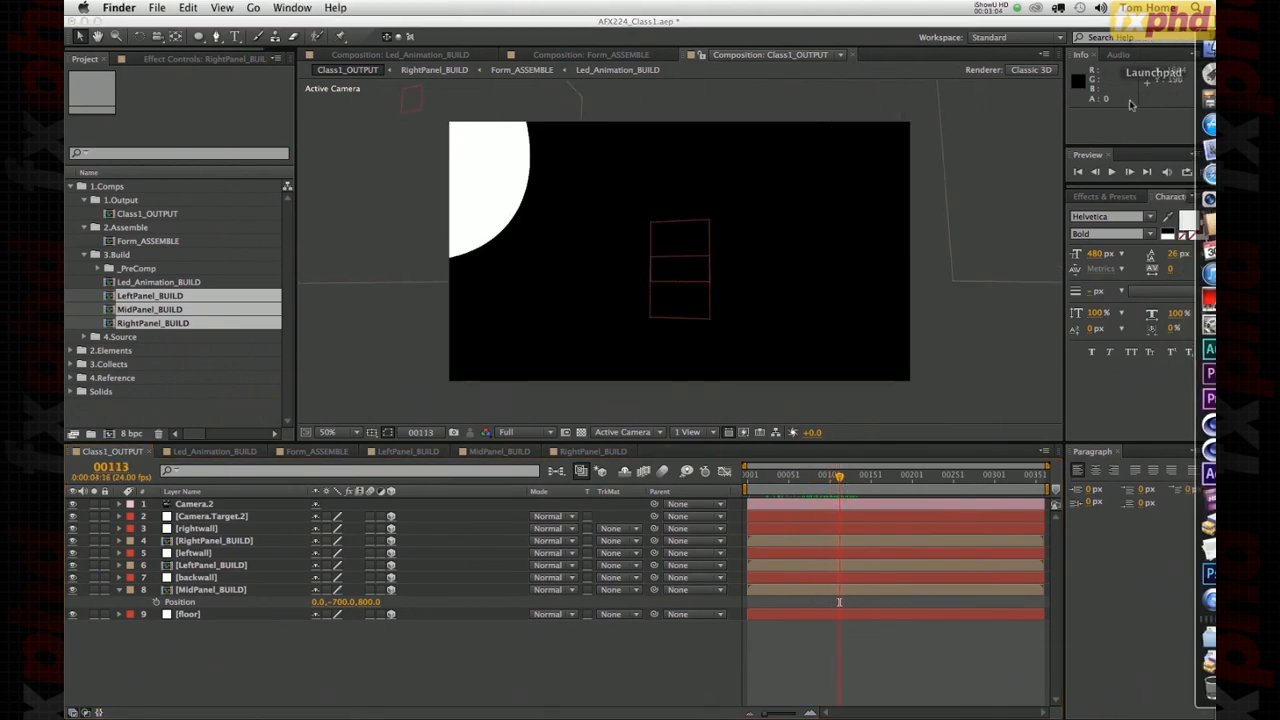
click(321, 239)
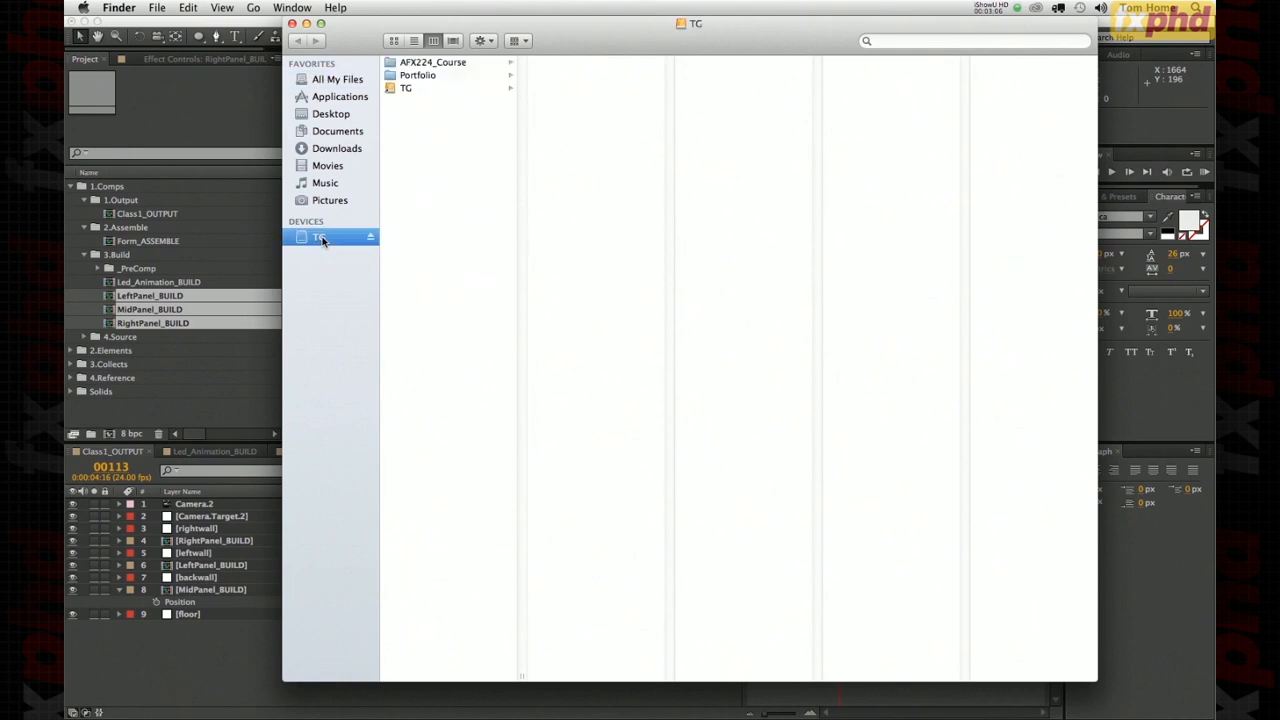
click(428, 63)
click(565, 114)
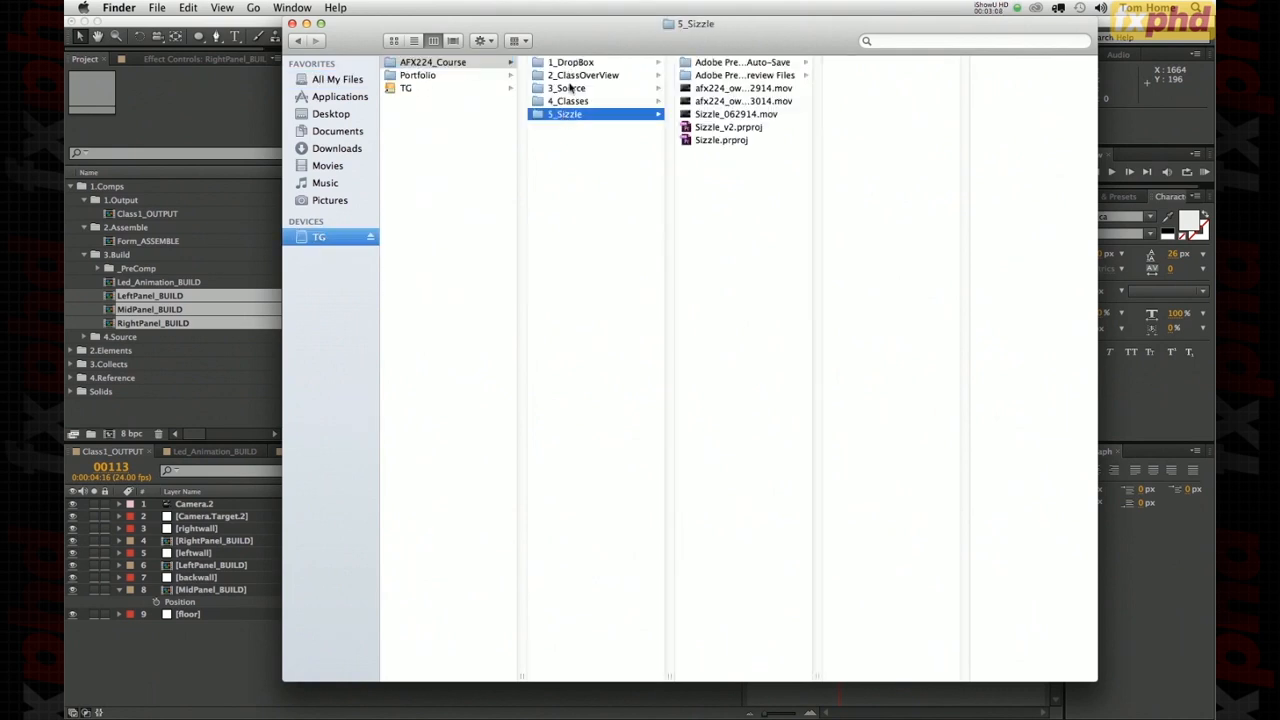
click(567, 101)
click(700, 63)
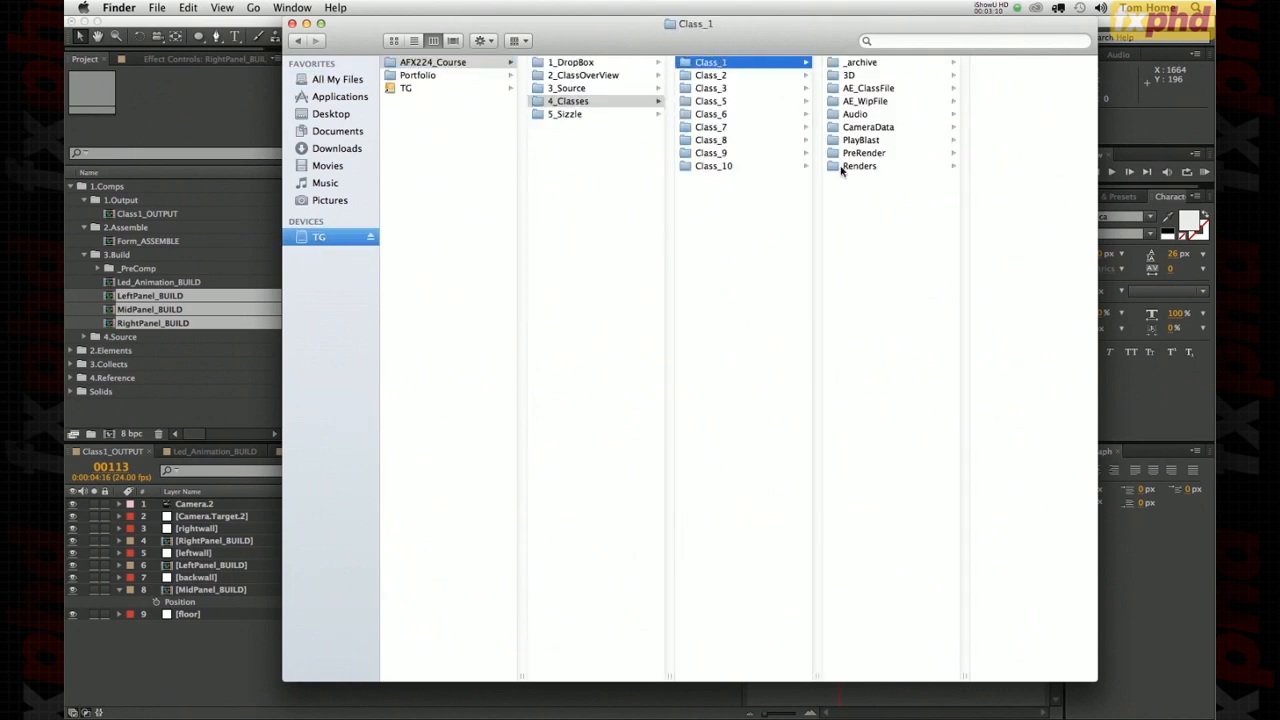
click(840, 166)
double_click(958, 64)
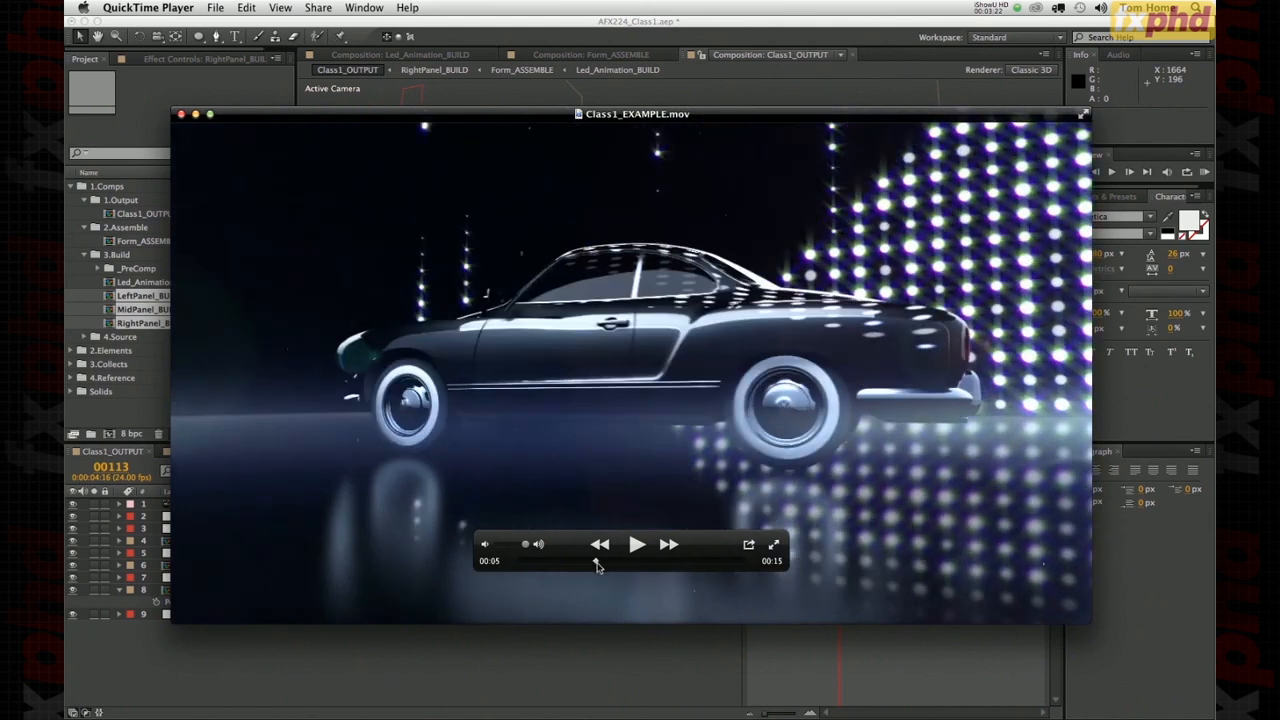
drag(597, 562, 612, 571)
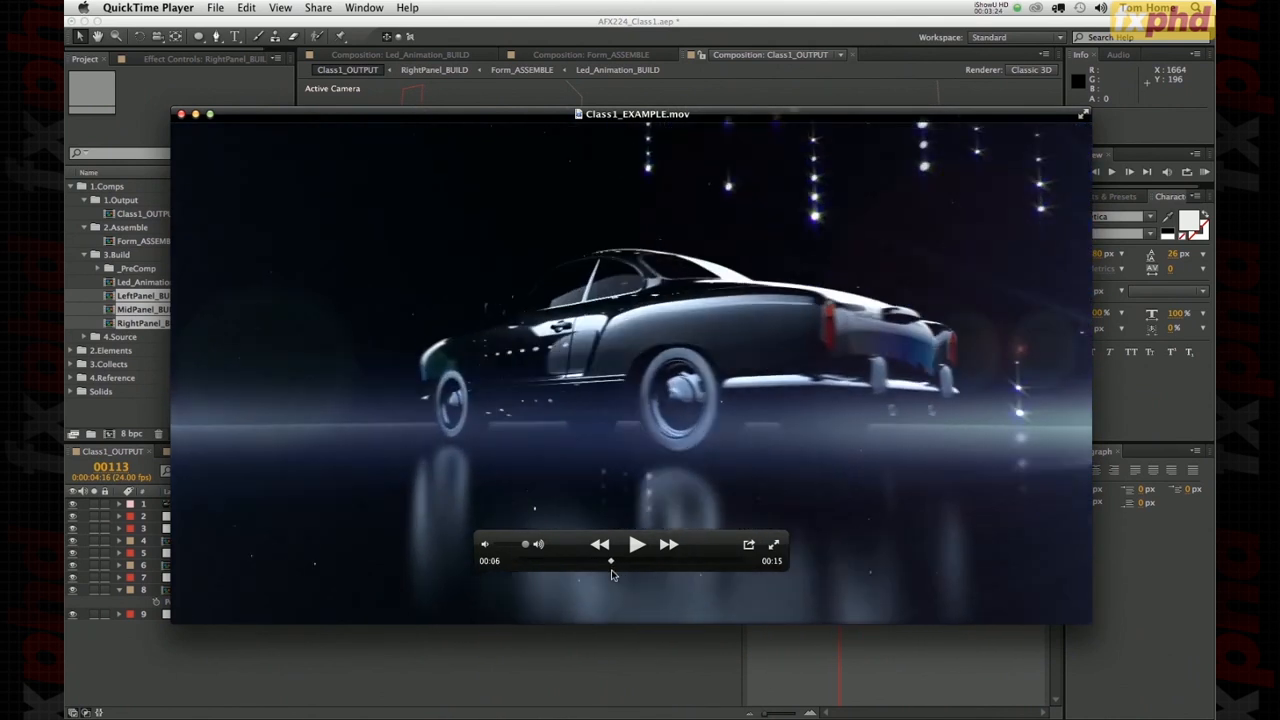
click(426, 704)
- At frame 61, open the Form_ASSEMBLE composition and hide its Led_Animation_BUILD layer
mouse_move(806, 479)
mouse_down()
mouse_move(836, 482)
mouse_move(797, 476)
mouse_up()
key(space)
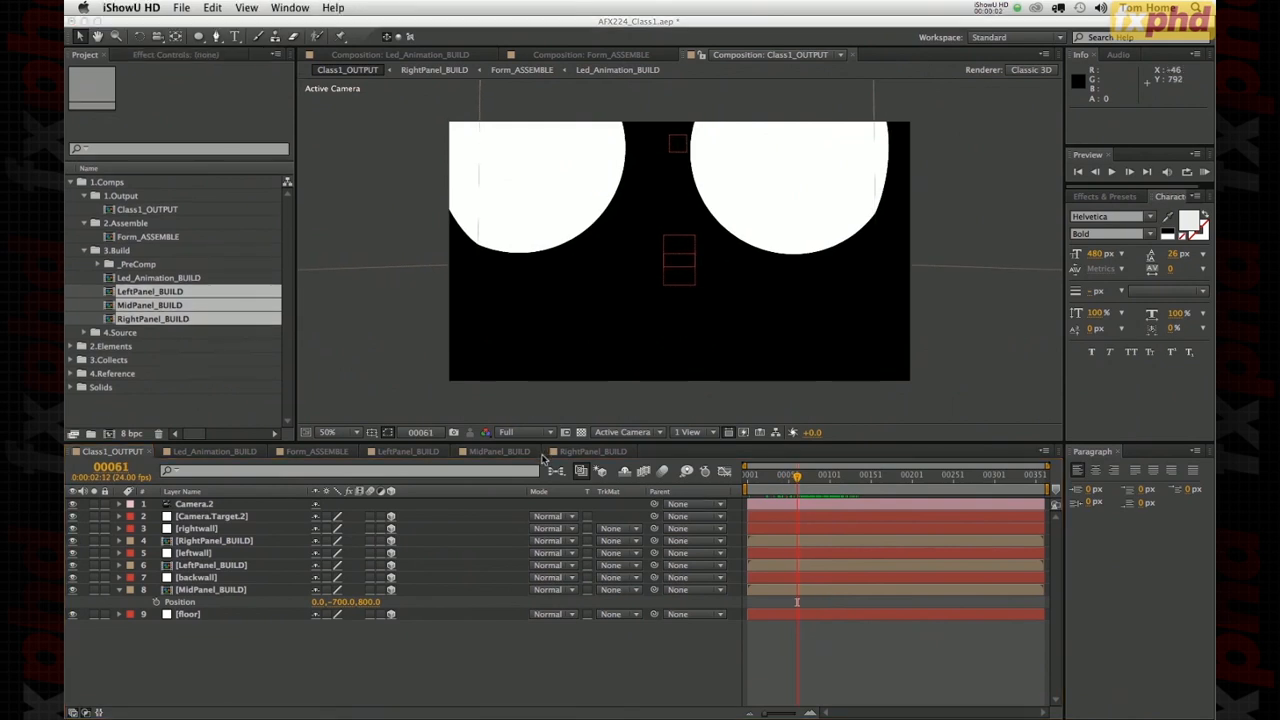
click(106, 267)
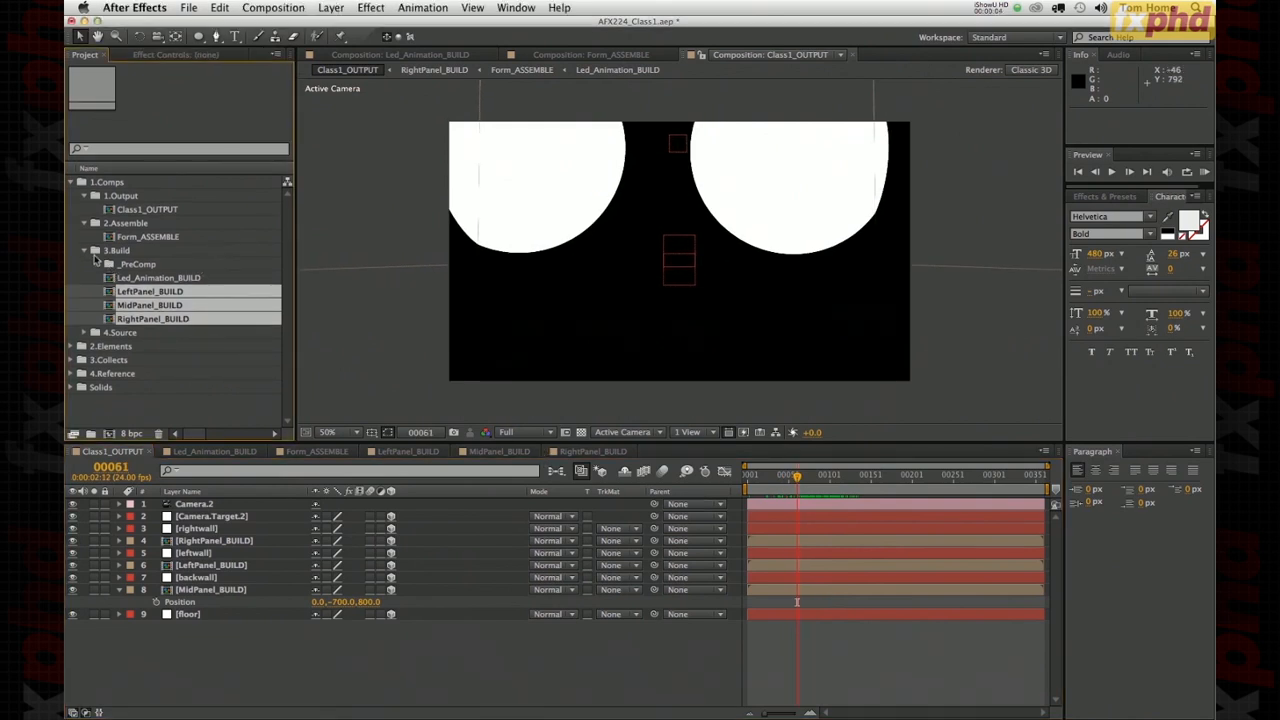
click(84, 250)
double_click(114, 240)
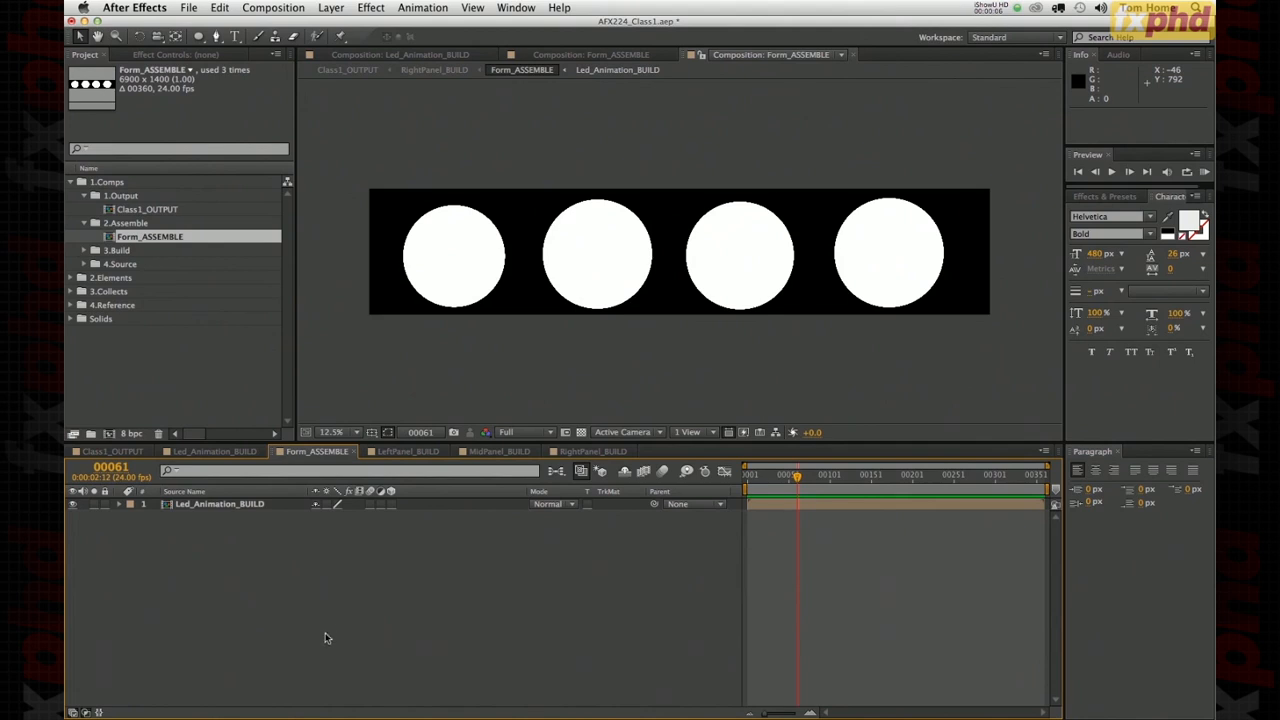
click(72, 504)
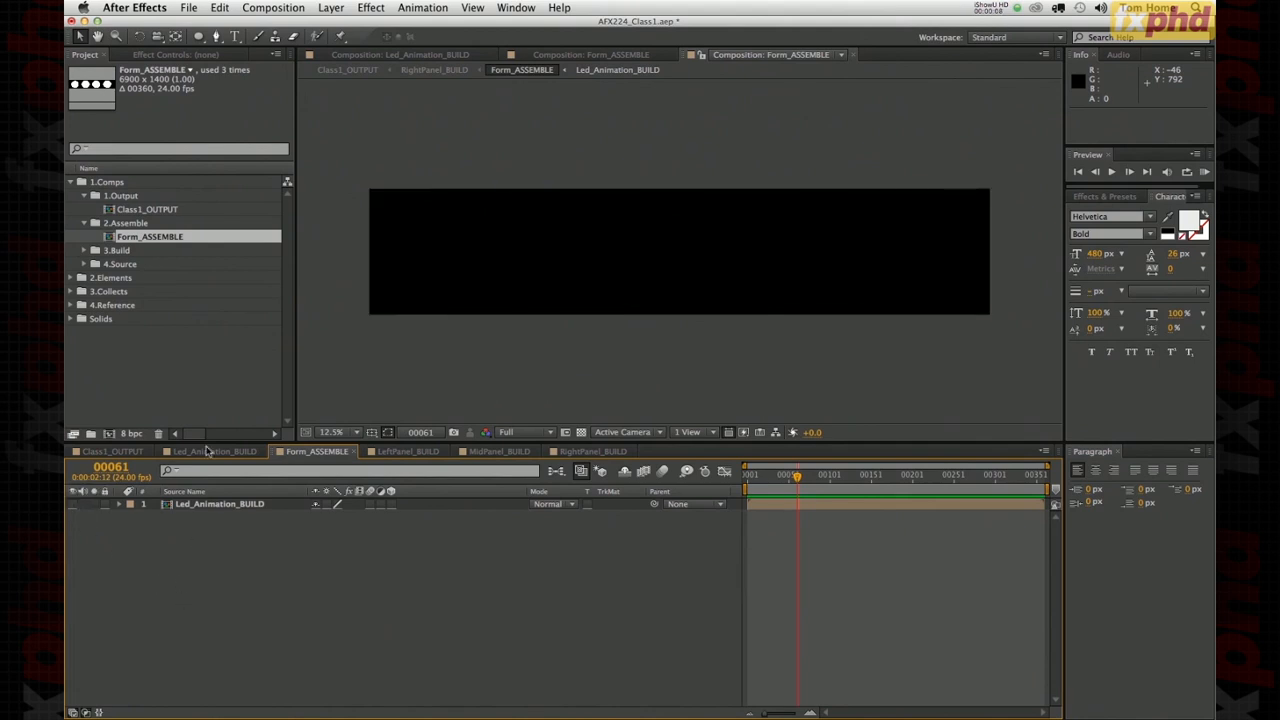
- Create a black solid named Form in Form_ASSEMBLE and apply the Trapcode Form effect to it
click(331, 7)
mouse_move(493, 26)
click(528, 42)
text(Form)
key(Return)
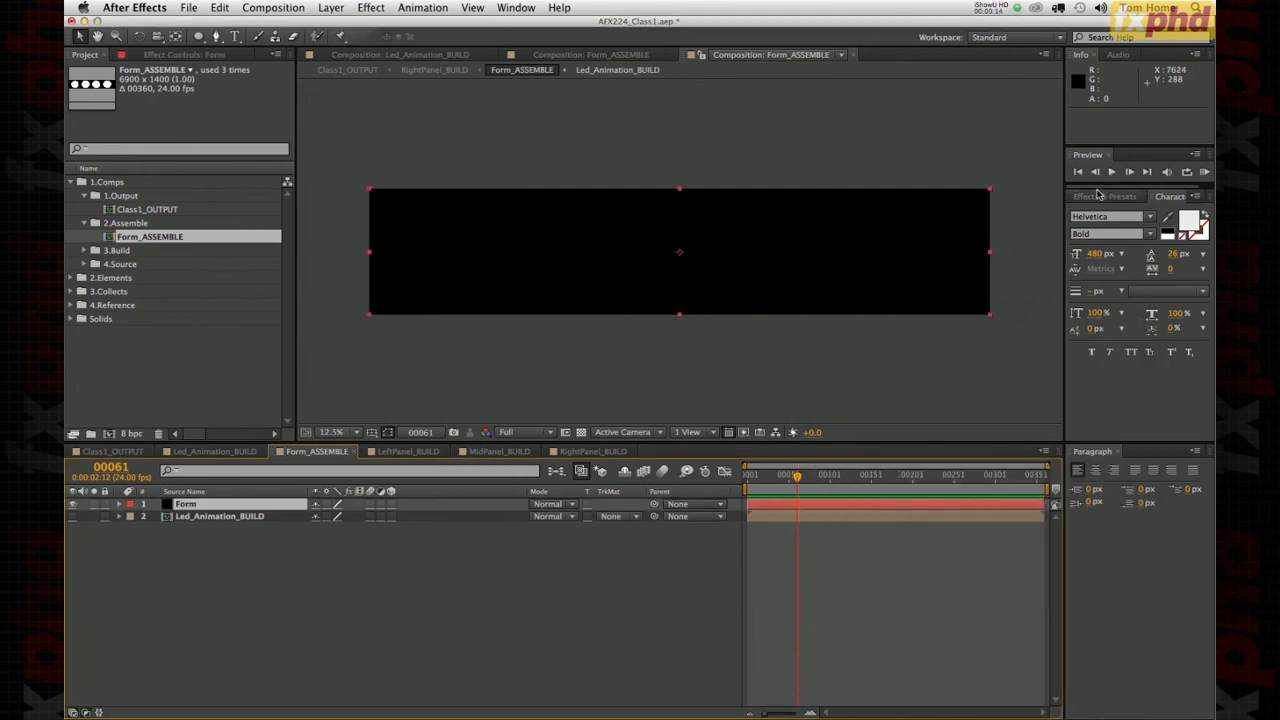
click(1100, 196)
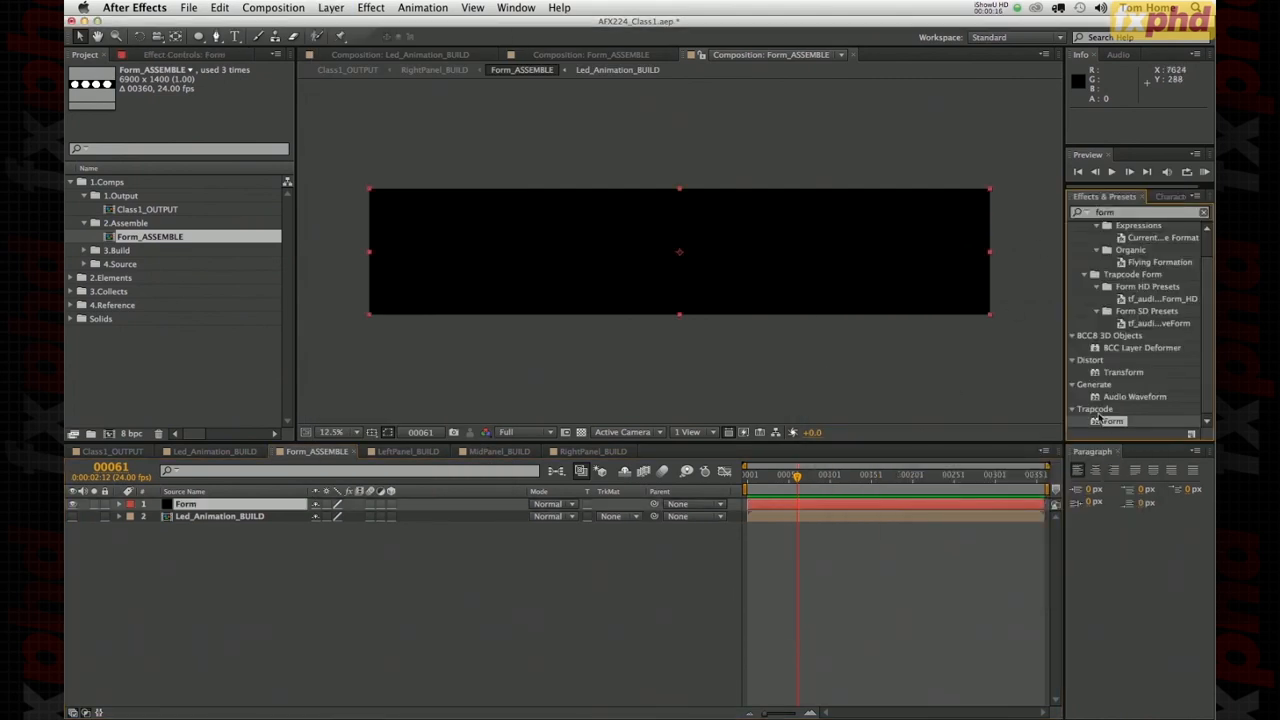
drag(1095, 423, 194, 506)
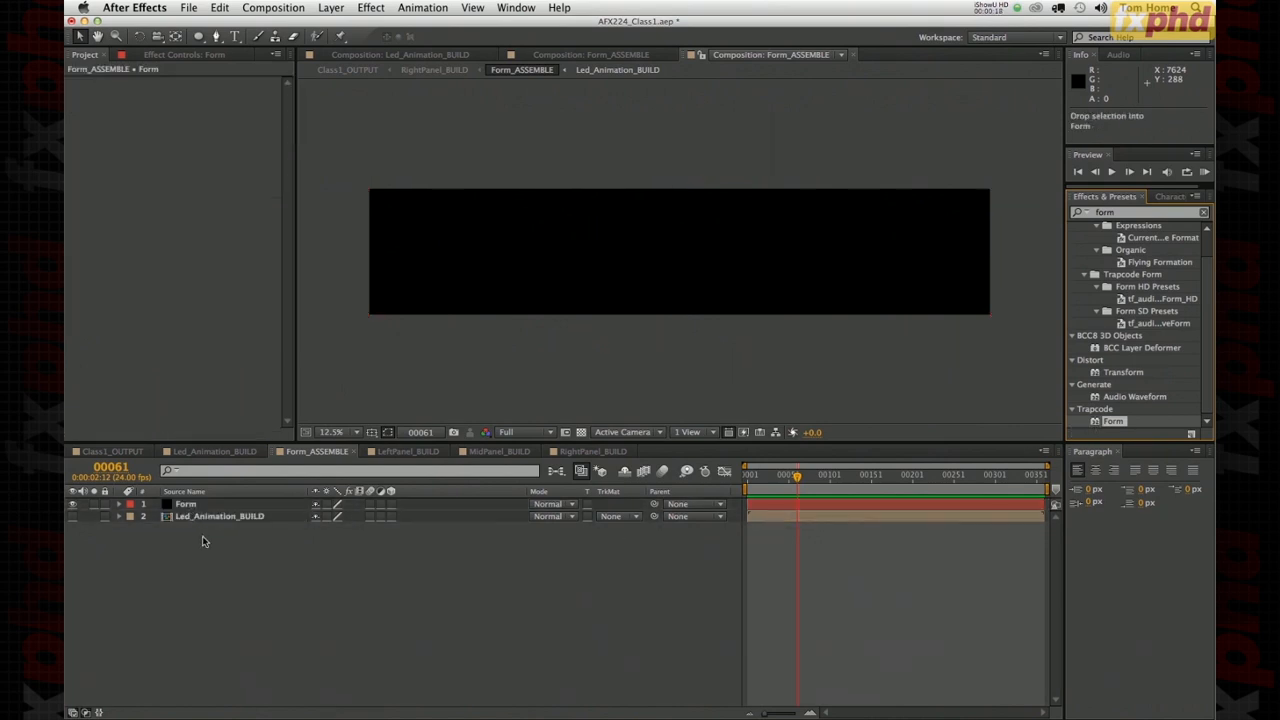
- Enlarge the composition view, set its magnification to Fit up to 100%, and expand the Form effect's Base Form settings
click(397, 358)
click(330, 432)
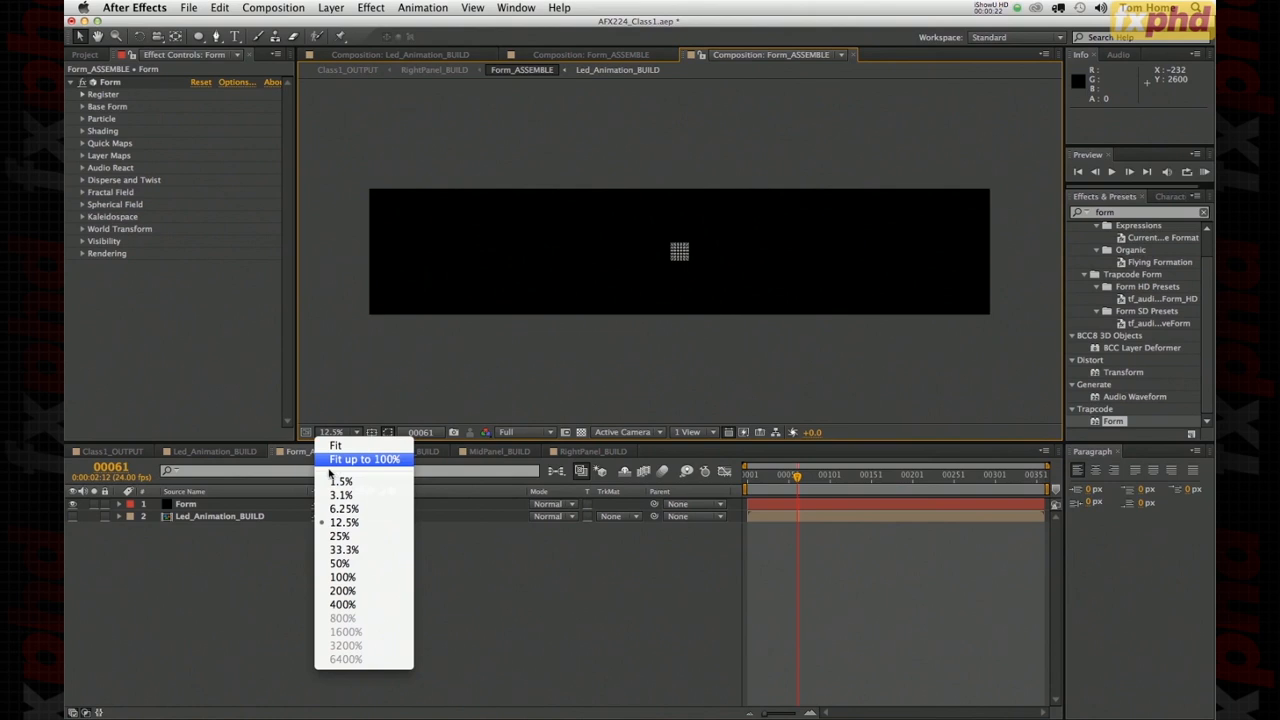
click(331, 461)
drag(522, 441, 486, 523)
click(190, 340)
click(83, 107)
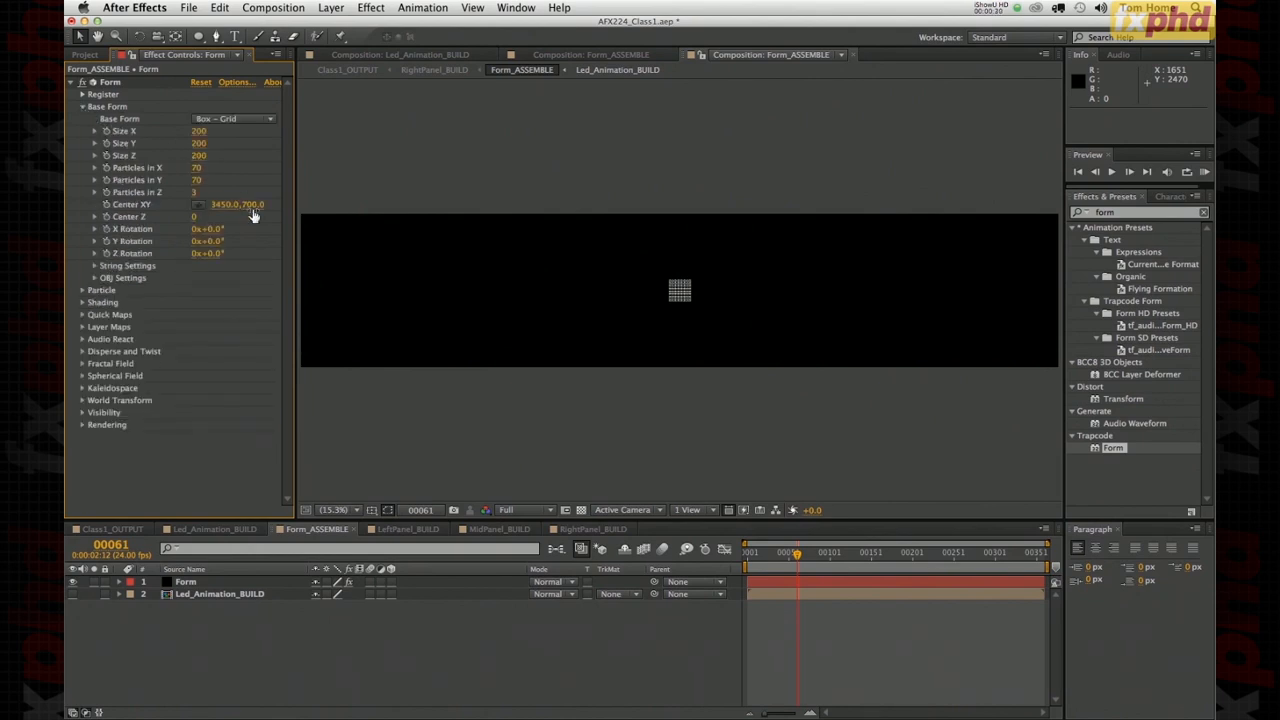
- Try Form's Size X at 6900 and 2000, and check the composition's dimensions in its settings
click(199, 131)
text(6900)
key(Return)
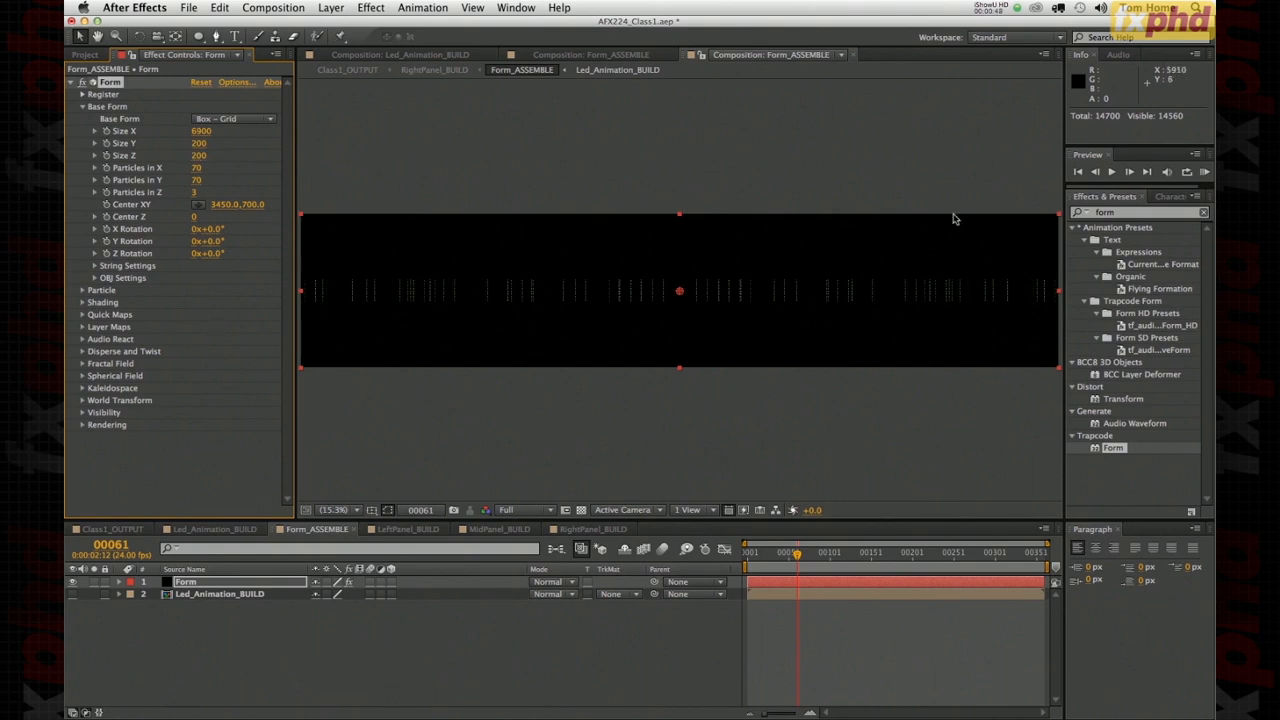
click(201, 131)
text(2000)
key(Return)
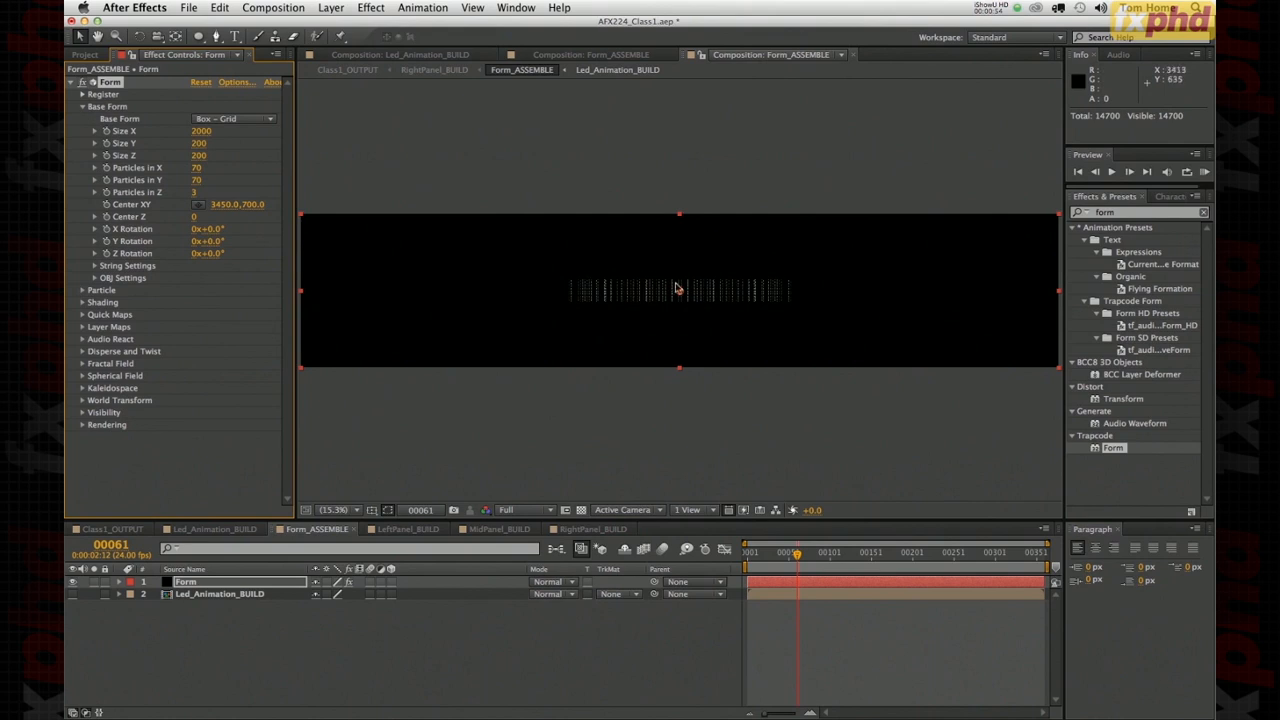
key(super+k)
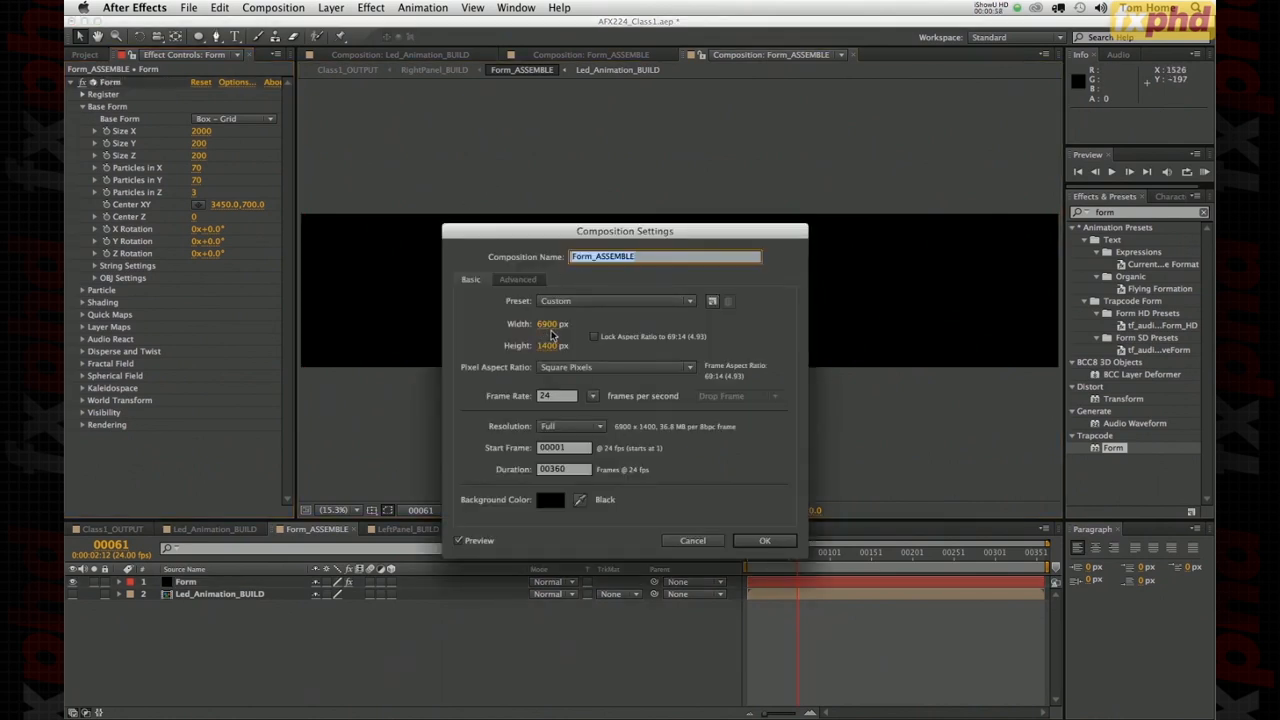
click(762, 542)
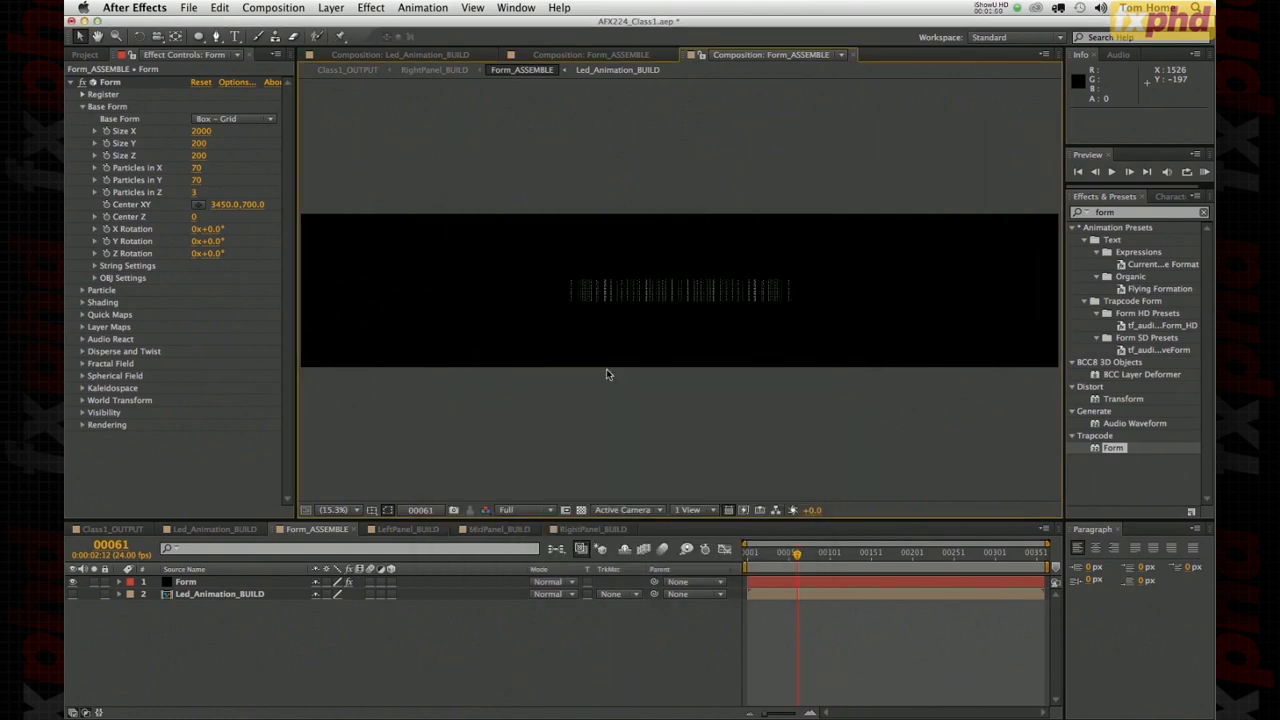
- Set the Form grid's Size X to 6900 and Size Y to 1400
click(200, 131)
text(6900)
key(Tab)
text(14)
key(Return)
key(KP_Enter)
click(212, 144)
text(1400)
key(Return)
- Close the Form layer viewer and narrow the effect settings area to give the composition view more room
drag(415, 134, 500, 131)
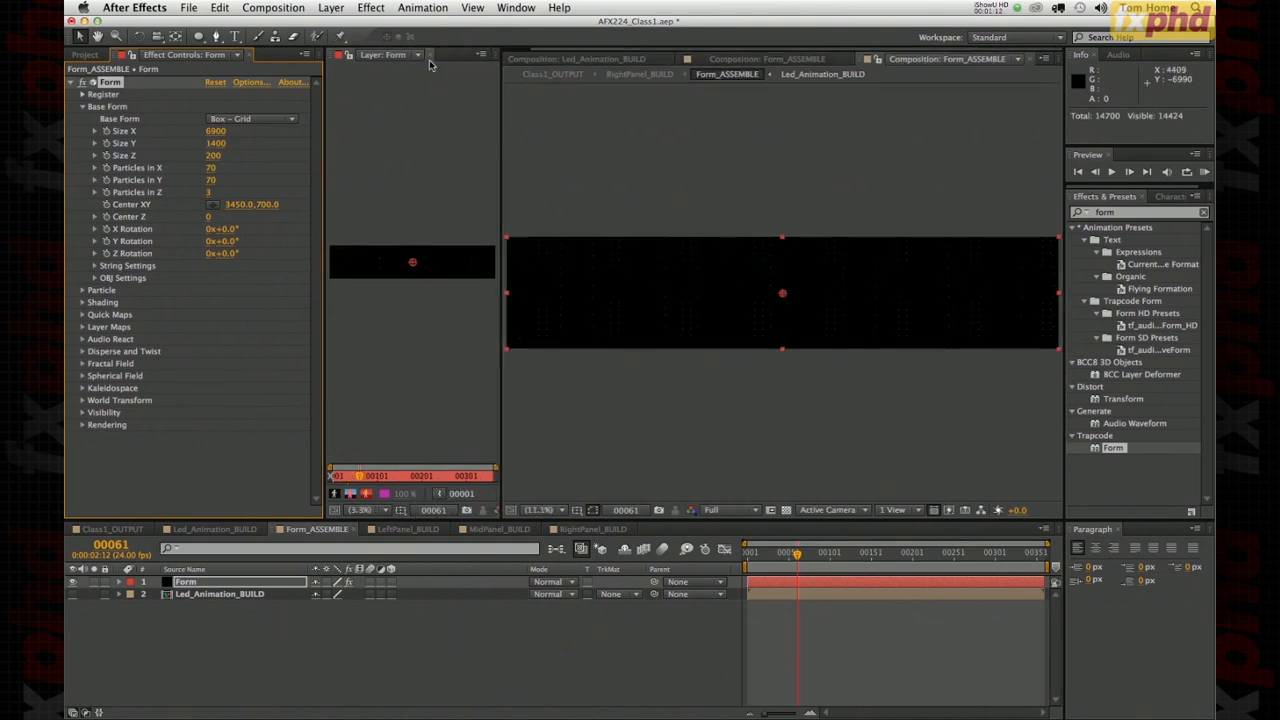
click(429, 56)
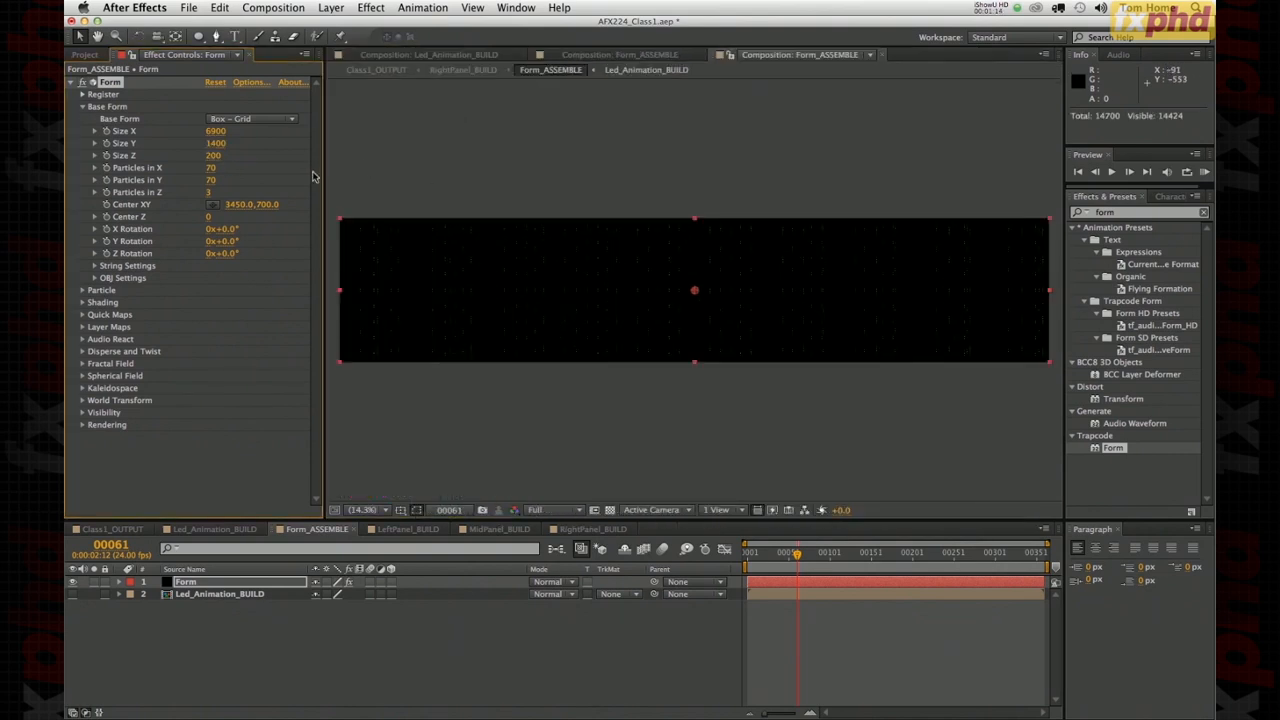
drag(320, 168, 300, 168)
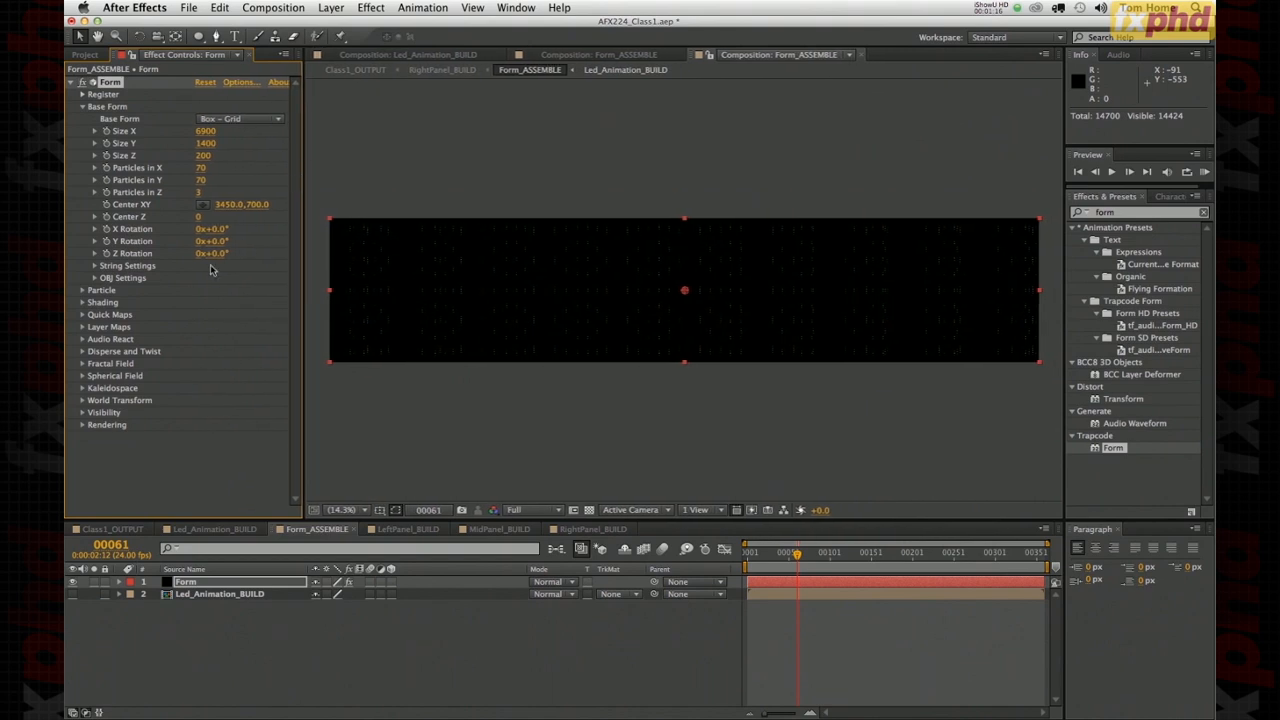
- Expand the Particle settings and raise the Form particles' Size to 5
click(82, 291)
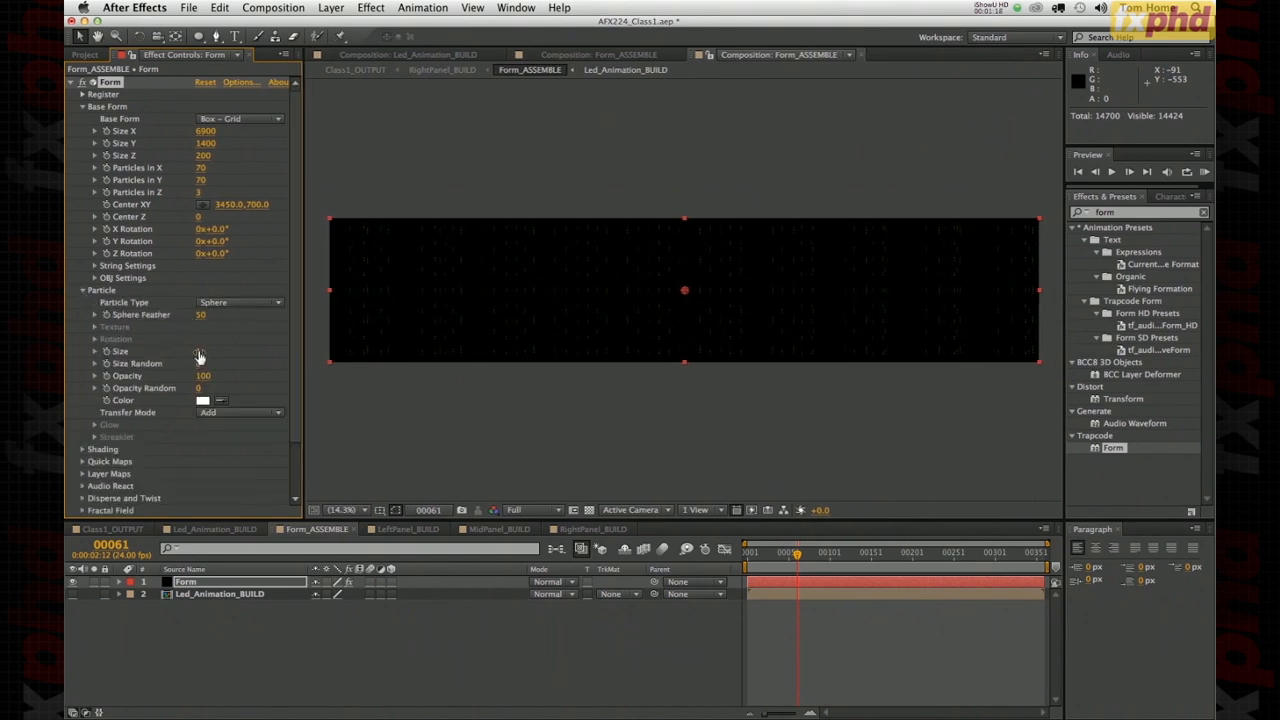
click(198, 352)
text(3)
key(Return)
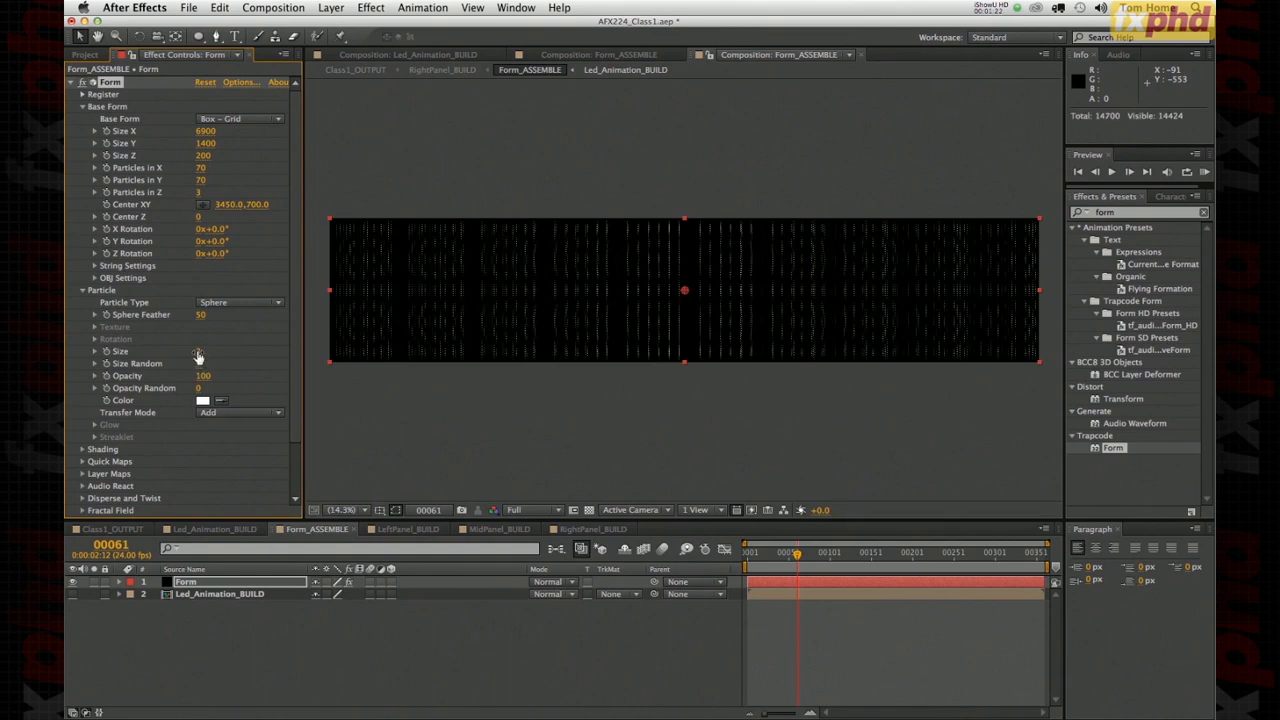
click(198, 353)
text(5)
key(Return)
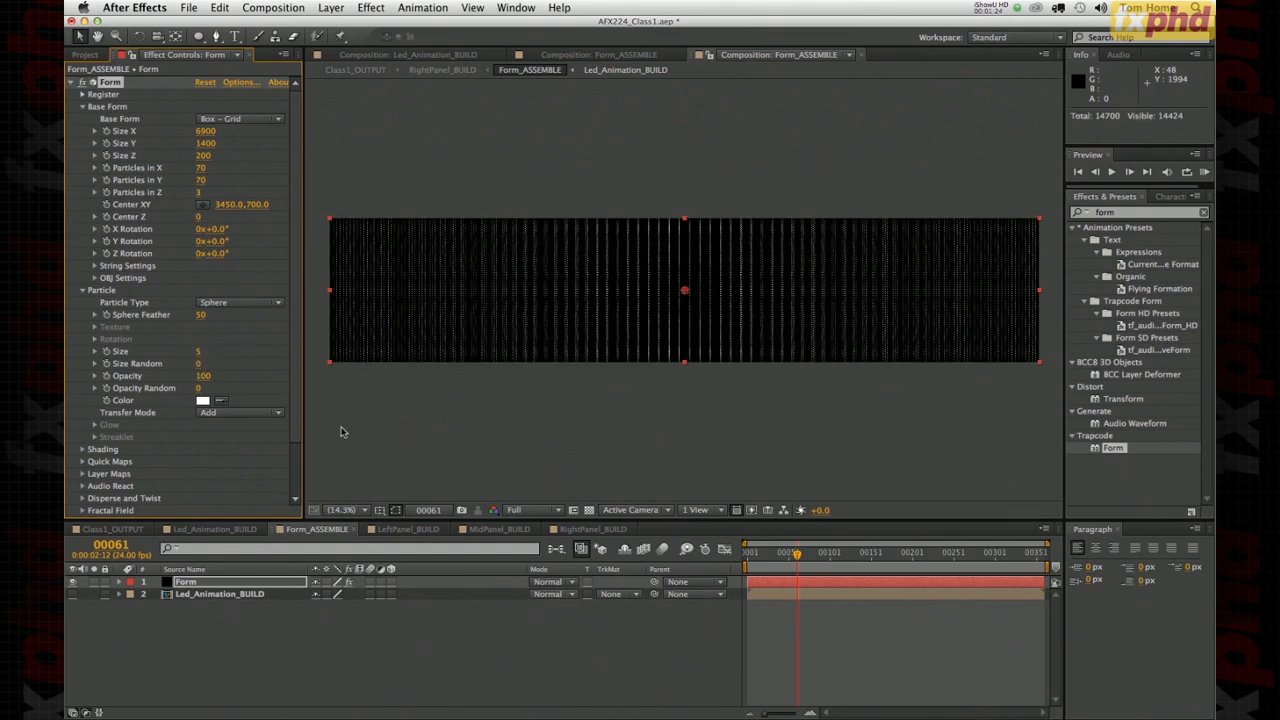
- Examine the particle grid up close for its spacing and depth, and fit the composition back in view
click(336, 434)
scroll(332, 428, up, 1)
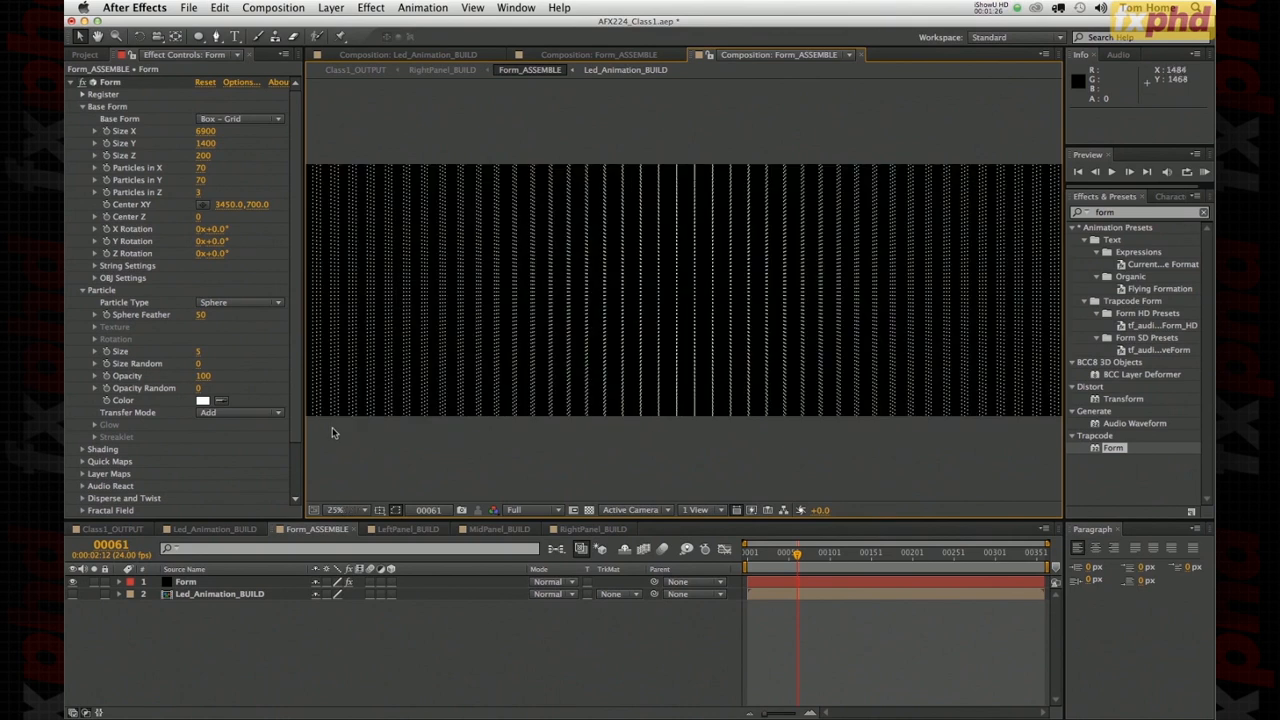
scroll(333, 426, down, 1)
scroll(334, 425, up, 1)
scroll(334, 425, up, 1)
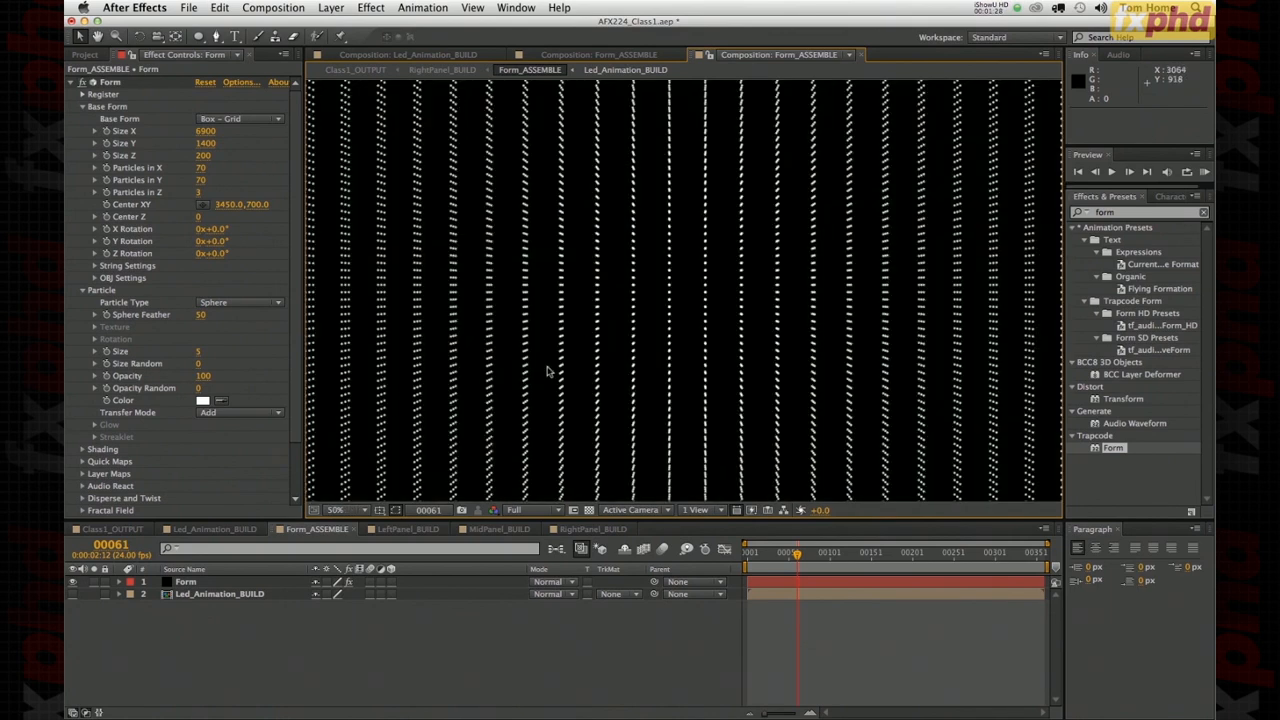
scroll(520, 345, down, 2)
scroll(452, 404, up, 1)
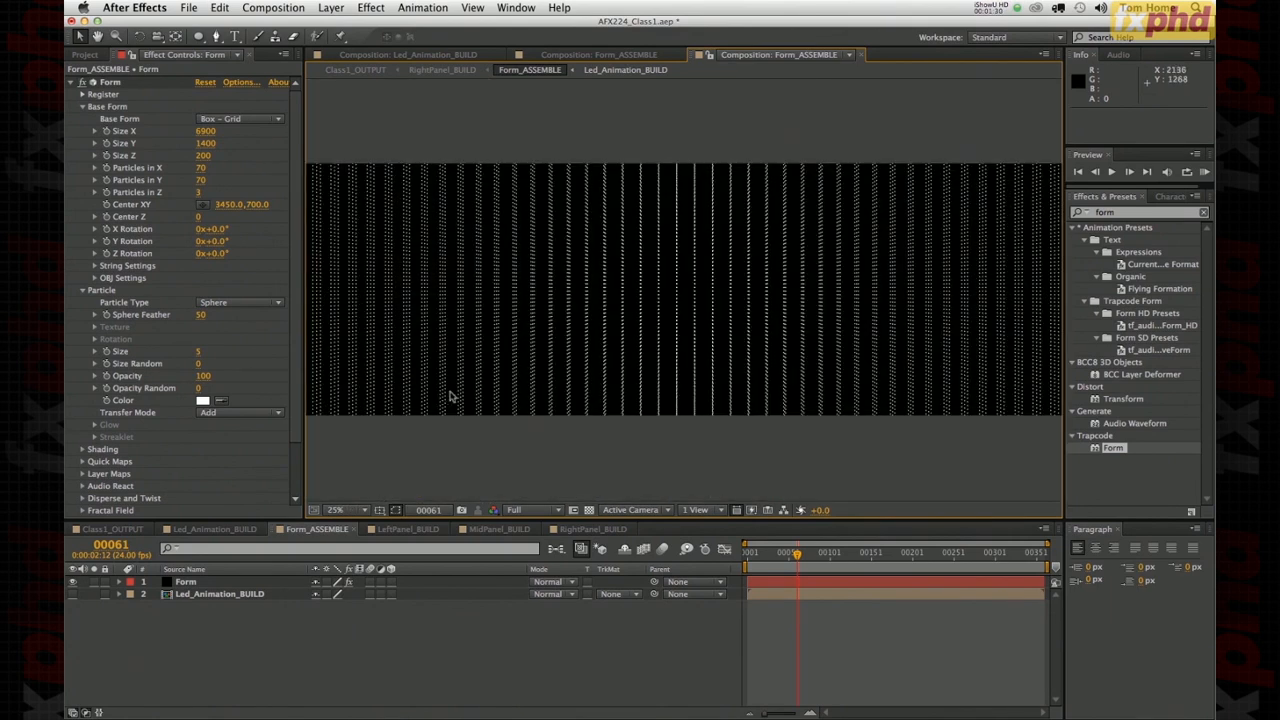
scroll(495, 390, down, 1)
click(343, 511)
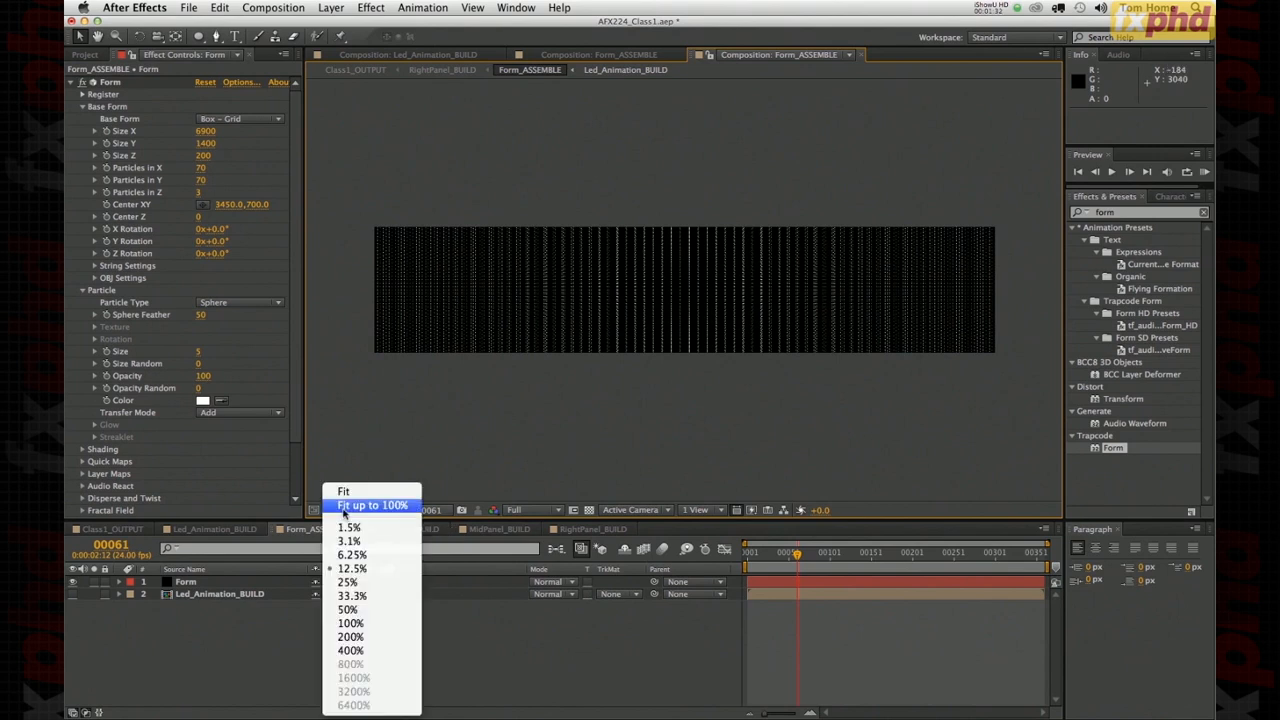
click(344, 506)
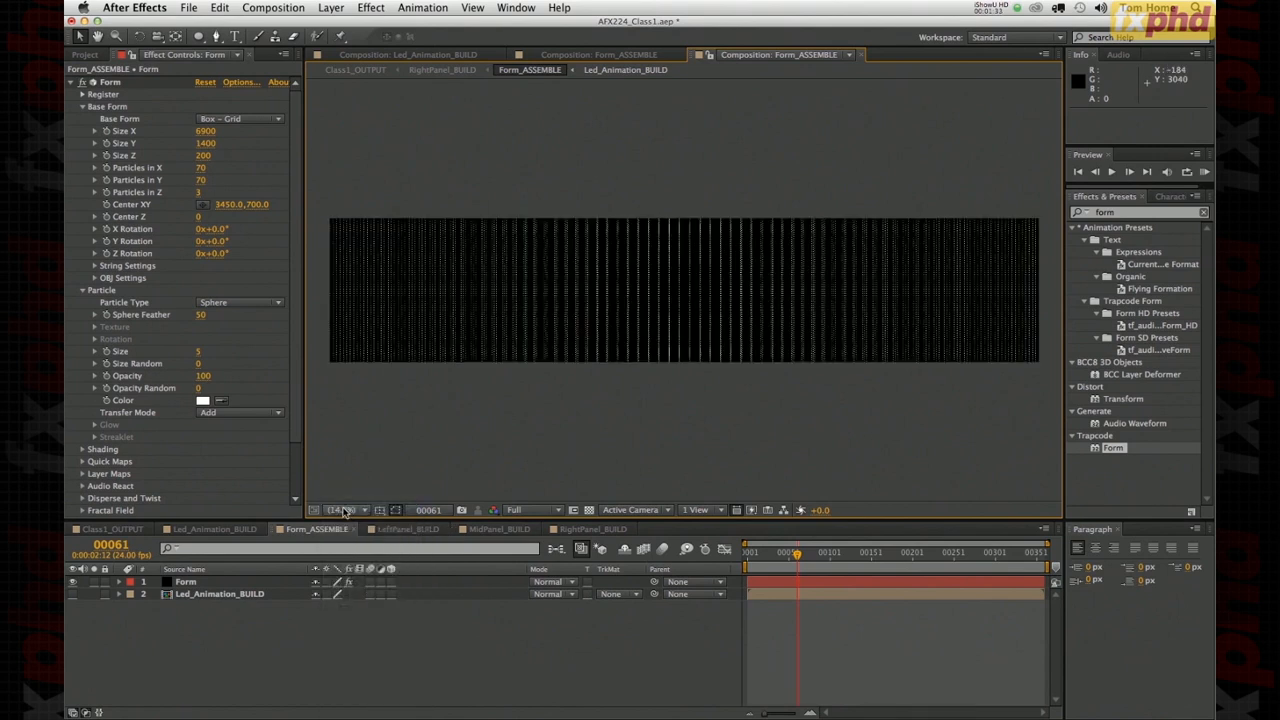
- Collapse the Particle settings and set the Form grid's Size Z to 1
click(83, 290)
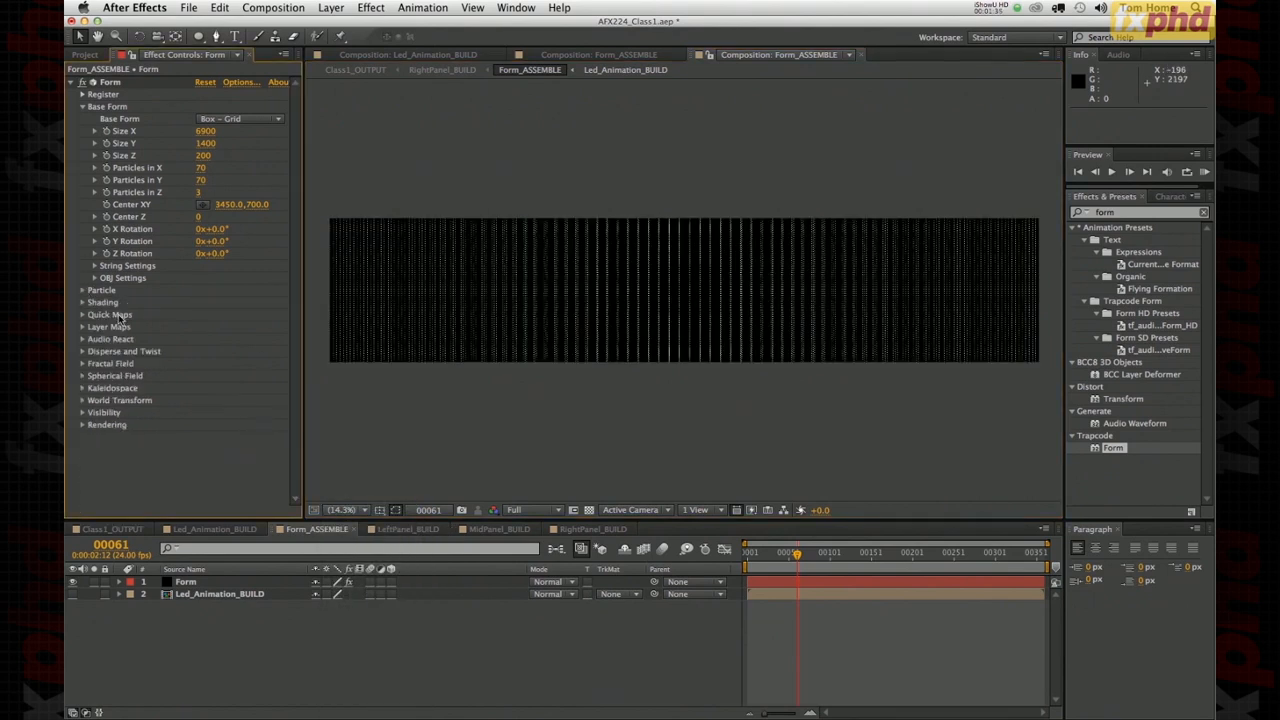
click(200, 157)
text(1)
key(Return)
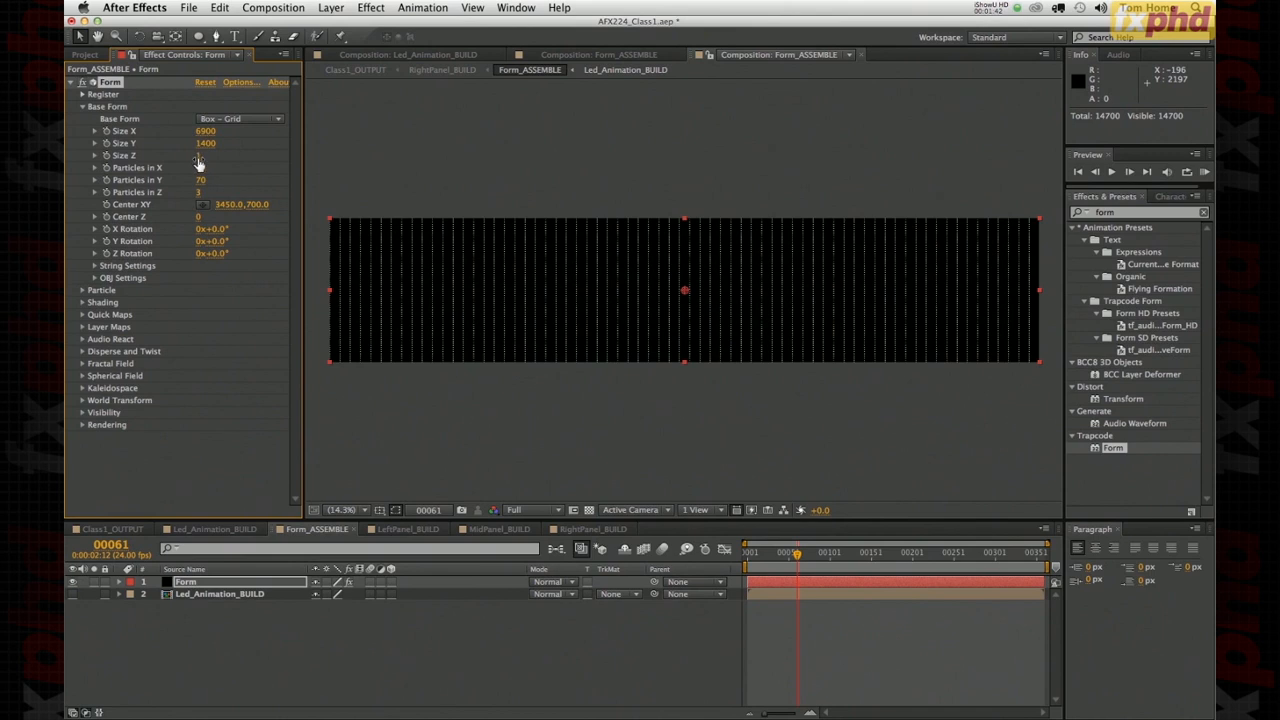
key(period)
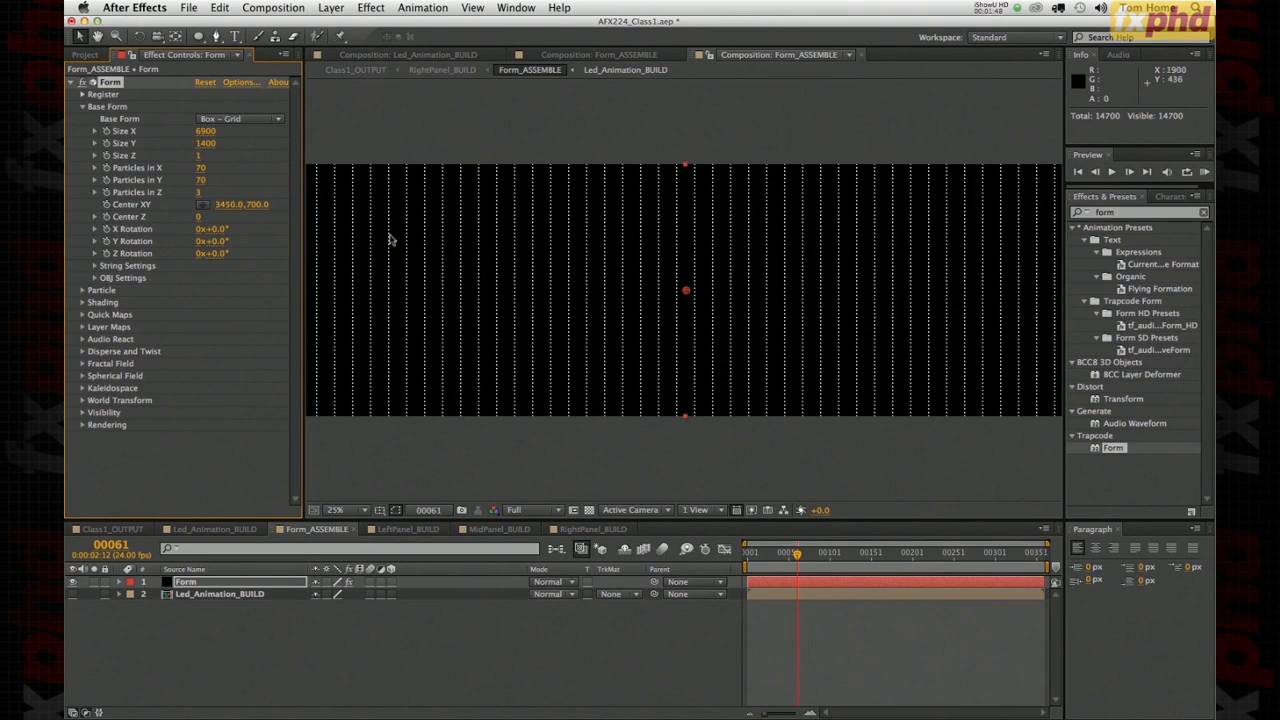
- Try Form's Size Z at 10 and 430 to compare the grid's depth, and return it to 1
click(200, 156)
text(10)
key(Return)
key(comma)
key(period)
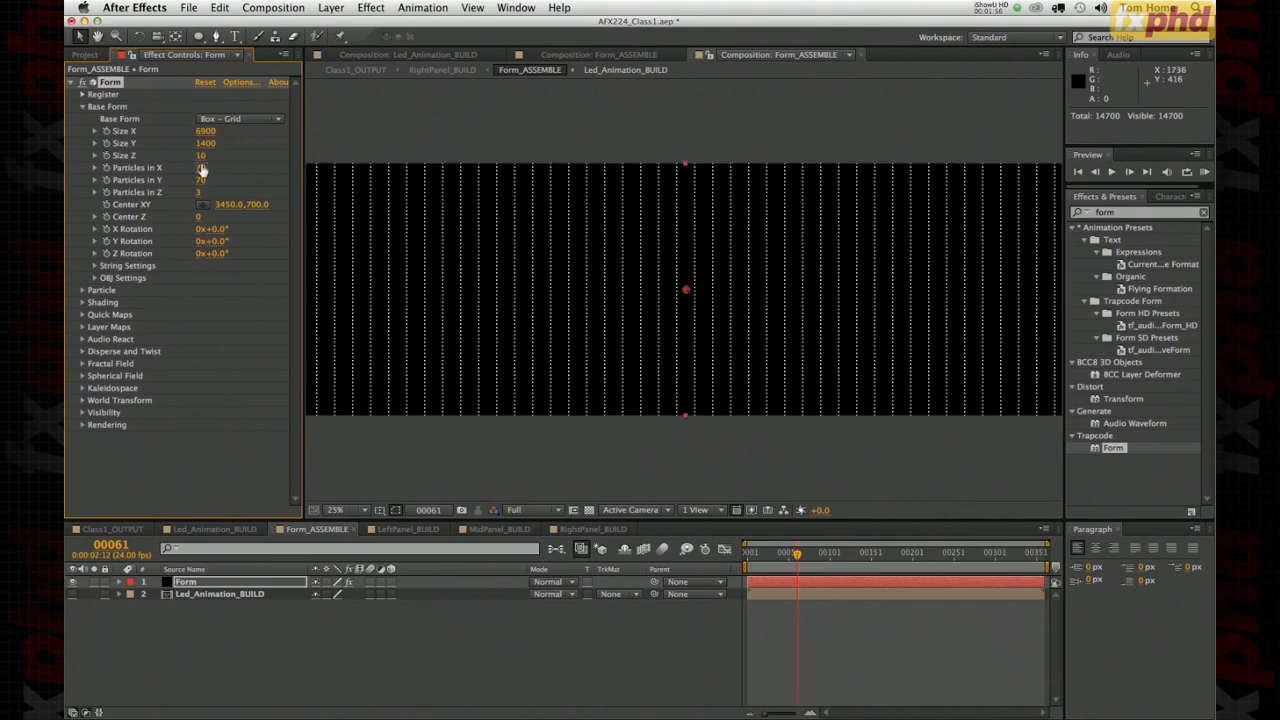
drag(199, 160, 420, 305)
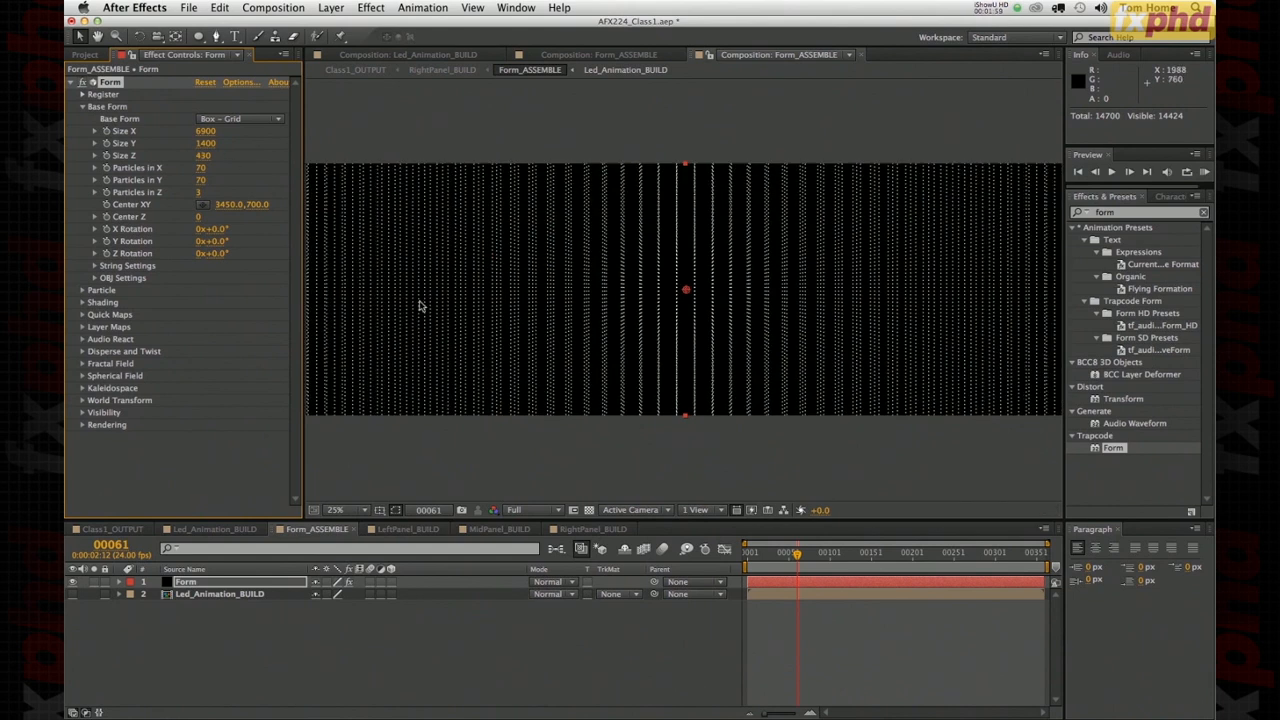
click(204, 156)
text(1)
key(Return)
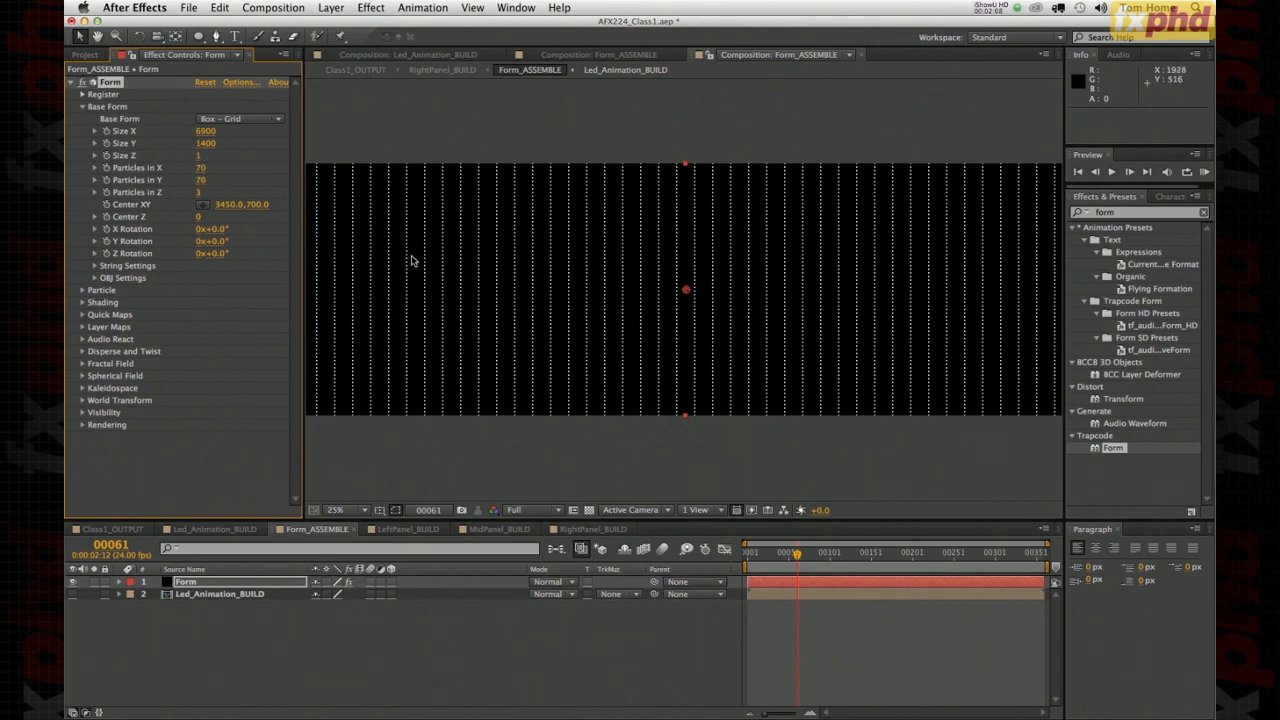
- Set Form's Particles in X to 124, Particles in Y to 27 and Particles in Z to 1
key(comma)
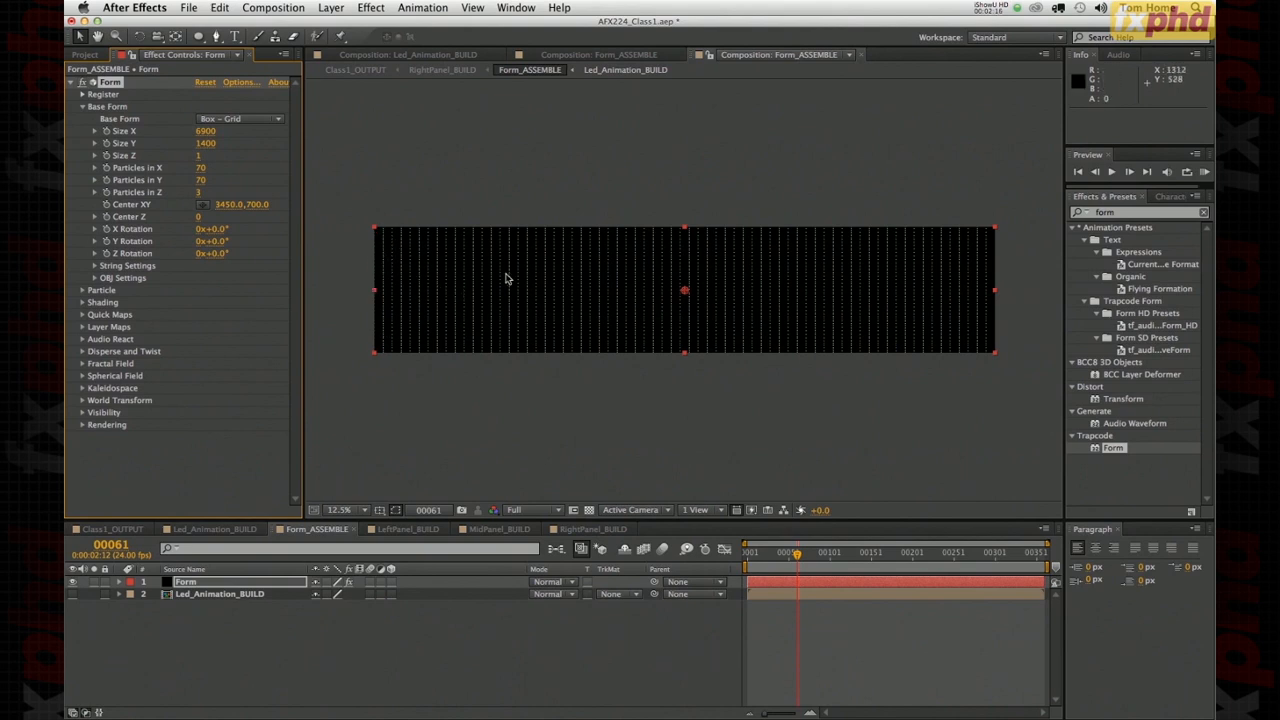
click(395, 185)
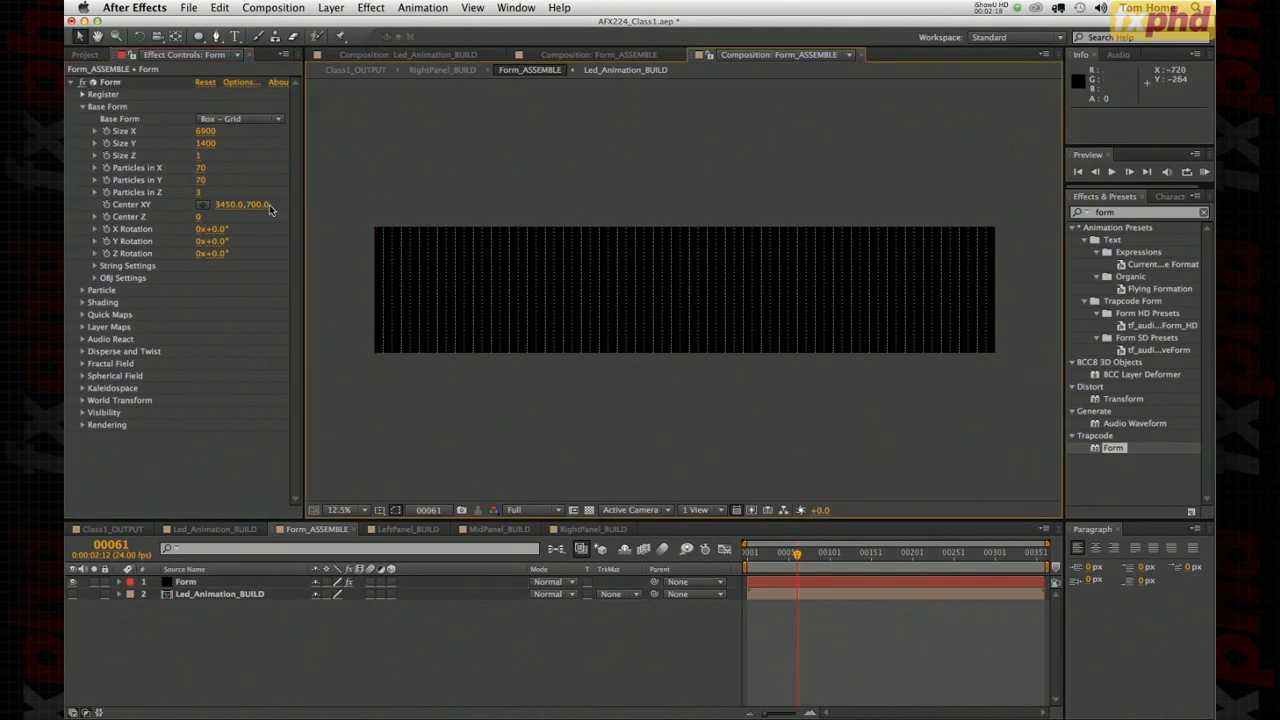
click(202, 168)
text(24)
key(Return)
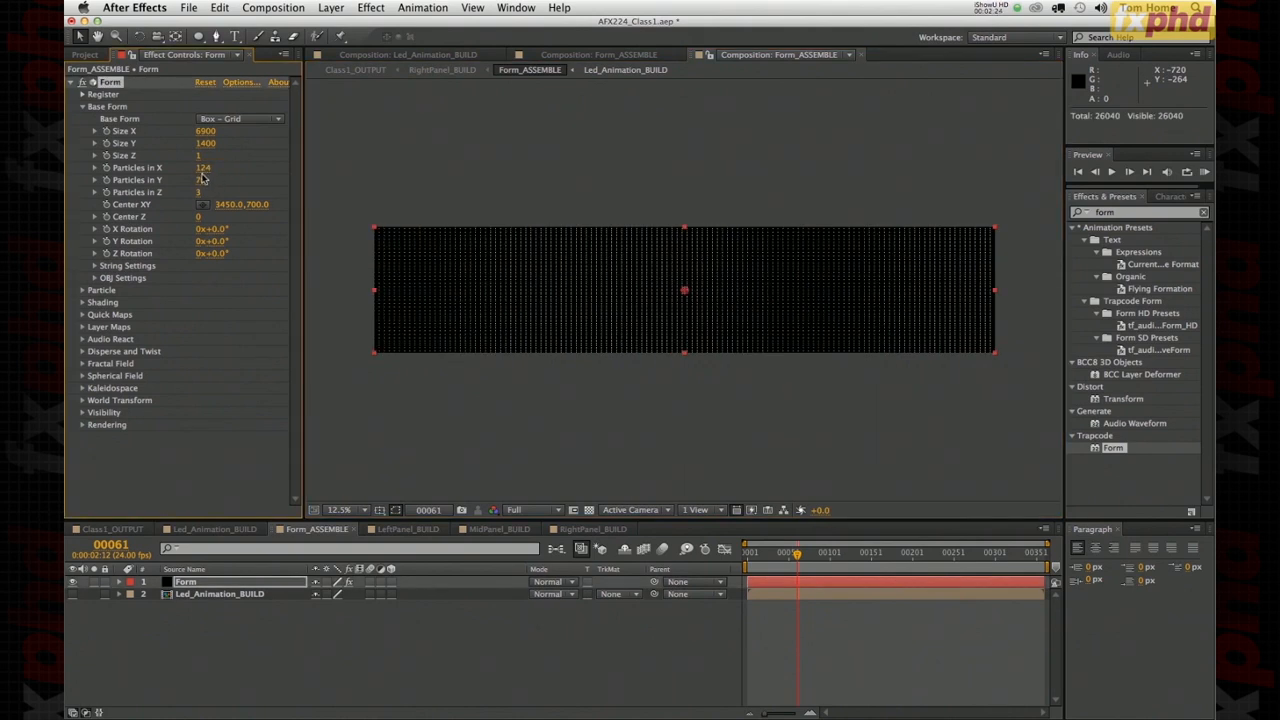
click(202, 180)
text(27)
key(Return)
click(199, 193)
text(1)
key(Return)
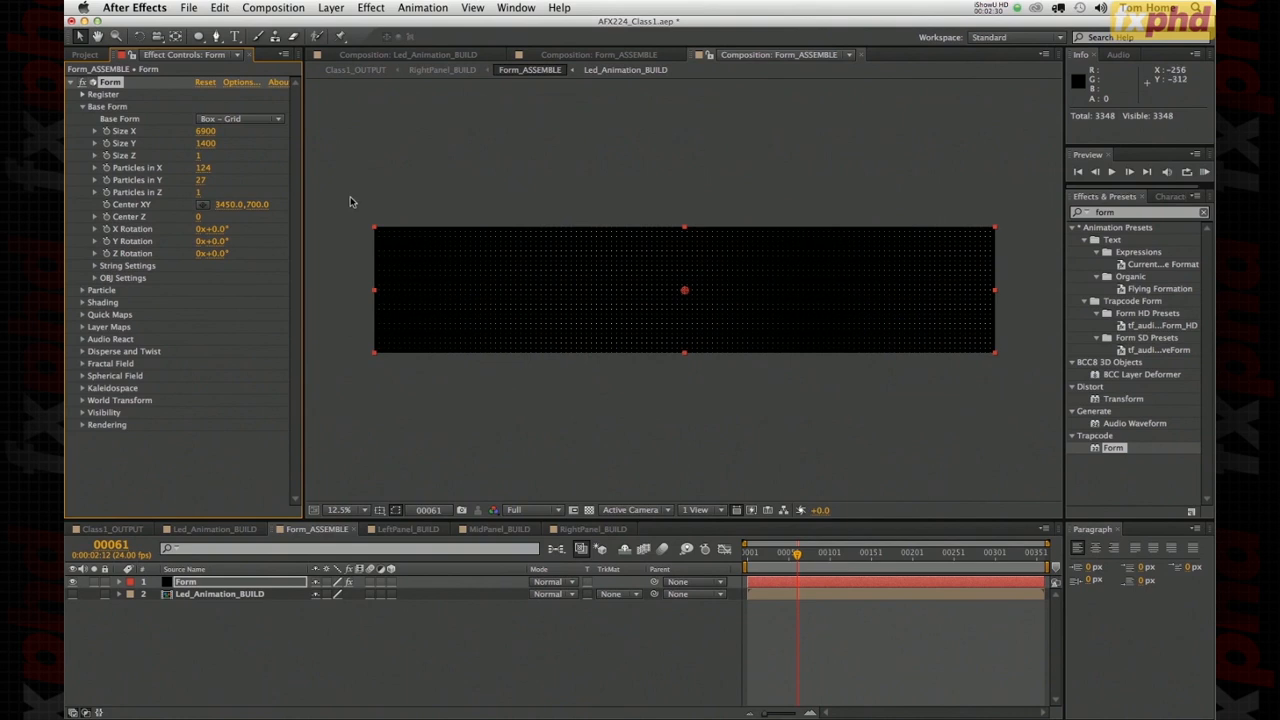
- Set the Form particles' Size to 18 and check the dots both up close and across the whole grid
scroll(420, 260, up, 2)
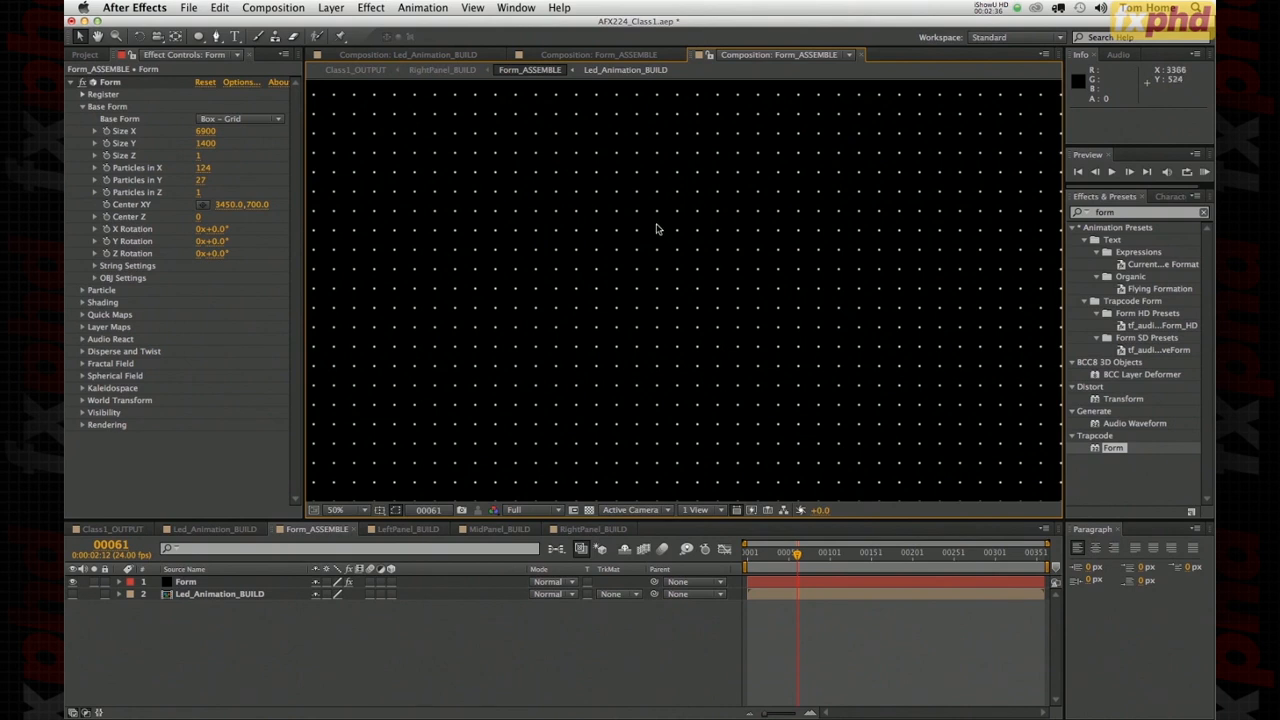
click(82, 290)
click(198, 351)
text(18)
key(Return)
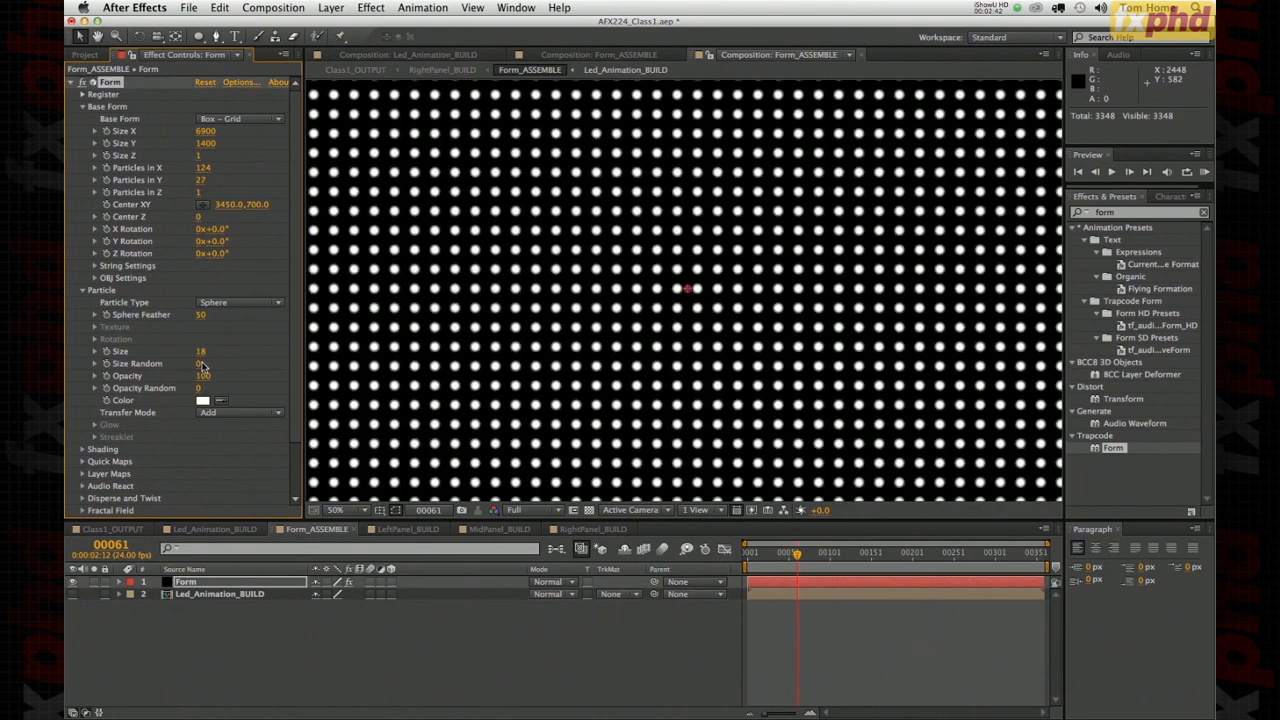
key(comma)
key(comma)
key(comma)
key(comma)
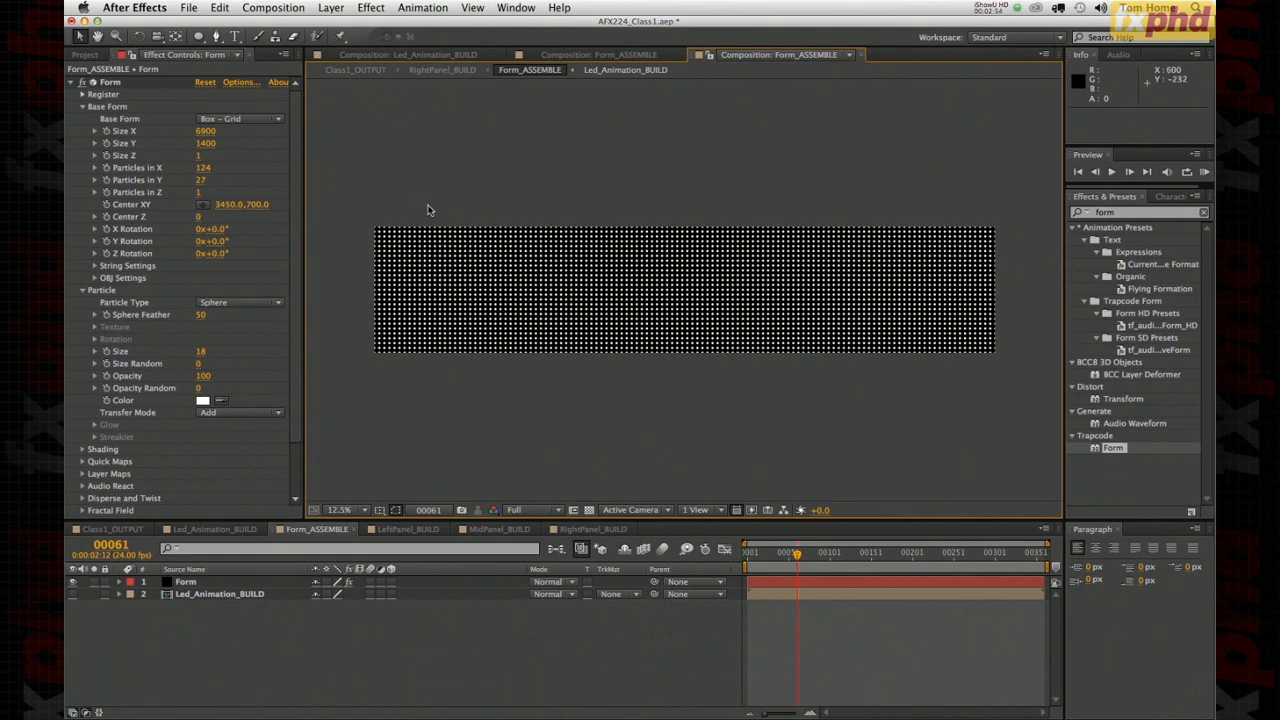
- Solo the Led_Animation_BUILD layer briefly to view its circles, and leave it hidden with the Form layer showing
click(93, 594)
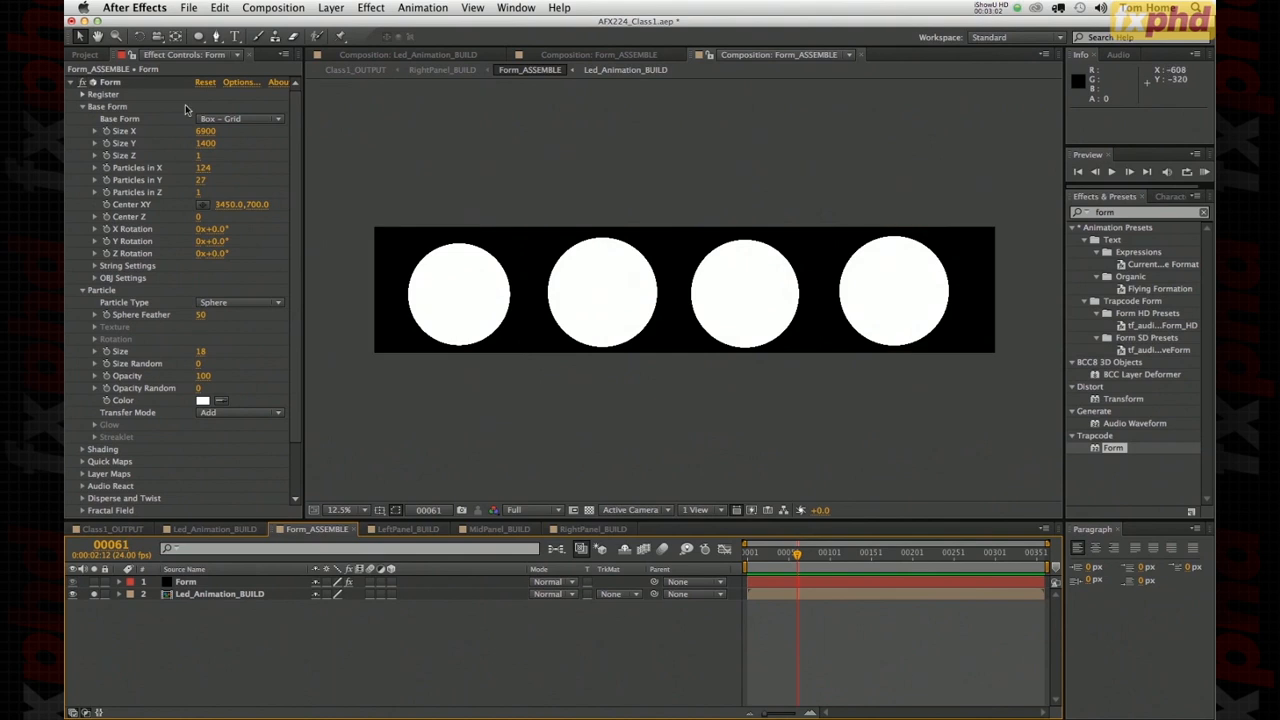
click(94, 594)
click(72, 594)
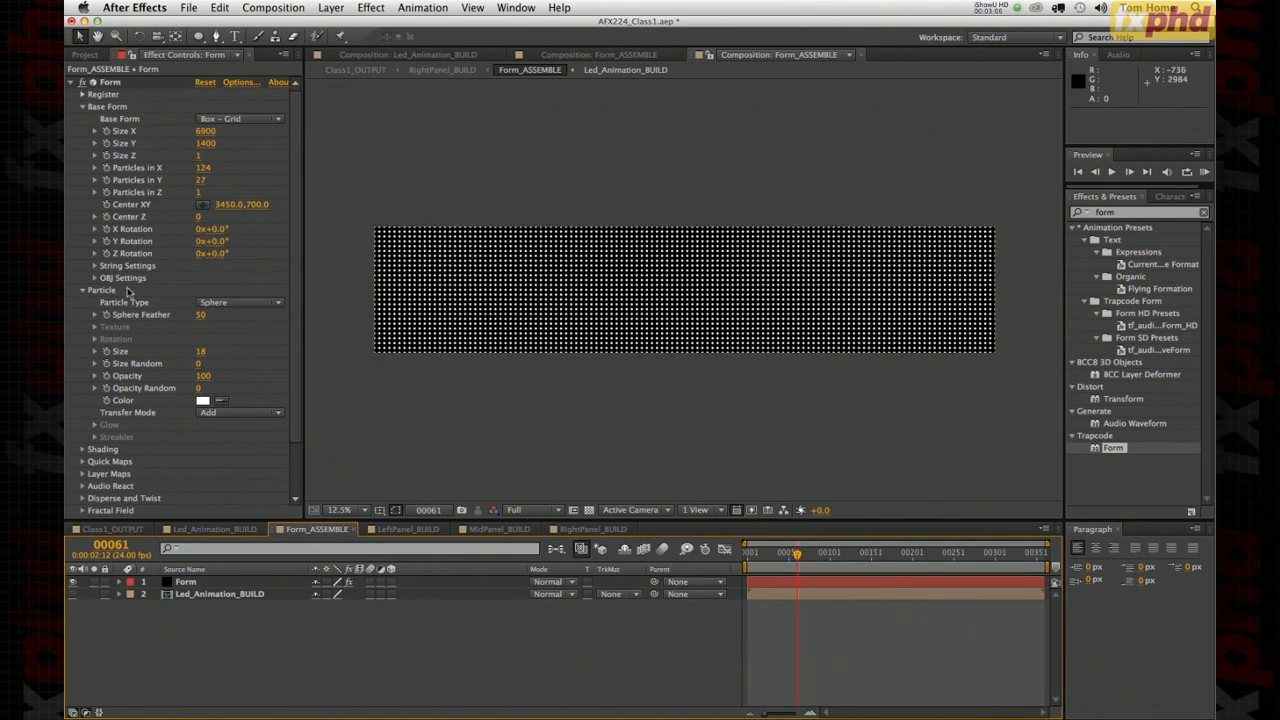
- Map Form's Color and Alpha to the Led_Animation_BUILD layer, with Functionality RGBA to RGBA and Map Over XY
click(83, 106)
click(83, 119)
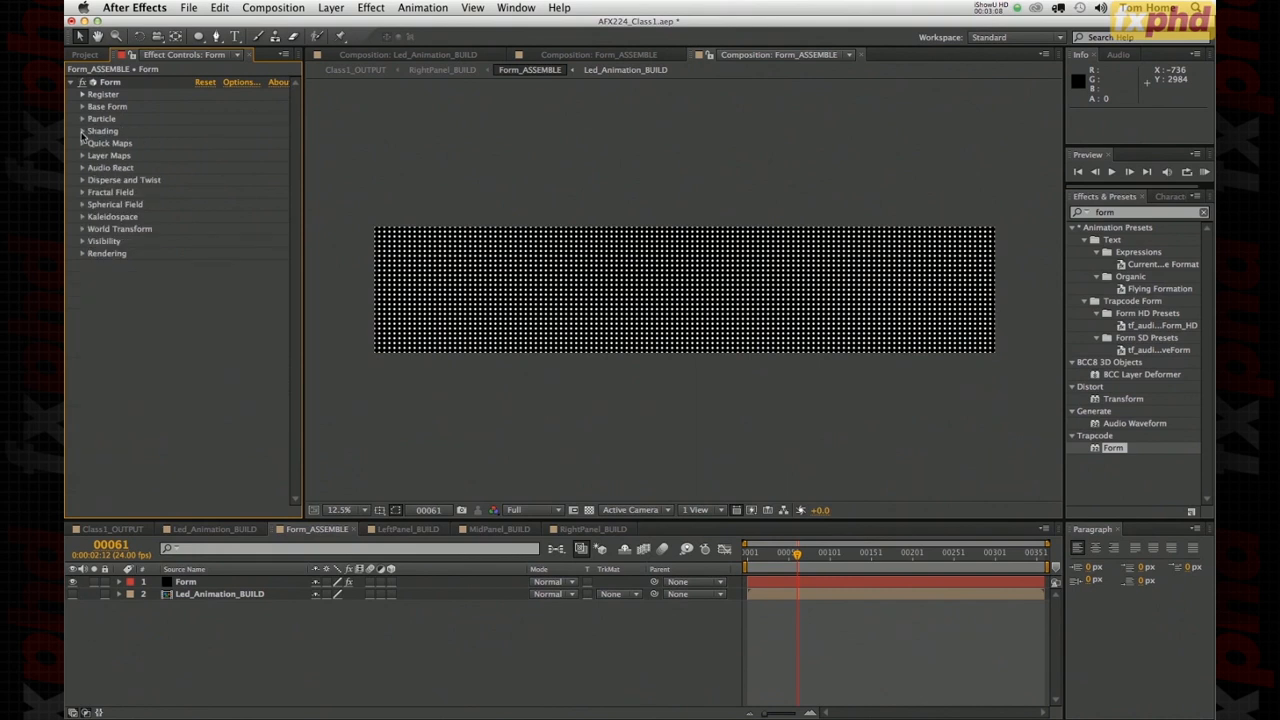
click(83, 156)
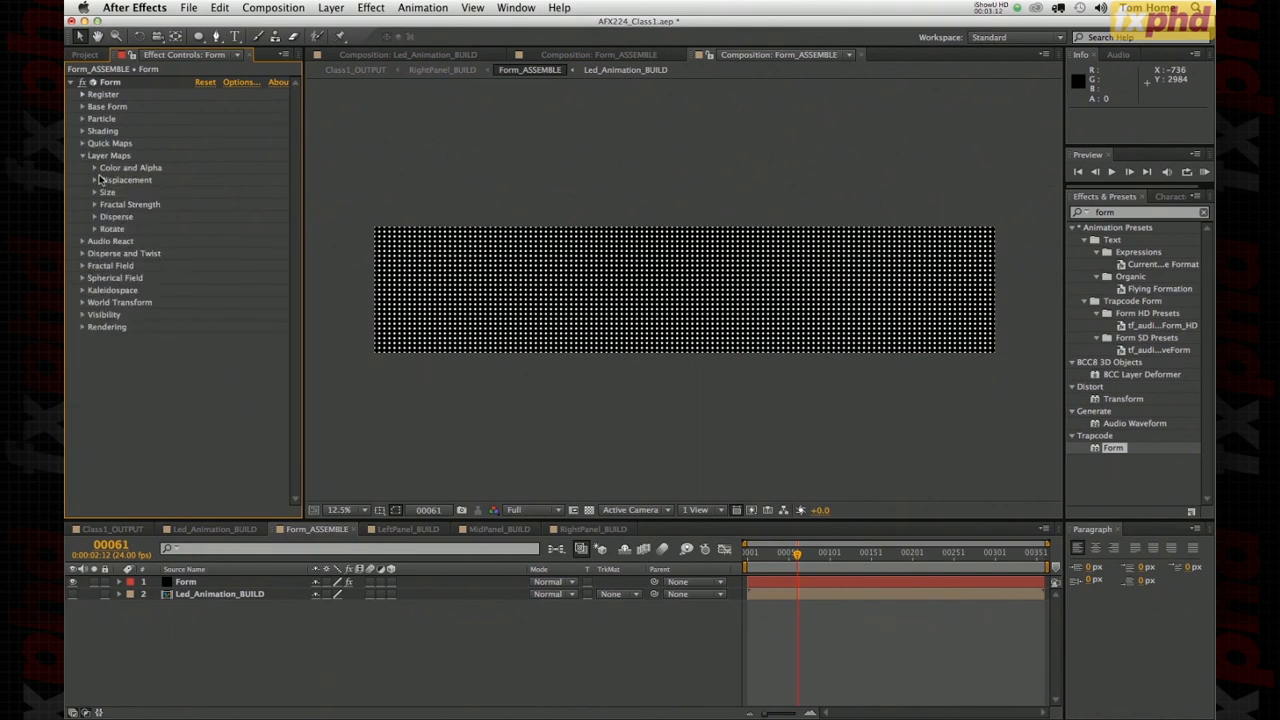
click(94, 168)
click(205, 181)
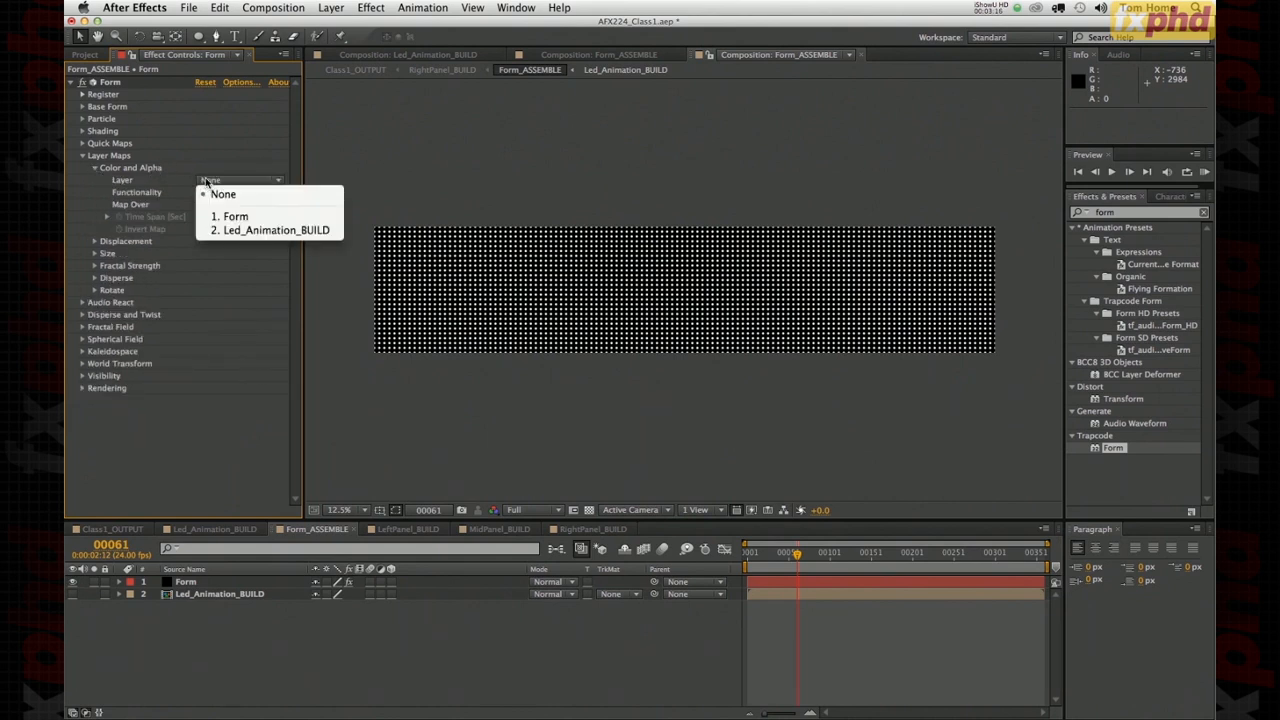
click(265, 230)
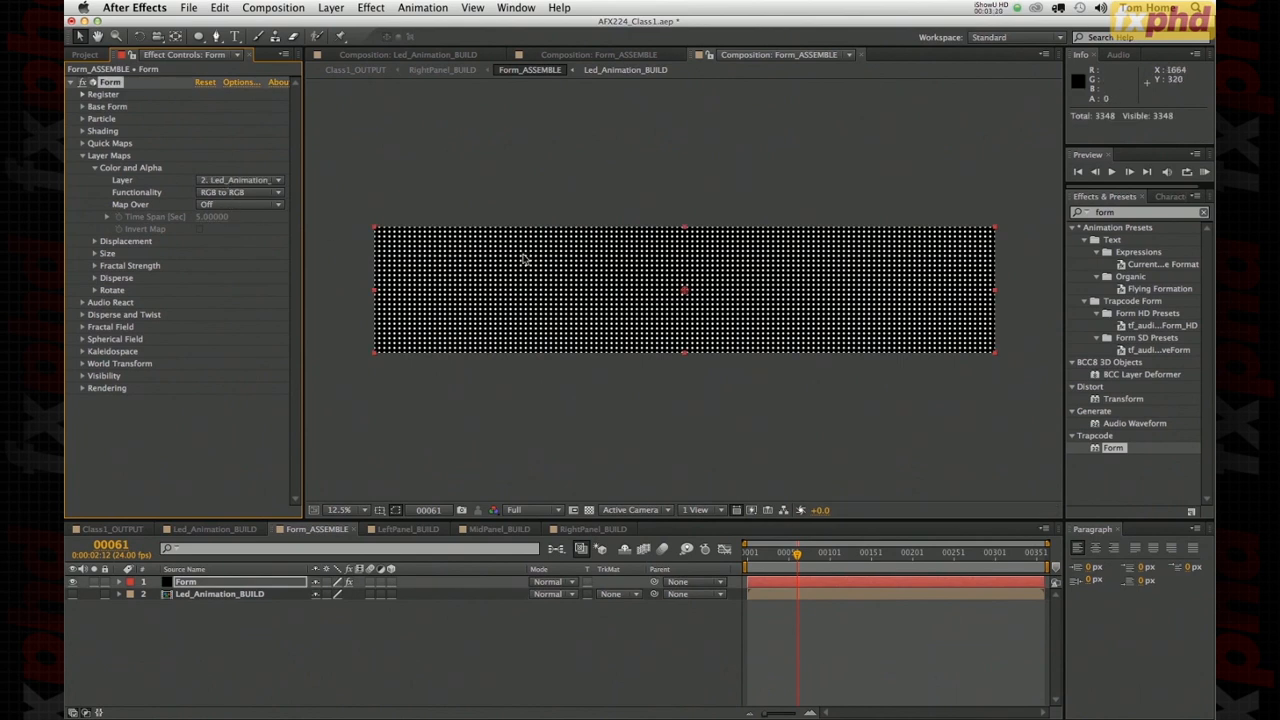
click(212, 195)
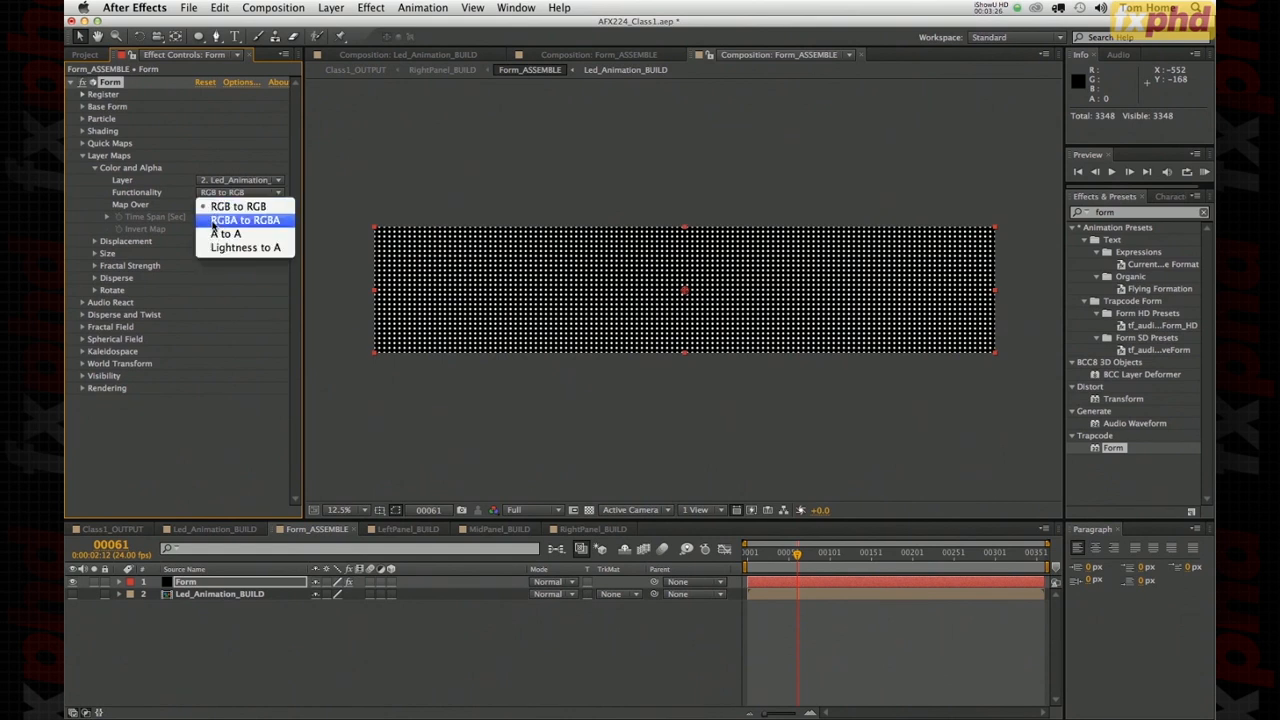
click(216, 222)
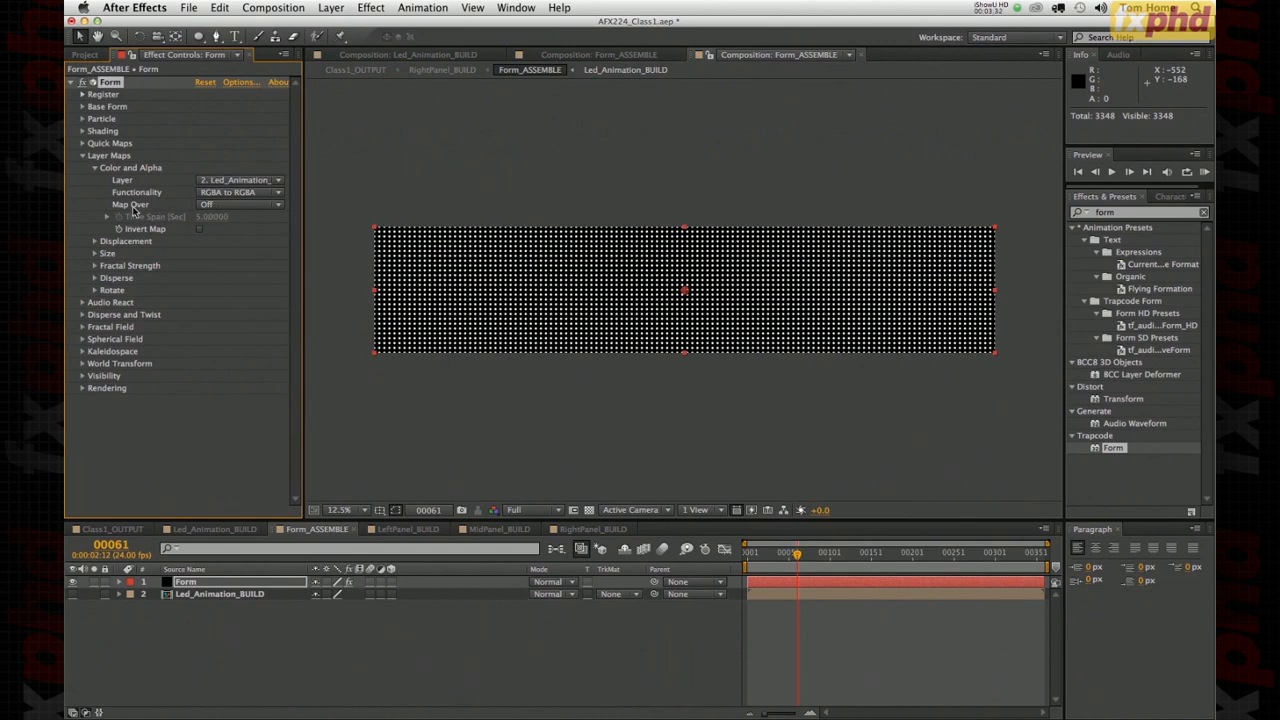
click(207, 210)
click(218, 235)
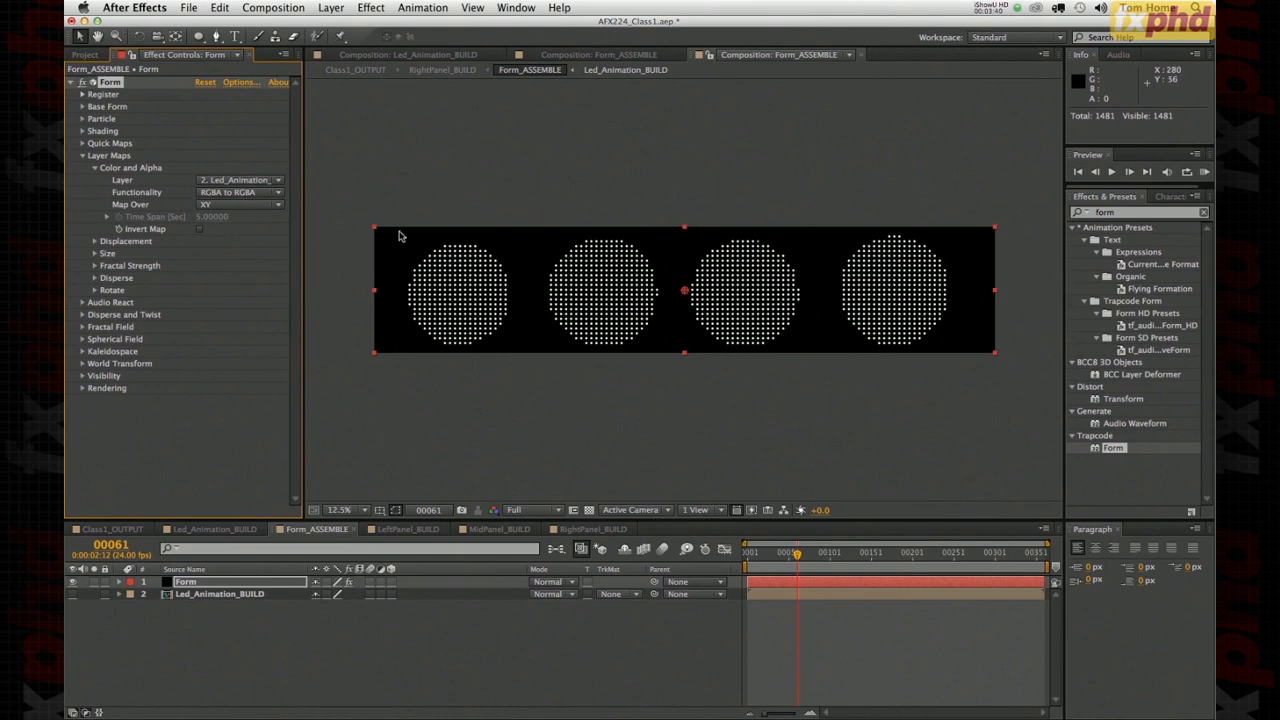
- Solo Led_Animation_BUILD briefly to compare its solid circles with the mapped dots, and hide the layer again
click(72, 594)
click(93, 594)
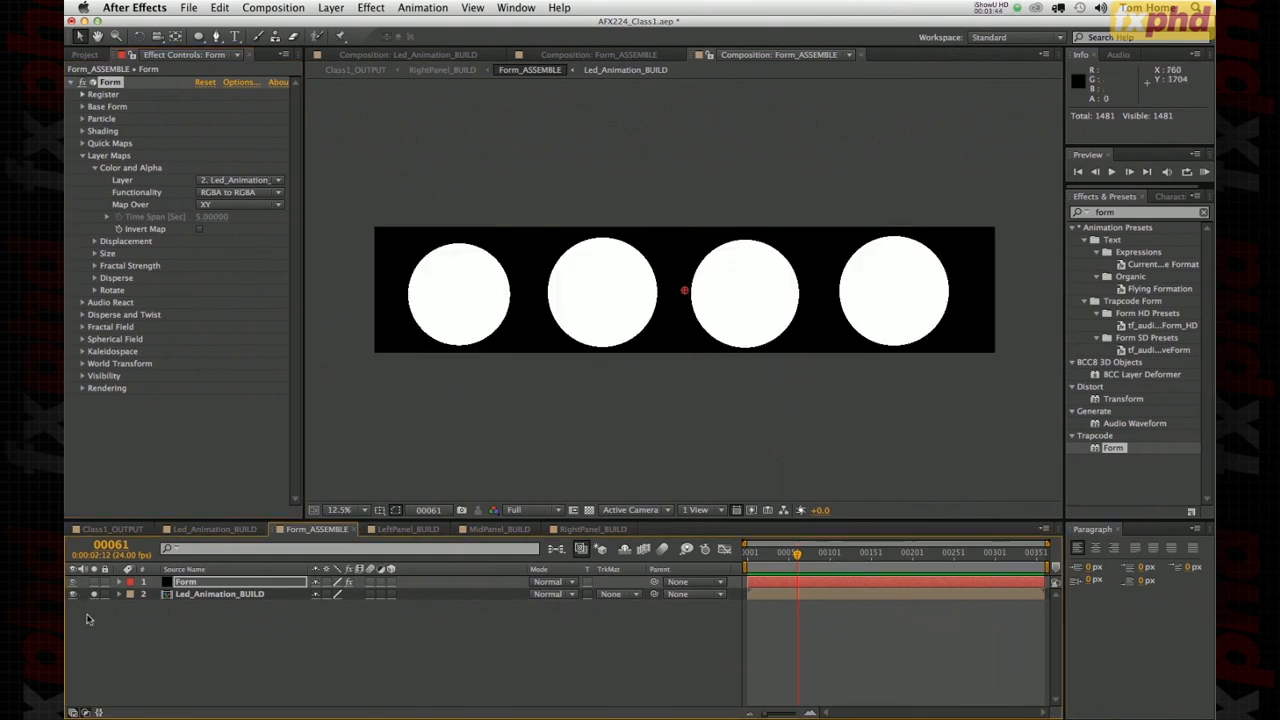
click(93, 594)
click(72, 594)
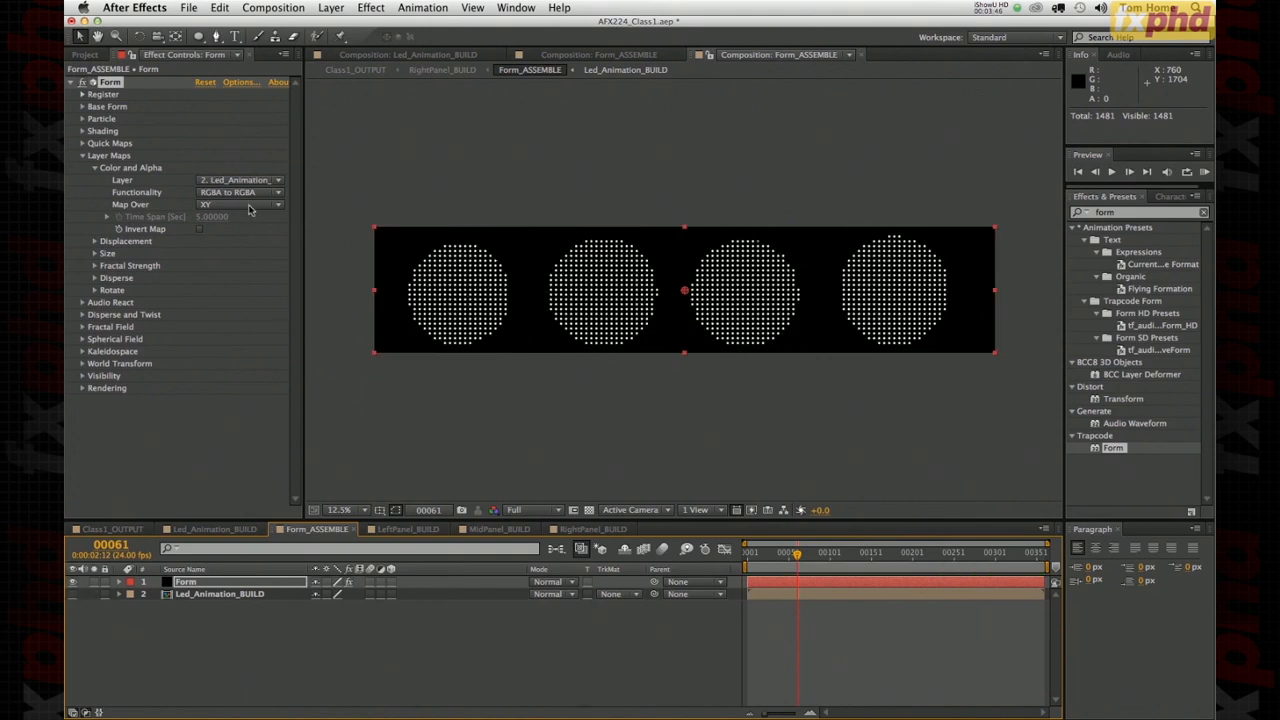
- Review Form's Functionality options under Color and Alpha and the available Particle Type choices without changing them
click(227, 191)
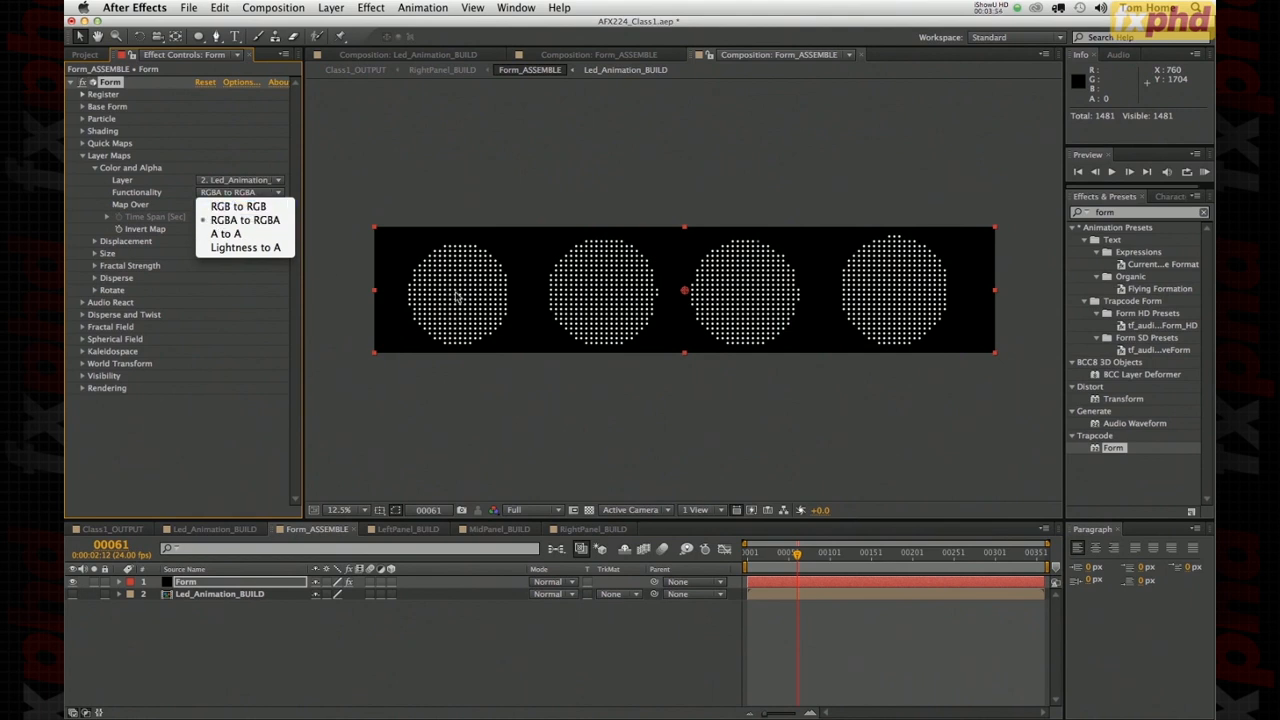
click(430, 420)
click(83, 156)
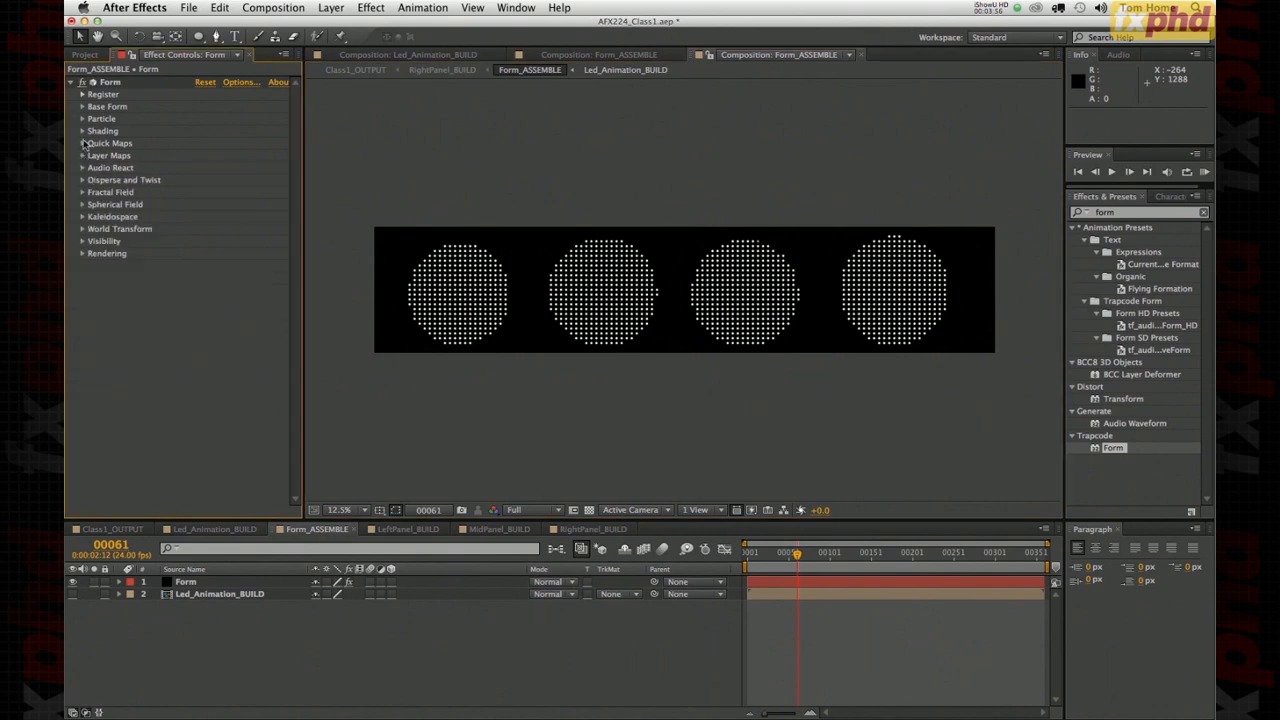
click(83, 119)
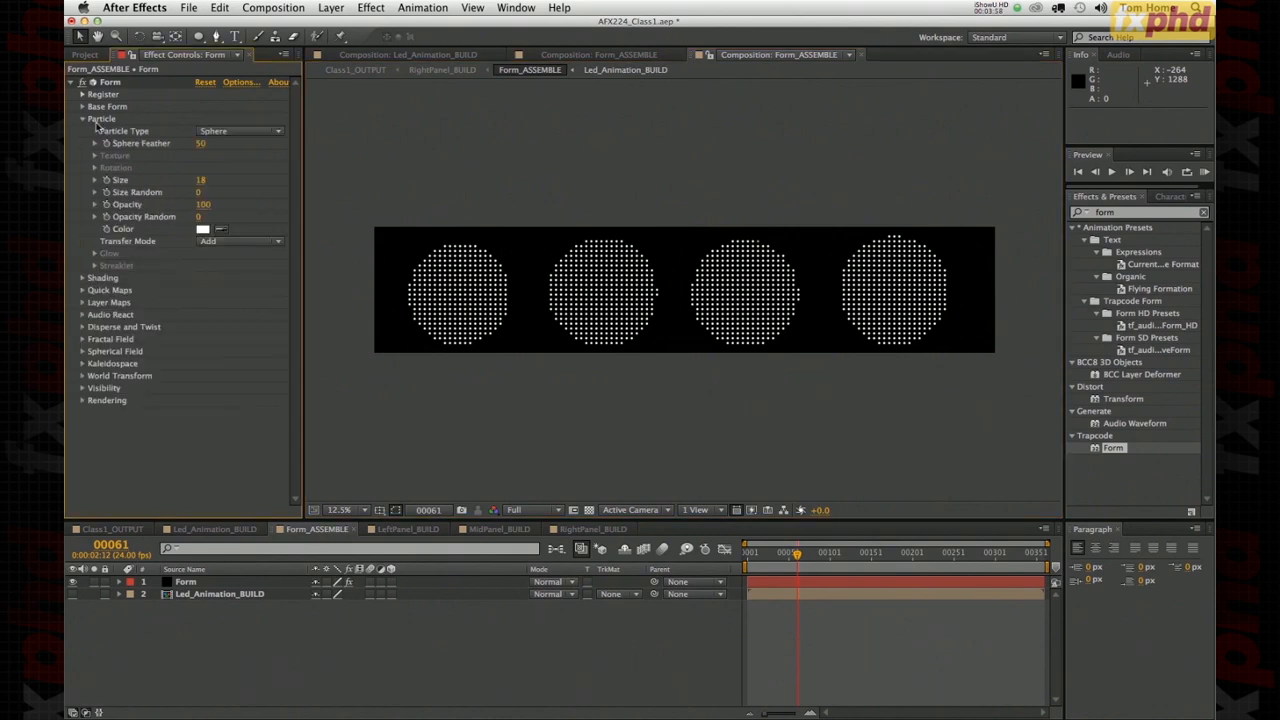
click(215, 133)
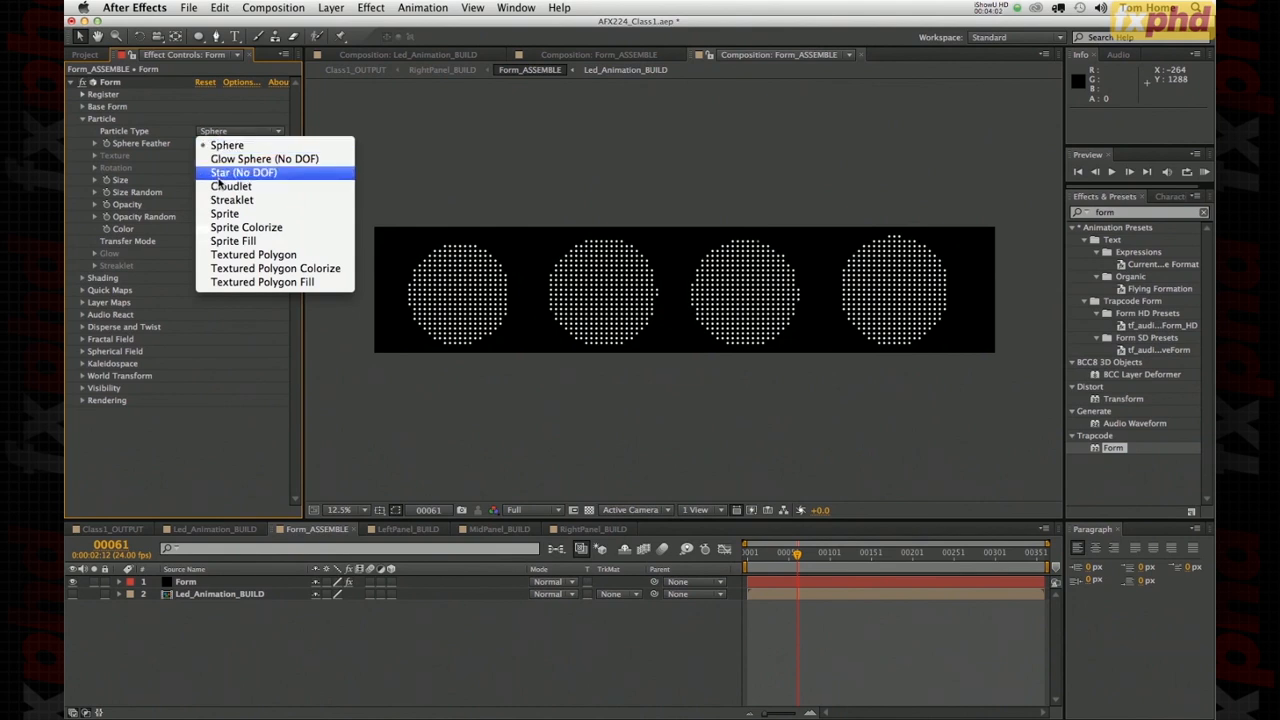
click(462, 286)
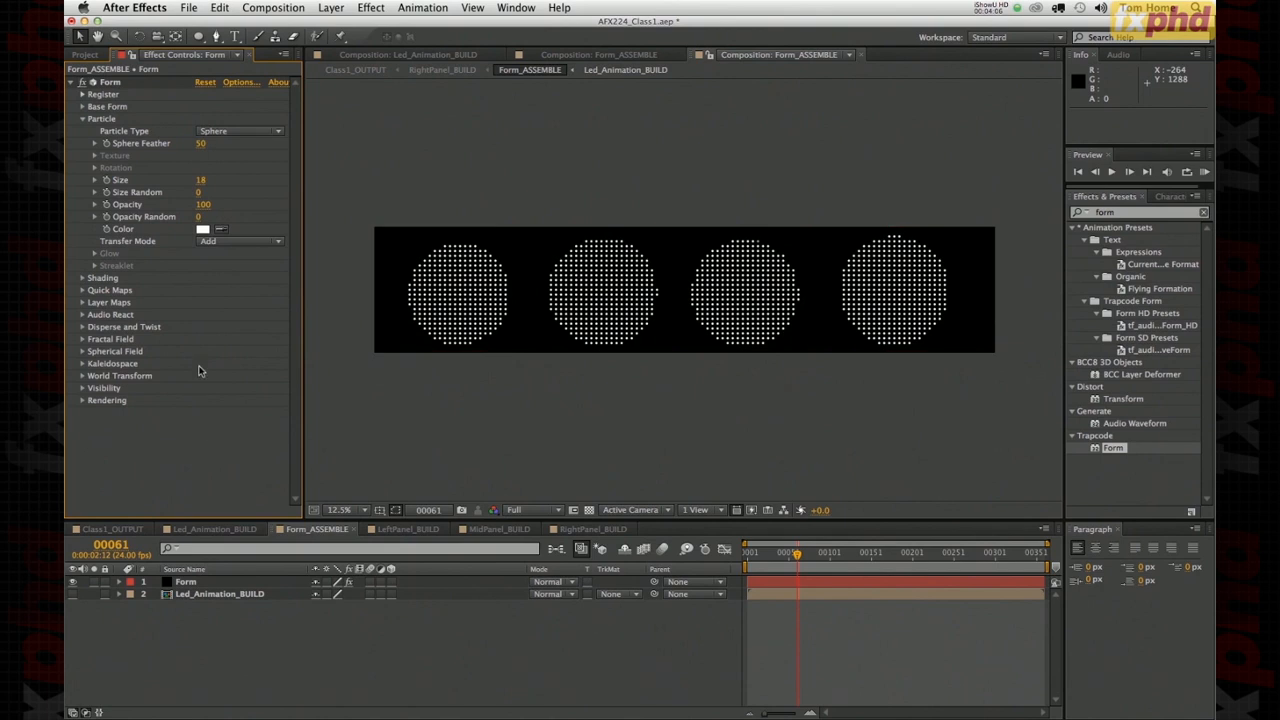
click(84, 119)
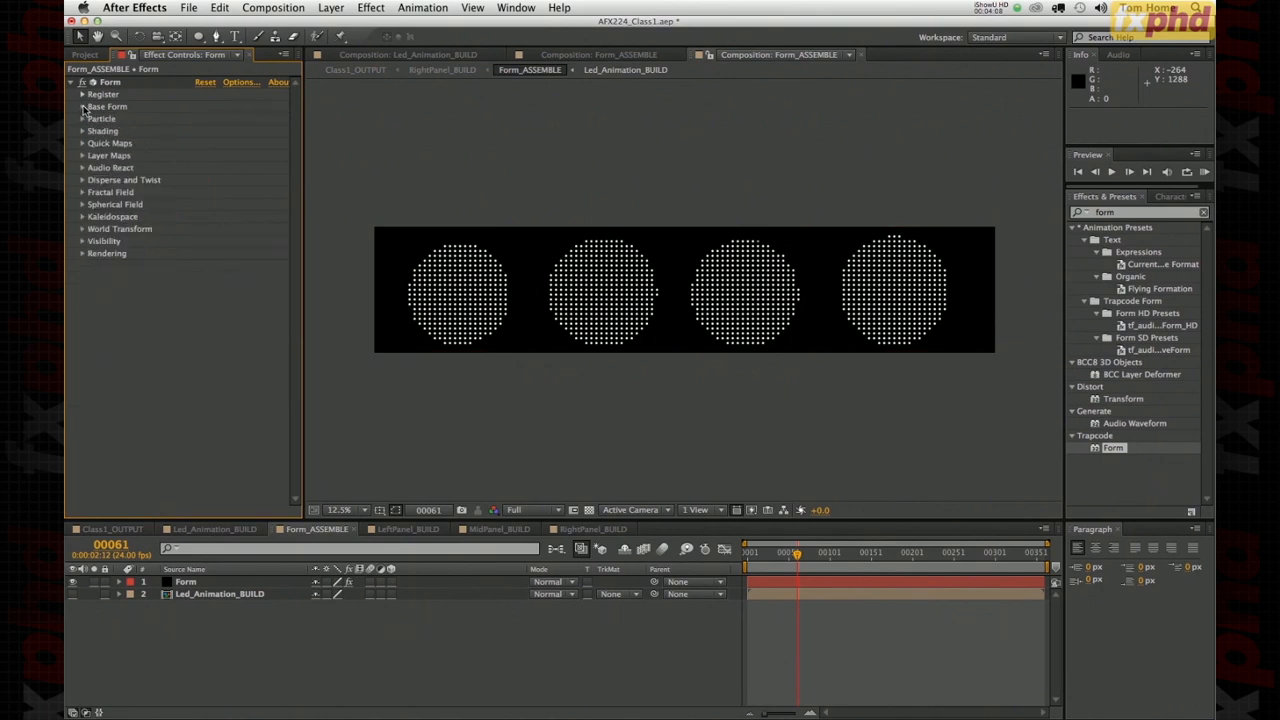
- Try a four times denser Form grid with Particles in X at 496 and Particles in Y at 108
click(83, 106)
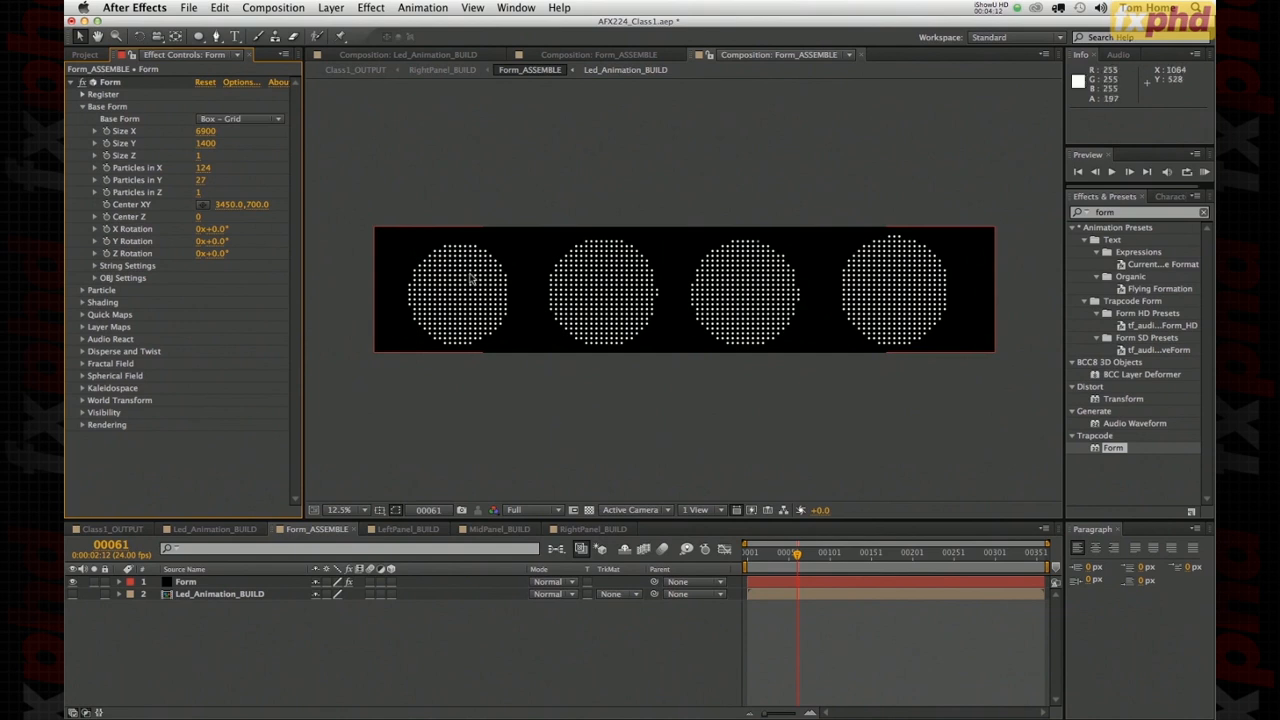
click(203, 169)
text(124*4)
key(Tab)
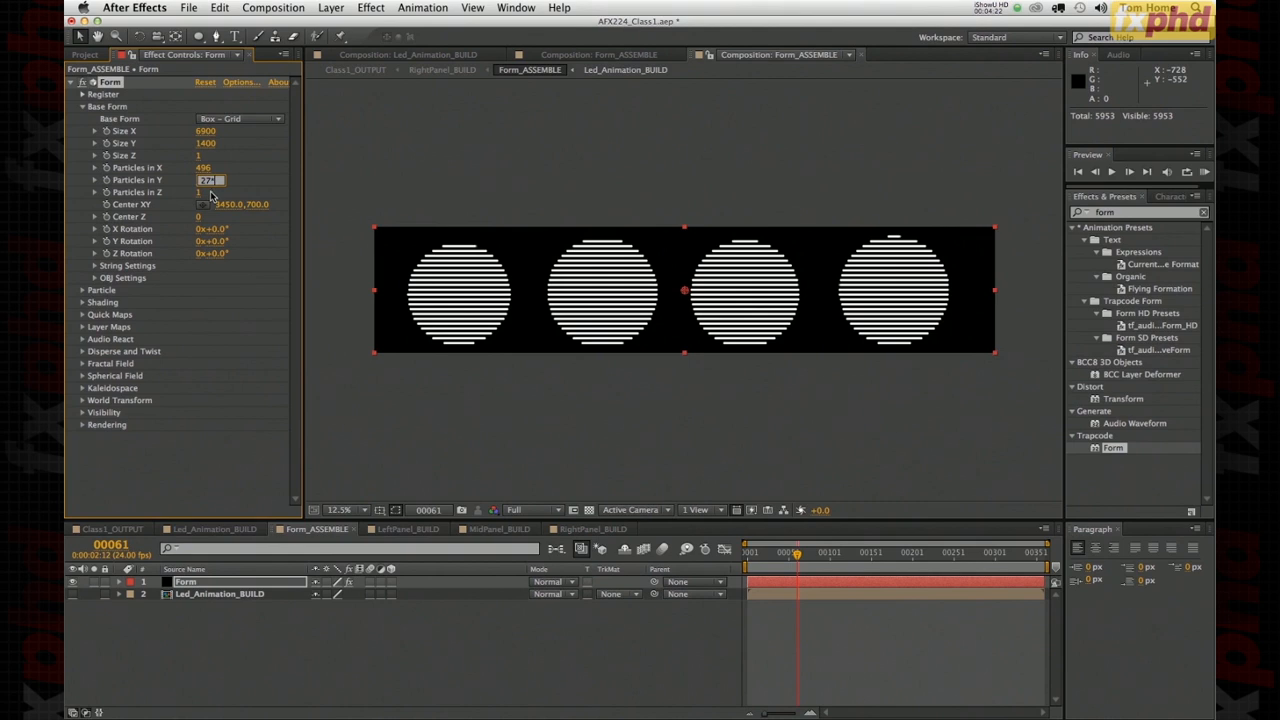
text(27*4)
key(Return)
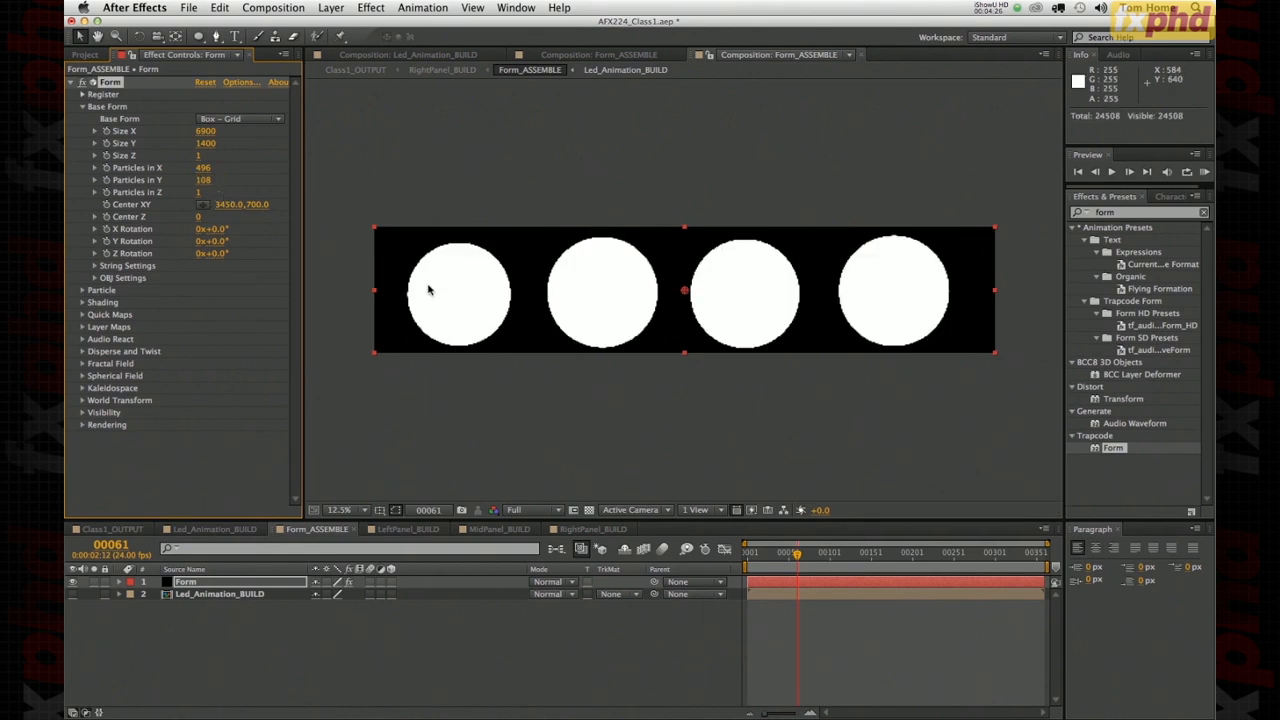
- Try a Form particle Size of 5 and inspect the dense dot grid at closer and wider magnification
key(period)
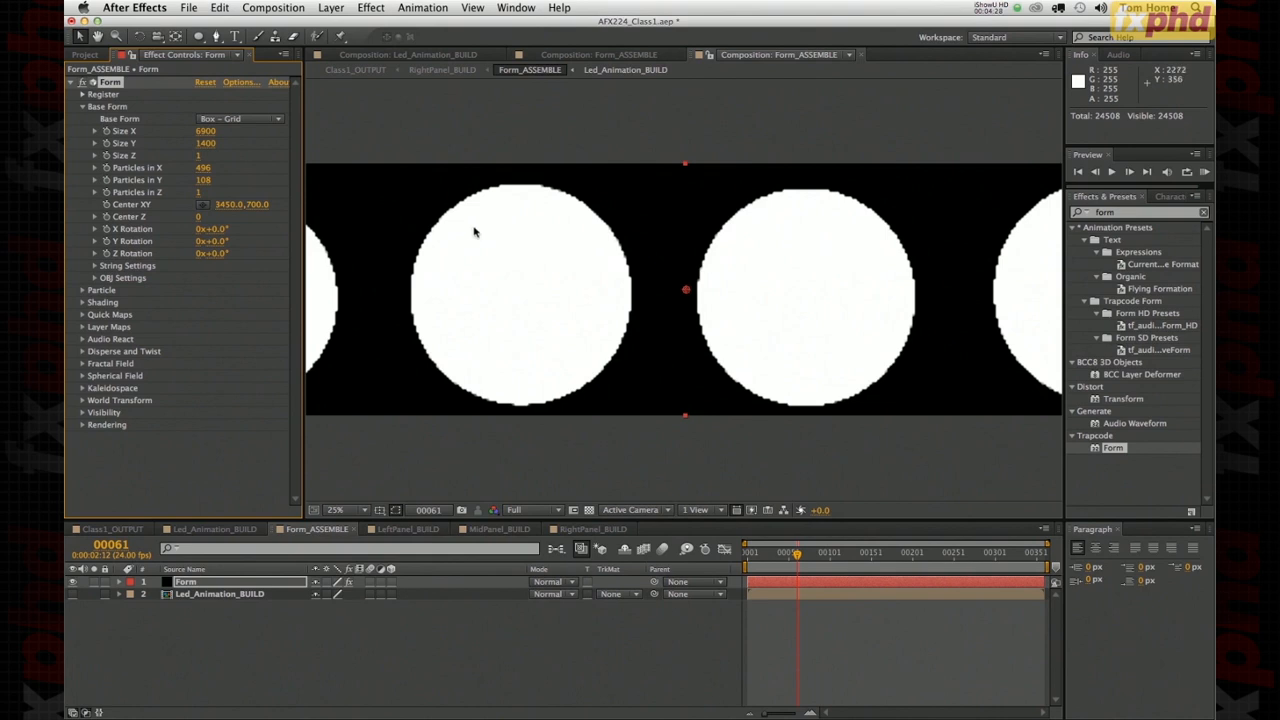
click(83, 290)
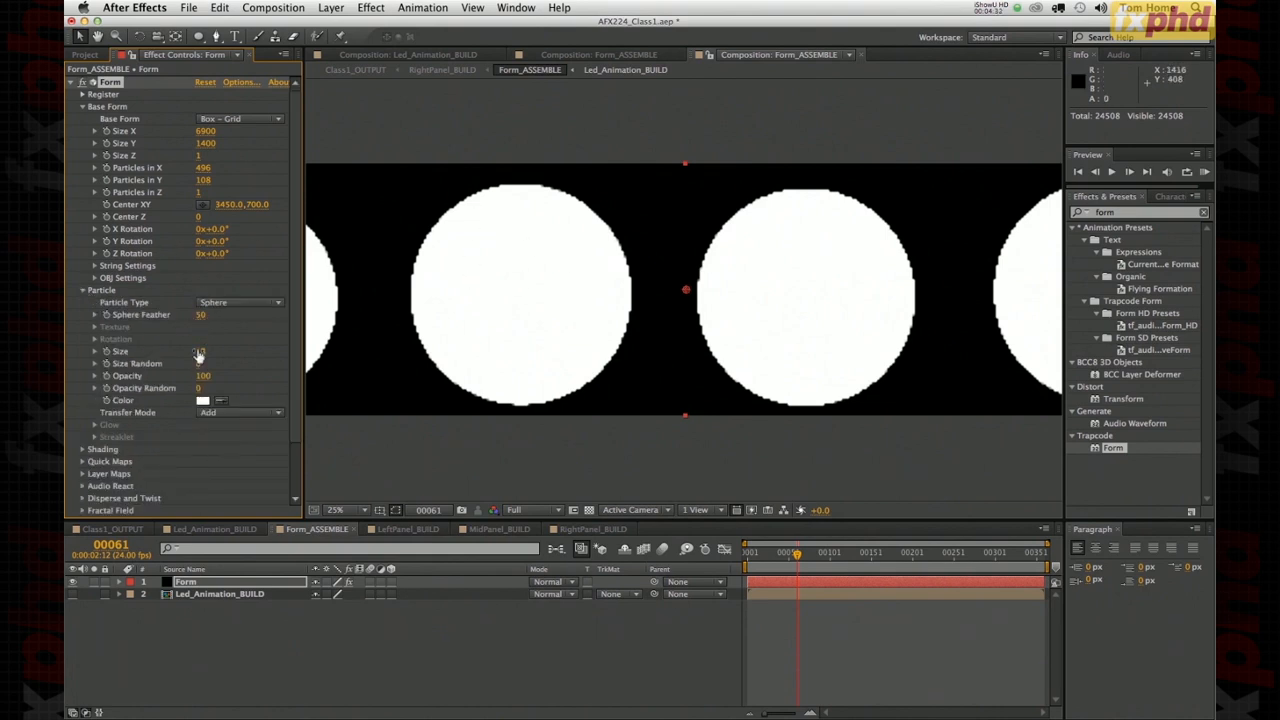
click(202, 352)
text(5)
key(Return)
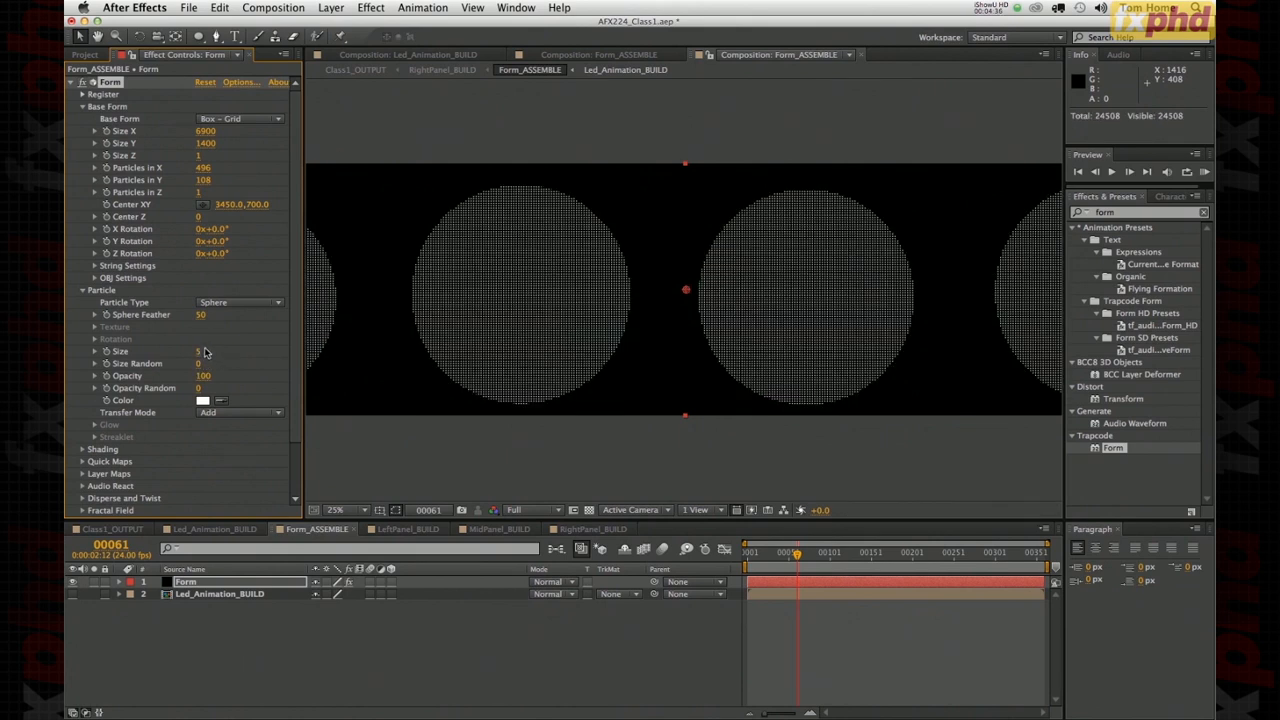
key(period)
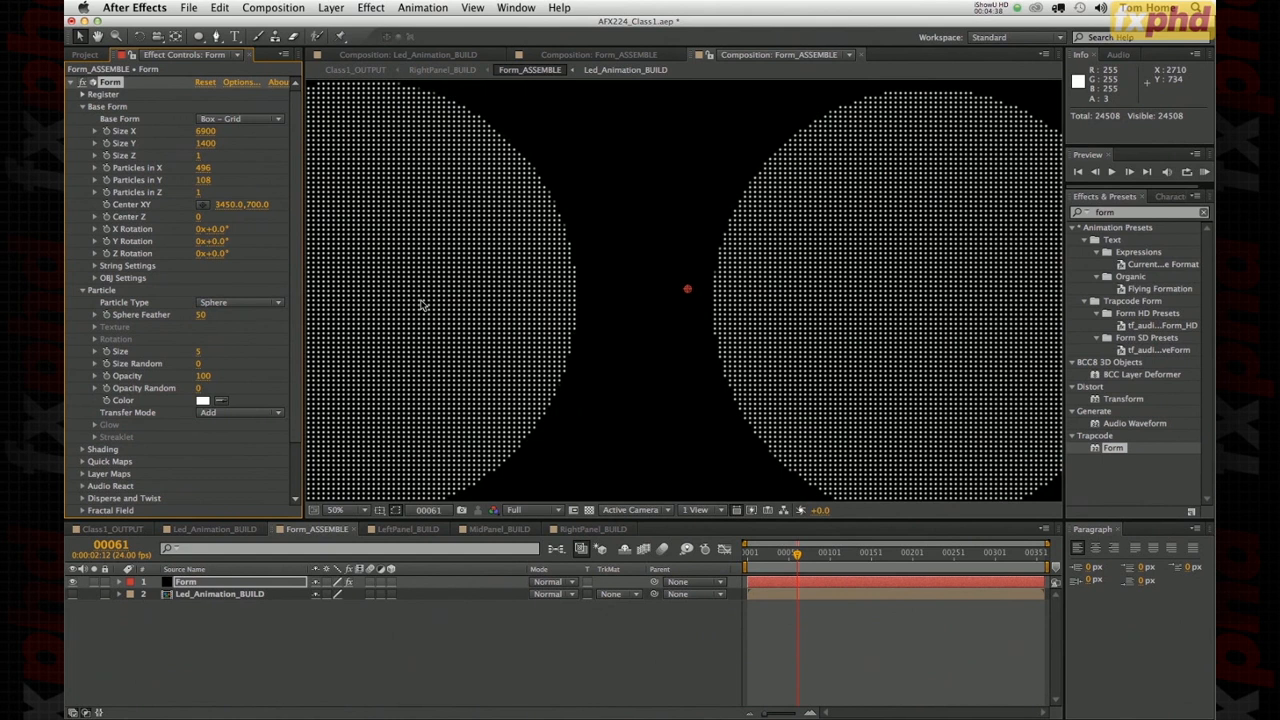
key(comma)
key(period)
key(comma)
- Try a Sphere Feather of 18 on the Form particles
click(200, 315)
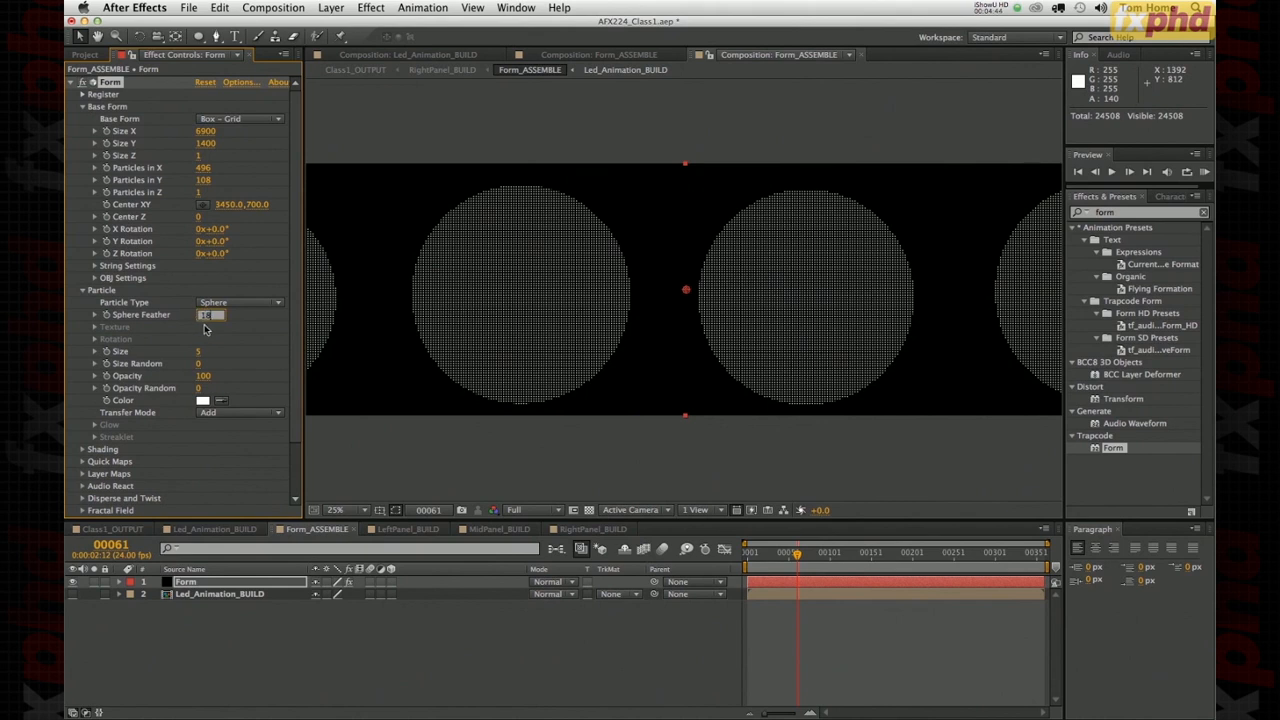
text(18)
key(Return)
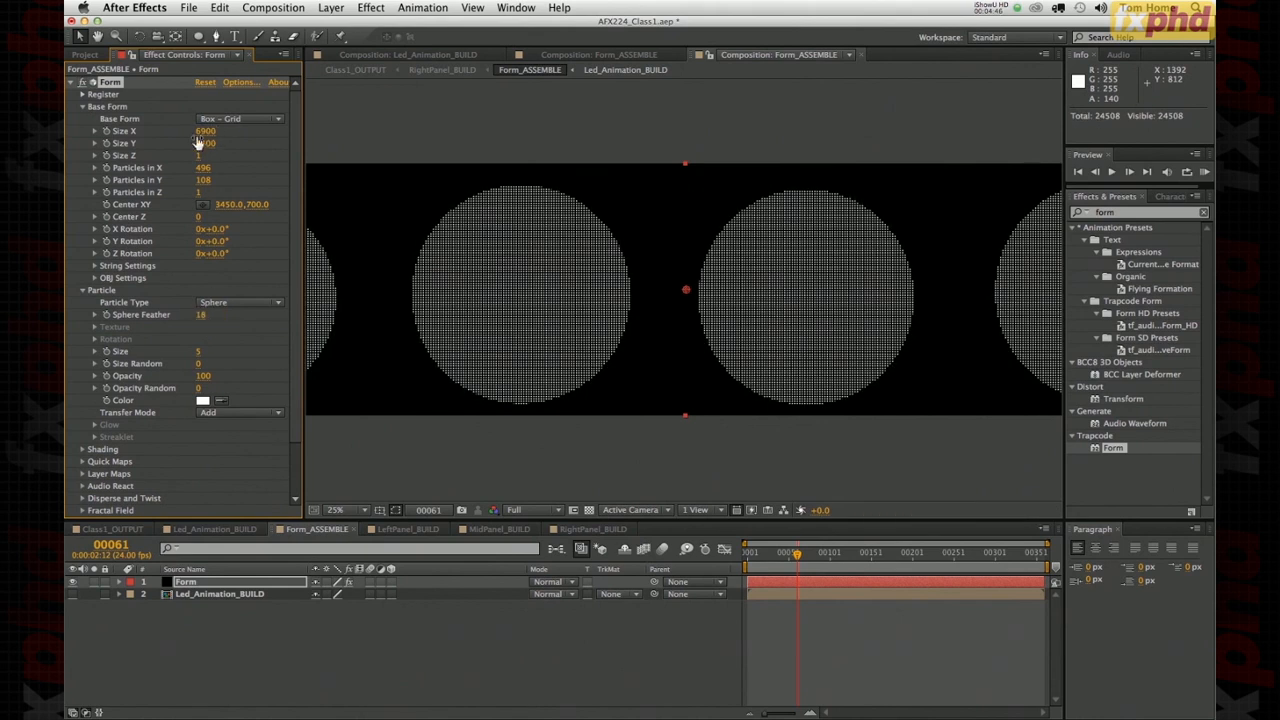
- Return the Form grid to 124 Particles in X and 27 Particles in Y
click(203, 168)
text(124)
key(Tab)
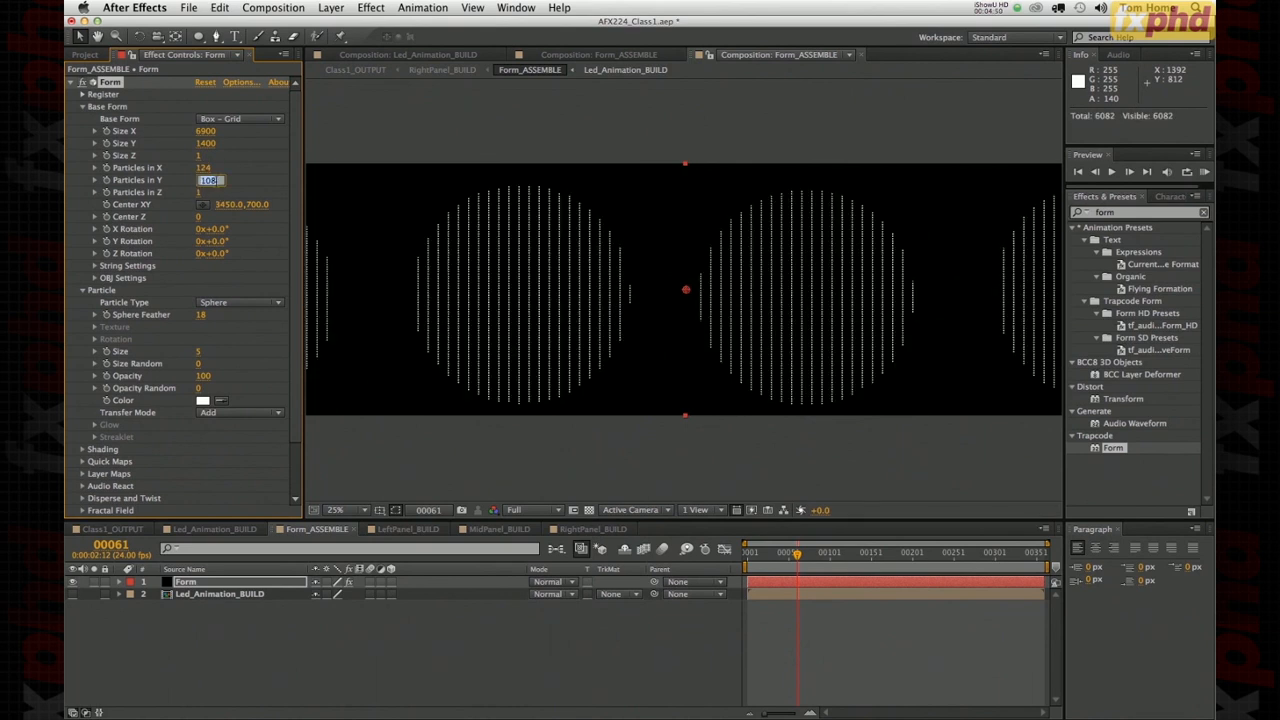
text(27)
key(Return)
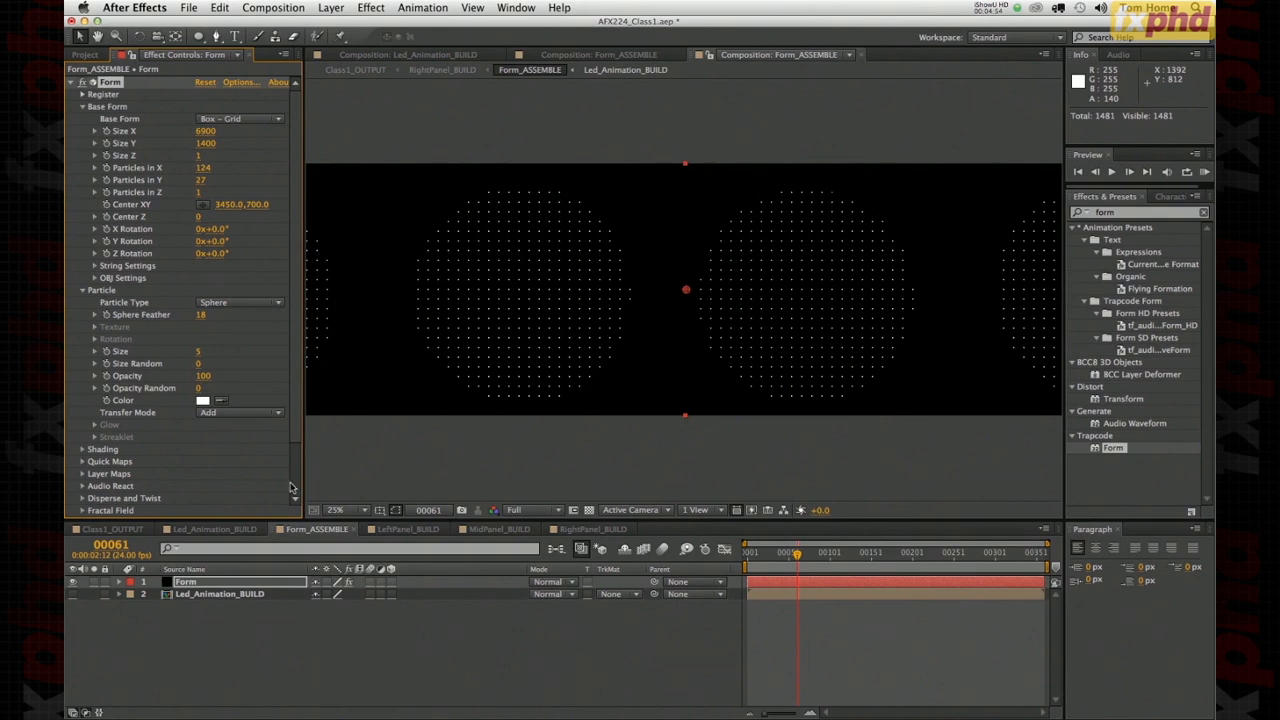
- Set the Form particles' Size back to 18 and Sphere Feather to 50, and check all four circles
click(335, 449)
click(201, 352)
key(Return)
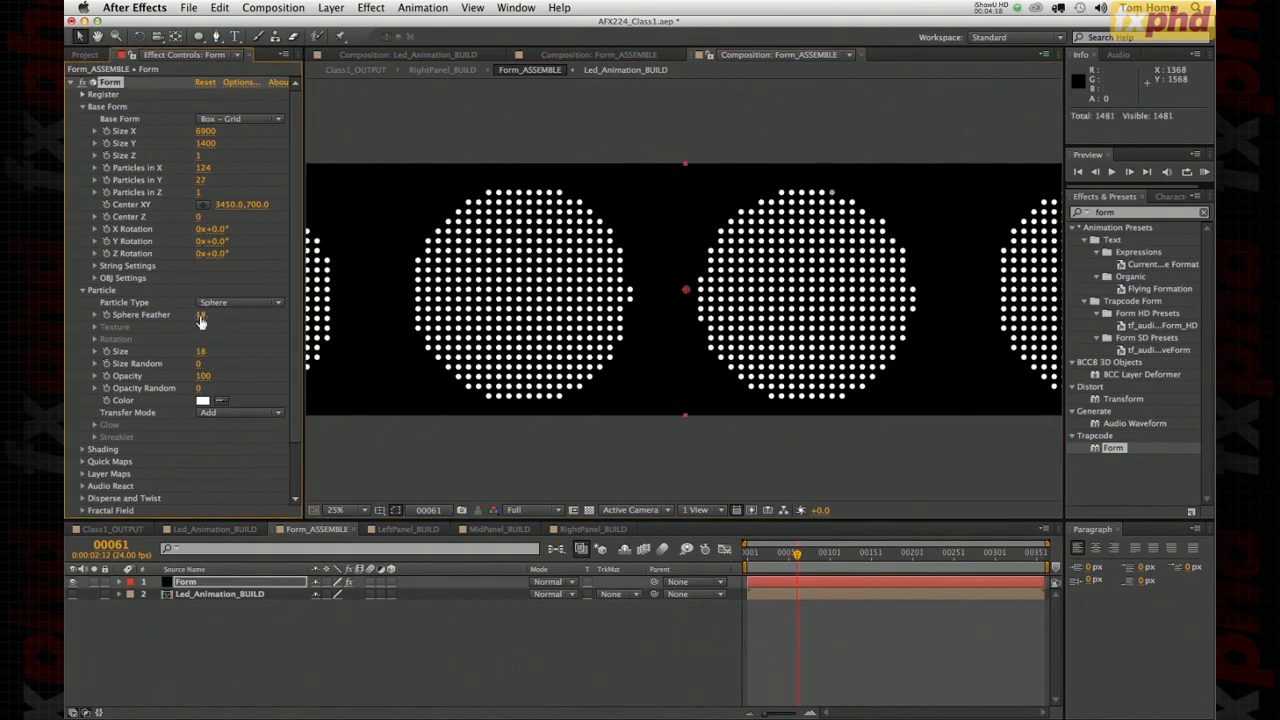
click(199, 317)
text(50)
key(Return)
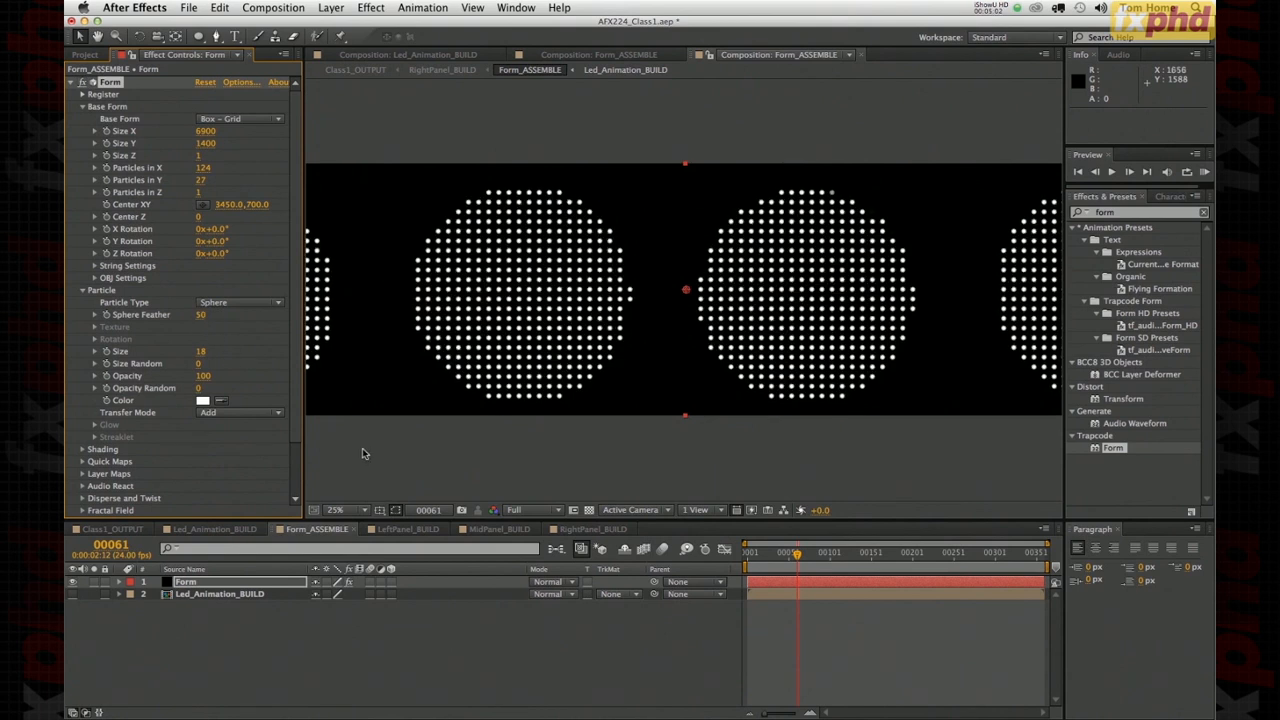
scroll(358, 435, down, 1)
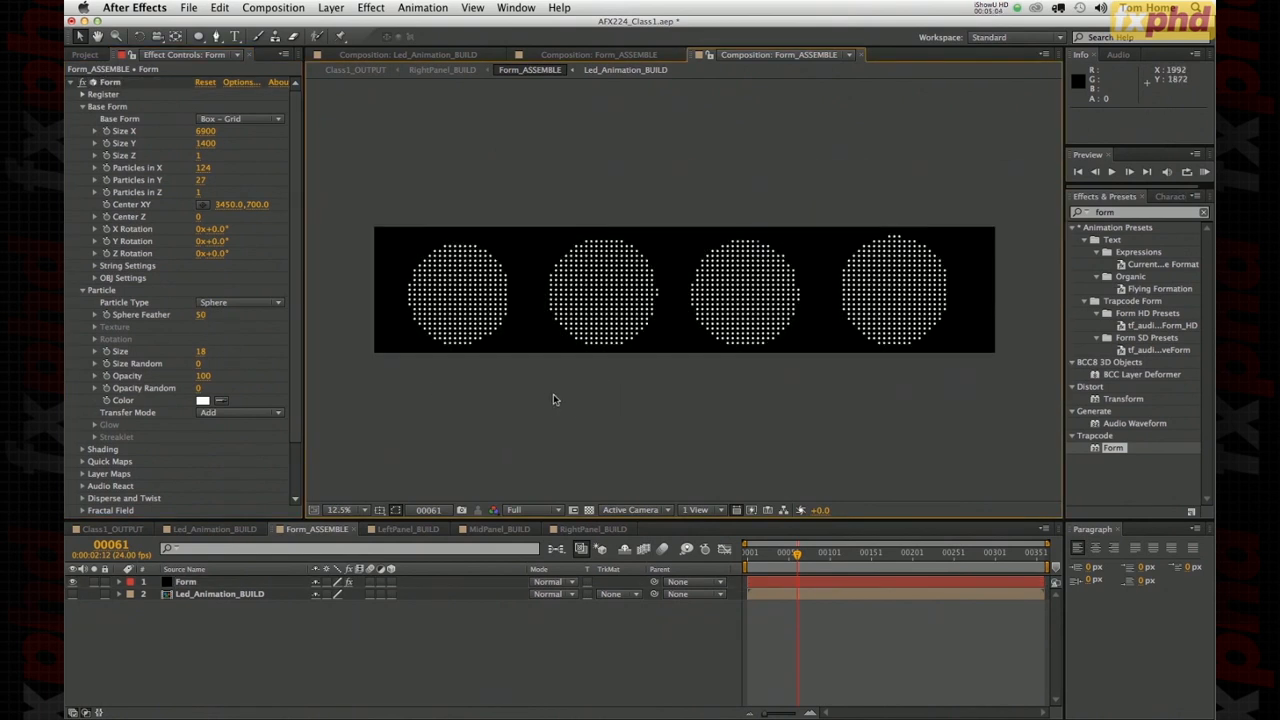
- Try moving White Solid 2's circles down in Led_Animation_BUILD and view how the dots follow in Form_ASSEMBLE
double_click(168, 597)
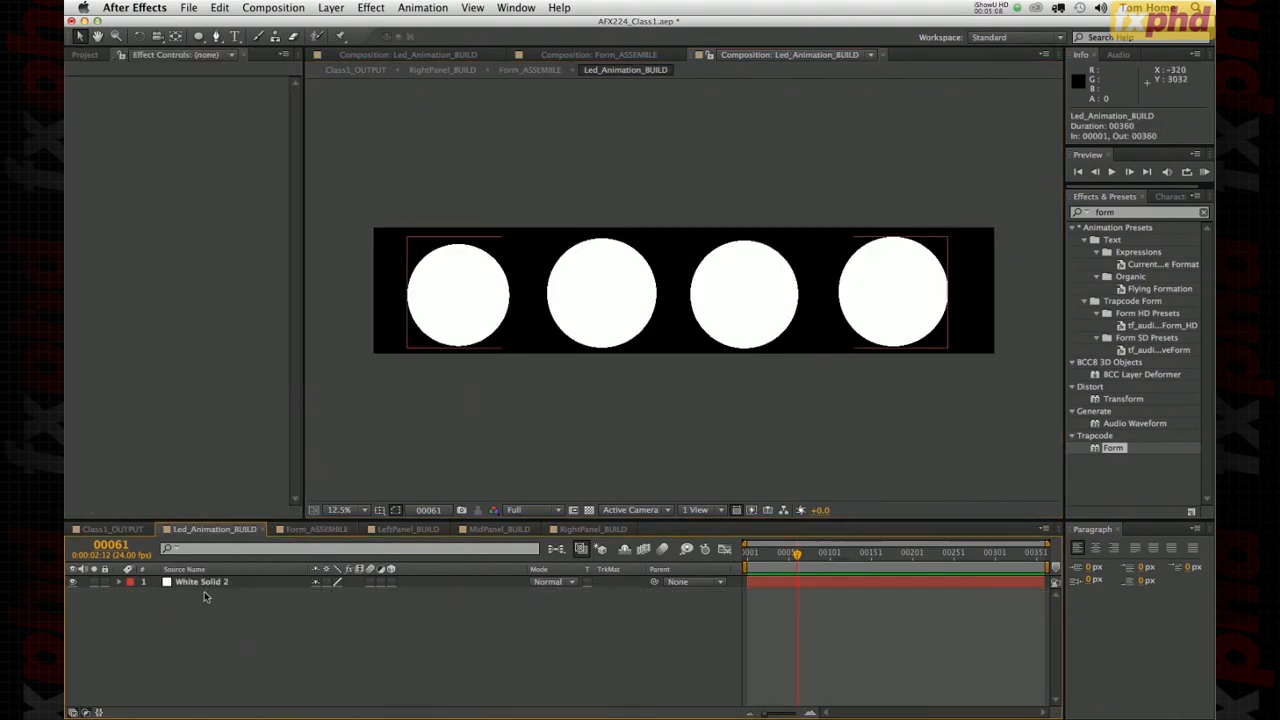
click(218, 583)
drag(457, 289, 443, 337)
click(546, 84)
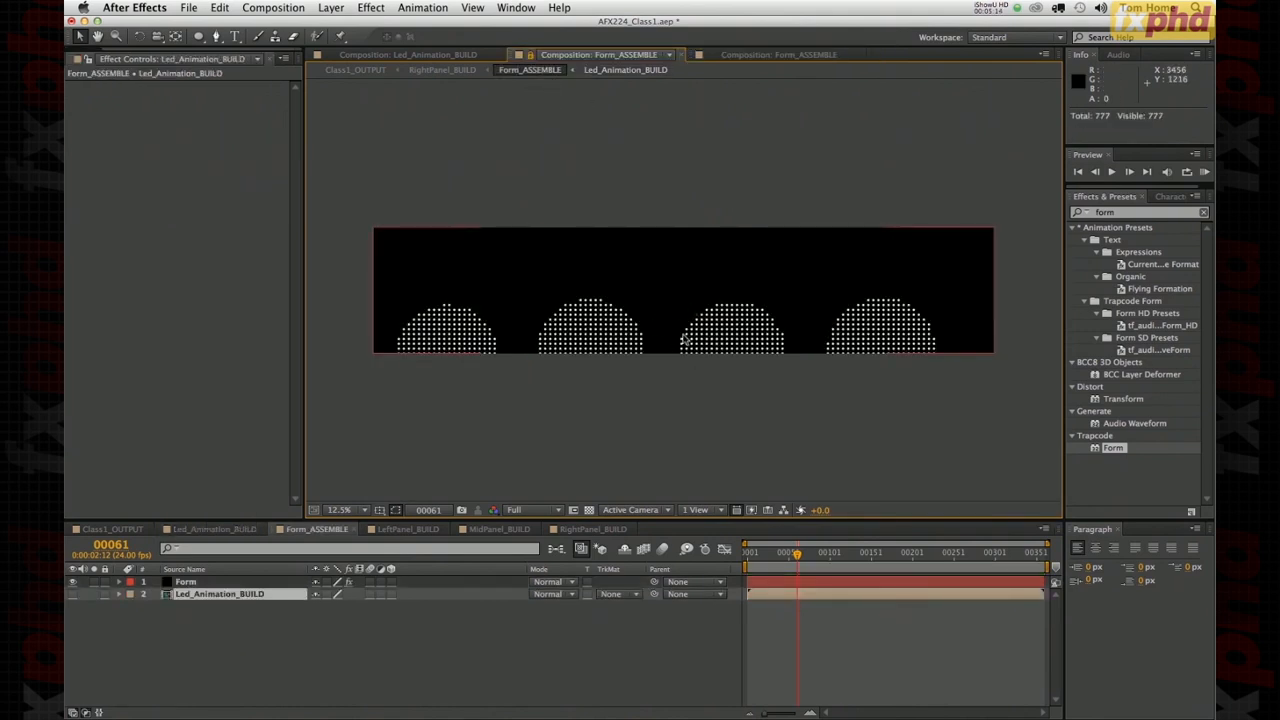
click(604, 72)
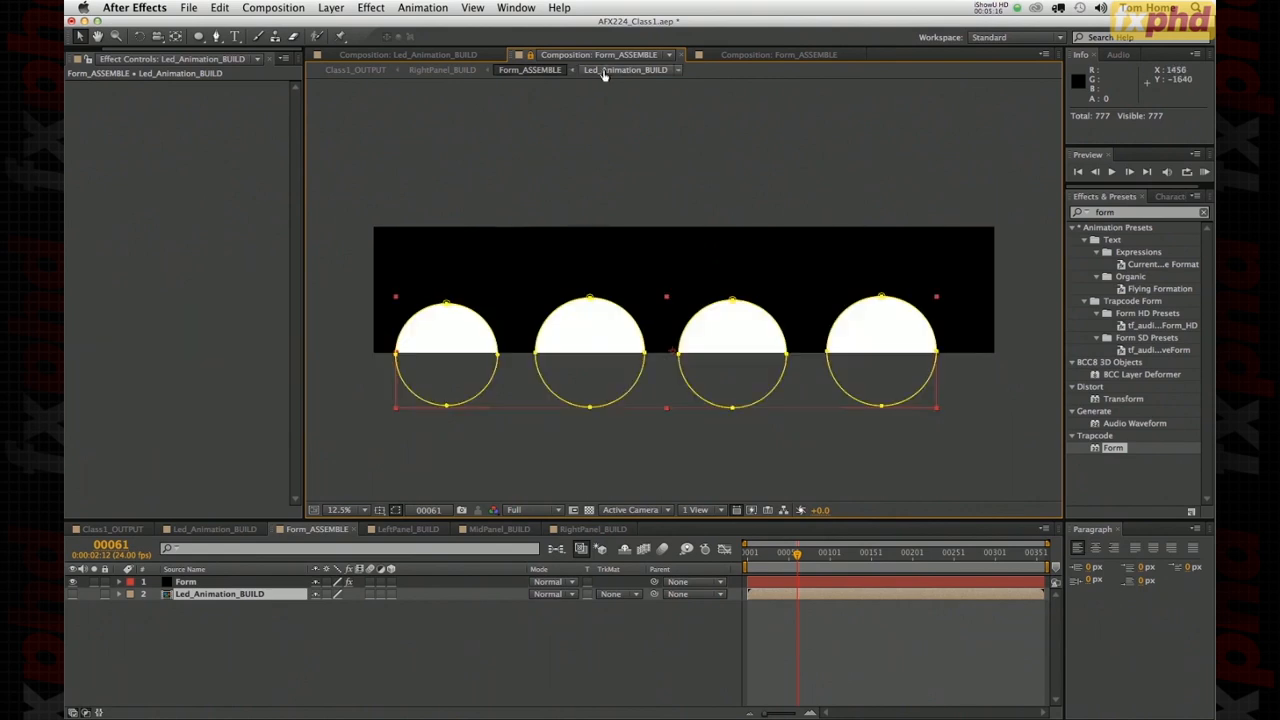
- Check the LED dots on the wall panels in Class1_OUTPUT at frames 110, 171 and 227
click(371, 70)
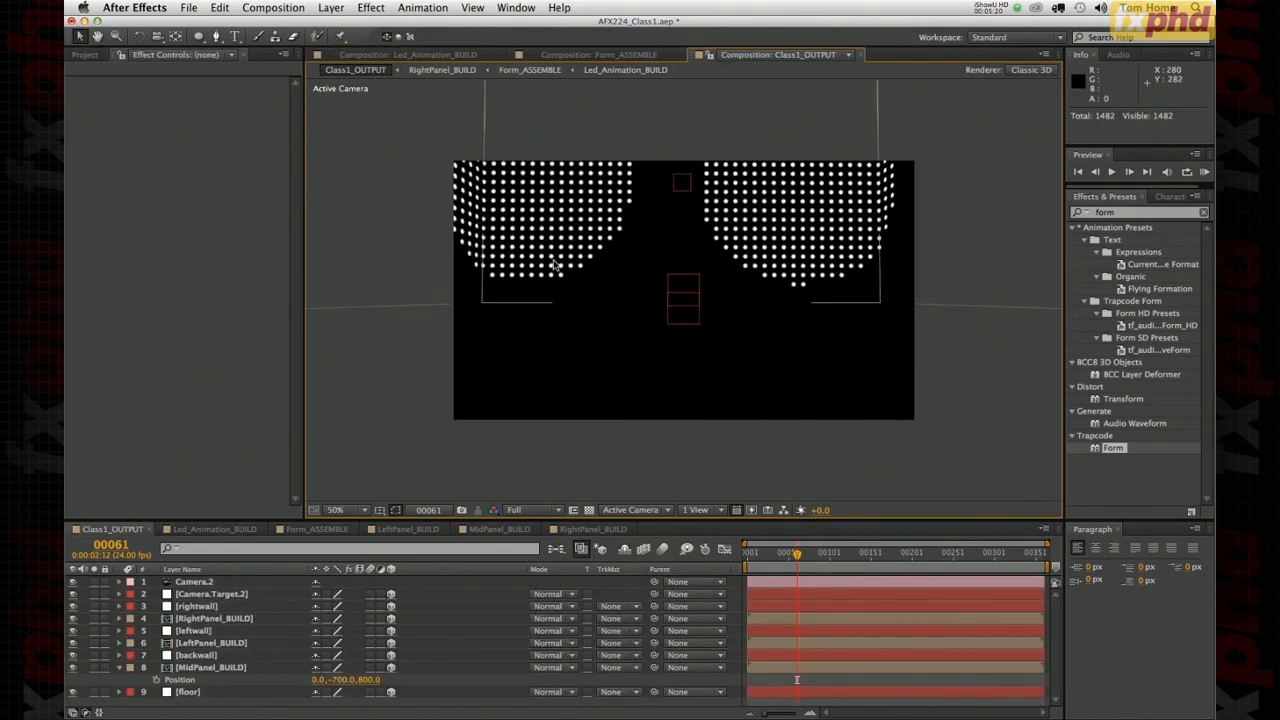
click(838, 564)
click(886, 564)
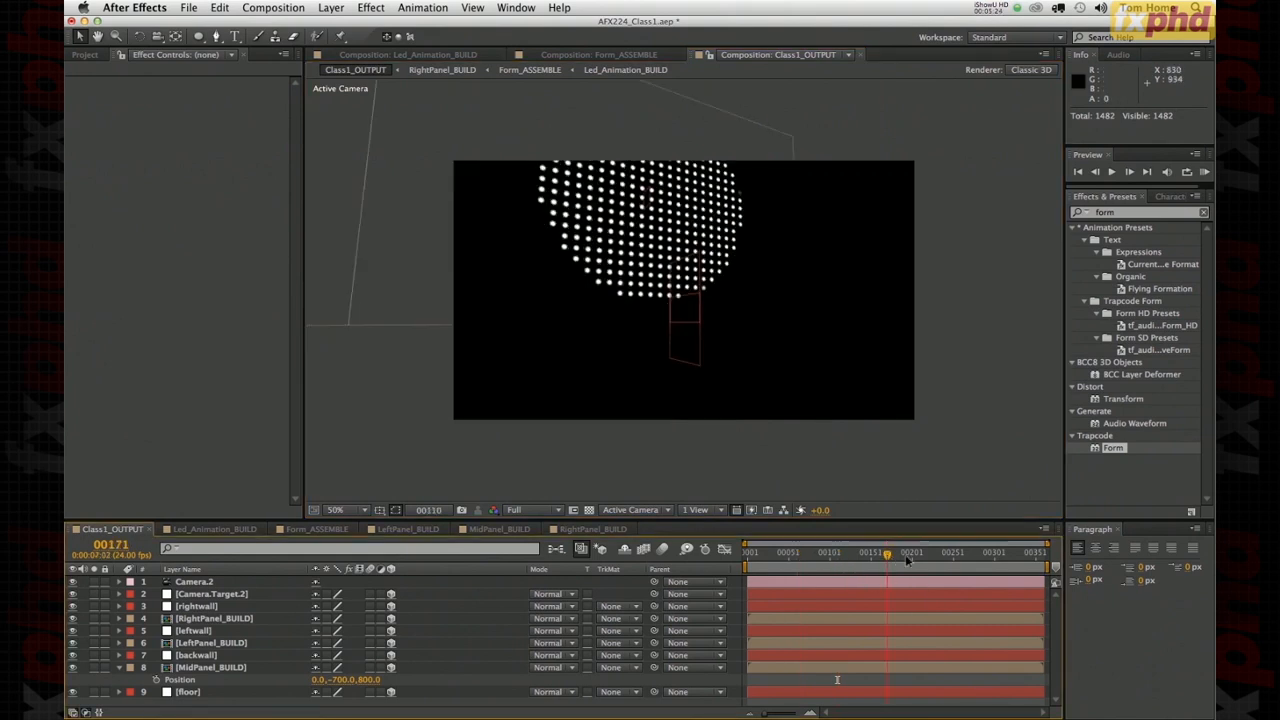
click(934, 556)
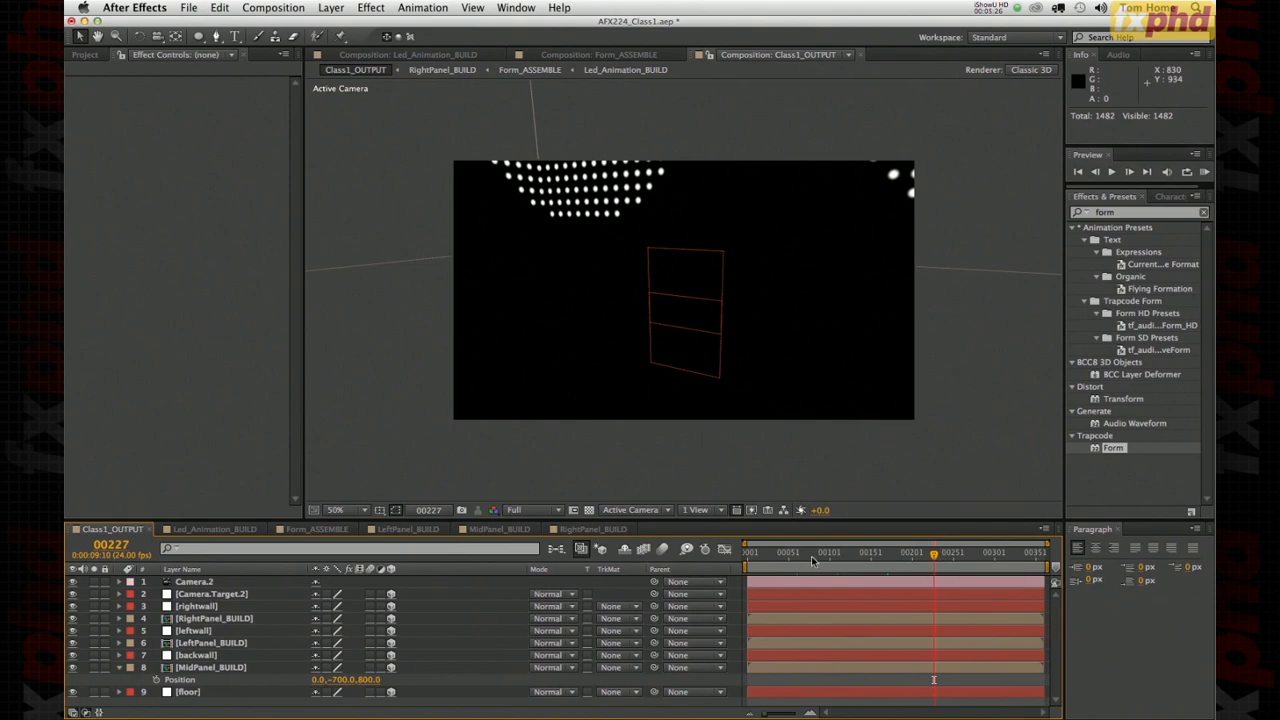
- Check the LED dots on the wall panels in Class1_OUTPUT at frames 114 and 41
click(791, 553)
click(762, 565)
click(840, 564)
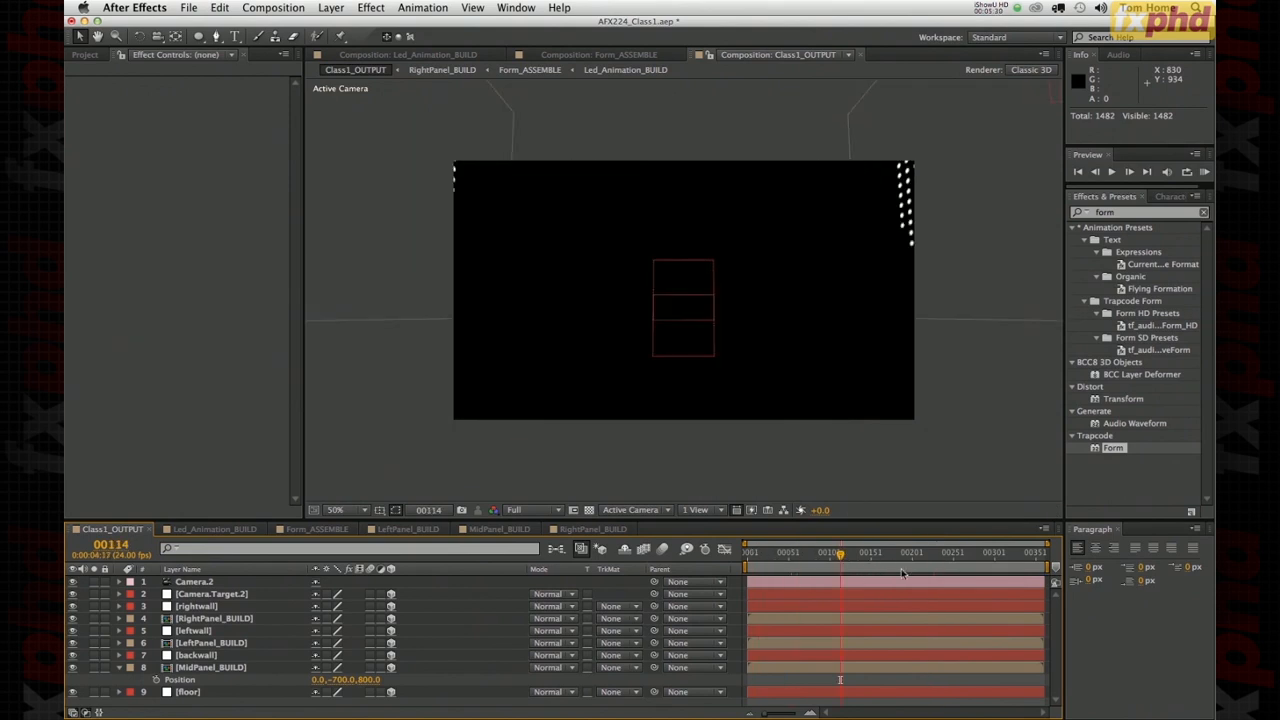
click(782, 555)
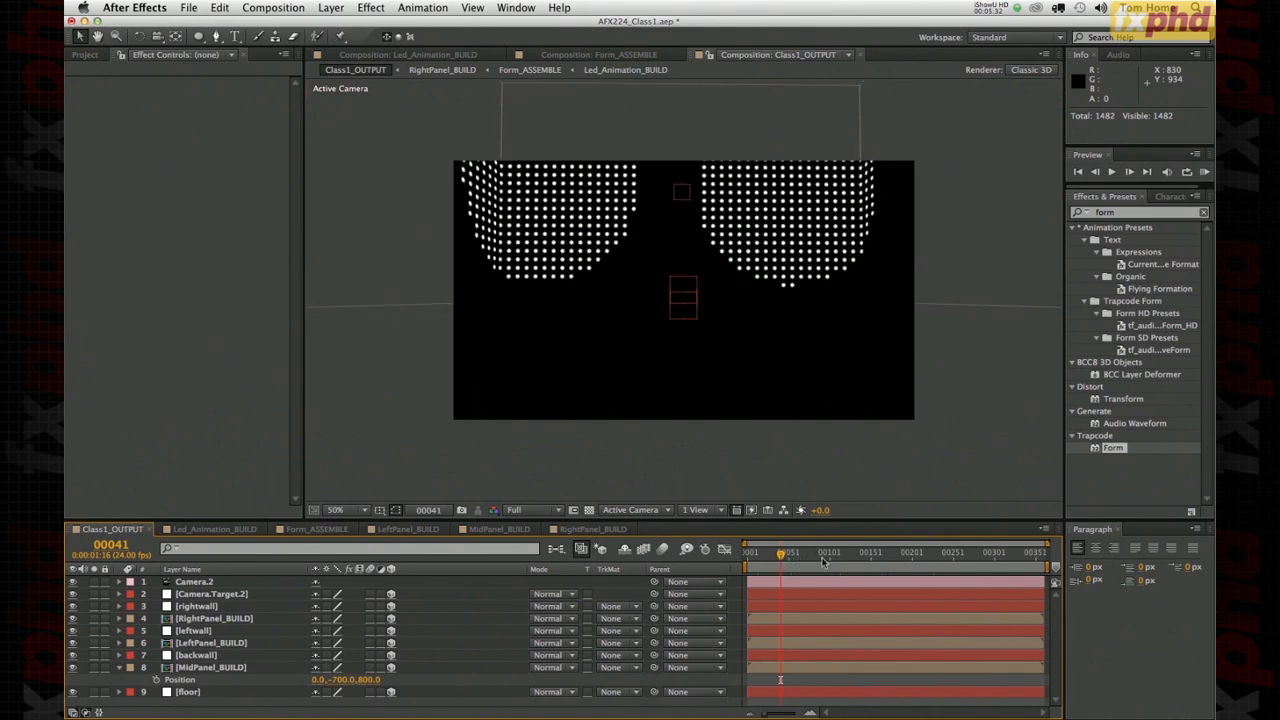
- Review the nesting from Led_Animation_BUILD through Form_ASSEMBLE and RightPanel_BUILD to Class1_OUTPUT, checking the output up to frame 247
click(625, 70)
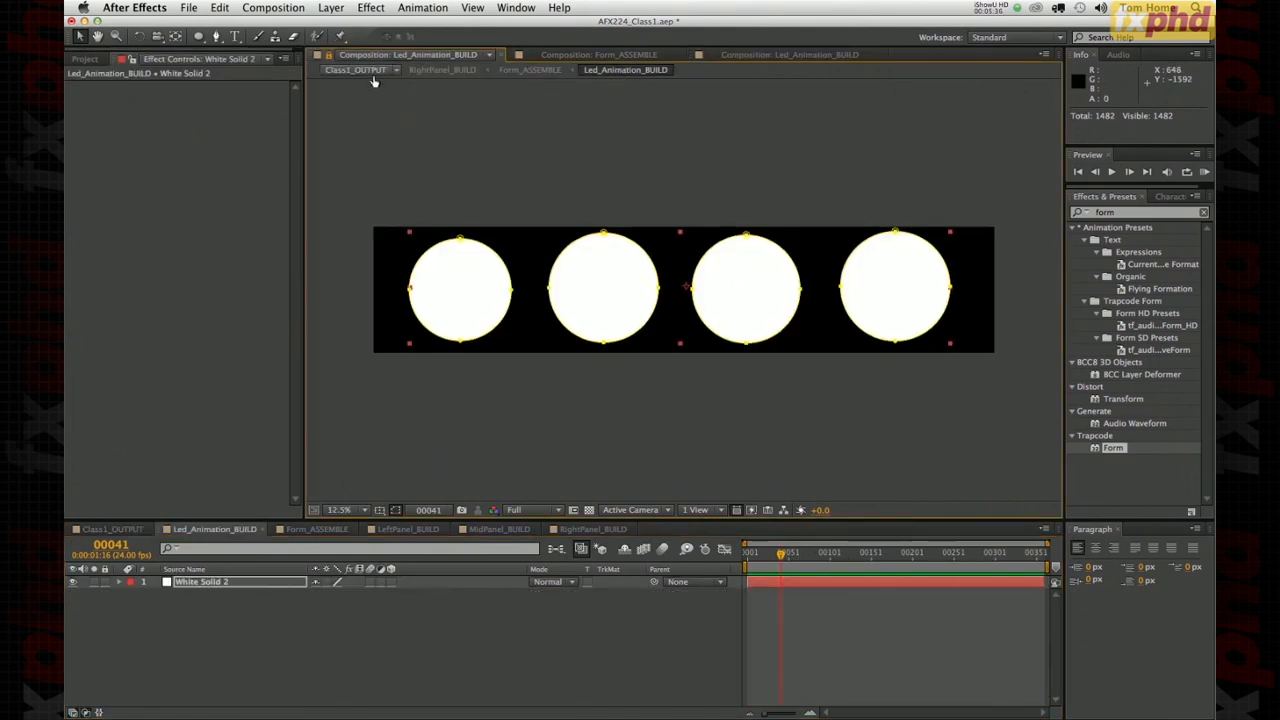
click(530, 70)
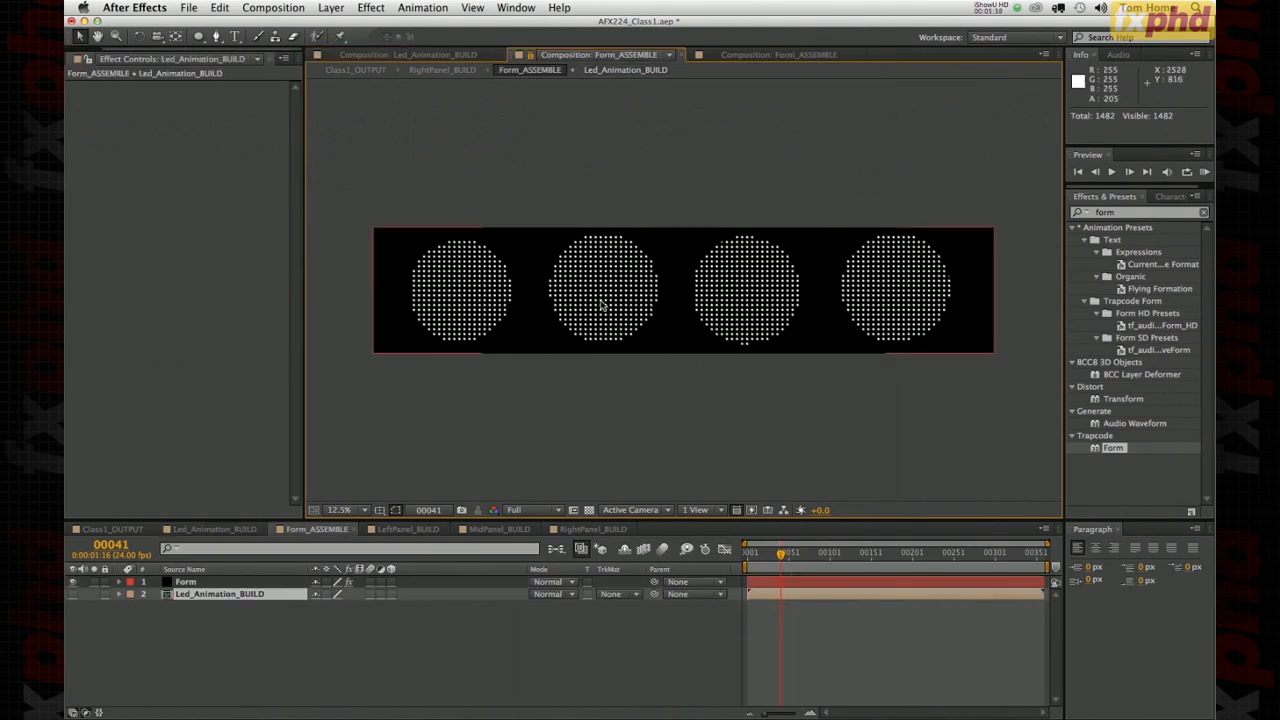
click(442, 70)
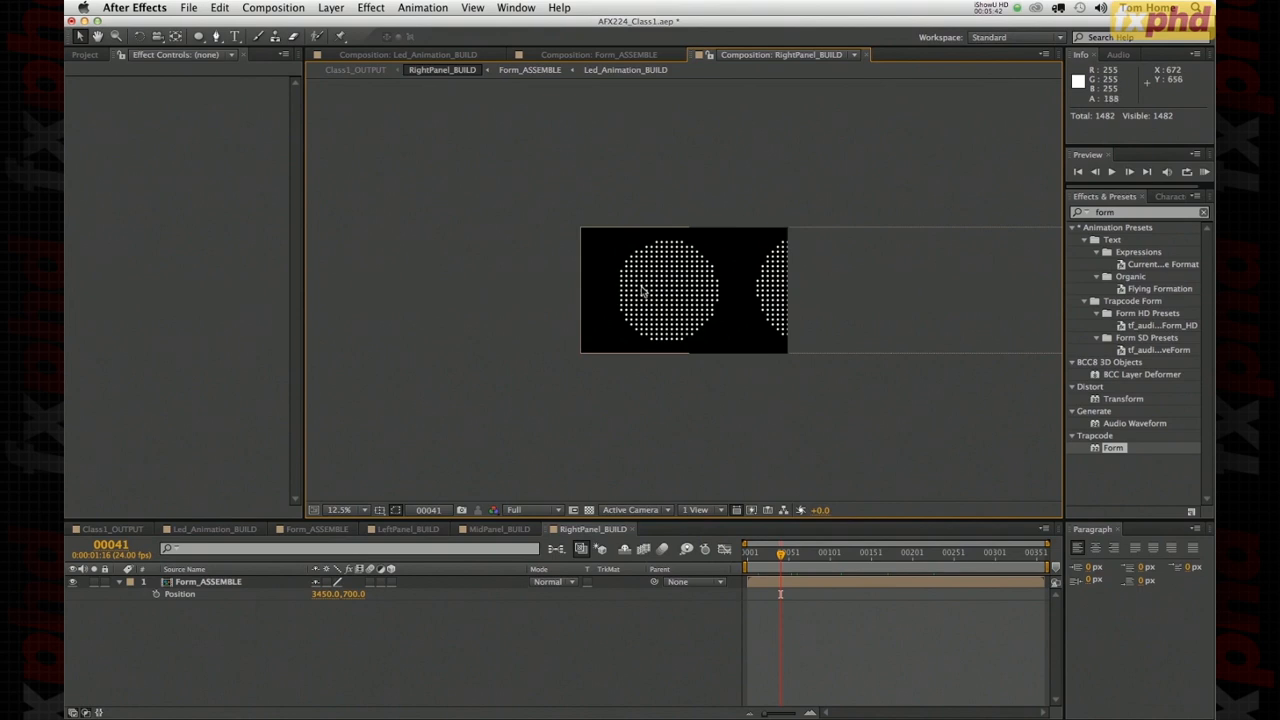
click(357, 70)
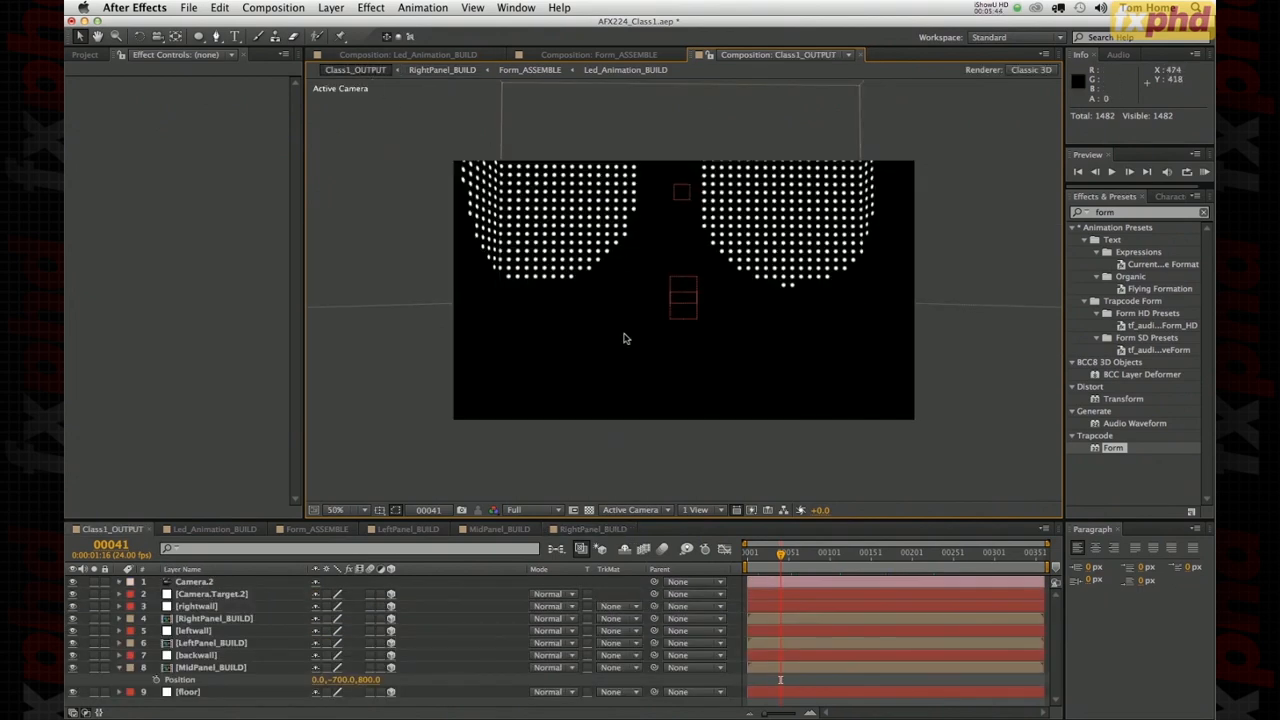
click(822, 554)
click(886, 554)
click(951, 554)
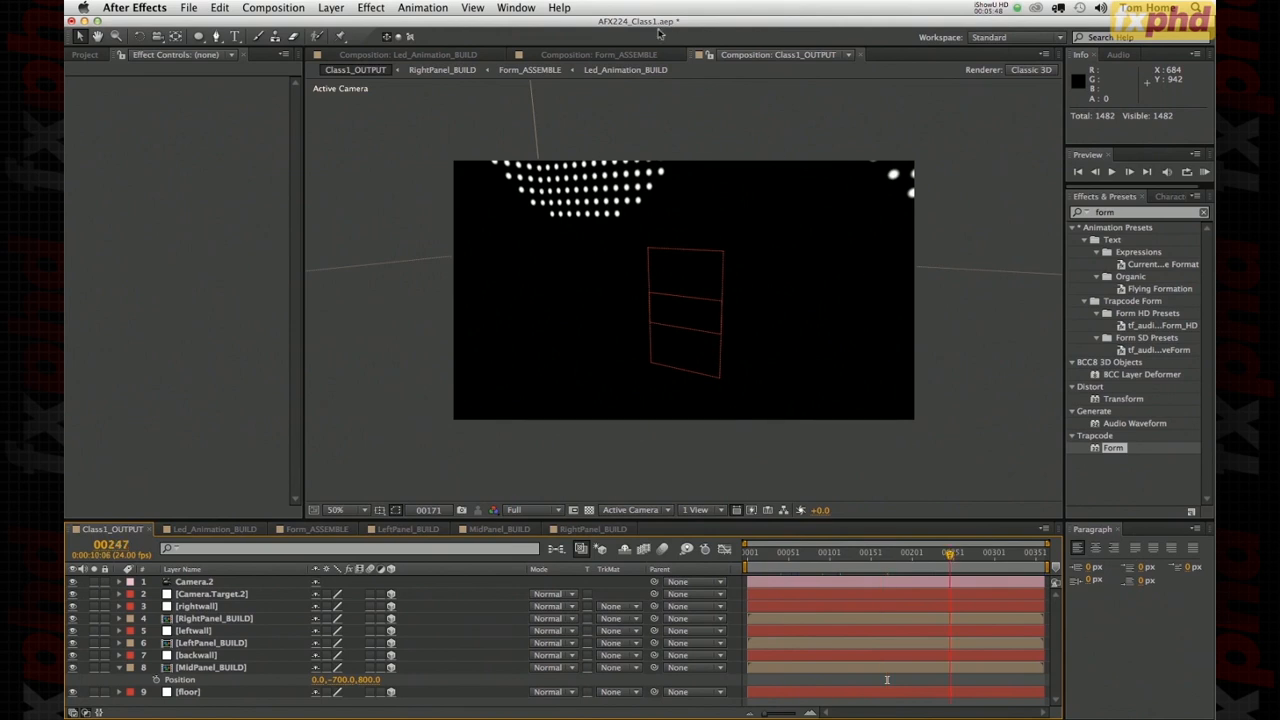
click(625, 70)
click(530, 70)
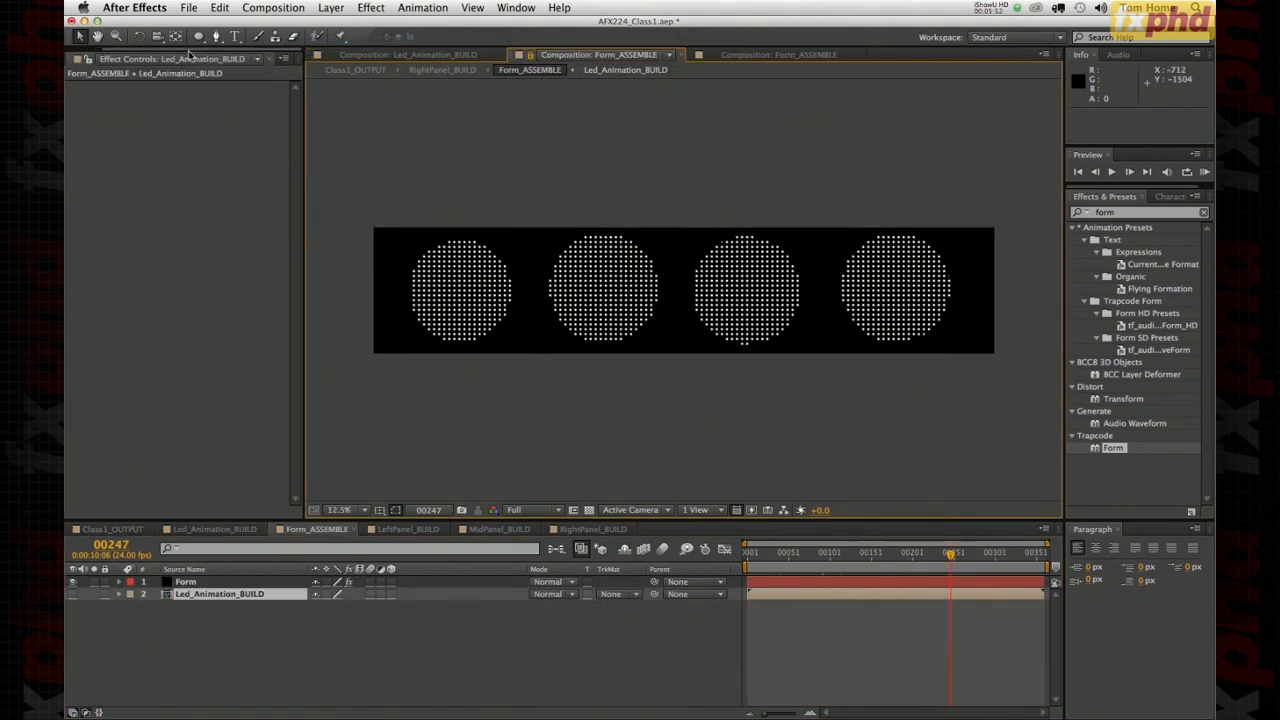
- Create a 575 x 2800 px composition named Equalizer_SOURCE with 360 frames at 24 fps
click(90, 60)
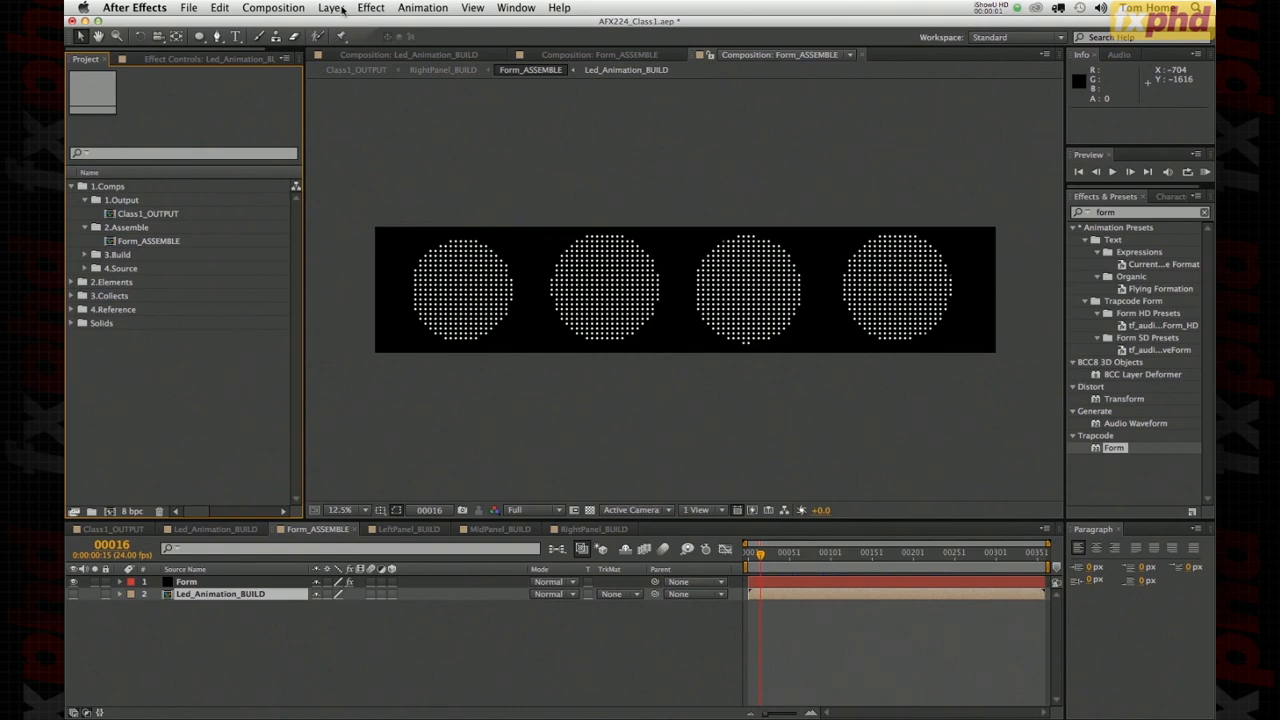
click(278, 8)
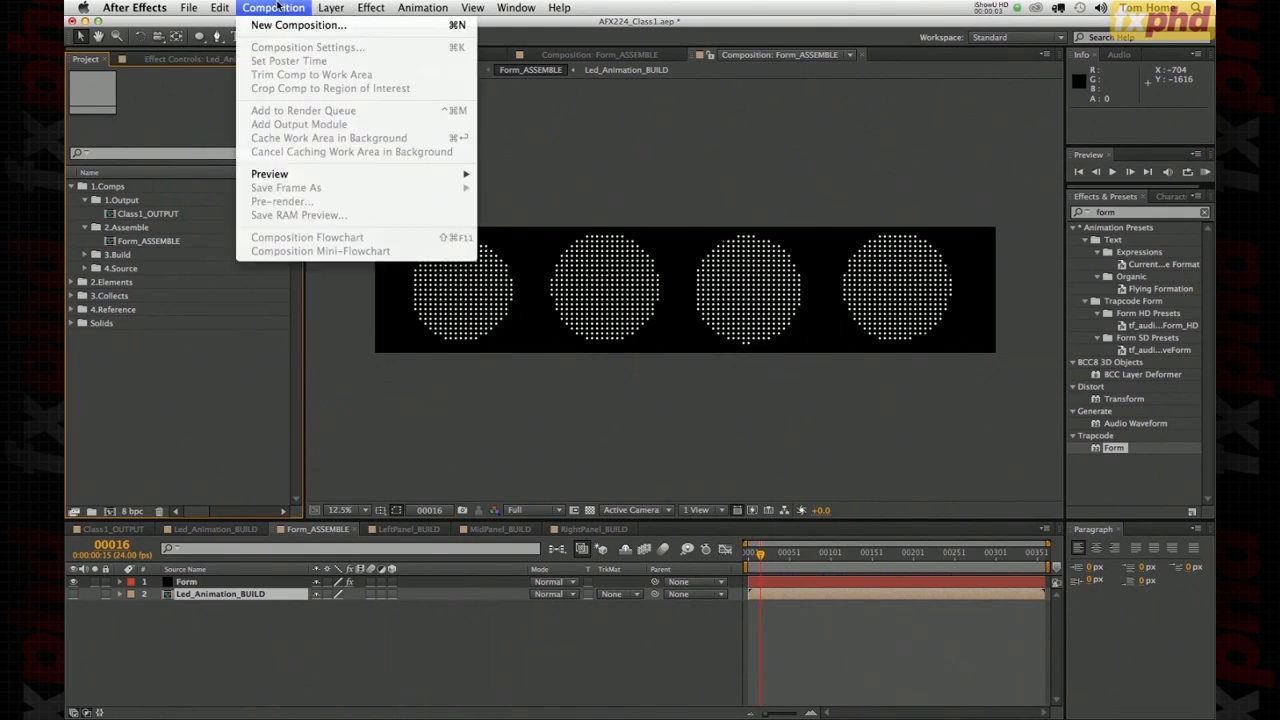
click(295, 25)
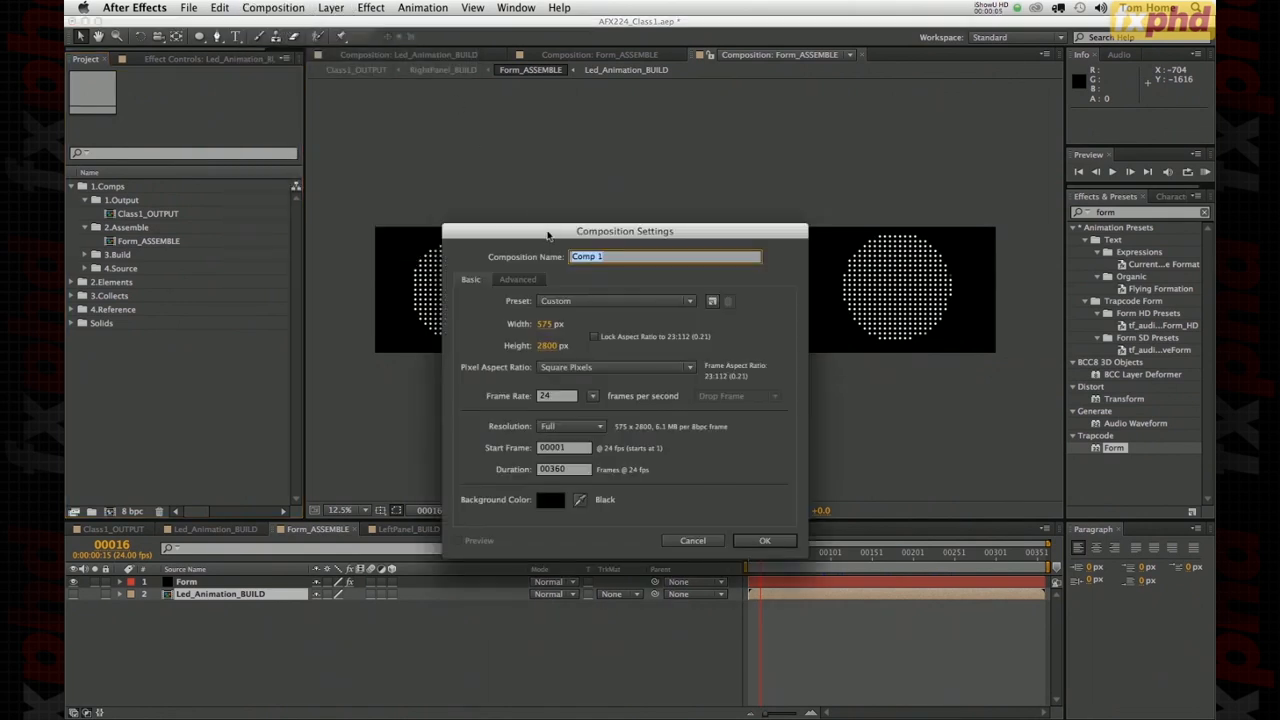
drag(548, 235, 513, 153)
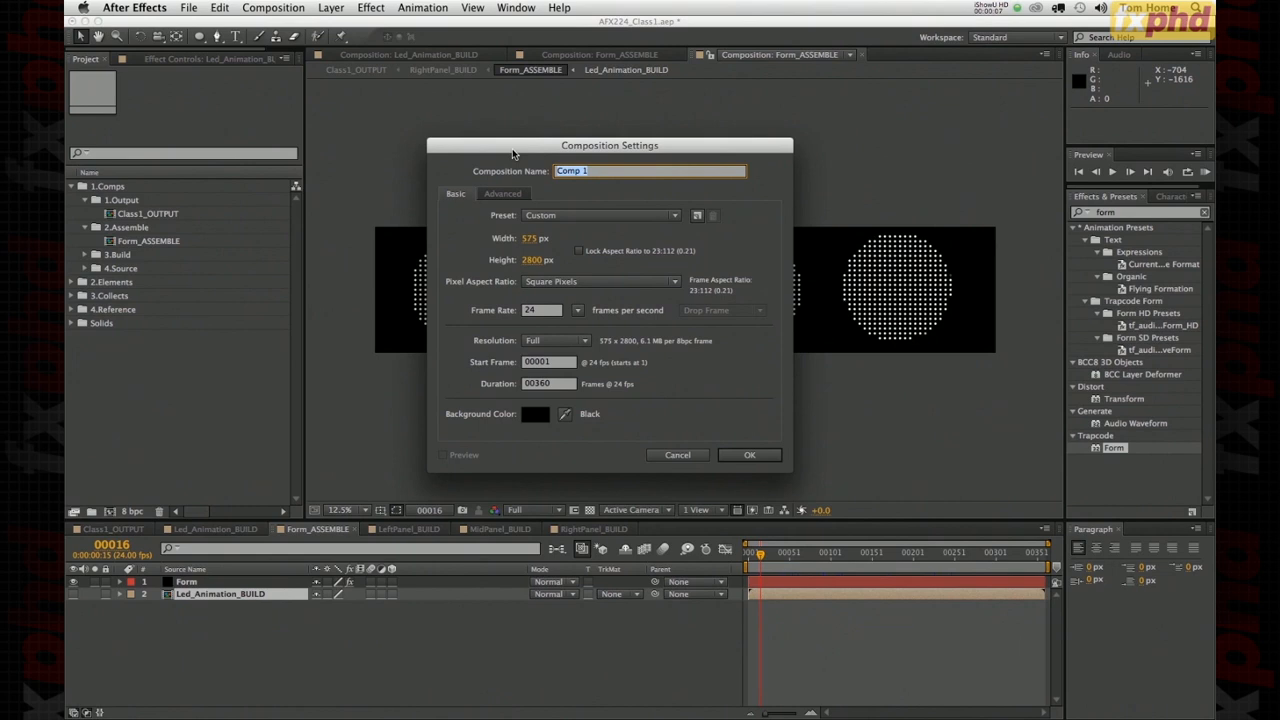
text(Equalizer_SOURCE)
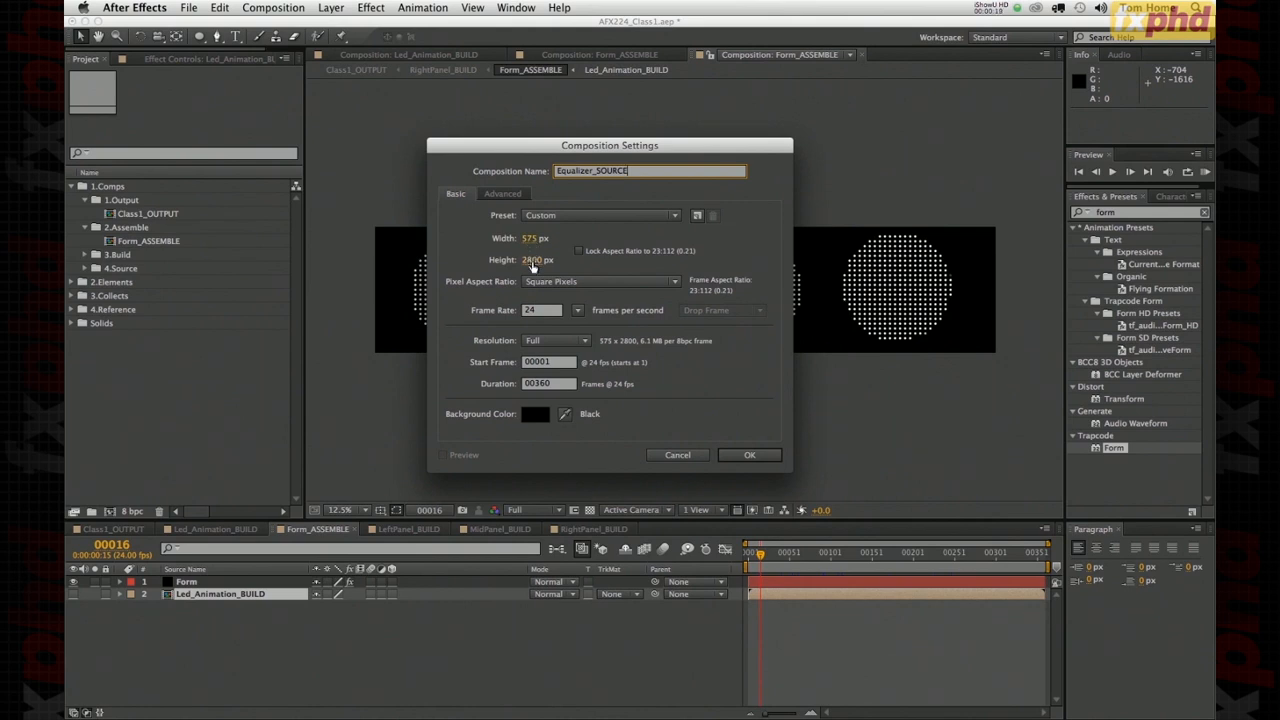
click(748, 455)
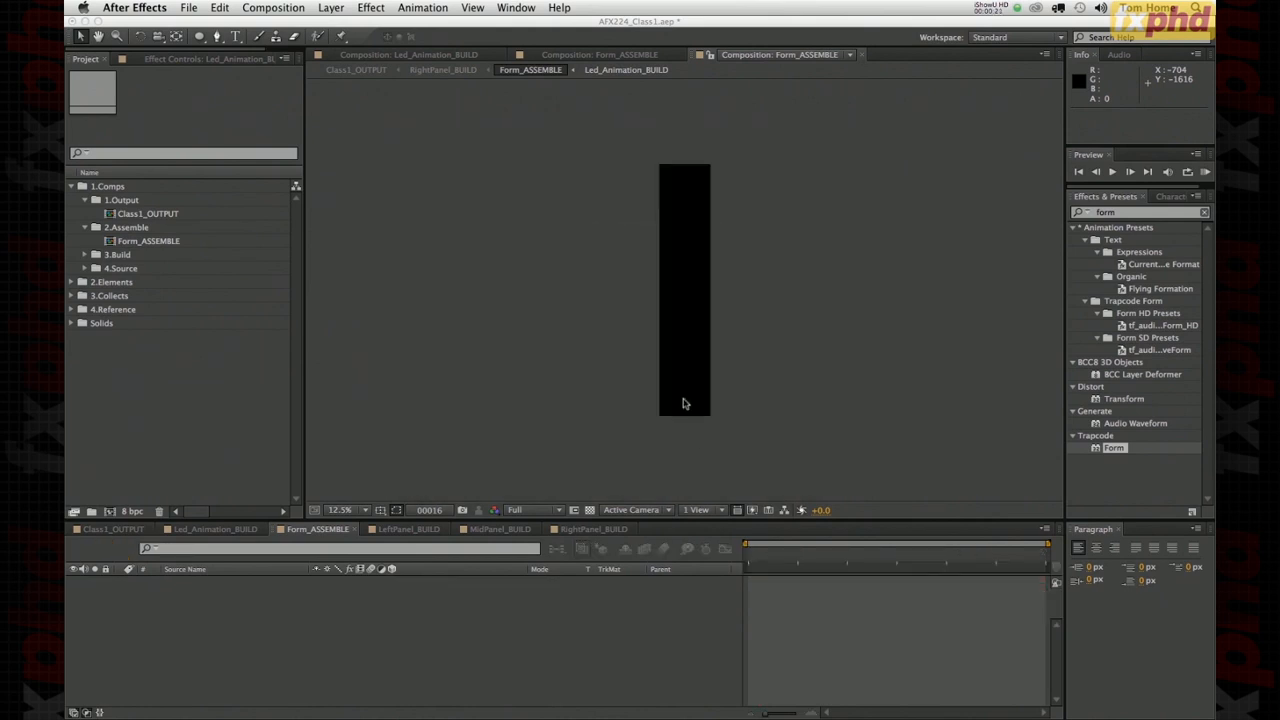
- Add a white 575 x 2800 px solid named EQ to Equalizer_SOURCE
click(331, 8)
mouse_move(503, 28)
click(540, 42)
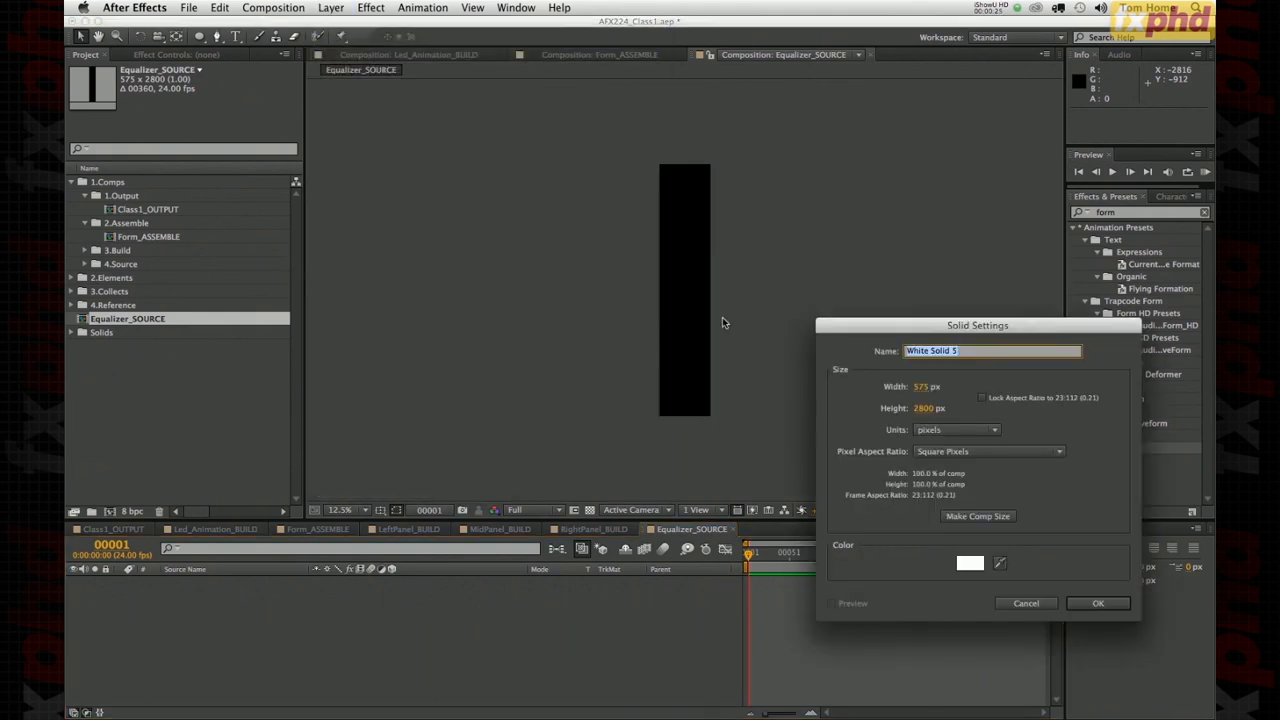
text(EQ)
key(Return)
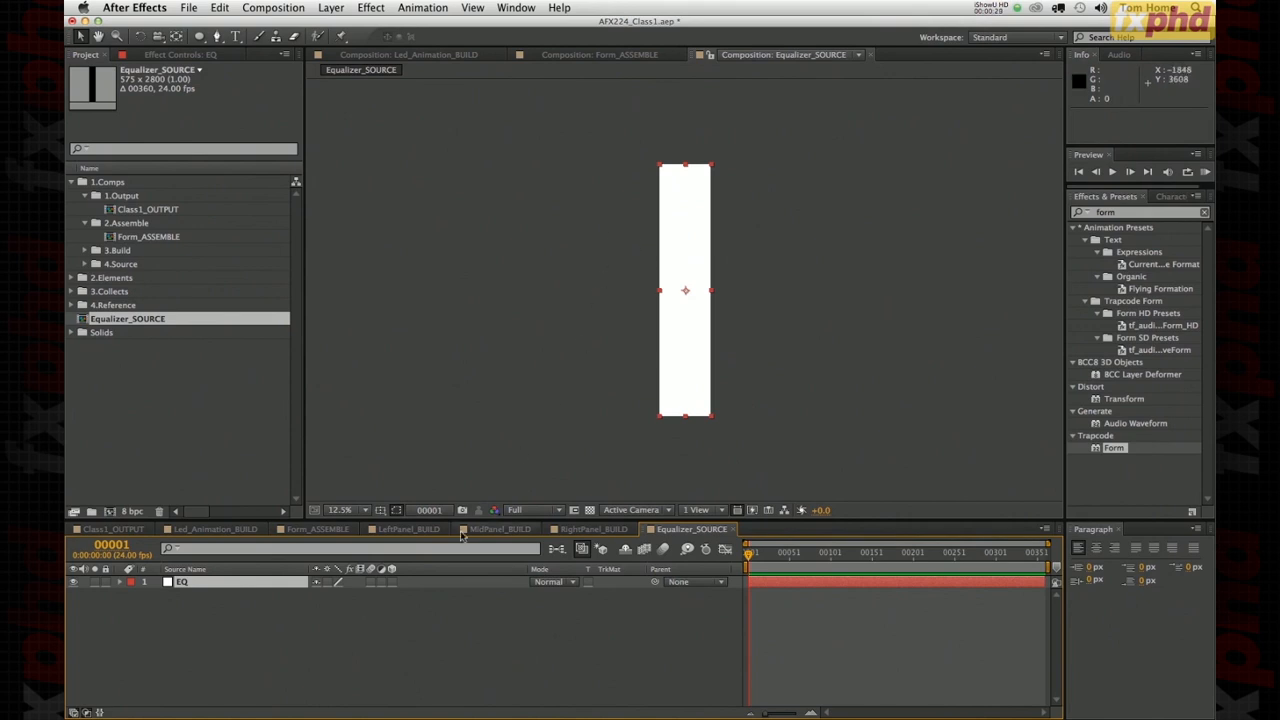
- Move EQ's anchor point to its bottom edge at Y 2800 and set the layer's Position Y to 2800
key(a)
click(351, 594)
text(2800)
key(Return)
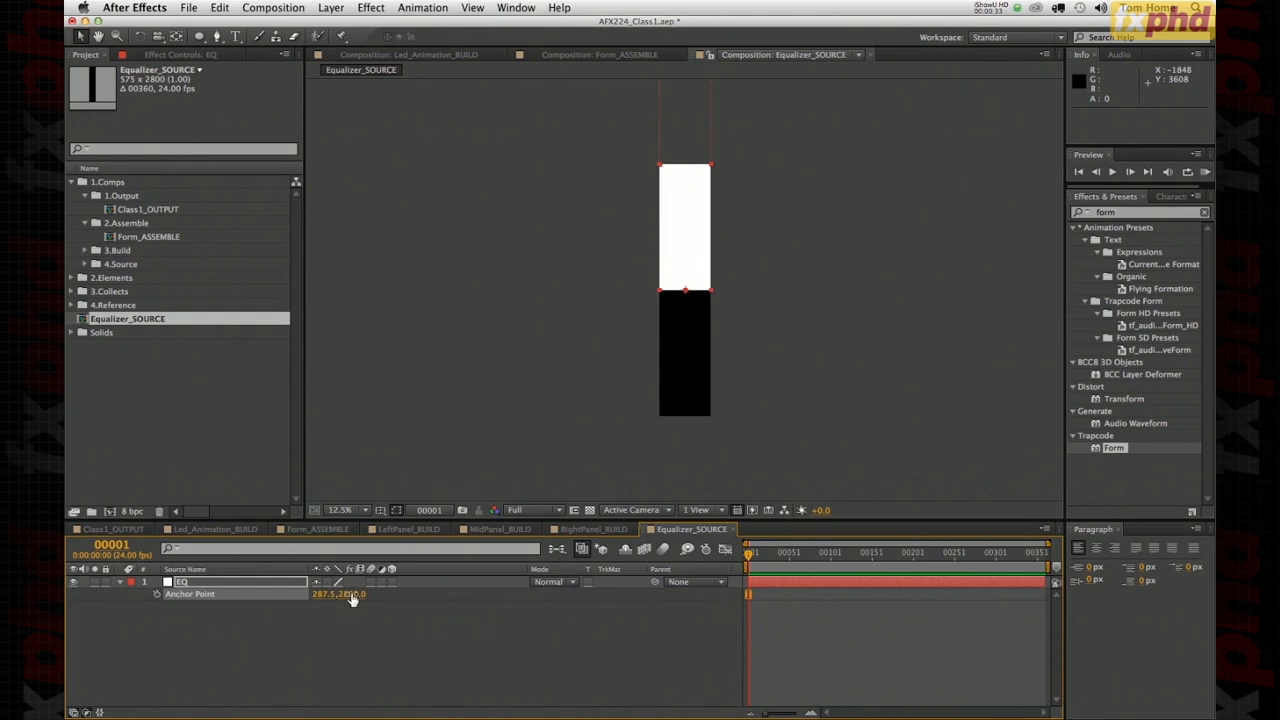
click(310, 612)
drag(257, 609, 221, 570)
key(p)
click(349, 595)
text(2800)
key(Return)
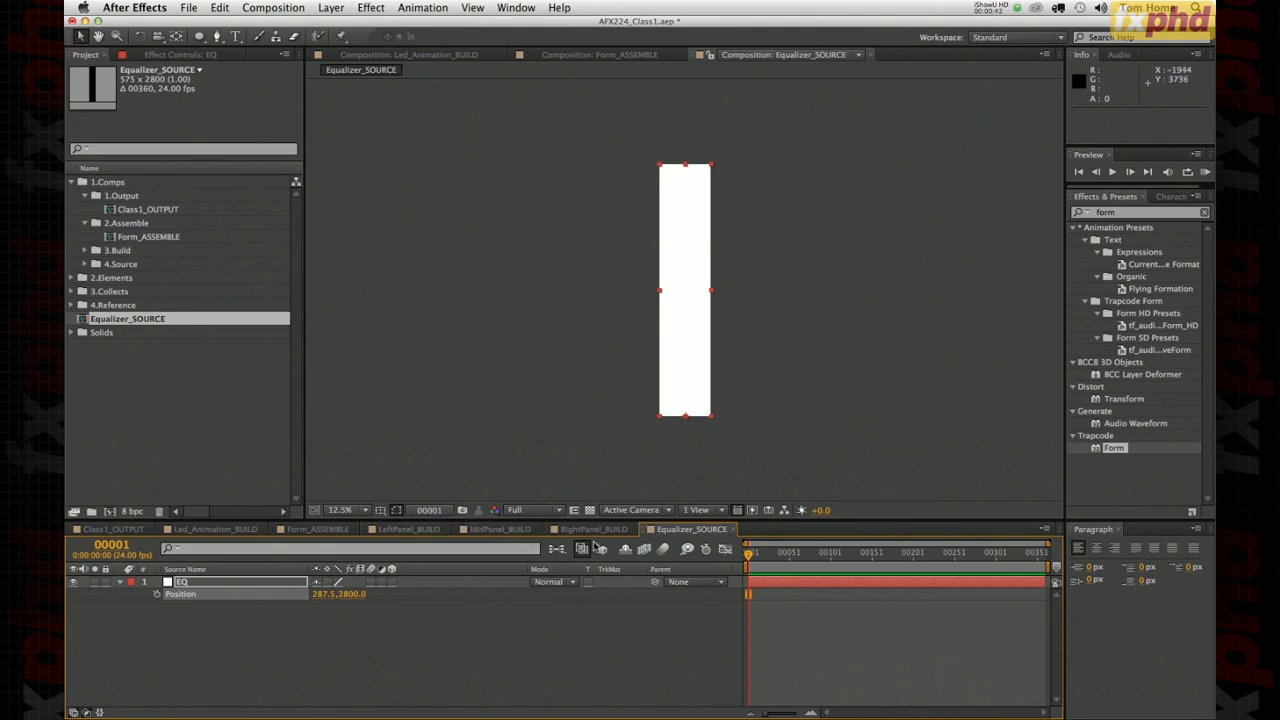
- Unlink EQ's Scale proportions and start a Scale keyframe at frame 43
drag(755, 557, 784, 564)
drag(267, 655, 224, 566)
key(s)
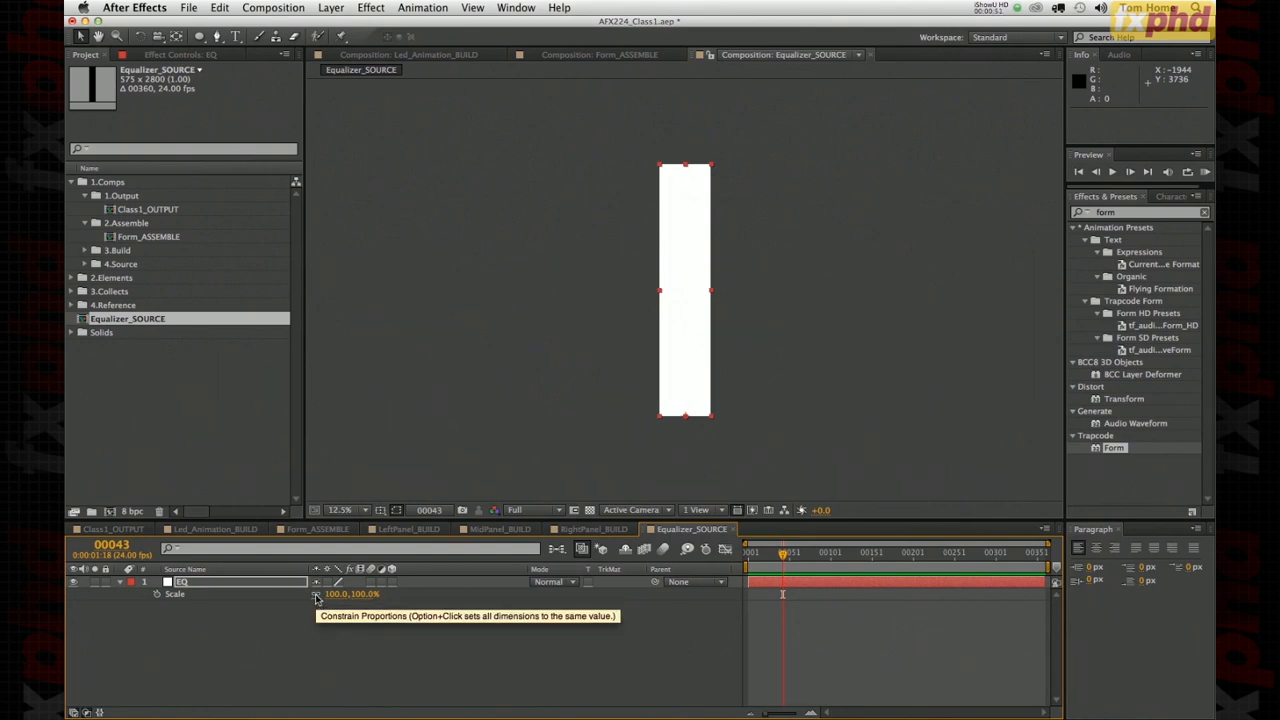
click(316, 596)
click(308, 644)
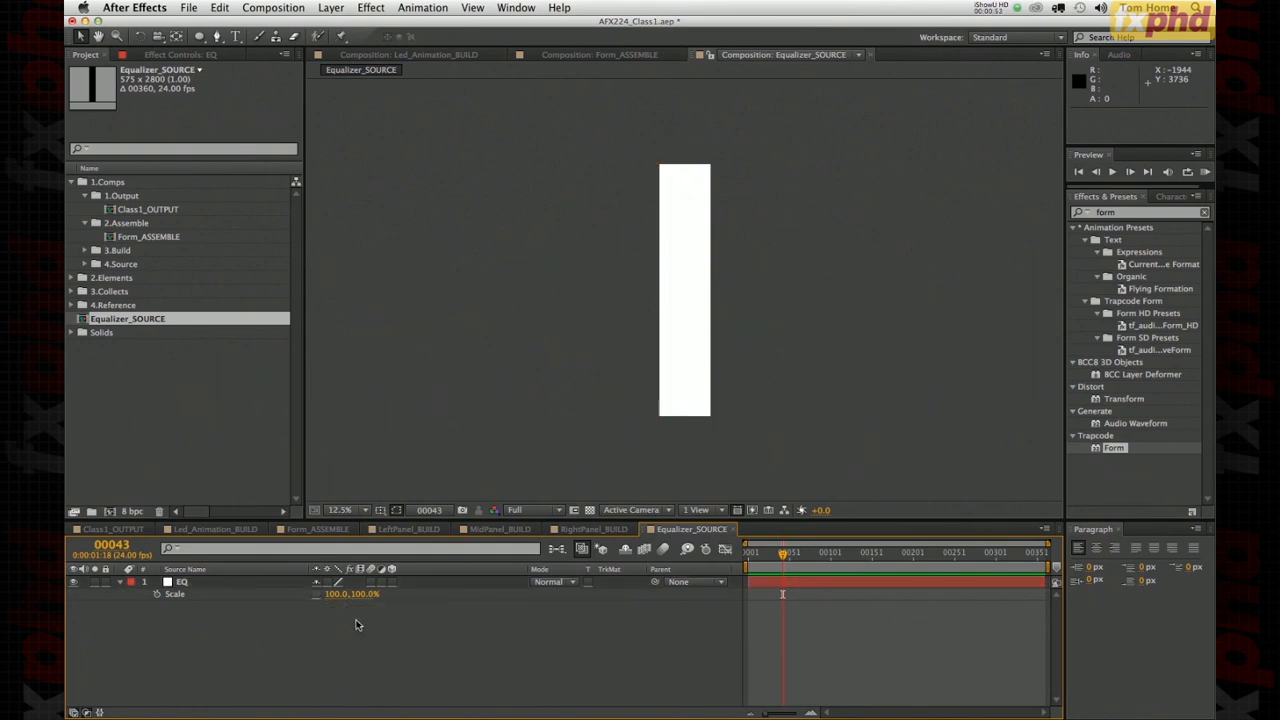
click(176, 594)
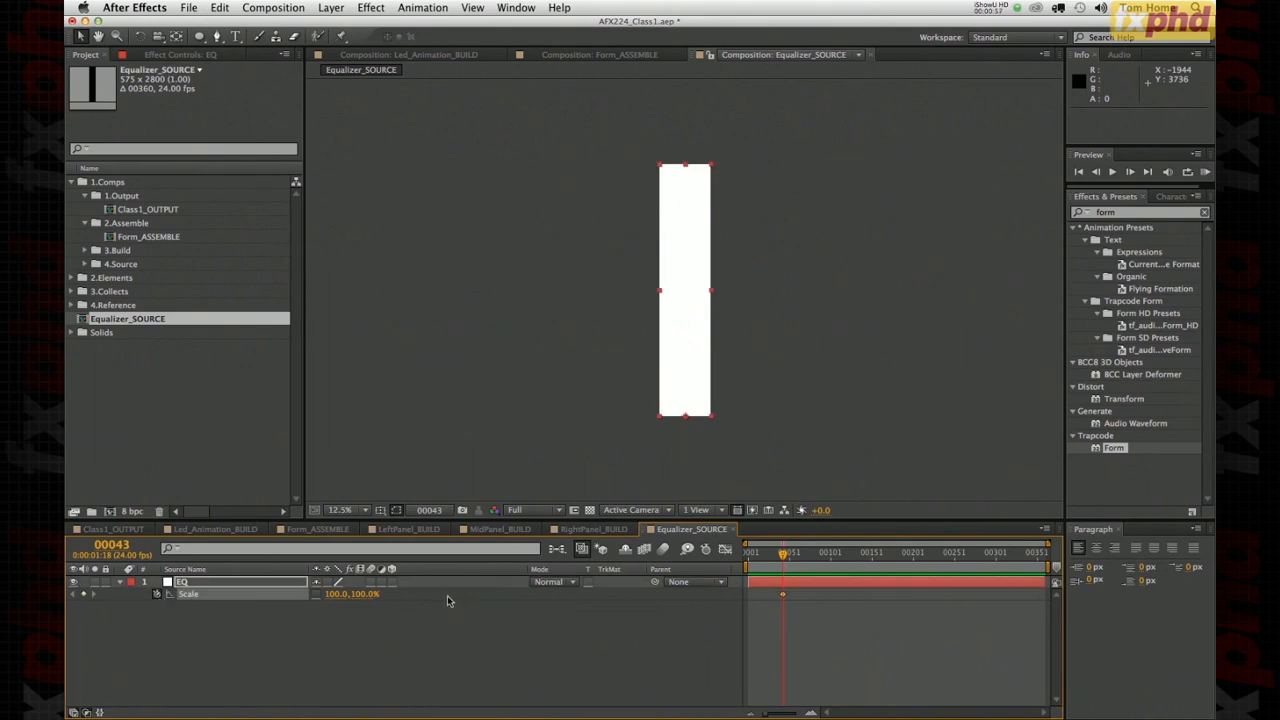
- Set EQ's Scale at frame 43 to 85% horizontally and 50% vertically
click(337, 594)
text(85)
key(Return)
click(358, 594)
text(50)
key(Return)
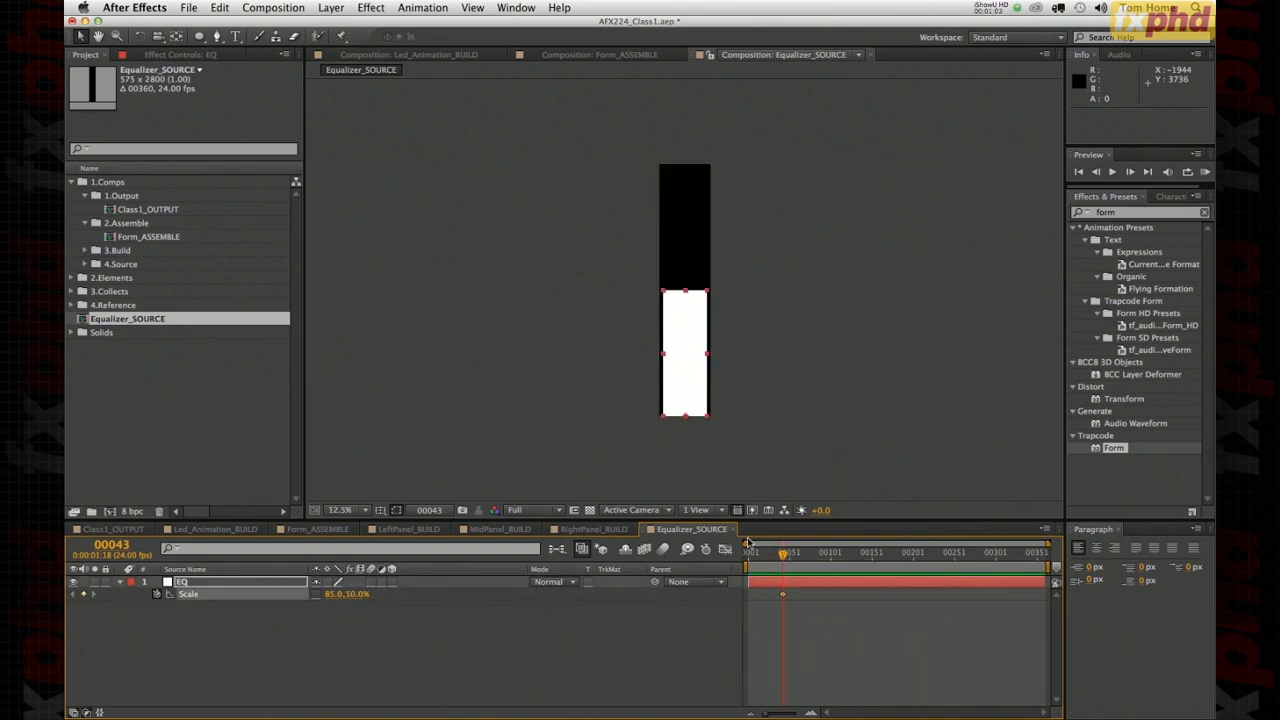
- Set EQ's vertical Scale to 0% at frame 53 and make that keyframe a hold keyframe
key(Page_Down)
key(Page_Down)
key(Page_Down)
key(Page_Down)
key(Page_Down)
key(Page_Down)
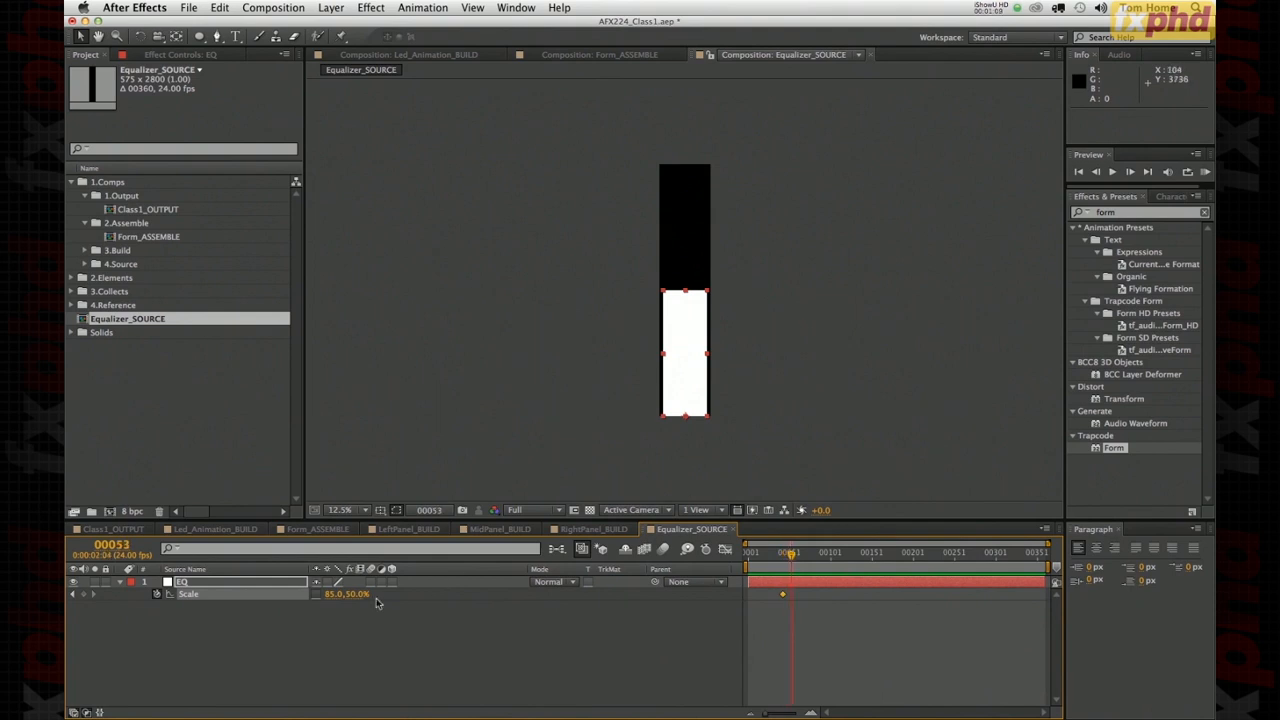
click(312, 615)
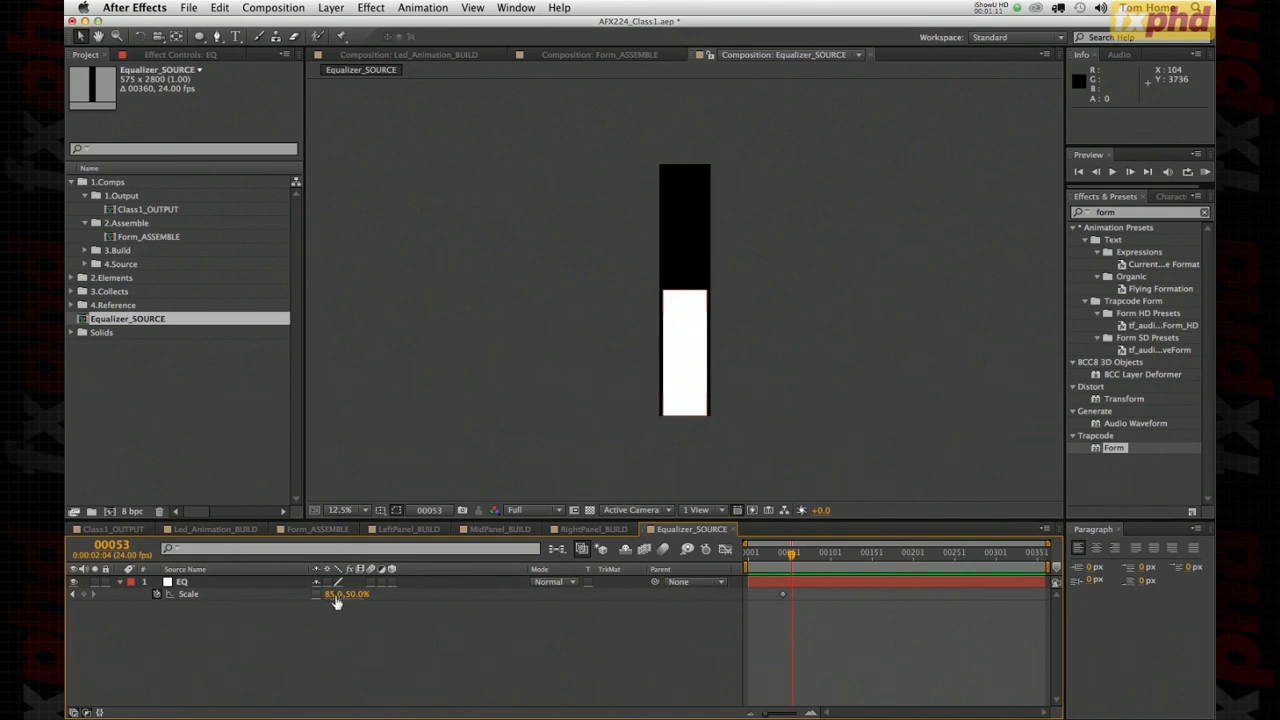
click(352, 597)
text(0)
key(Return)
drag(819, 632, 785, 590)
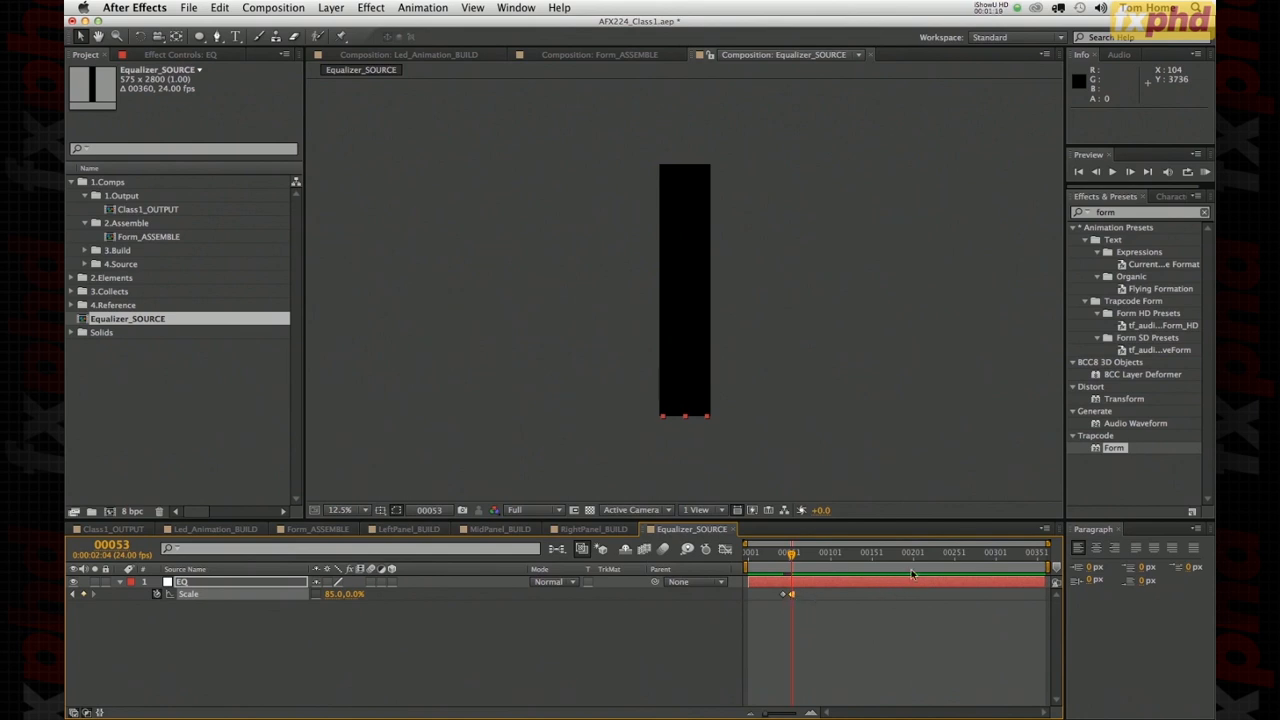
- Add a Scale keyframe to EQ at frame 276 with both dimensions at 100%
drag(968, 556, 975, 562)
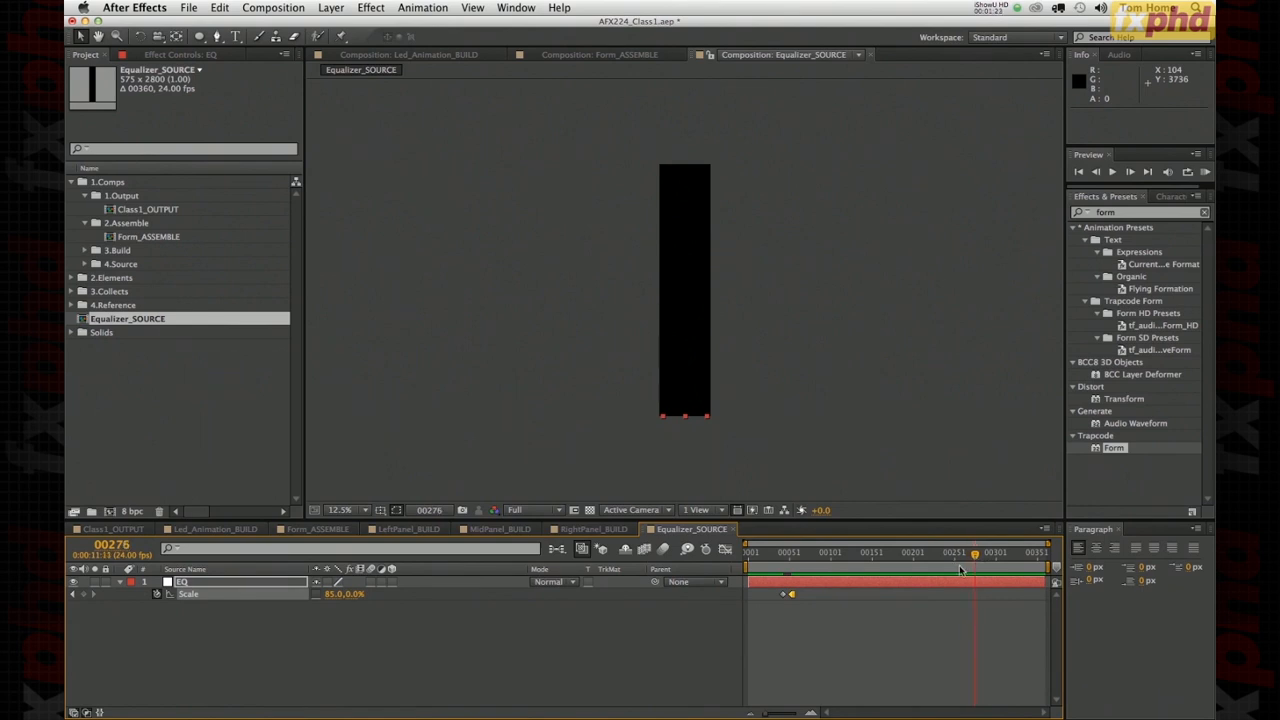
click(84, 594)
click(331, 595)
key(Return)
click(357, 594)
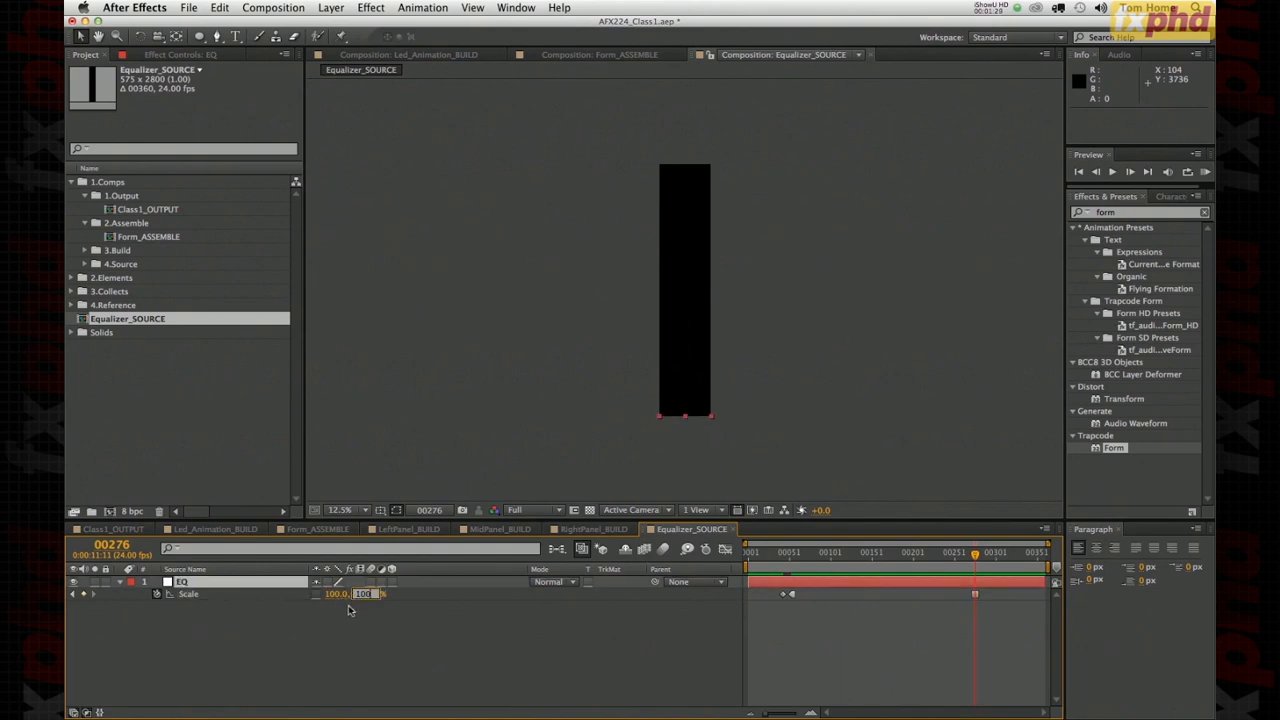
text(100)
key(Return)
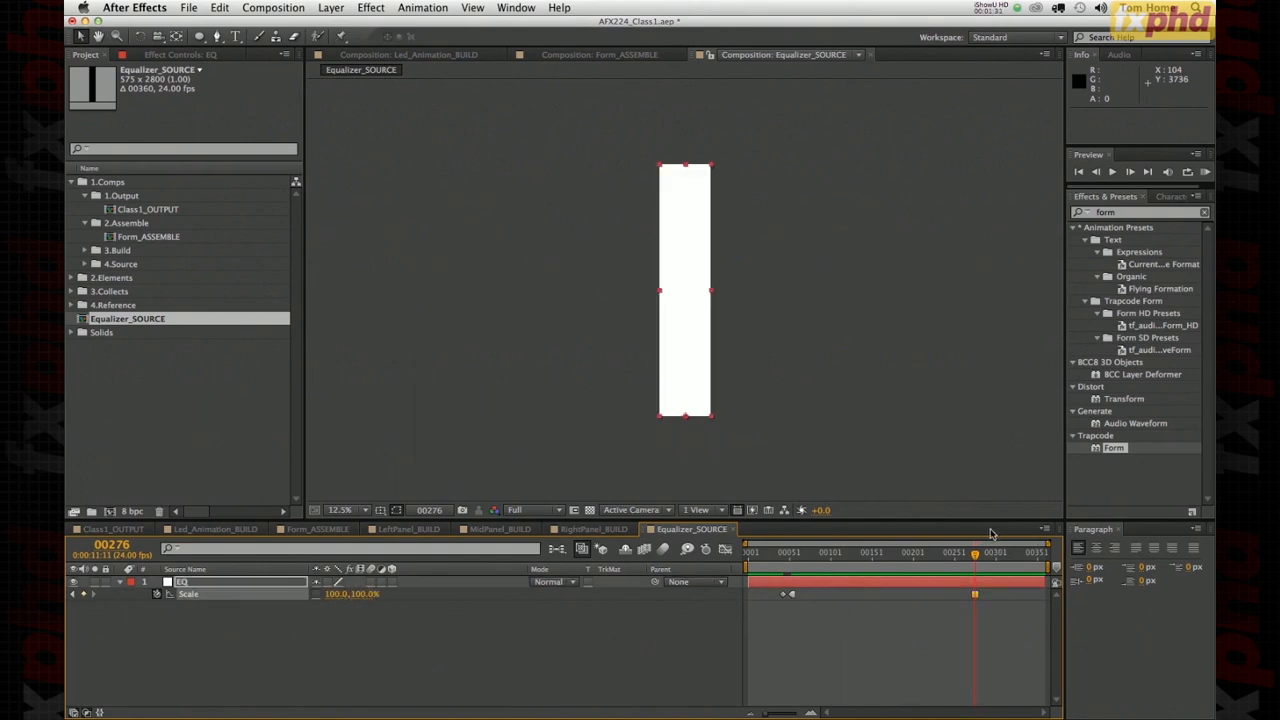
- Set EQ's Scale to 85% horizontally and 50% vertically at frame 286
drag(976, 556, 983, 557)
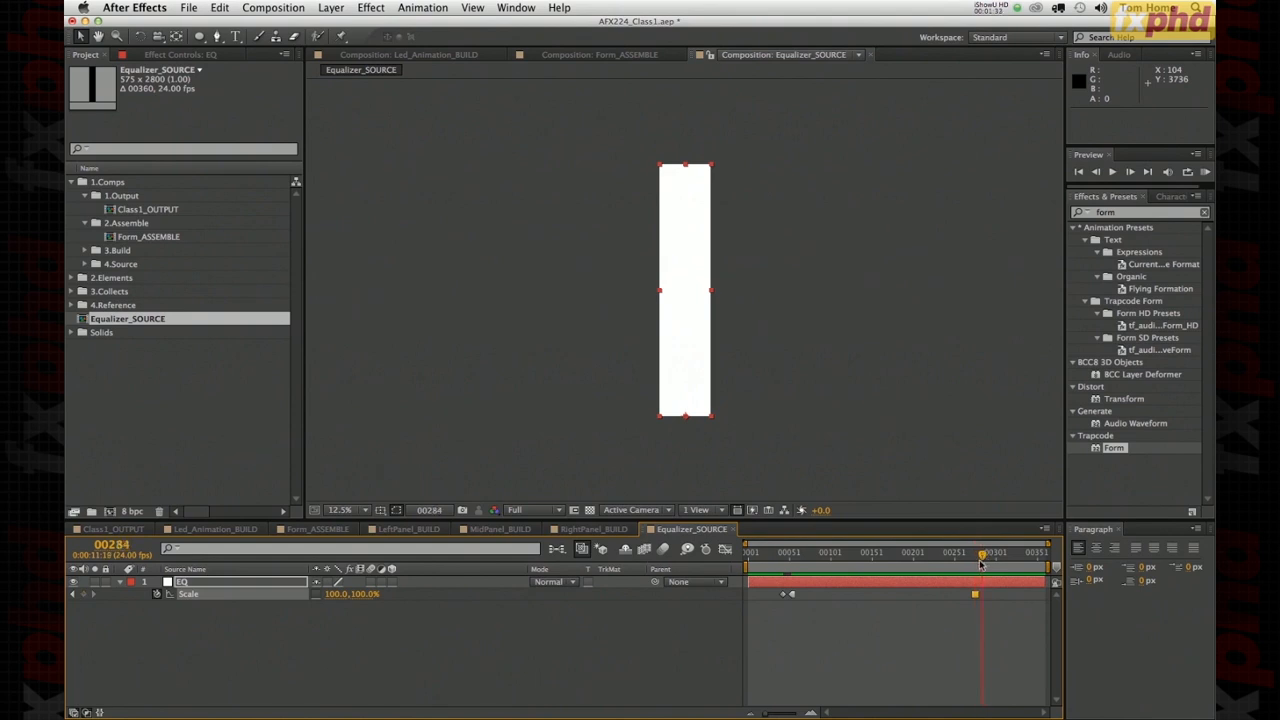
key(Page_Down)
click(336, 594)
text(85)
key(Return)
text(50)
key(Return)
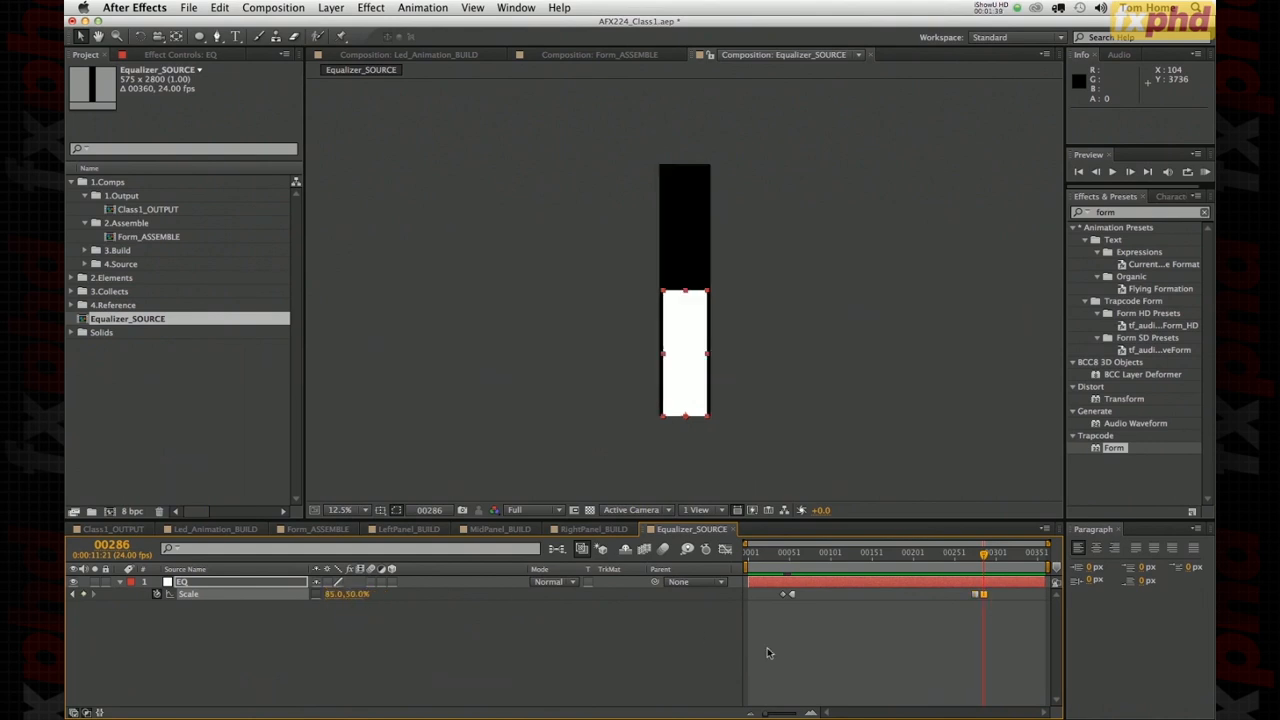
- Convert EQ's hold Scale keyframes at frames 276 and 286 to linear interpolation and check the animation
drag(965, 563, 977, 569)
drag(765, 713, 786, 713)
drag(886, 577, 891, 605)
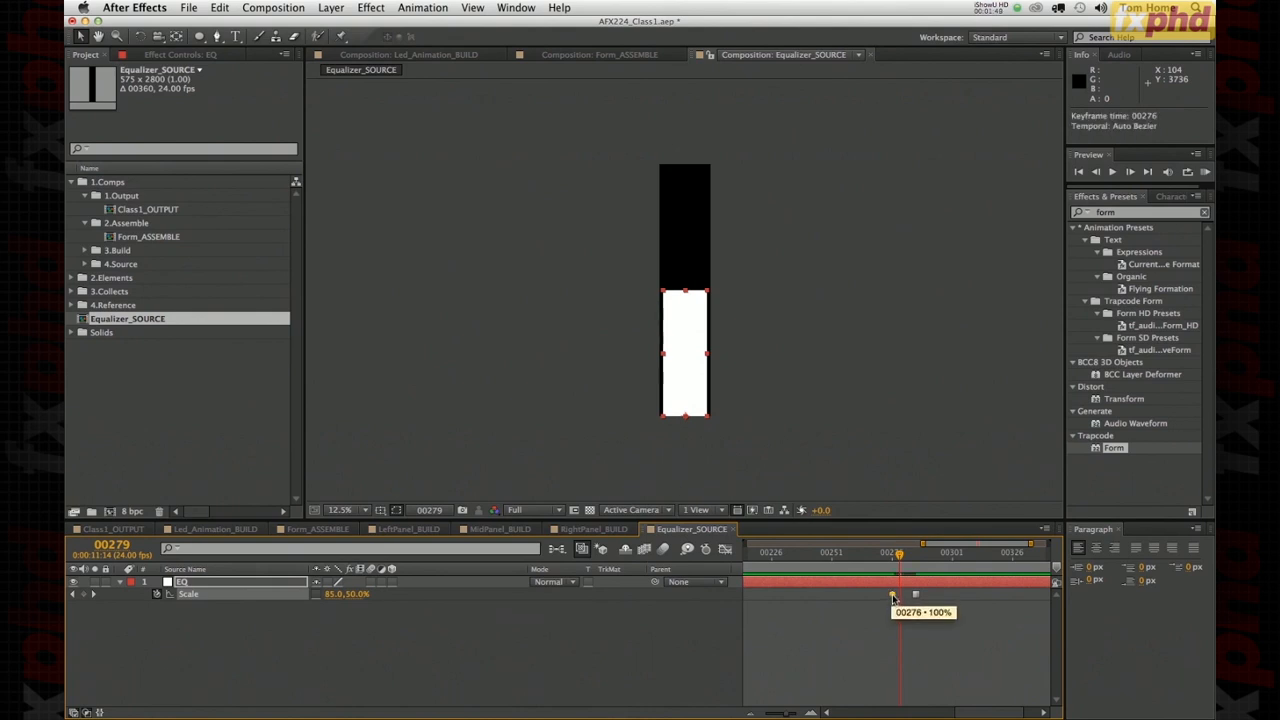
ctrl+click(893, 597)
mouse_move(893, 566)
mouse_down()
mouse_move(902, 579)
mouse_move(881, 562)
mouse_move(914, 575)
mouse_up()
drag(777, 714, 759, 716)
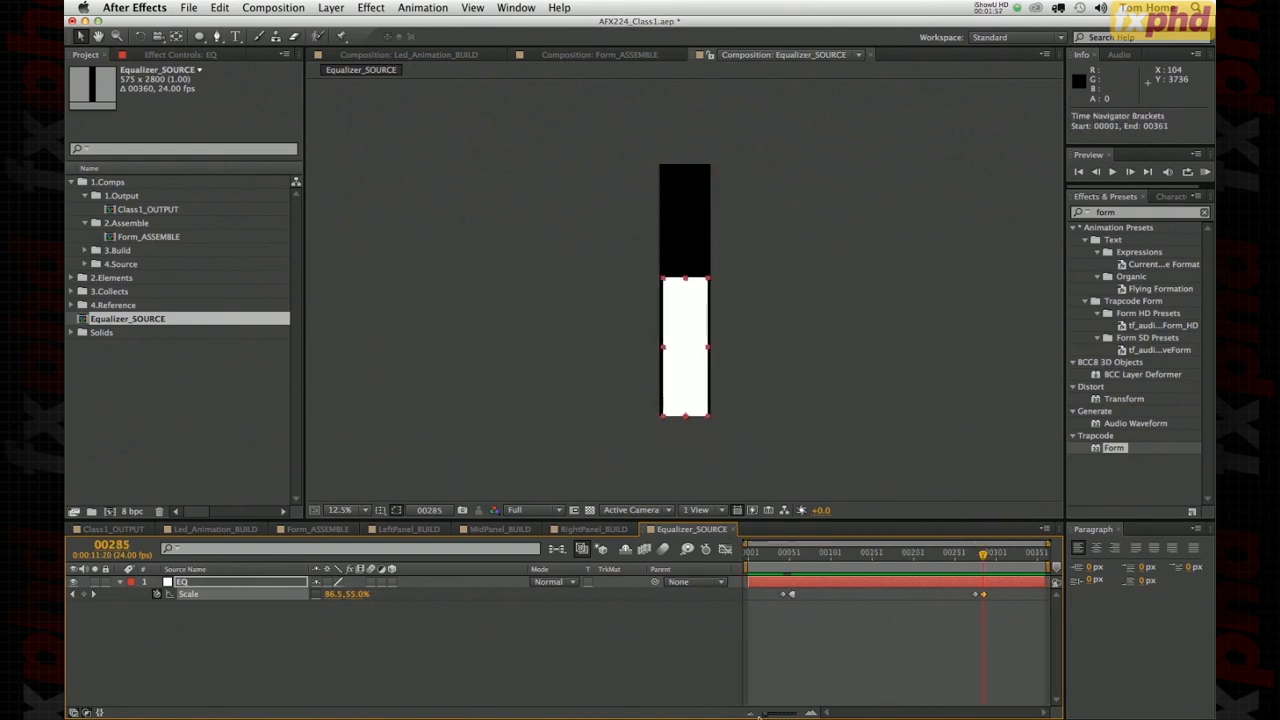
click(777, 652)
mouse_move(777, 556)
mouse_down()
mouse_move(830, 569)
mouse_move(770, 570)
mouse_up()
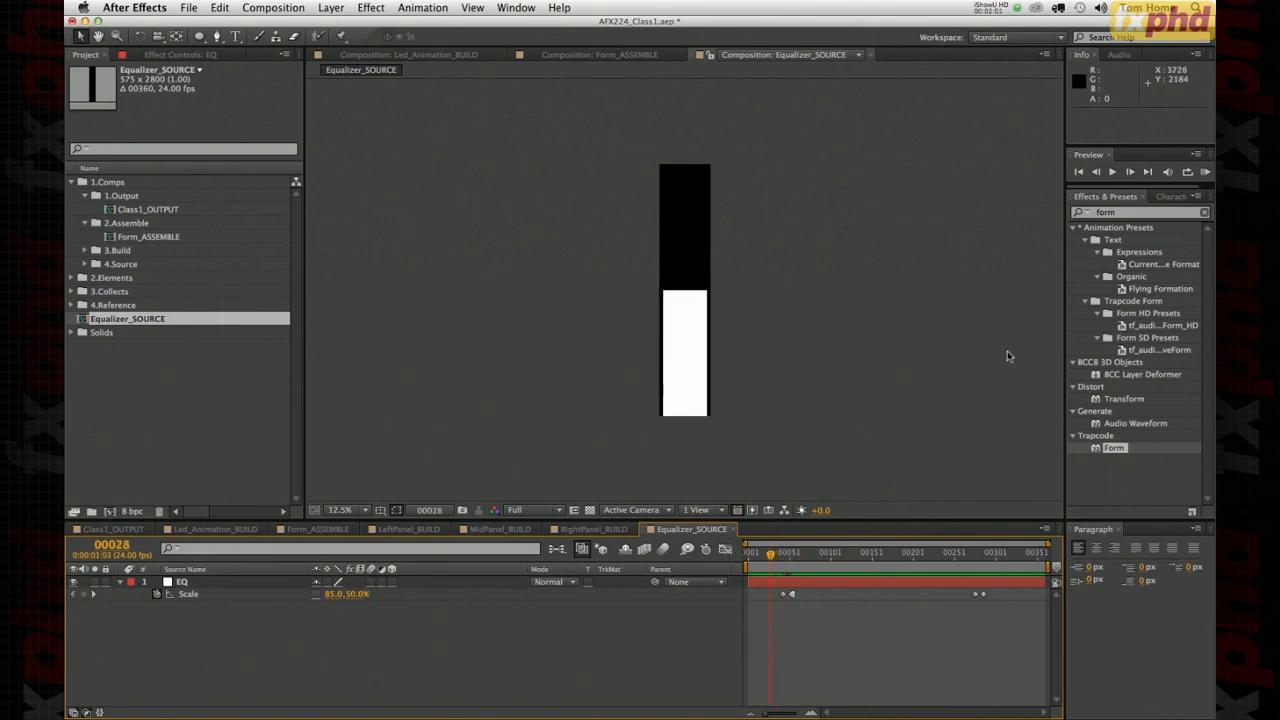
- Switch to QuickTime Player, scrub Class1_EXAMPLE.mov to 00:12 to examine the LED equalizer columns, and return to After Effects
mouse_move(1197, 145)
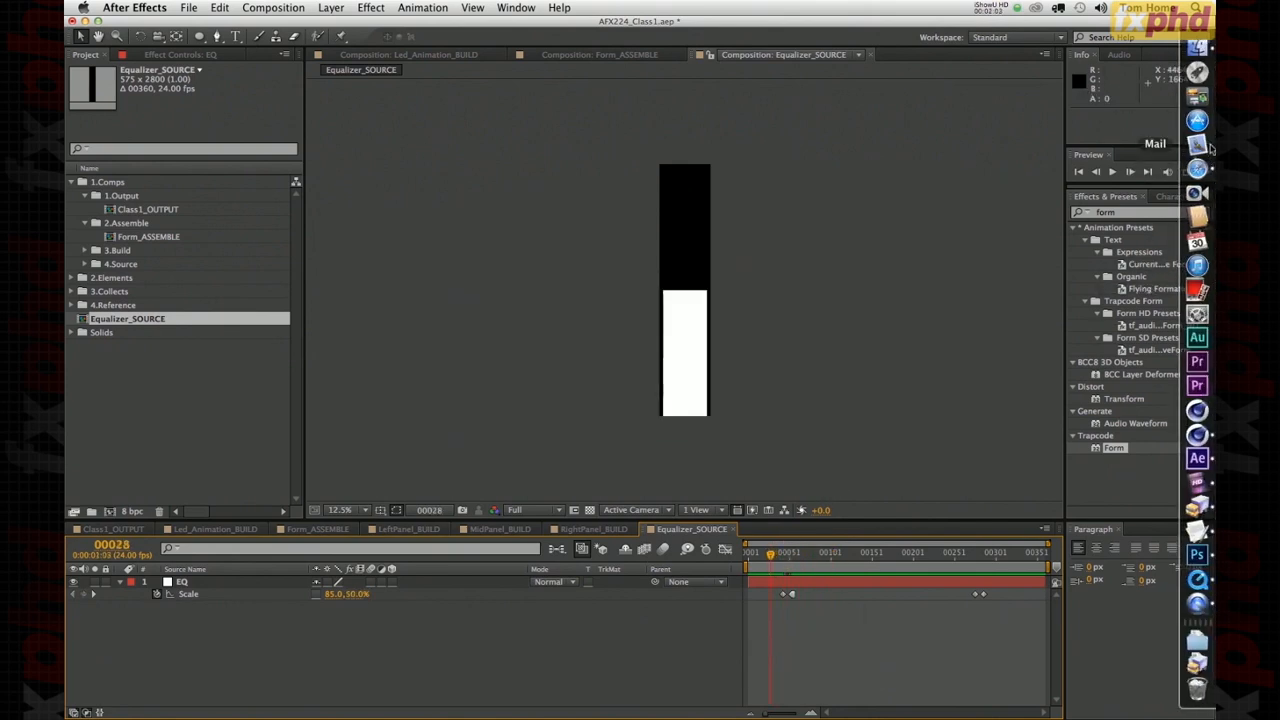
click(1204, 612)
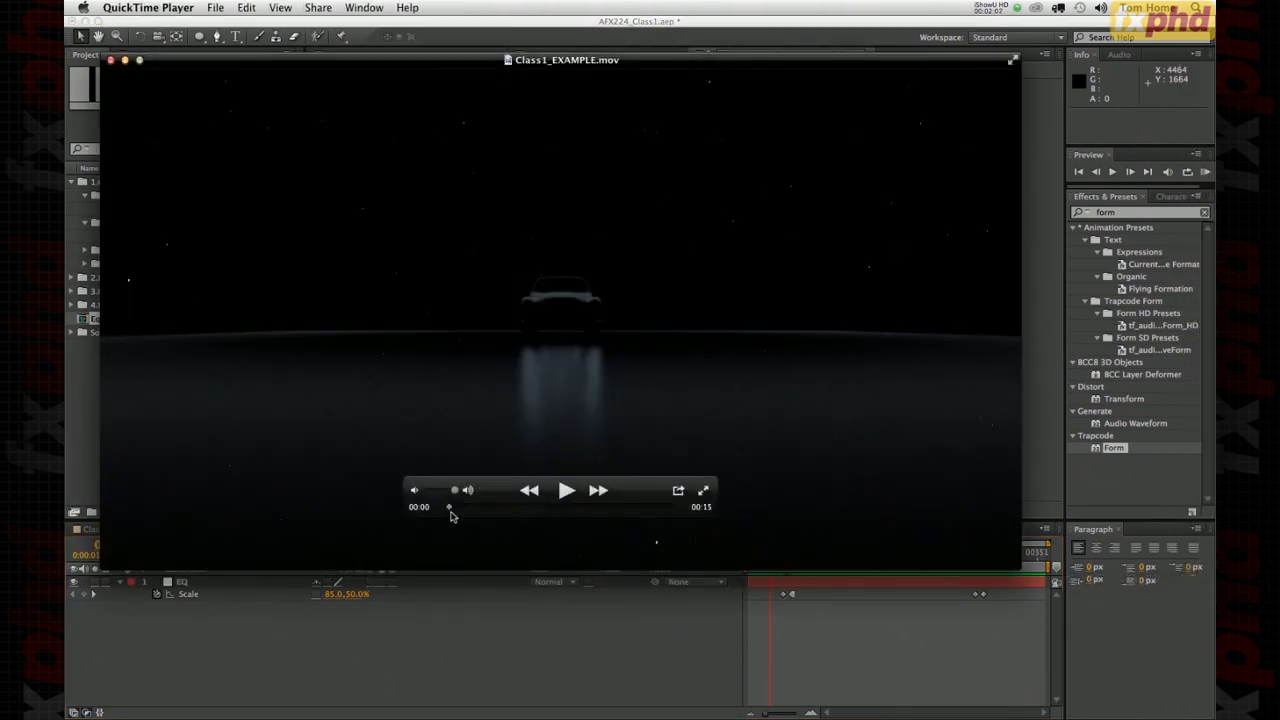
drag(474, 513, 630, 508)
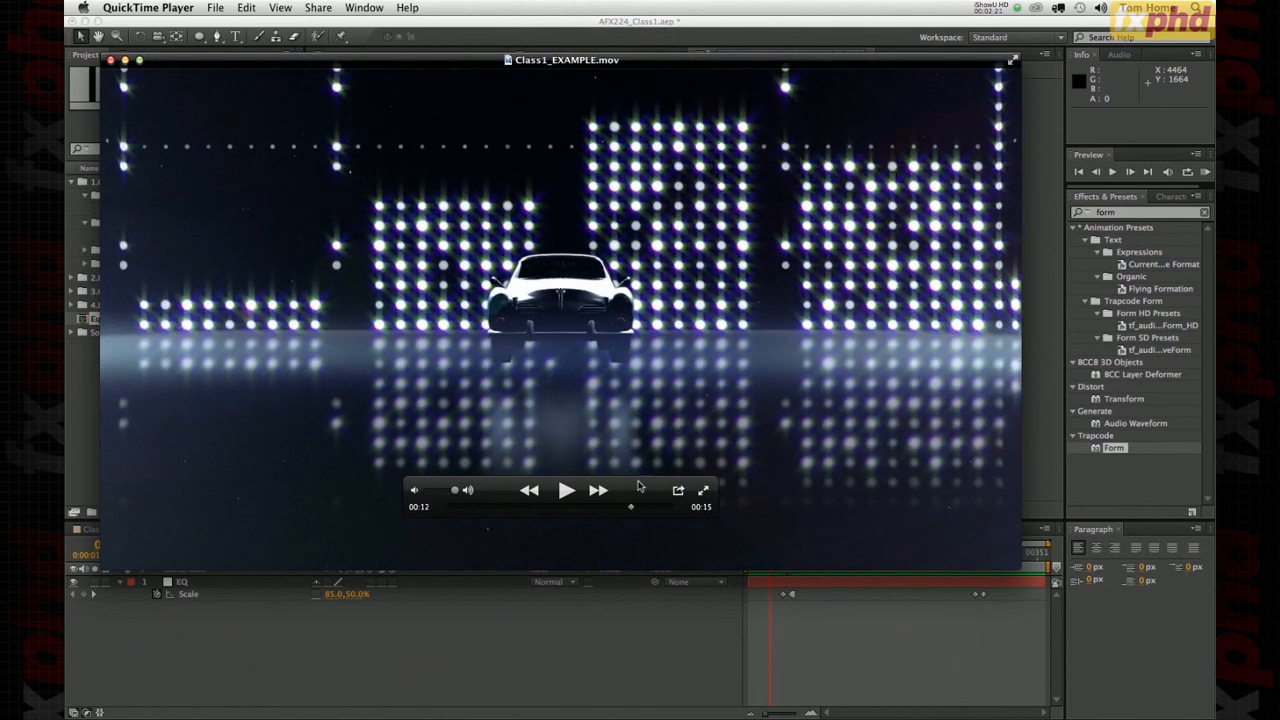
click(435, 28)
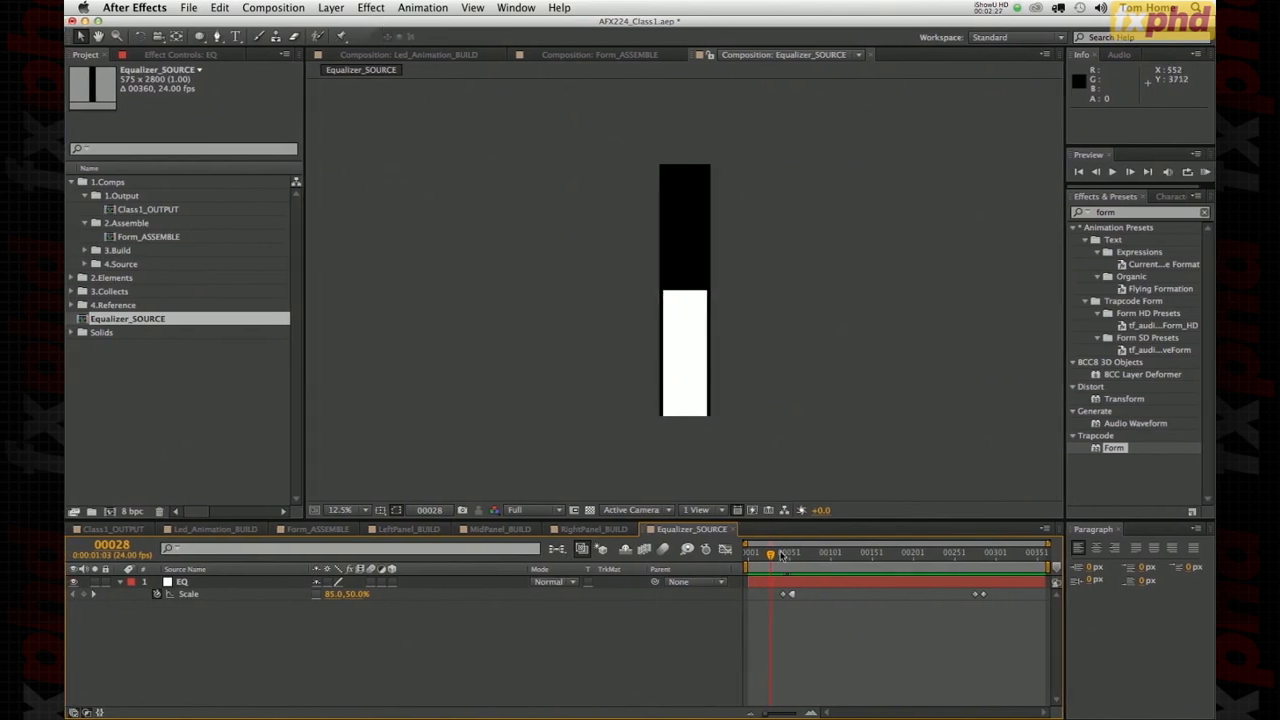
mouse_move(771, 553)
mouse_down()
mouse_move(792, 561)
mouse_move(775, 563)
mouse_up()
- Move the Equalizer_SOURCE composition into the 2D folder under 4.Source in the project
click(437, 243)
click(174, 404)
click(85, 264)
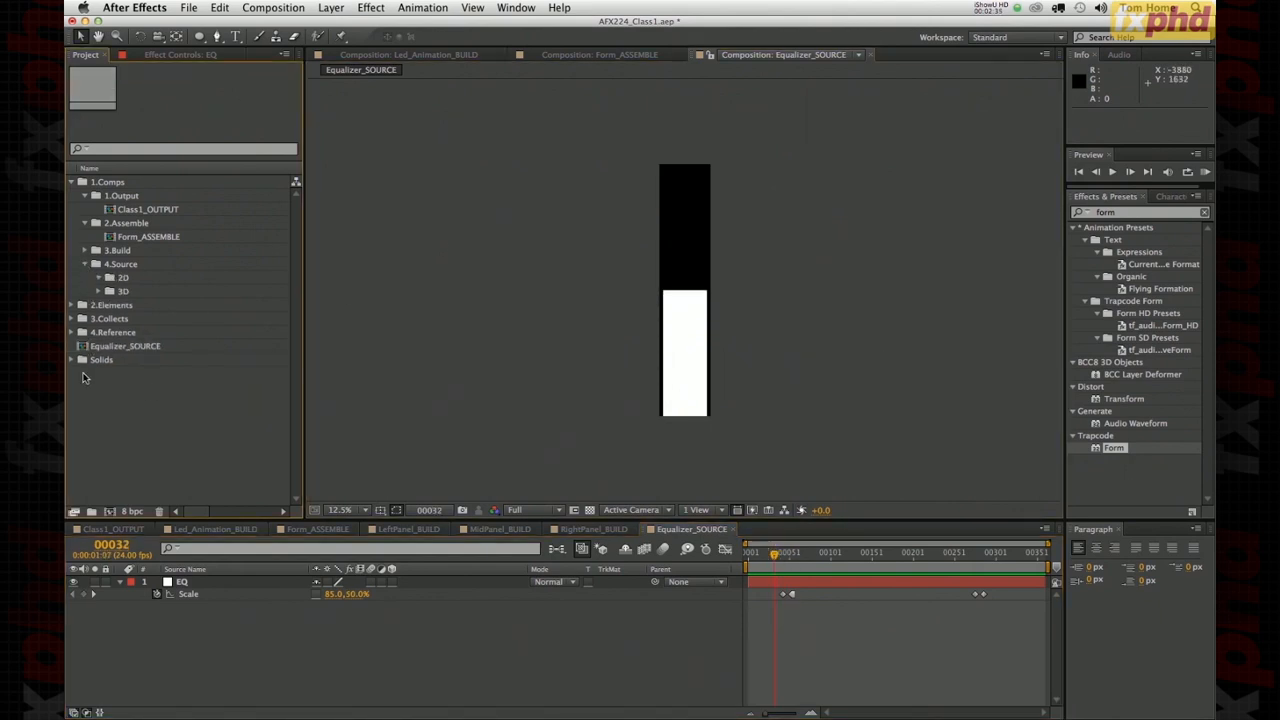
drag(84, 350, 101, 283)
- In the Led_Animation_BUILD composition, hide White Solid 2 and add Equalizer_SOURCE as a layer beneath it
click(85, 250)
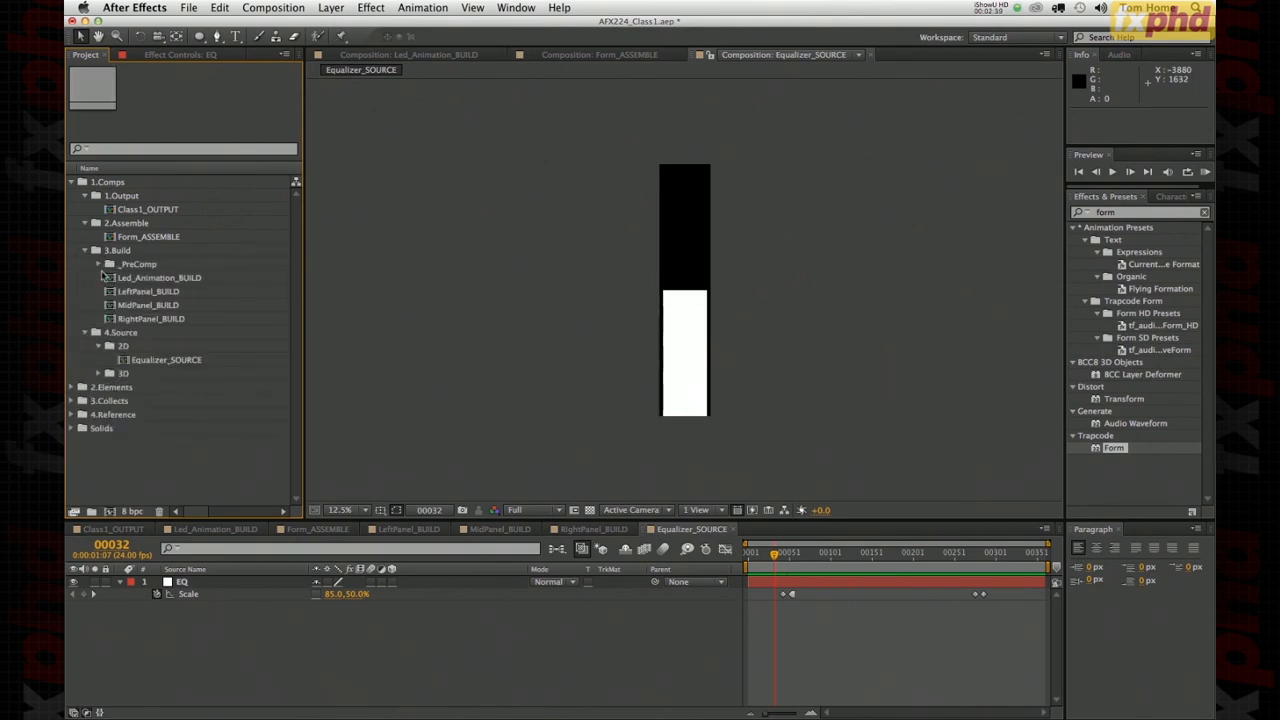
double_click(140, 278)
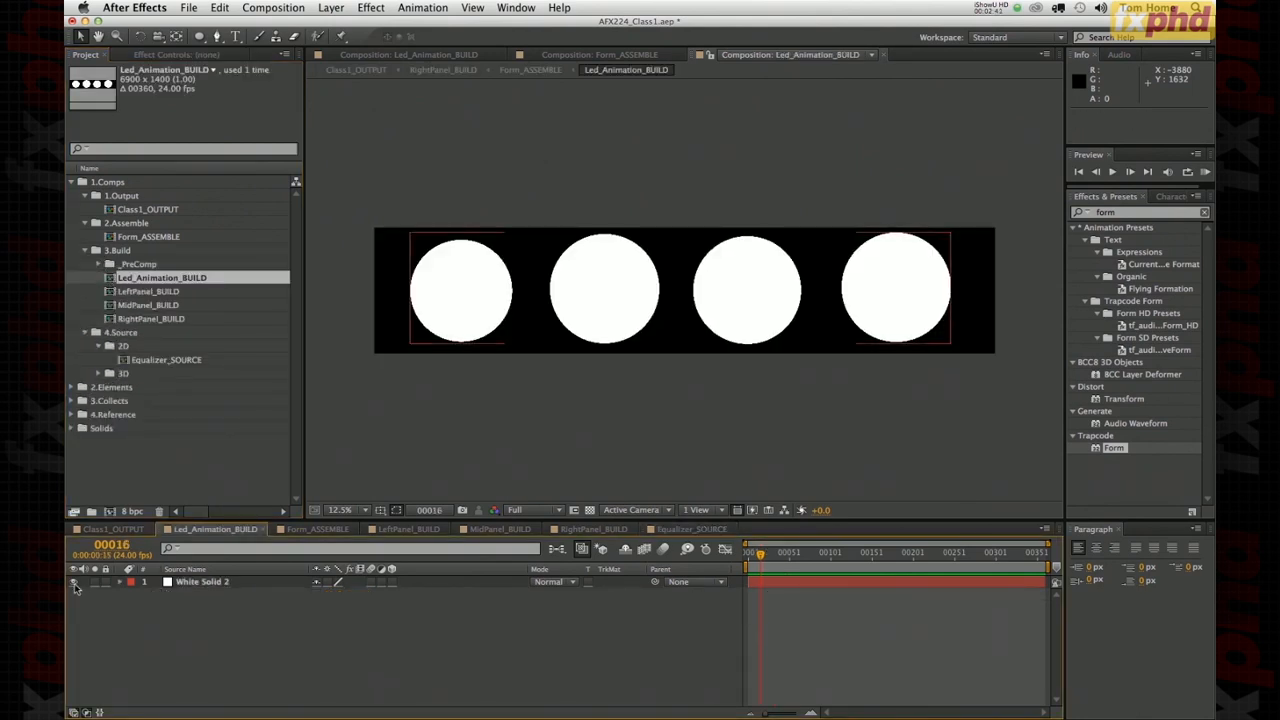
click(73, 582)
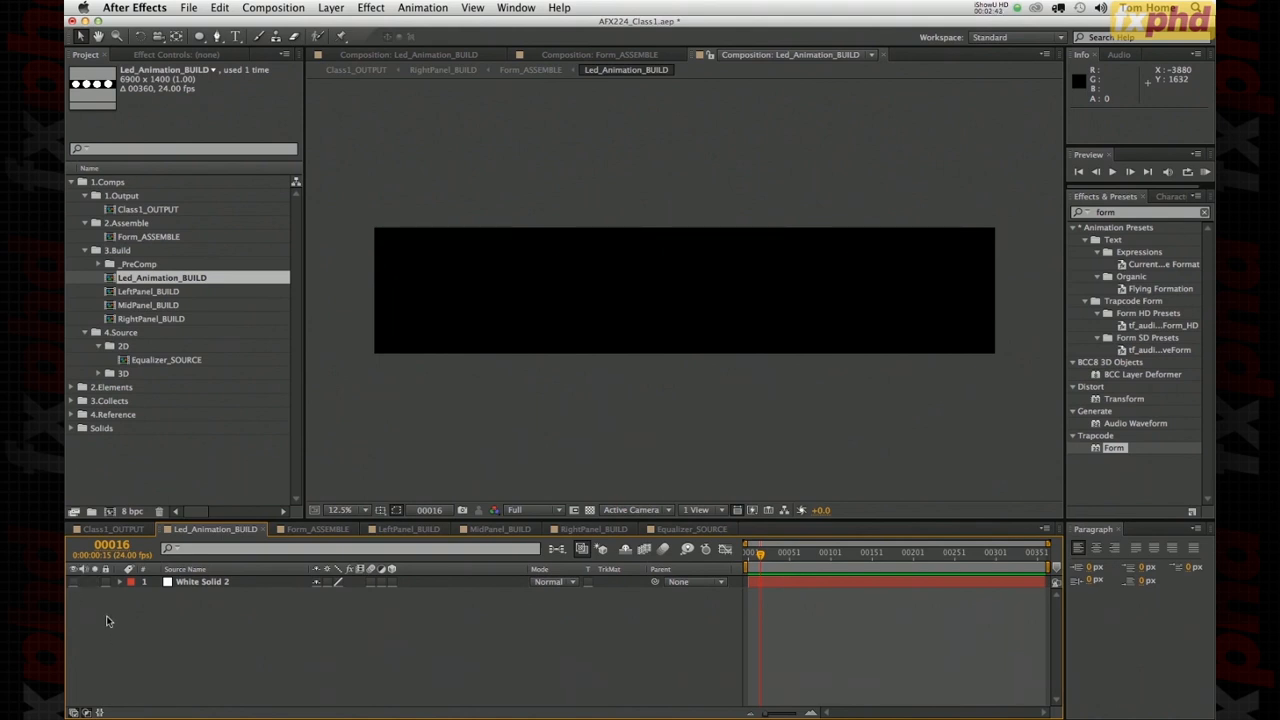
drag(120, 362, 190, 630)
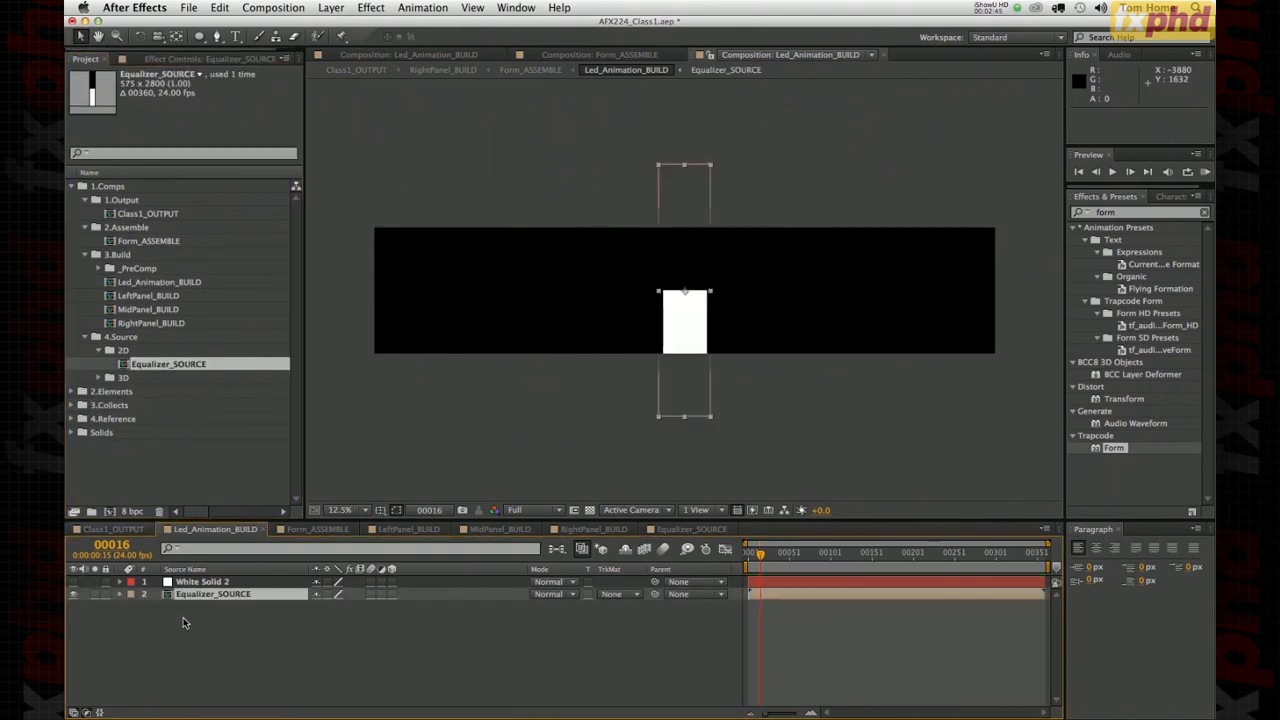
click(173, 660)
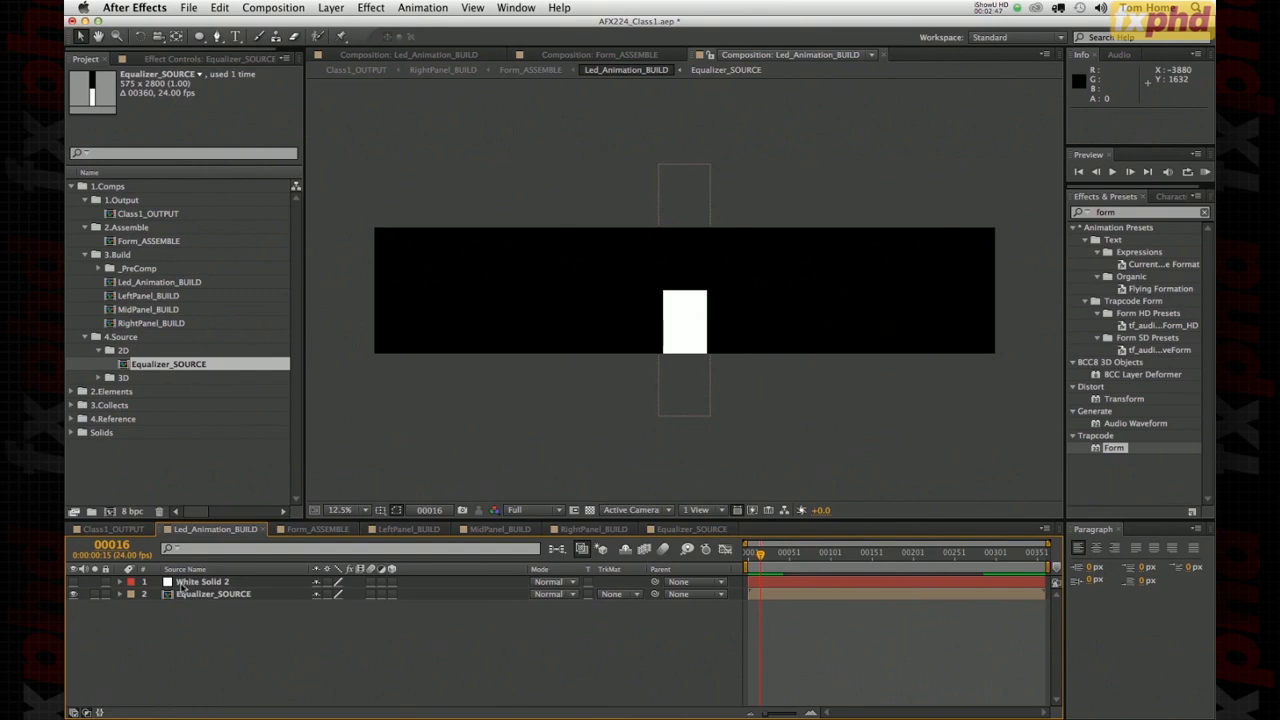
click(182, 586)
click(152, 628)
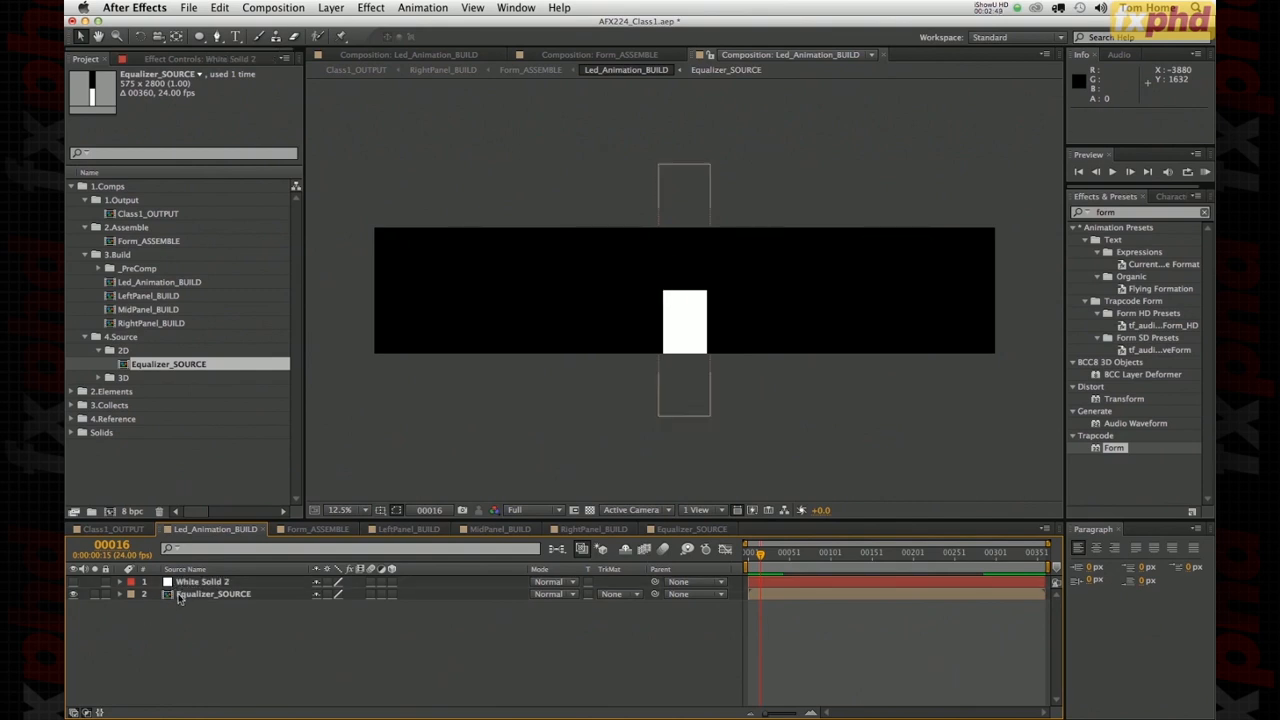
- Separate the Position dimensions of the Equalizer_SOURCE layer into X and Y Position
click(178, 596)
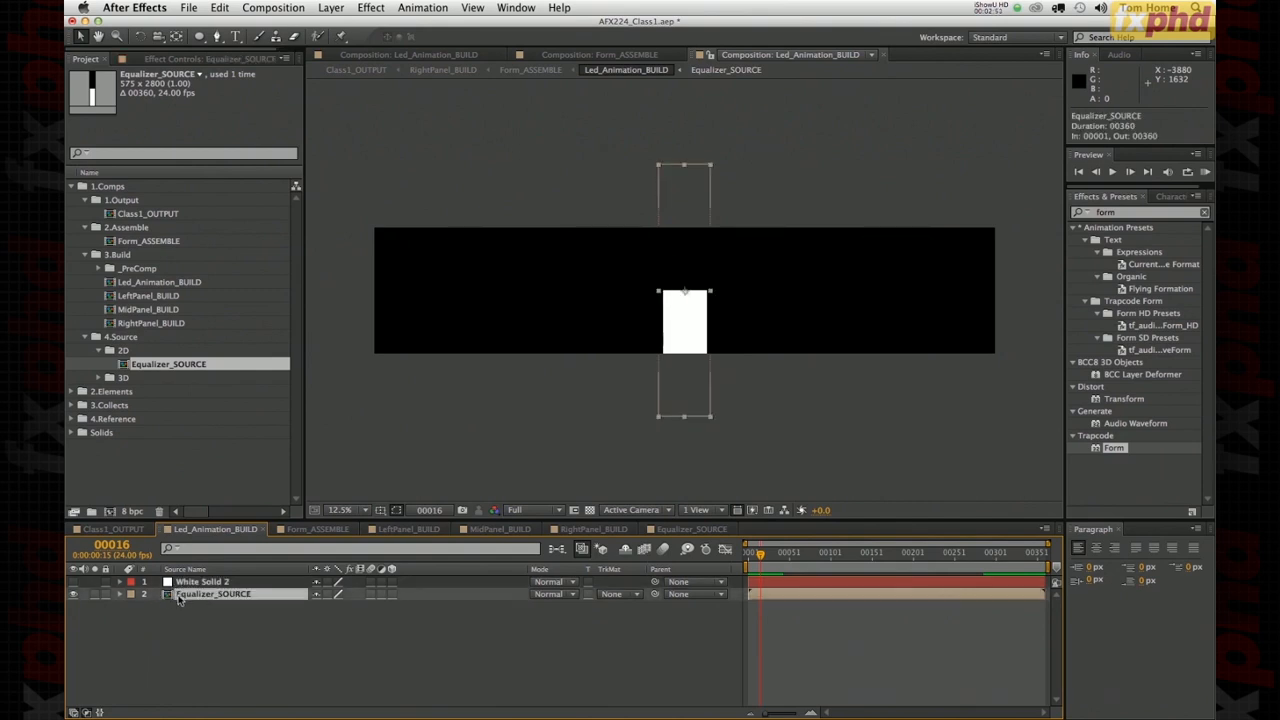
key(p)
click(178, 607)
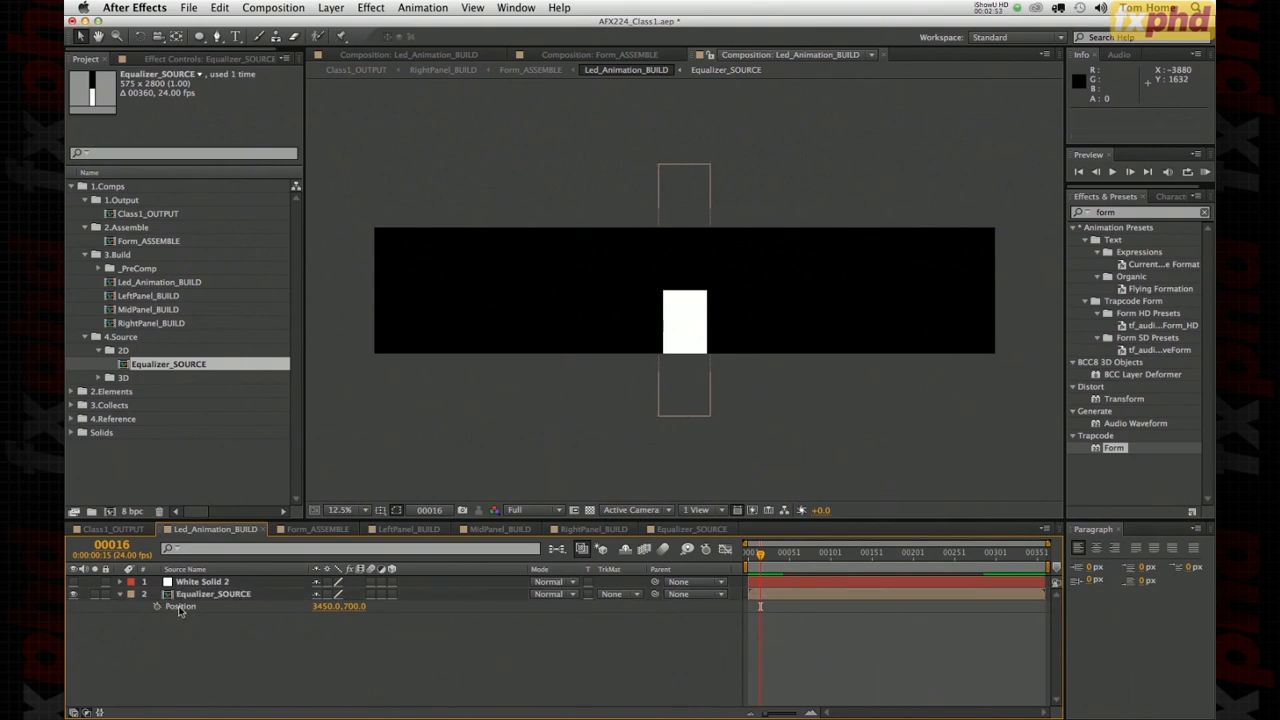
click(178, 609)
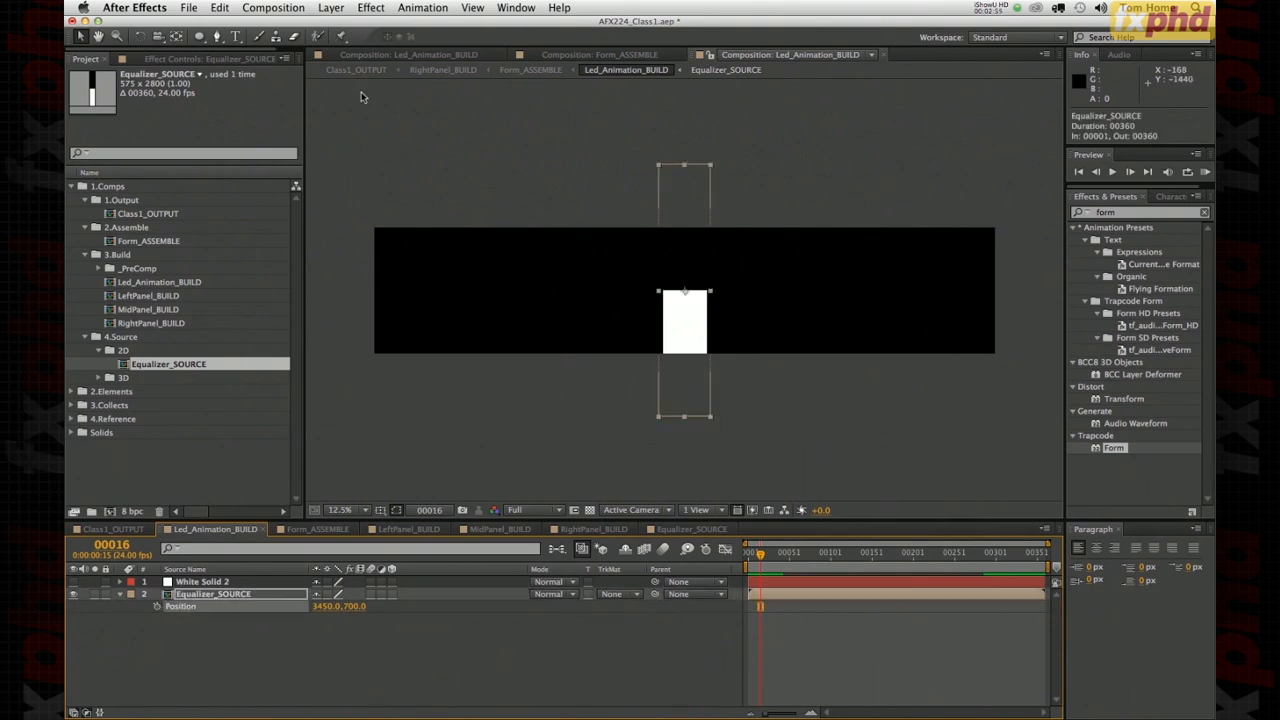
click(423, 7)
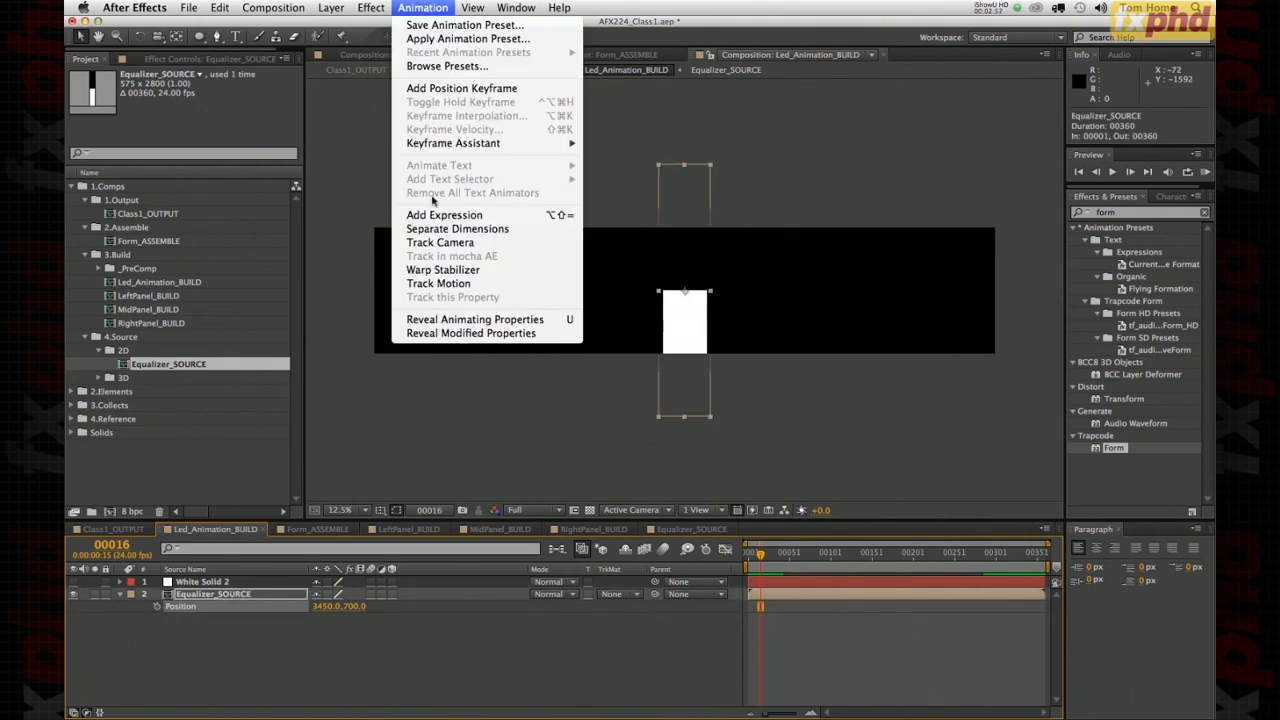
click(436, 229)
click(231, 647)
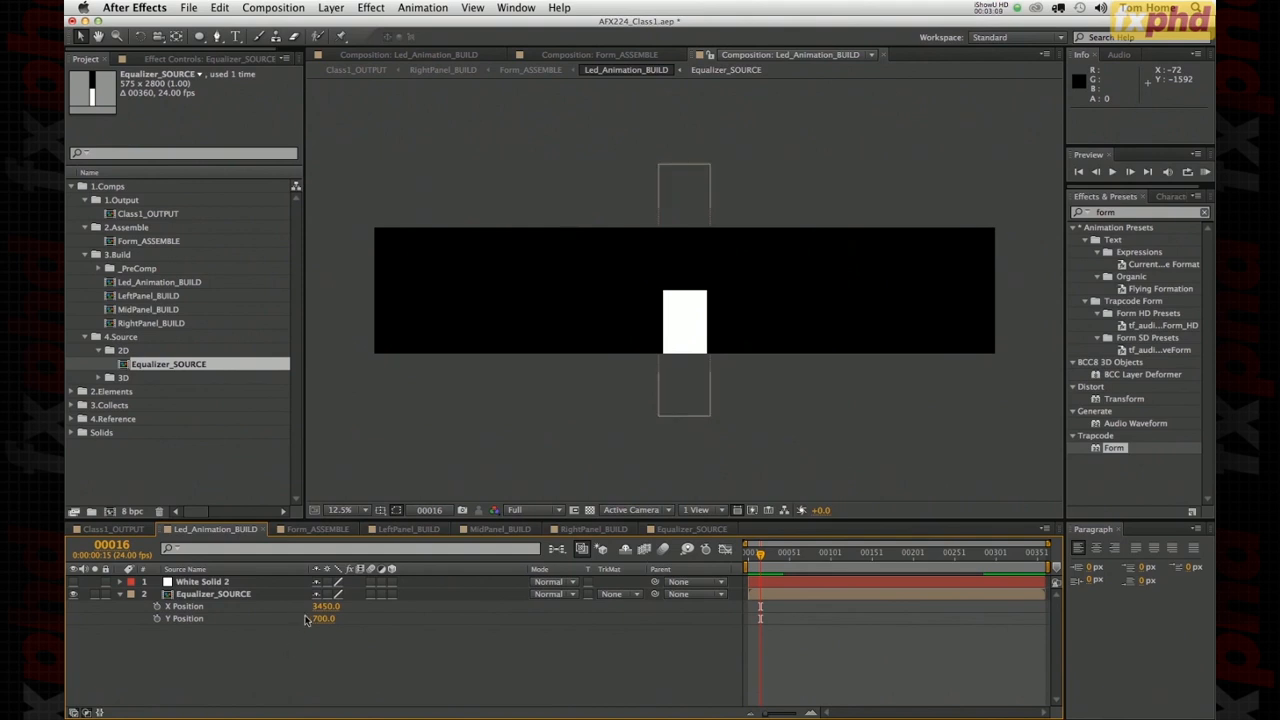
- Set the Equalizer_SOURCE layer's X Position to 287.5 so the bar sits at the composition's left edge
click(325, 606)
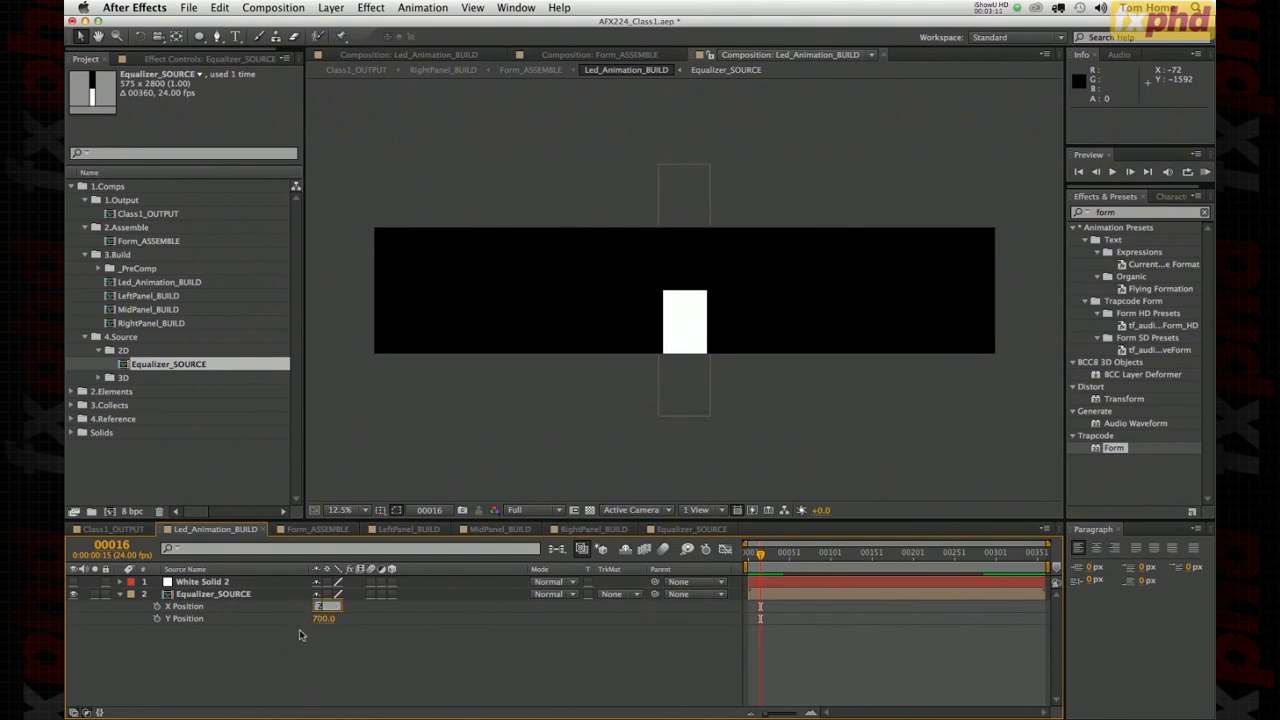
text(287.5)
key(Return)
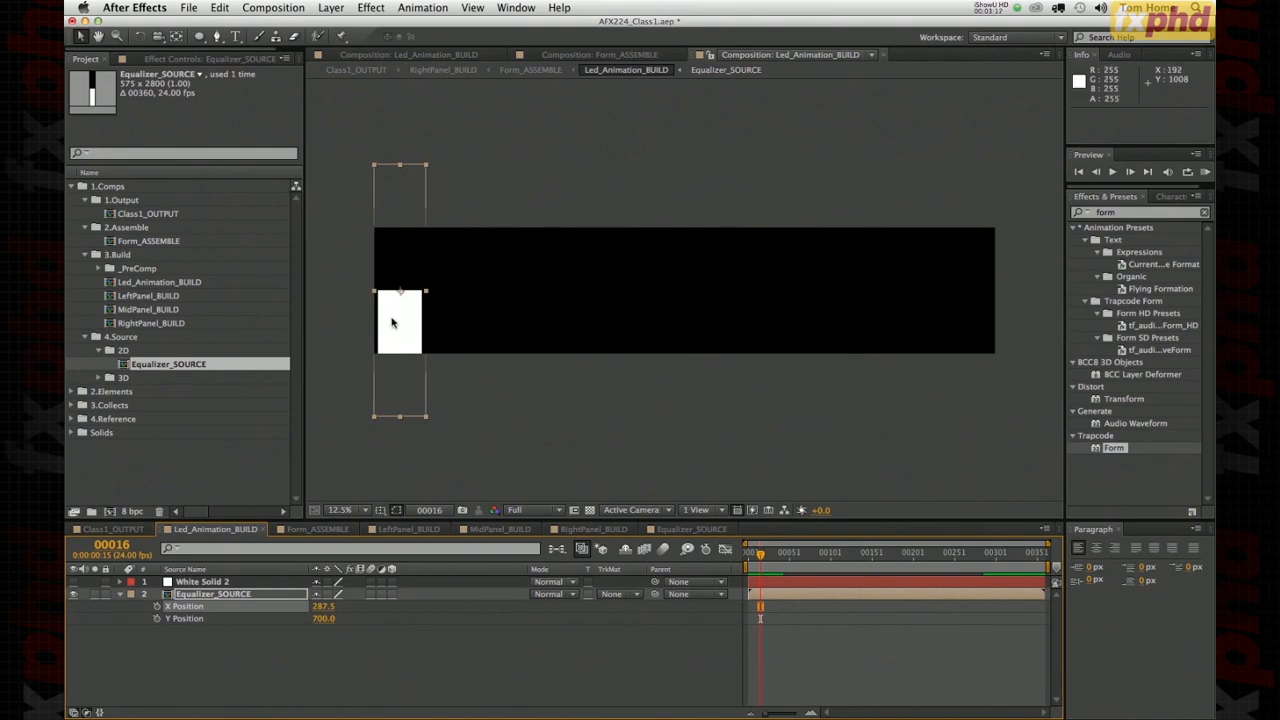
click(222, 667)
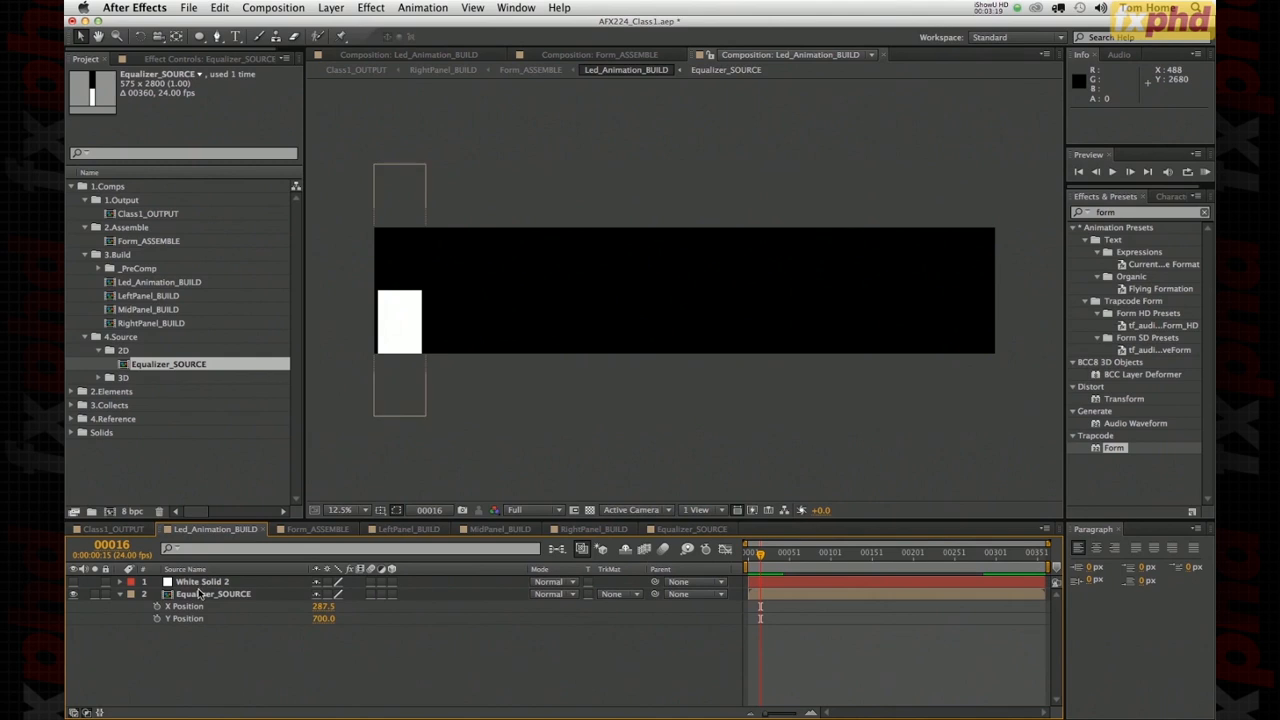
- Duplicate the Equalizer_SOURCE layer and offset the copy's X Position by +575 to 862.5
click(200, 594)
key(super+c)
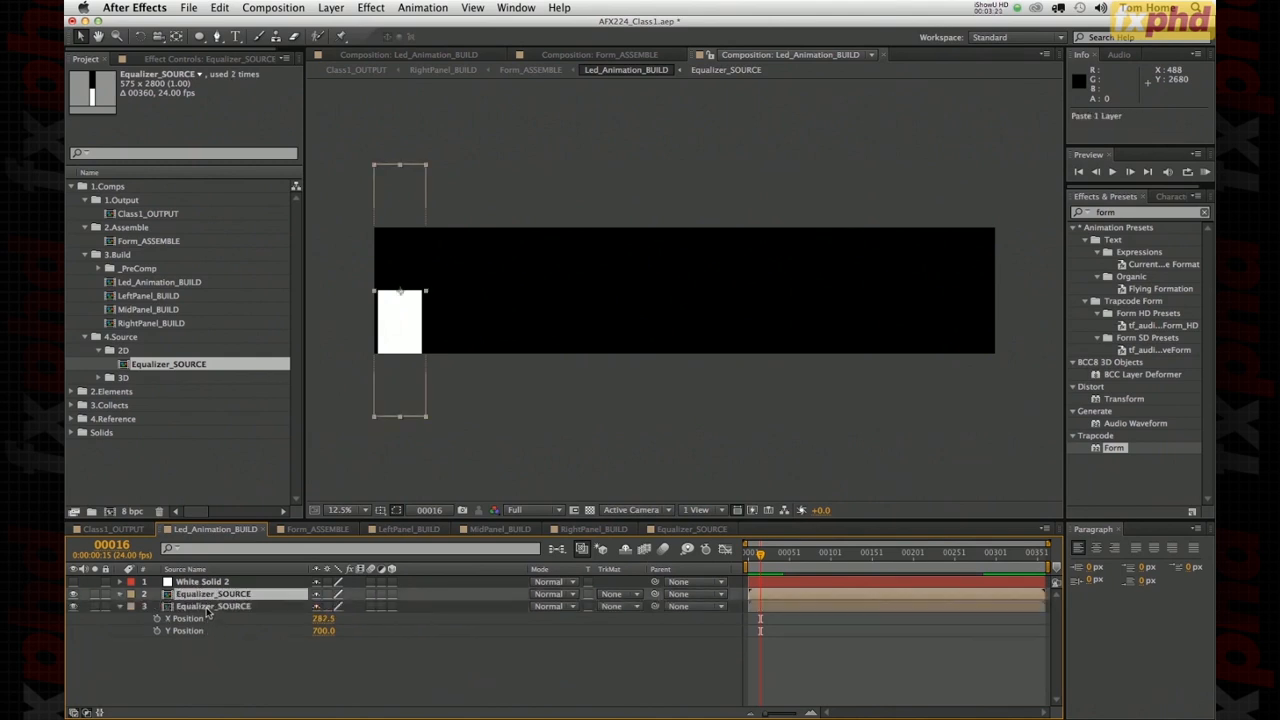
key(super+v)
click(324, 606)
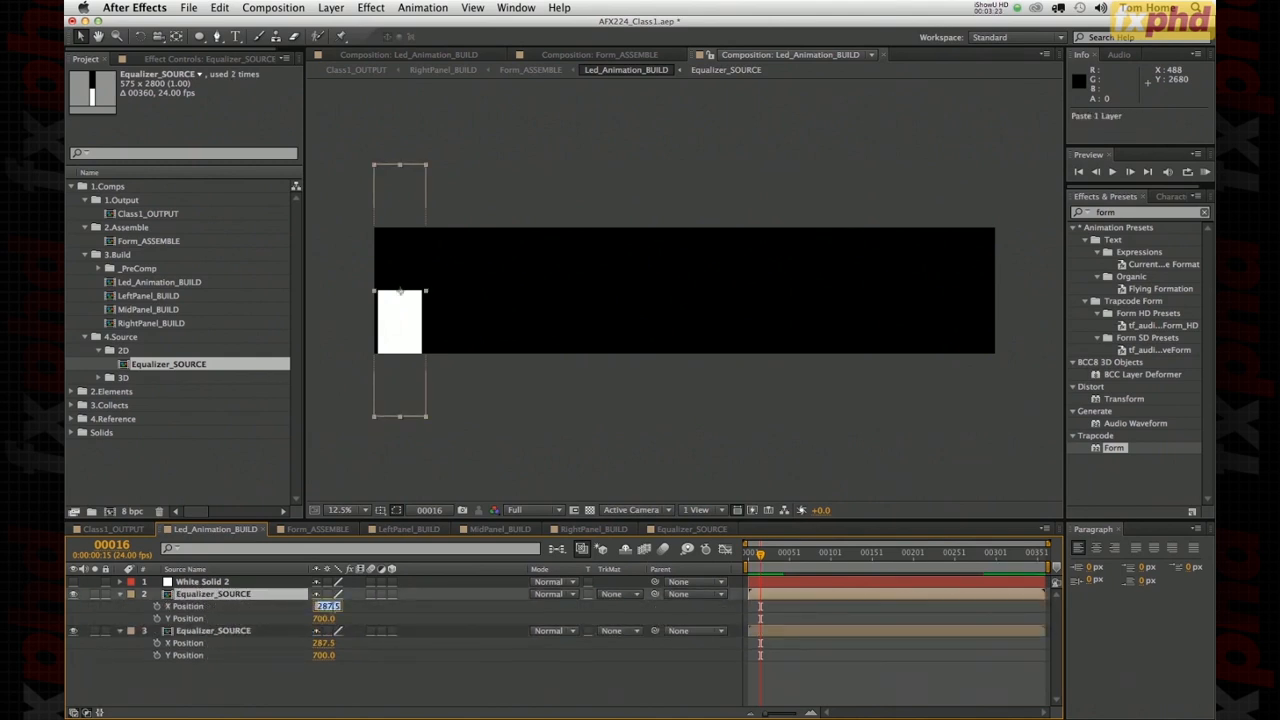
click(338, 606)
text(+575)
key(Return)
- Make a third Equalizer_SOURCE bar by duplicating the second one and adding 575 to its X Position, giving 1437.5
click(206, 593)
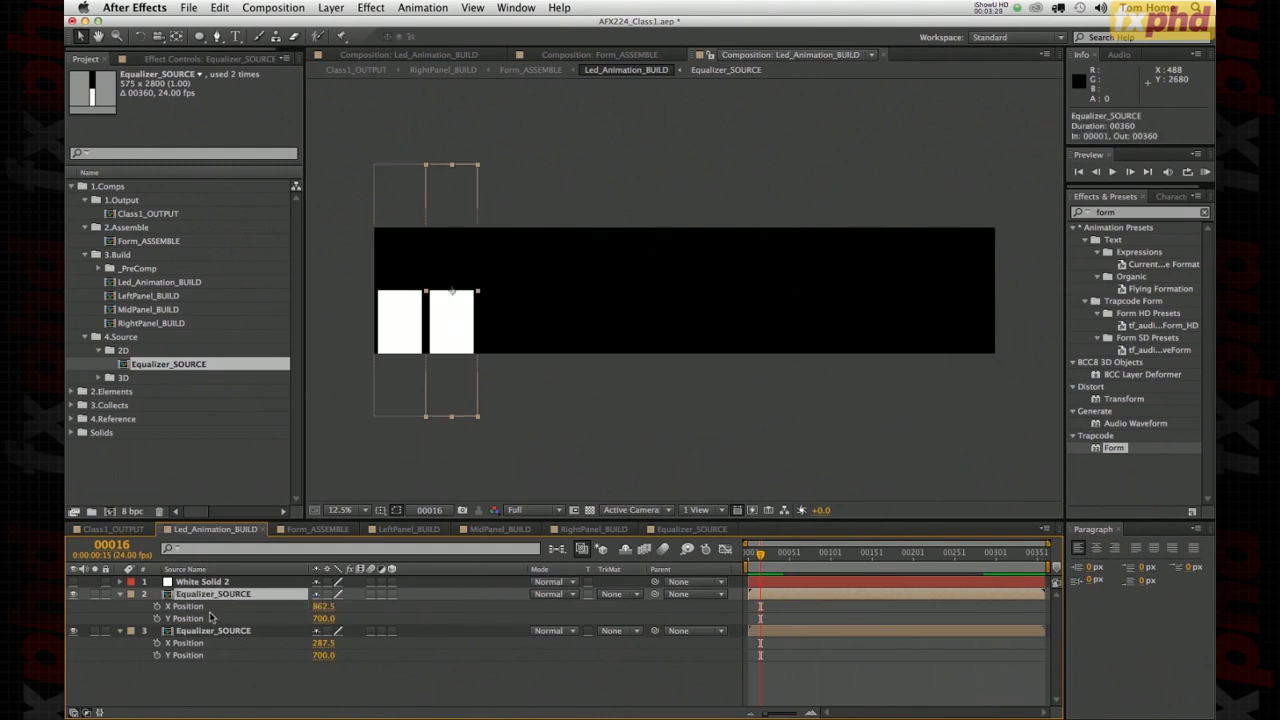
key(ctrl+c)
key(ctrl+v)
click(322, 606)
key(Right)
text(+575)
key(Return)
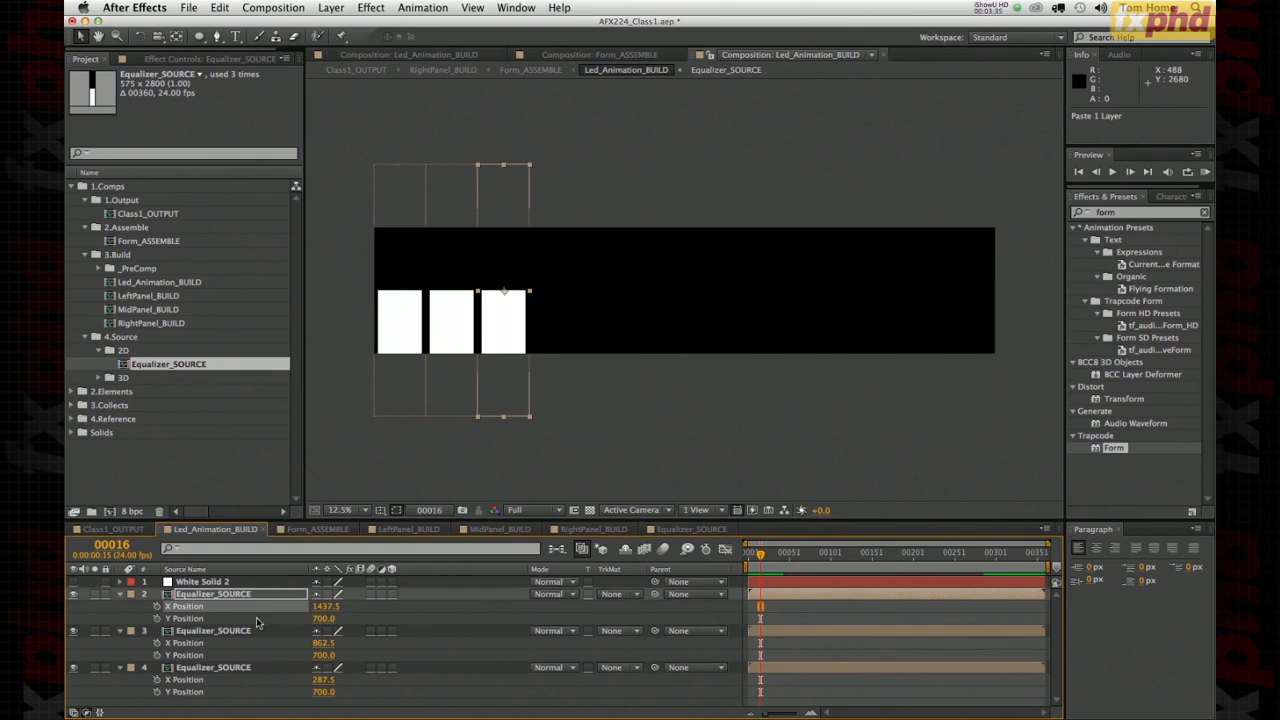
- Paste a copy of the third Equalizer_SOURCE bar and add 575 to its X Position to place the fourth bar
click(215, 593)
key(super+v)
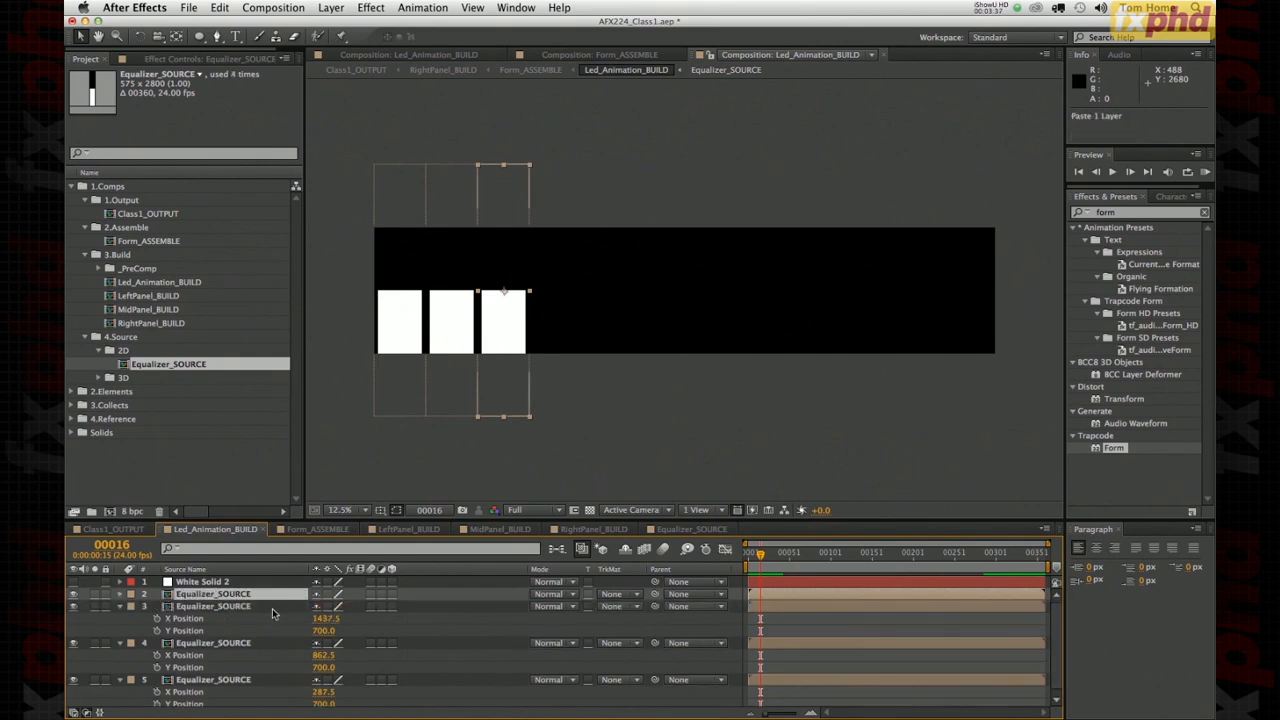
key(p)
click(328, 606)
click(342, 606)
text(+)
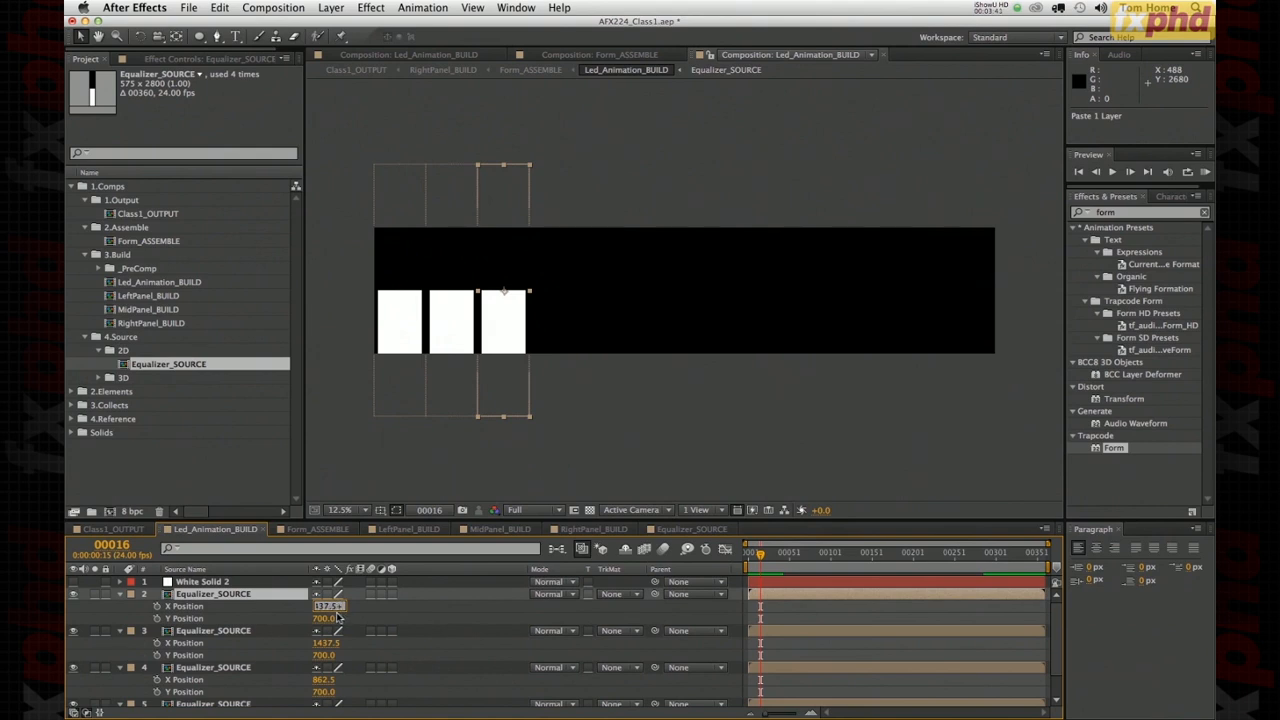
text(575)
key(Return)
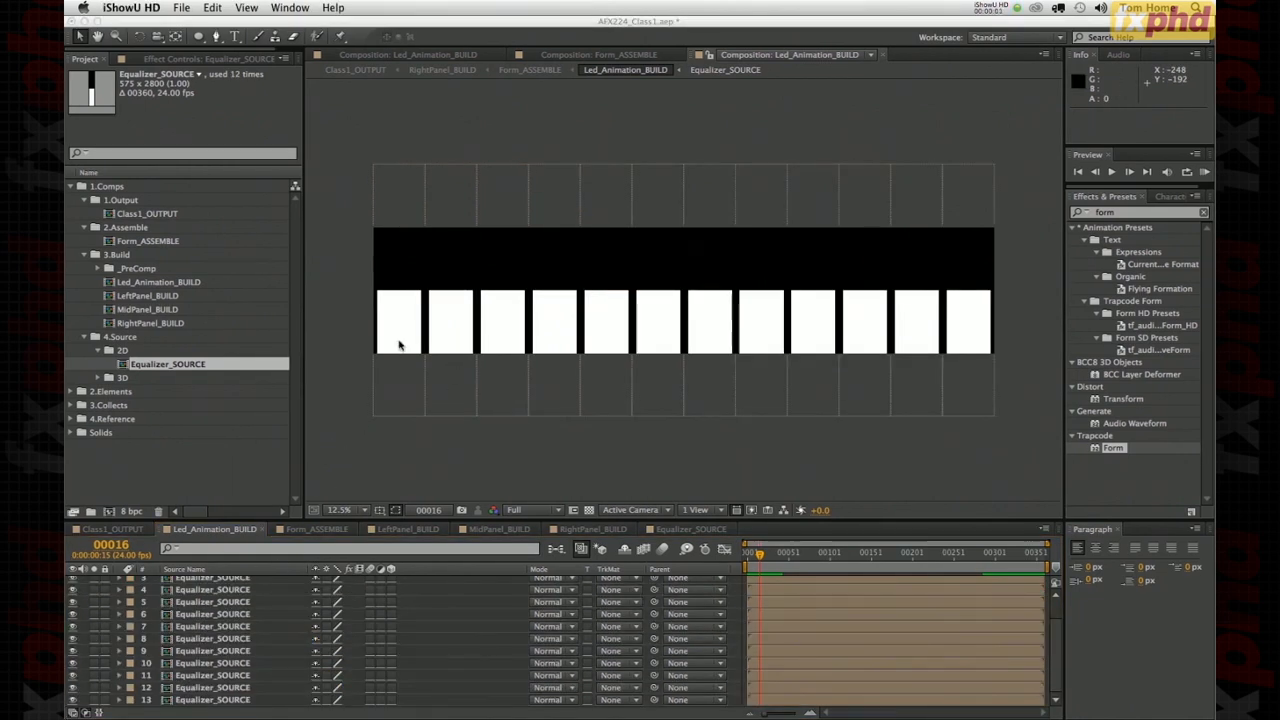
- Enlarge the timeline area and shift Equalizer_SOURCE layers 3–13 to start at frame 2
click(771, 520)
drag(771, 519, 746, 478)
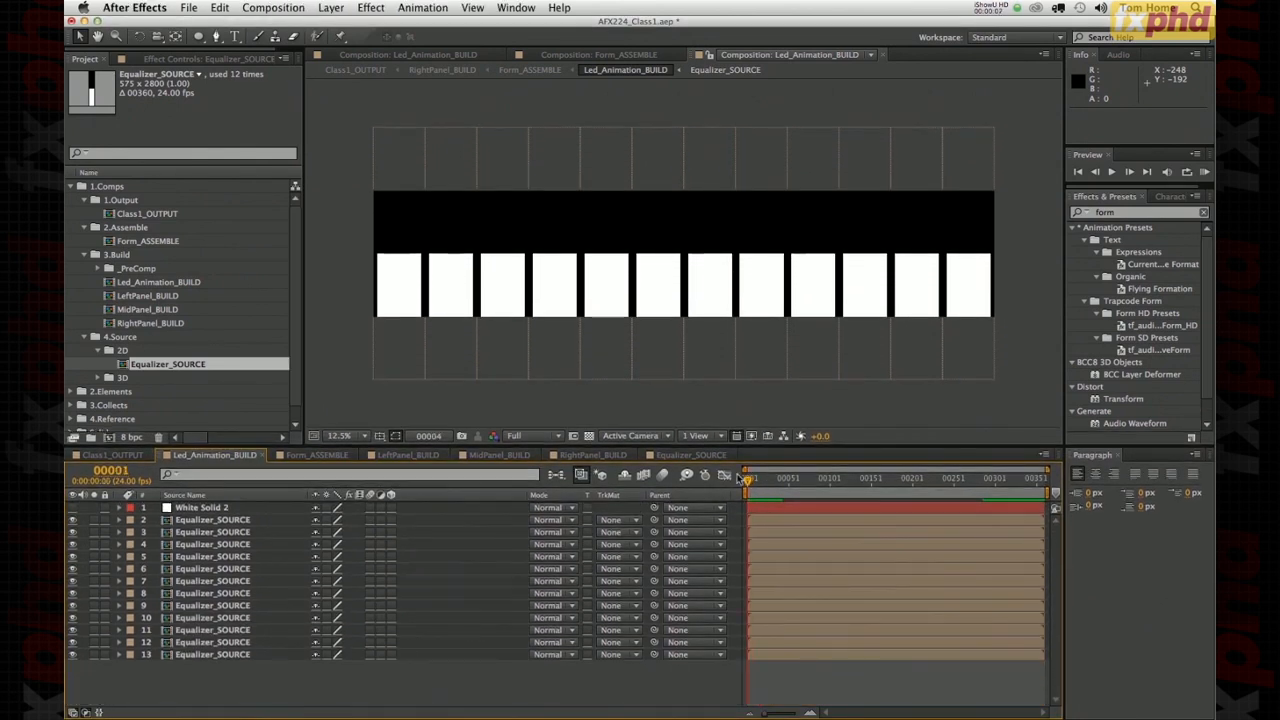
drag(238, 690, 210, 544)
drag(226, 687, 211, 551)
key(Page_Down)
drag(773, 714, 795, 714)
key(bracketleft)
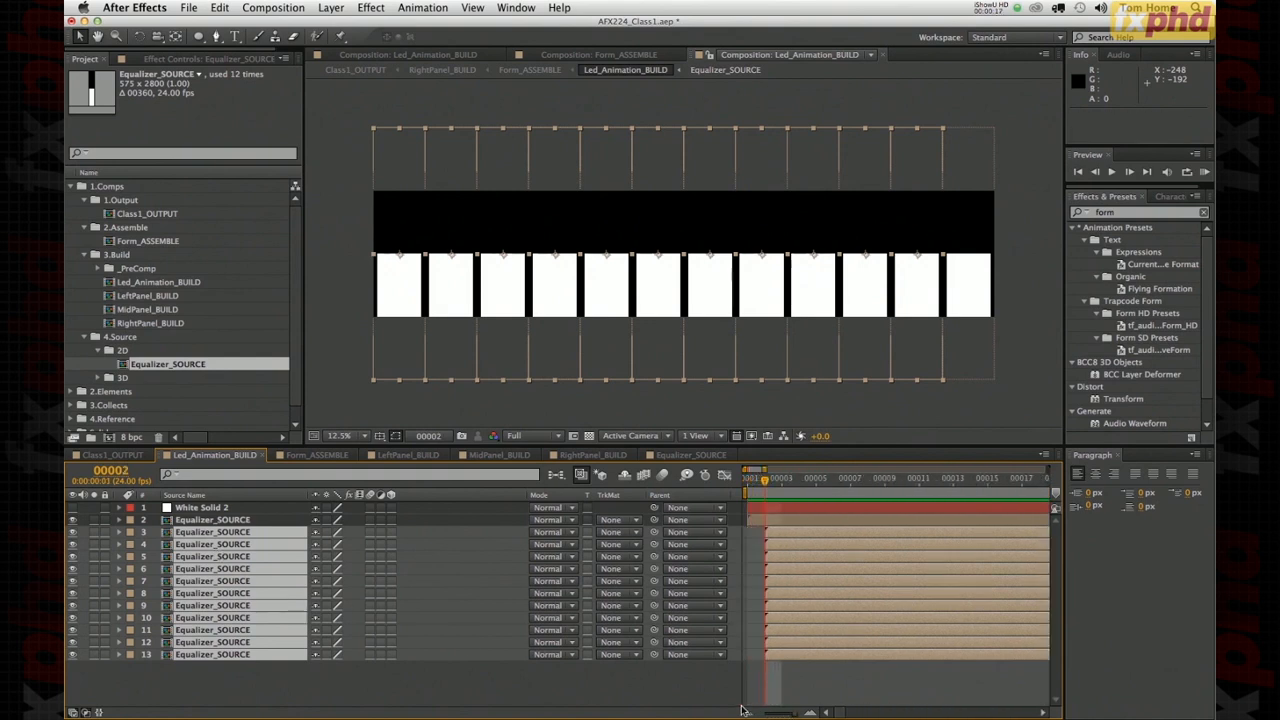
- Shift Equalizer_SOURCE layers 4–13 to start at frame 3 and layers 5–13 to start at frame 4
key(Page_Down)
drag(229, 691, 198, 545)
key(bracketleft)
click(246, 665)
drag(240, 658, 206, 556)
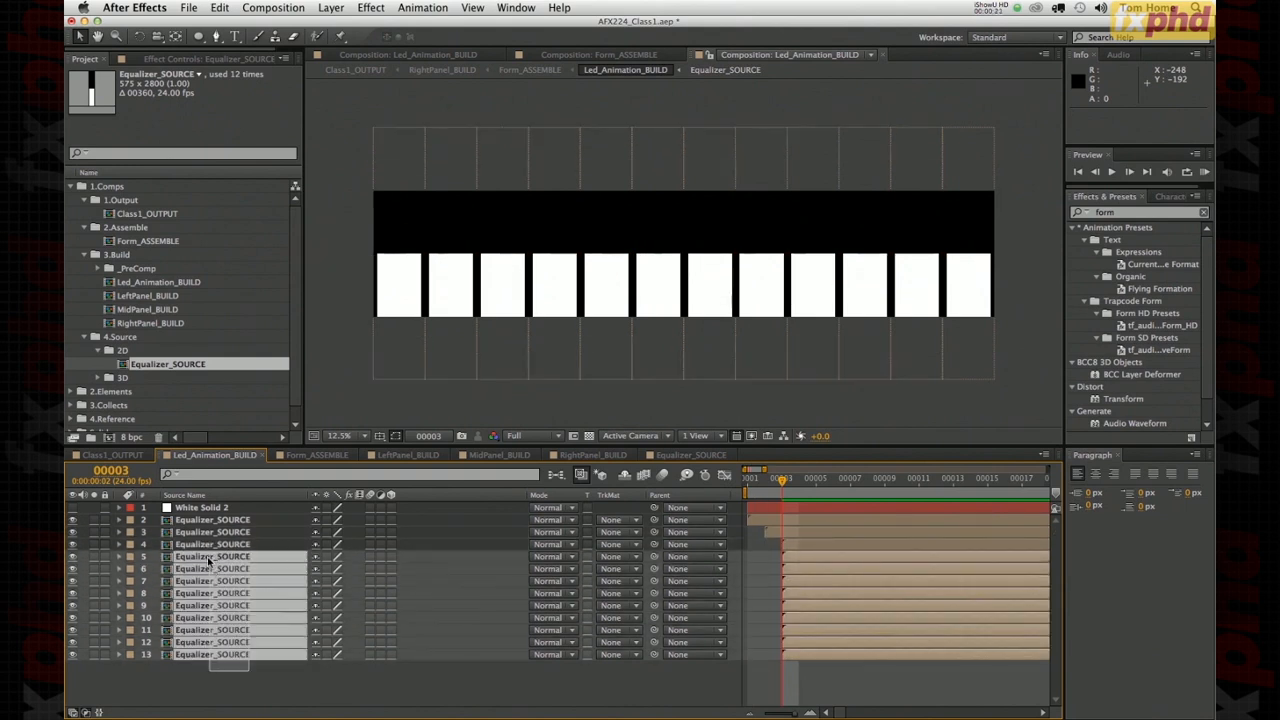
key(Page_Down)
key(bracketleft)
- Shift Equalizer_SOURCE layers 6–13 to start at frame 5 and layers 7–13 to start at frame 6
drag(230, 695, 200, 566)
key(Page_Down)
key(bracketleft)
drag(228, 690, 197, 586)
key(Page_Down)
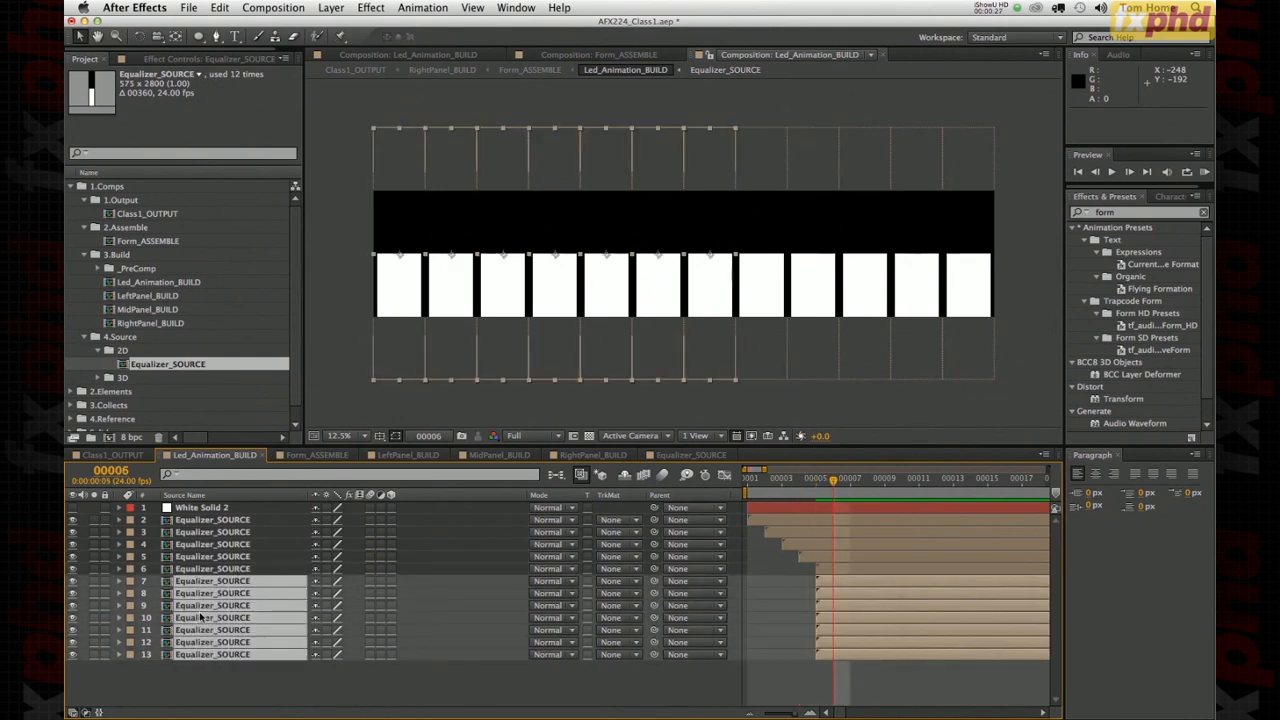
key(bracketleft)
- Shift Equalizer_SOURCE layers 8–13 to start at frame 7 and layers 9–13 to start at frame 8
drag(240, 685, 210, 590)
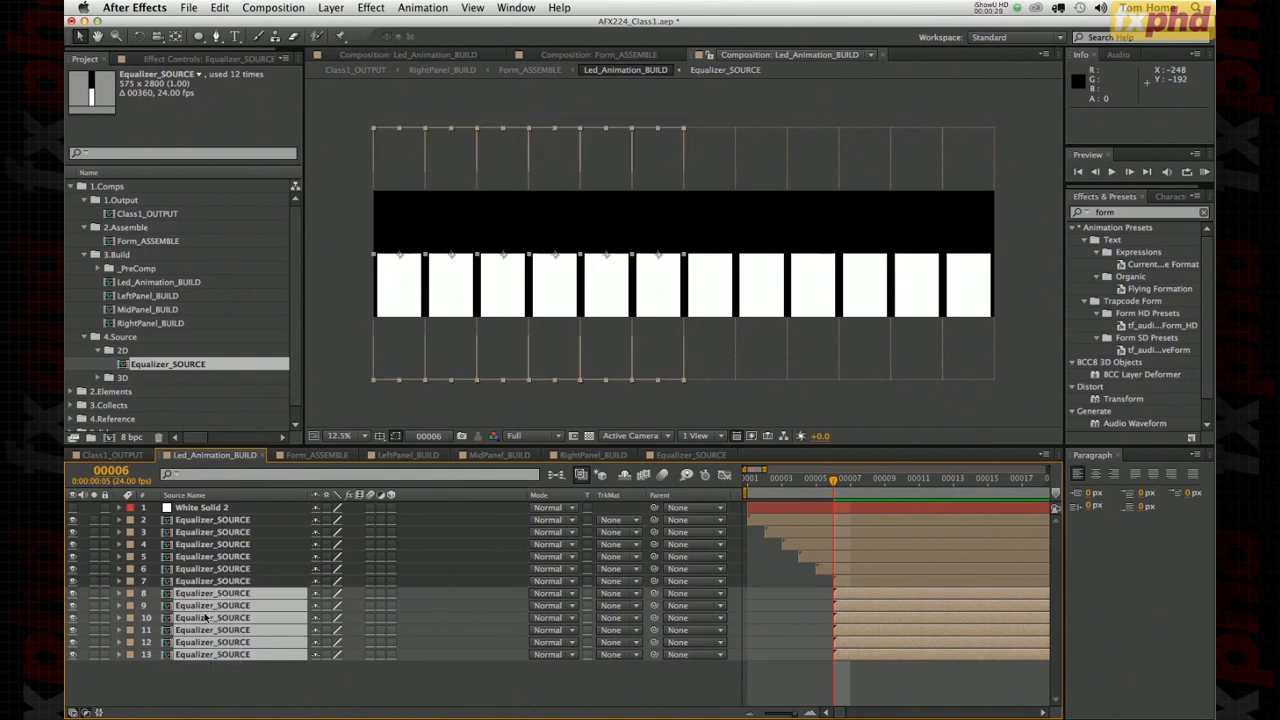
key(Page_Down)
key(bracketleft)
drag(240, 695, 211, 605)
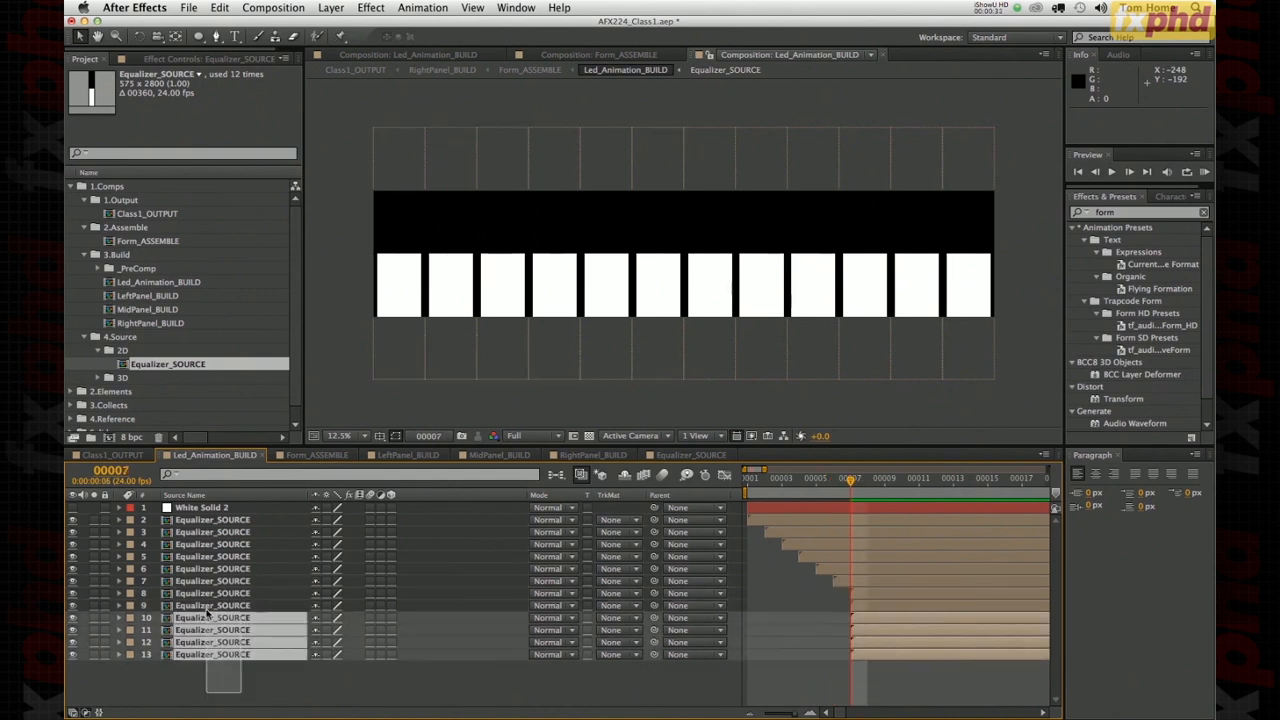
key(Page_Down)
key(bracketleft)
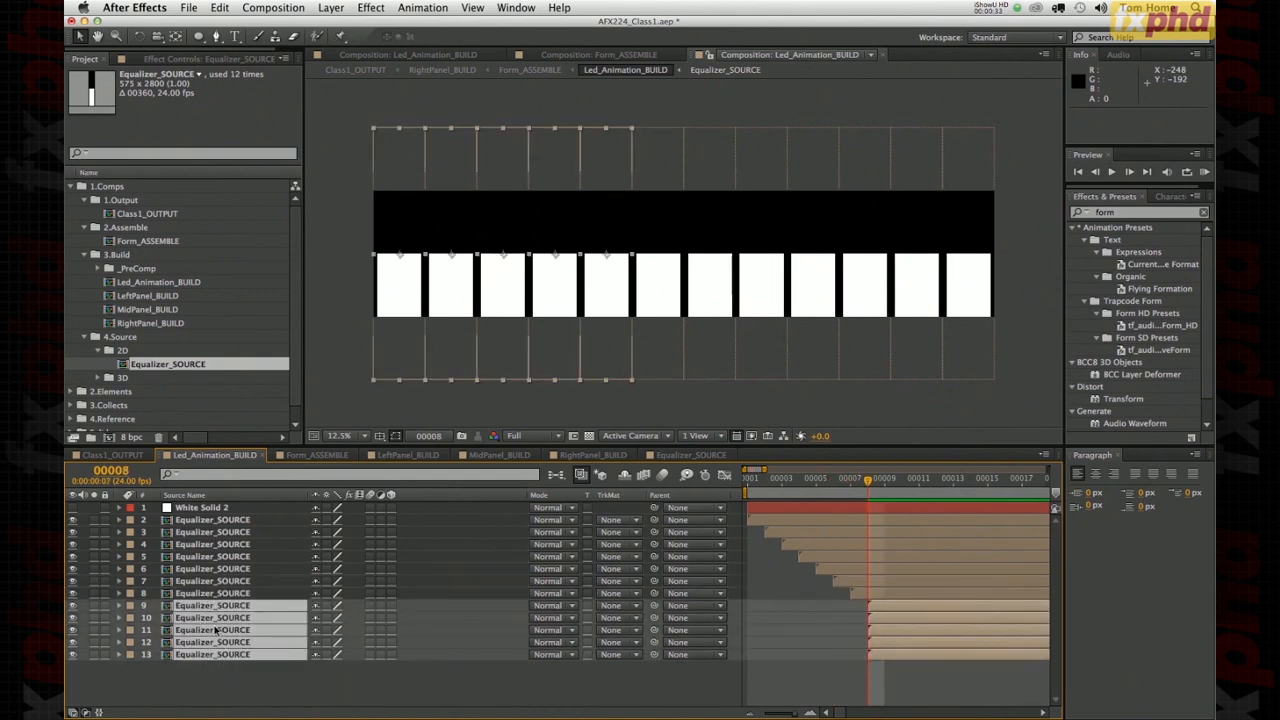
- Shift Equalizer_SOURCE layers 10–13 to start at frame 9 and layers 11–13 to start at frame 10
drag(232, 690, 213, 618)
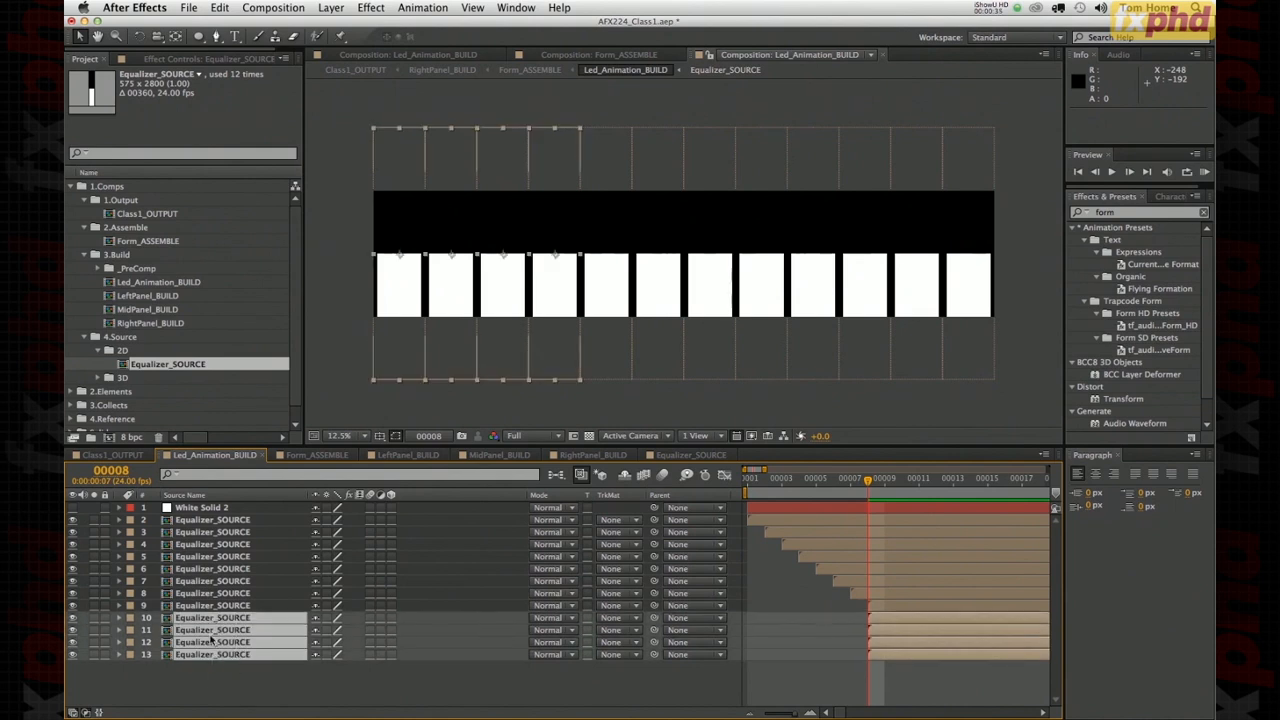
key(Page_Down)
key(bracketleft)
drag(234, 696, 224, 626)
key(Page_Down)
key(bracketleft)
- Shift Equalizer_SOURCE layers 12–13 to start at frame 11 and layer 13 to start at frame 12
drag(218, 690, 212, 642)
key(Page_Down)
key(bracketleft)
drag(224, 700, 200, 655)
key(Page_Down)
key(bracketleft)
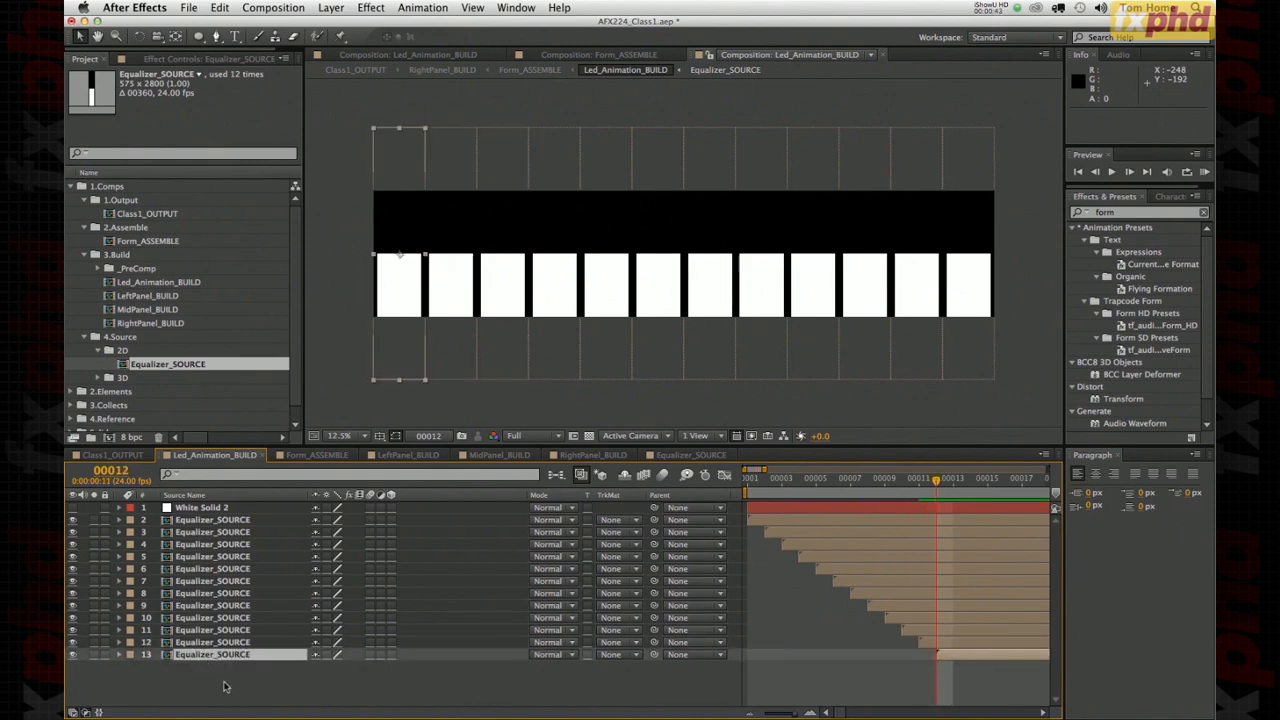
- Switch to Finder and select AFX224_Audio.mov in the AFX224_Course/4_Classes/Class_1/Audio folder
drag(786, 714, 758, 714)
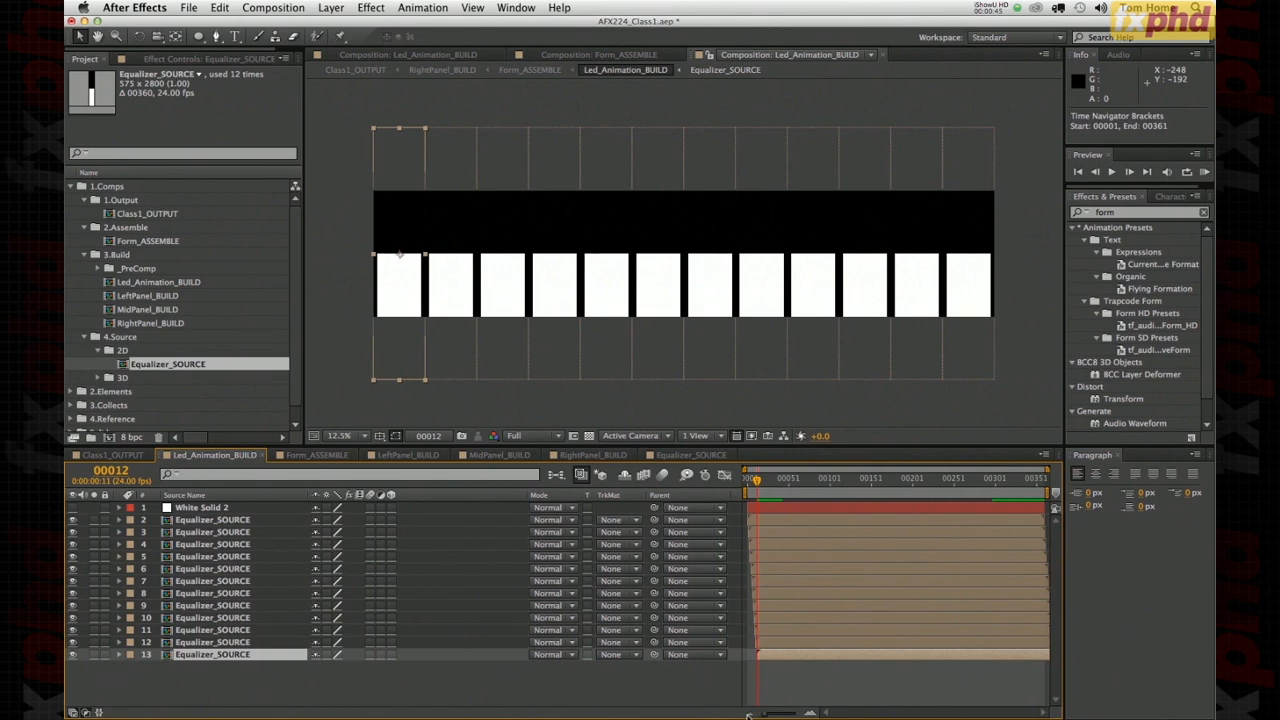
click(462, 702)
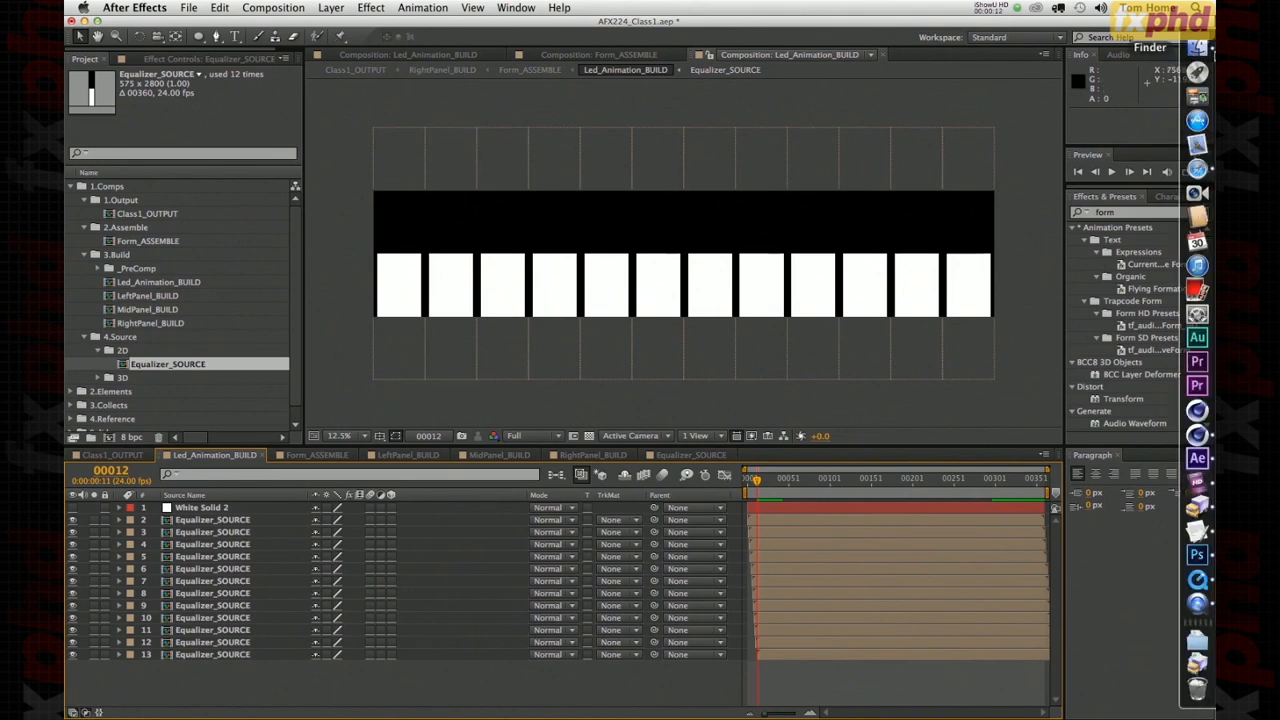
click(1195, 50)
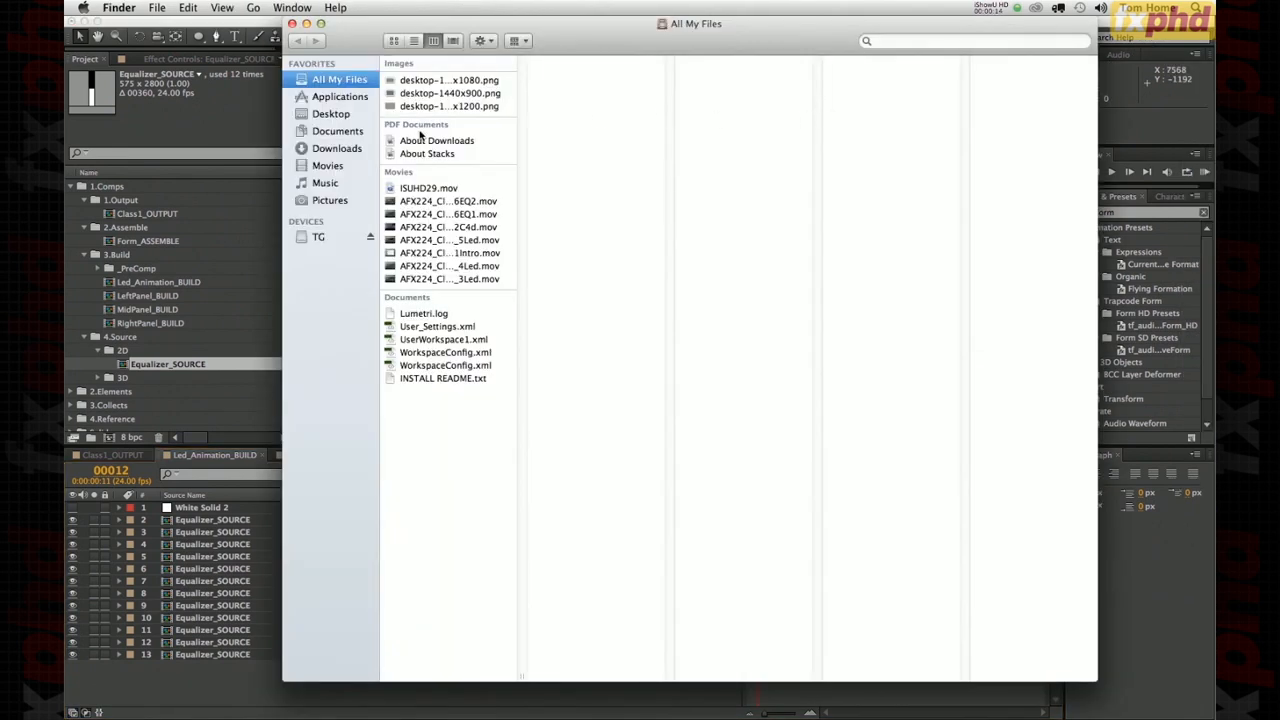
click(311, 237)
click(412, 76)
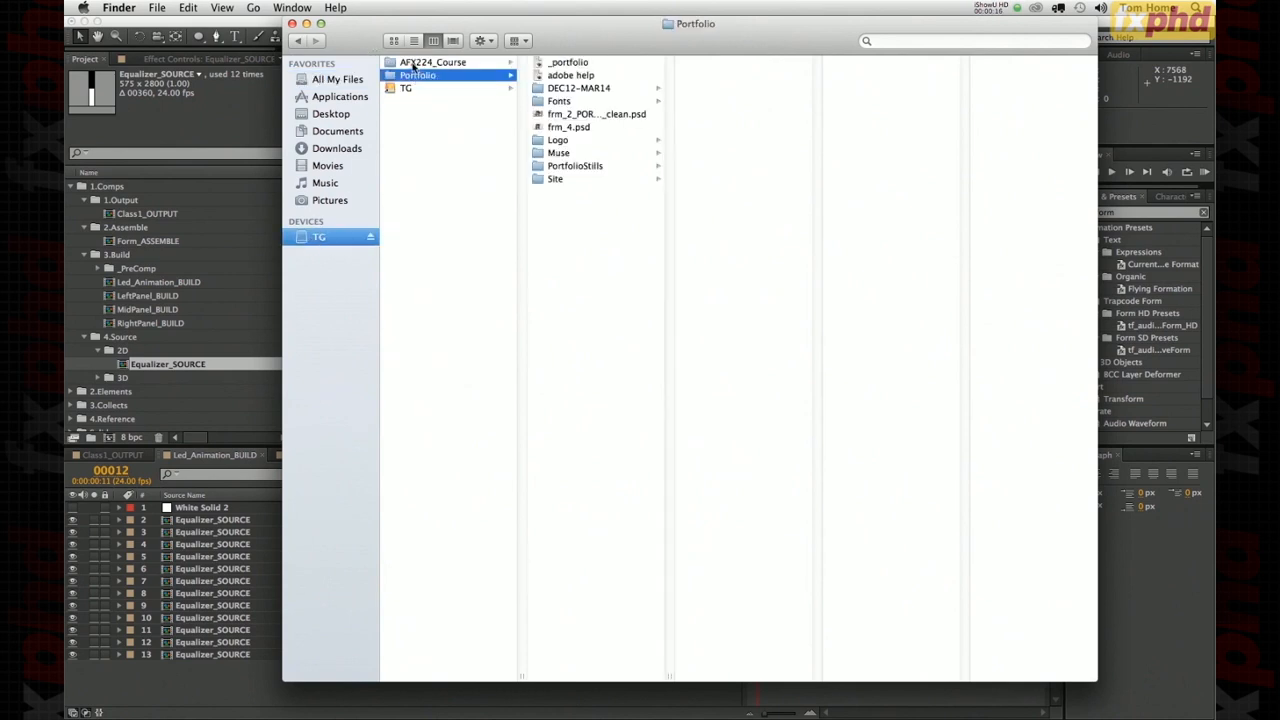
click(425, 62)
click(570, 62)
click(570, 88)
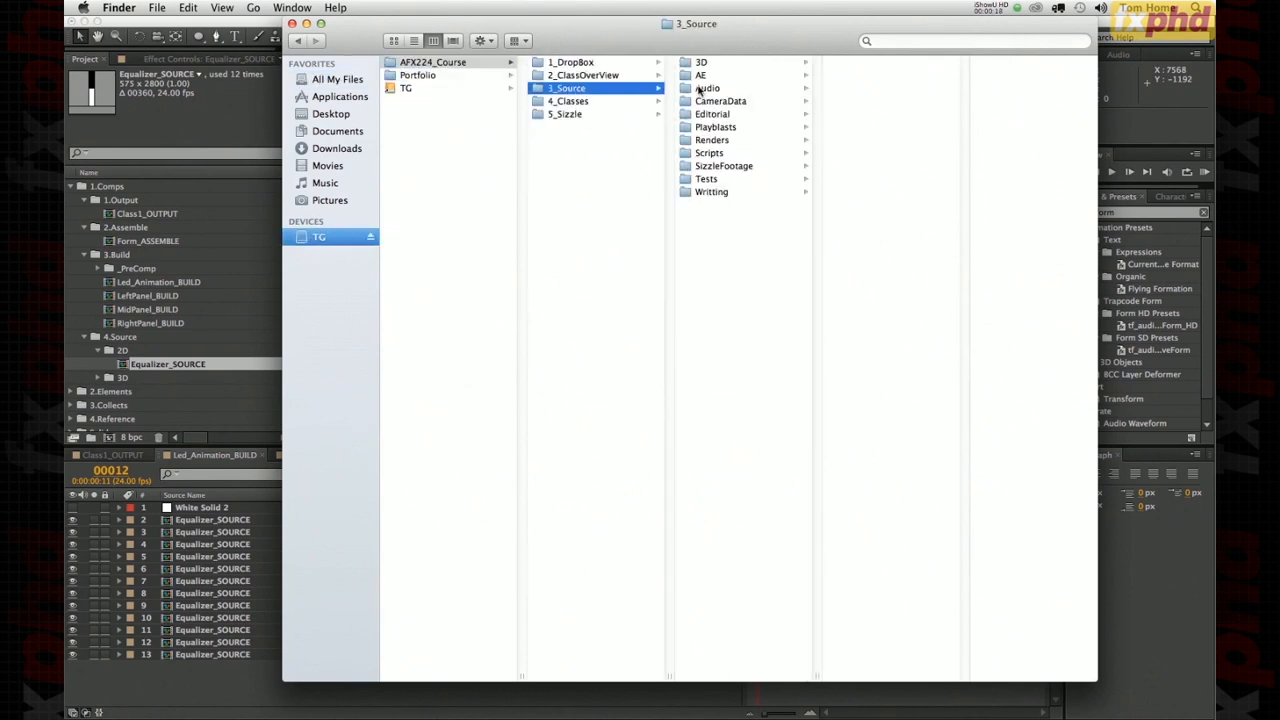
click(567, 101)
click(706, 64)
click(852, 115)
click(915, 64)
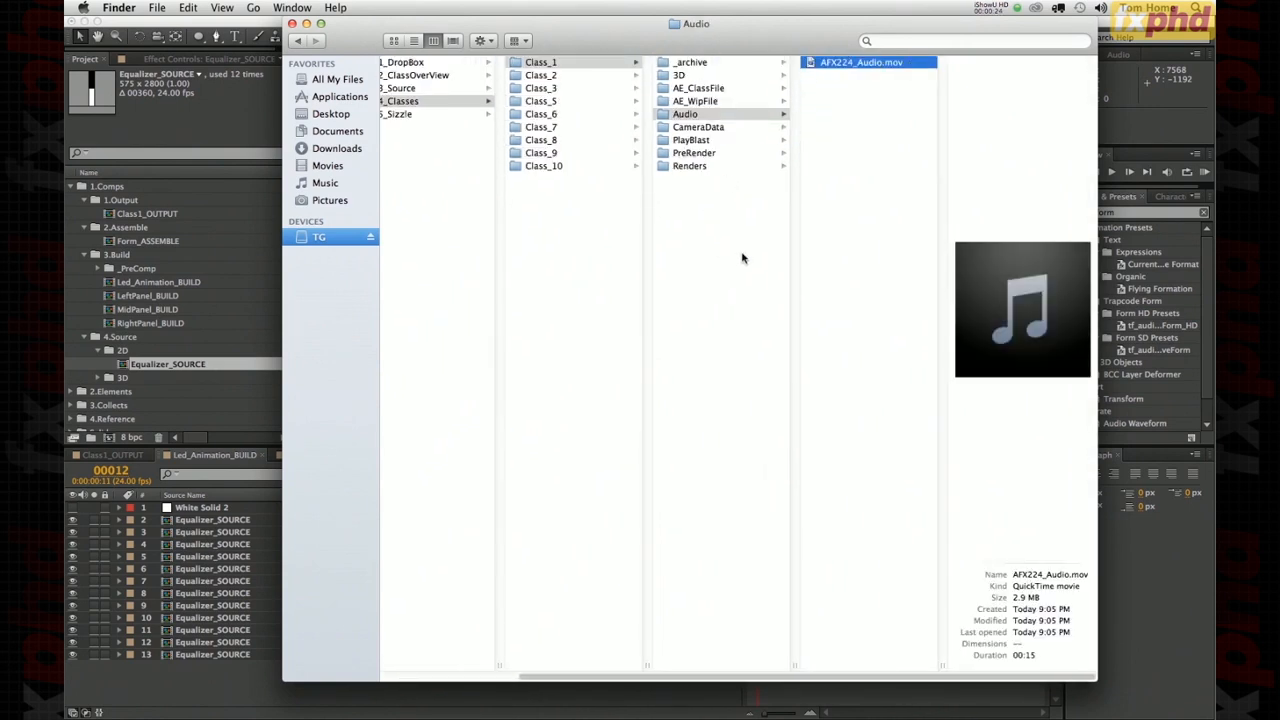
- Listen to a Quick Look preview of AFX224_Audio.mov, close it, and move the Finder window clear of the After Effects project list
key(space)
key(XF86AudioRaiseVolume)
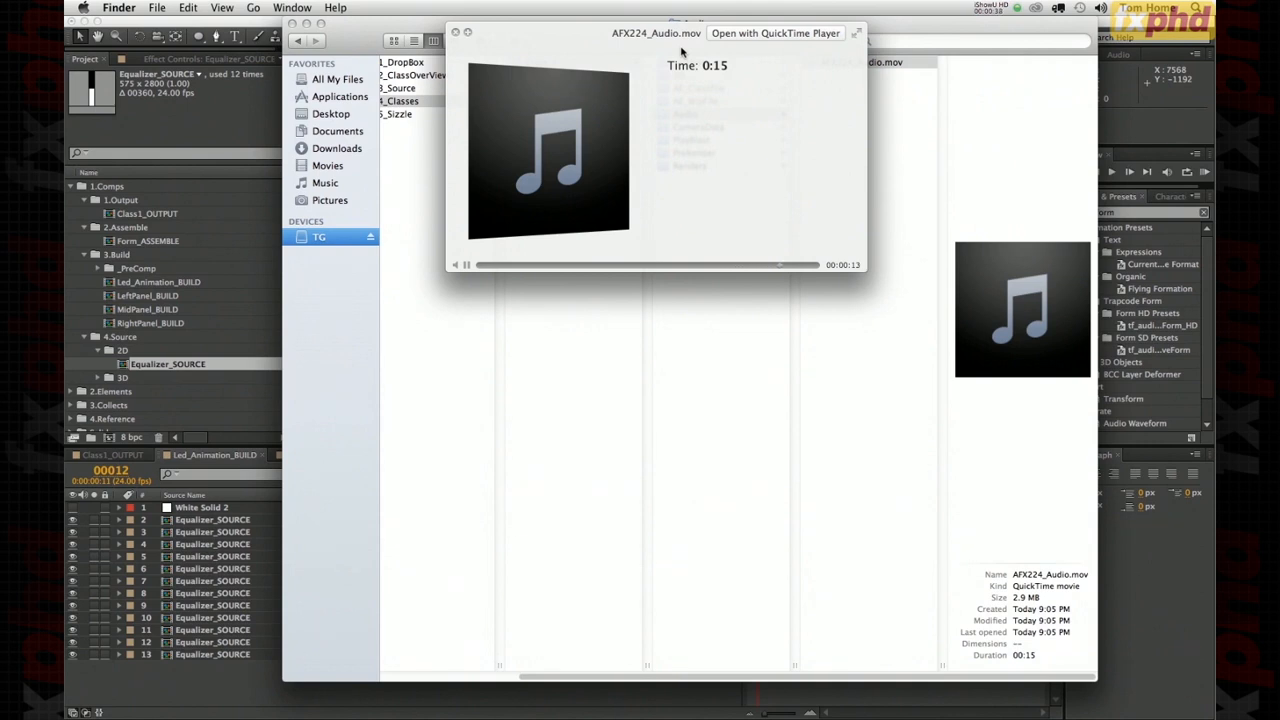
click(455, 32)
drag(368, 37, 478, 64)
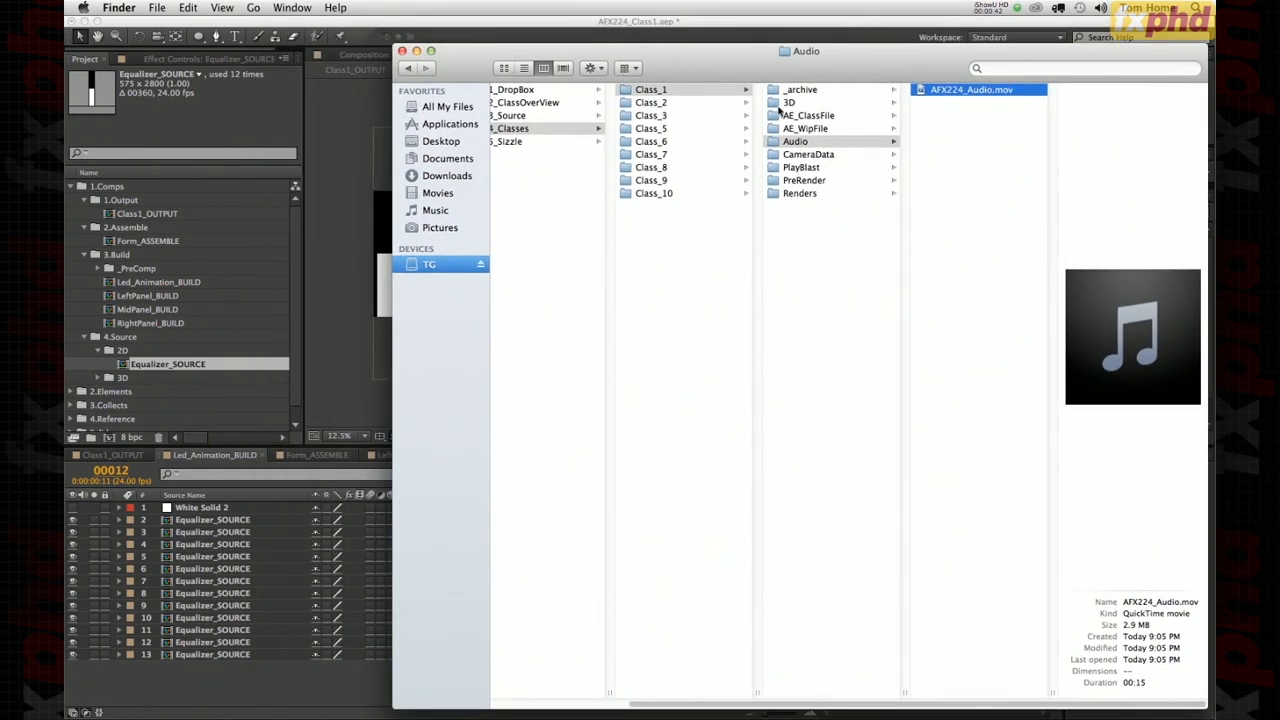
- Import AFX224_Audio.mov from the Class_1 Audio folder and file it in the project's Audio folder under 2.Elements
drag(920, 90, 101, 338)
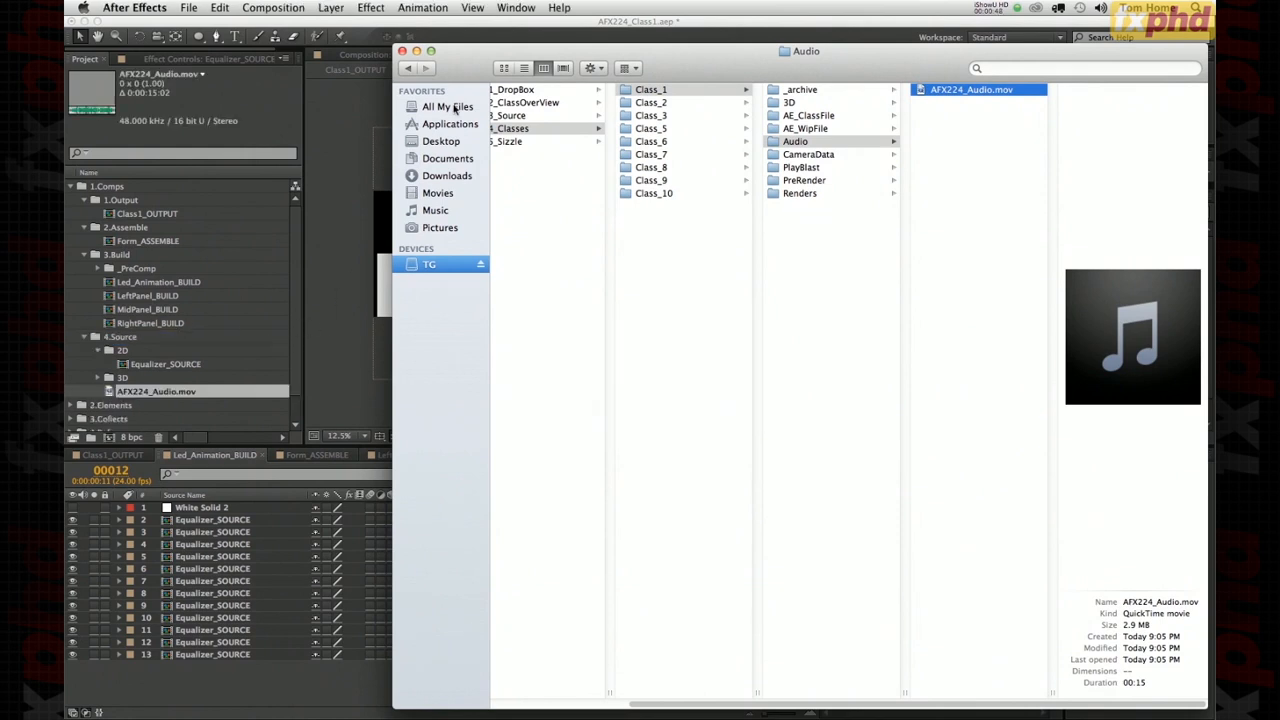
scroll(130, 411, down, 1)
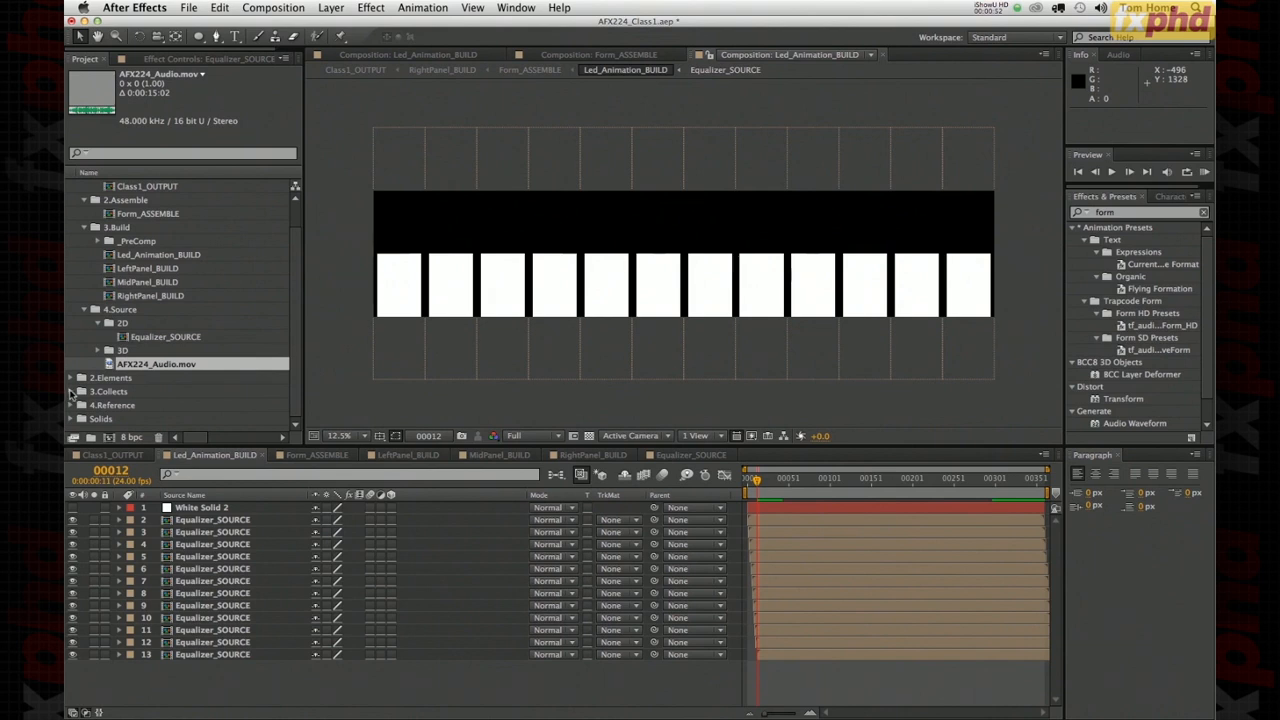
click(70, 378)
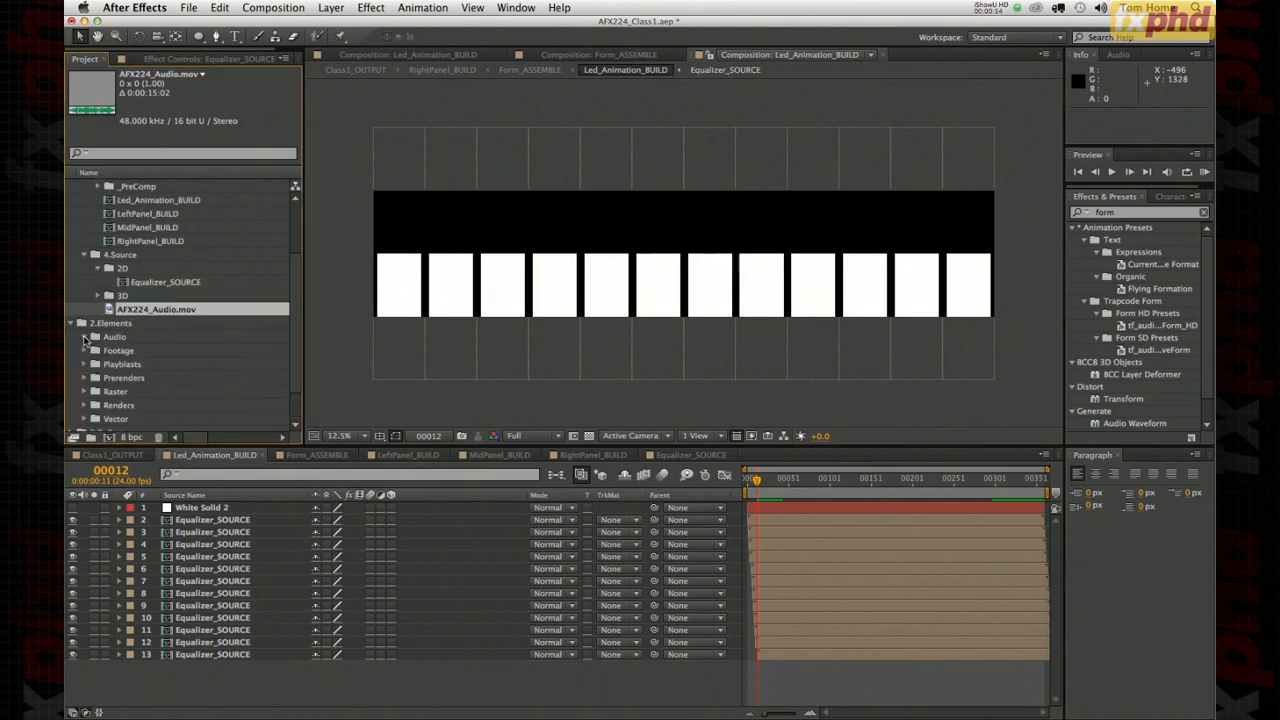
click(96, 323)
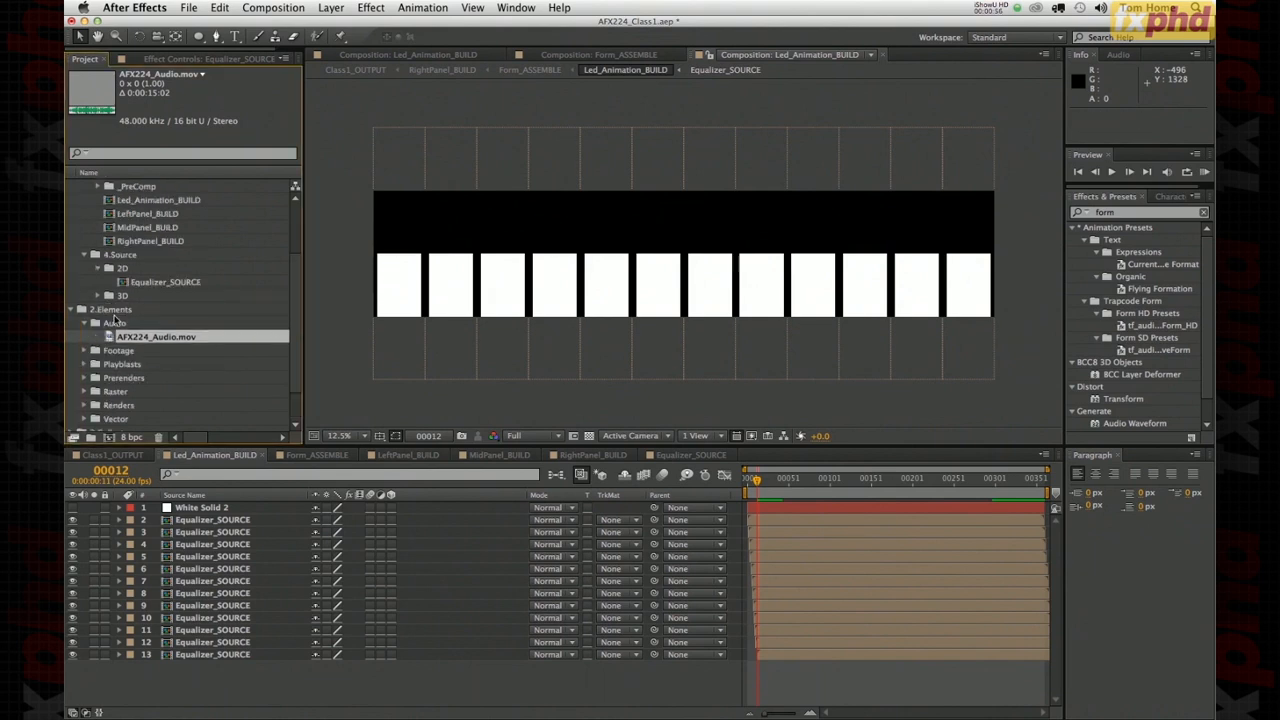
- Delete the White Solid 2 layer from the Led_Animation_BUILD composition
click(185, 521)
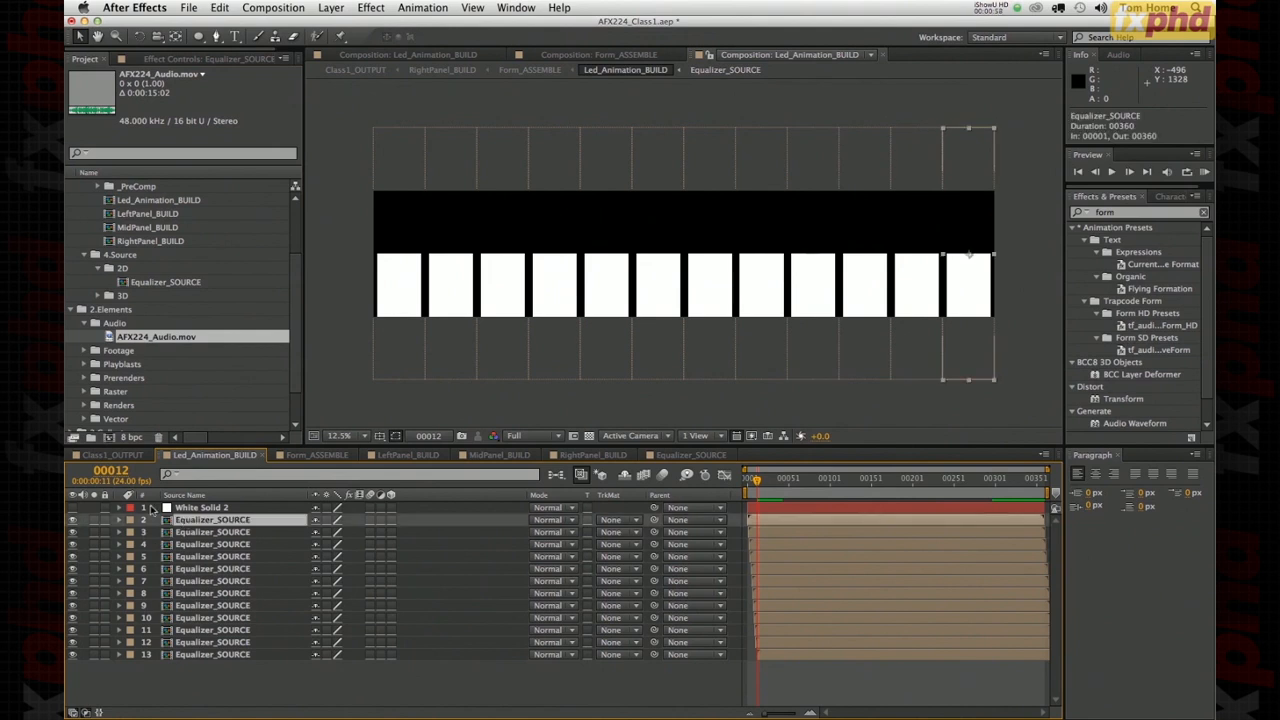
click(180, 509)
key(Delete)
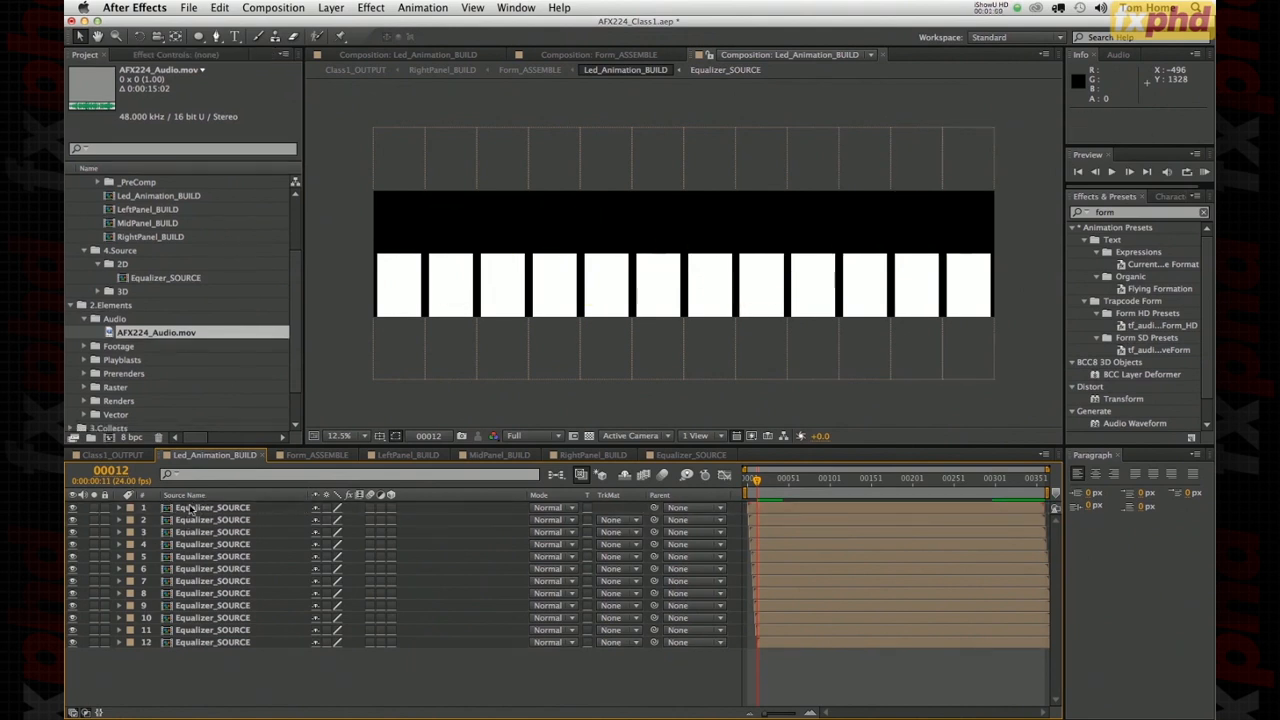
- Create a red (FF0000) solid named SOUNDKEYS above all the Equalizer_SOURCE layers
click(190, 508)
click(327, 9)
mouse_move(329, 25)
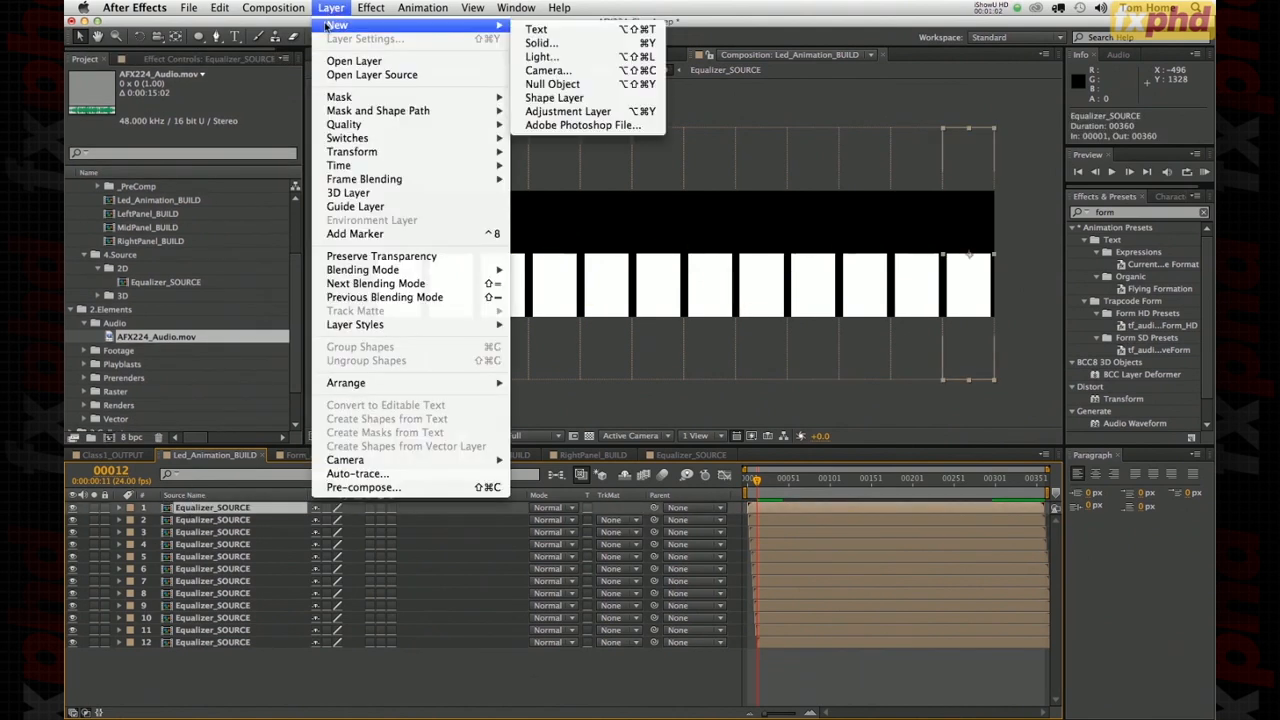
click(535, 43)
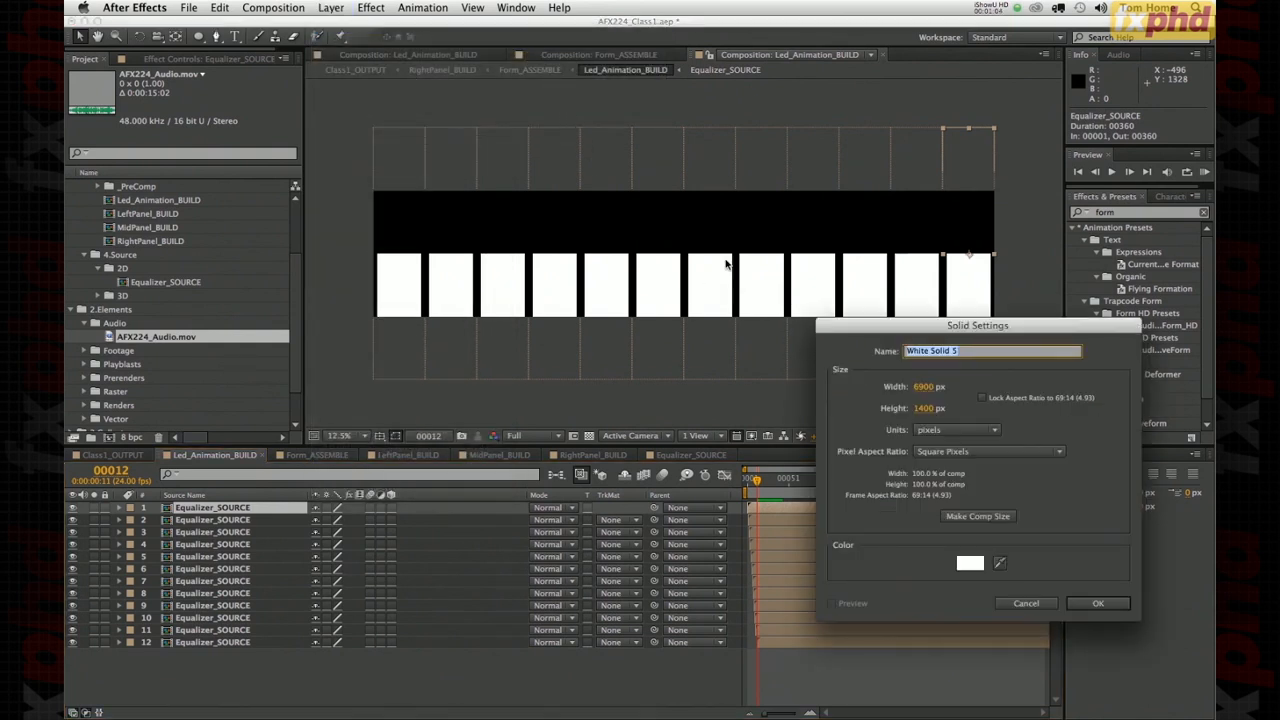
text(S)
click(970, 563)
click(679, 302)
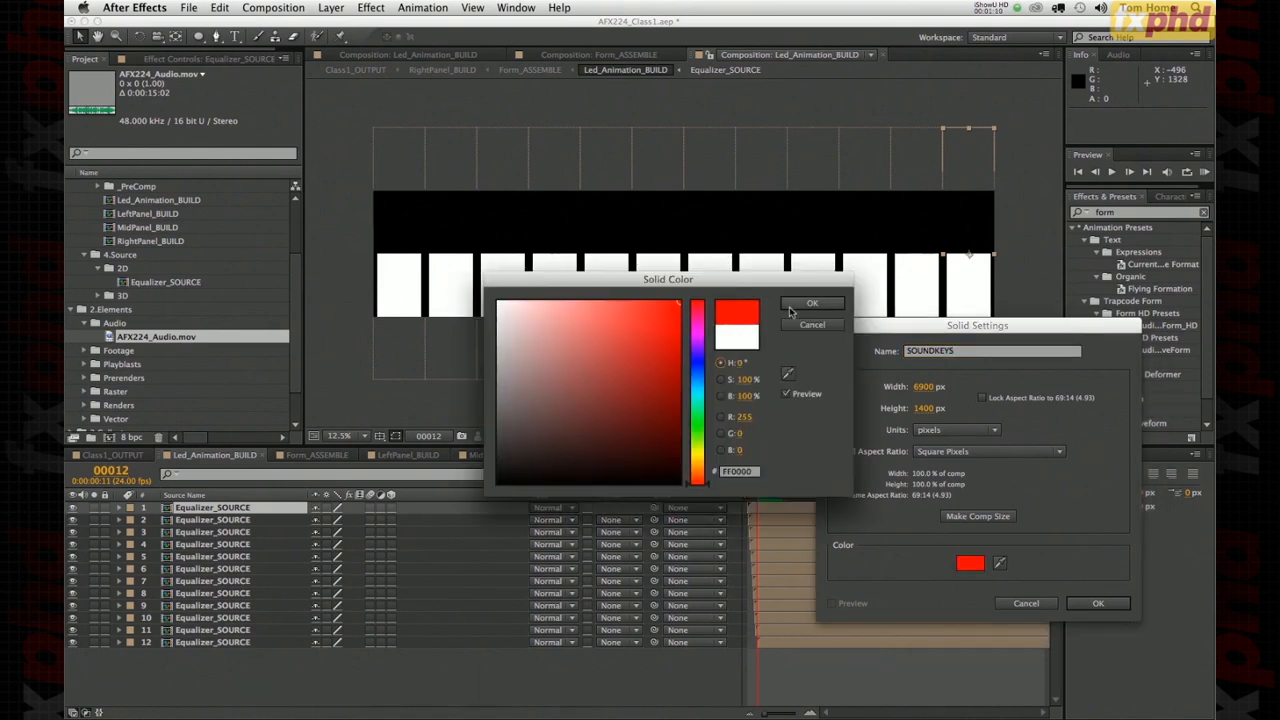
click(792, 305)
click(1097, 602)
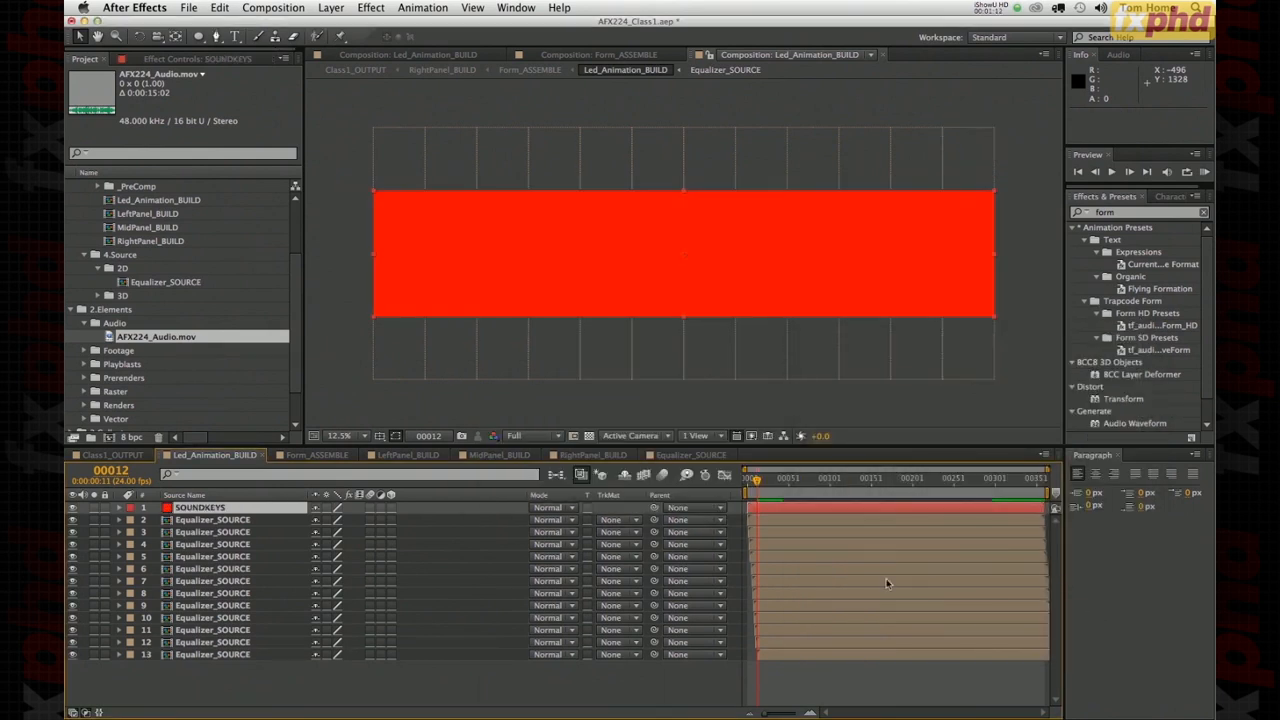
click(503, 695)
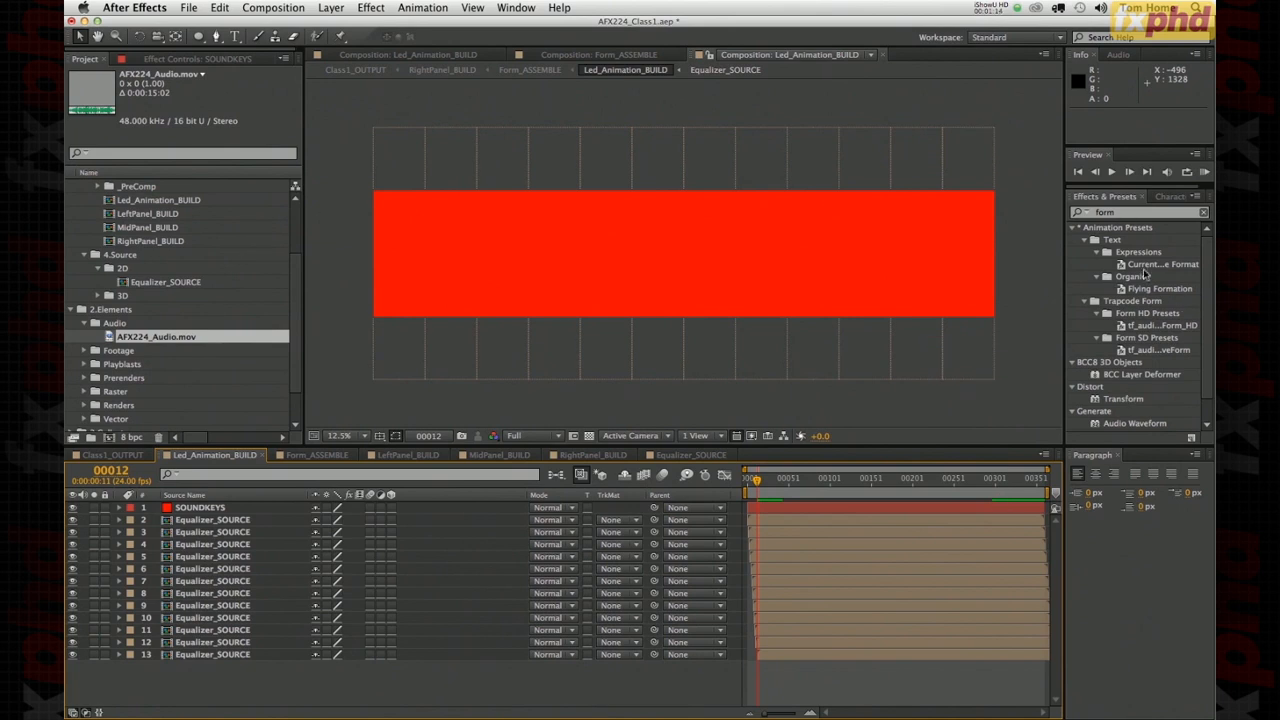
- Find the Trapcode Sound Keys effect and apply it to the SOUNDKEYS layer
click(1124, 213)
text(sound)
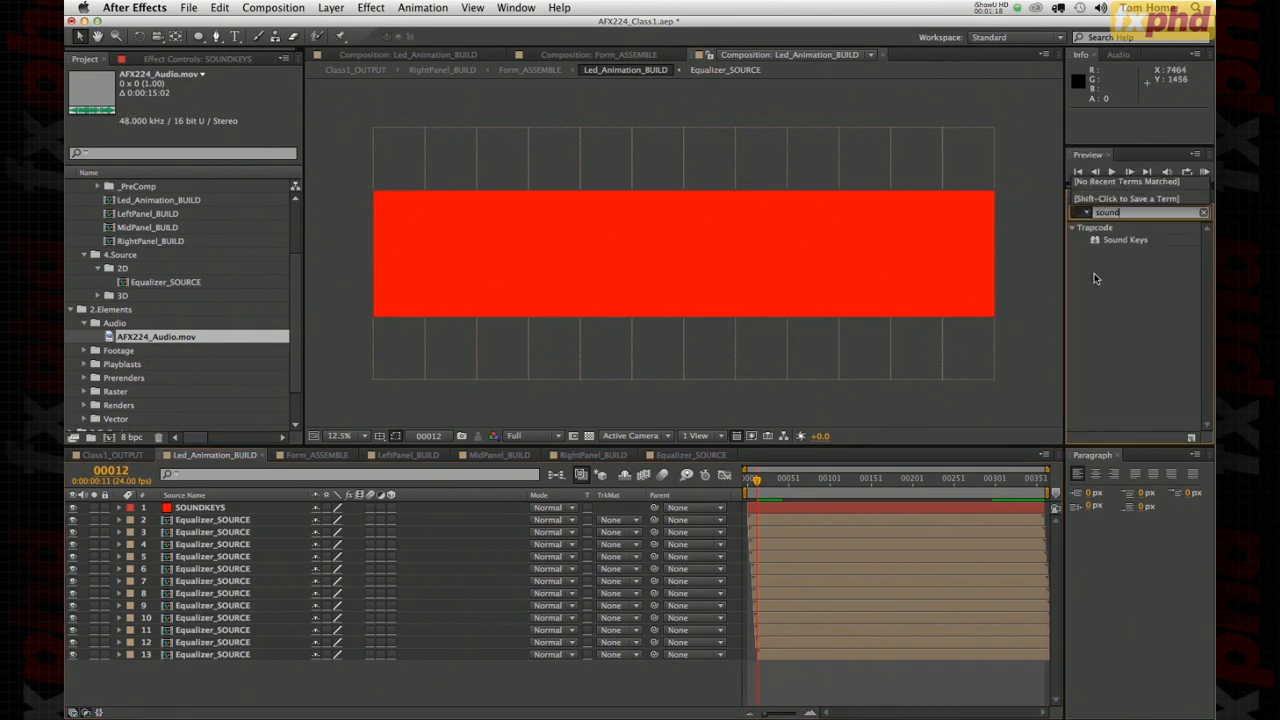
drag(1100, 241, 210, 509)
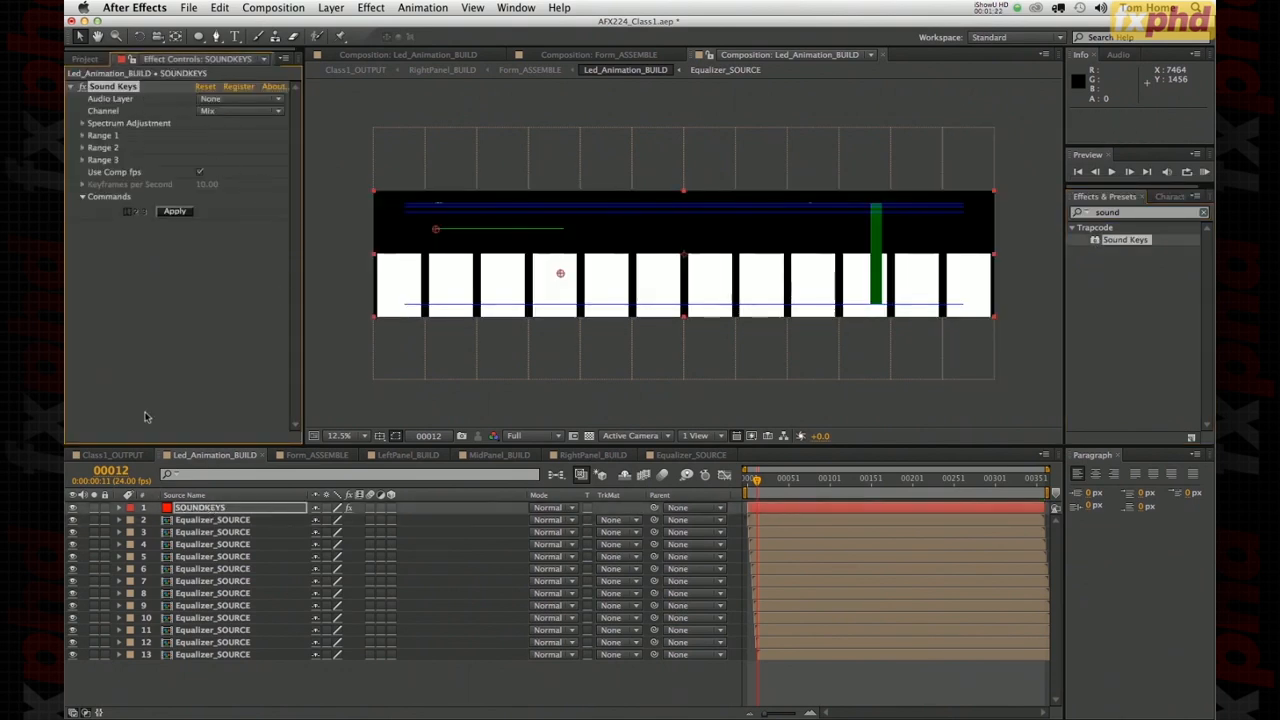
- Add AFX224_Audio.mov beneath all layers of Led_Animation_BUILD and solo the SOUNDKEYS layer
click(86, 60)
drag(108, 338, 128, 670)
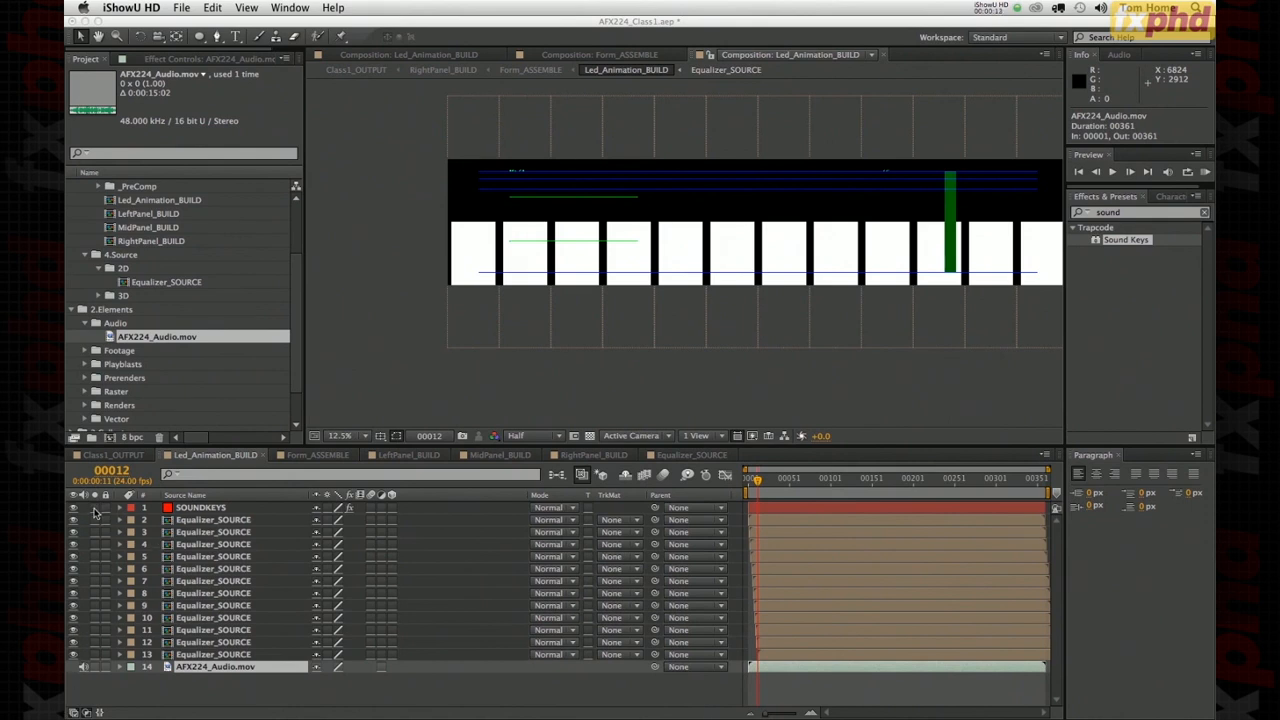
click(94, 511)
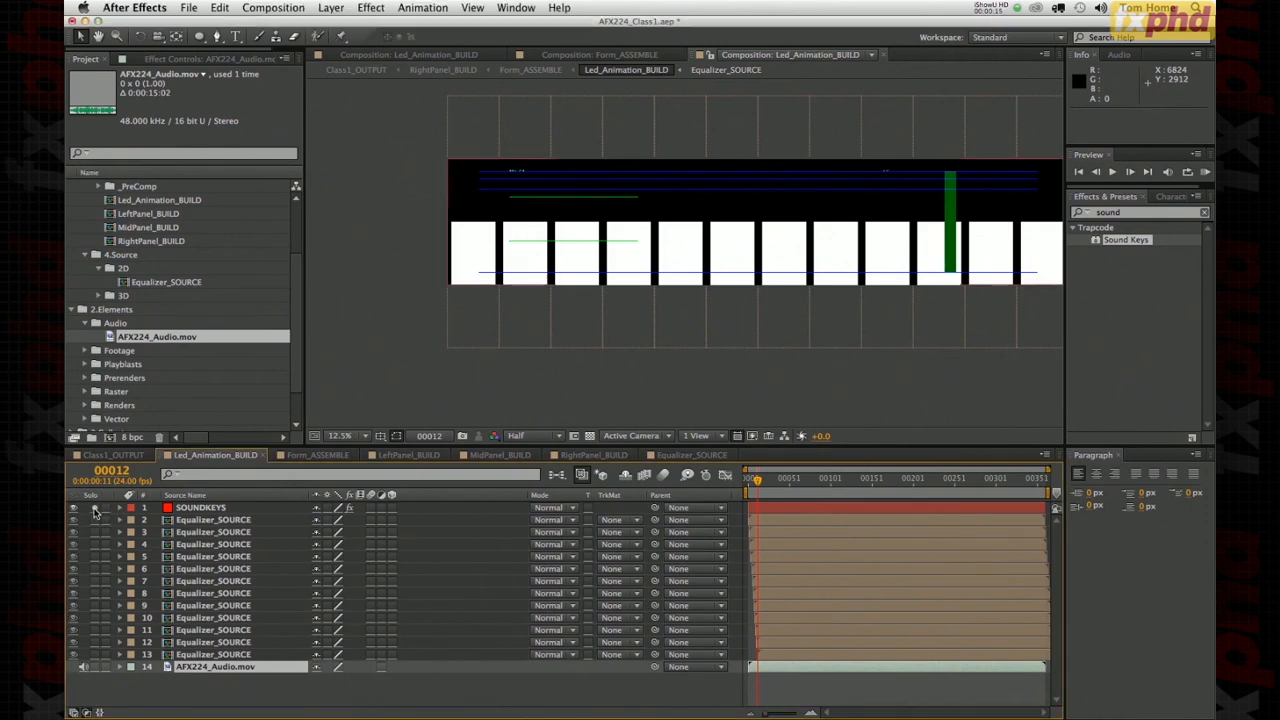
click(94, 507)
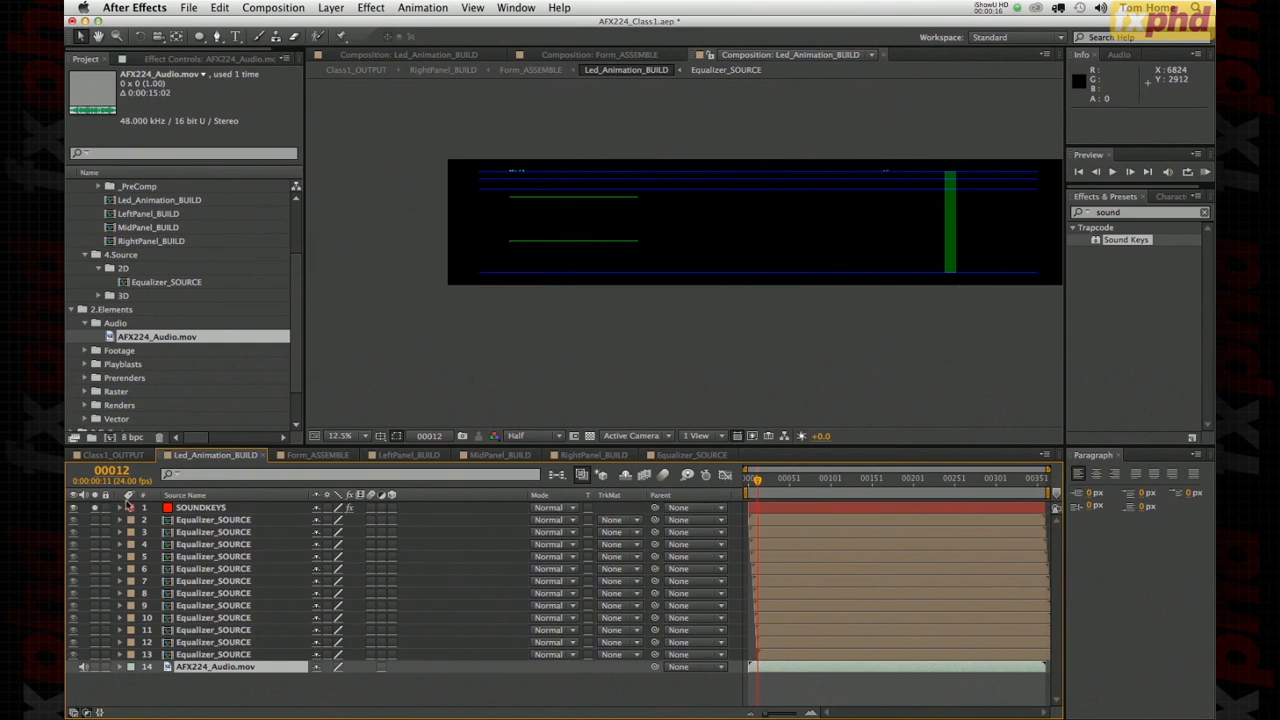
- Open the Sound Keys settings of the SOUNDKEYS layer and set the Audio Layer to 14. AFX224_Audio.mov
click(345, 436)
click(346, 462)
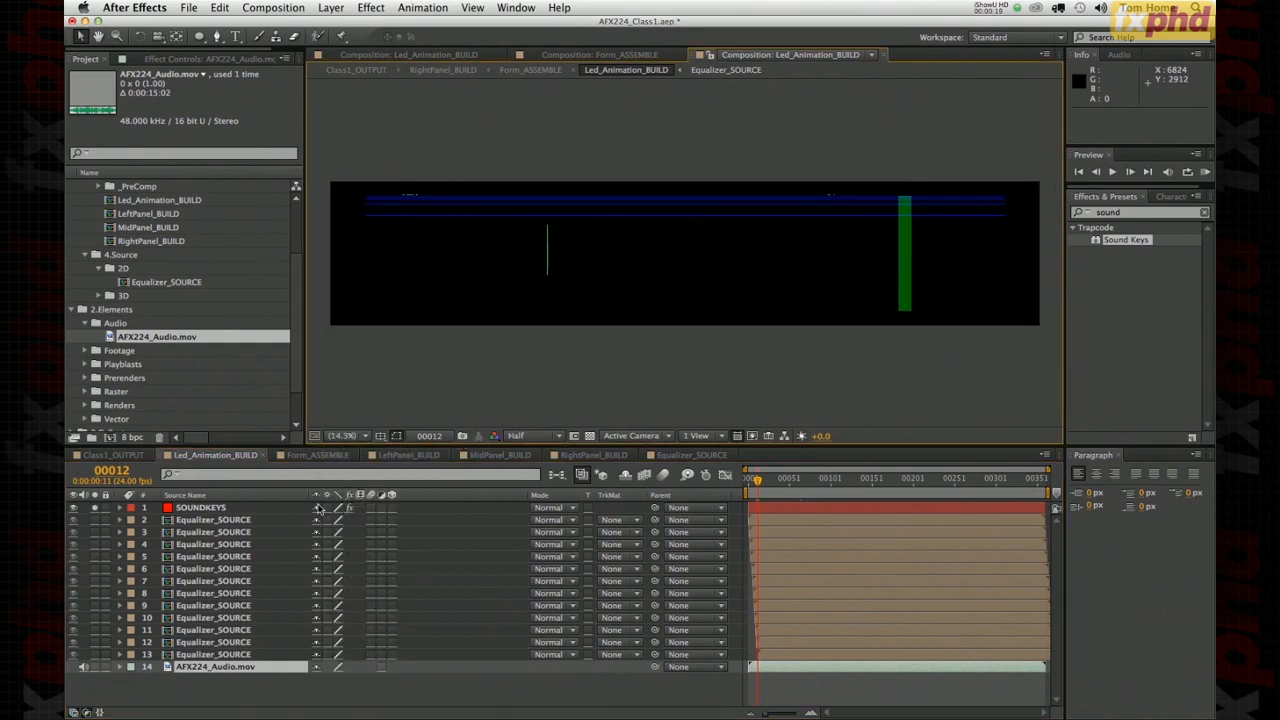
click(186, 509)
key(e)
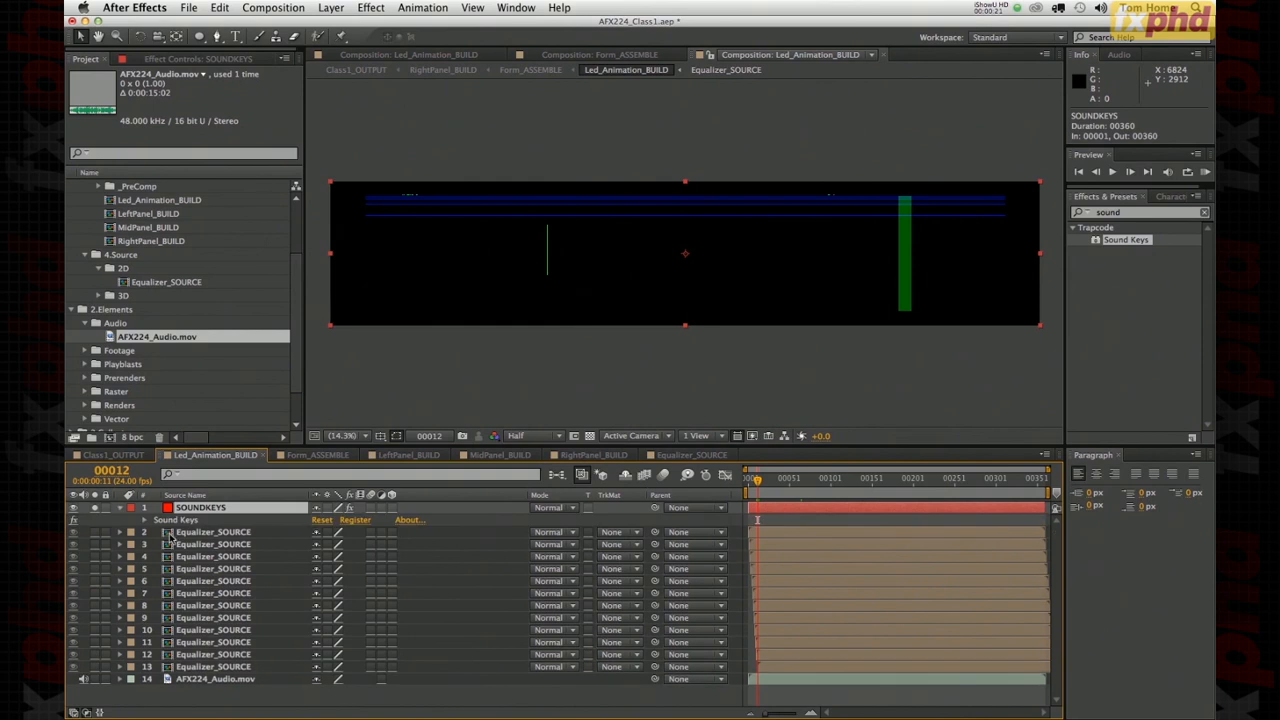
click(178, 521)
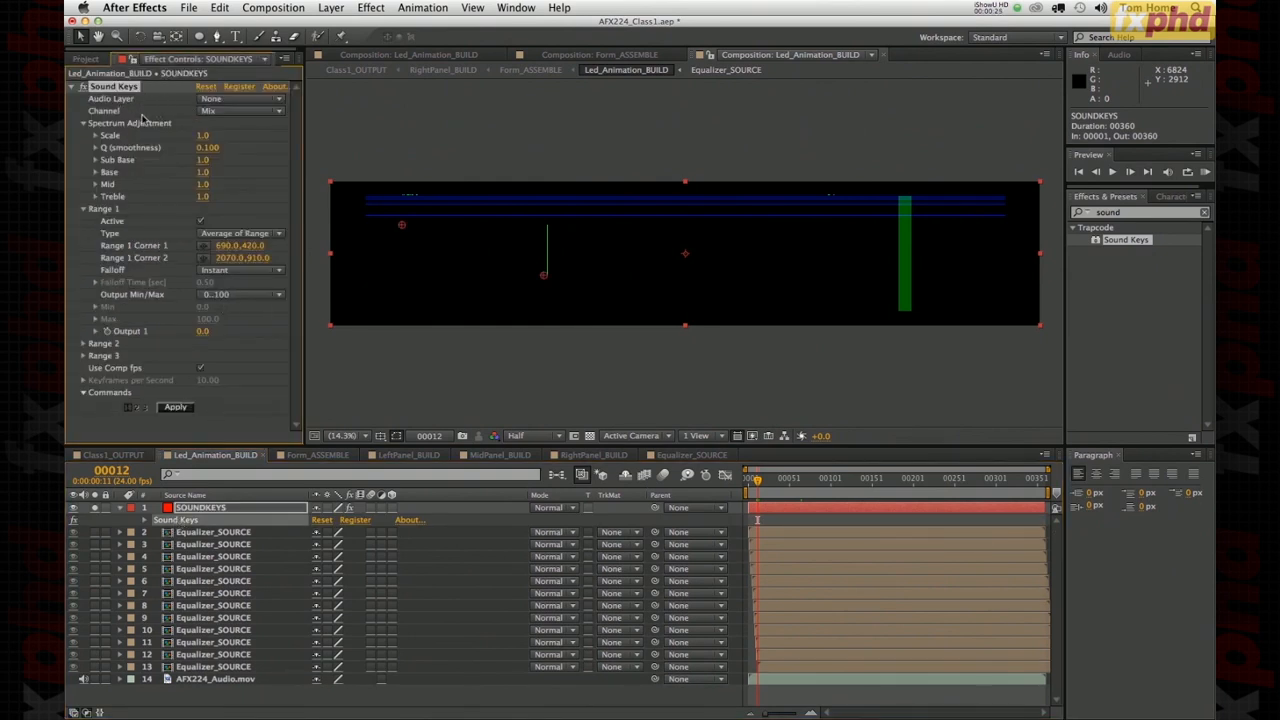
click(214, 97)
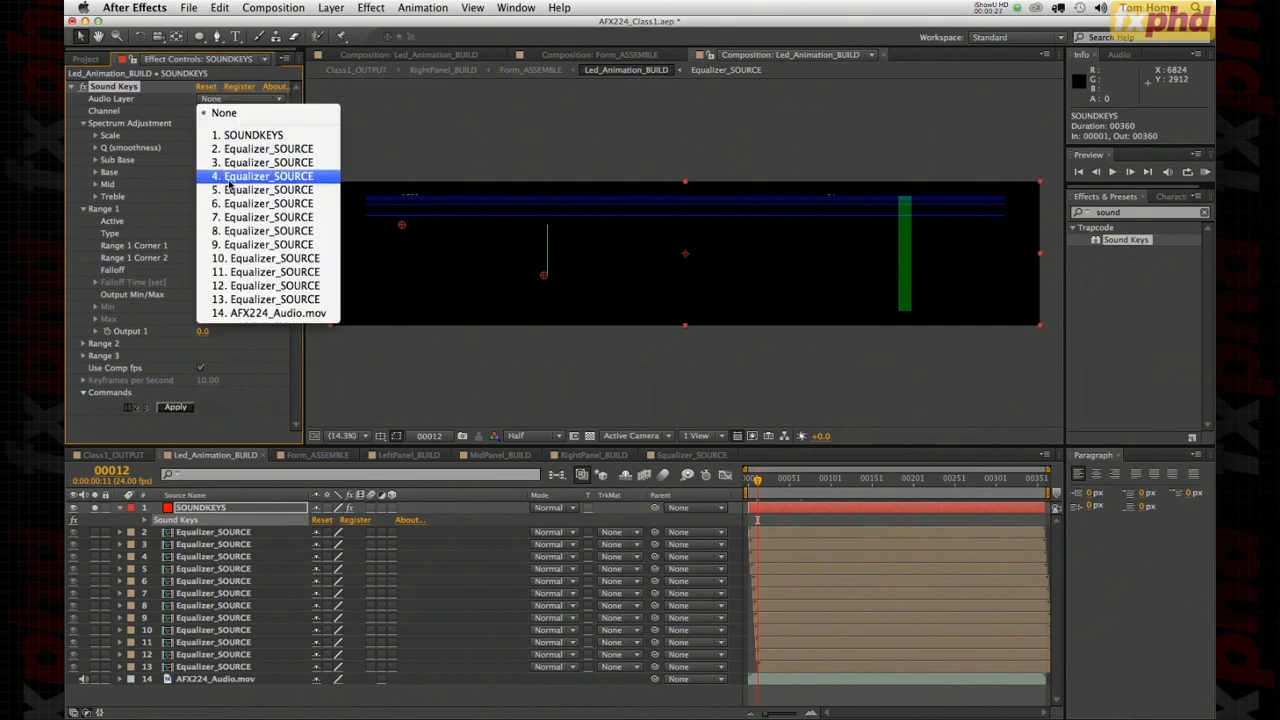
click(240, 314)
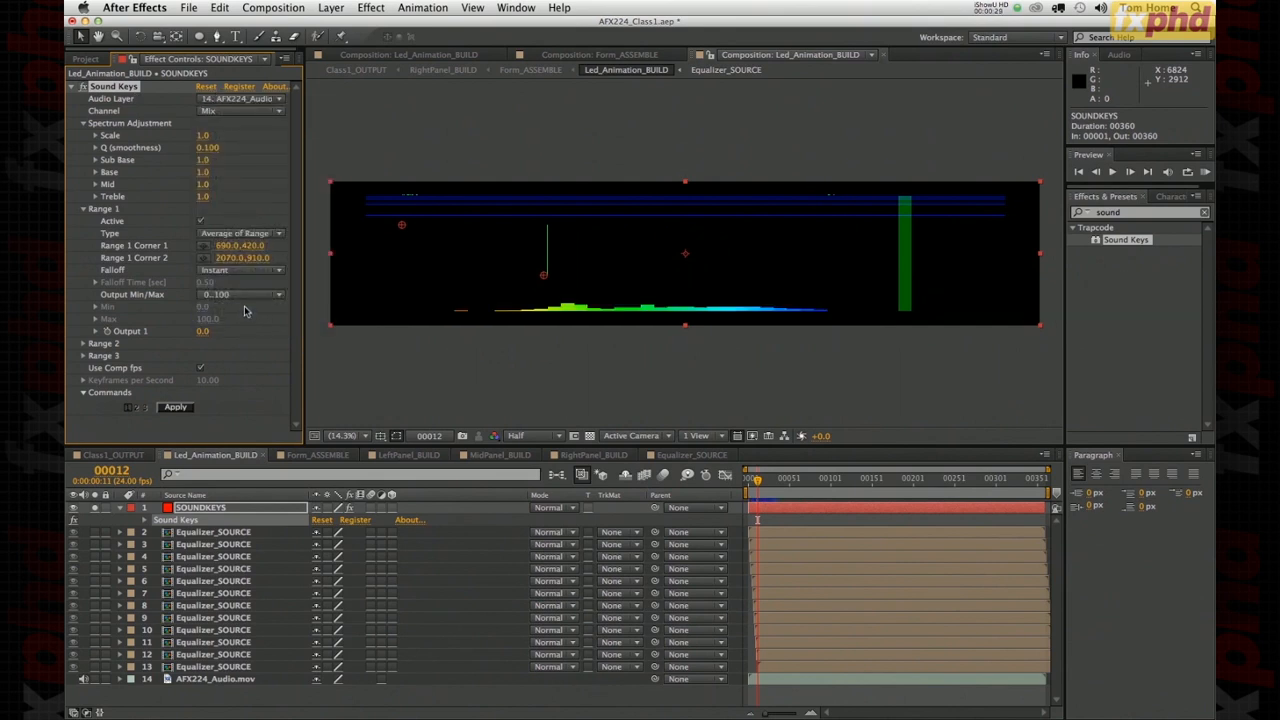
click(428, 389)
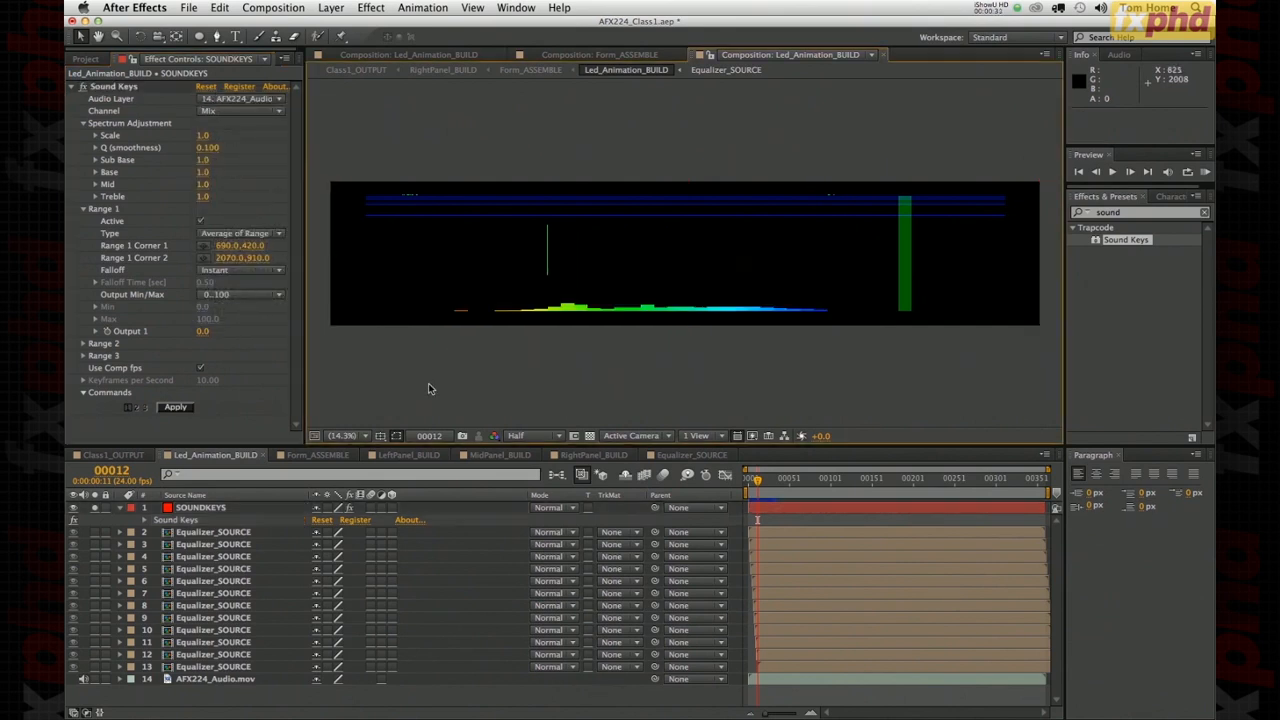
- Preview the Sound Keys spectrum animation at closer range, starting from frame 1
key(period)
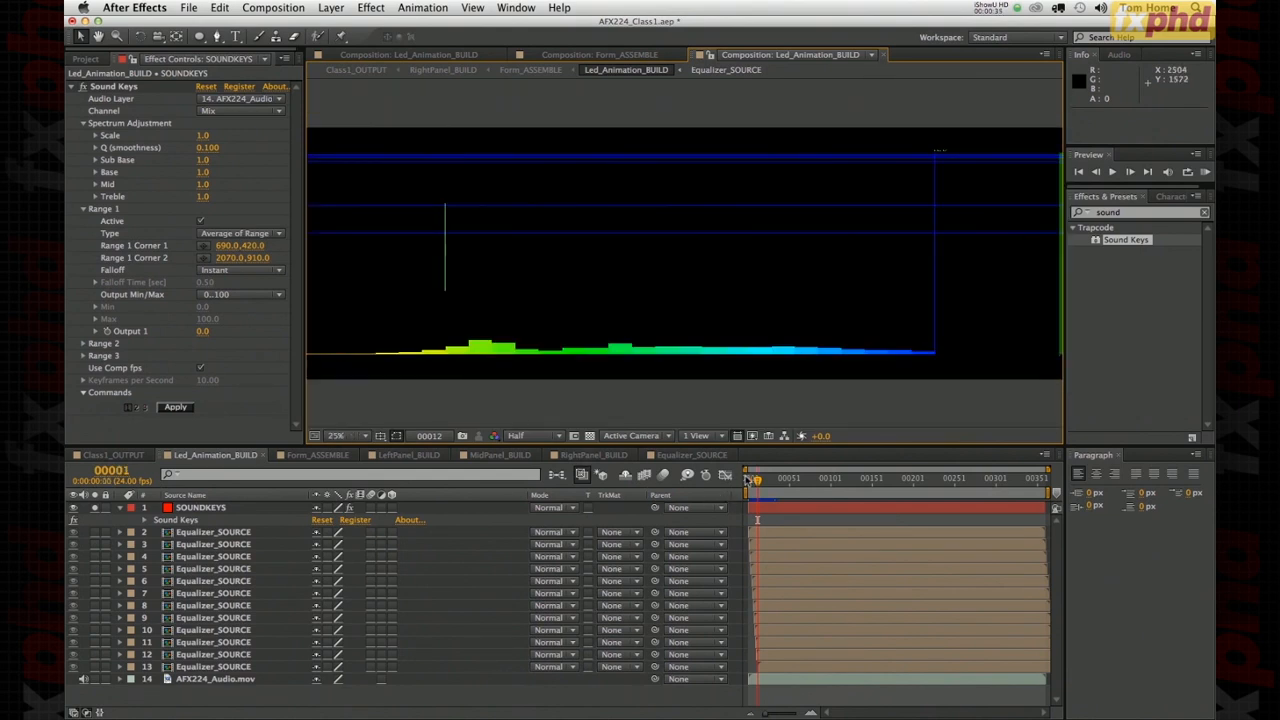
click(747, 480)
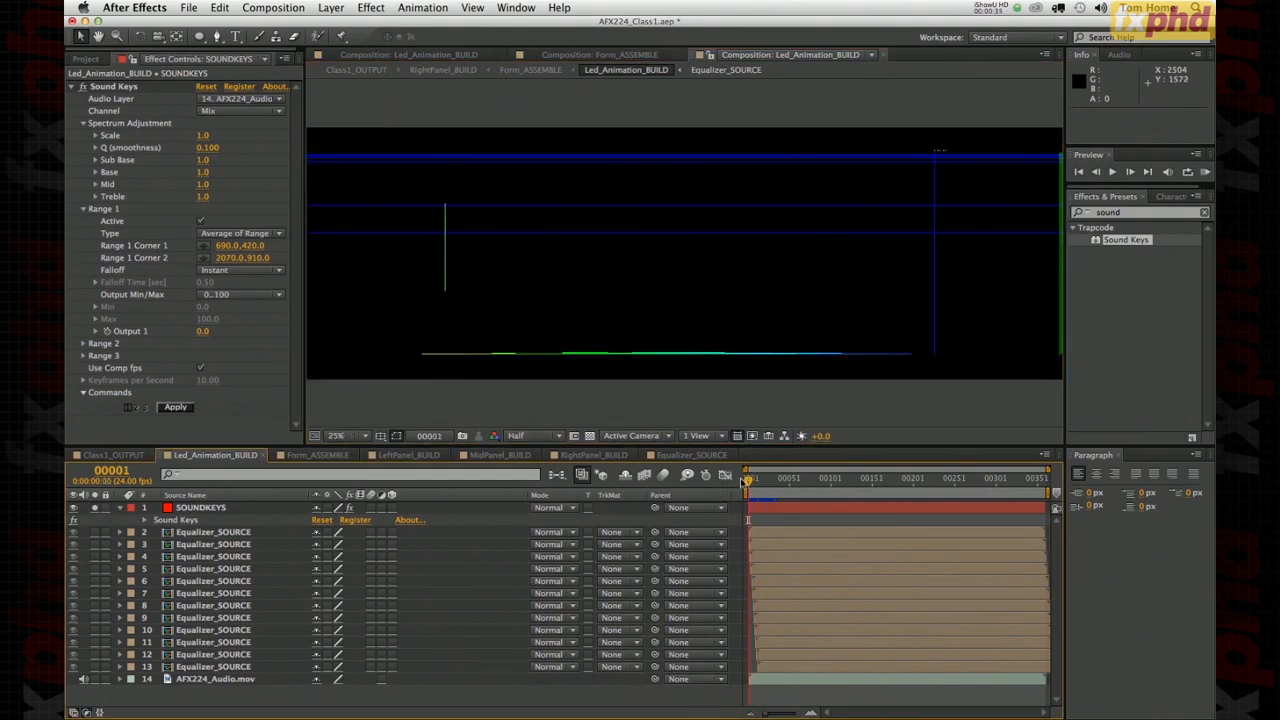
key(space)
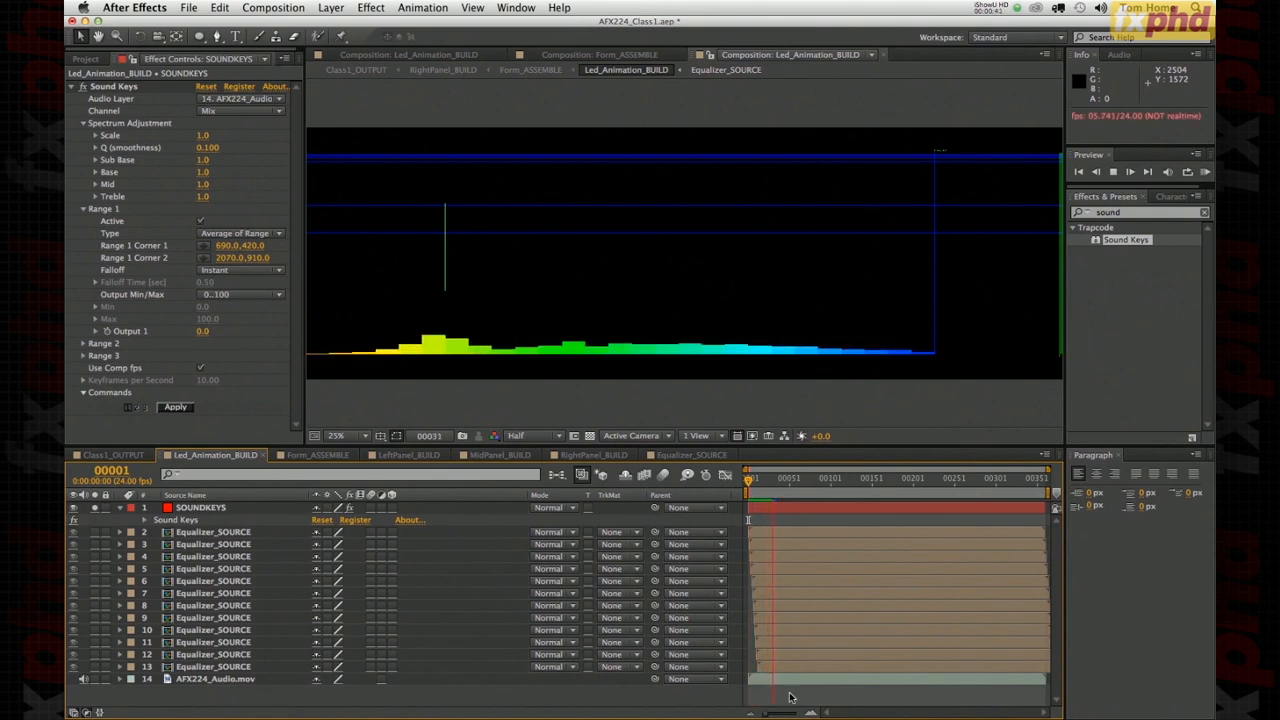
key(space)
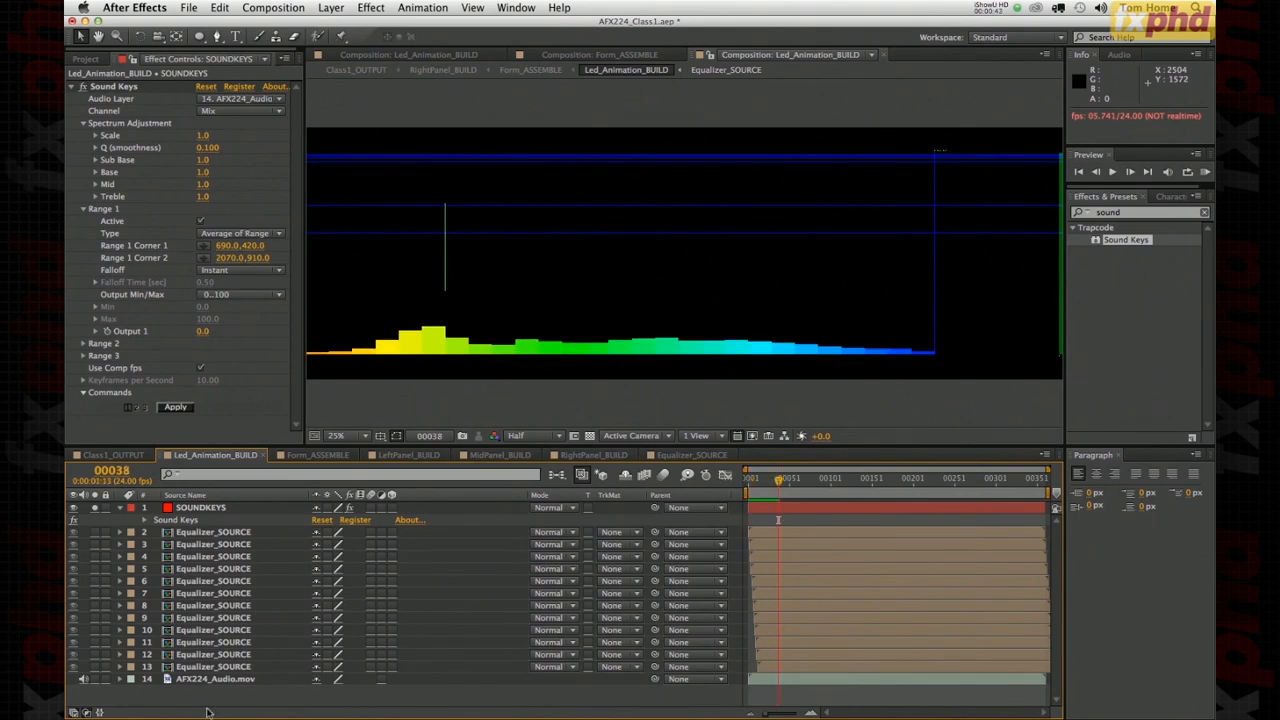
- Reveal the audio layer's waveform, scrub between about frames 45 and 72 to compare the spectrum's response, and collapse the layer again
click(119, 680)
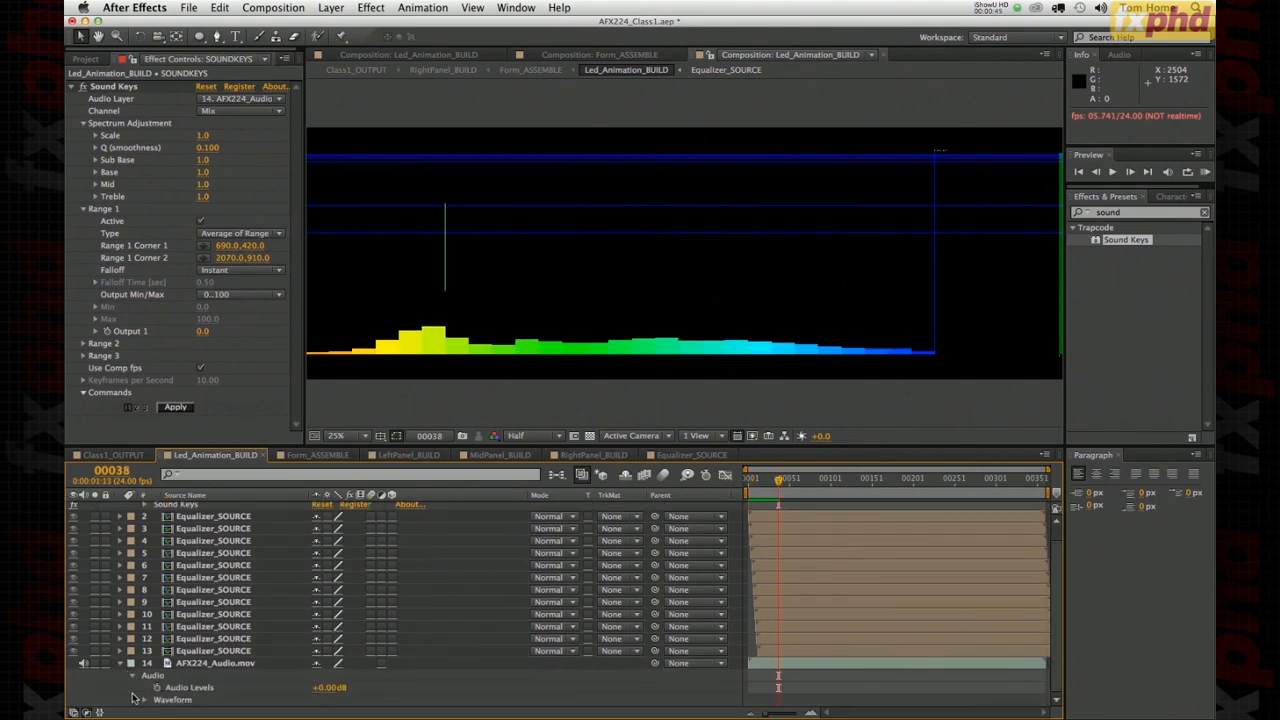
click(144, 701)
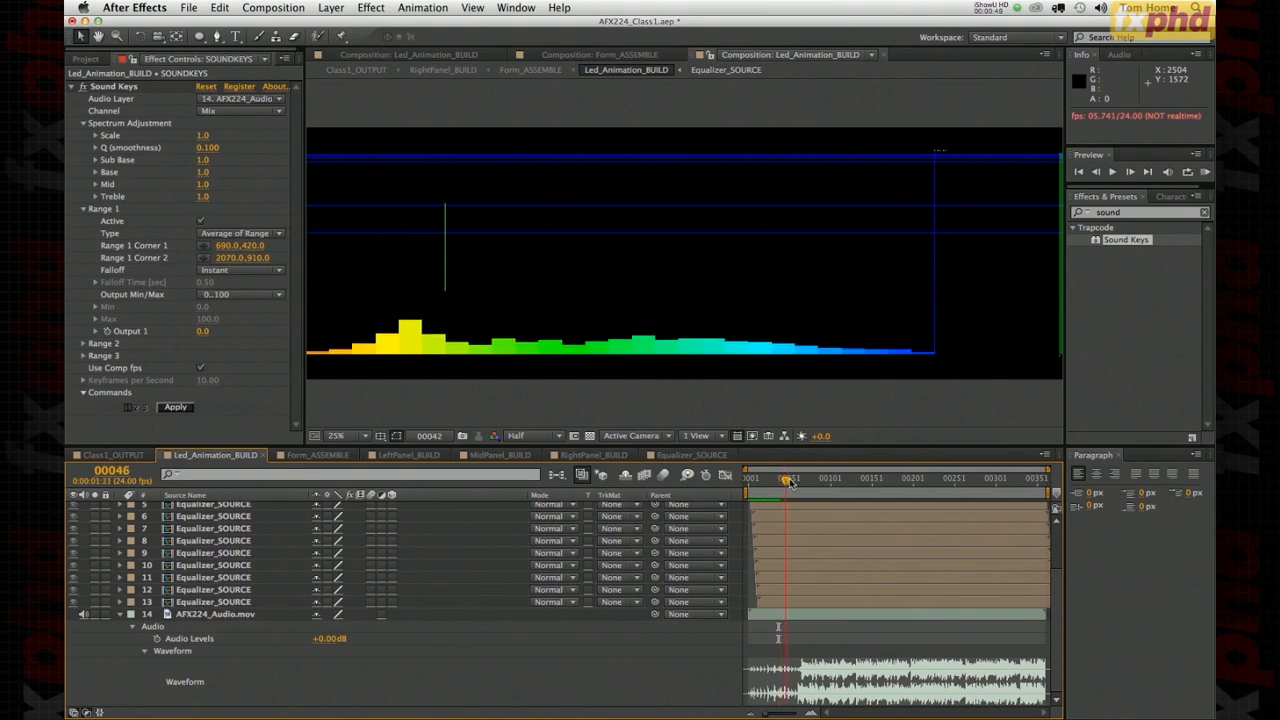
drag(783, 480, 803, 484)
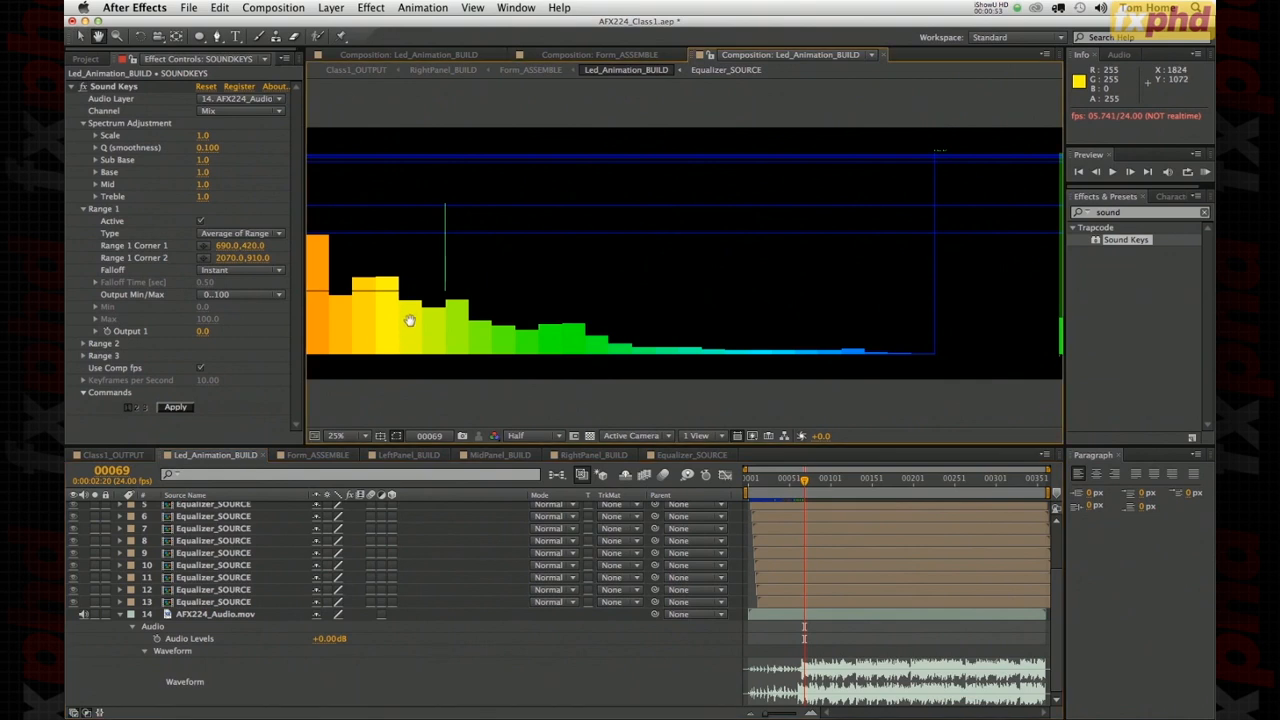
drag(805, 482, 798, 482)
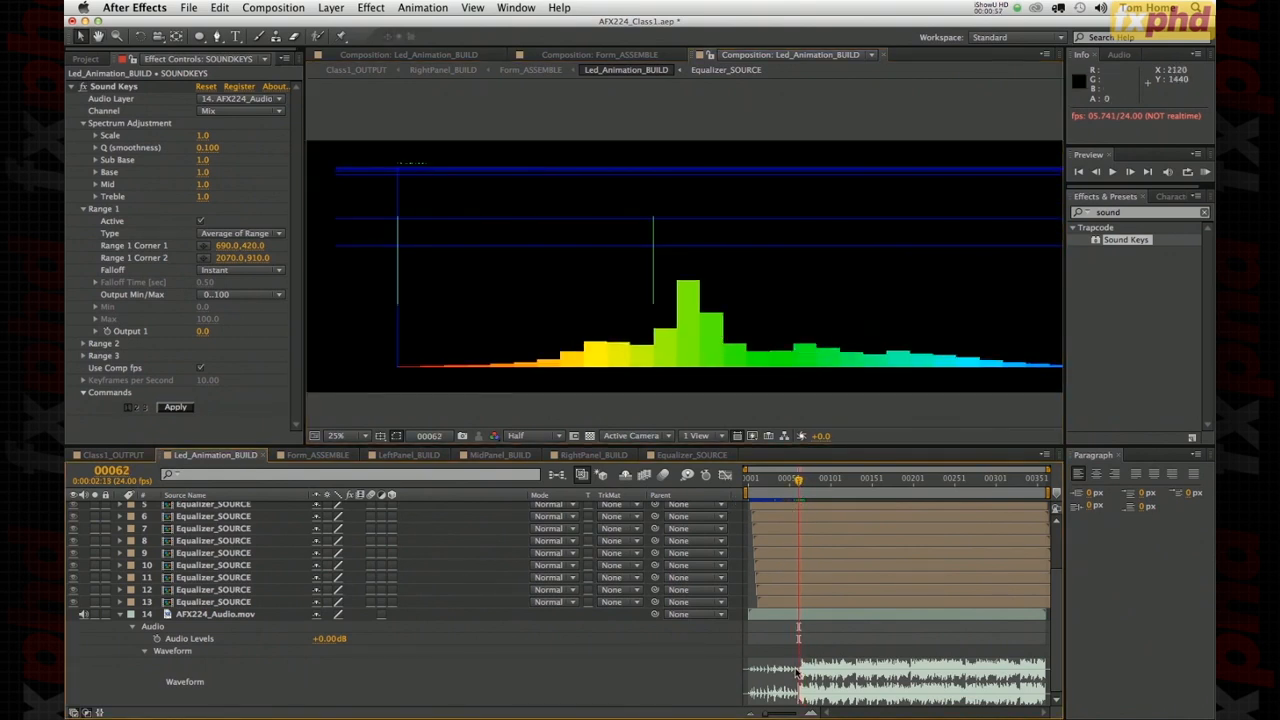
drag(797, 482, 796, 484)
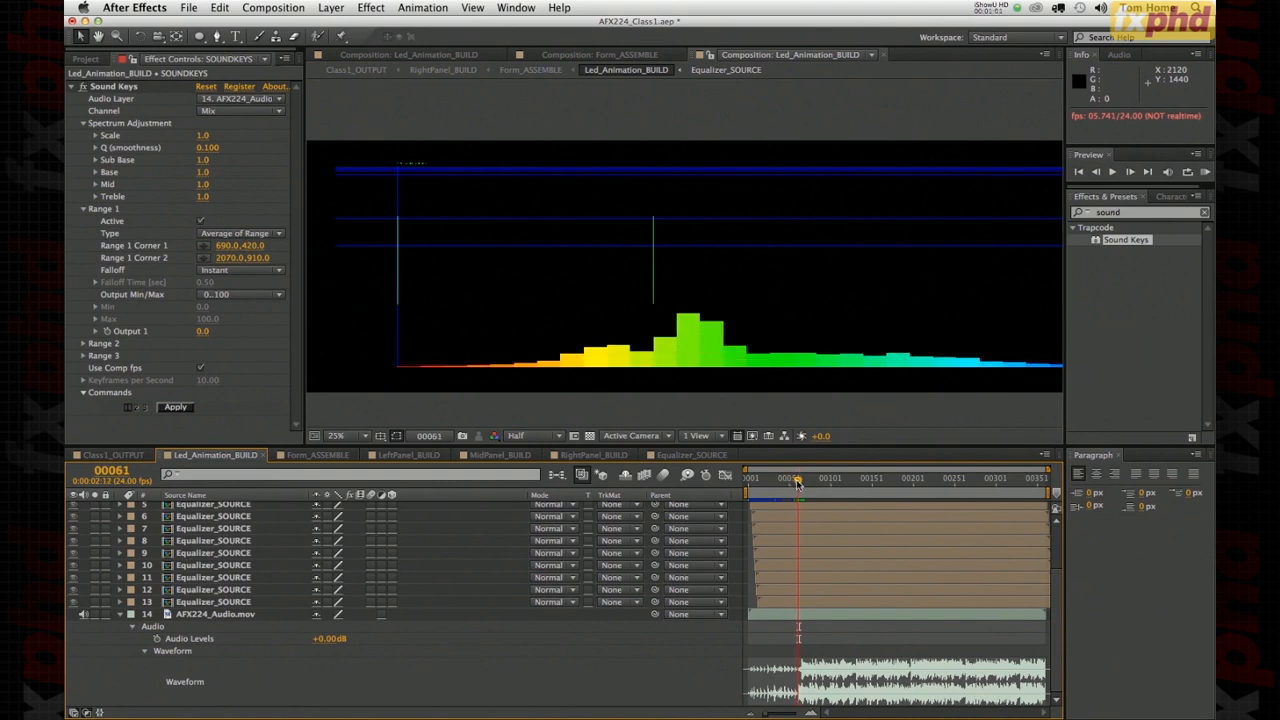
key(space)
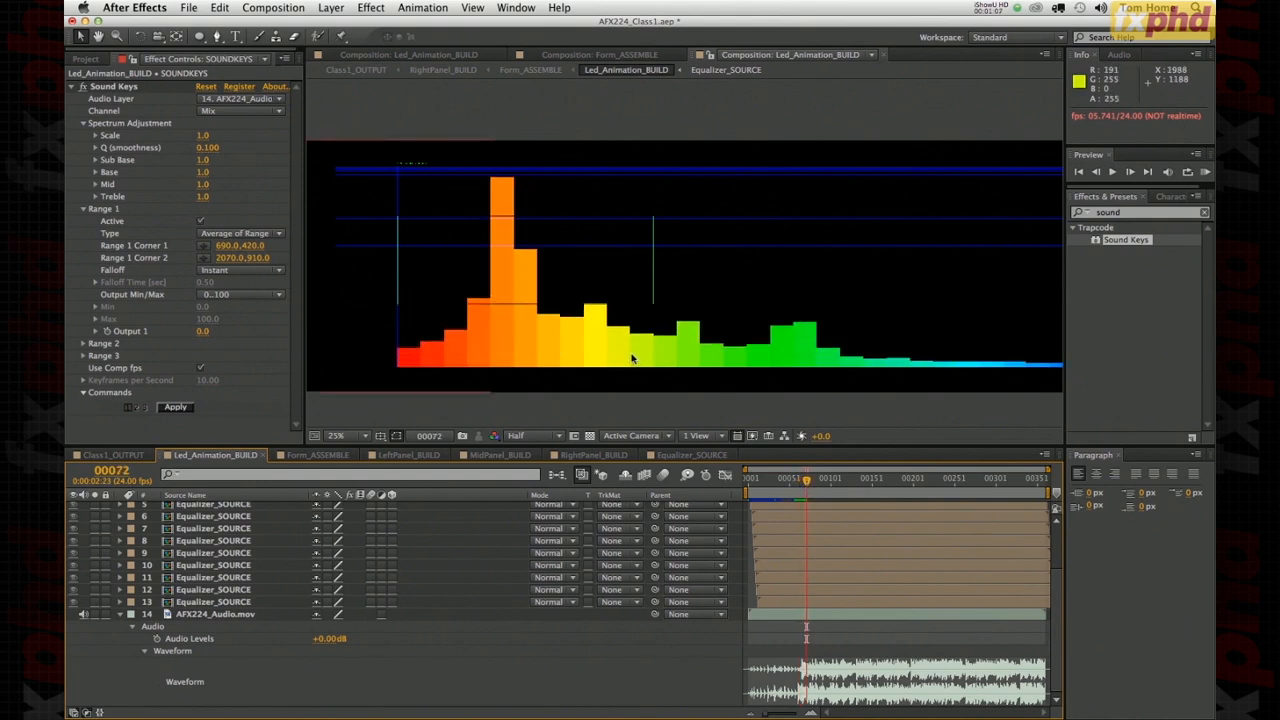
mouse_move(806, 489)
mouse_down()
mouse_move(745, 478)
mouse_move(784, 478)
mouse_up()
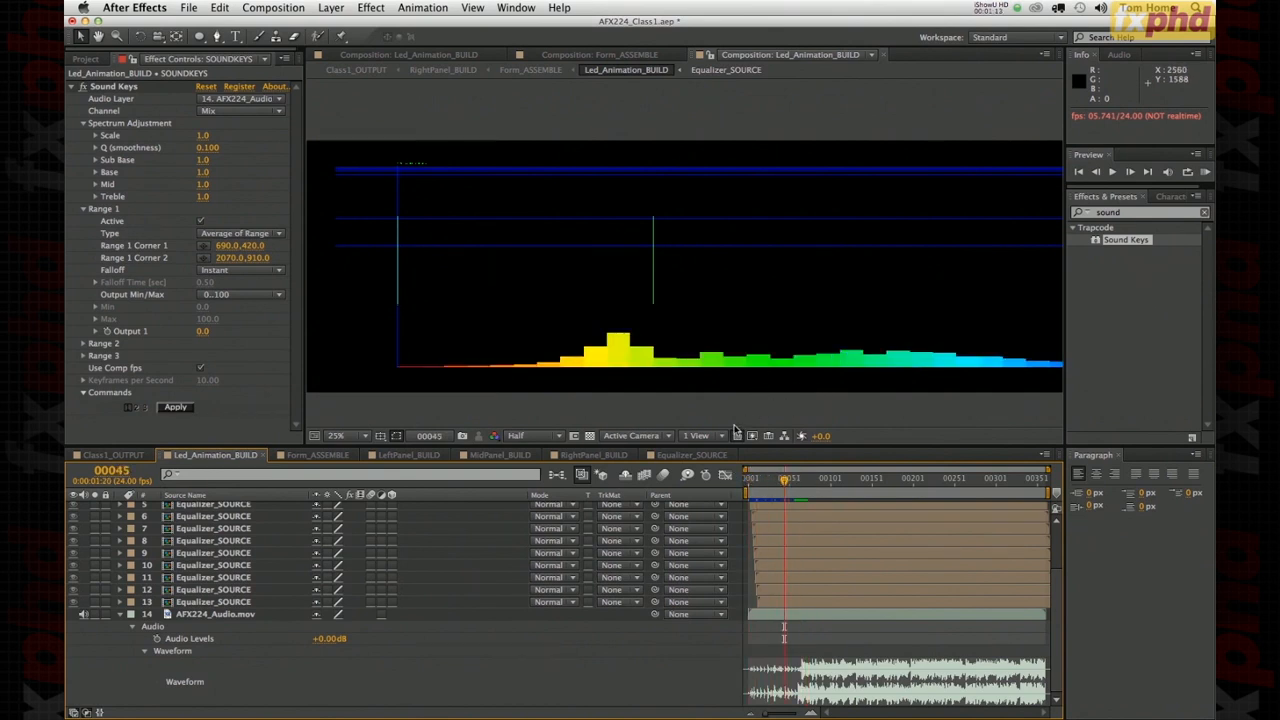
drag(735, 421, 668, 405)
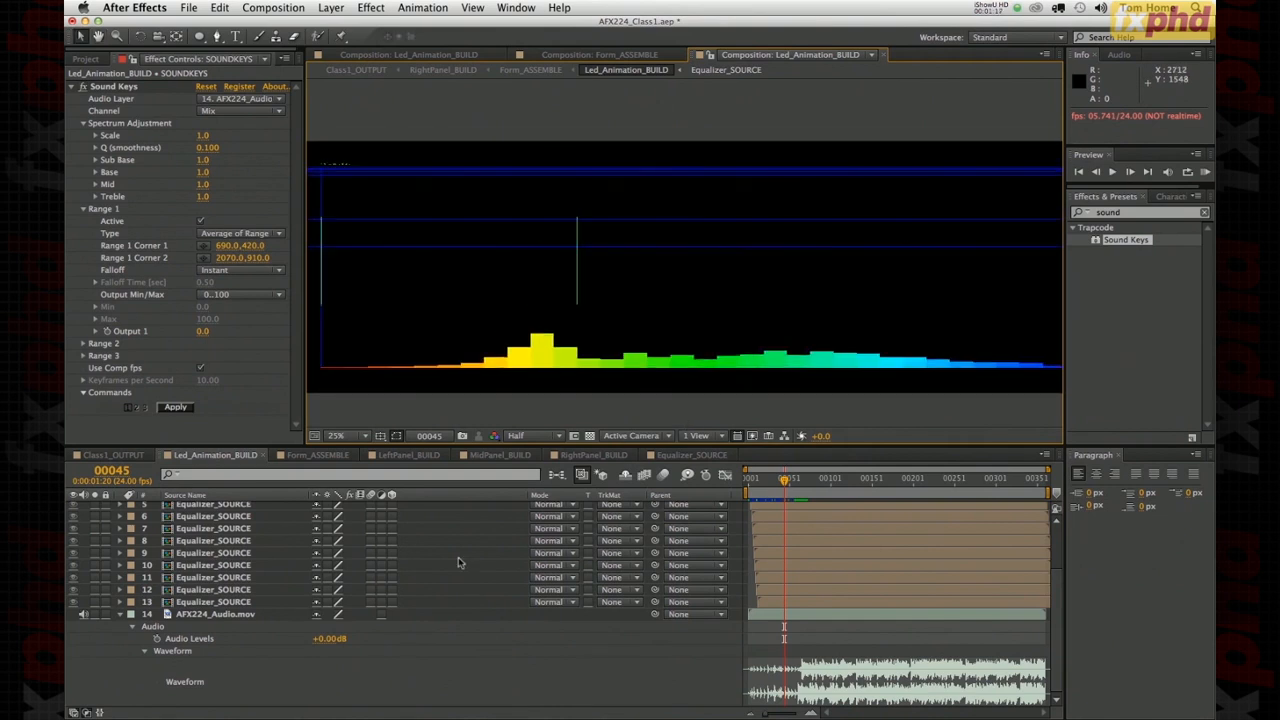
click(119, 615)
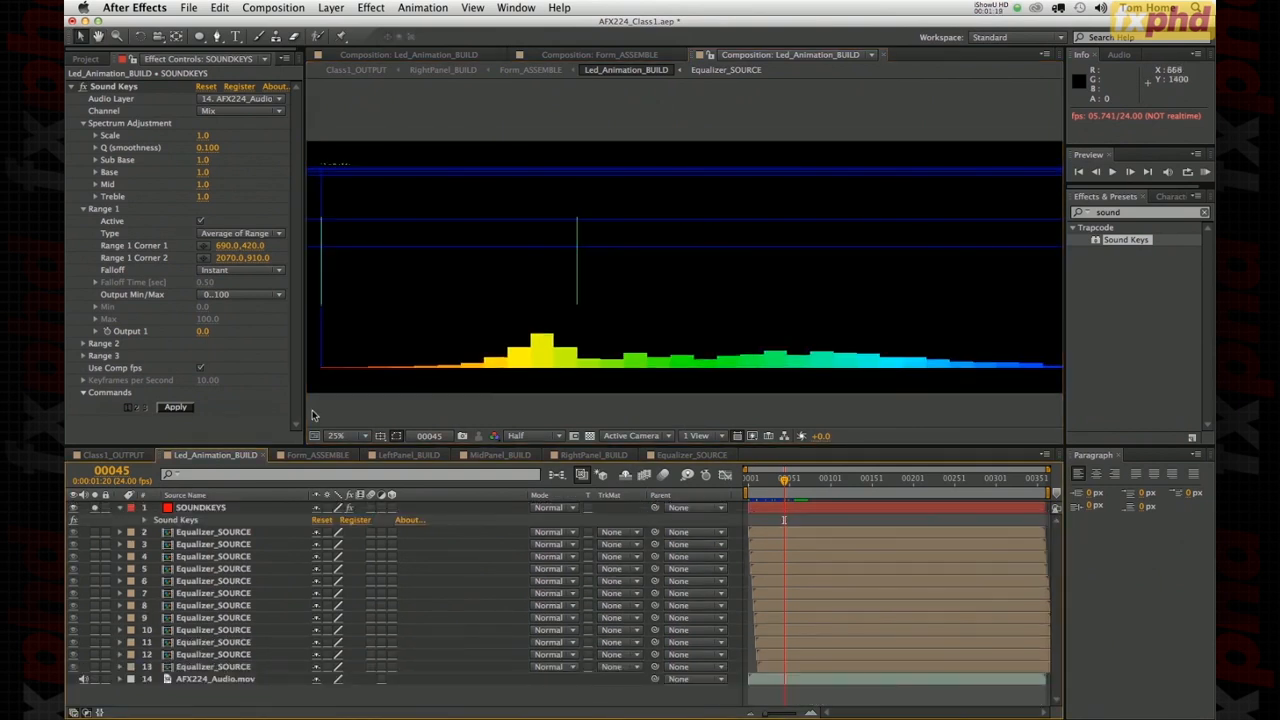
- Try a Sub Base boost of up to 2.6 on the Sound Keys spectrum at frame 105 and return Sub Base to 1.0
click(158, 138)
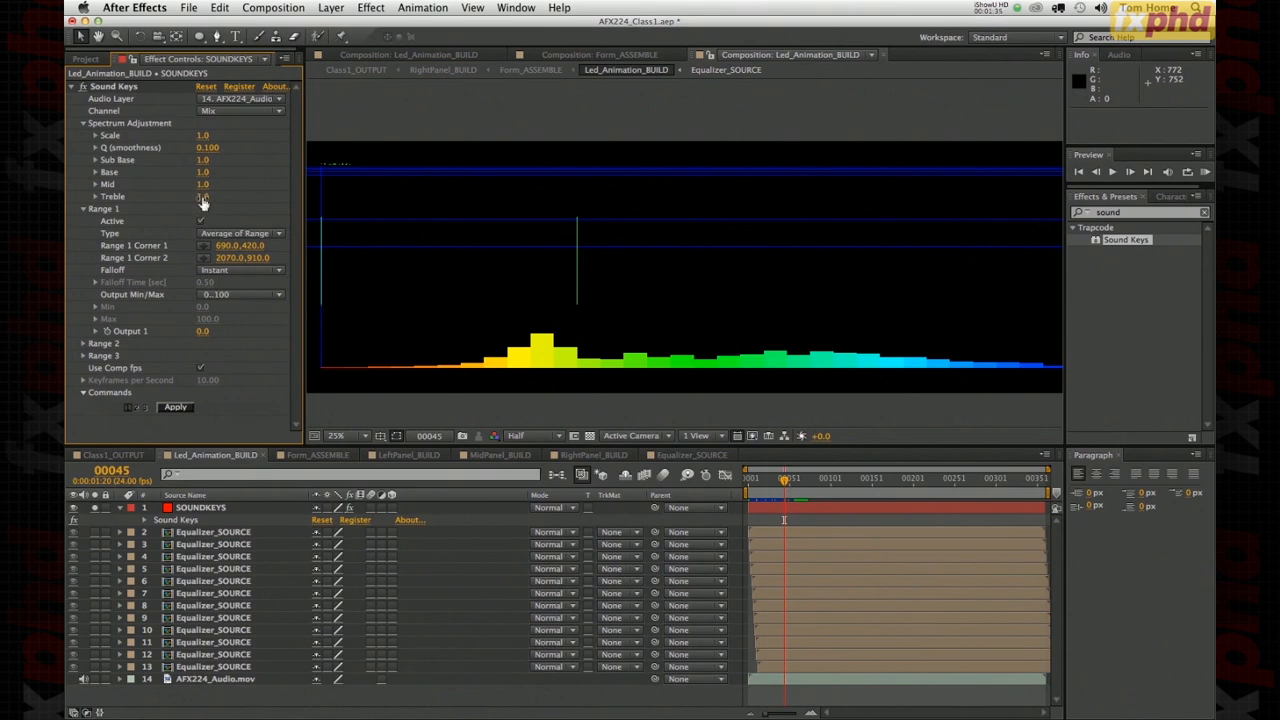
drag(203, 160, 326, 175)
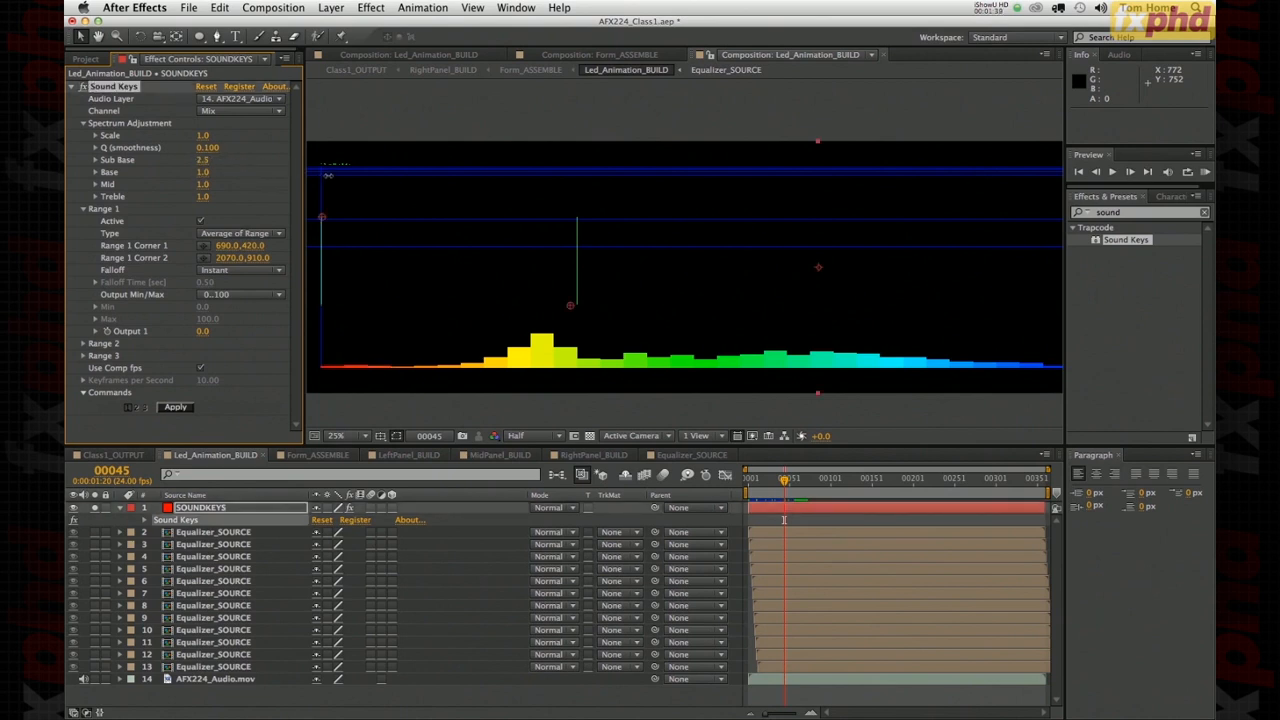
click(834, 479)
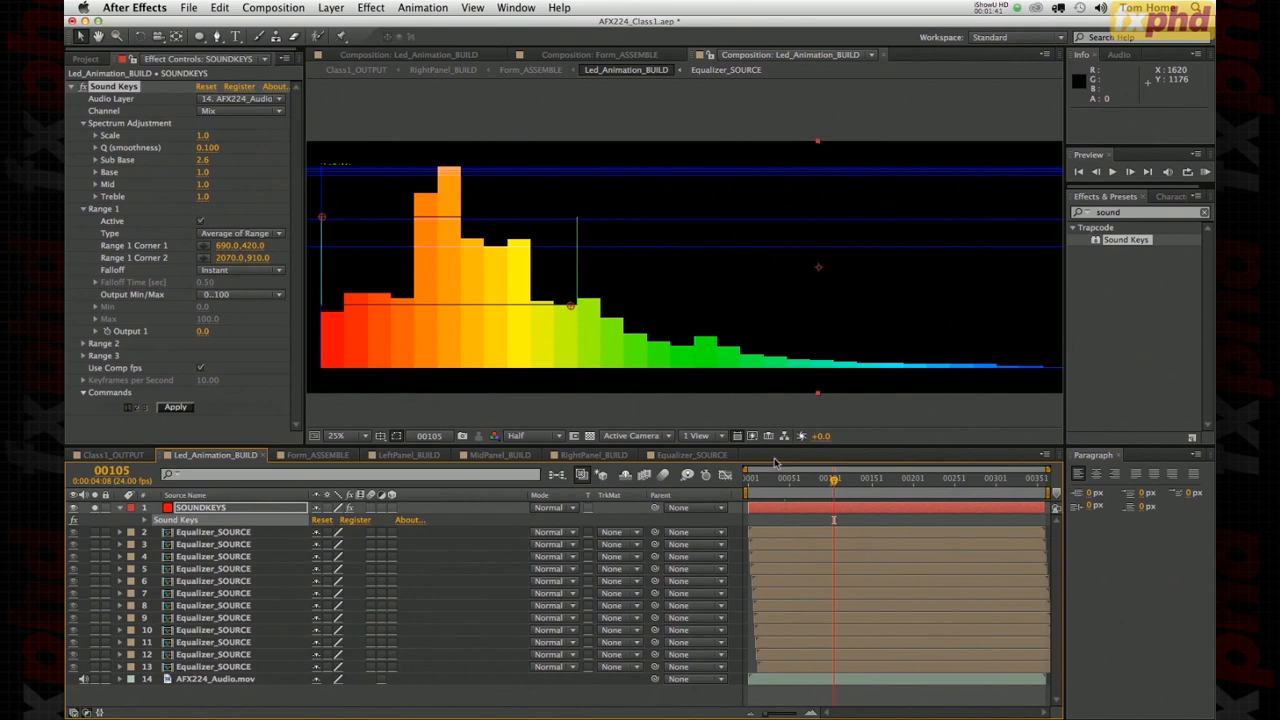
click(213, 160)
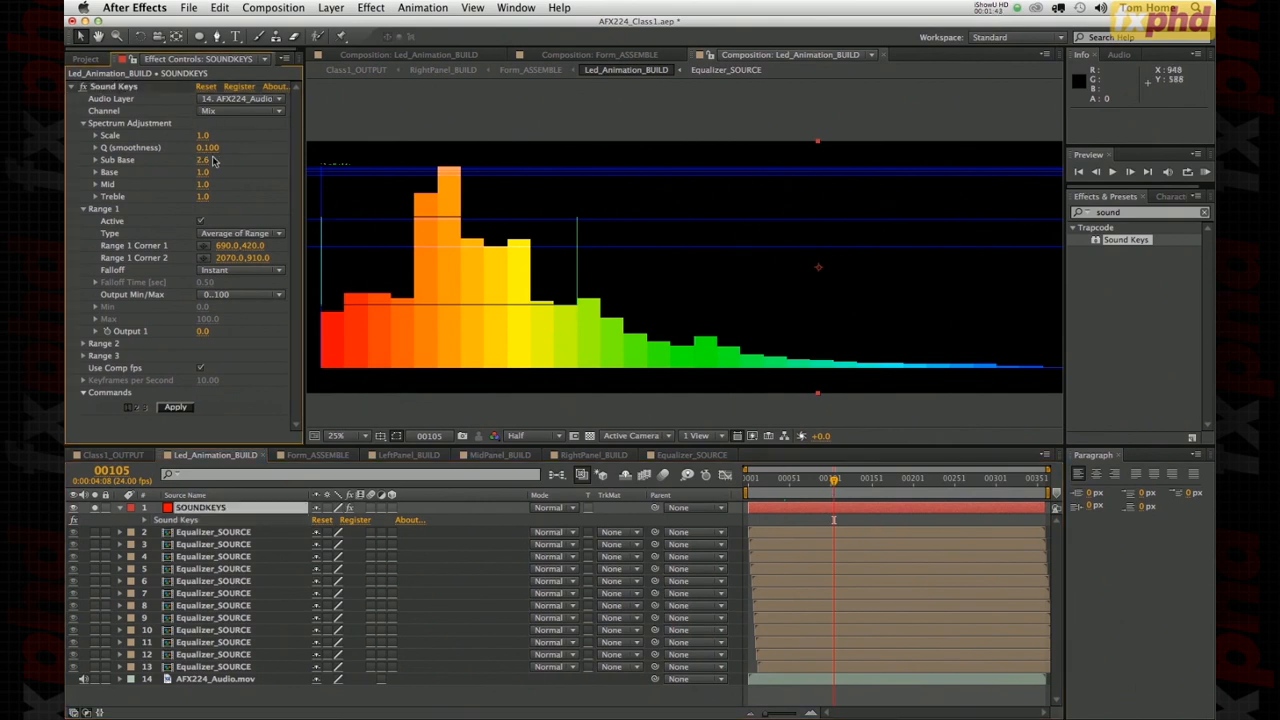
drag(208, 160, 182, 160)
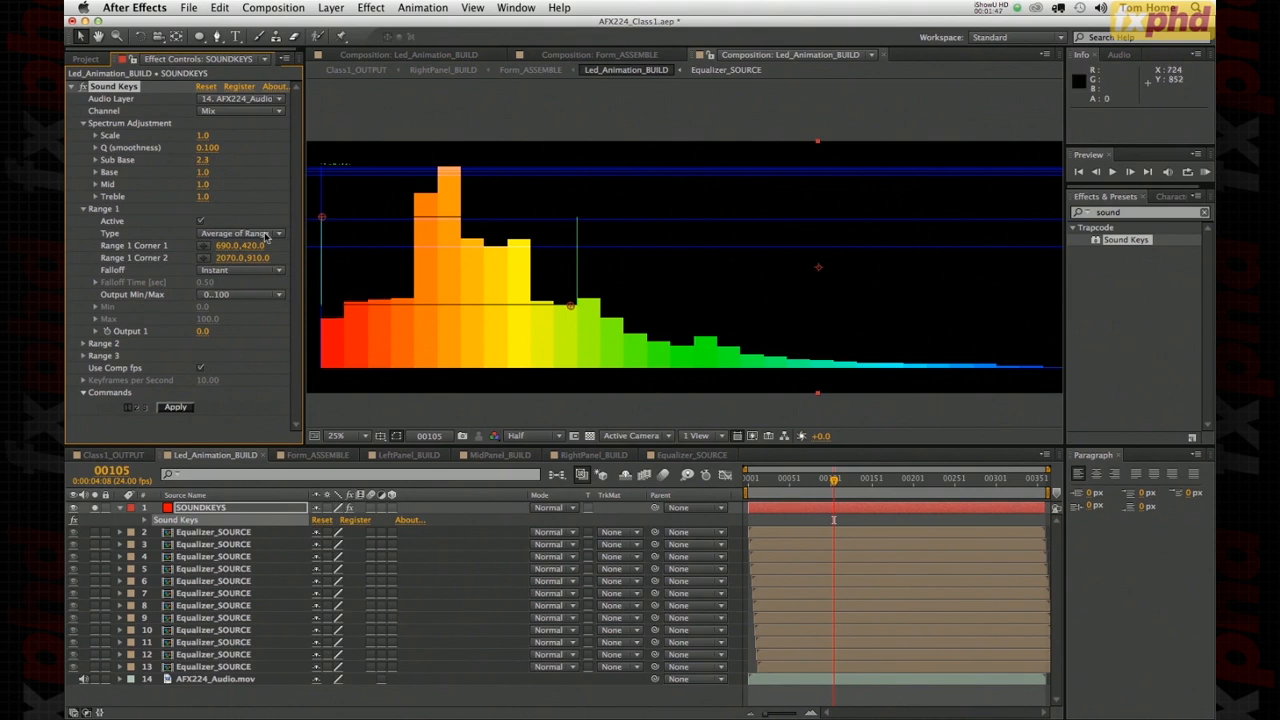
click(203, 161)
text(1)
key(Return)
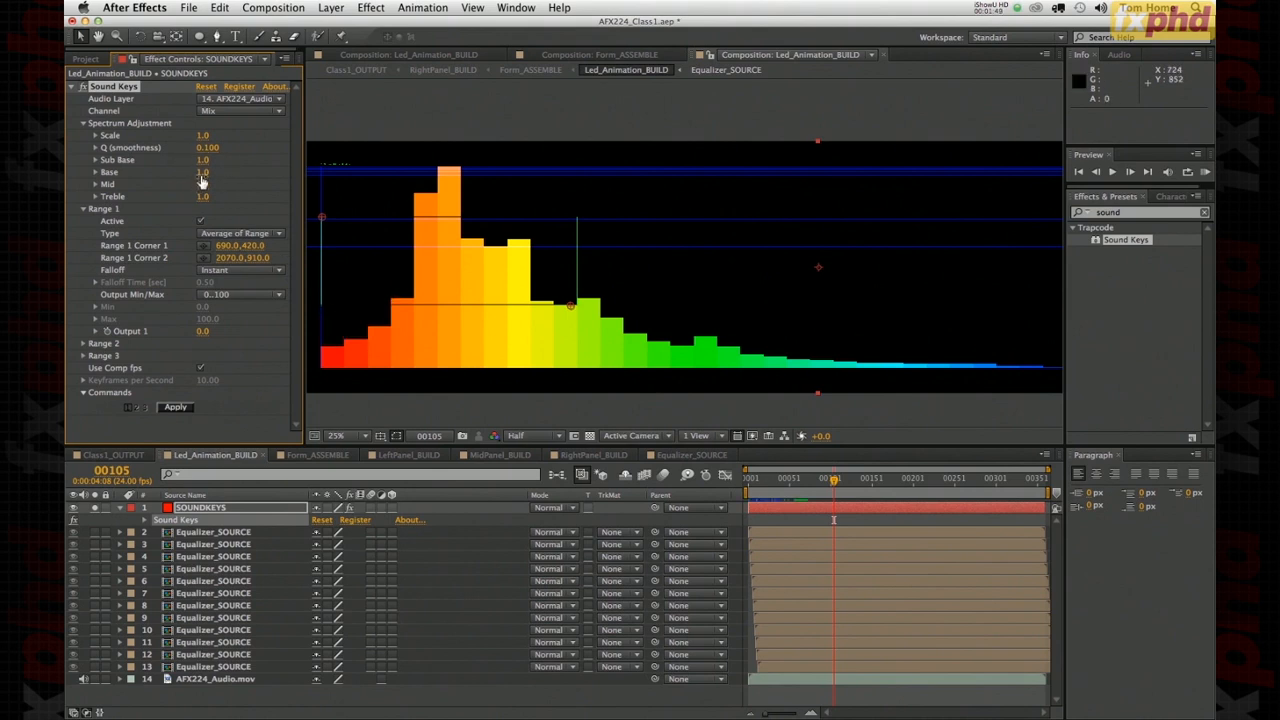
- Raise Base to 3.9 while comparing its effect on the spectrum's peaks at frames 105 and 32
drag(205, 172, 422, 235)
drag(214, 171, 566, 365)
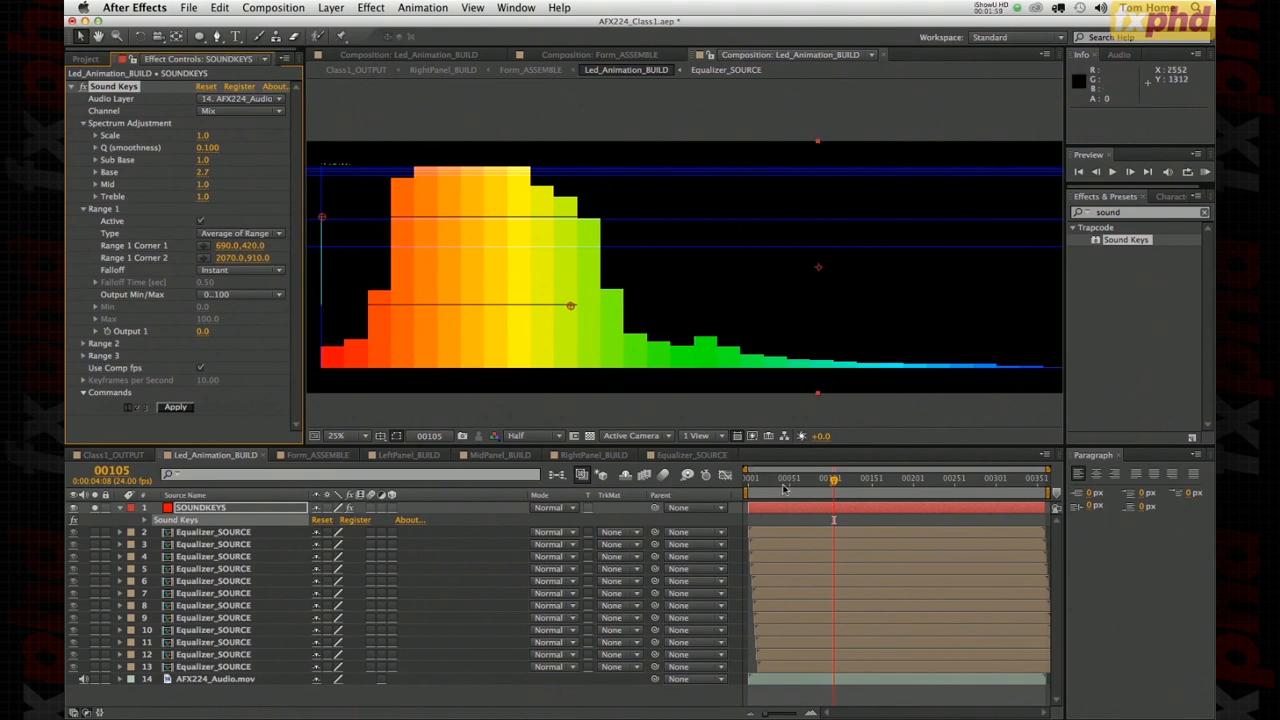
mouse_move(788, 481)
mouse_down()
mouse_move(760, 483)
mouse_move(774, 483)
mouse_up()
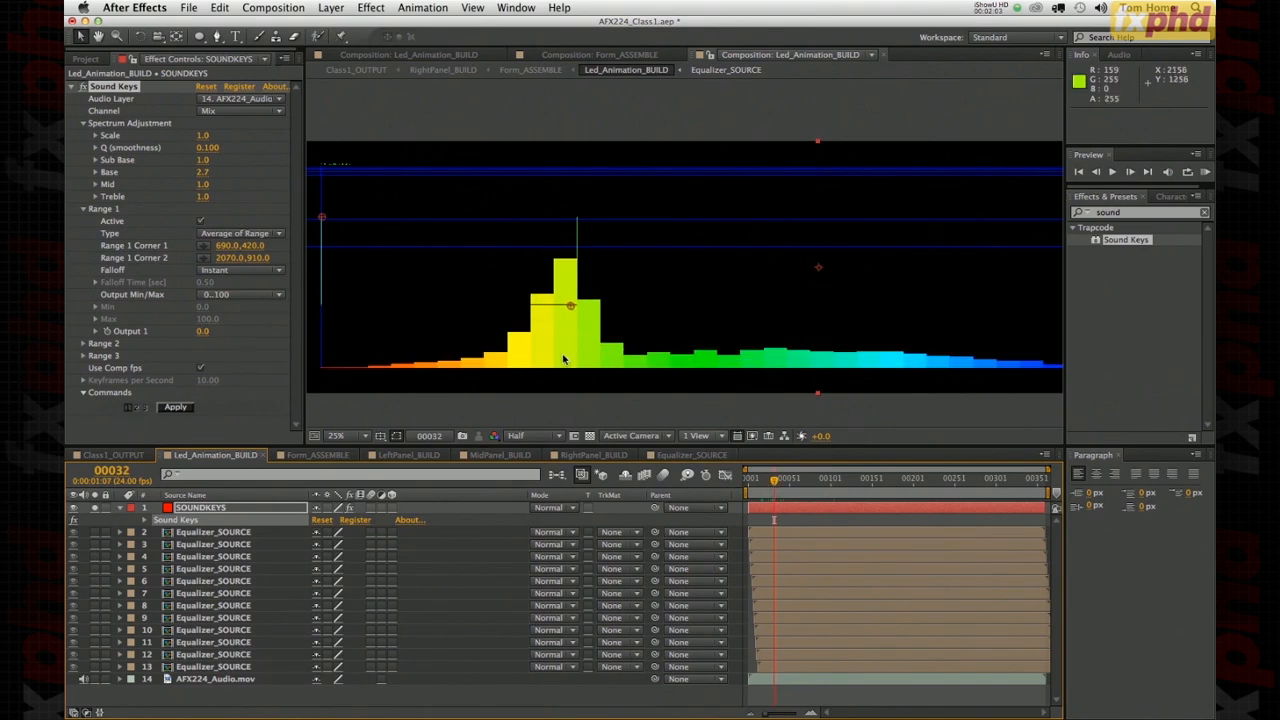
click(202, 172)
drag(202, 172, 250, 178)
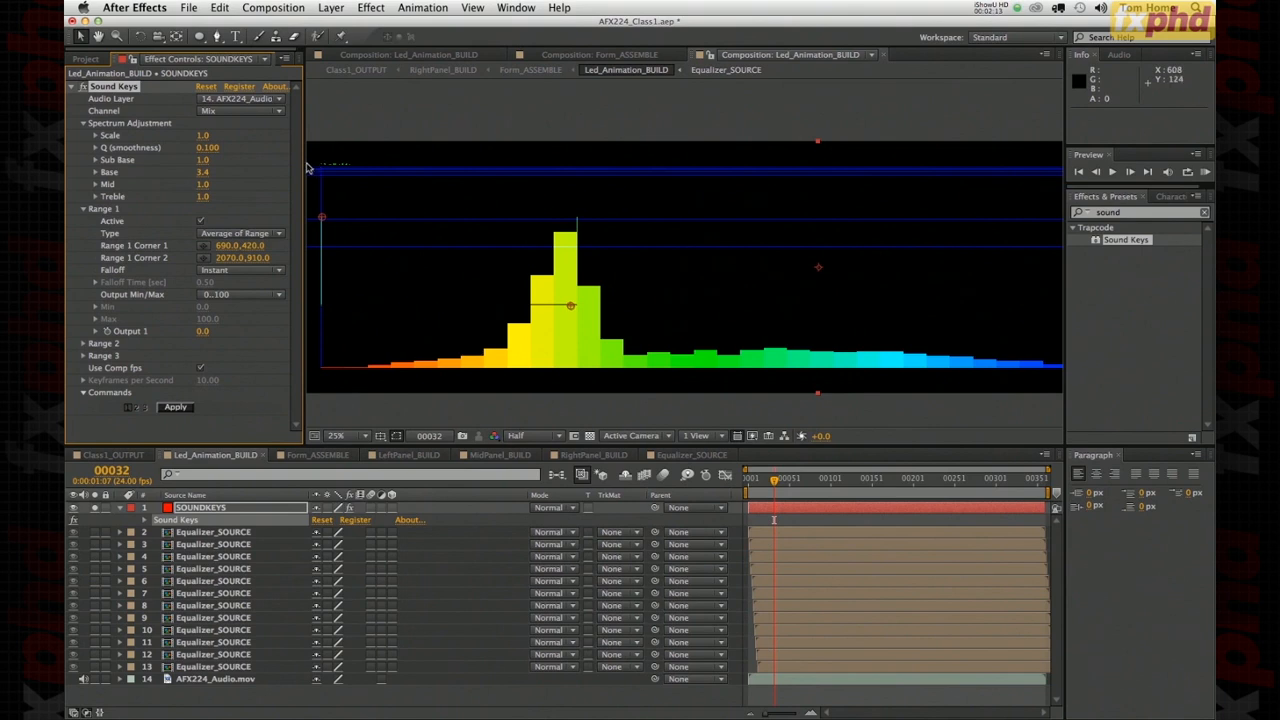
drag(203, 170, 211, 171)
drag(235, 173, 246, 174)
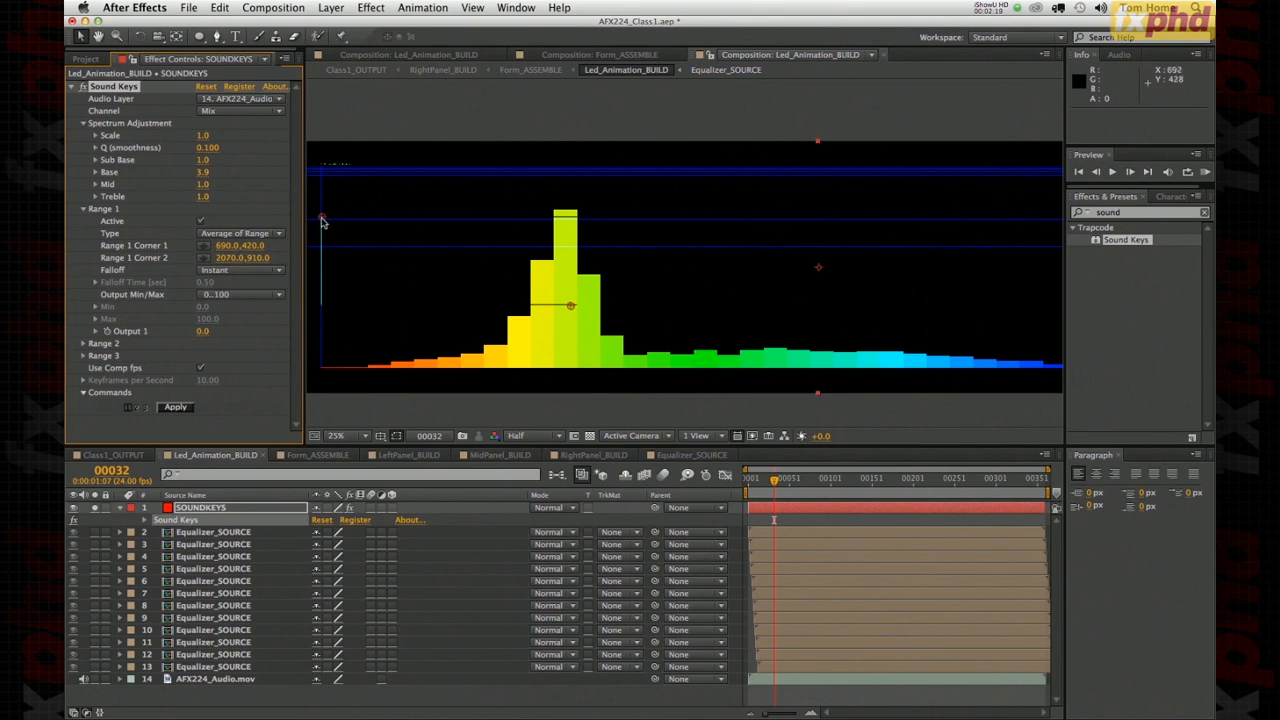
- Move Range 1 around the yellow-green peak, with Corner 1 at about 1338, 292 and Corner 2 at about 2446, 682
drag(320, 218, 412, 218)
drag(570, 305, 638, 264)
drag(411, 217, 438, 194)
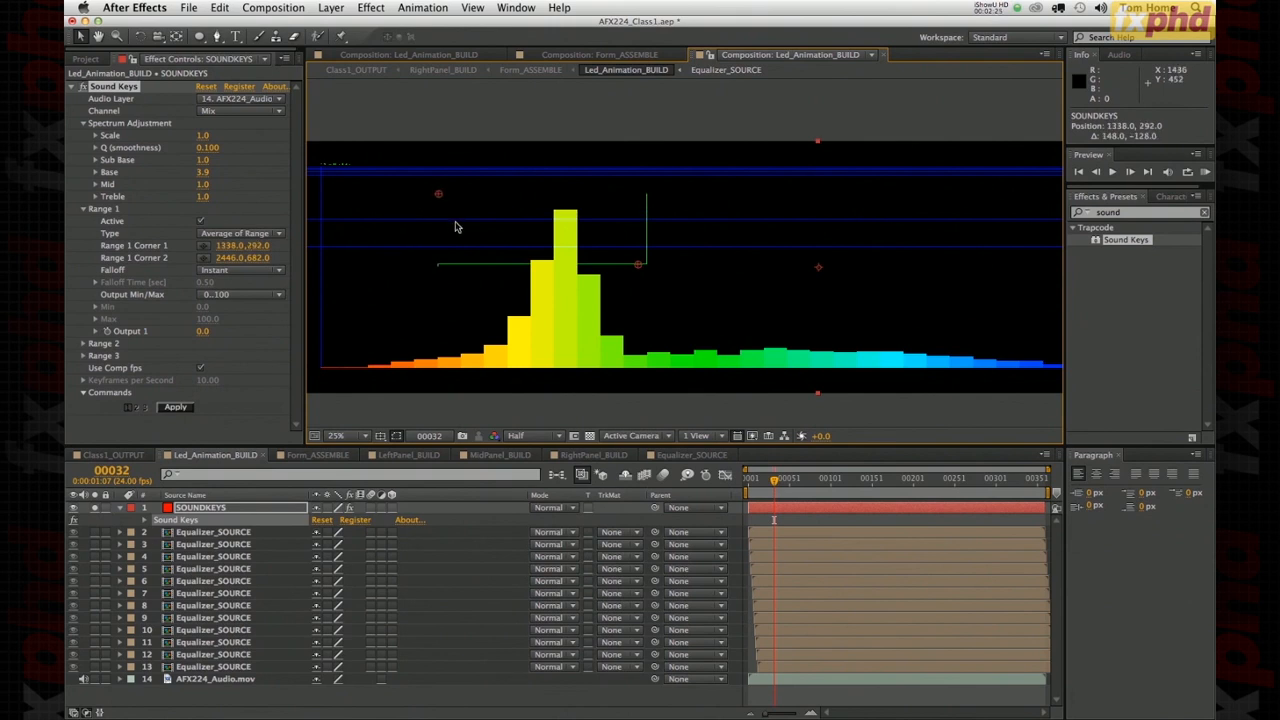
- Refine the Range 1 box around the tallest peak by moving Corner 1 to about 1470, 314 and Corner 2 to about 2678, 726
key(period)
key(space)
drag(371, 334, 624, 359)
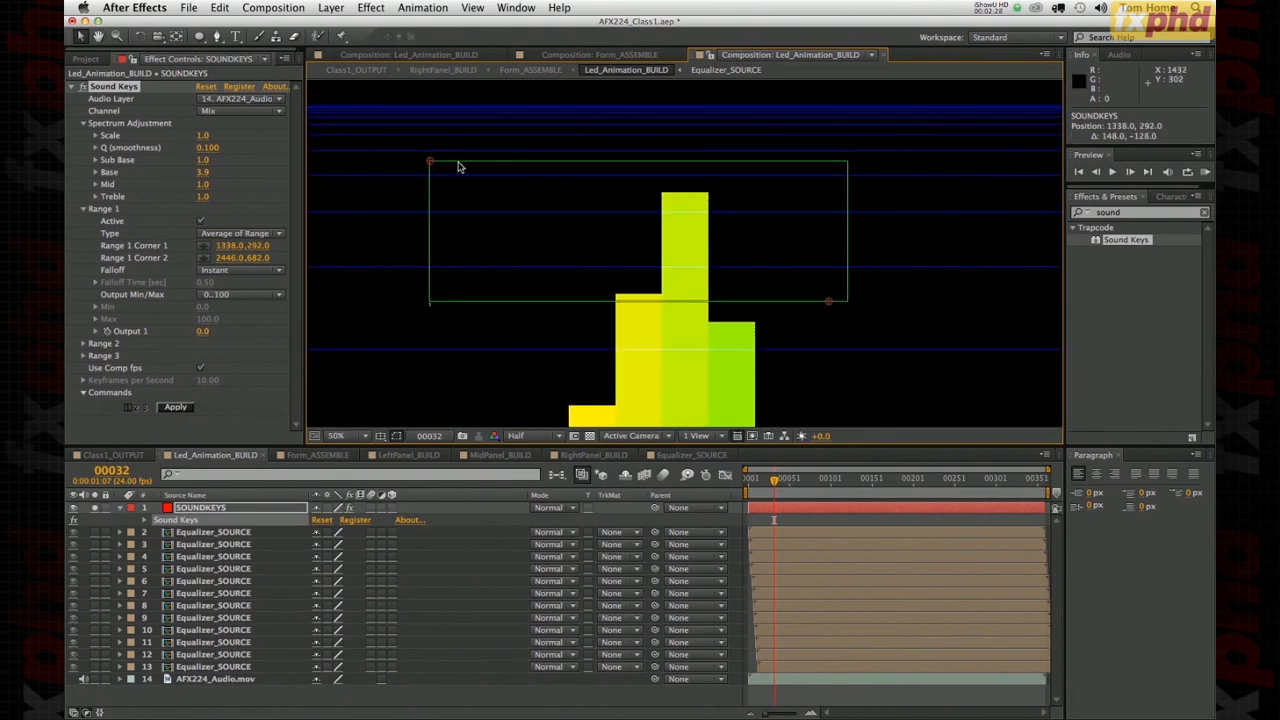
click(84, 209)
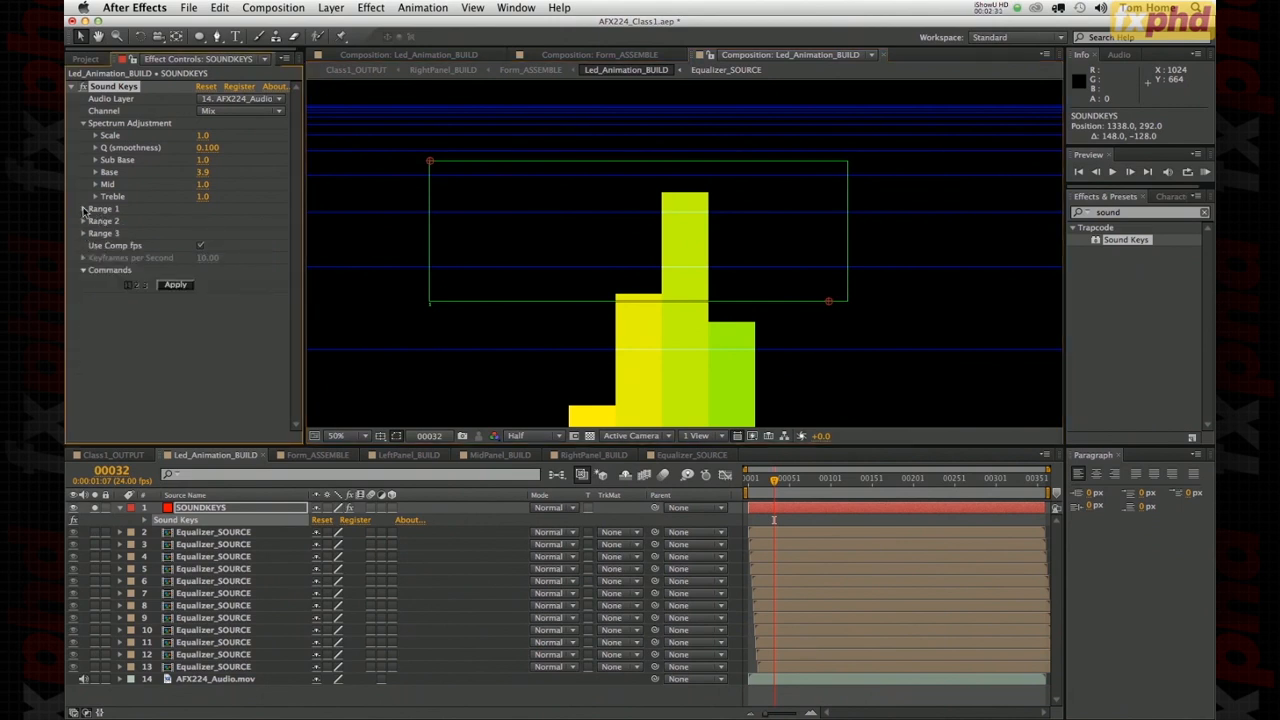
click(84, 209)
drag(427, 164, 427, 169)
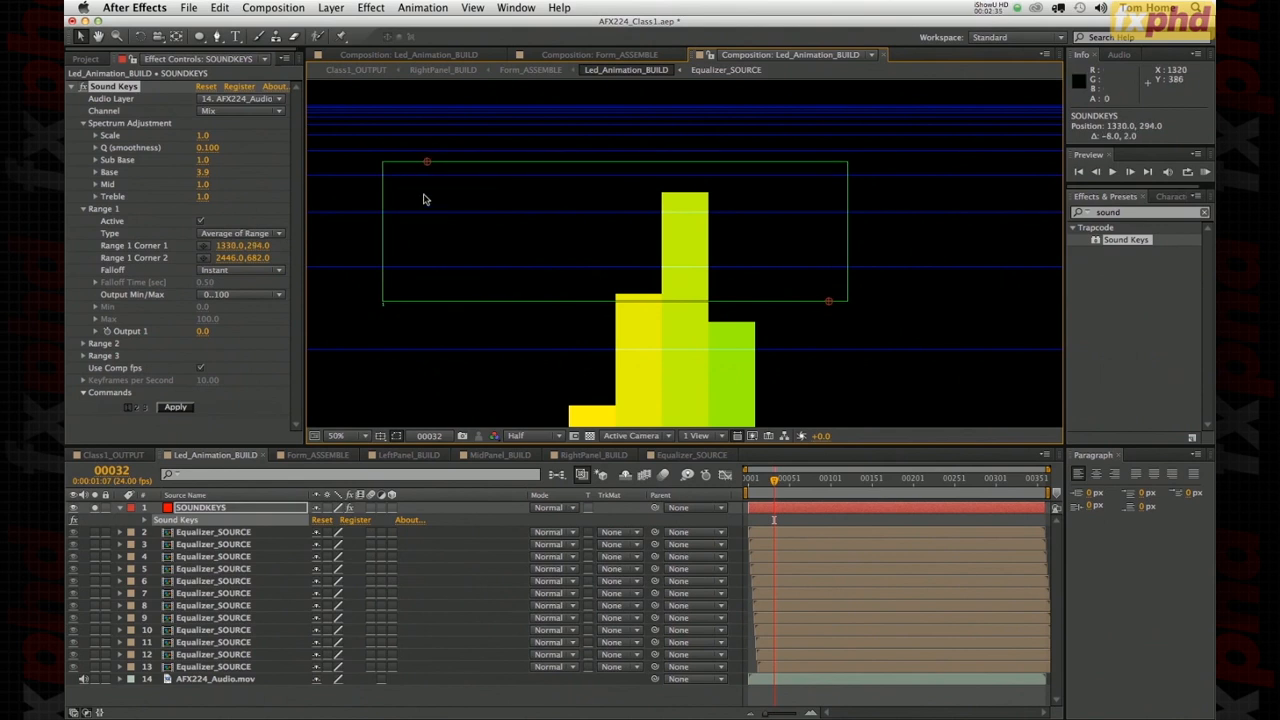
key(comma)
drag(760, 285, 804, 293)
drag(557, 210, 580, 212)
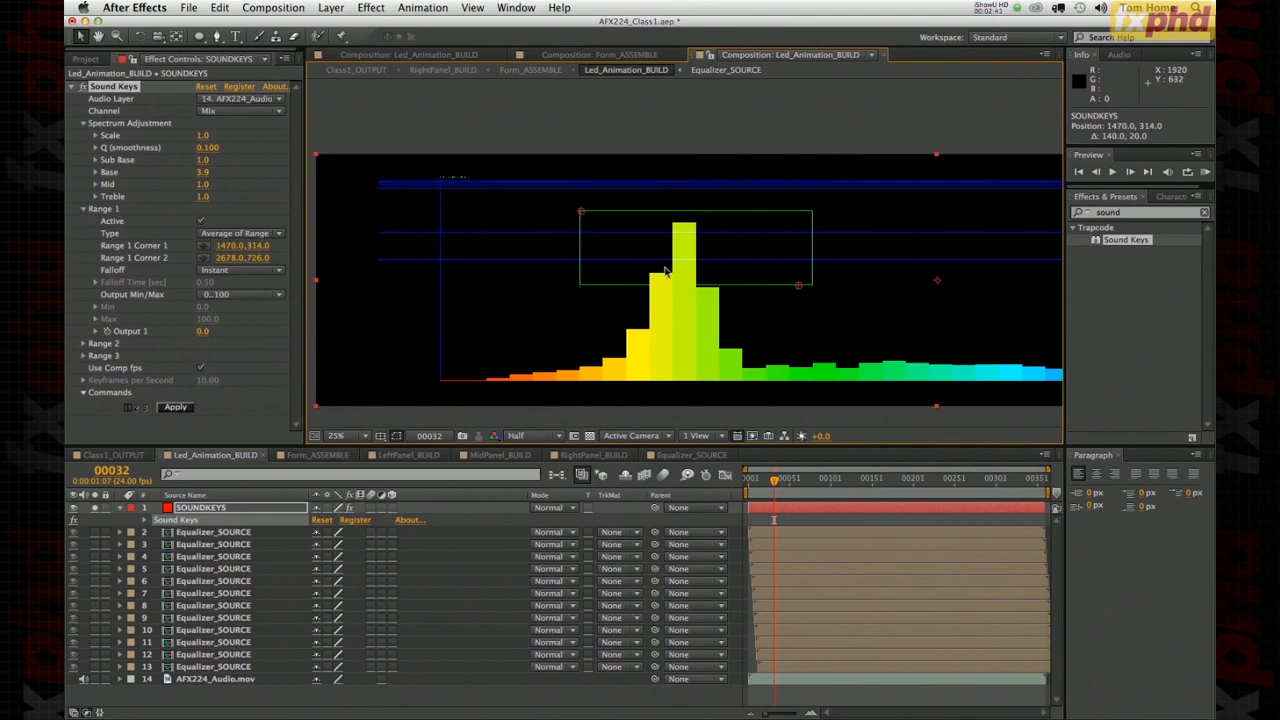
- Reset both Sub Base and Base to 1.0 in the spectrum adjustment
drag(200, 165, 203, 159)
click(203, 160)
key(Return)
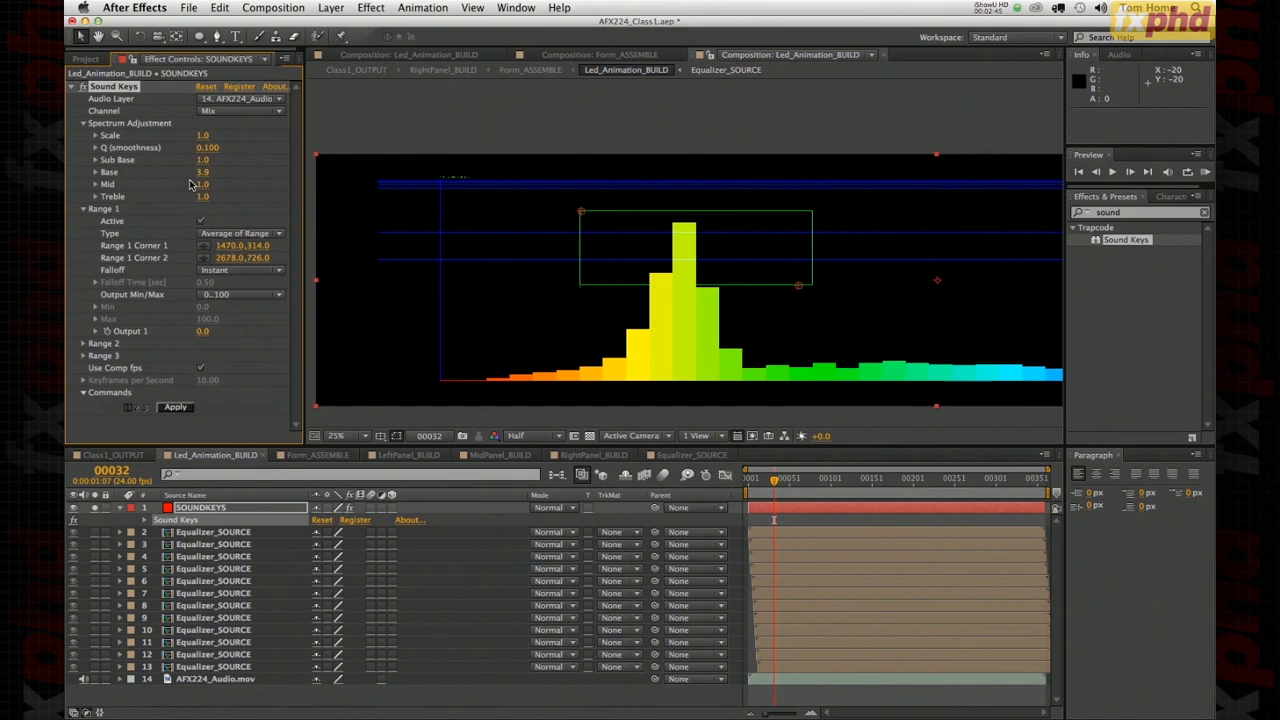
click(204, 174)
text(1)
key(Return)
- Move Range 1 Corner 2 to about 2566, 786 and scrub to frame 63 to compare the peaks with the box
drag(799, 287, 778, 296)
drag(770, 492, 802, 496)
key(period)
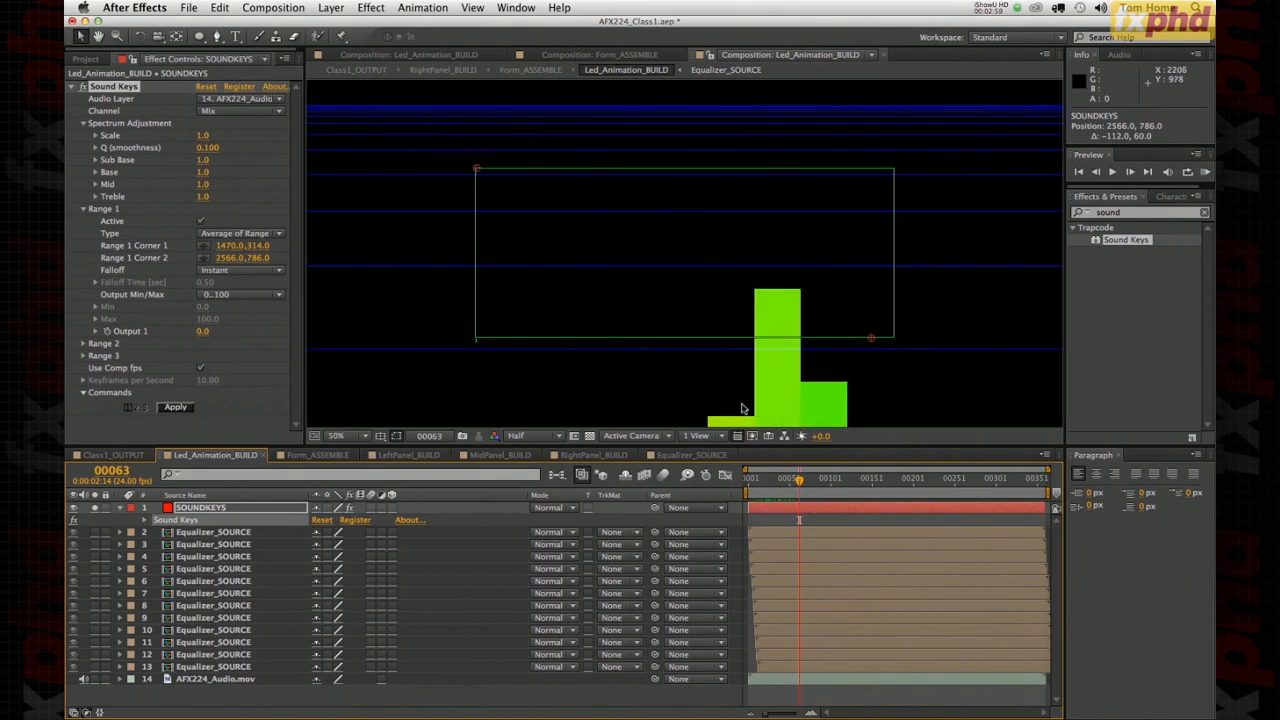
key(comma)
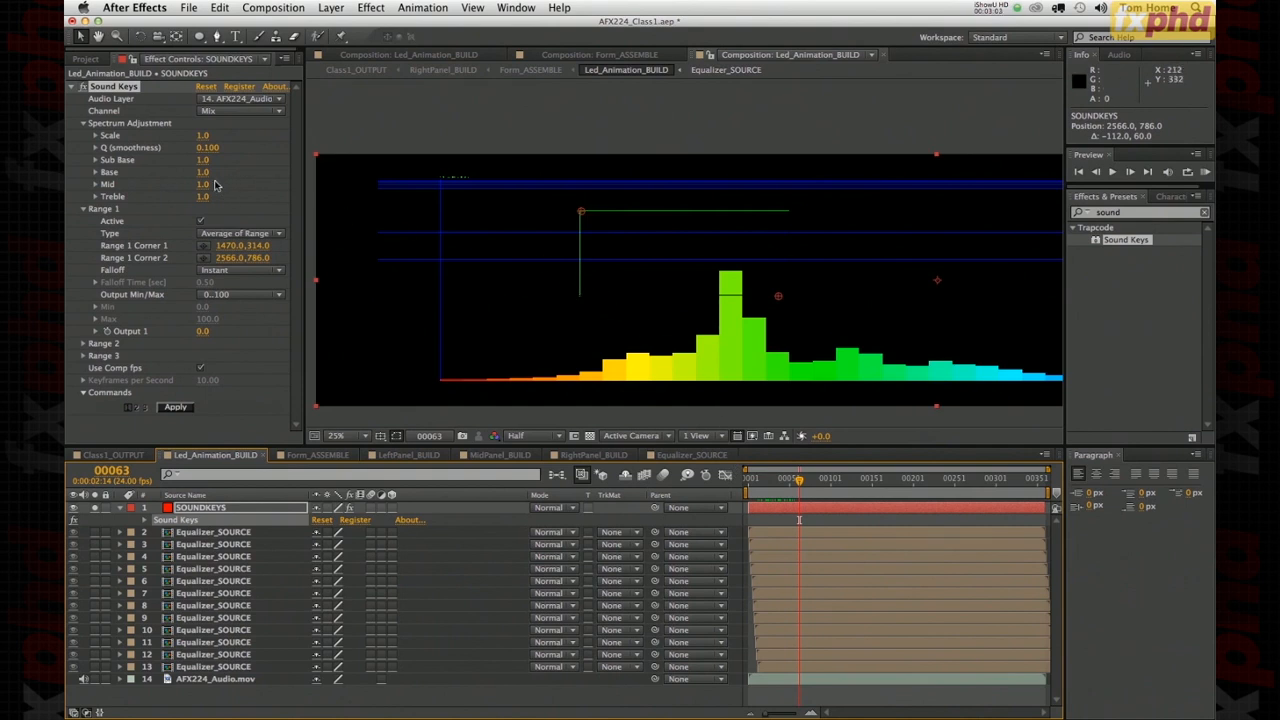
- Raise Mid to 1.4 and Treble to 2.6, and return to frame 1 with the whole composition in view
drag(203, 190, 334, 240)
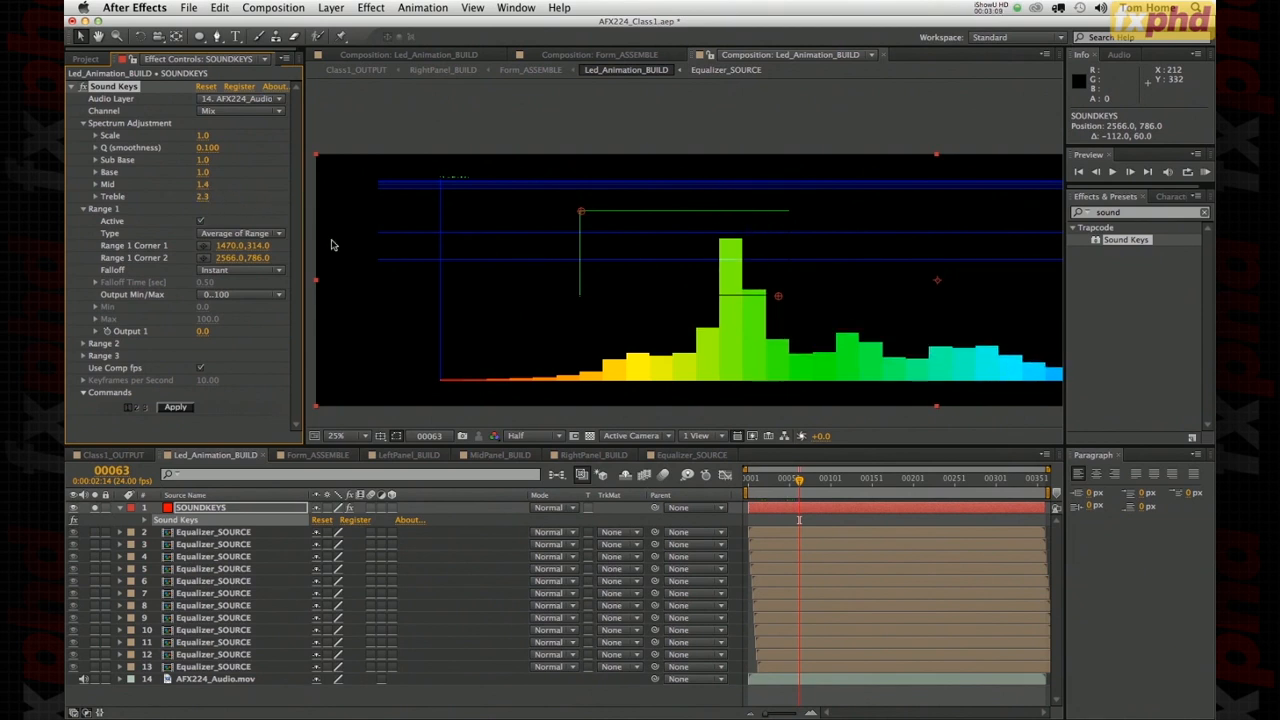
key(Home)
key(h)
drag(563, 340, 427, 334)
key(v)
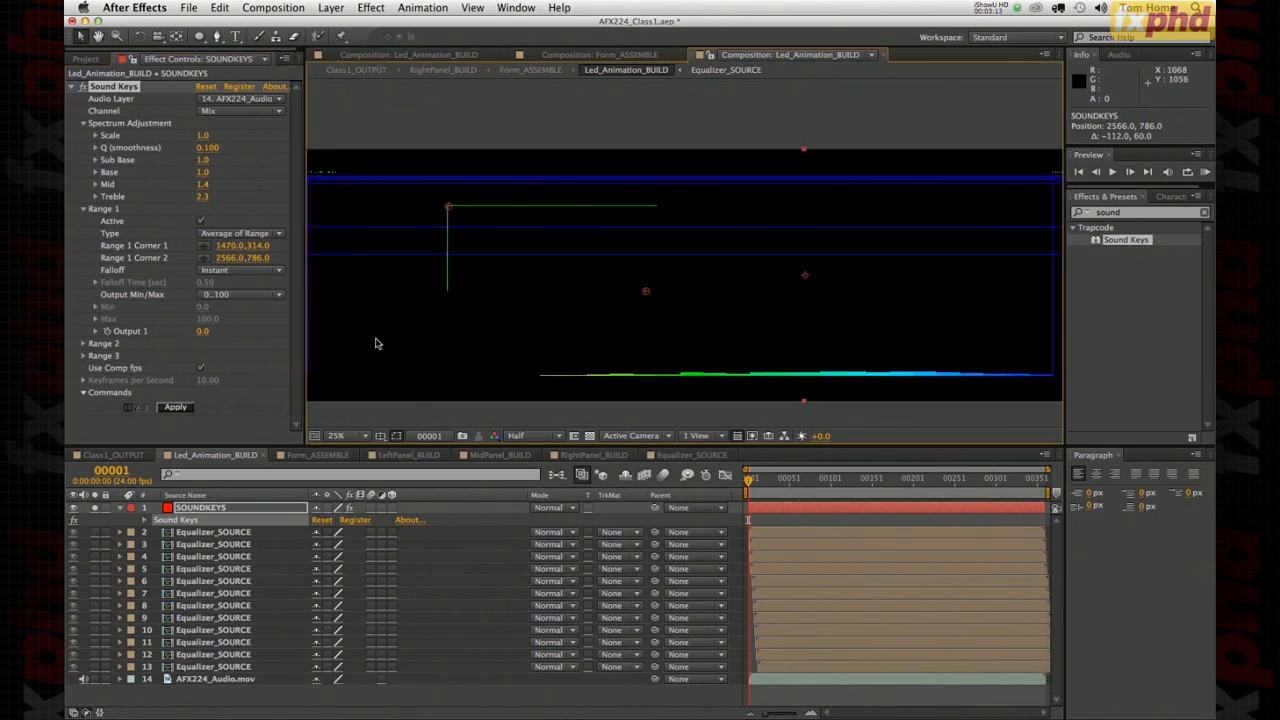
key(comma)
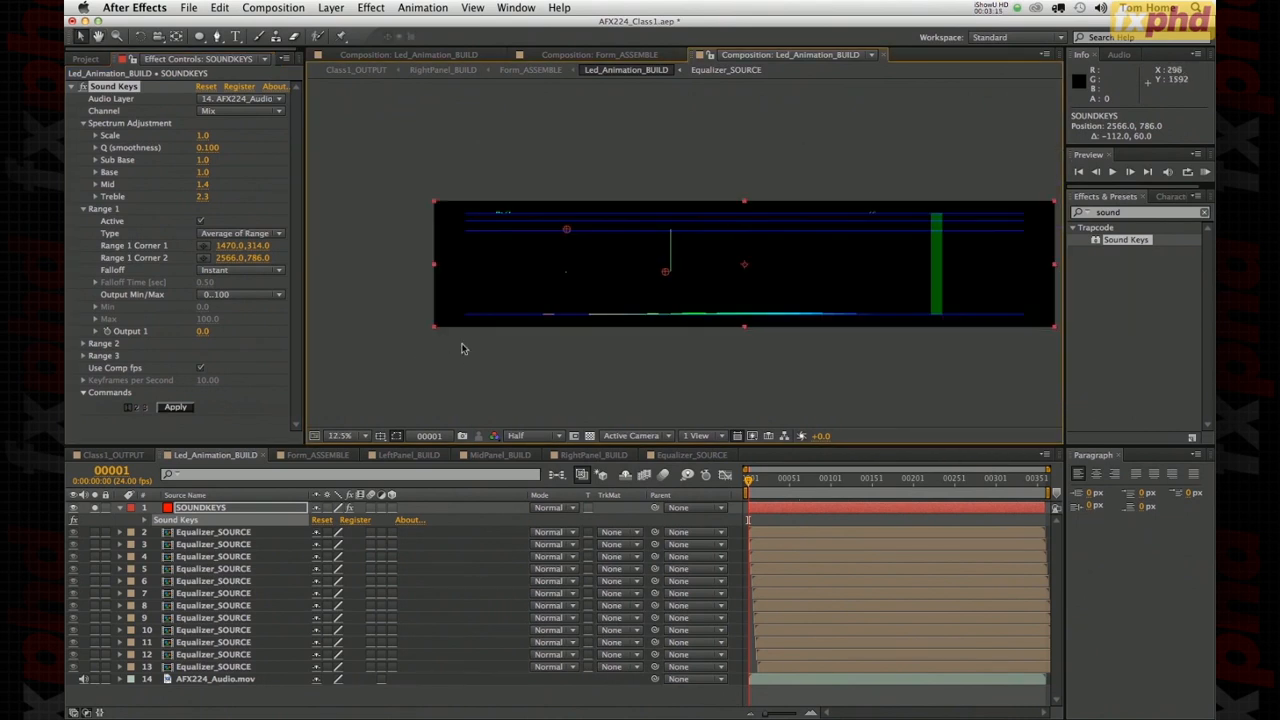
key(h)
drag(477, 352, 407, 405)
key(v)
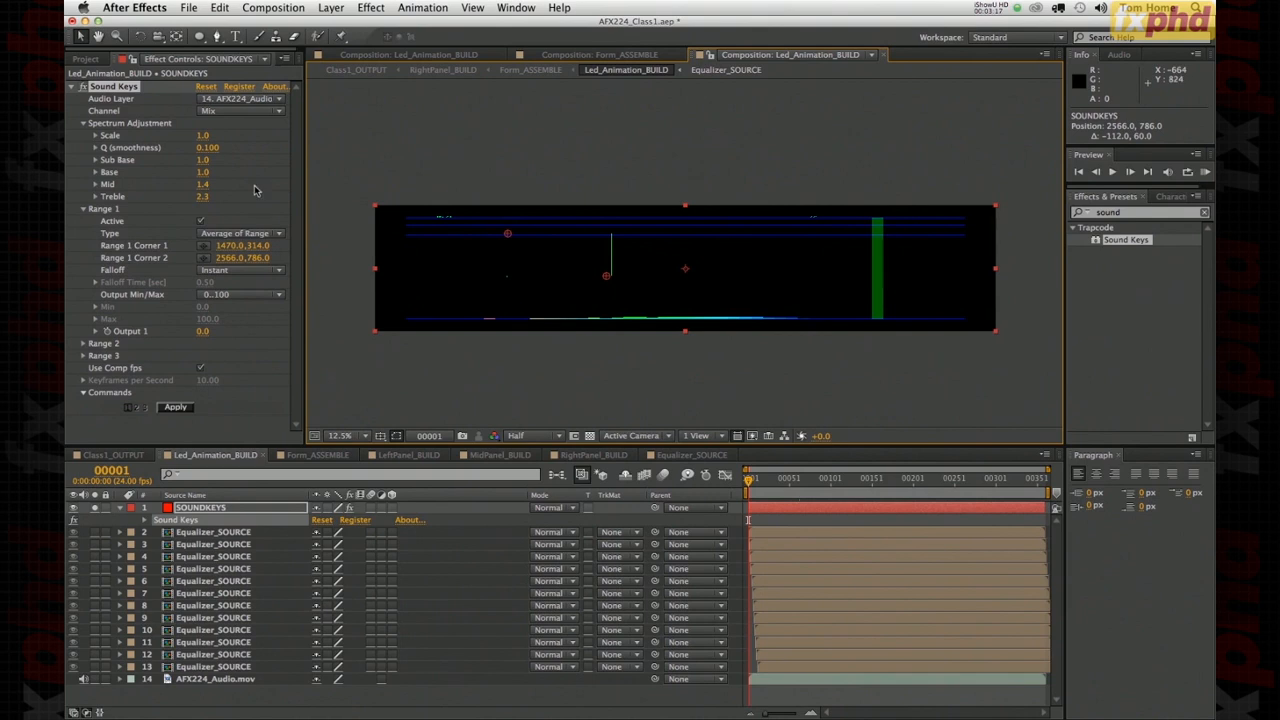
click(81, 38)
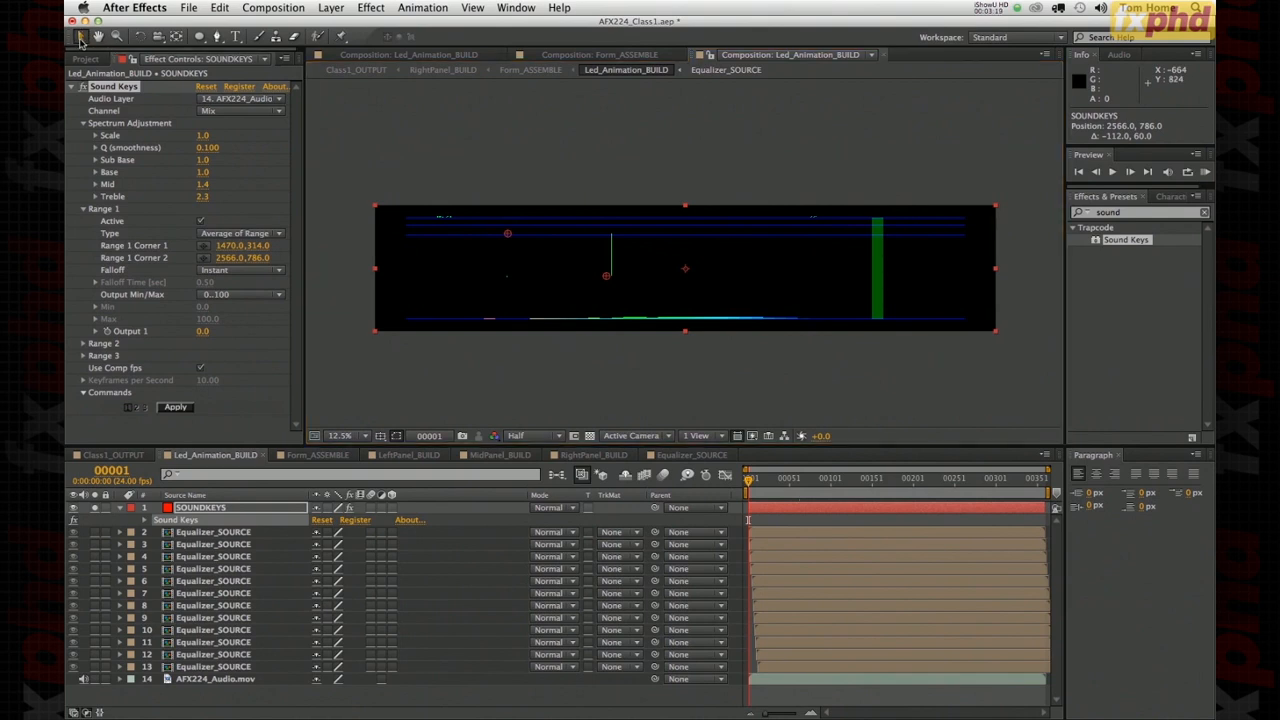
click(373, 392)
drag(204, 198, 211, 198)
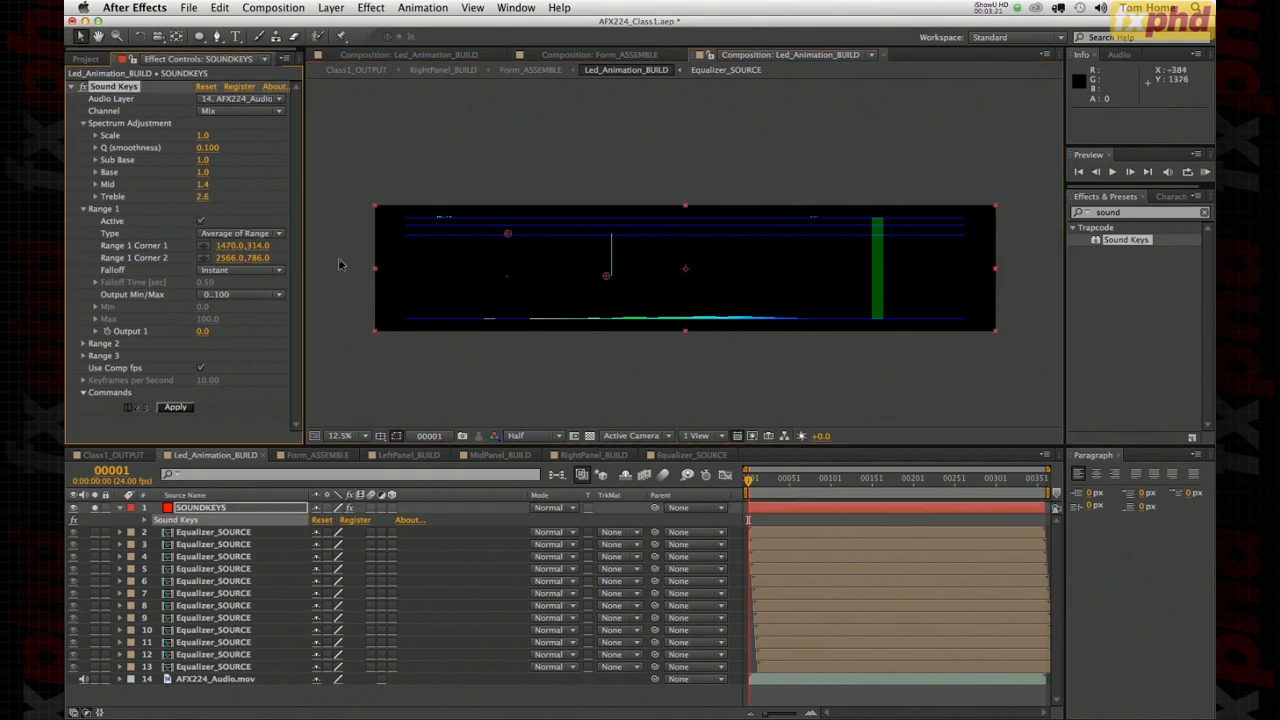
- Boost Sub Base to 7.3, Base to 2.5 and Mid to 2.3, and go to frame 76 to judge the spectrum
drag(766, 486, 792, 487)
drag(200, 174, 826, 343)
drag(202, 172, 280, 178)
drag(826, 480, 810, 480)
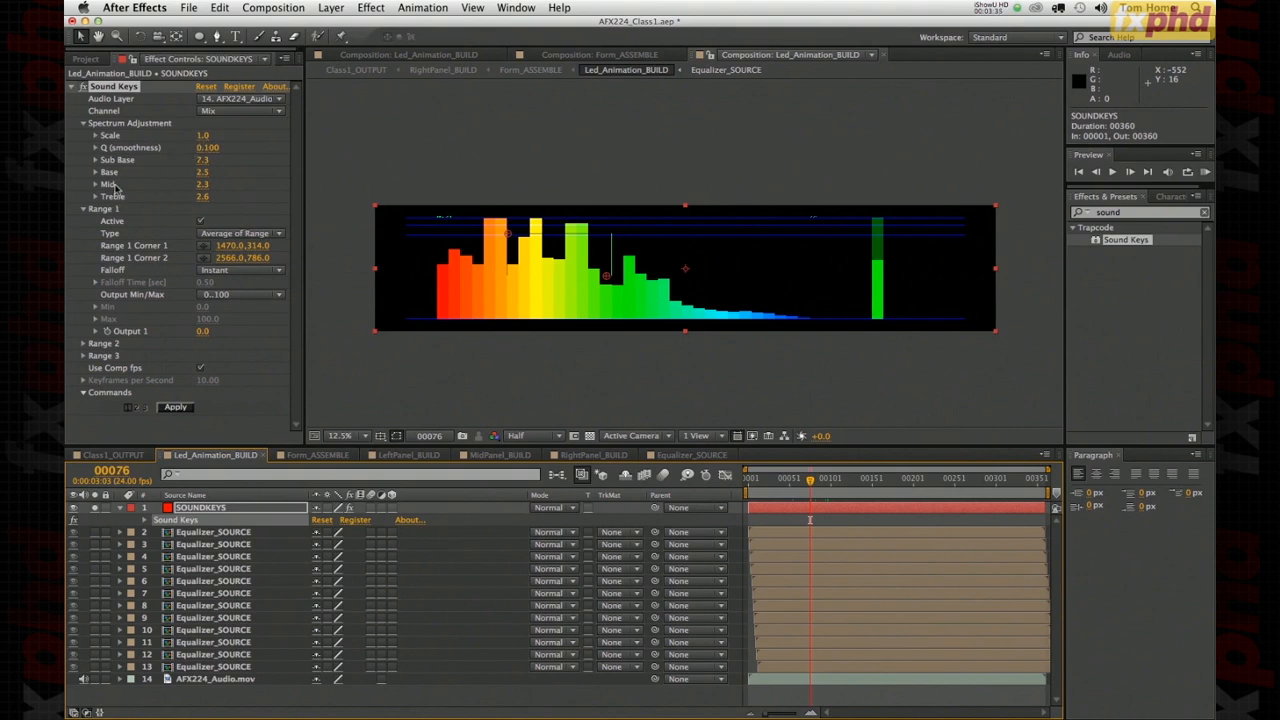
- Smooth the spectrum with Q at 0.680 and adjust Sub Base to 4.8 and Base to 1.7
drag(207, 149, 510, 183)
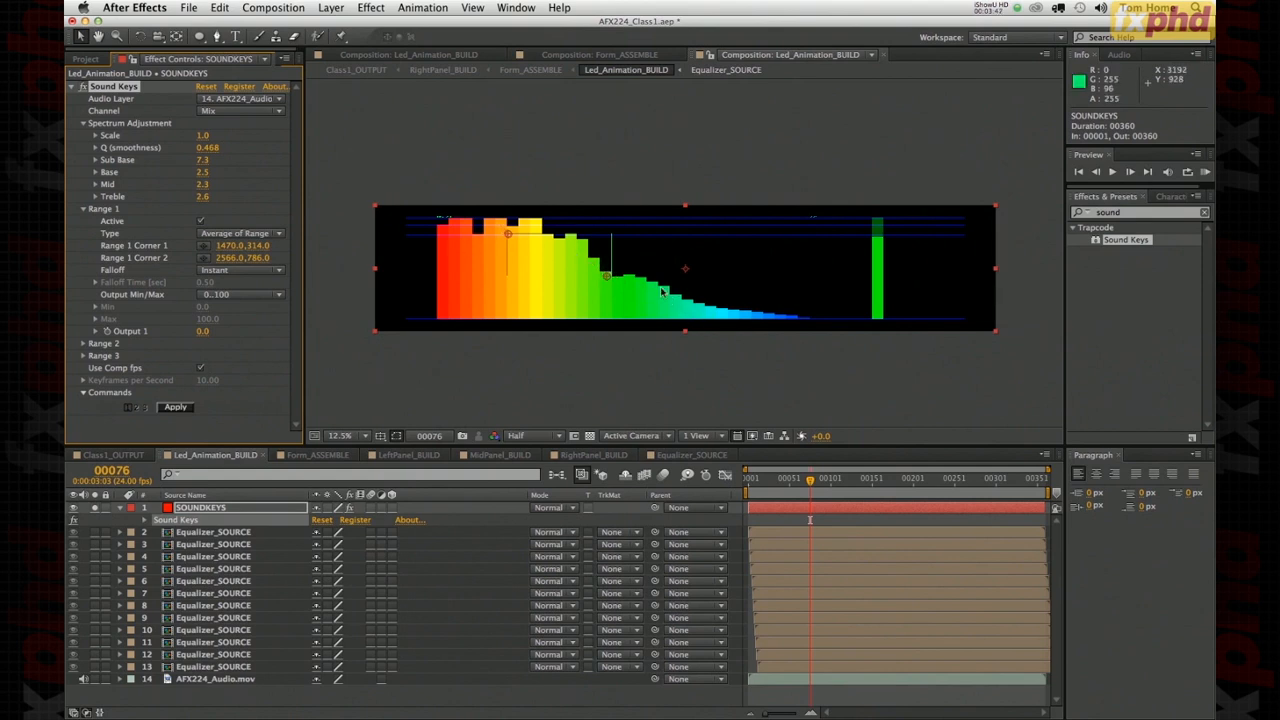
drag(207, 148, 328, 164)
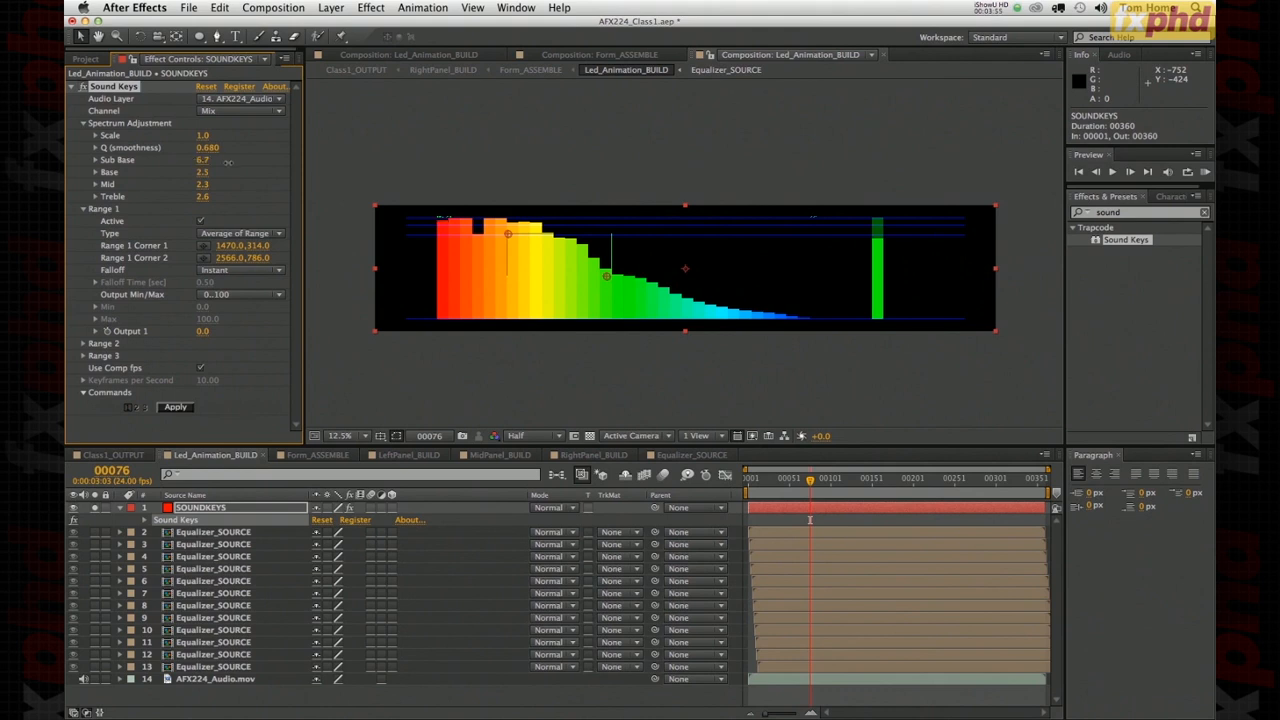
mouse_move(204, 179)
mouse_down()
mouse_move(201, 163)
mouse_move(204, 176)
mouse_move(151, 171)
mouse_move(204, 172)
mouse_up()
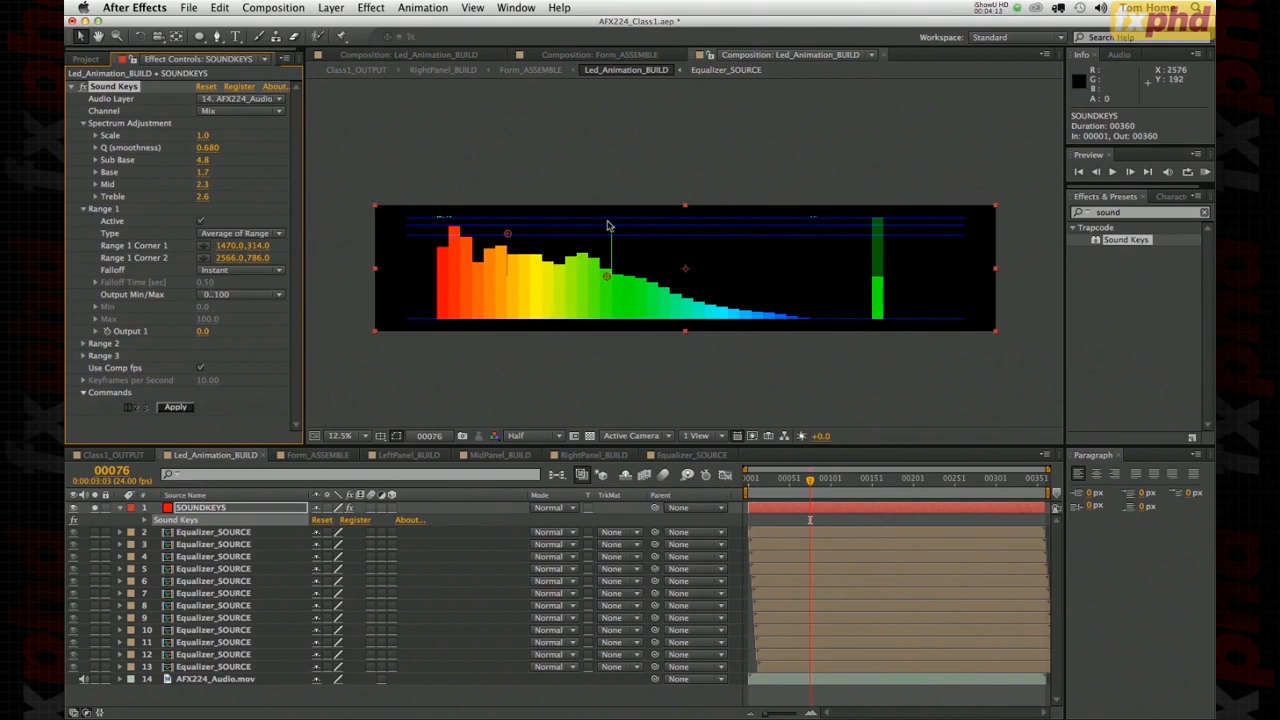
- Fit Range 1 to the upper part of the bars, with Corner 1 at about 1270, 466 and Corner 2 at about 2958, 802
drag(507, 233, 489, 247)
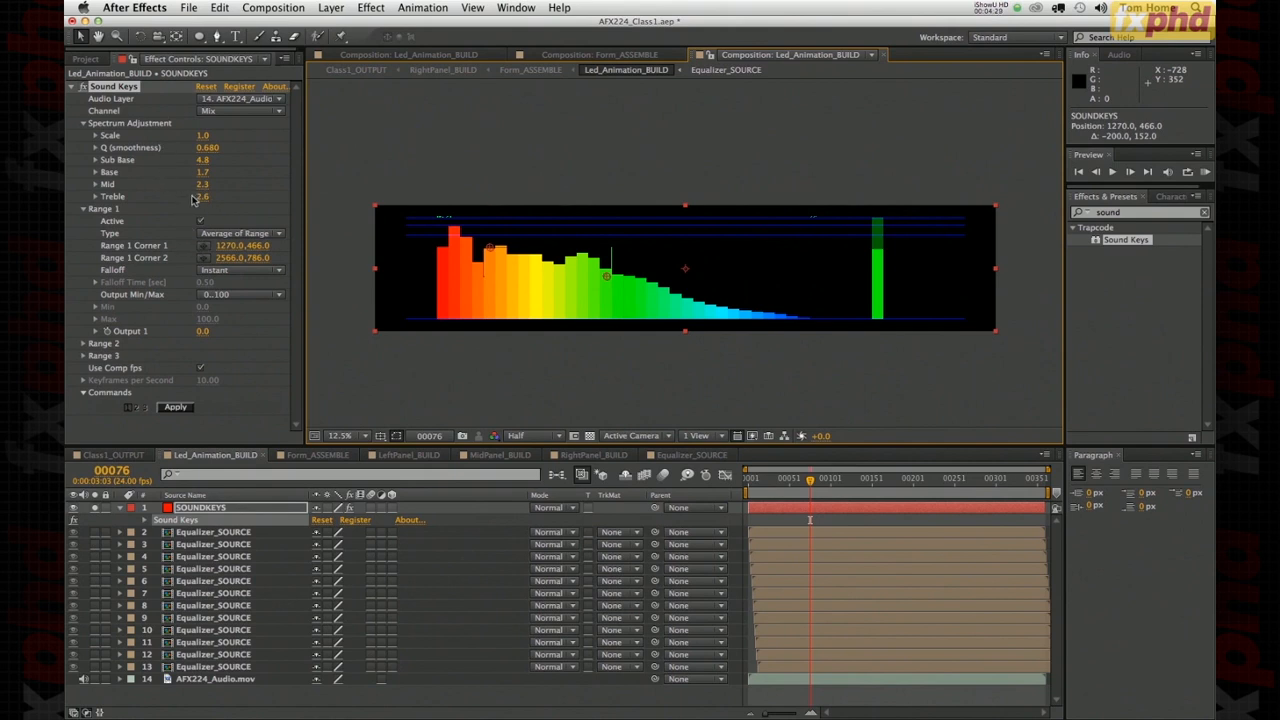
drag(605, 279, 629, 287)
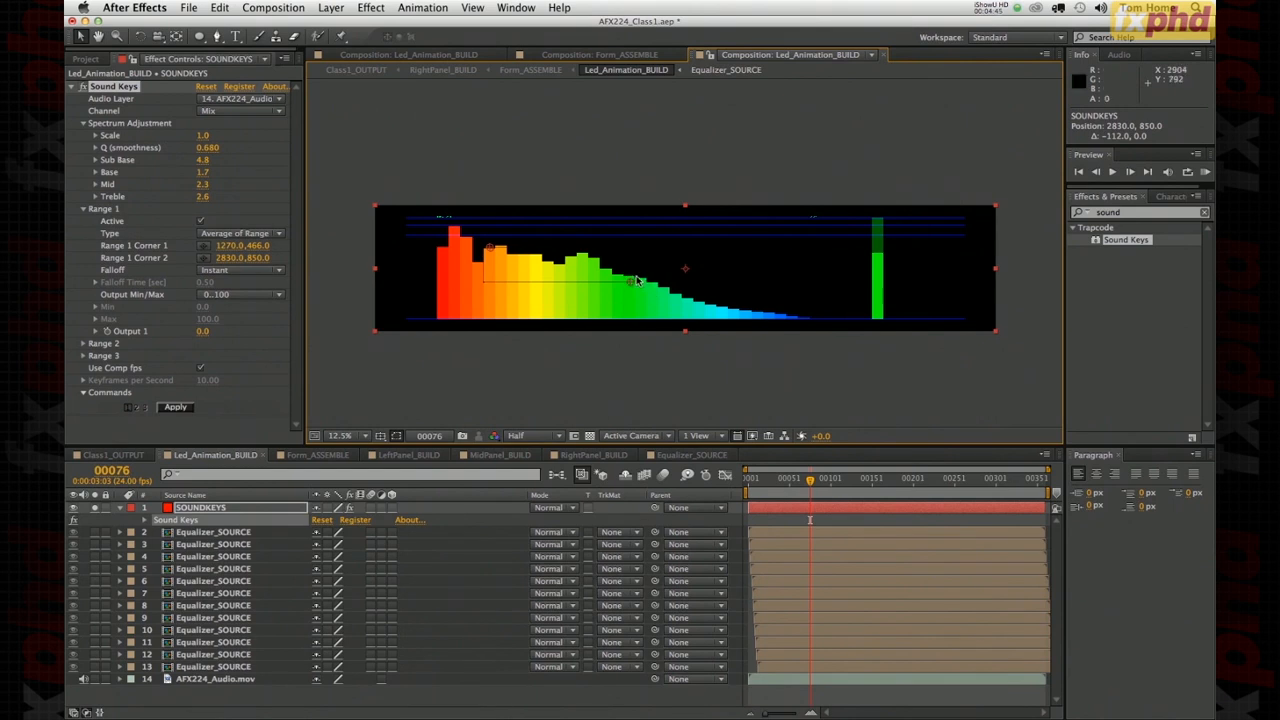
drag(631, 282, 643, 281)
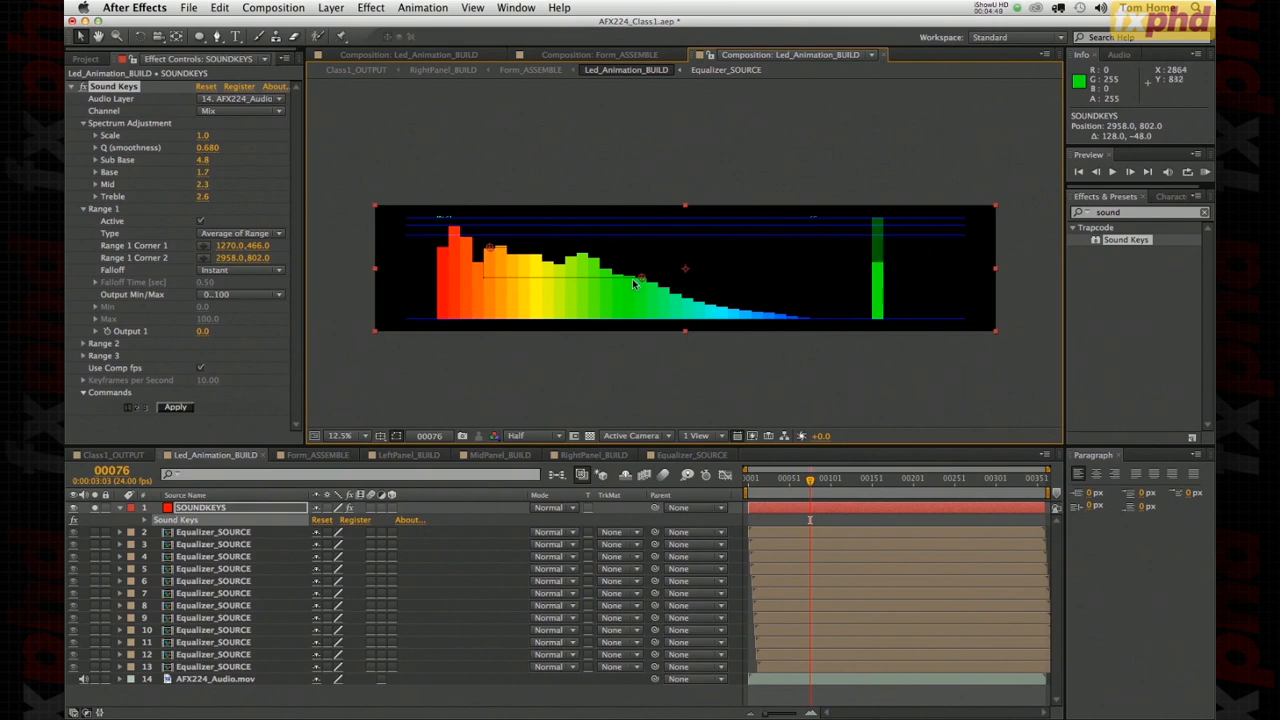
- Set the spectrum's Scale to 2.7 and its Q (smoothness) to 1.000
click(203, 135)
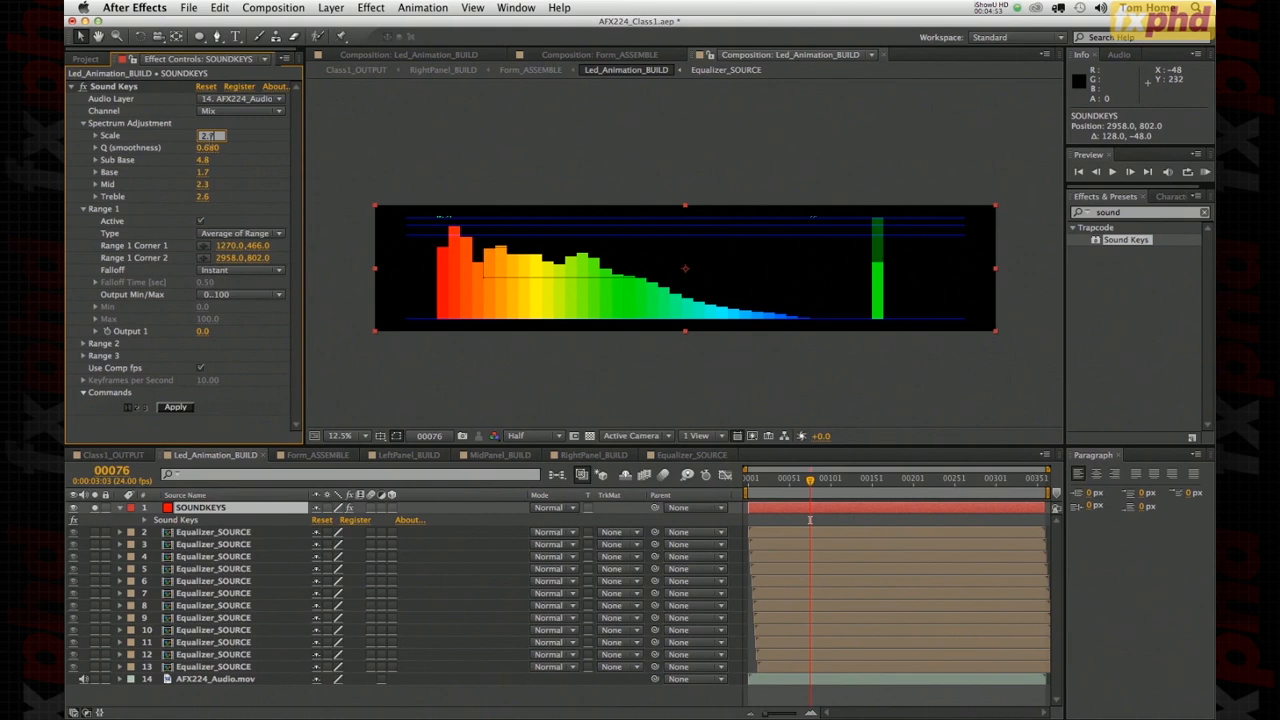
text(2.7)
key(Return)
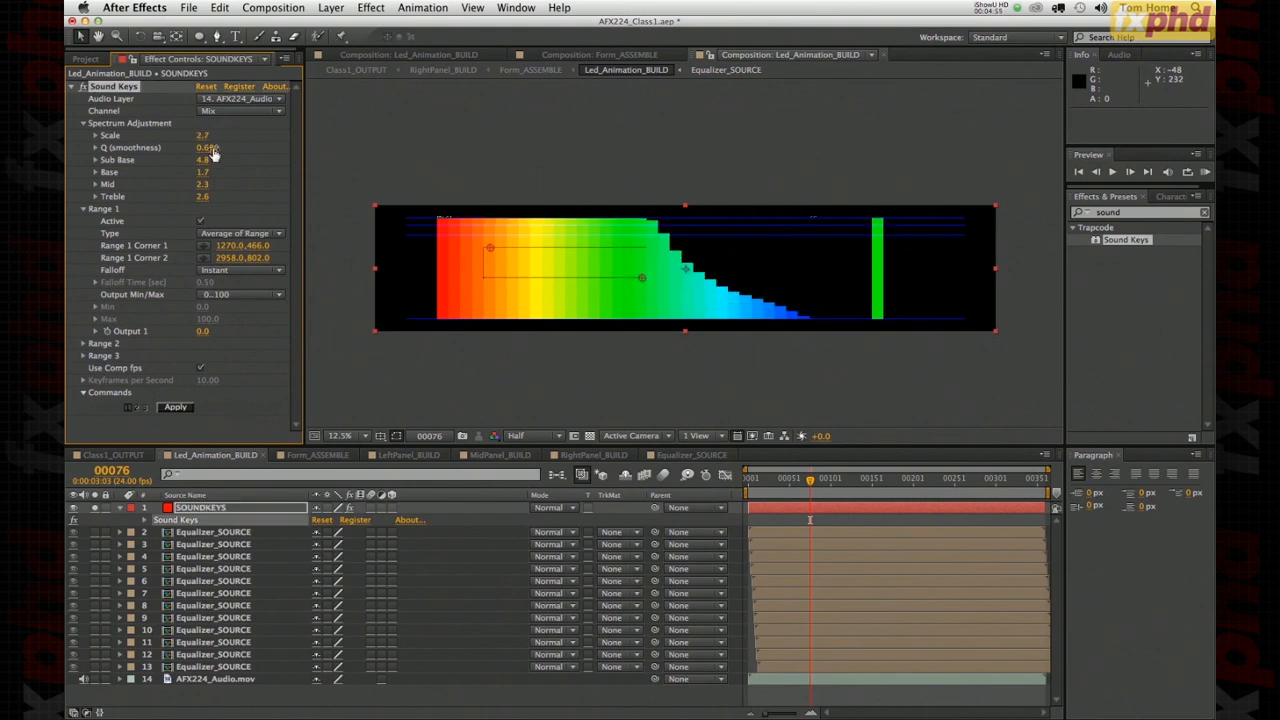
click(210, 148)
text(10)
click(203, 161)
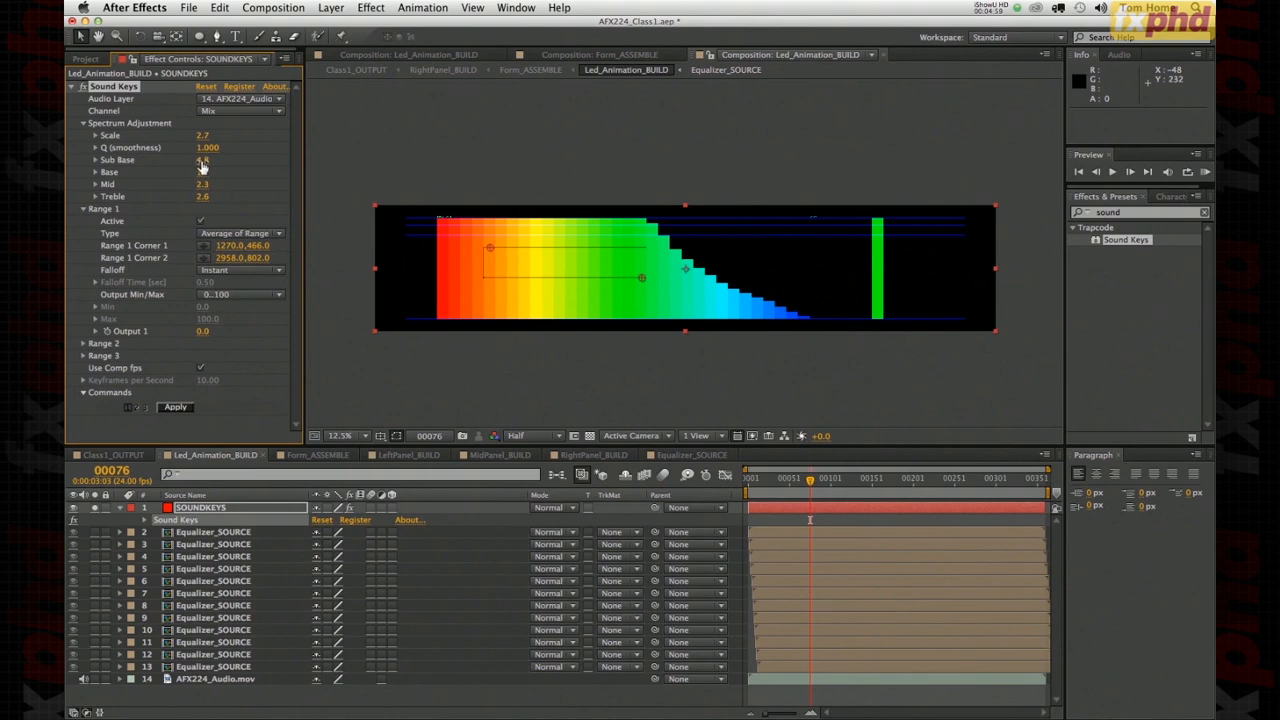
- Set Treble to 0.8, Mid to 1.0 and Base to 1.0 in the spectrum adjustment
click(202, 197)
text(0.8)
key(Return)
click(203, 183)
key(Return)
click(203, 172)
text(1)
key(Return)
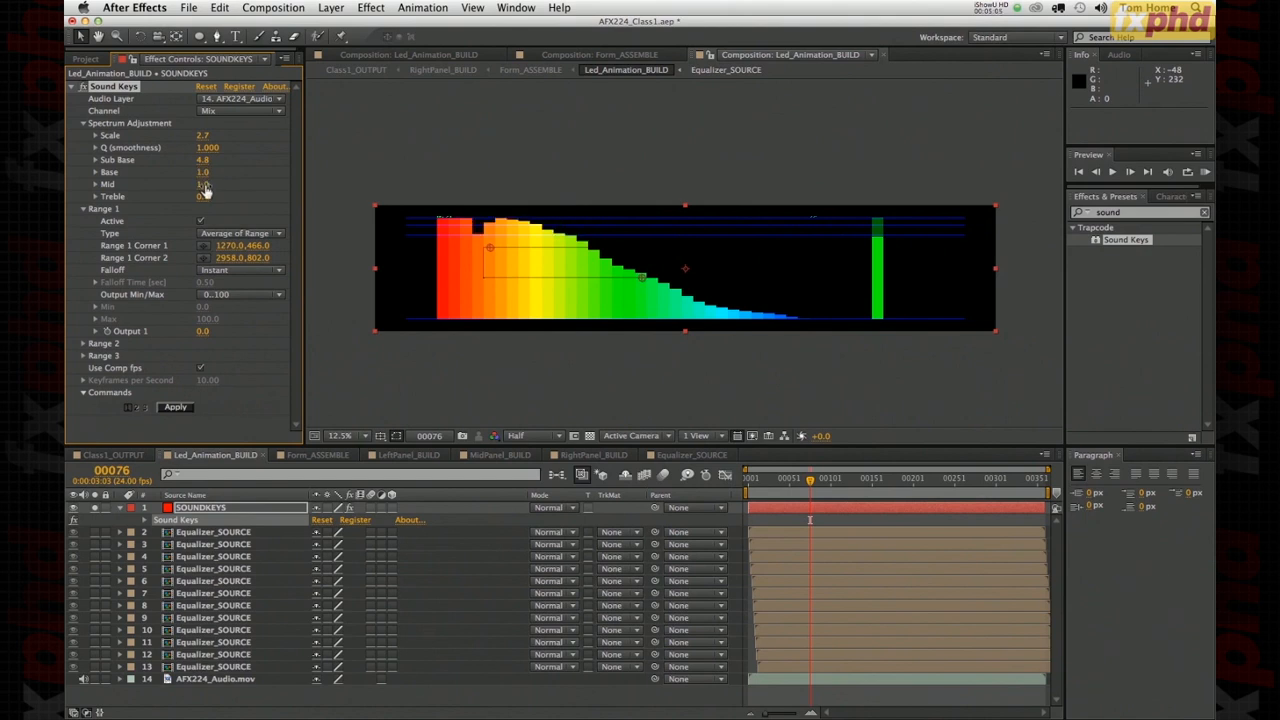
- Try Mid and Base at 0 in the spectrum adjustment and undo both changes
click(202, 184)
text(0)
key(Return)
click(204, 173)
text(0)
key(Return)
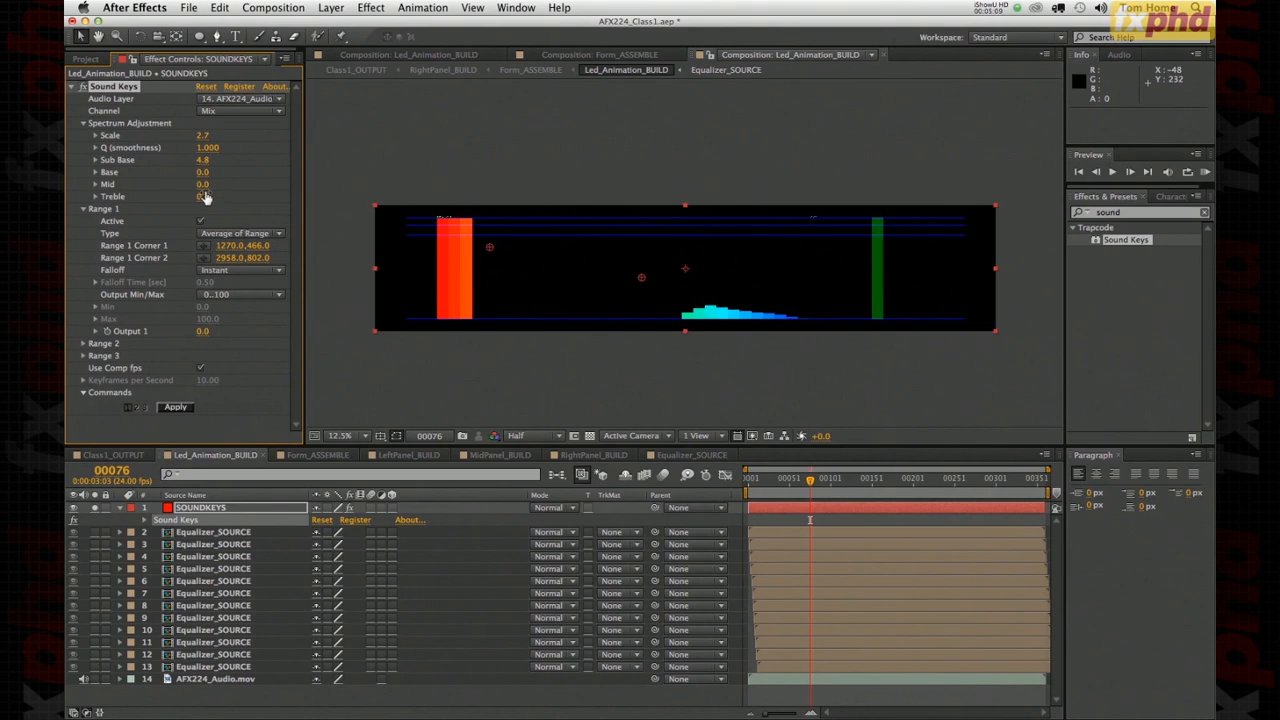
key(super+z)
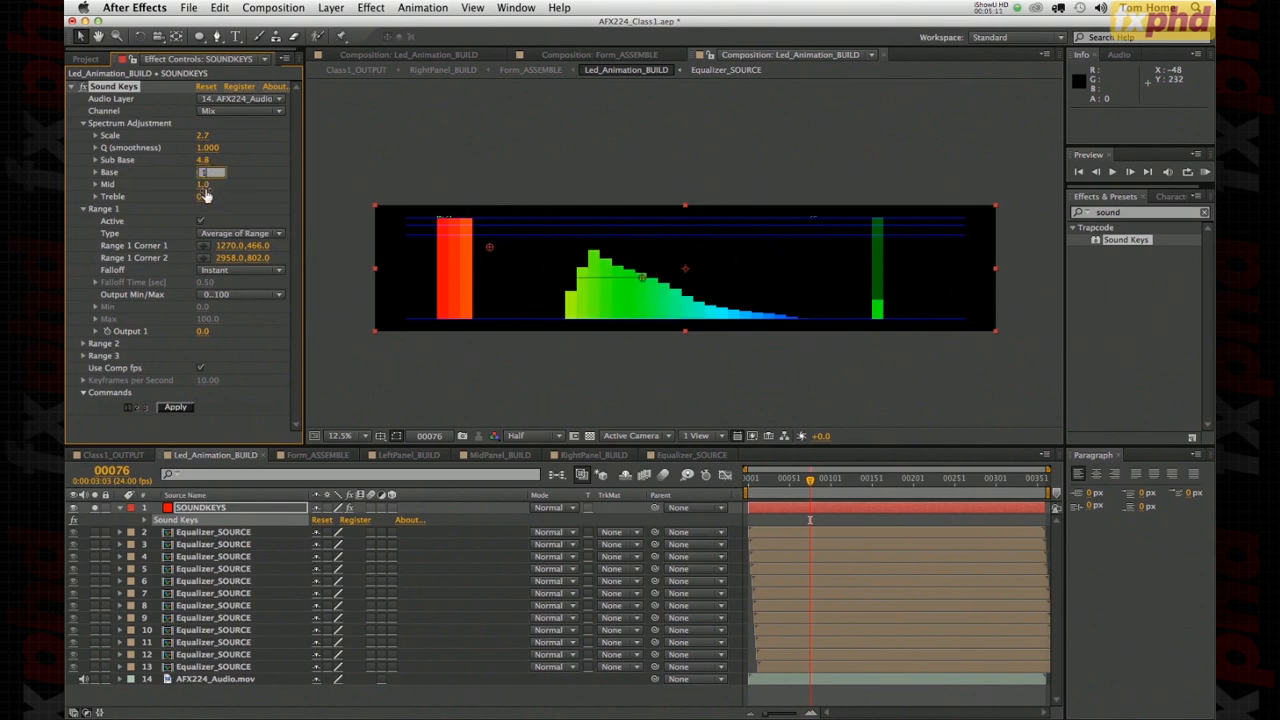
key(super+z)
- Set Range 1 Corner 1 to 3430, 928 to move it toward the high-frequency end of the spectrum
click(226, 246)
text(3430)
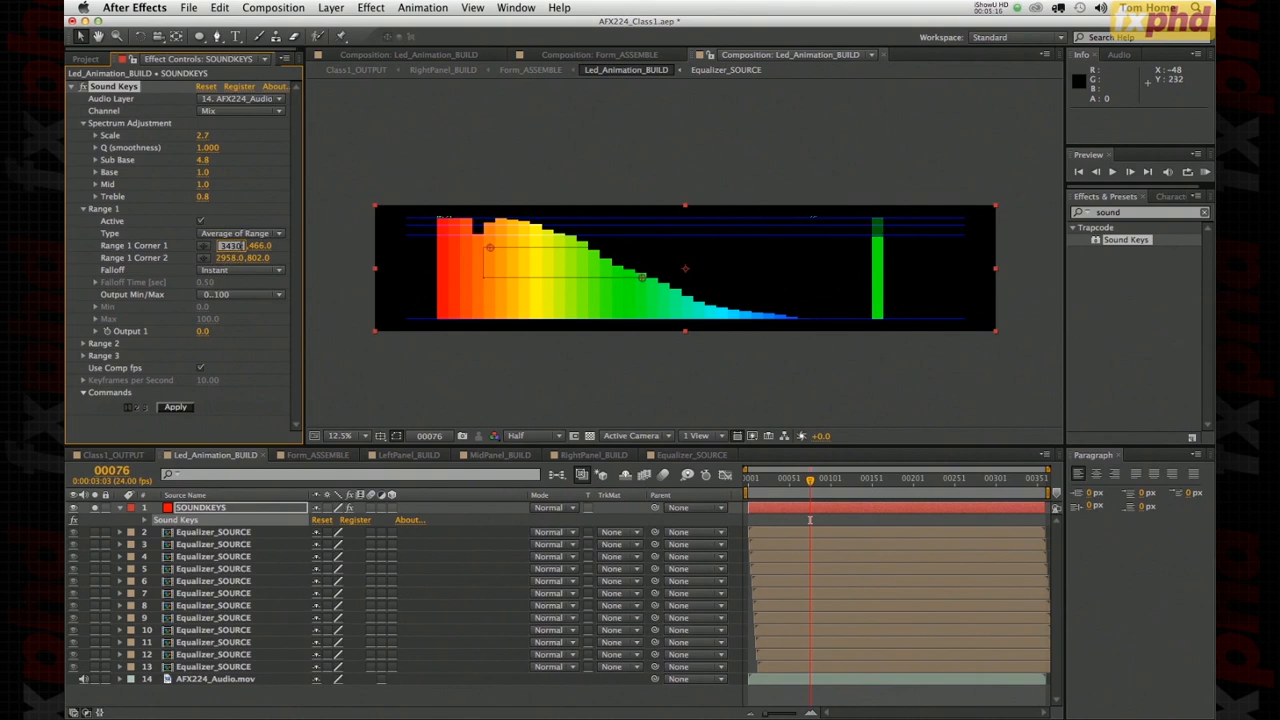
key(Return)
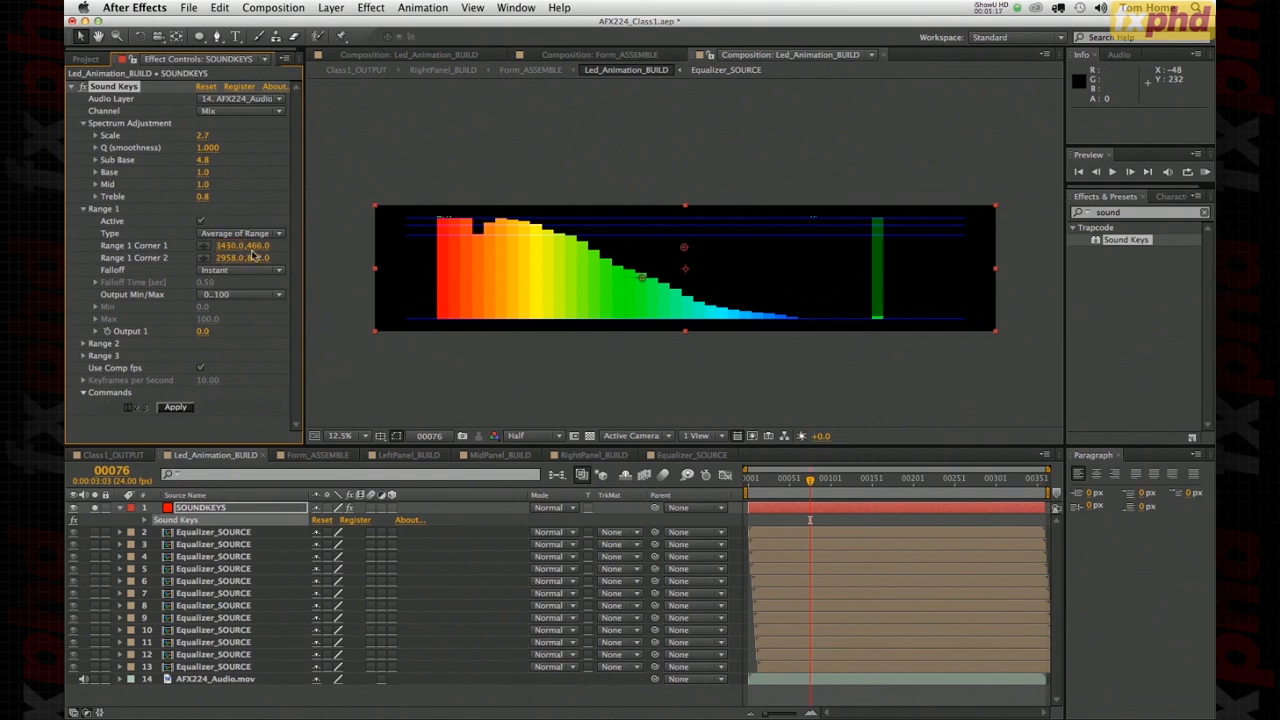
click(256, 245)
text(9928)
drag(273, 246, 235, 257)
text(928)
key(Return)
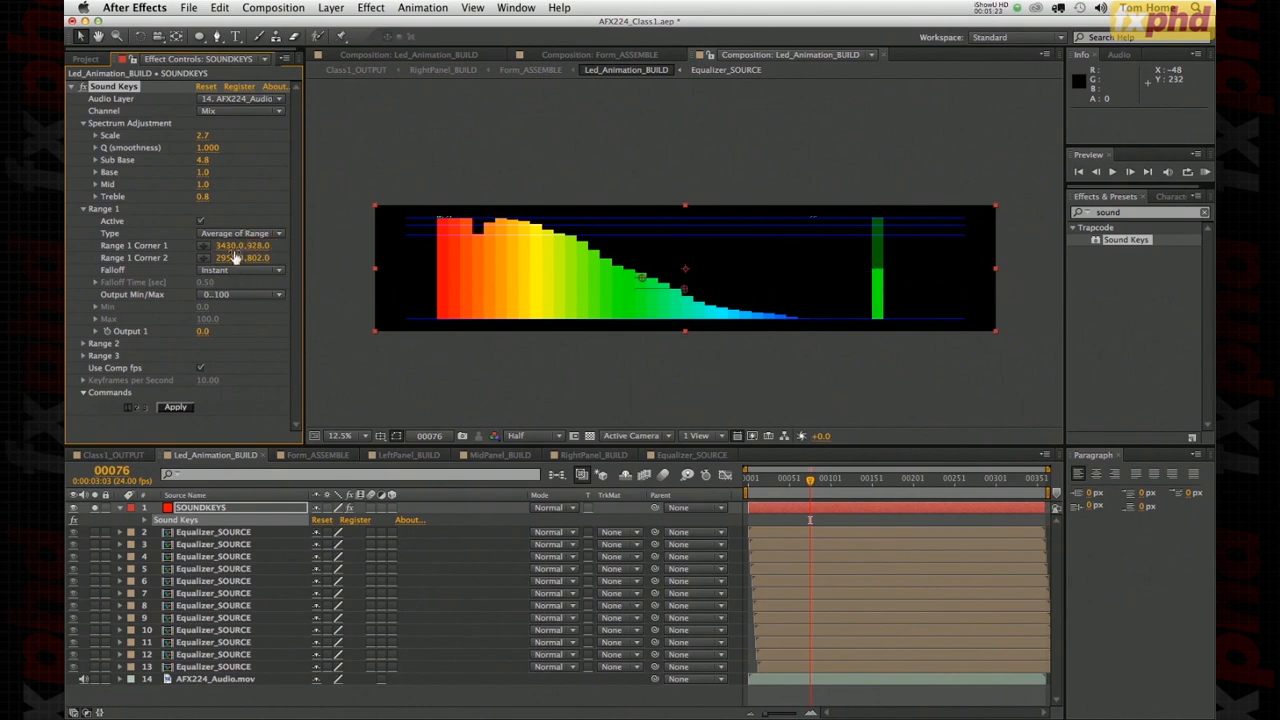
- Set Range 1 Corner 2 to 4650, 1218 so the range box encloses the low blue bars
click(227, 258)
key(Return)
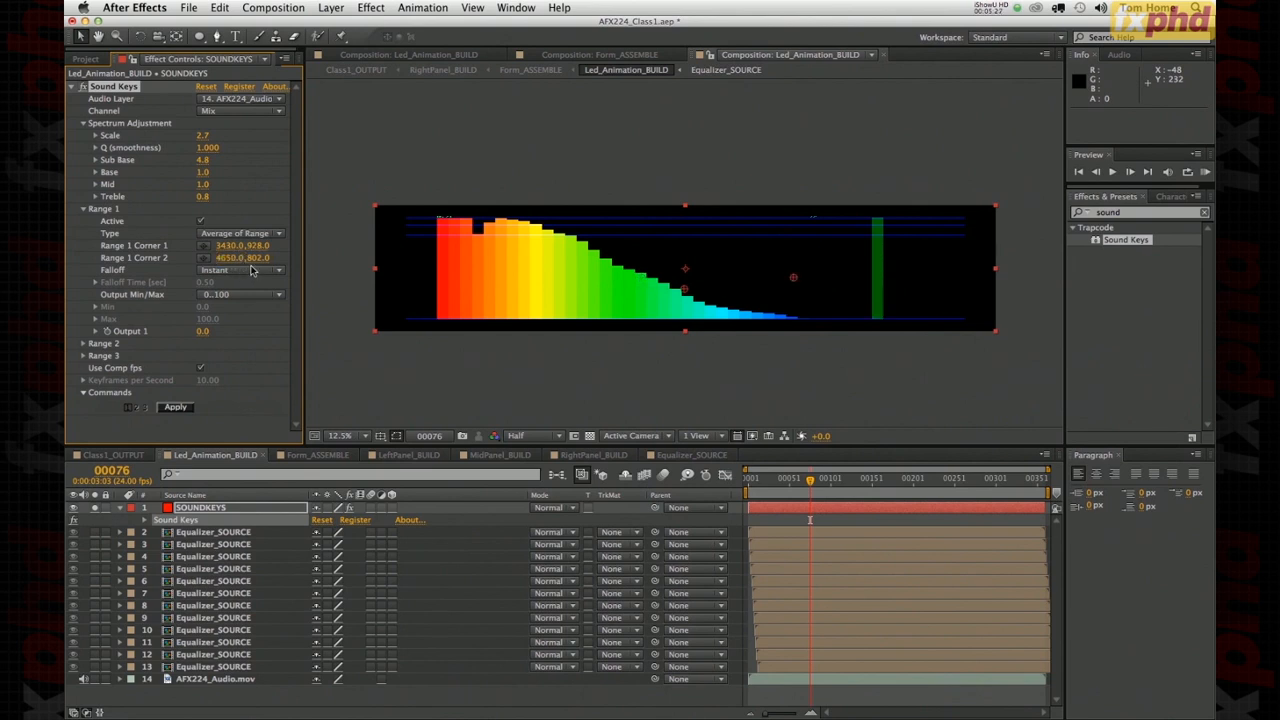
click(252, 258)
text(1218)
key(Return)
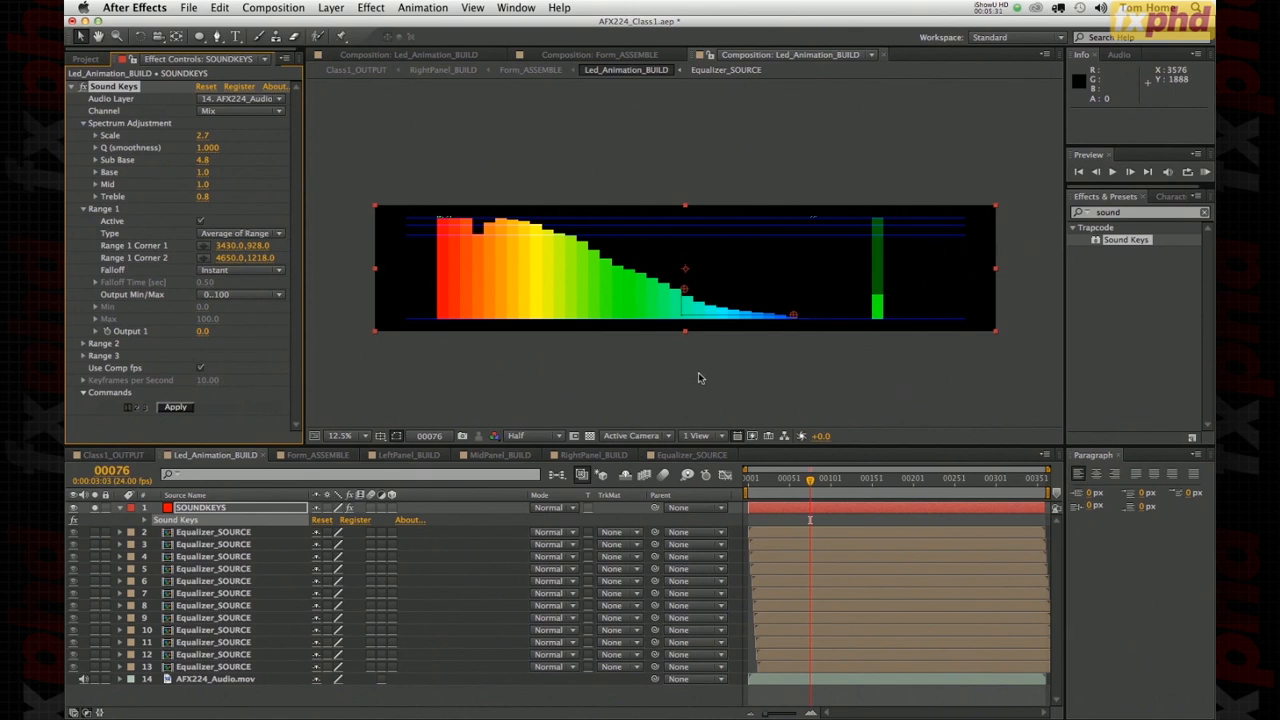
- Scrub the opening frames up to frame 33 to check the bars in the Range 1 box, and review the Falloff options
key(period)
mouse_move(772, 488)
mouse_down()
mouse_move(745, 493)
mouse_move(758, 496)
mouse_up()
mouse_move(762, 497)
mouse_down()
mouse_move(807, 507)
mouse_move(774, 505)
mouse_up()
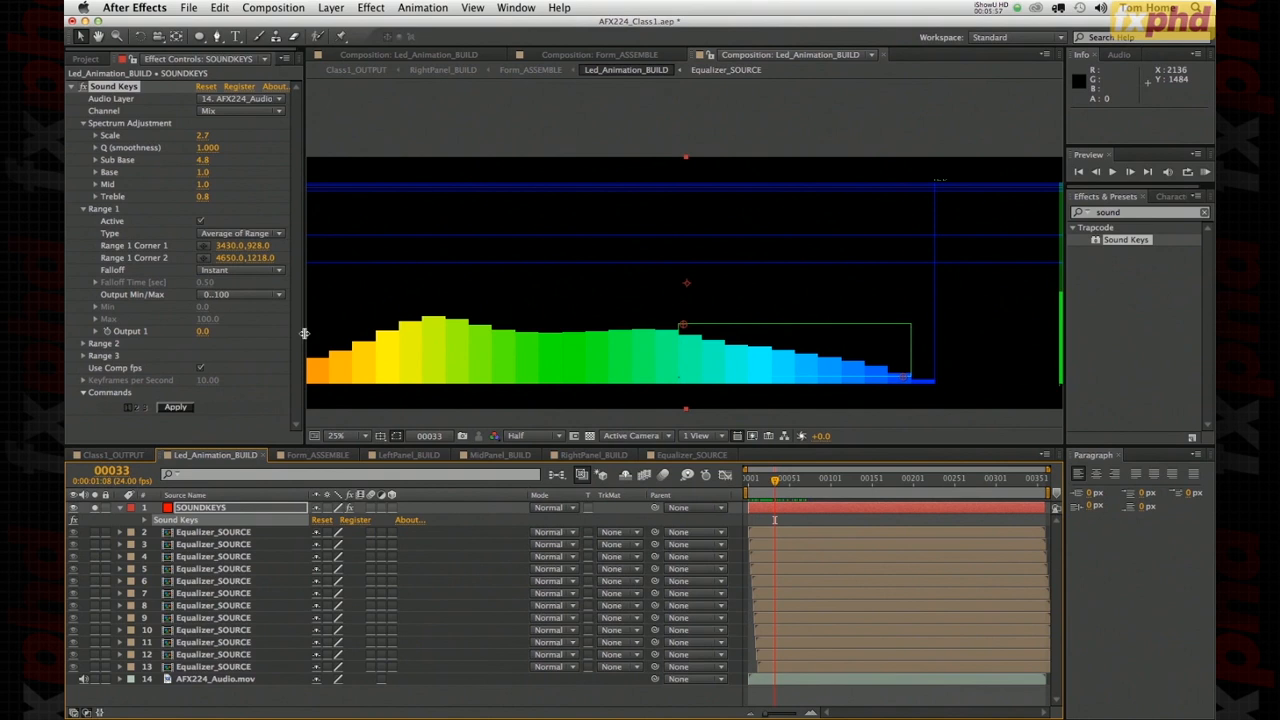
mouse_move(306, 334)
mouse_down()
mouse_move(340, 333)
mouse_move(324, 340)
mouse_up()
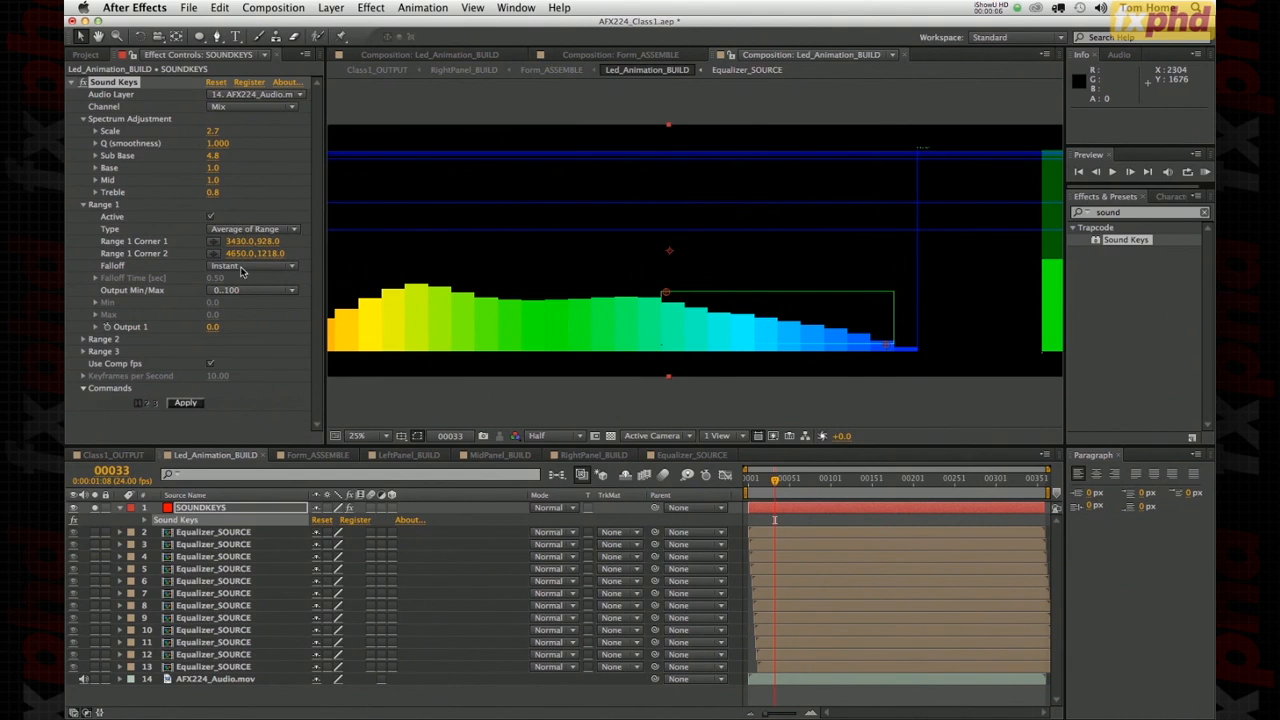
click(241, 268)
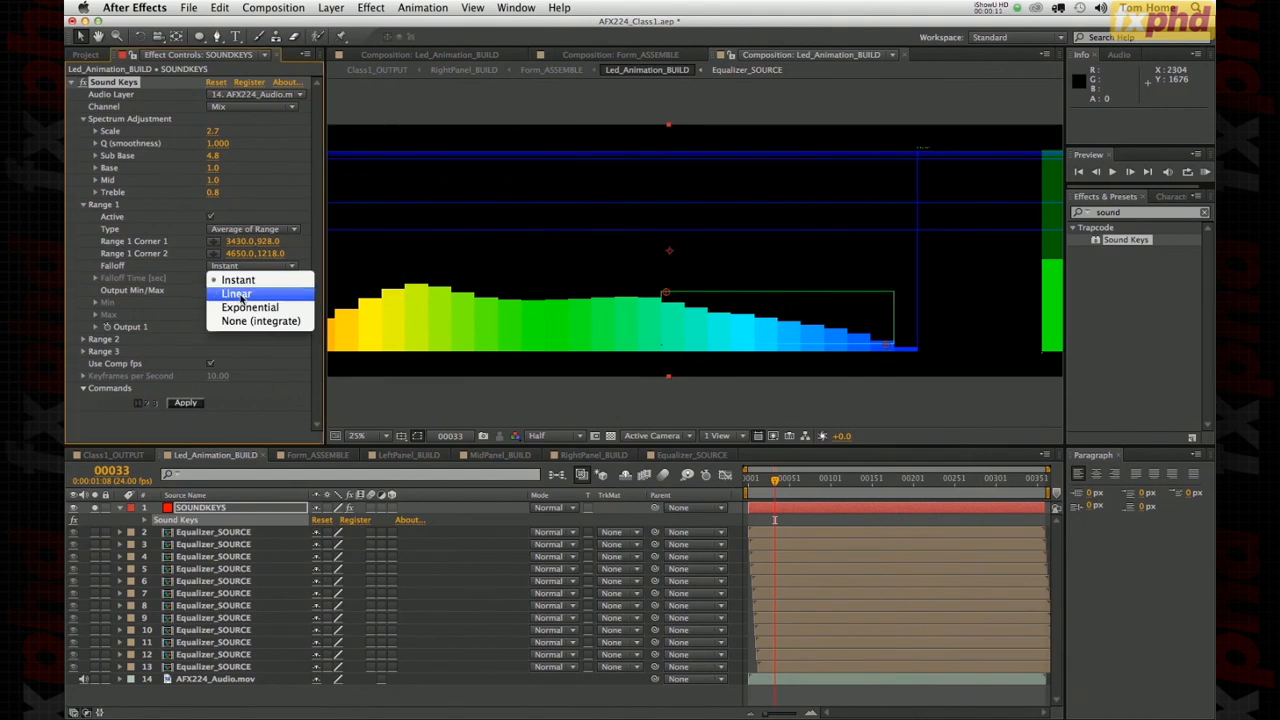
click(191, 318)
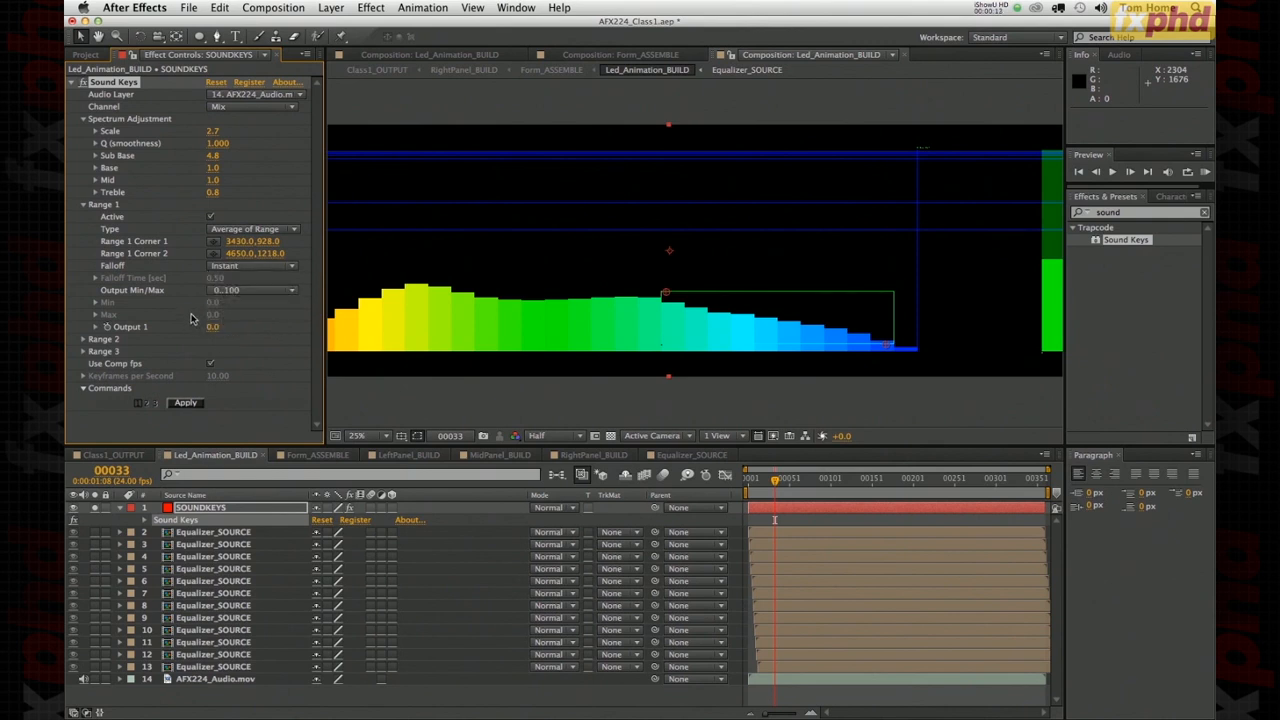
- Try the 0..360 and -180..+180 presets for Range 1's Output Min/Max
click(222, 292)
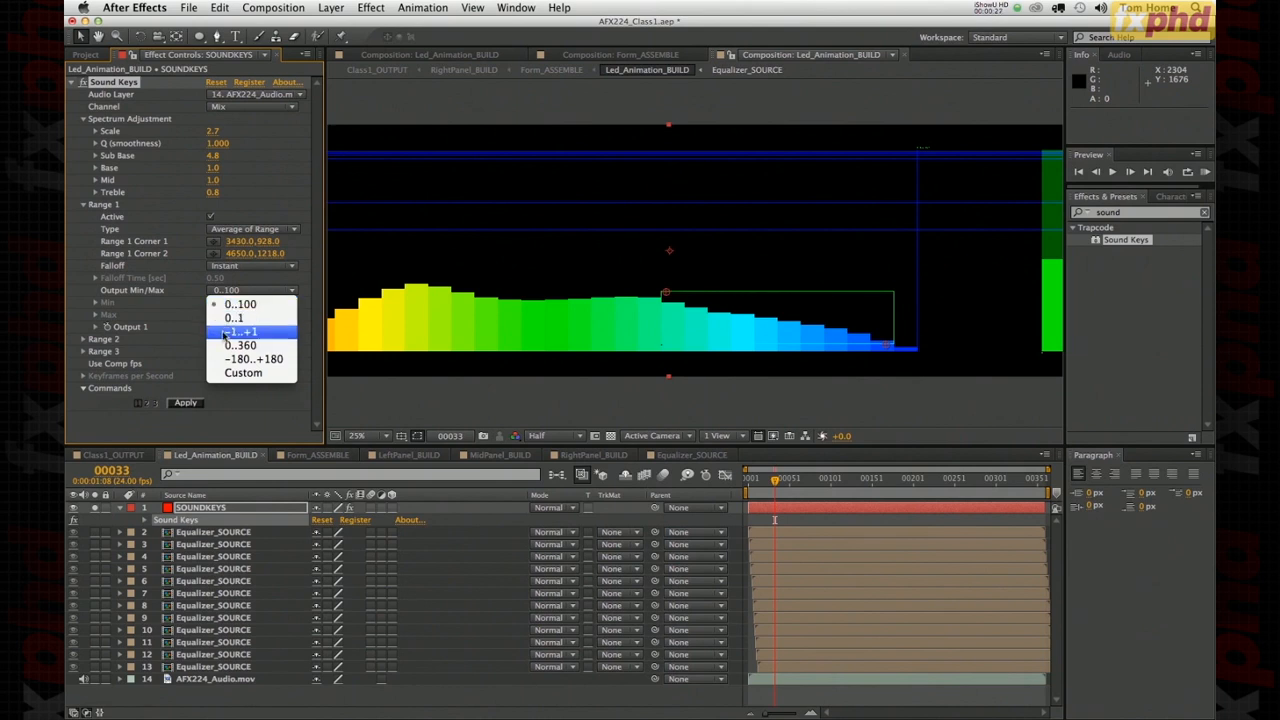
click(228, 345)
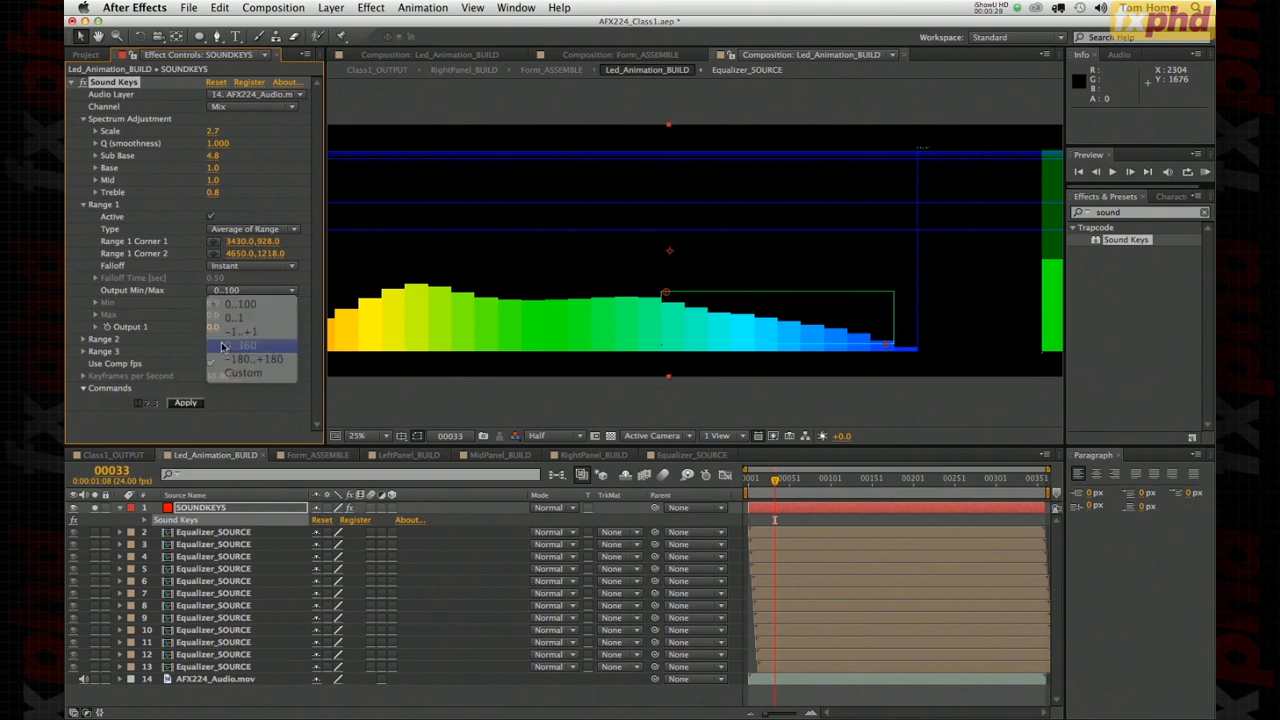
click(223, 292)
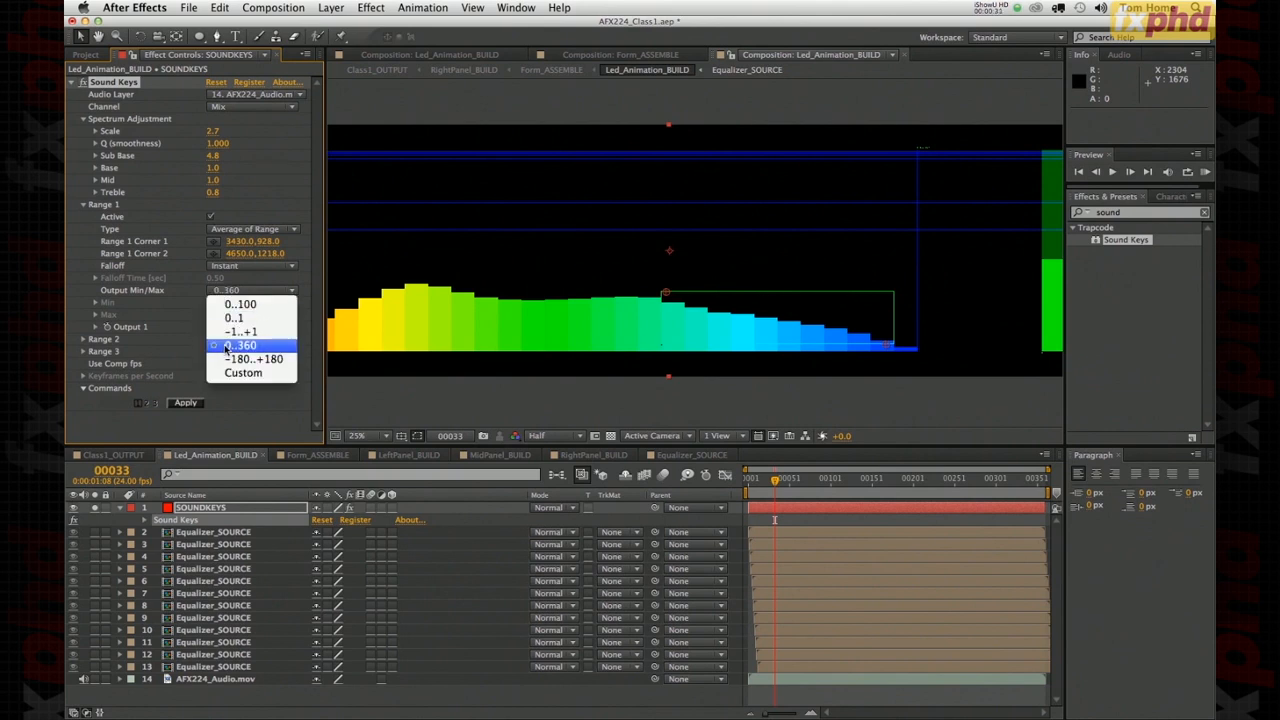
click(228, 346)
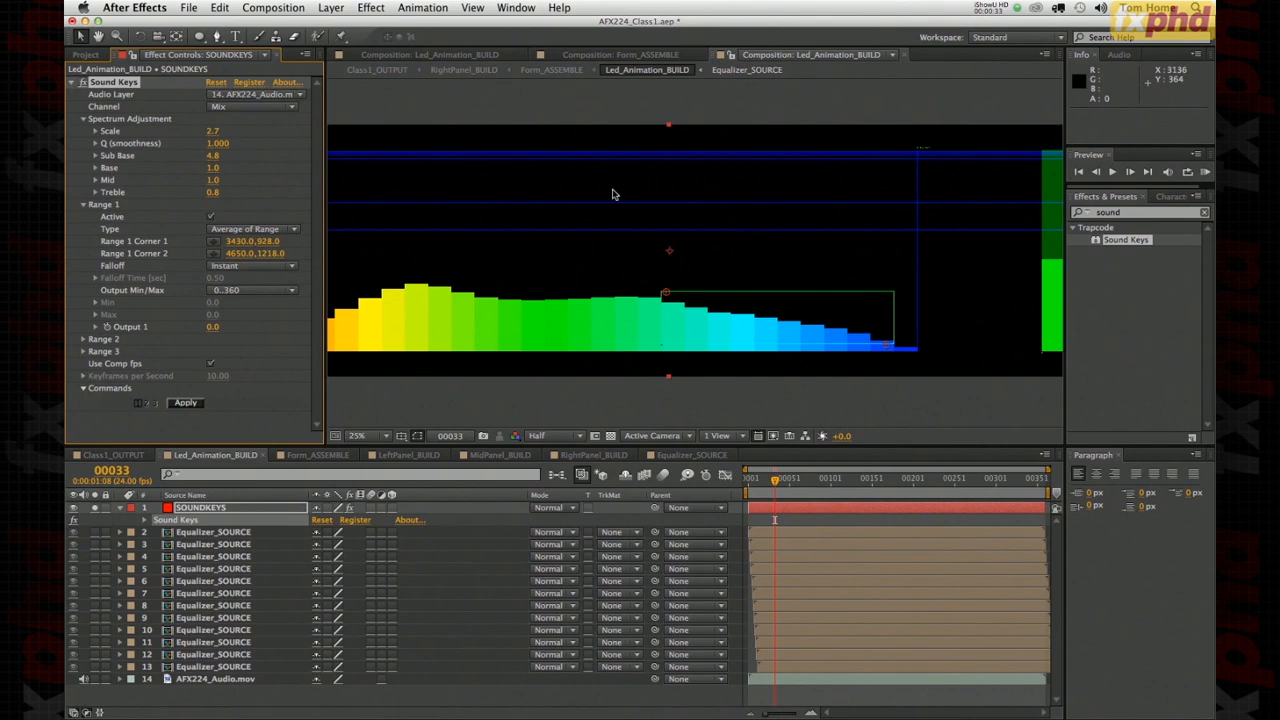
click(250, 291)
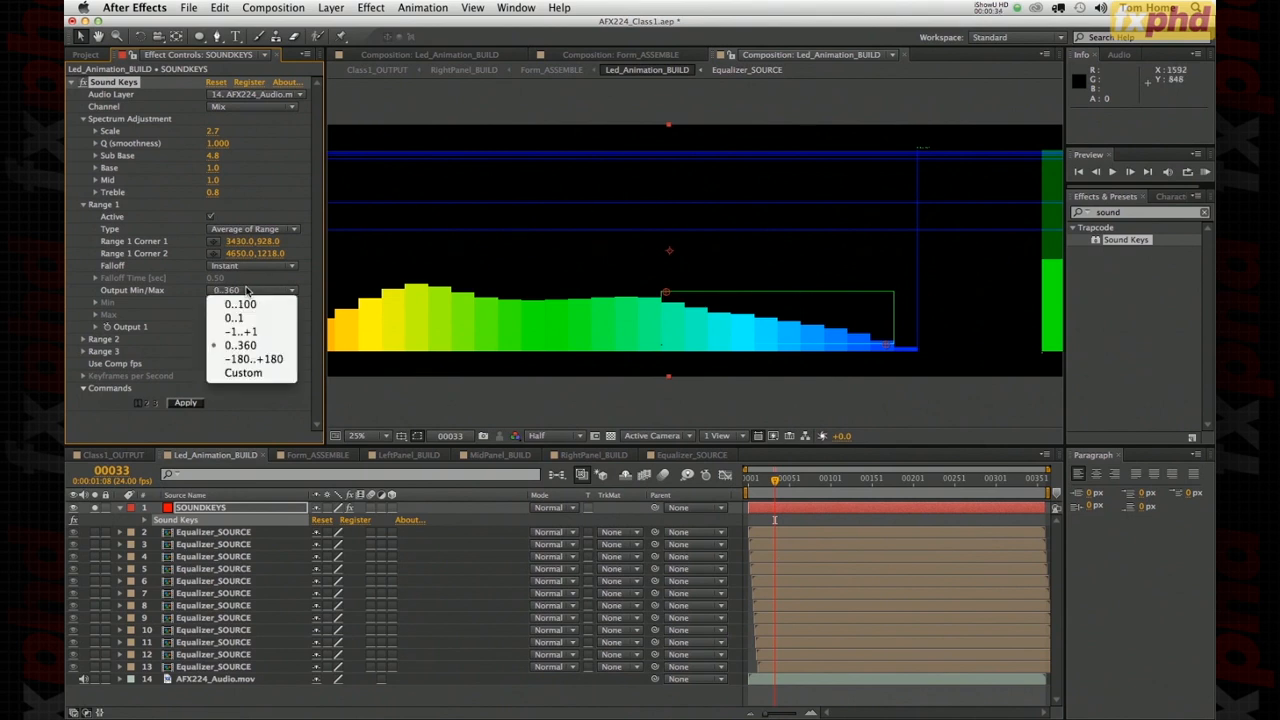
click(236, 359)
- Switch Range 1's Output Min/Max to Custom and set its Min to 2800
click(236, 291)
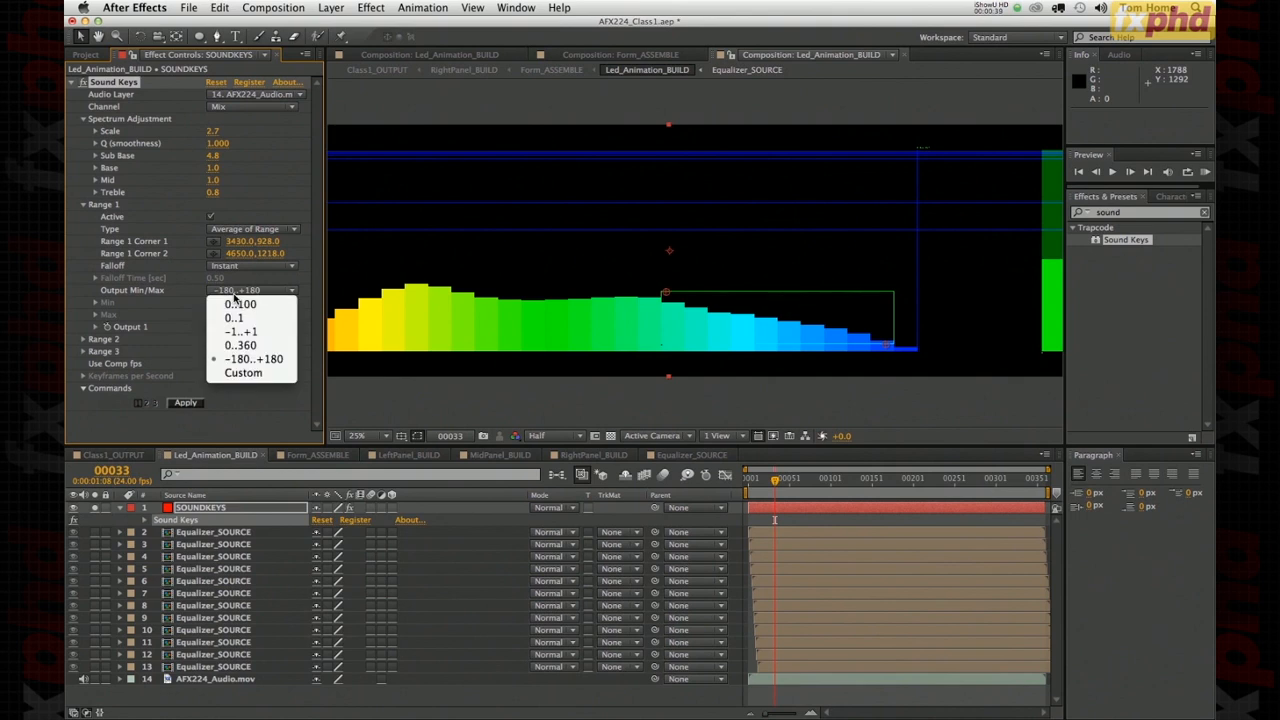
click(237, 374)
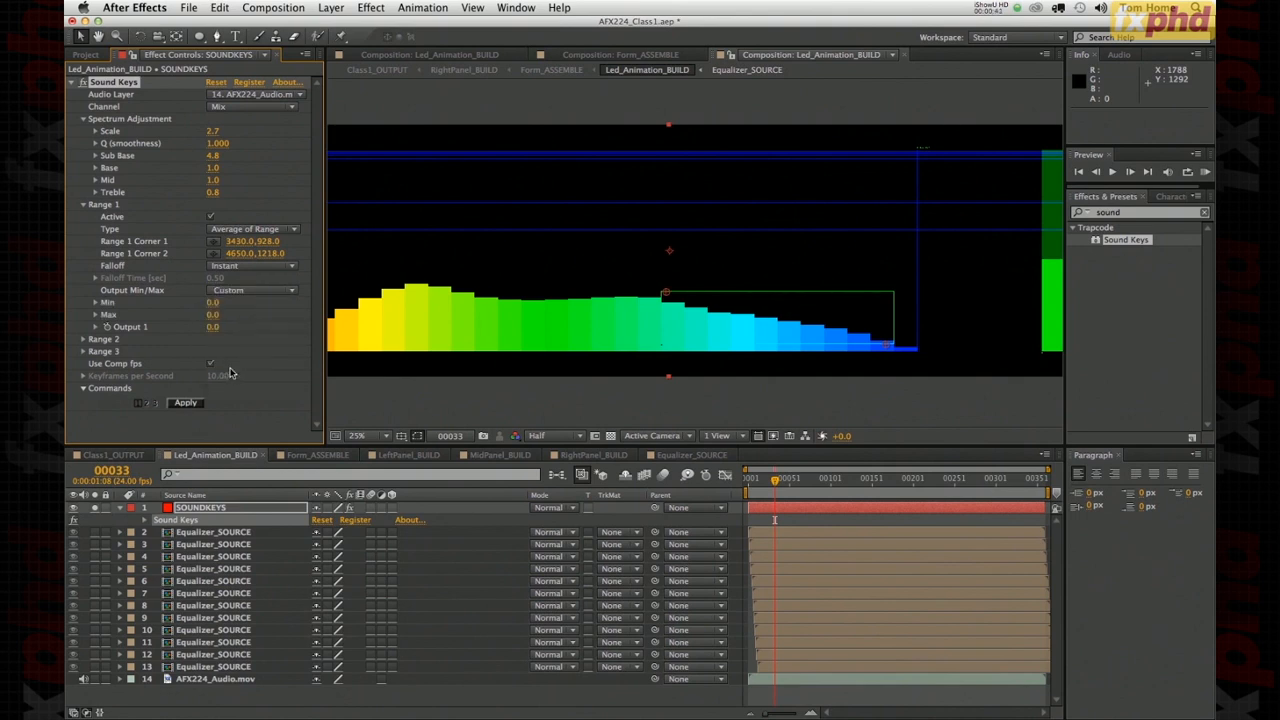
click(212, 303)
text(2800)
key(Return)
- Reveal the Range 1 properties in the timeline and apply Sound Keys from frame 1 to generate the Output 1 keyframes
click(145, 521)
click(156, 569)
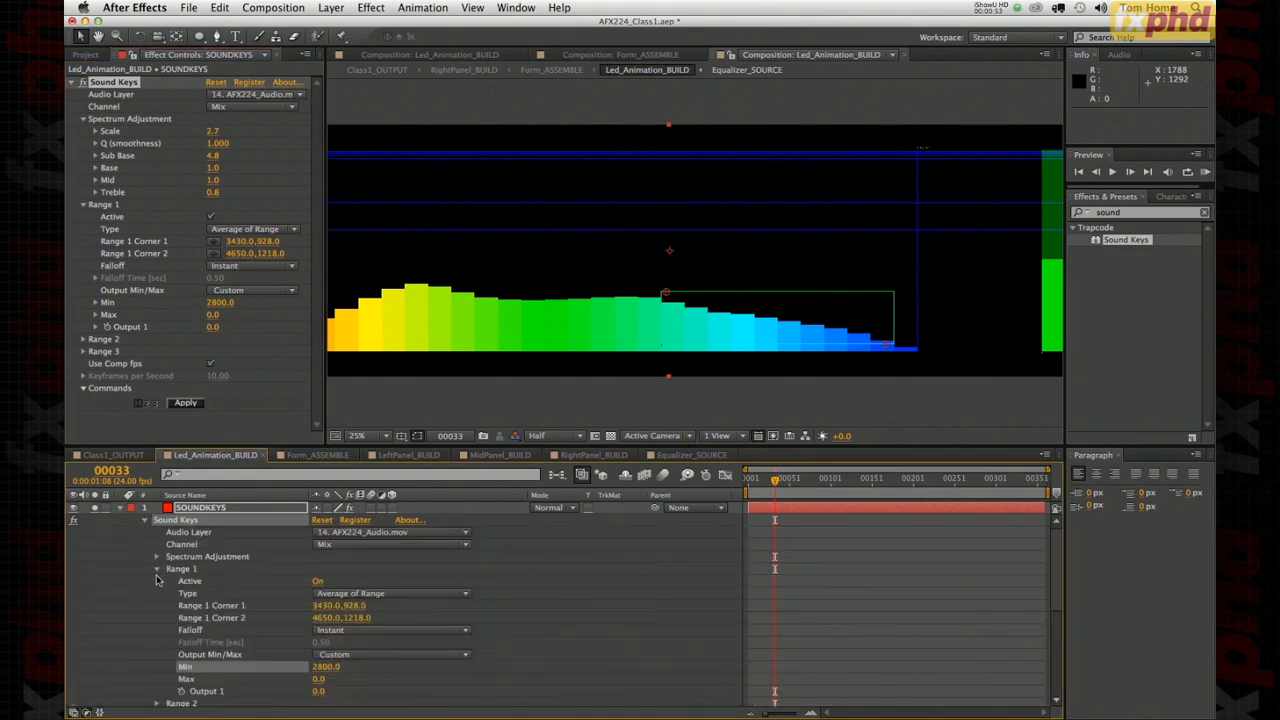
key(Home)
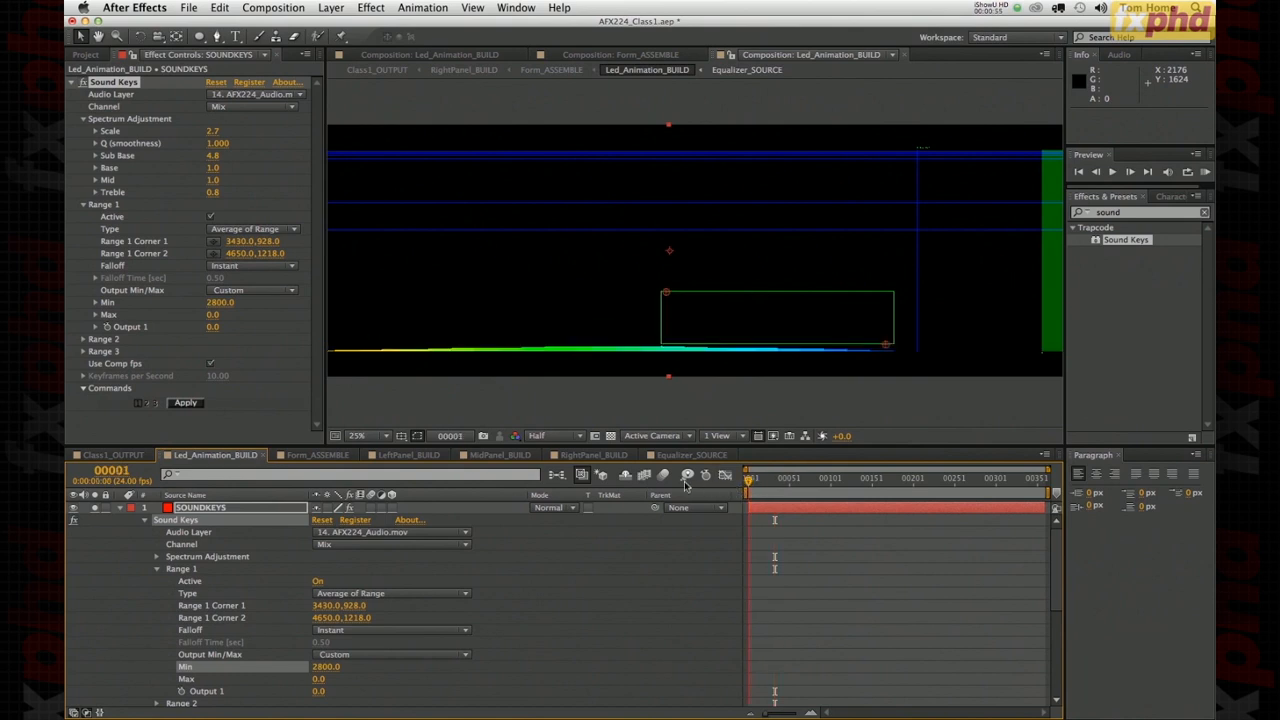
click(182, 403)
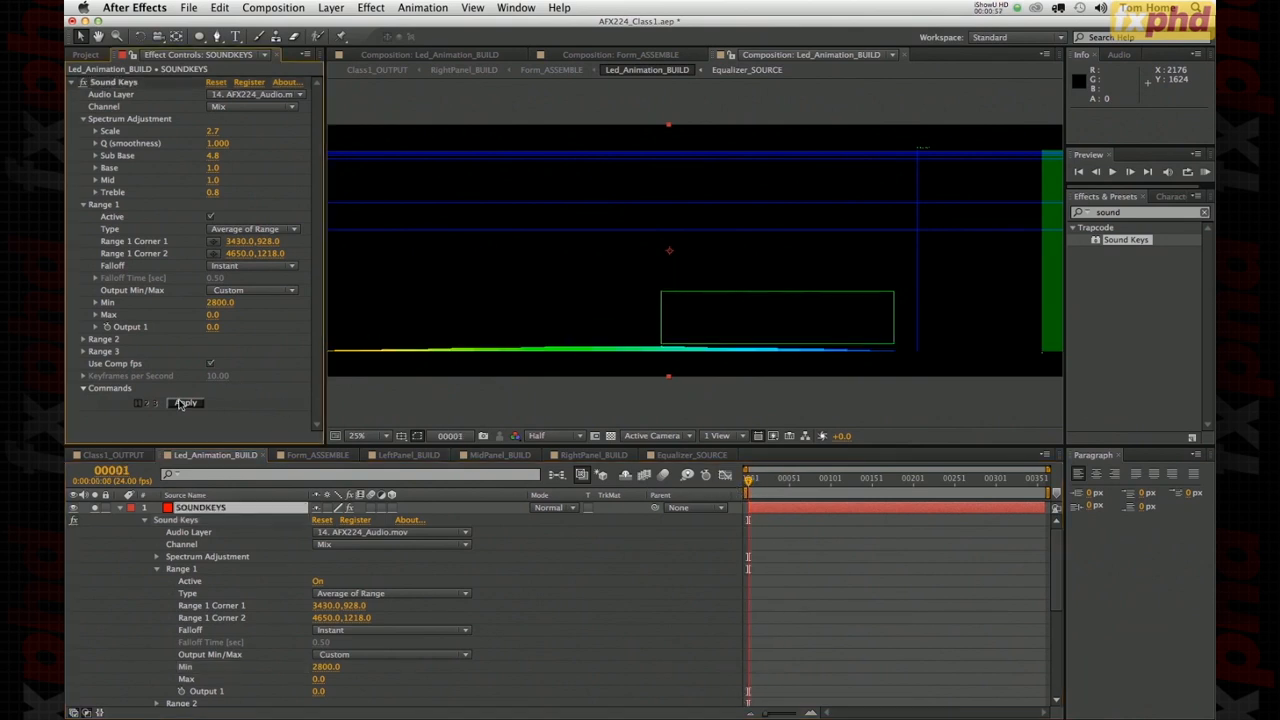
click(183, 404)
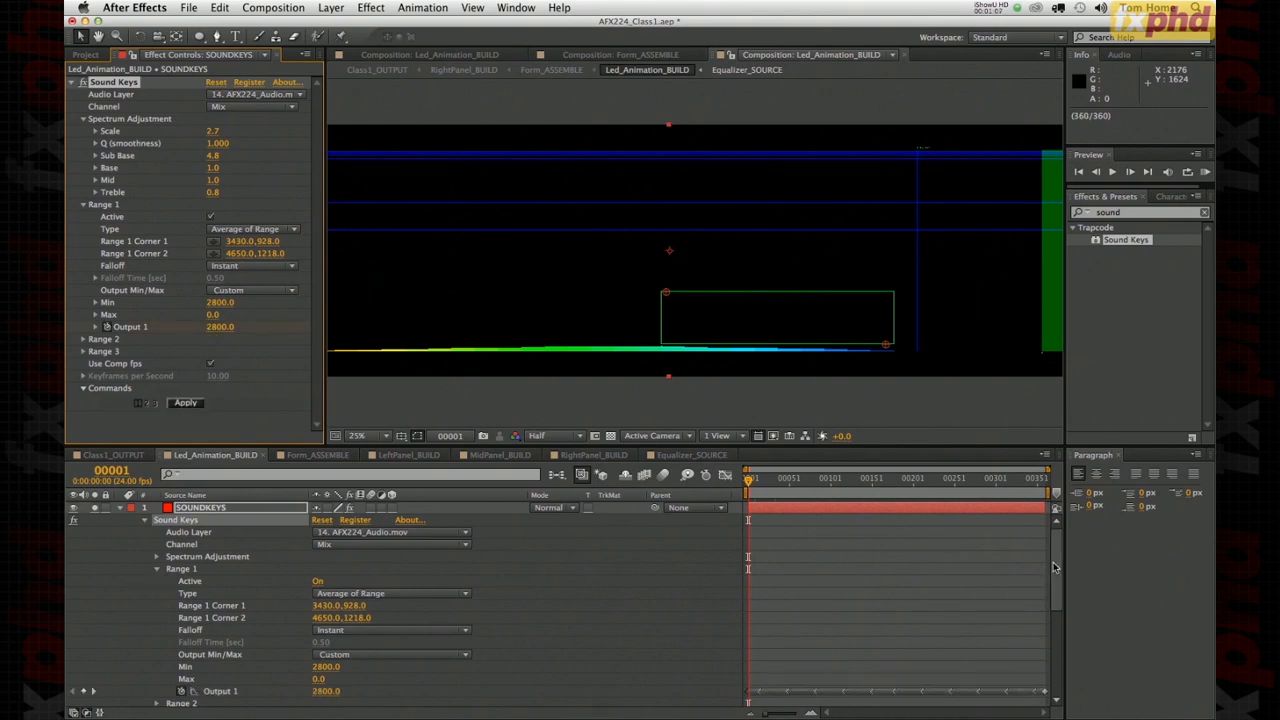
- Examine the generated Output 1 keyframes by scrubbing through about the first 45 frames
scroll(1043, 613, down, 5)
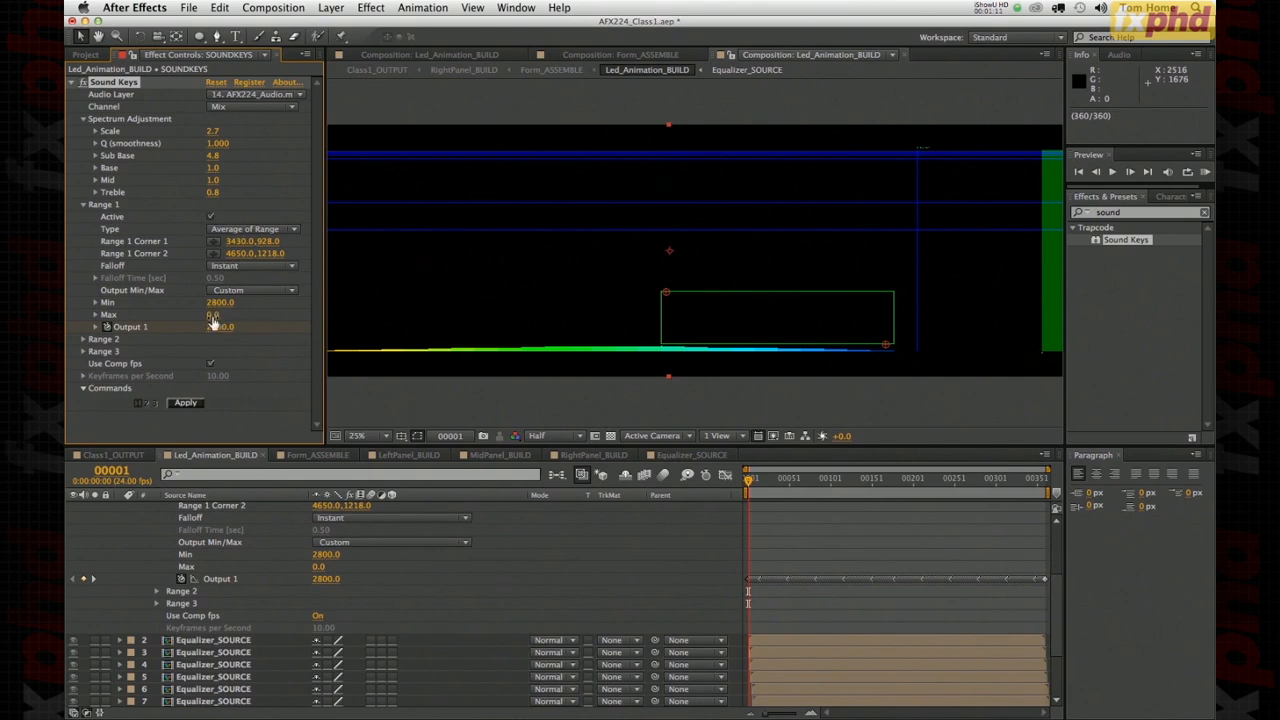
drag(766, 714, 796, 714)
drag(762, 488, 919, 502)
drag(798, 714, 779, 714)
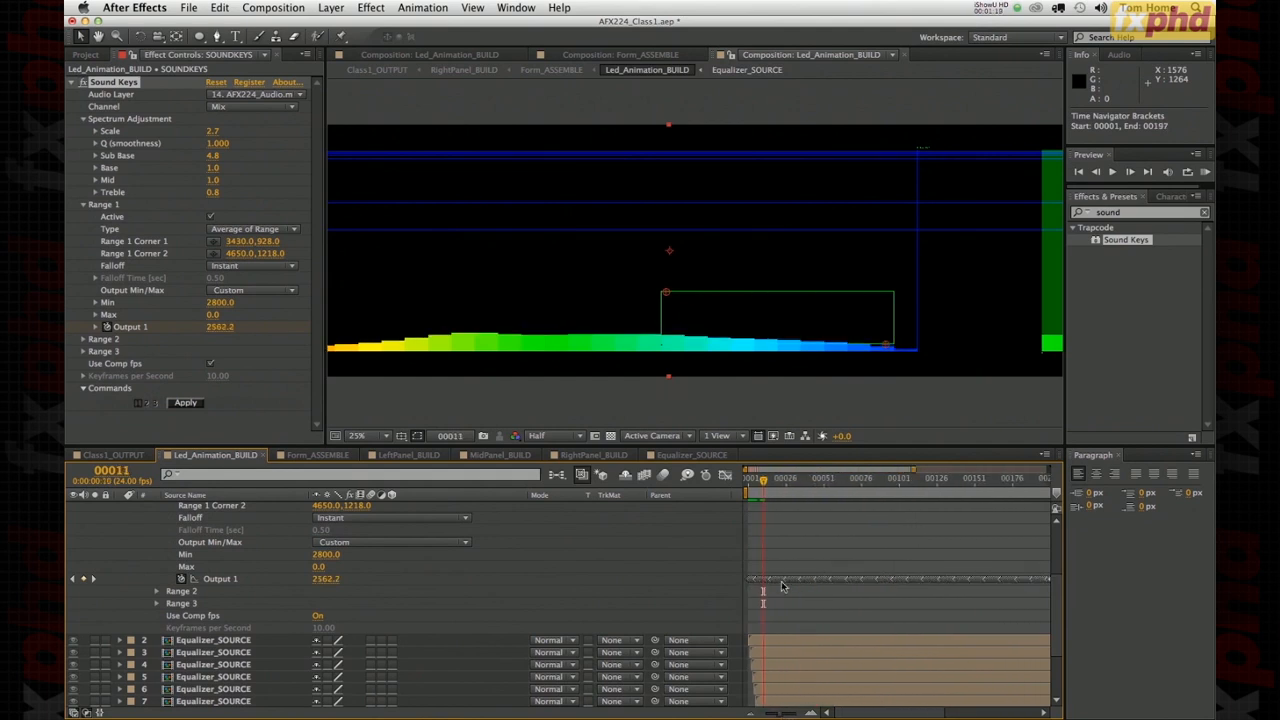
drag(781, 713, 796, 713)
click(818, 484)
drag(818, 484, 830, 484)
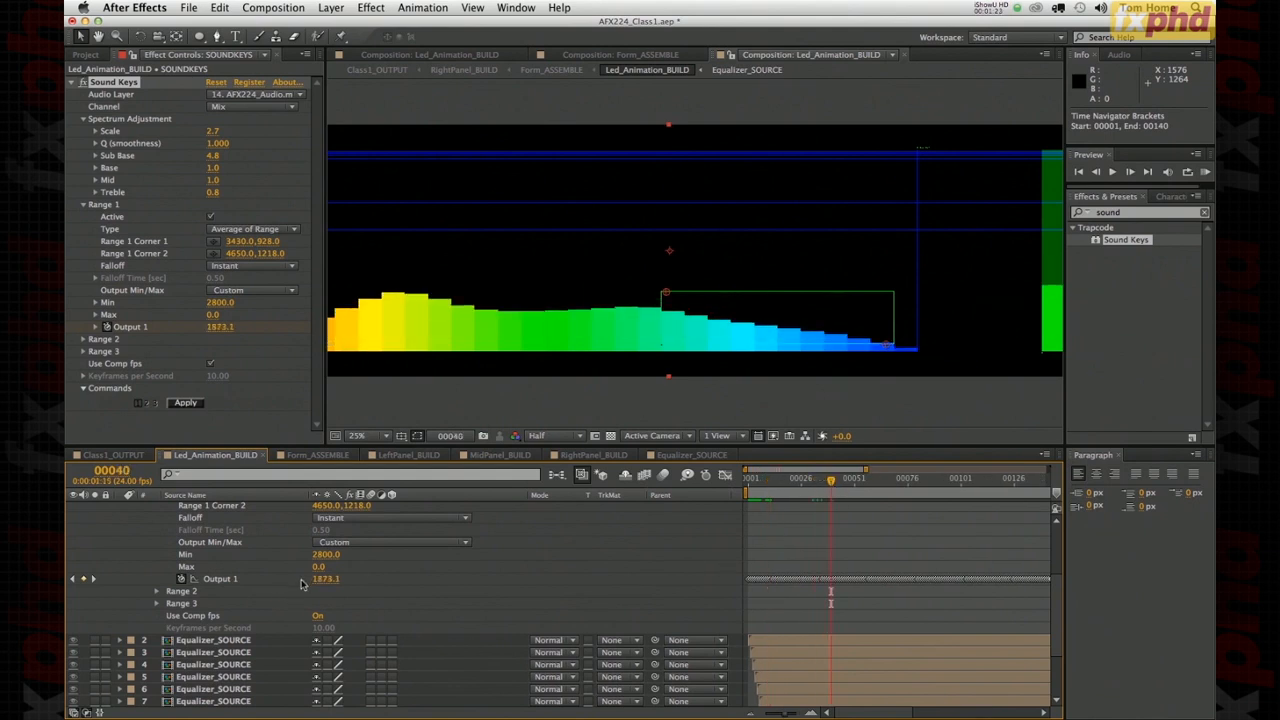
drag(831, 483, 841, 483)
click(757, 481)
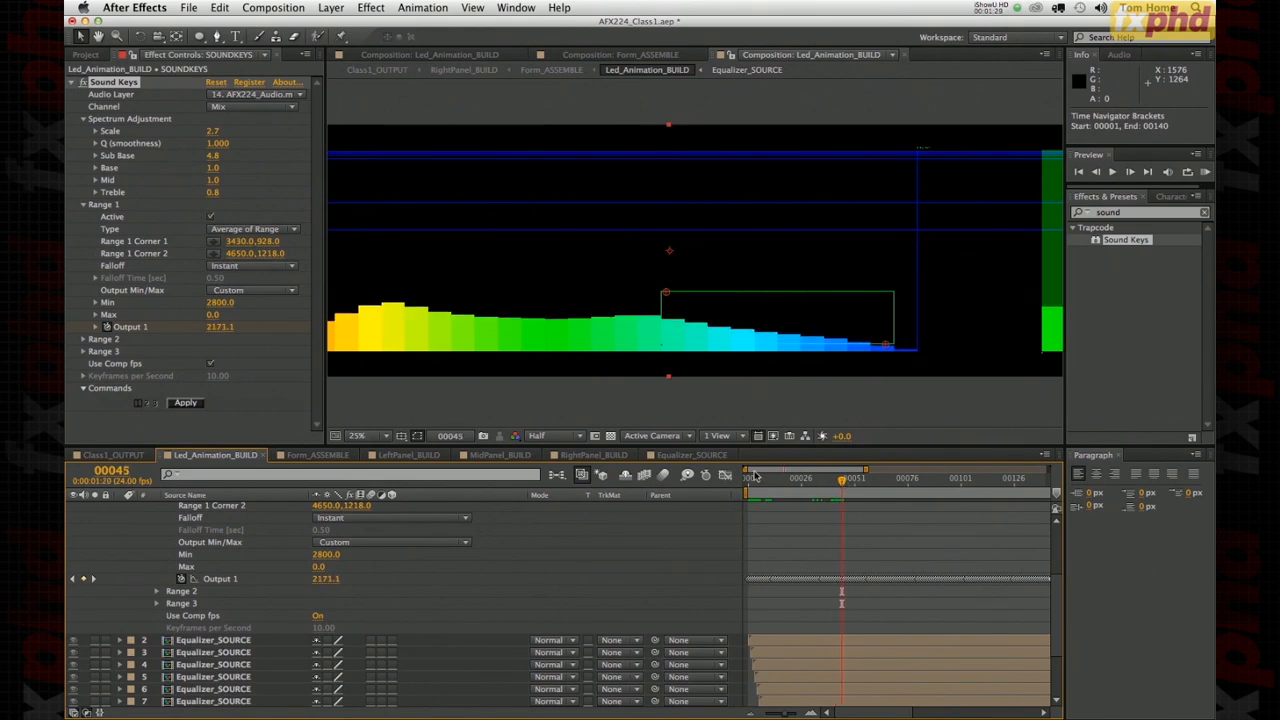
- Compare Output 1's values at frames 1, 10 and 88 with the bar levels in the Range 1 box
drag(758, 487, 738, 490)
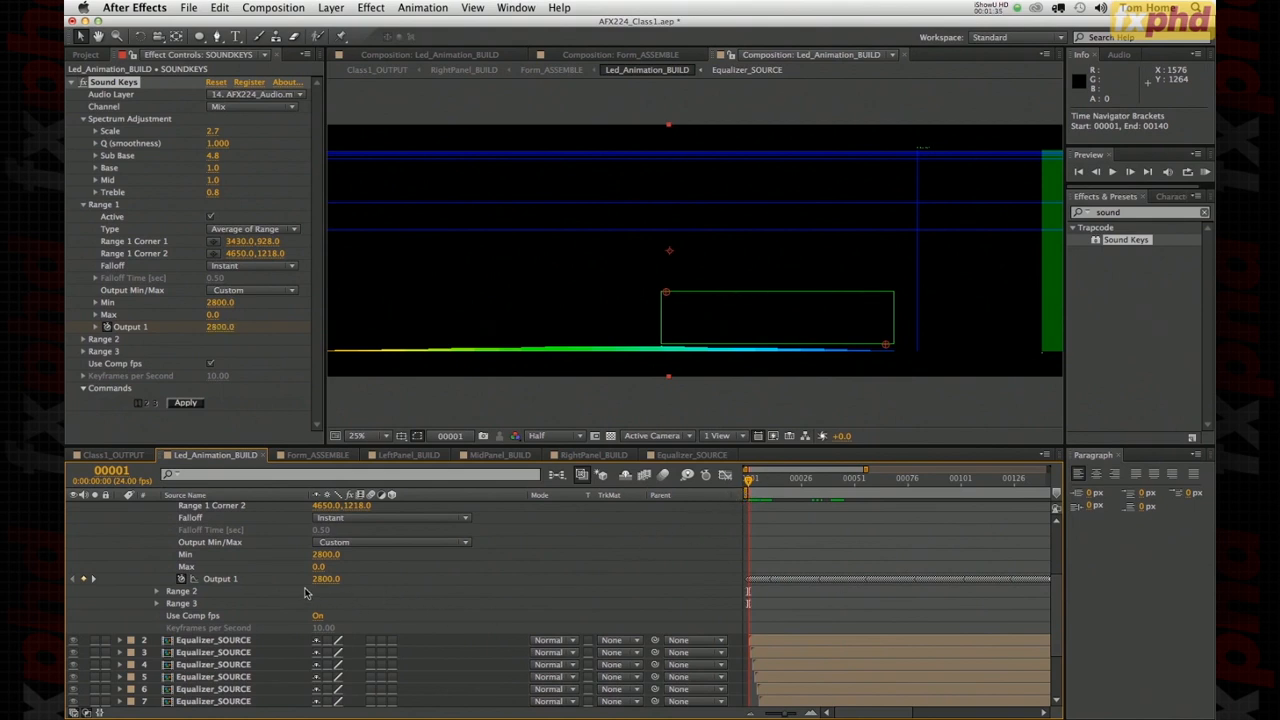
drag(749, 484, 768, 488)
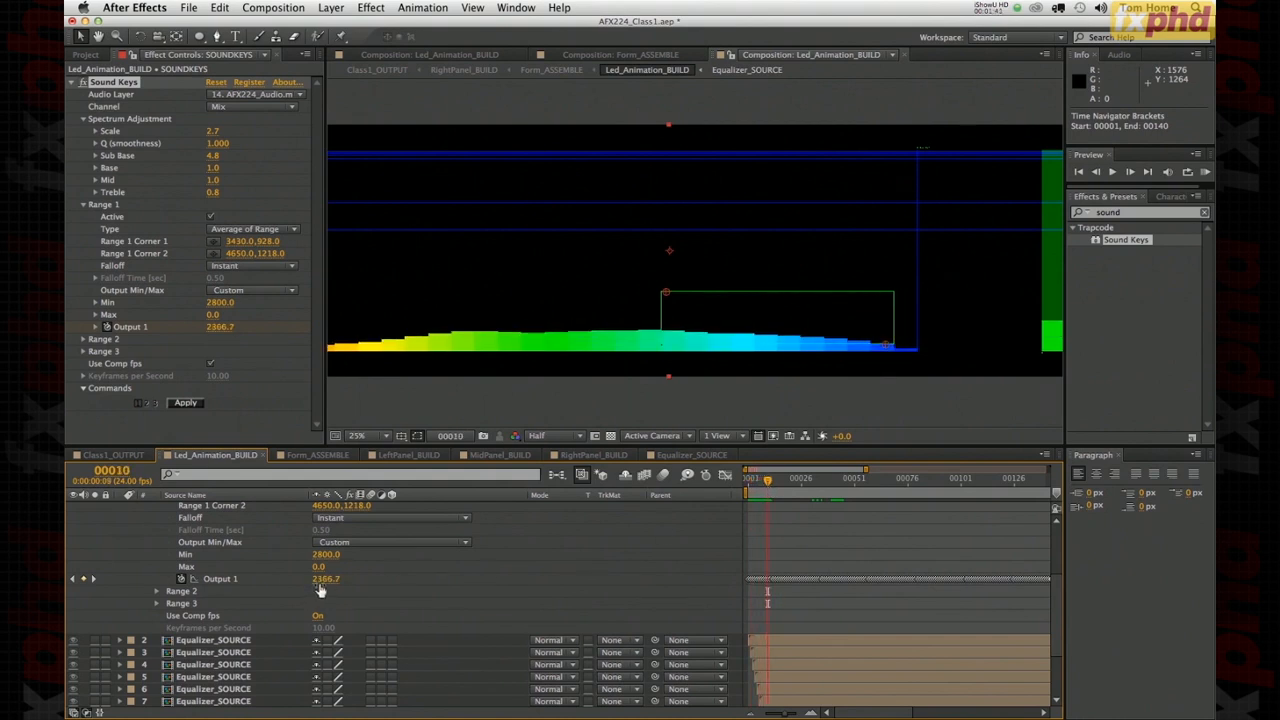
mouse_move(767, 482)
mouse_down()
mouse_move(804, 497)
mouse_move(748, 492)
mouse_up()
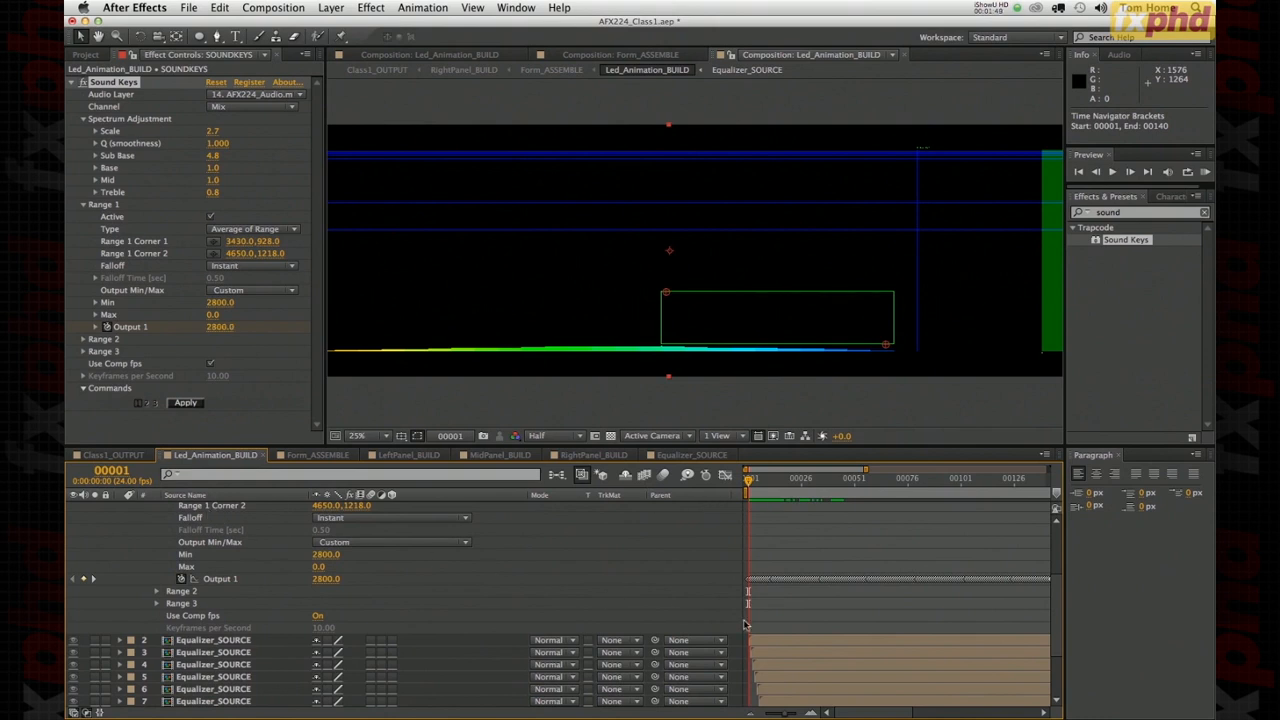
drag(782, 713, 763, 713)
drag(810, 483, 818, 486)
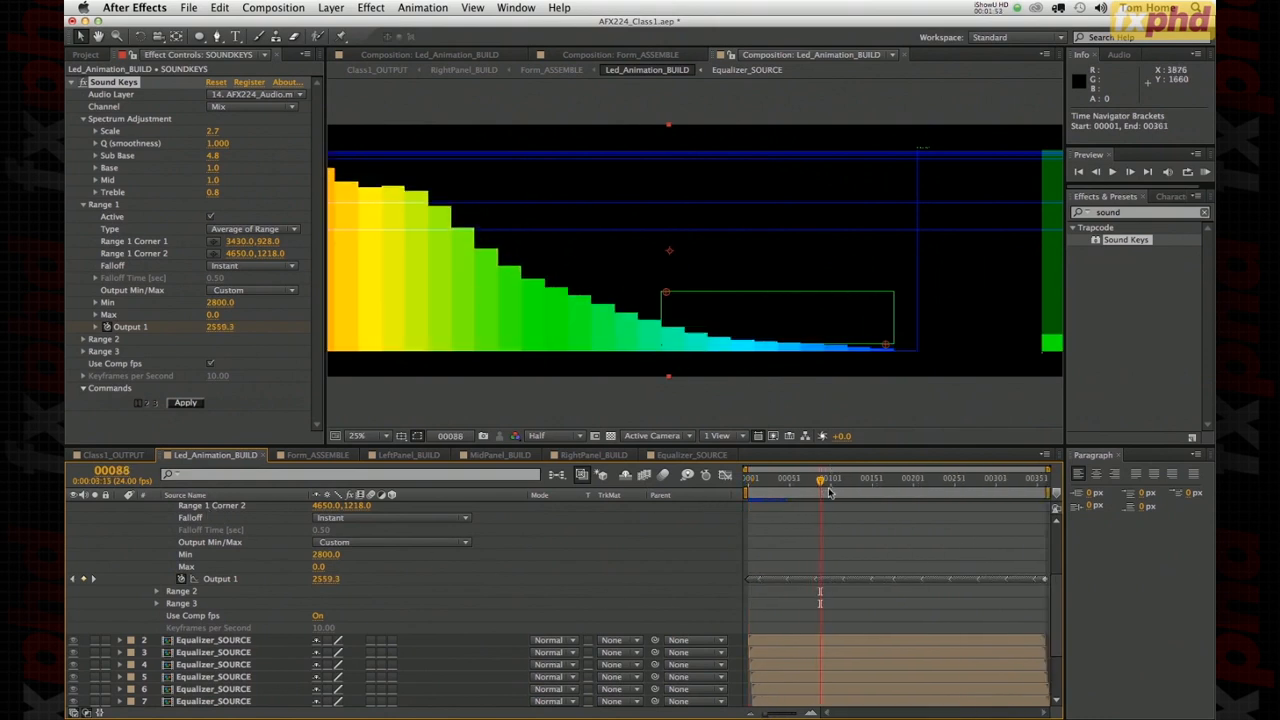
scroll(900, 620, down, 4)
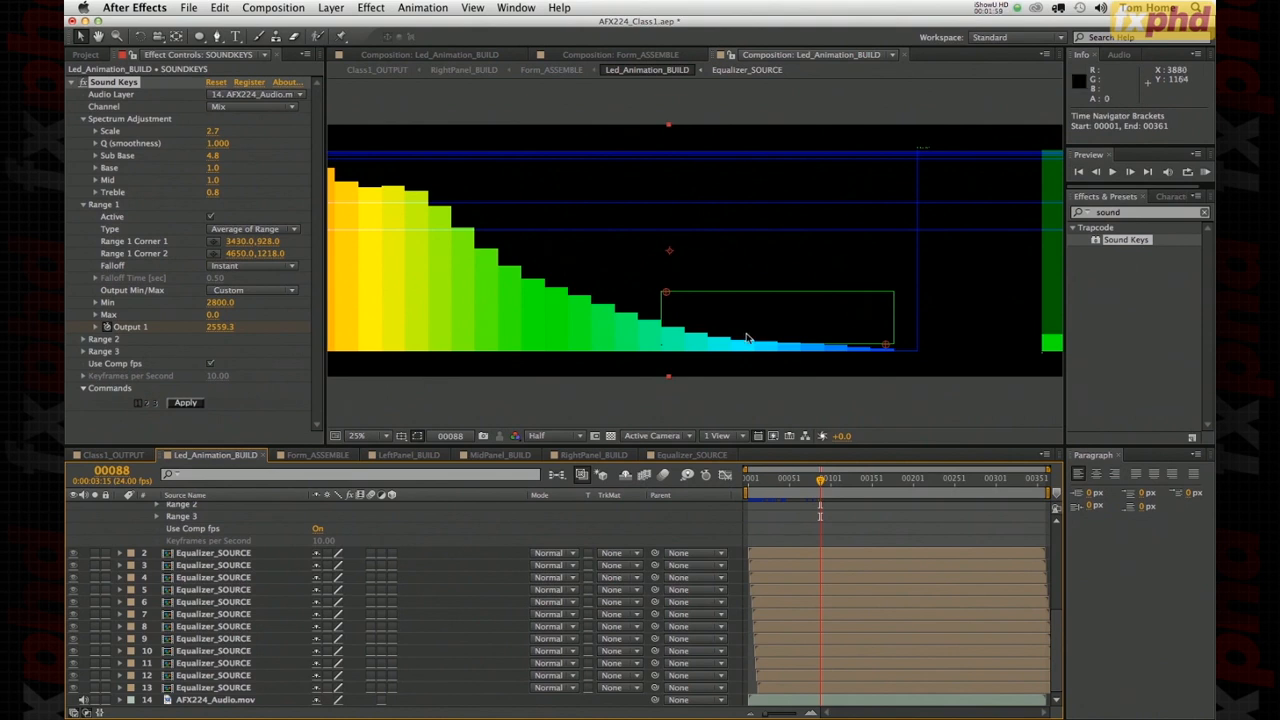
- Return to frame 1 and show only the keyframed Output 1 property of the SOUNDKEYS layer
click(748, 479)
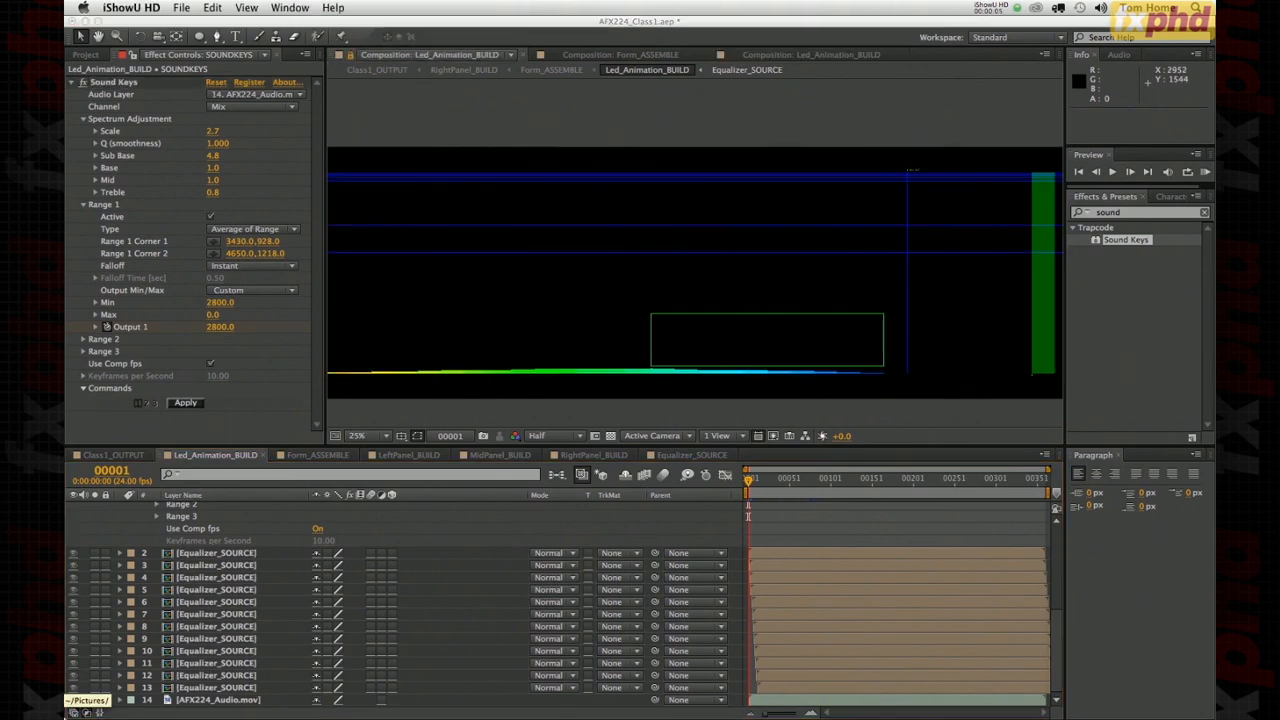
drag(1056, 627, 922, 502)
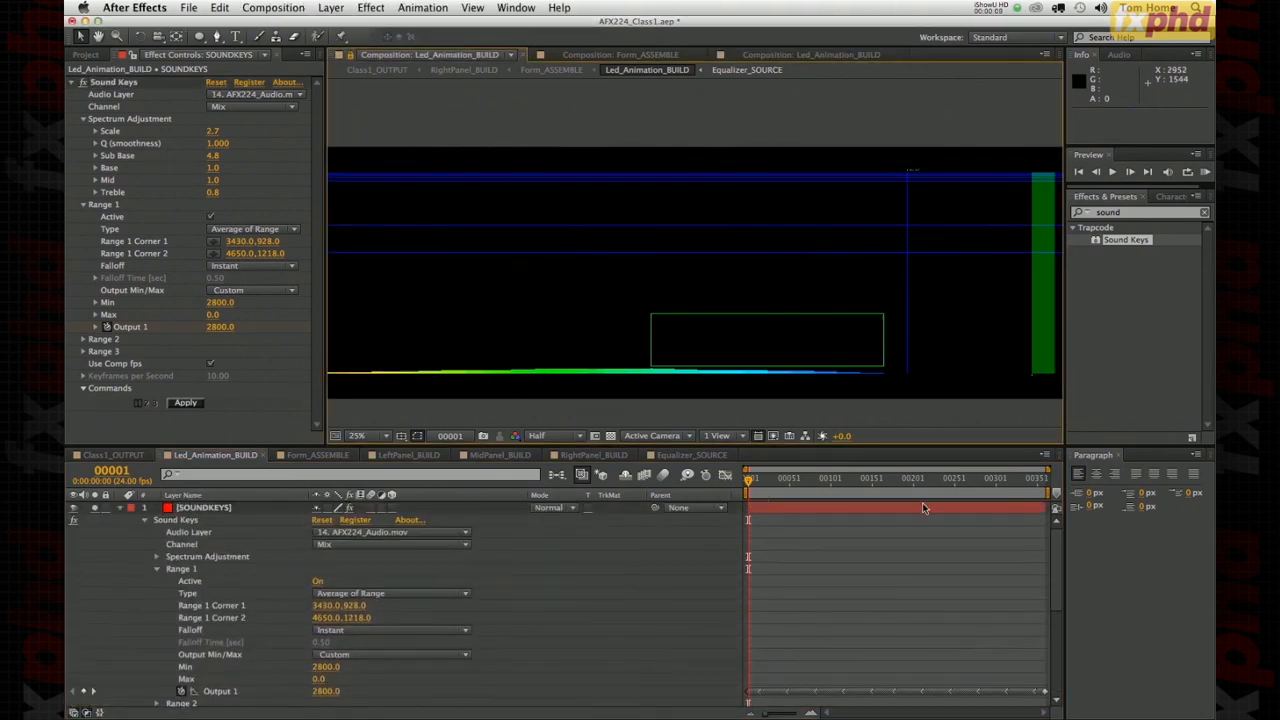
click(208, 508)
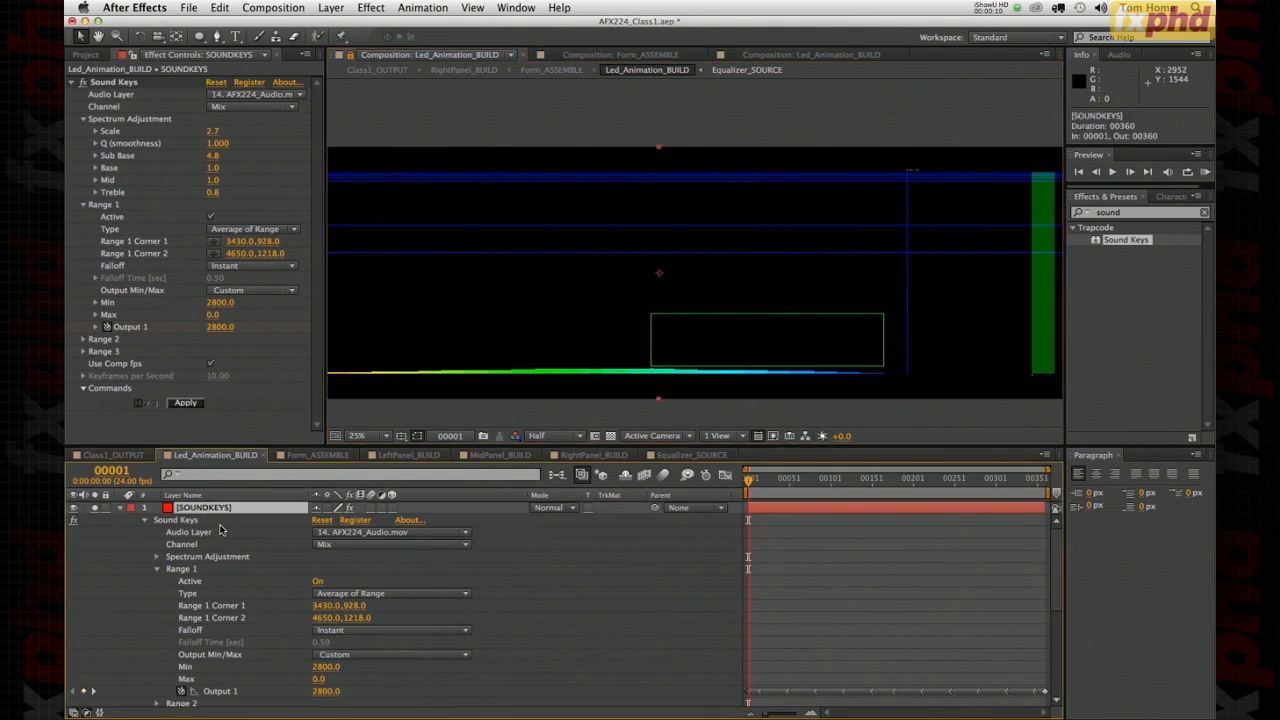
key(u)
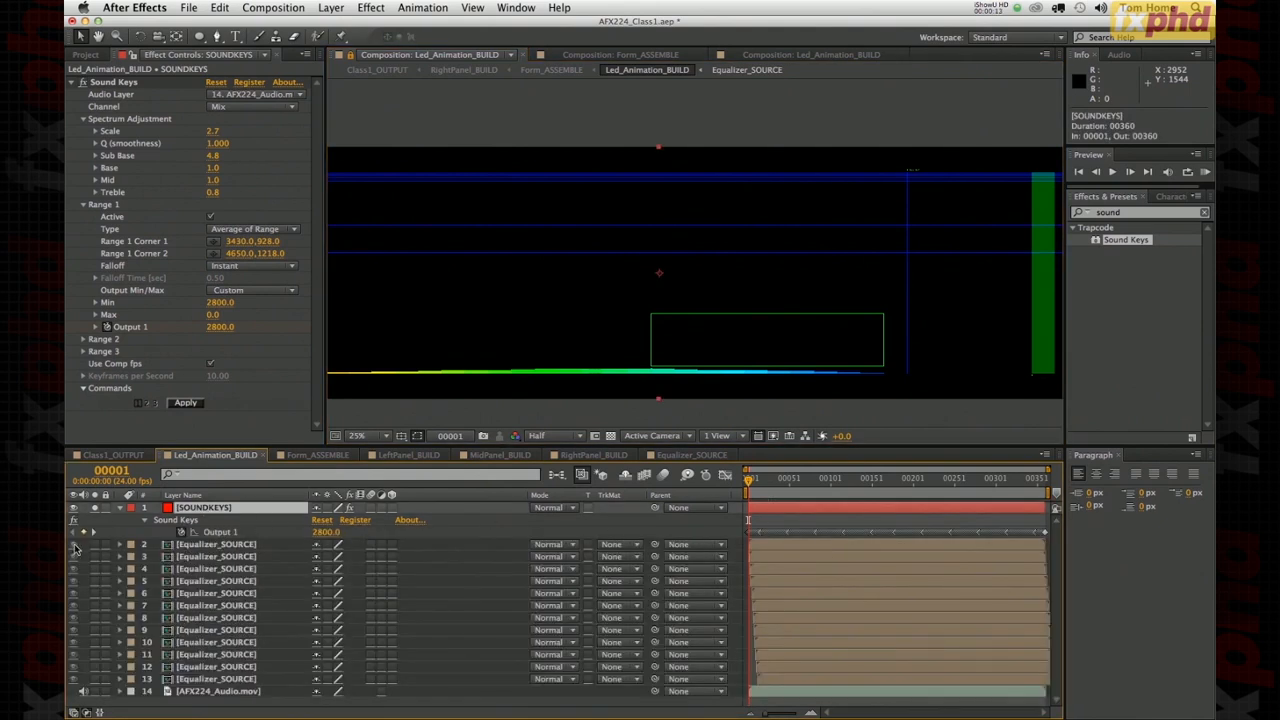
- Solo the Equalizer_SOURCE layer 2 and link its Y Position to the SOUNDKEYS layer's Sound Keys Output 1 with an expression
click(205, 545)
scroll(680, 306, right, 10)
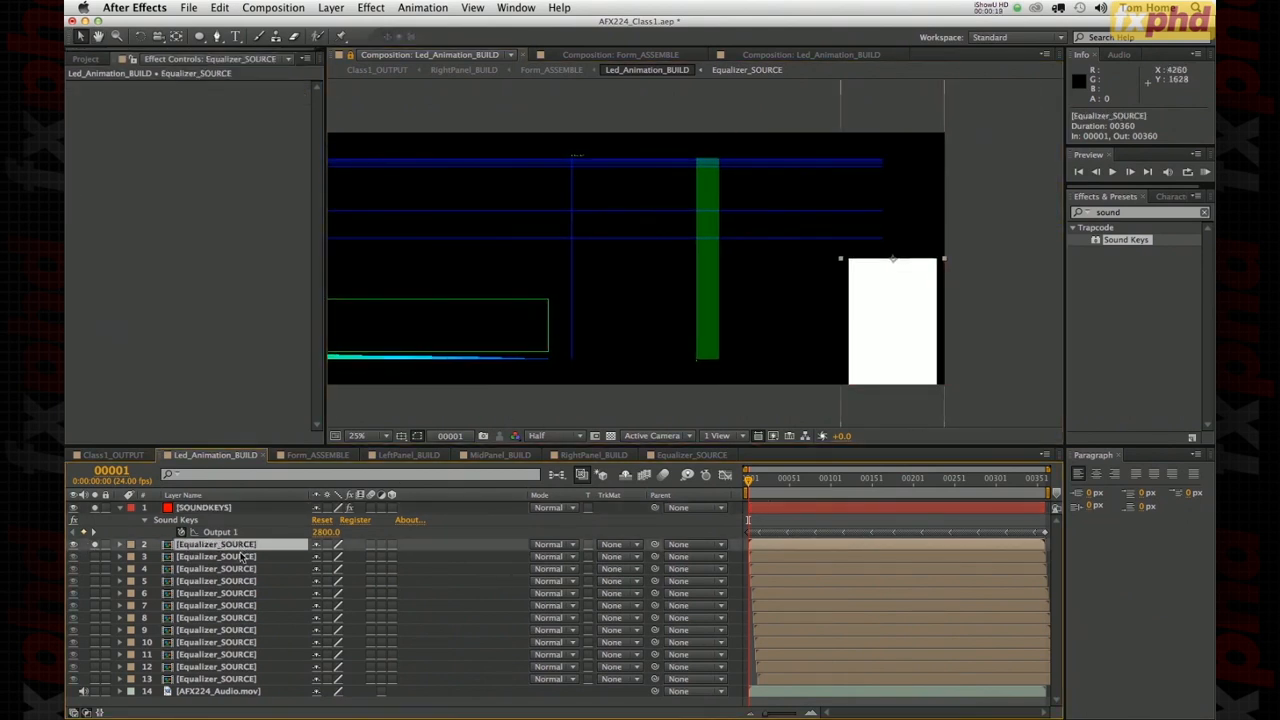
key(p)
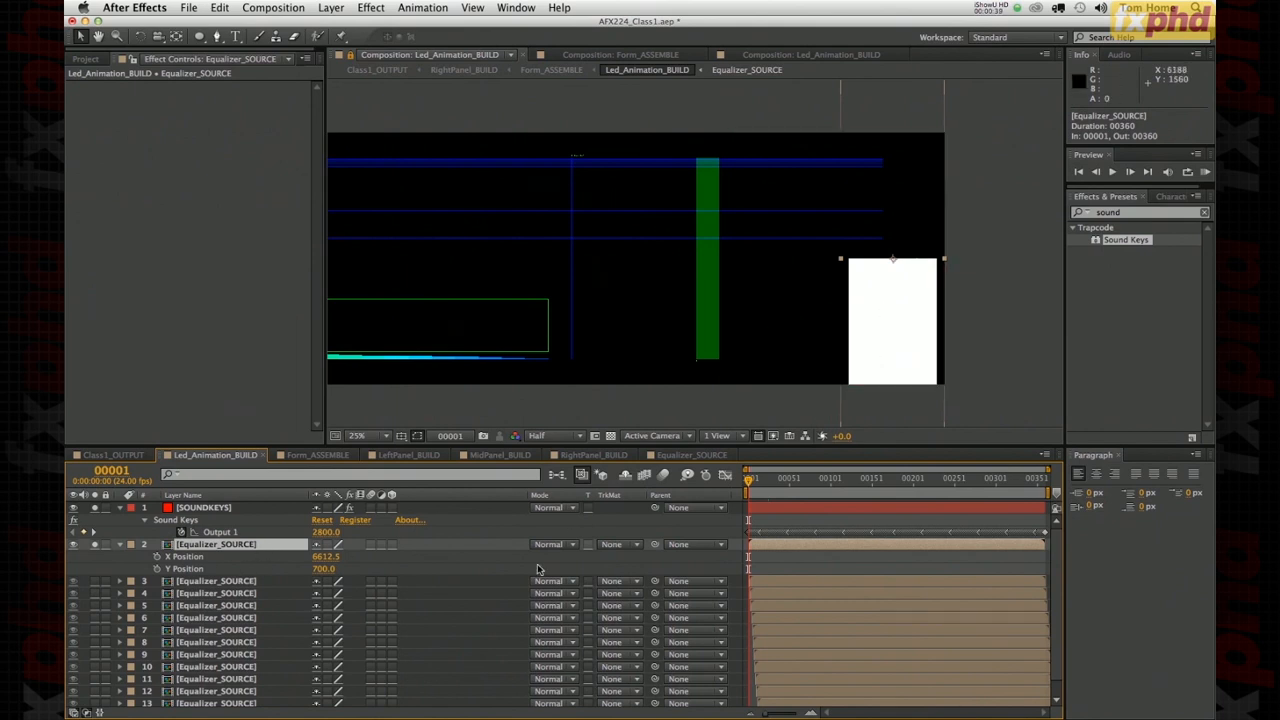
alt+click(157, 569)
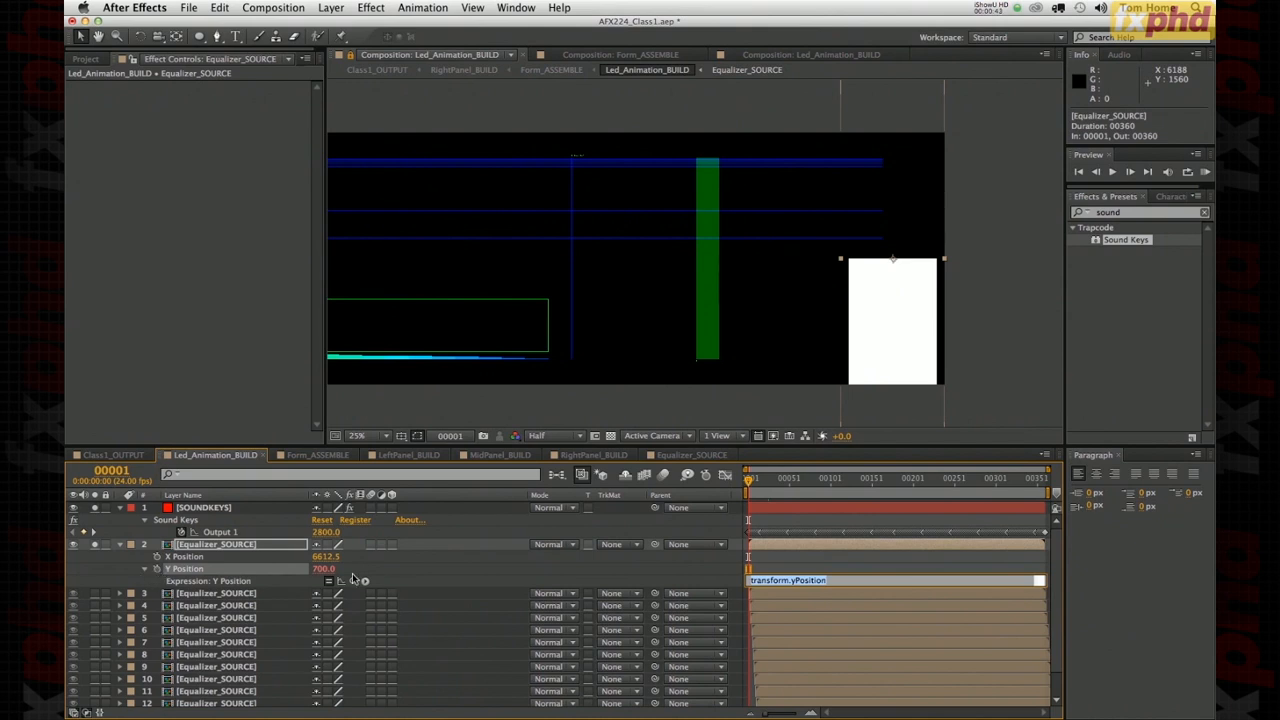
drag(352, 581, 236, 533)
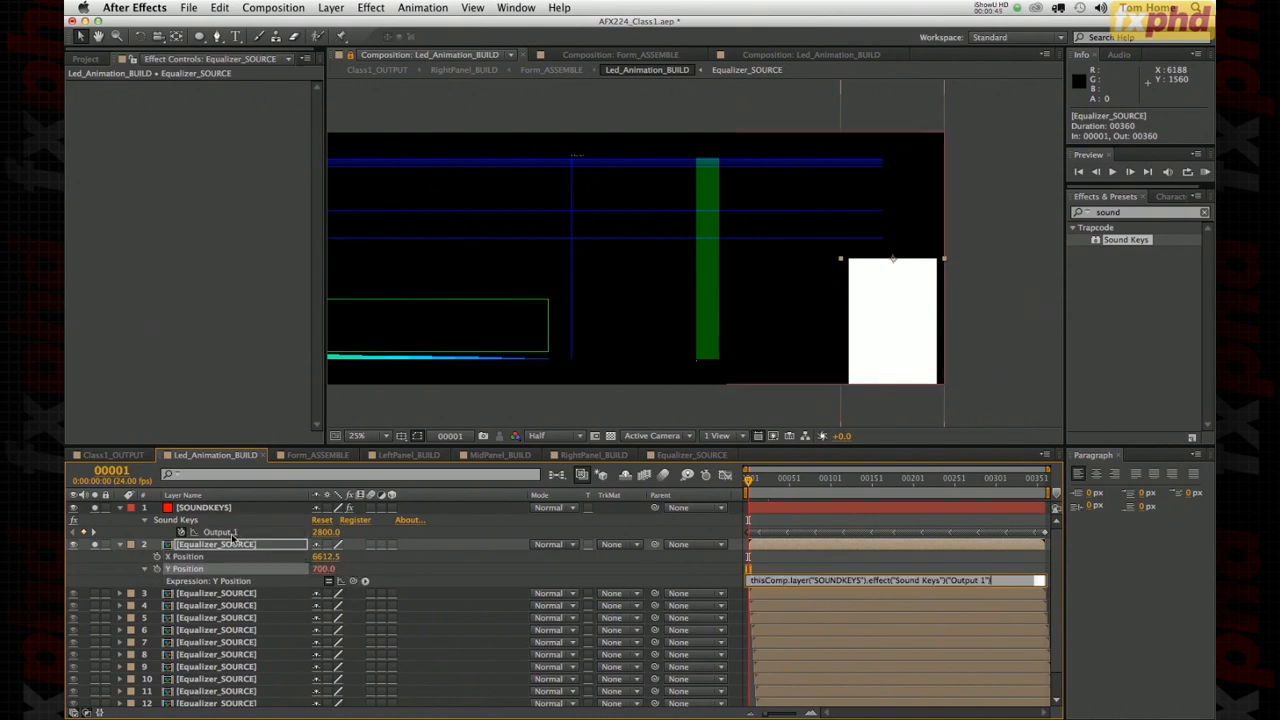
click(450, 571)
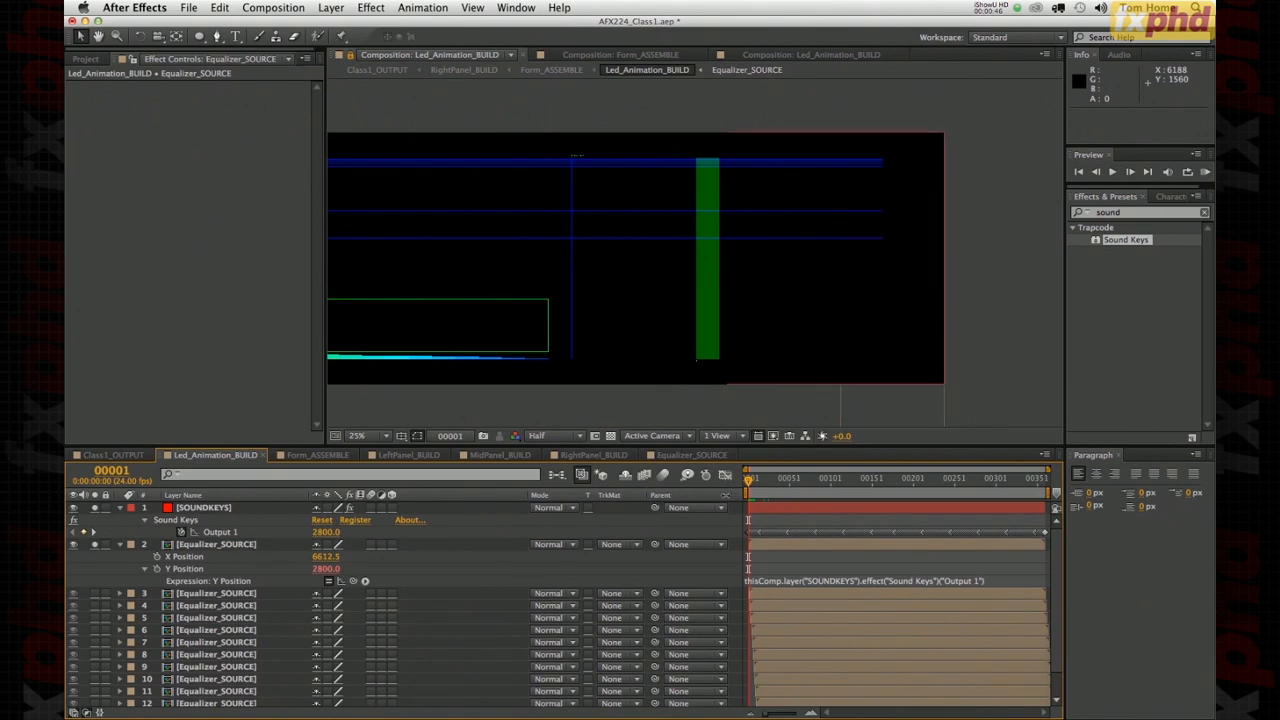
- Preview the composition to check how the linked equalizer bar at the far right moves with the audio
key(space)
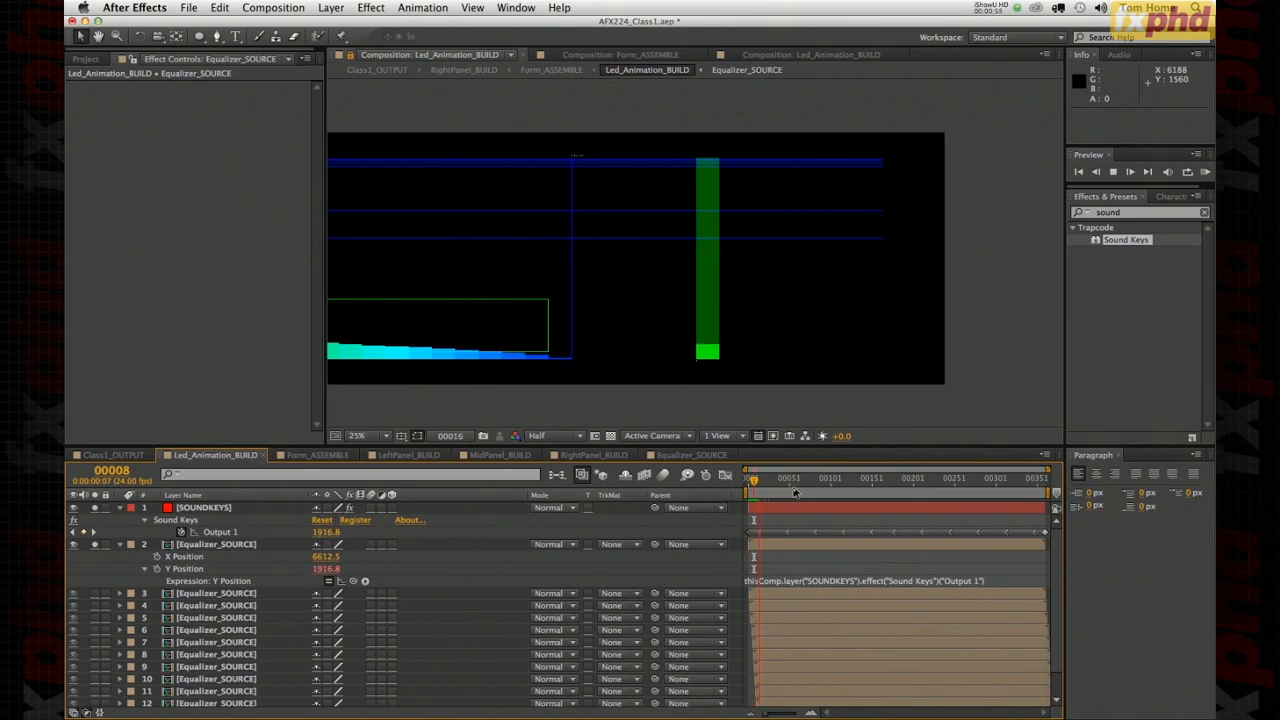
scroll(810, 400, down, 1)
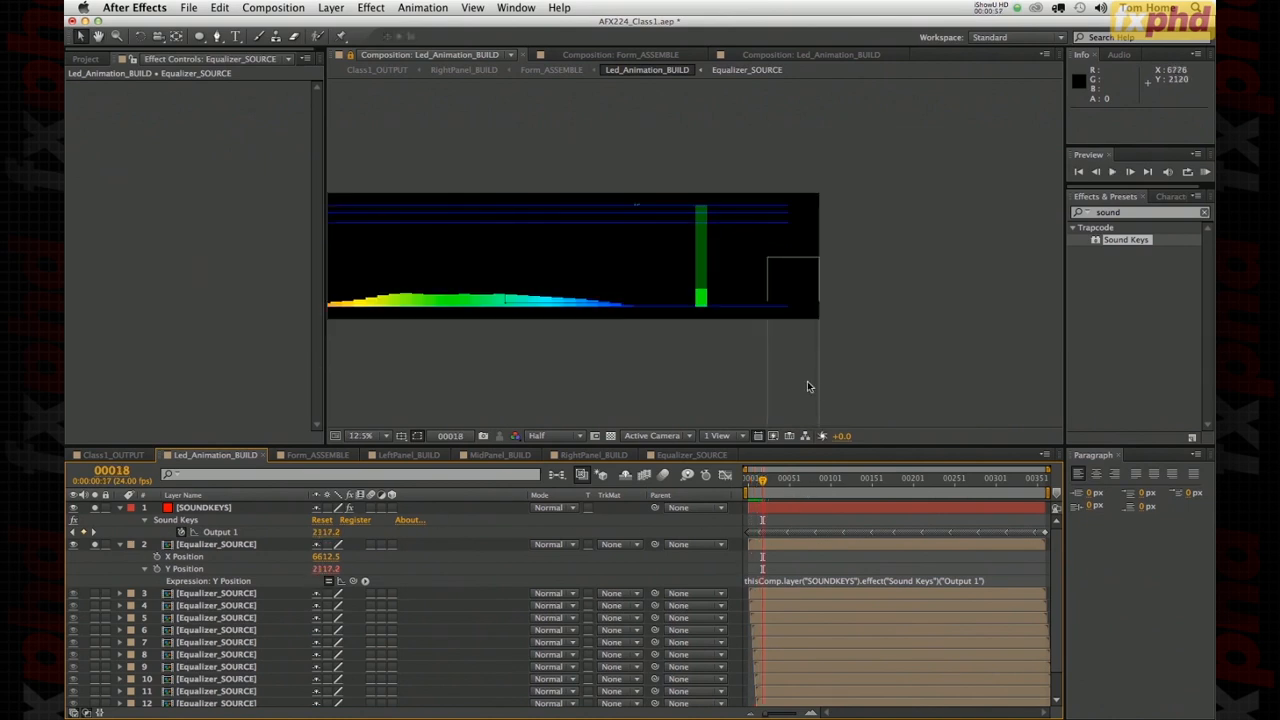
key(space)
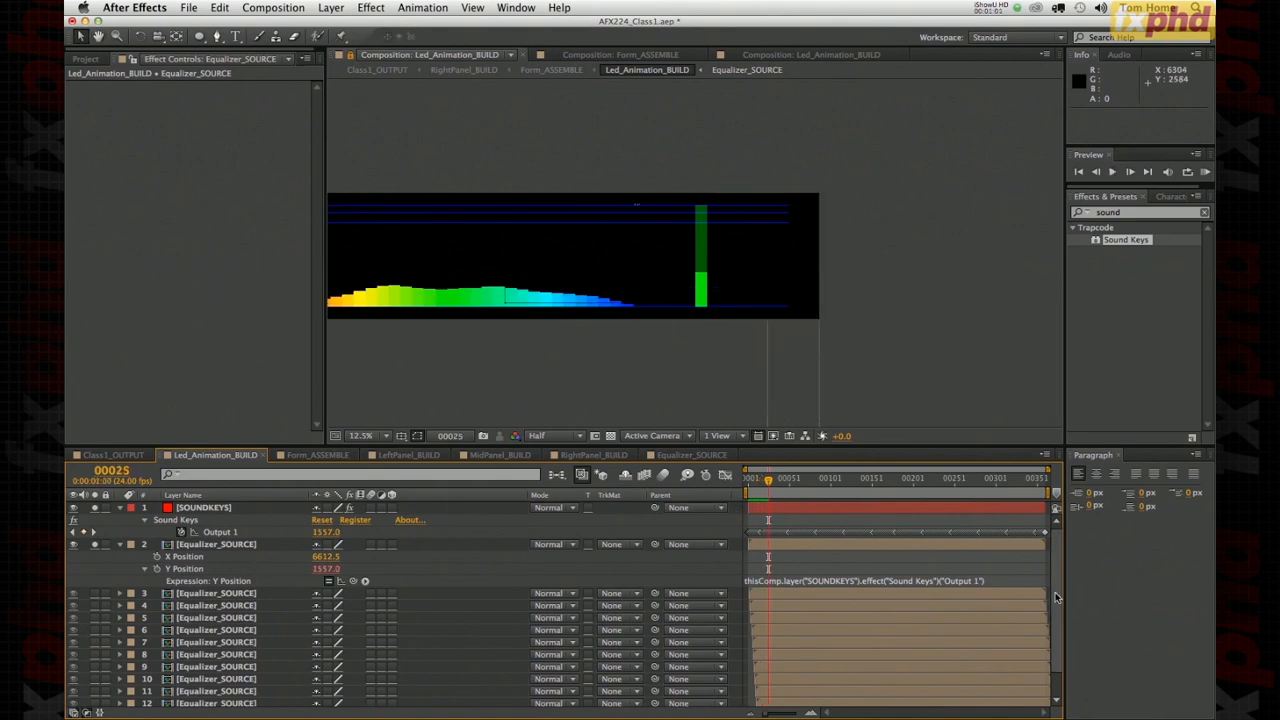
- Set the Anchor Point Y value of all twelve Equalizer_SOURCE layers to 2100
drag(1058, 596, 1053, 676)
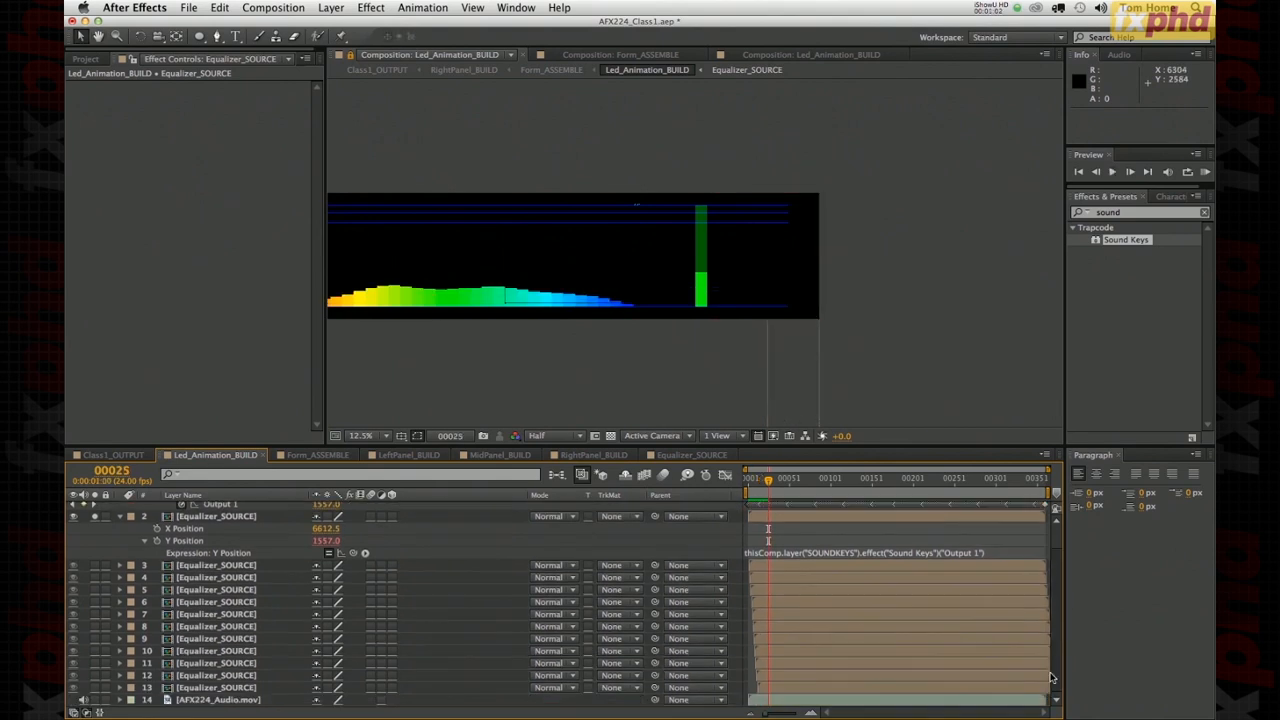
click(198, 517)
shift+click(186, 688)
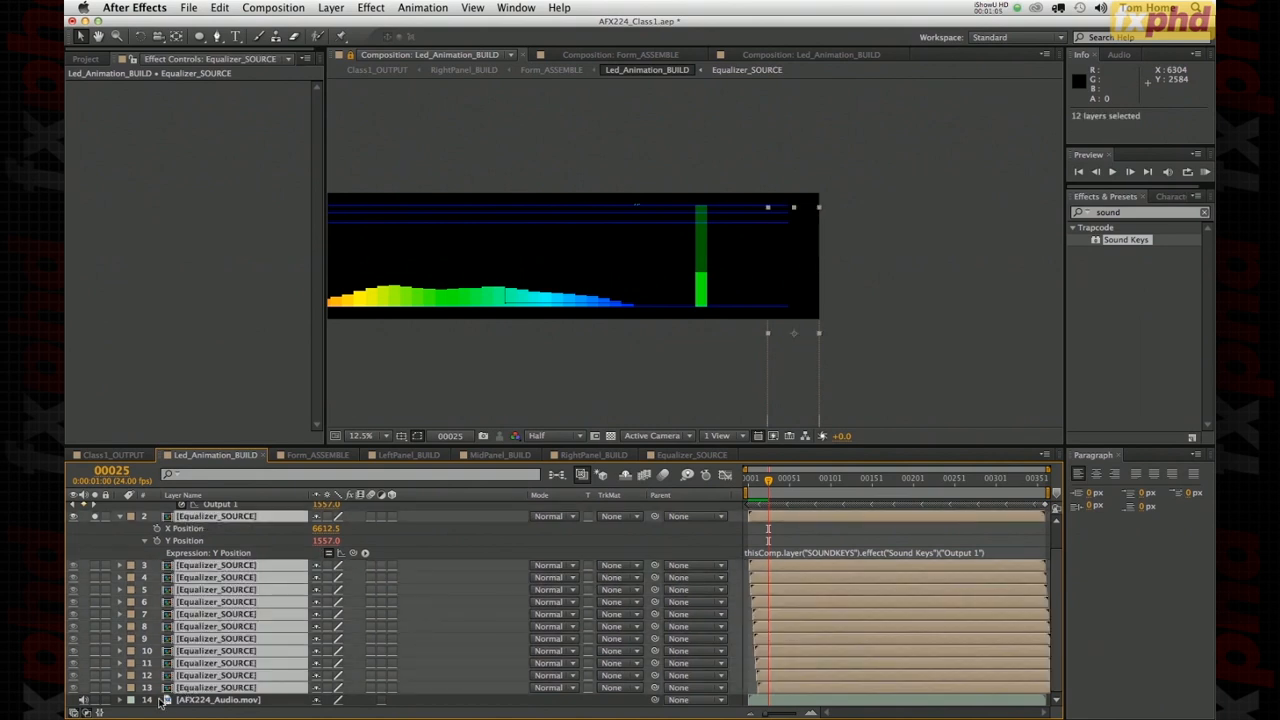
key(a)
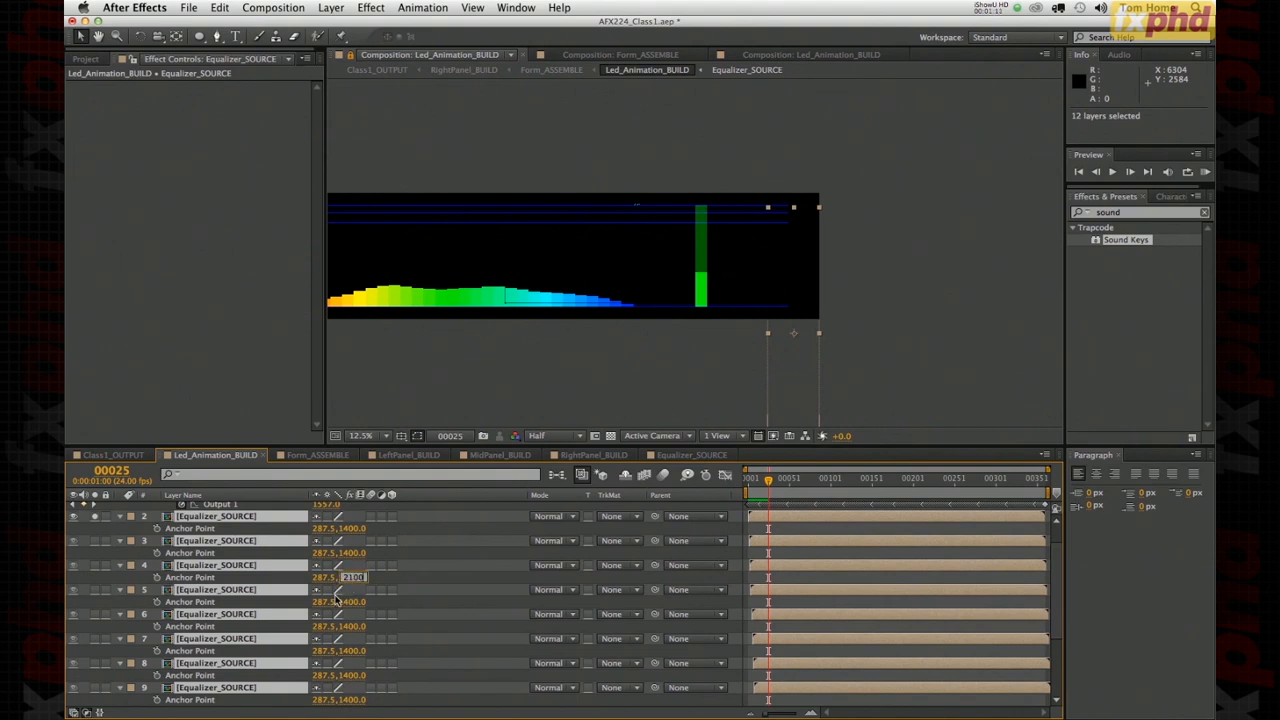
key(Return)
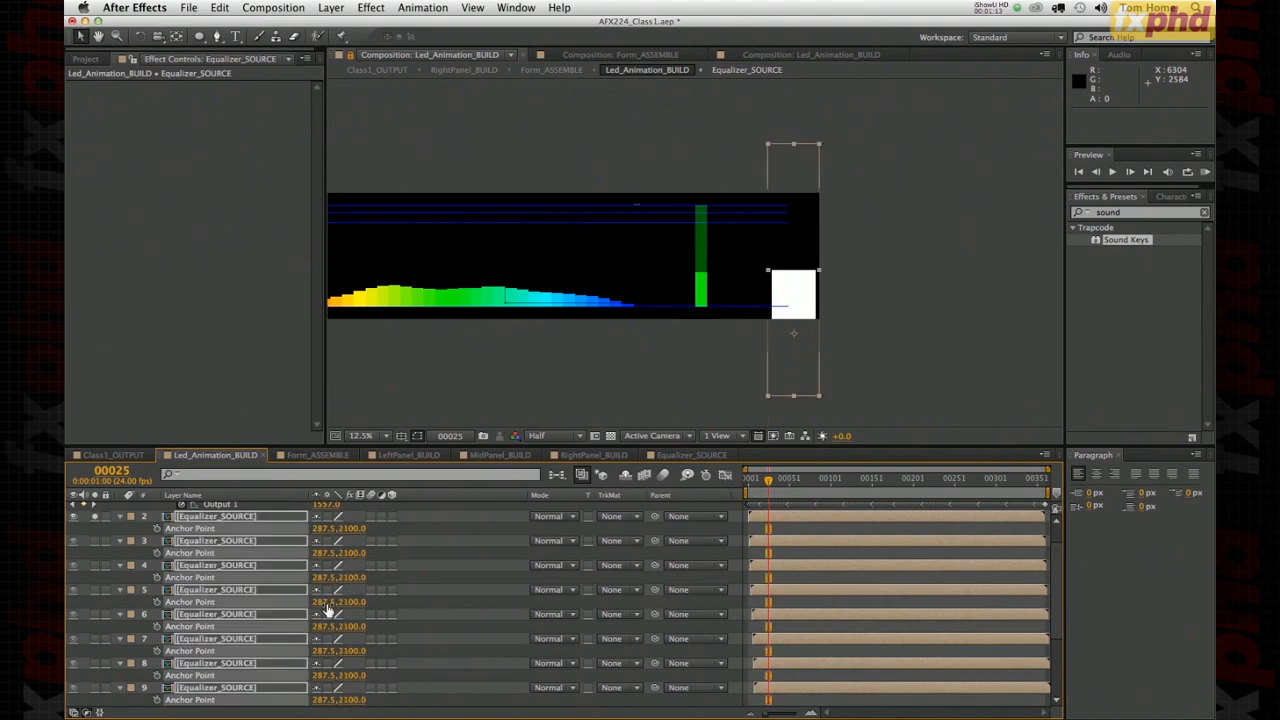
key(a)
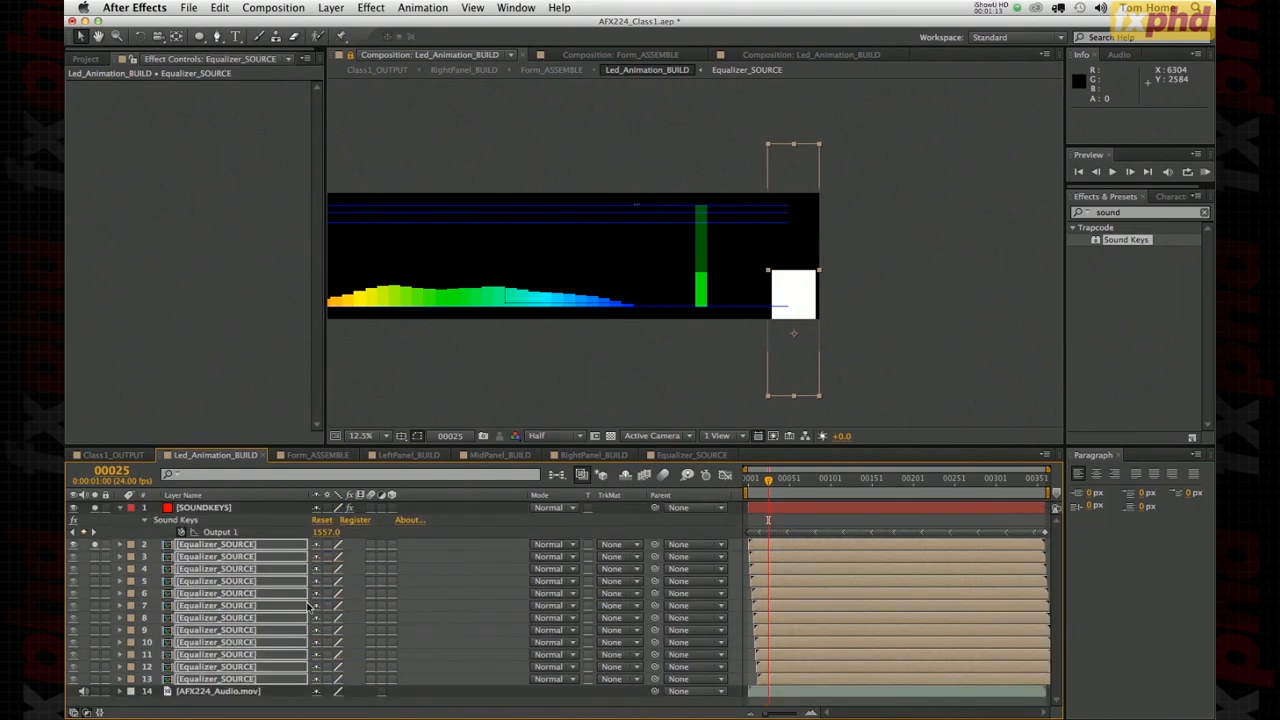
click(255, 703)
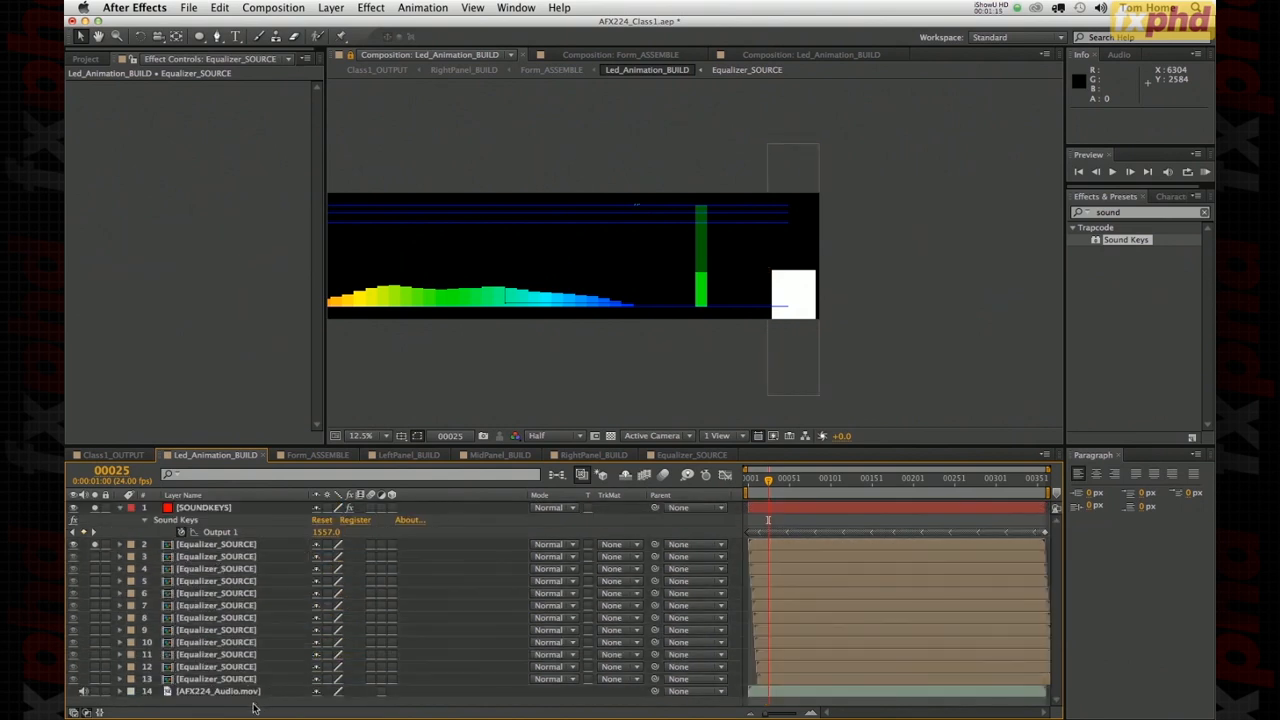
- Play the animation from frame 1 to check the bar's travel with the new anchor point
click(748, 480)
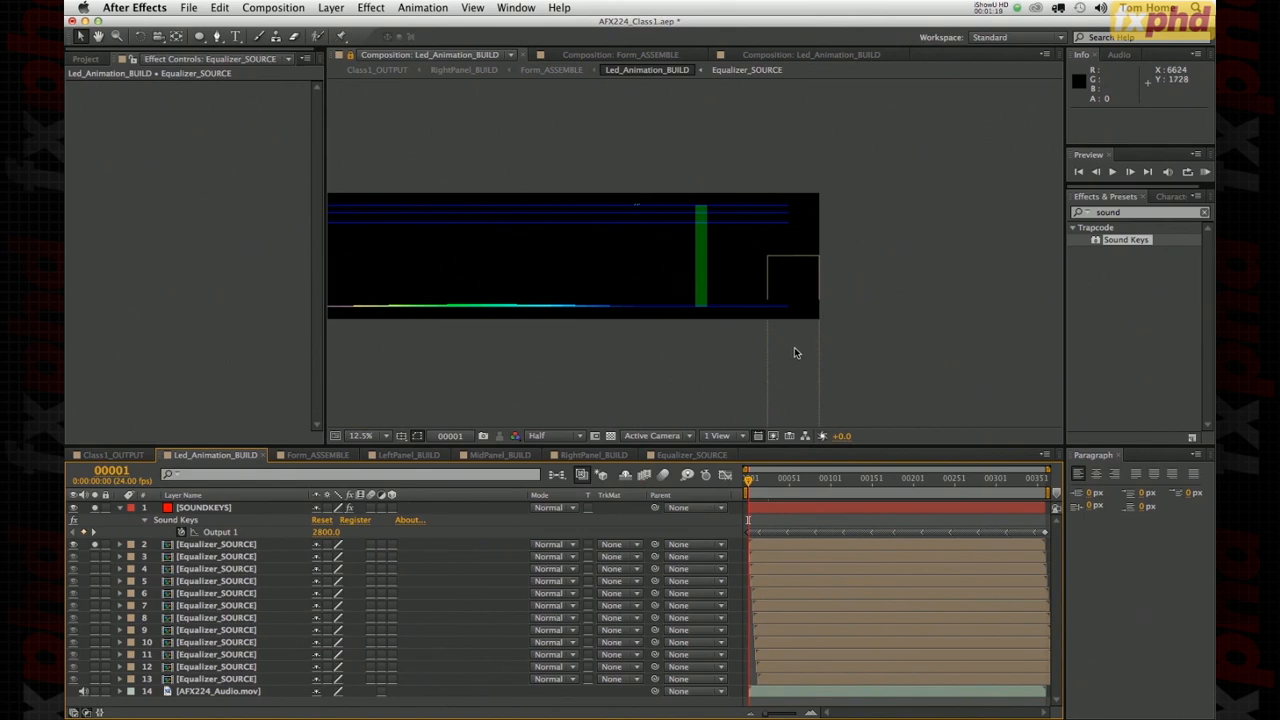
key(space)
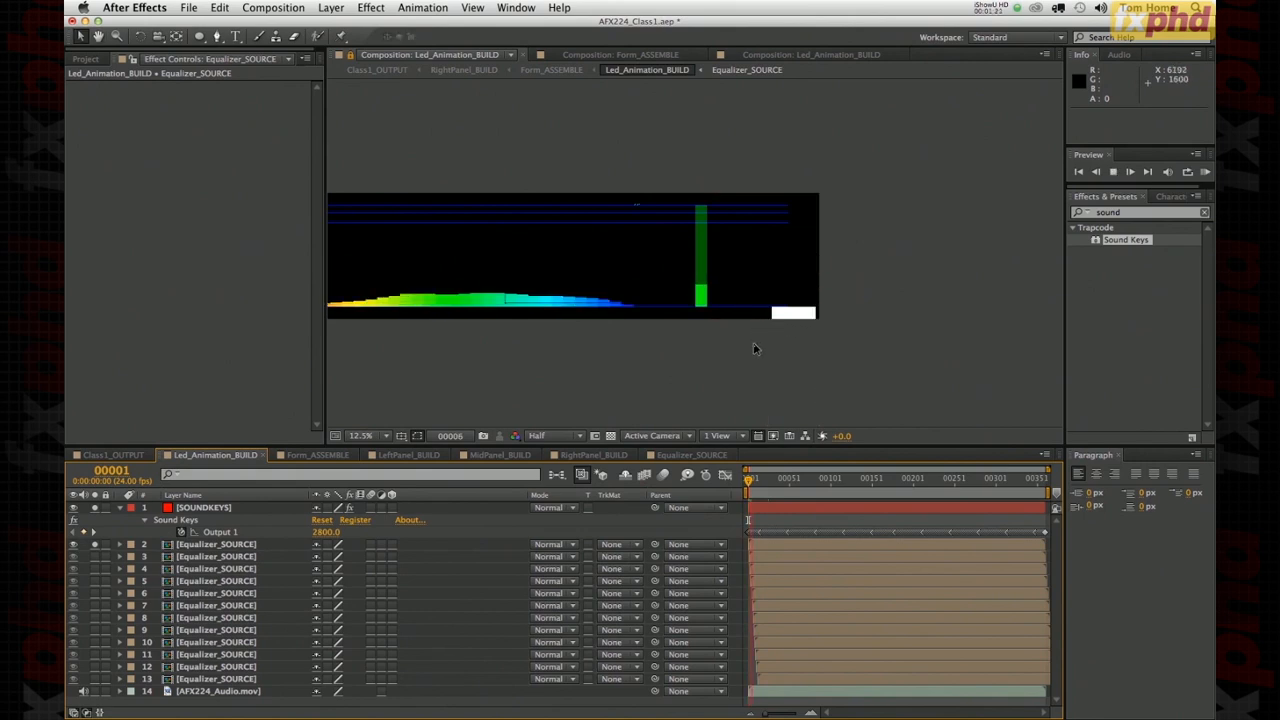
key(space)
click(750, 480)
key(space)
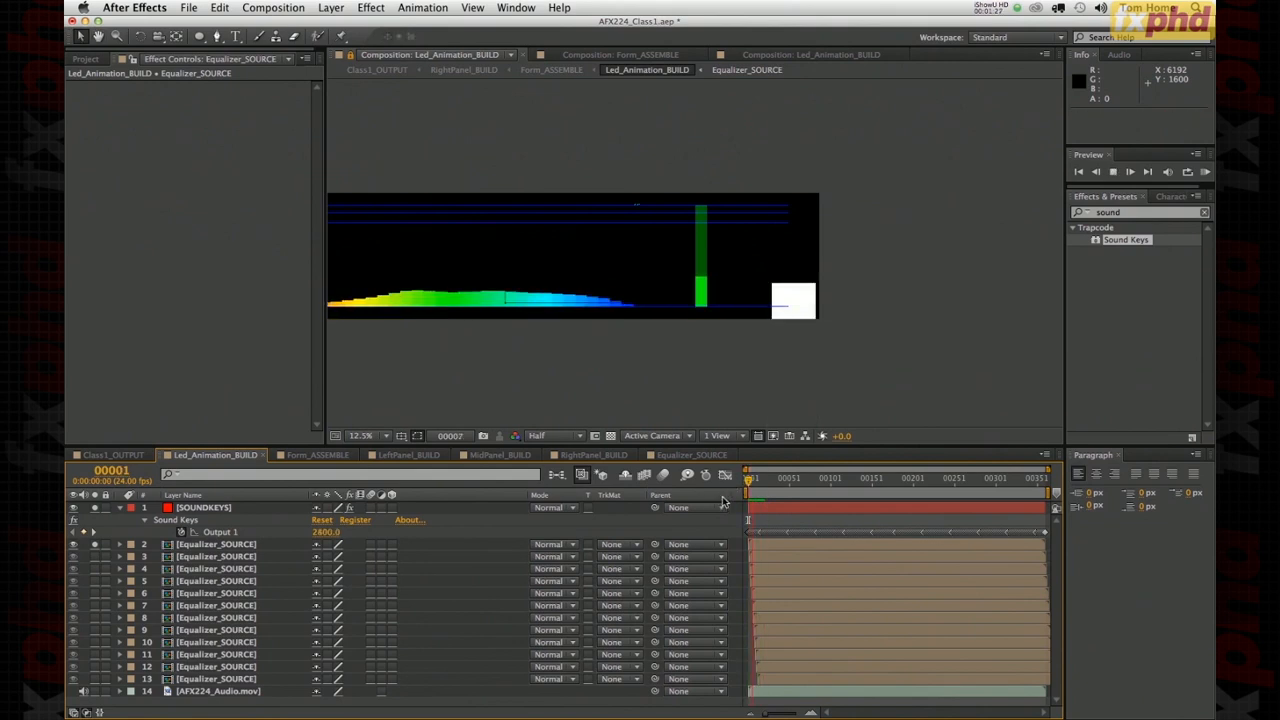
- Link the Y Position of Equalizer_SOURCE layer 3 to Sound Keys Output 1 with an expression, and solo that layer too
click(214, 546)
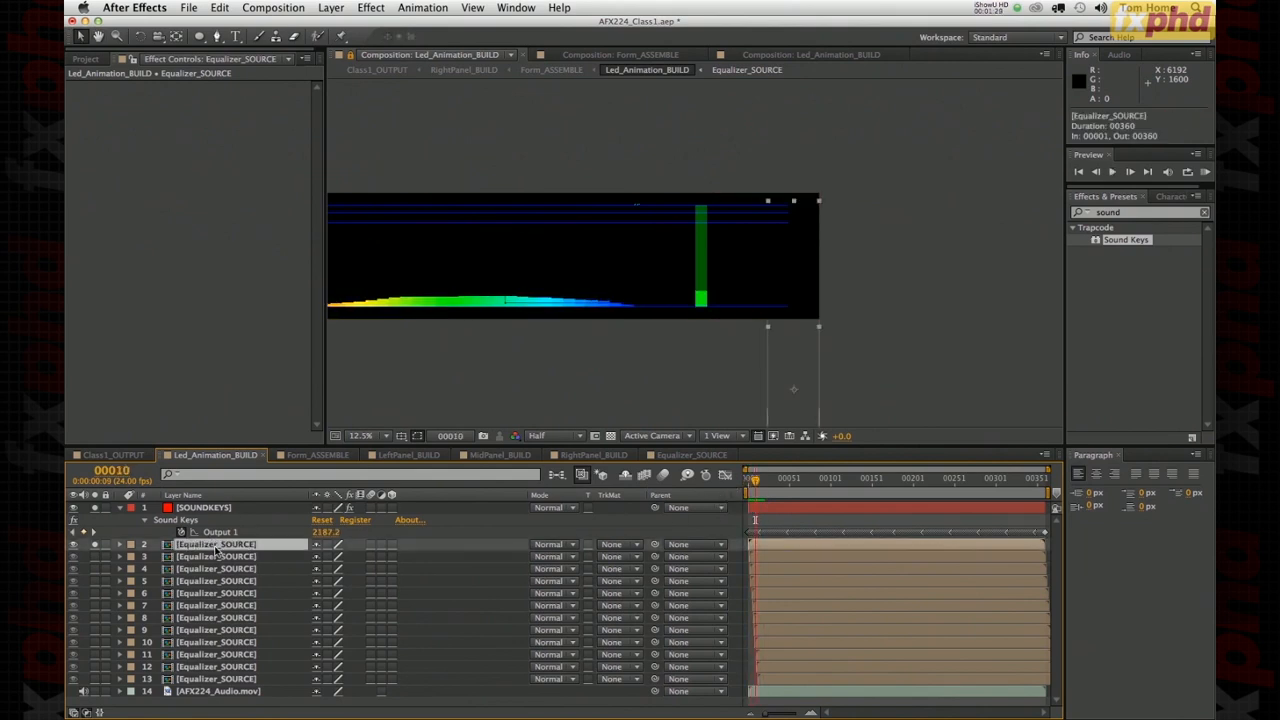
click(174, 558)
key(p)
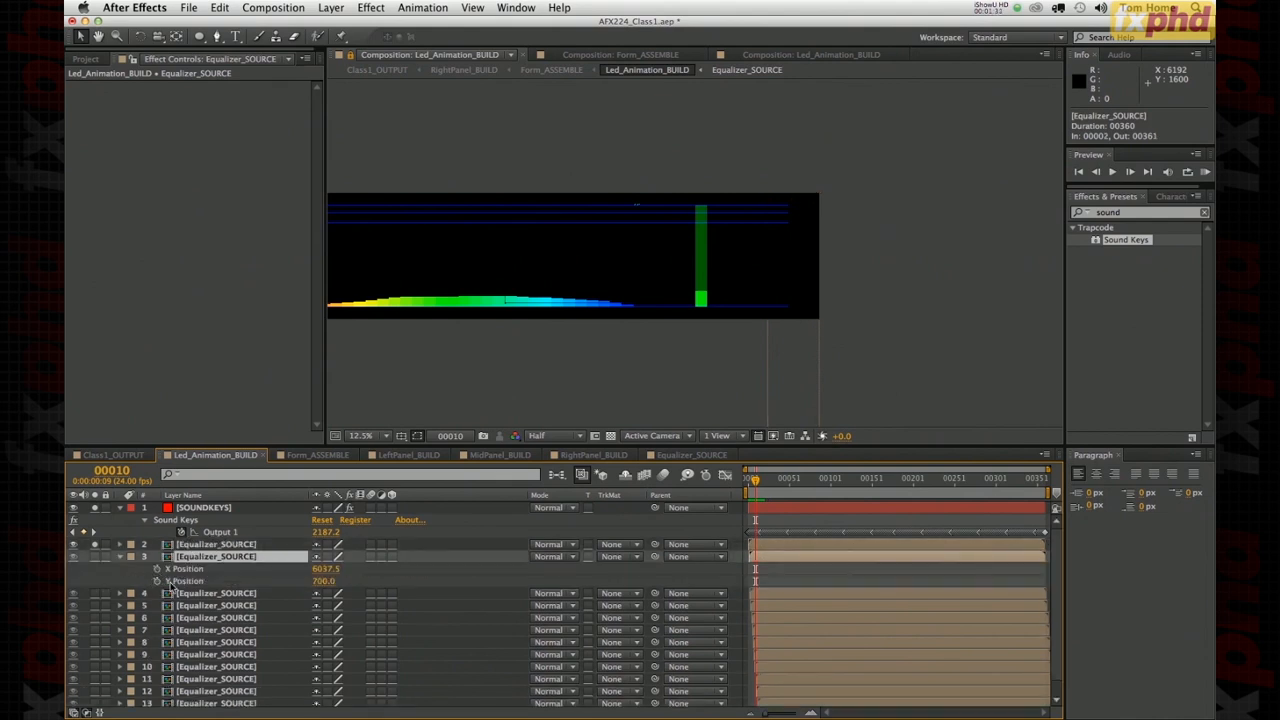
alt+click(156, 581)
drag(340, 592, 215, 532)
click(113, 560)
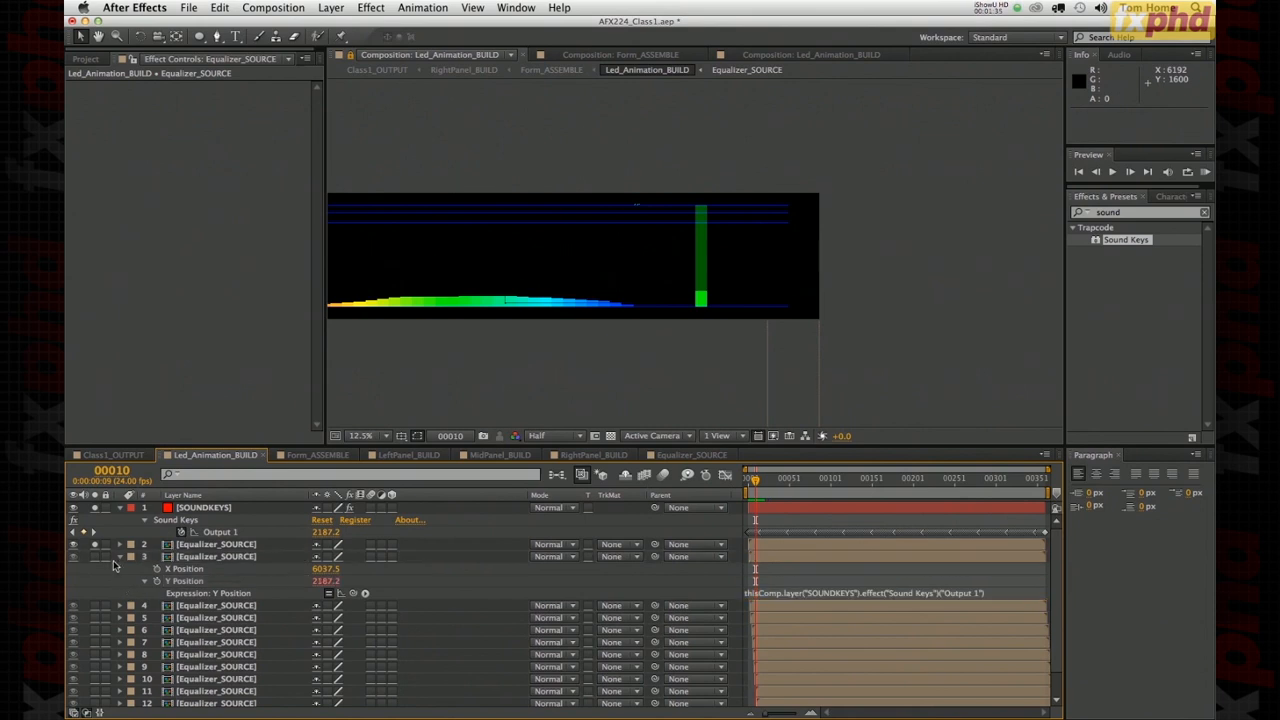
click(117, 557)
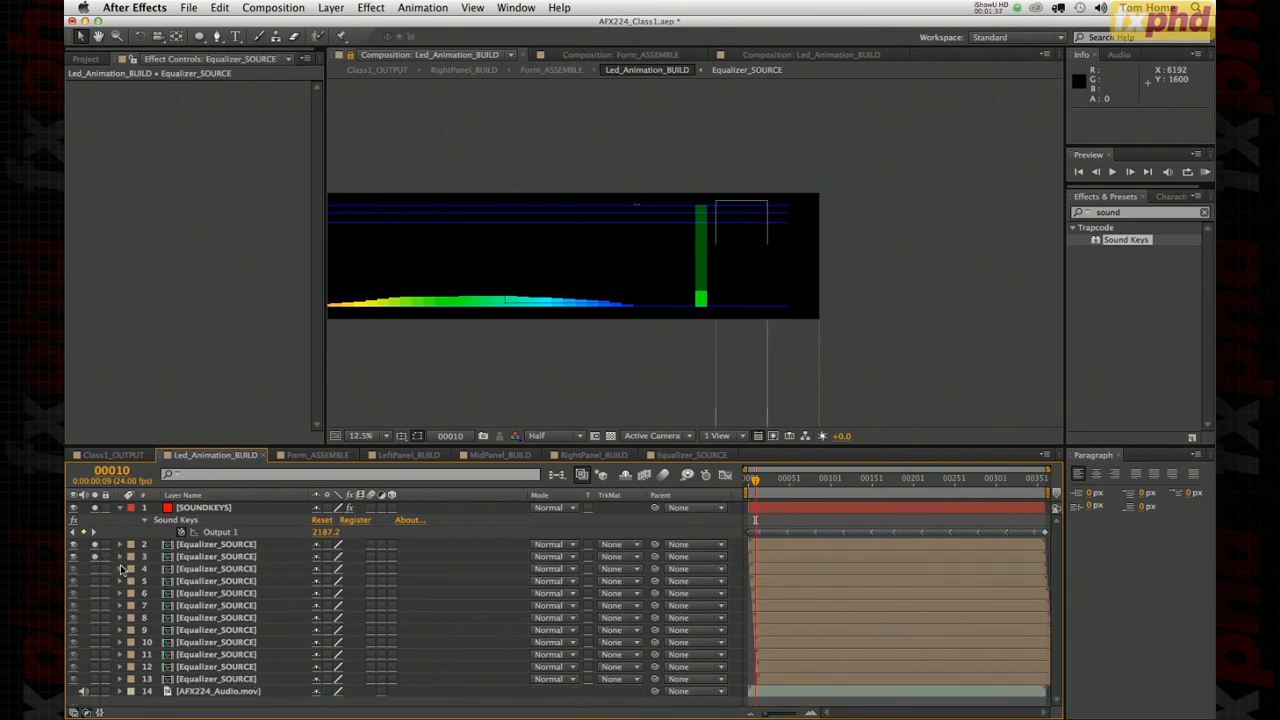
- Preview from frame 1 to compare the motion of the two linked equalizer bars, and return to the start
click(746, 478)
key(space)
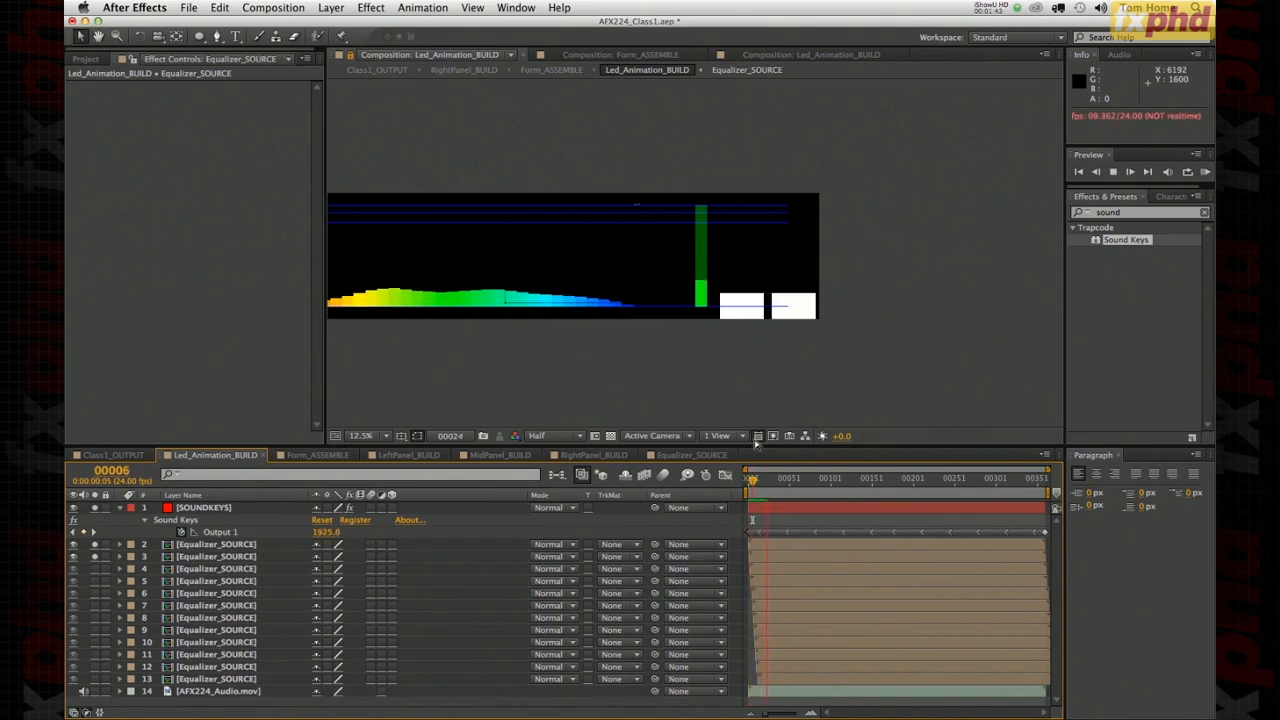
click(752, 478)
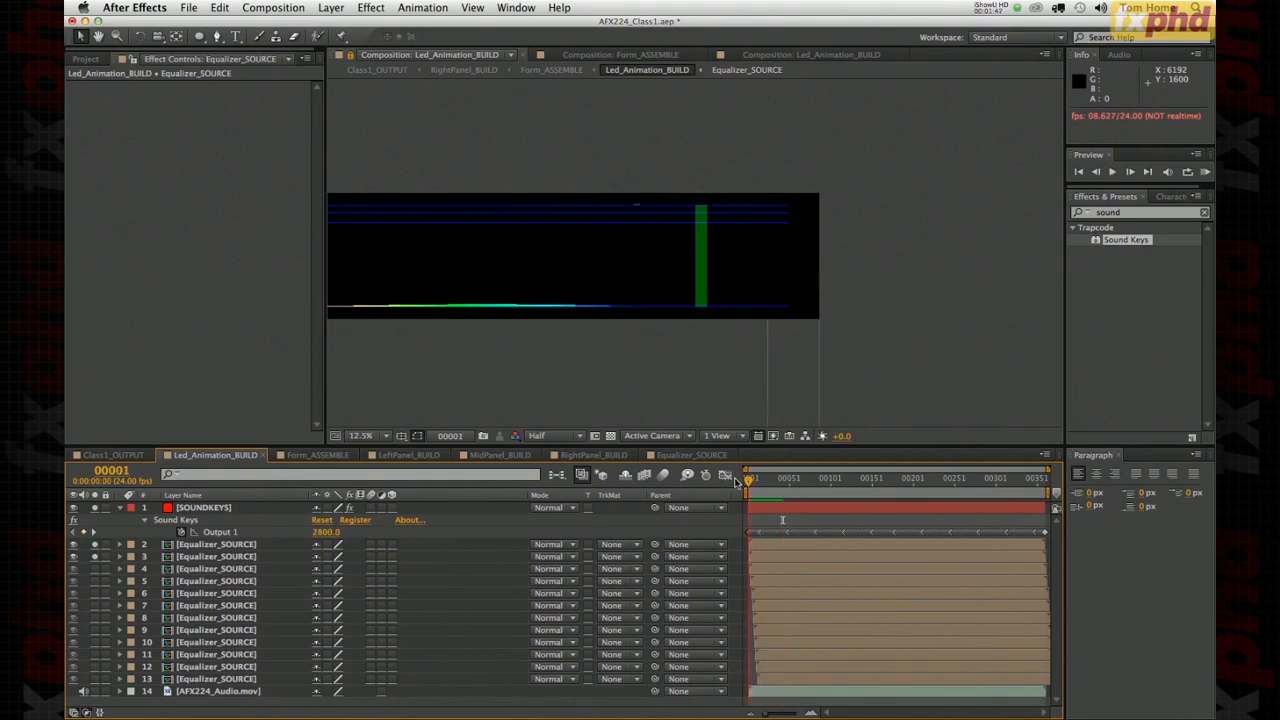
click(200, 557)
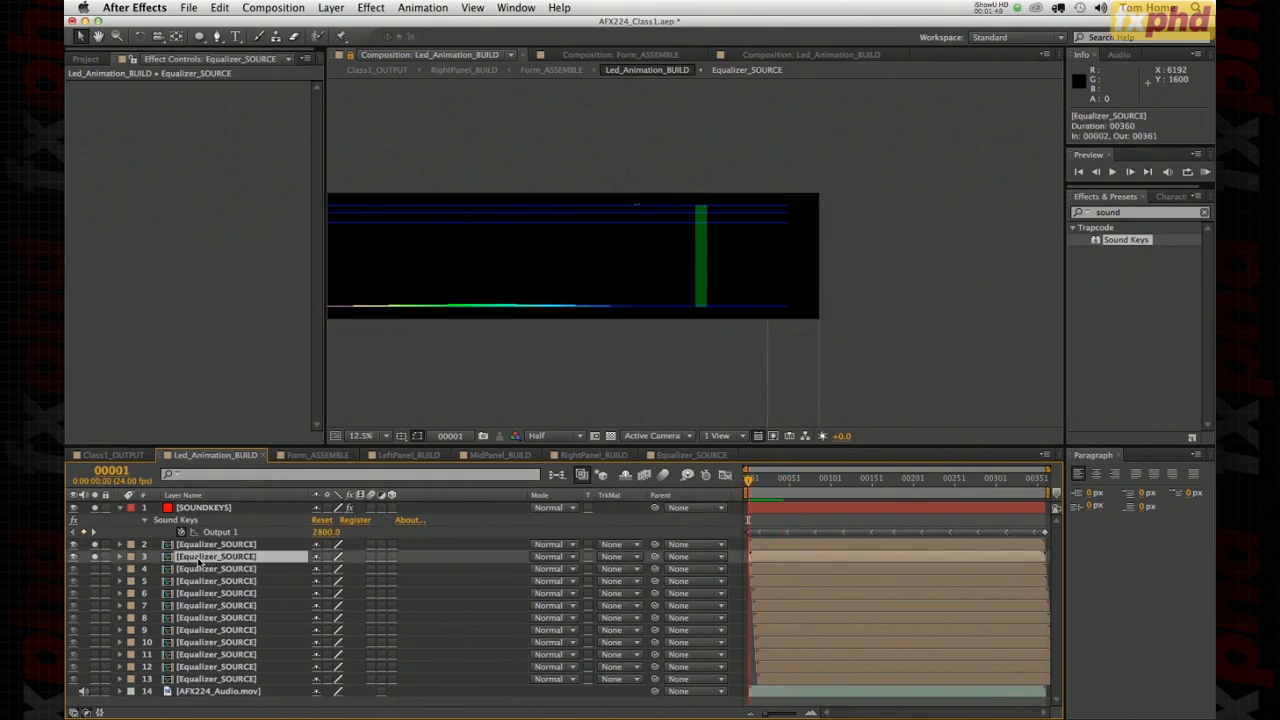
key(p)
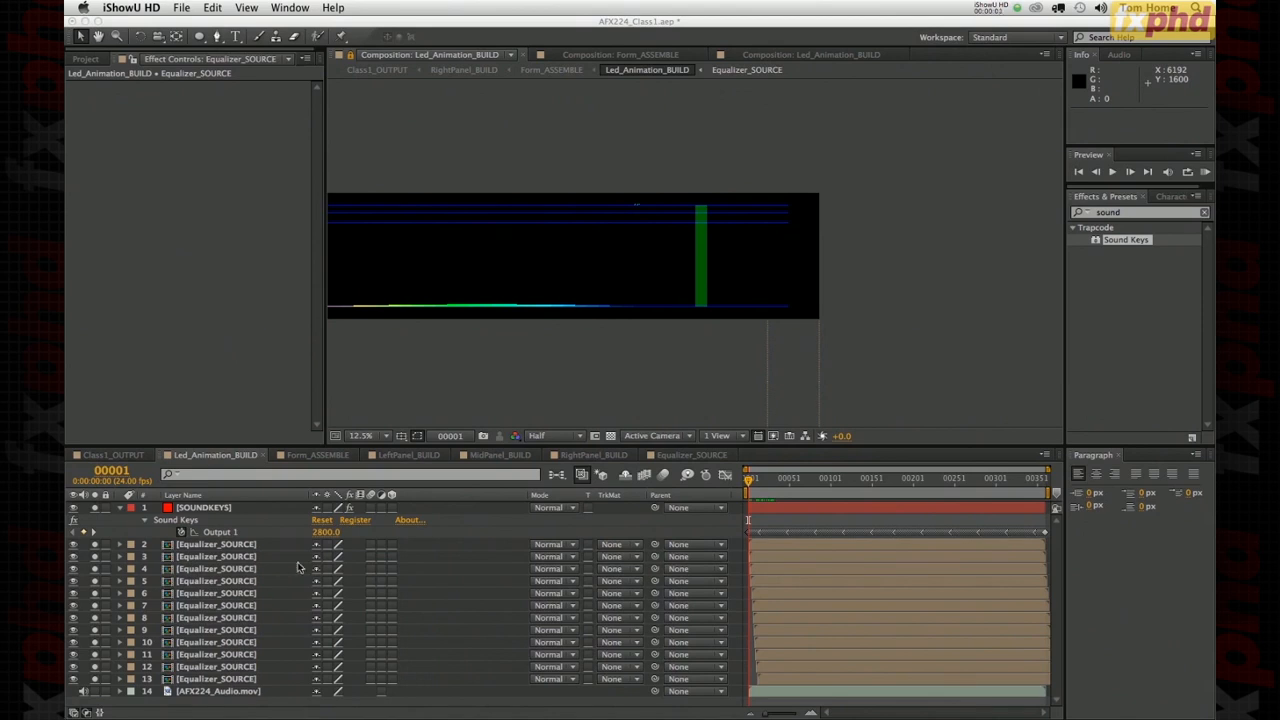
- Reveal the Y Position expressions of all twelve Equalizer_SOURCE layers to check their links to Sound Keys Output 1
click(214, 548)
click(211, 545)
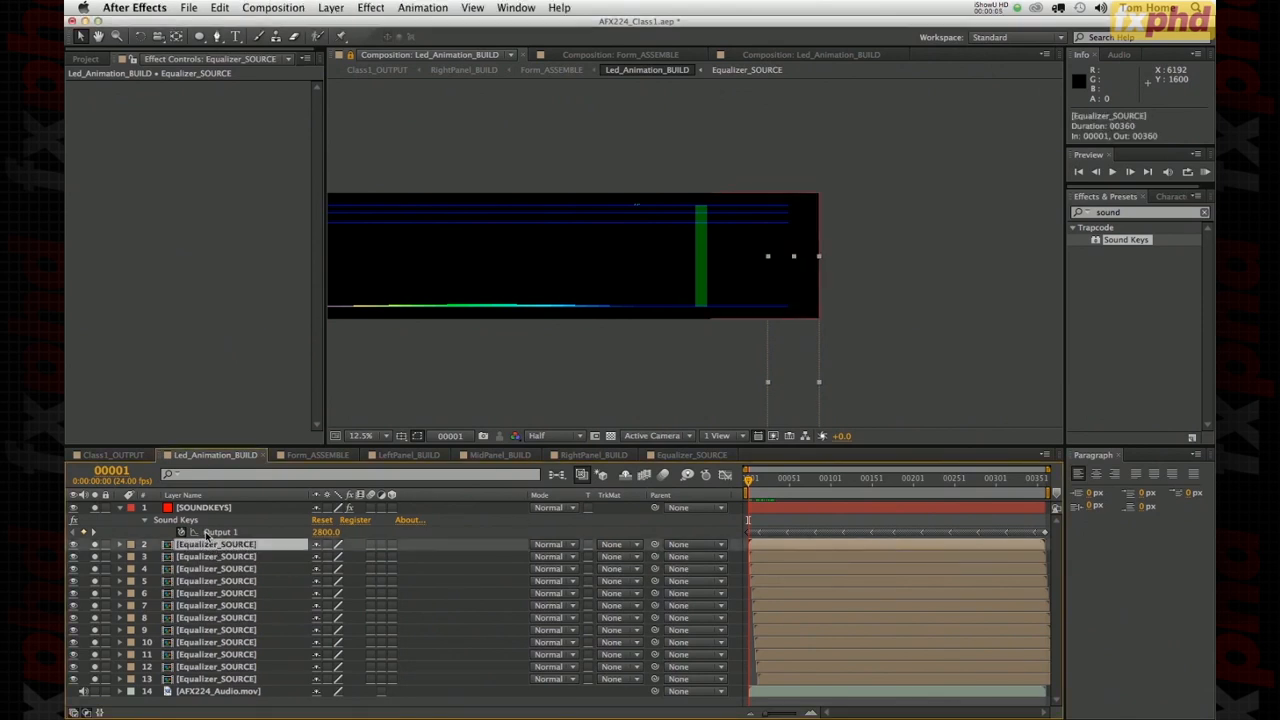
shift+click(201, 682)
text(thisComp.layer("SOUNDKEYS").effect("Sound Keys")("Output 1"))
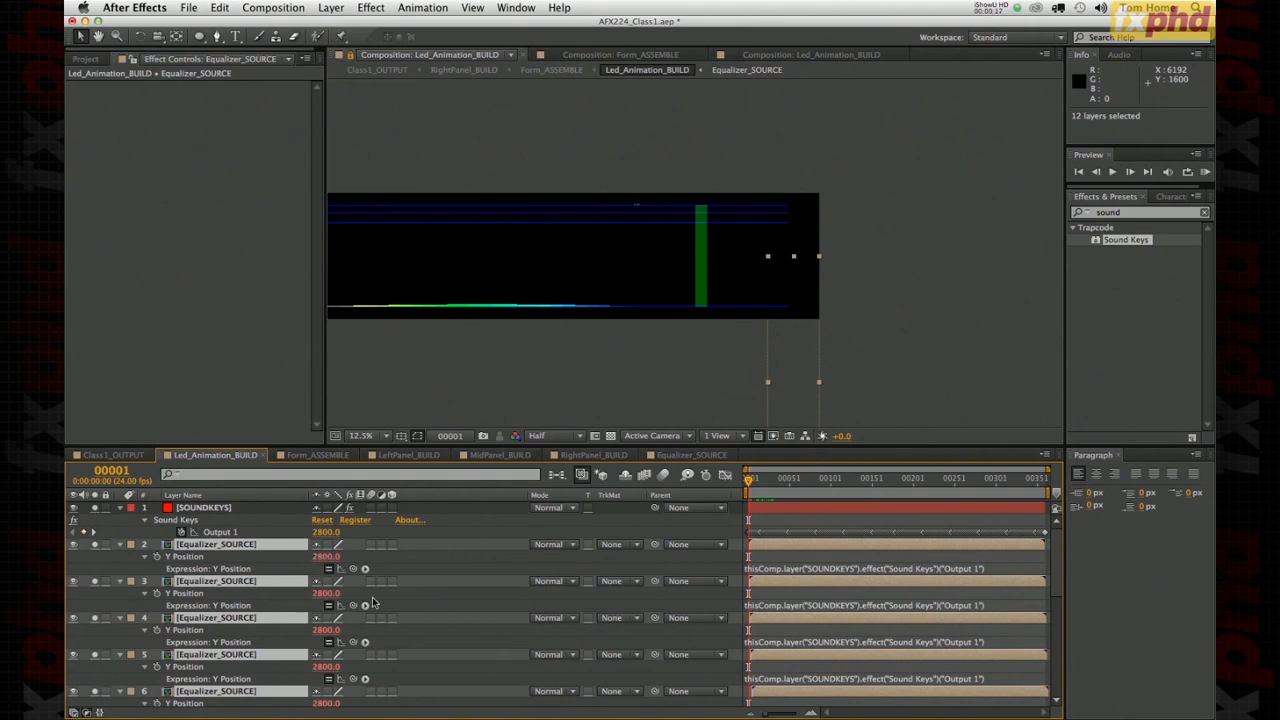
mouse_move(1055, 560)
mouse_down()
mouse_move(1055, 625)
mouse_move(1055, 555)
mouse_up()
- Collapse the properties of all layers and take the SOUNDKEYS layer out of solo so only the equalizer bars show
click(119, 508)
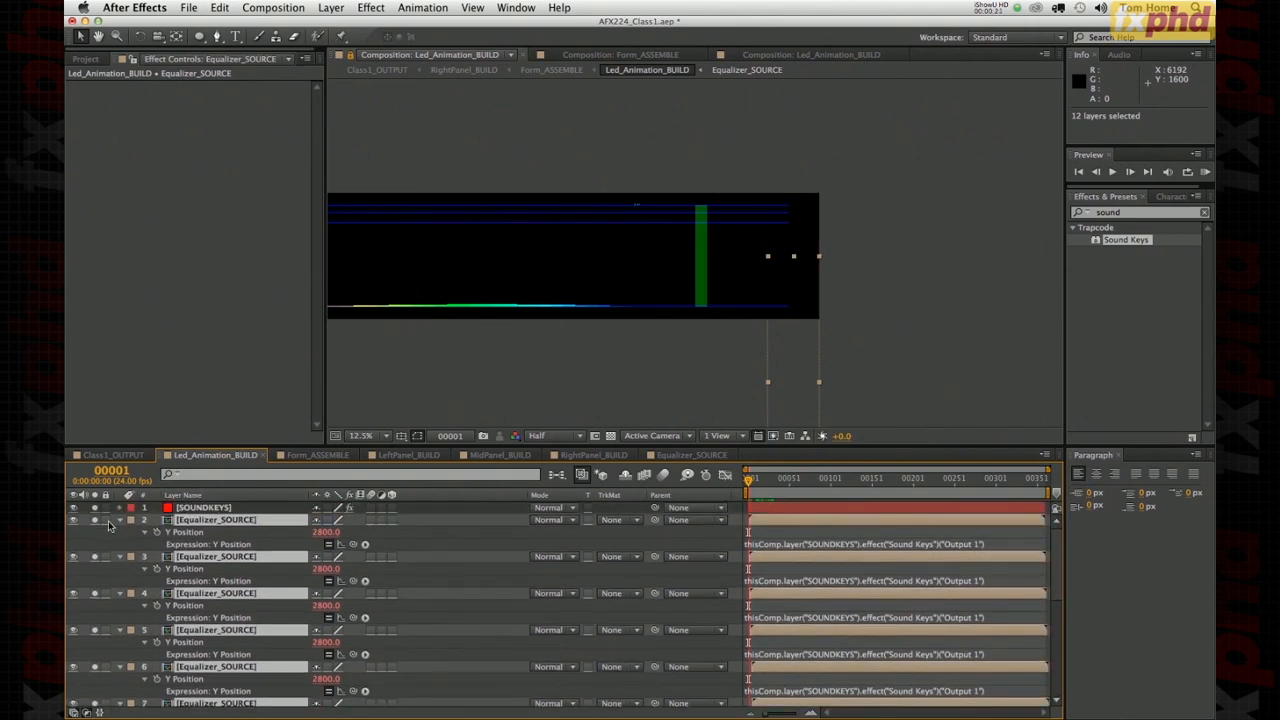
click(119, 520)
click(186, 701)
click(439, 379)
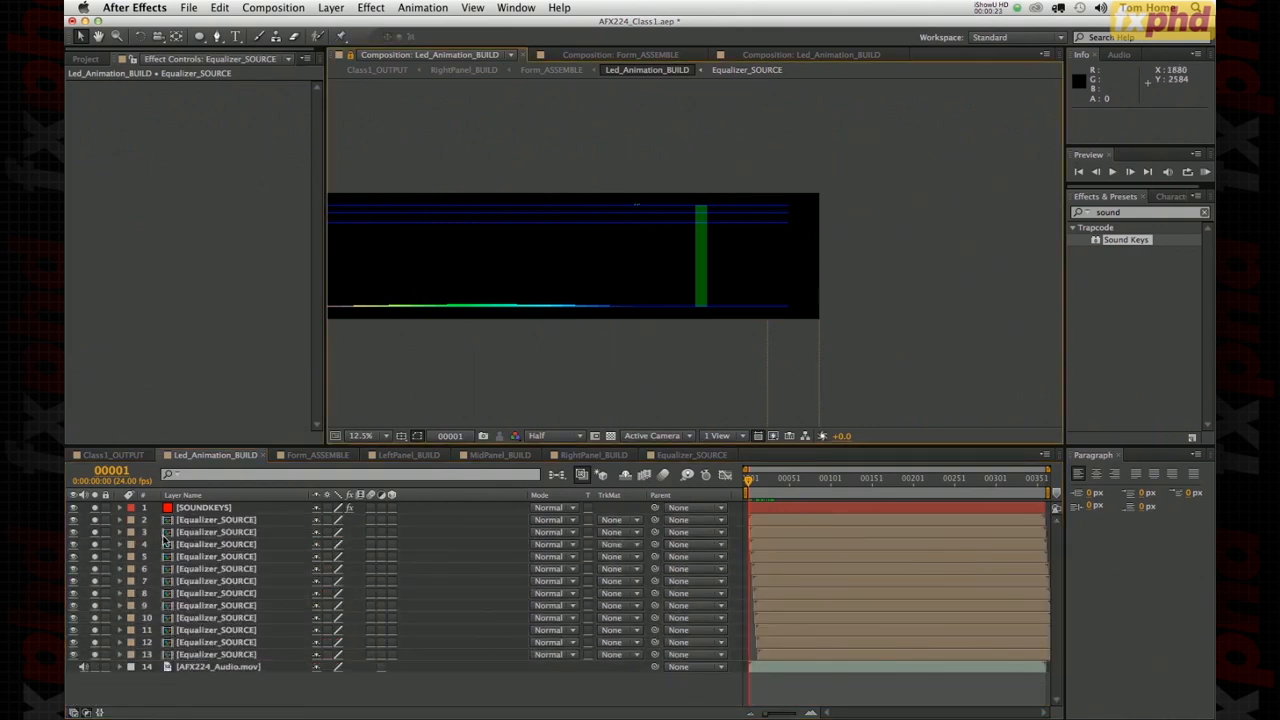
click(94, 511)
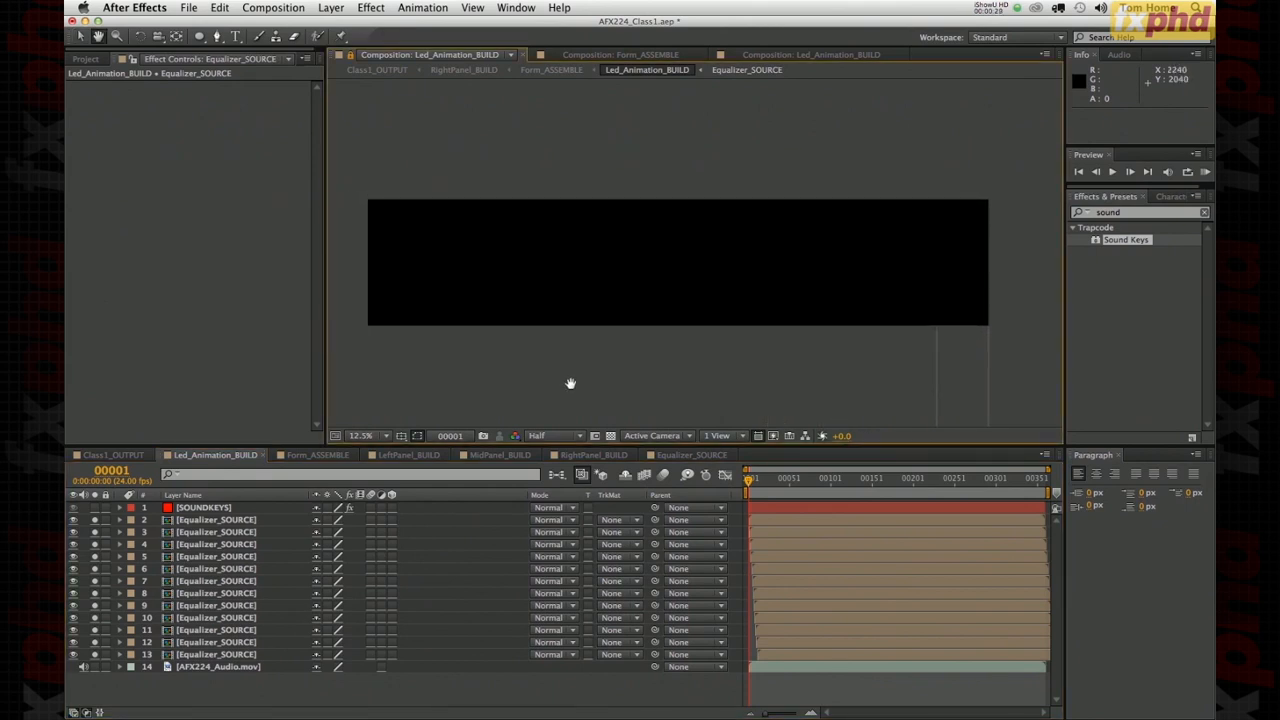
- Fit the whole composition in the viewer with Fit up to 100% and preview all twelve bars from frame 1
click(358, 436)
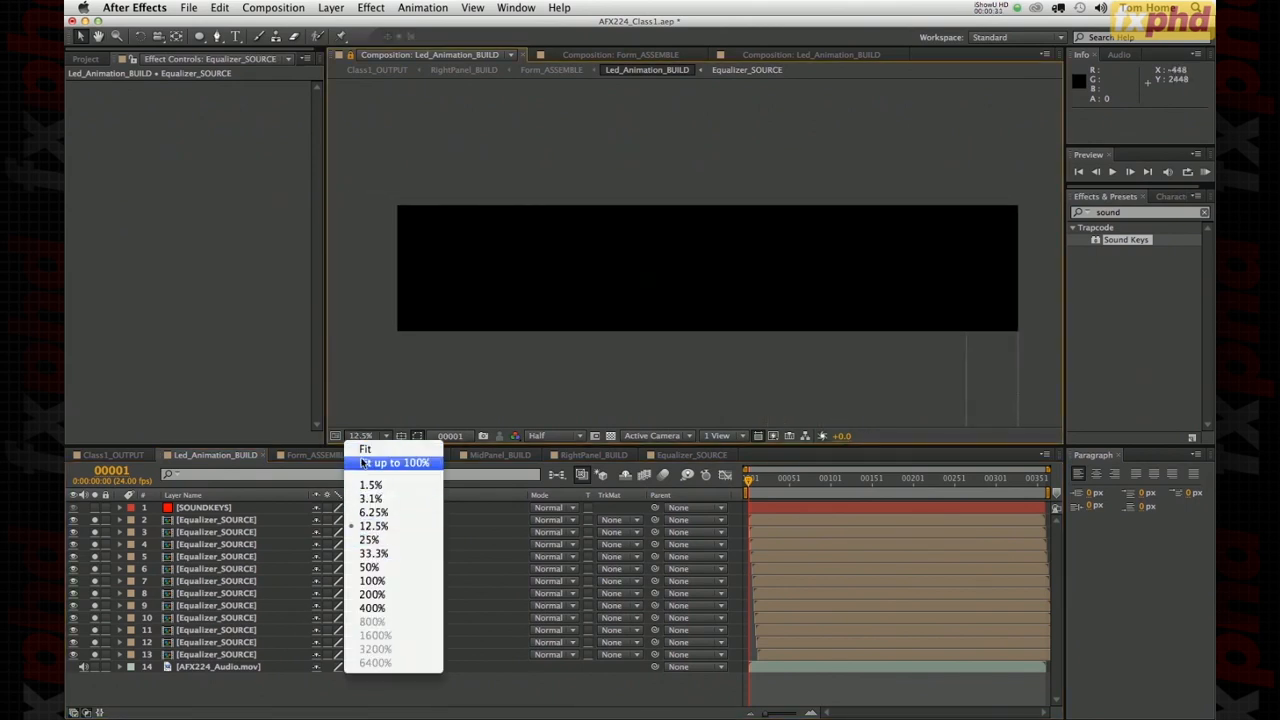
click(380, 462)
key(space)
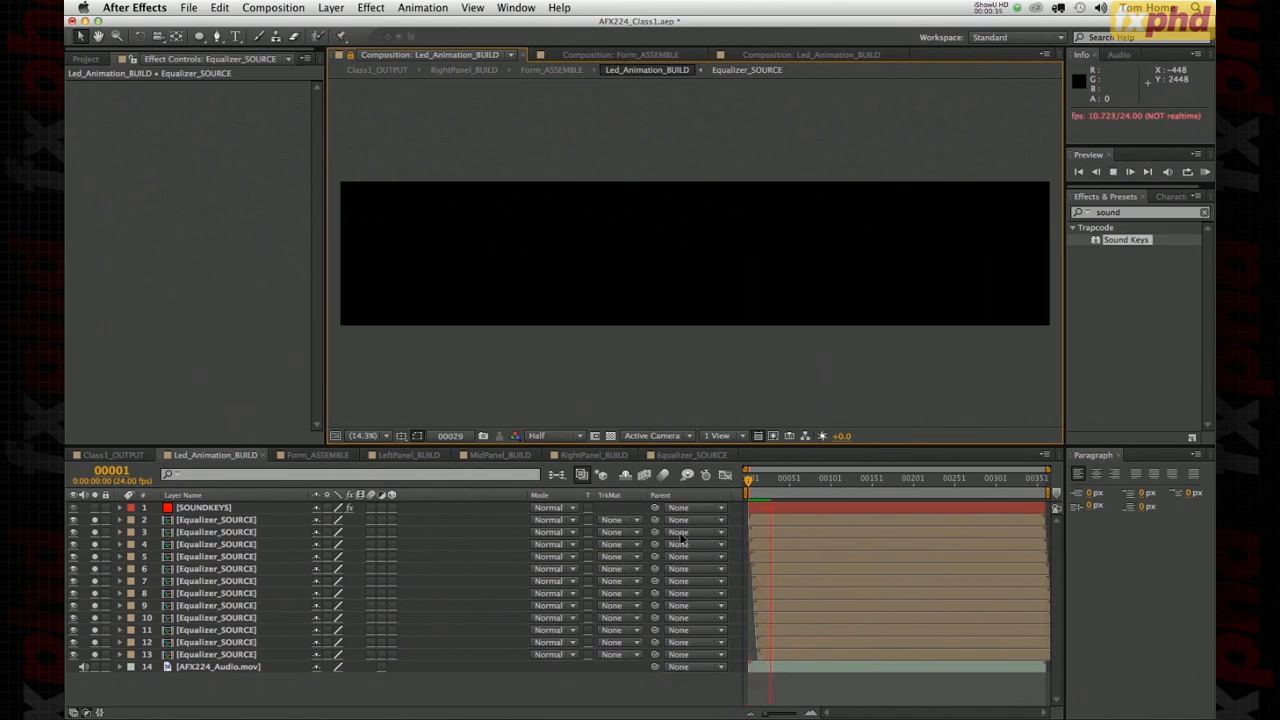
drag(749, 485, 754, 496)
key(space)
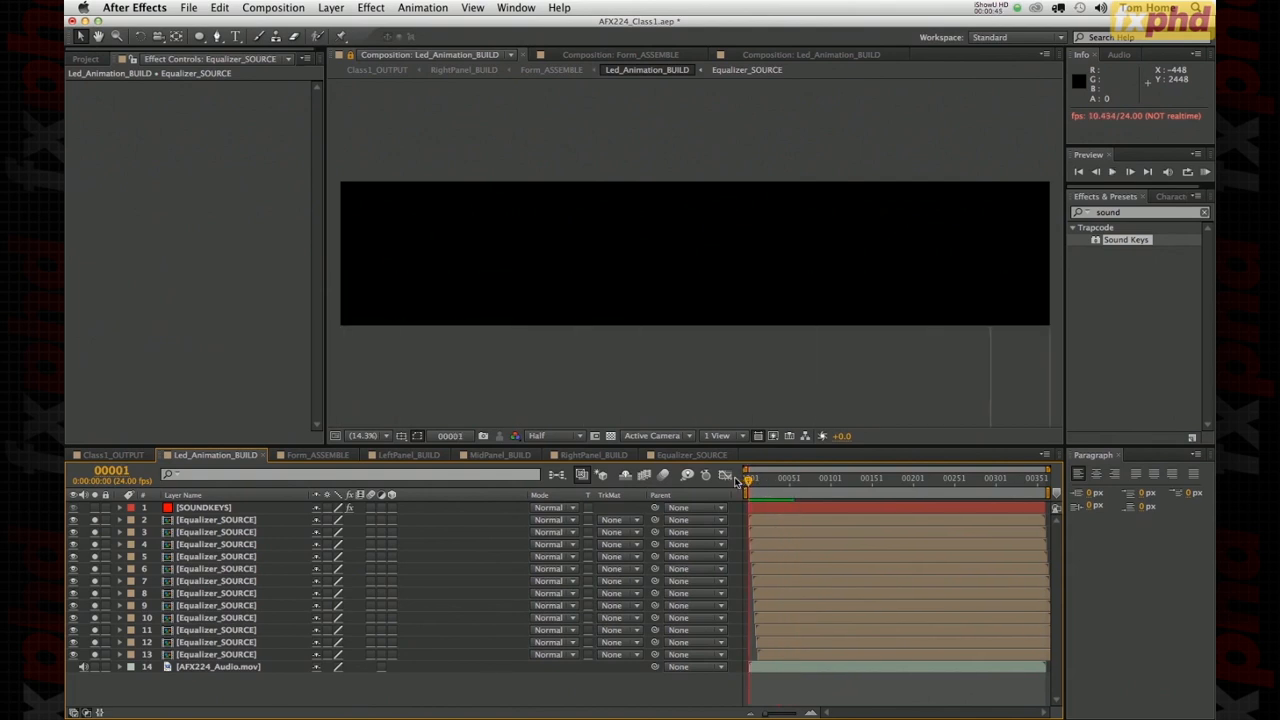
- Move to frame 25 and examine the positions of individual bars by selecting Equalizer_SOURCE layers 2 and 7
click(761, 487)
drag(762, 487, 769, 488)
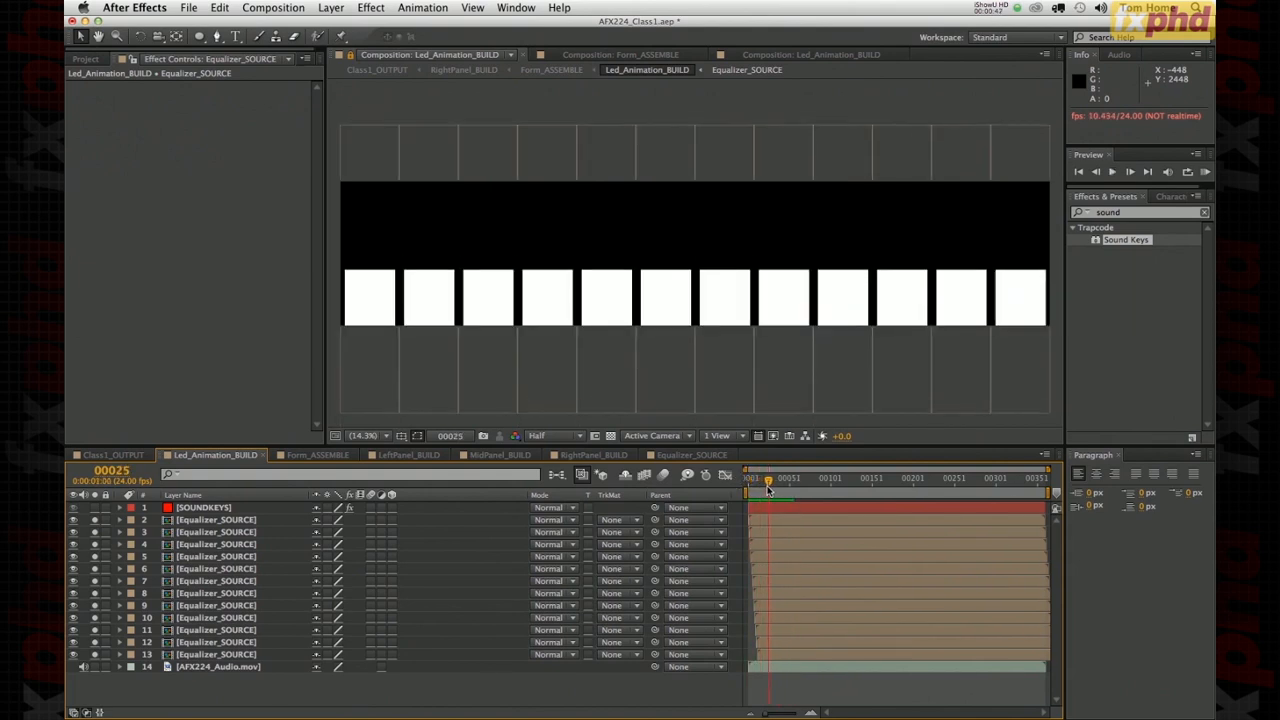
click(225, 520)
click(228, 581)
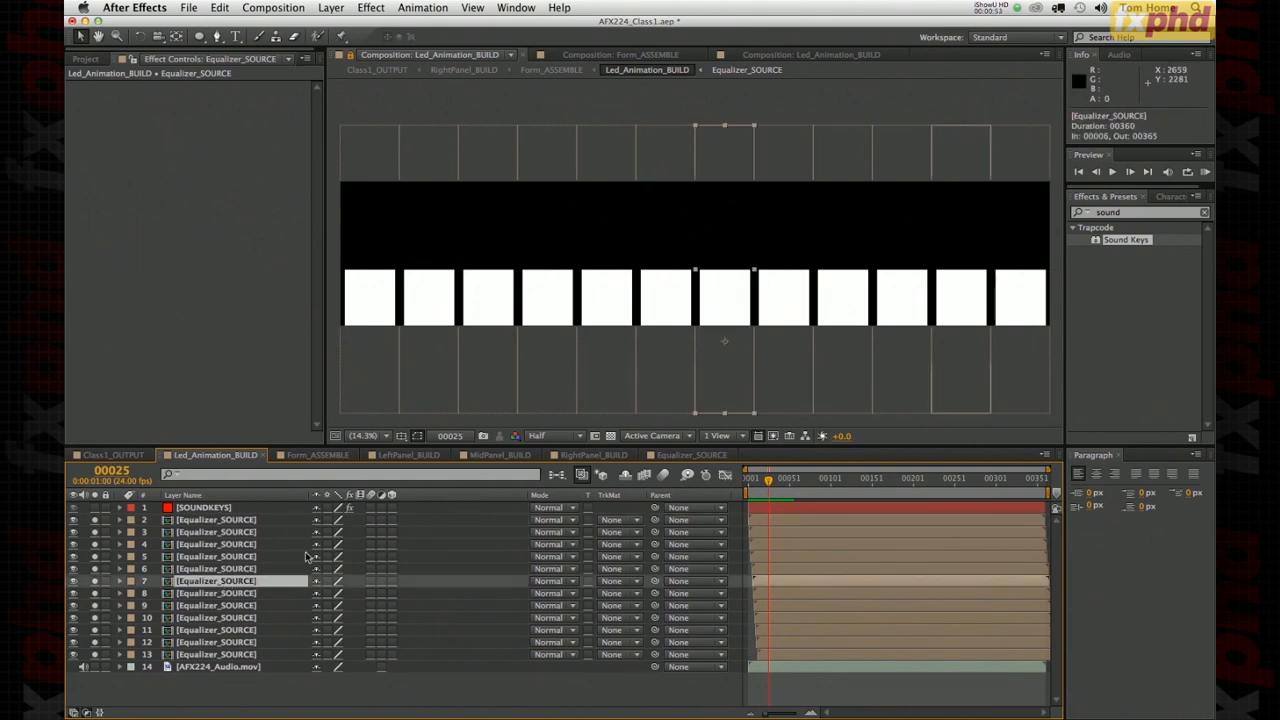
- Multiply the Y Position expression of Equalizer_SOURCE layer 7 by .8, keeping its link to Sound Keys Output 1
key(p)
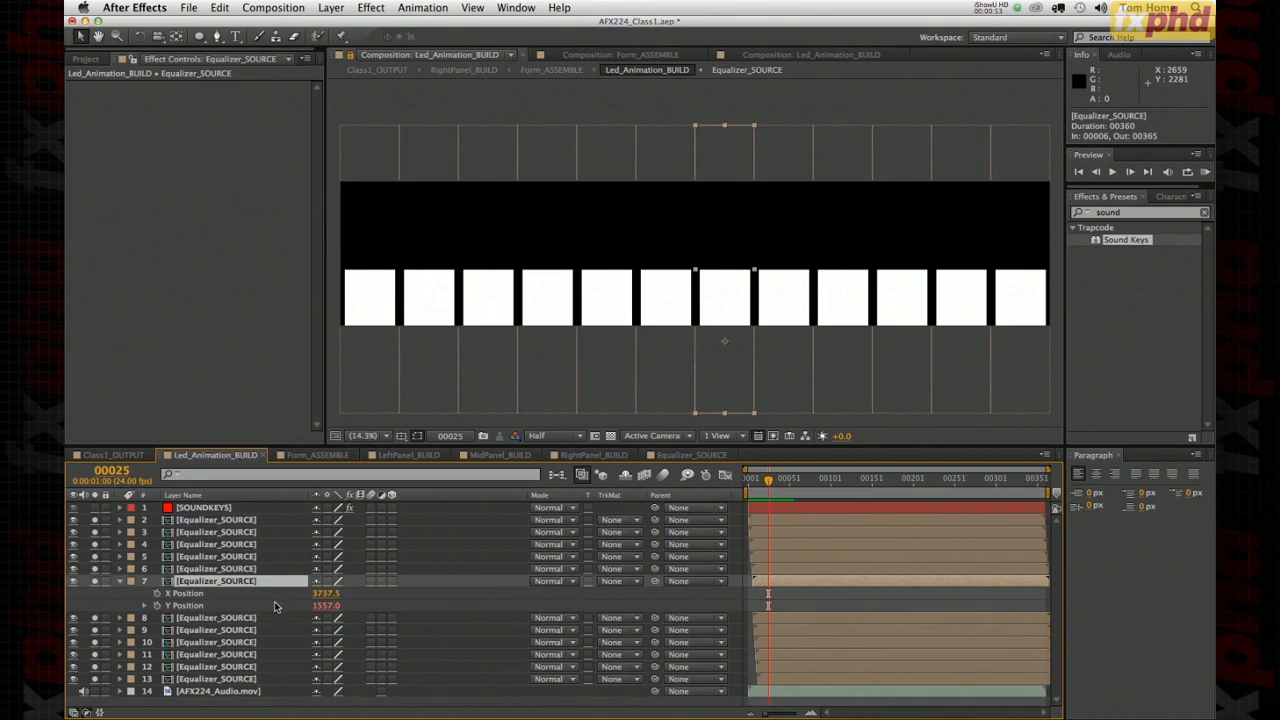
alt+click(155, 606)
text(thisComp.layer("SOUNDKEYS").effect("Sound Keys")("Output 1"))
click(1001, 617)
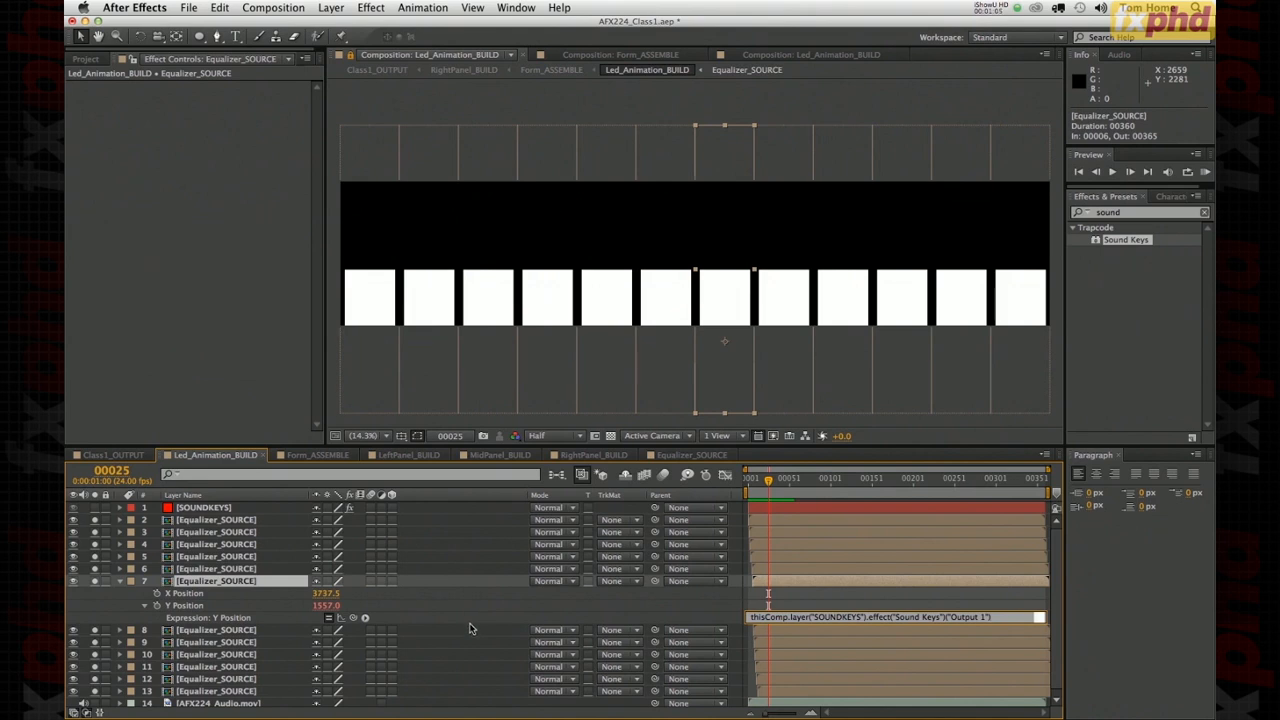
text(.8)
click(916, 602)
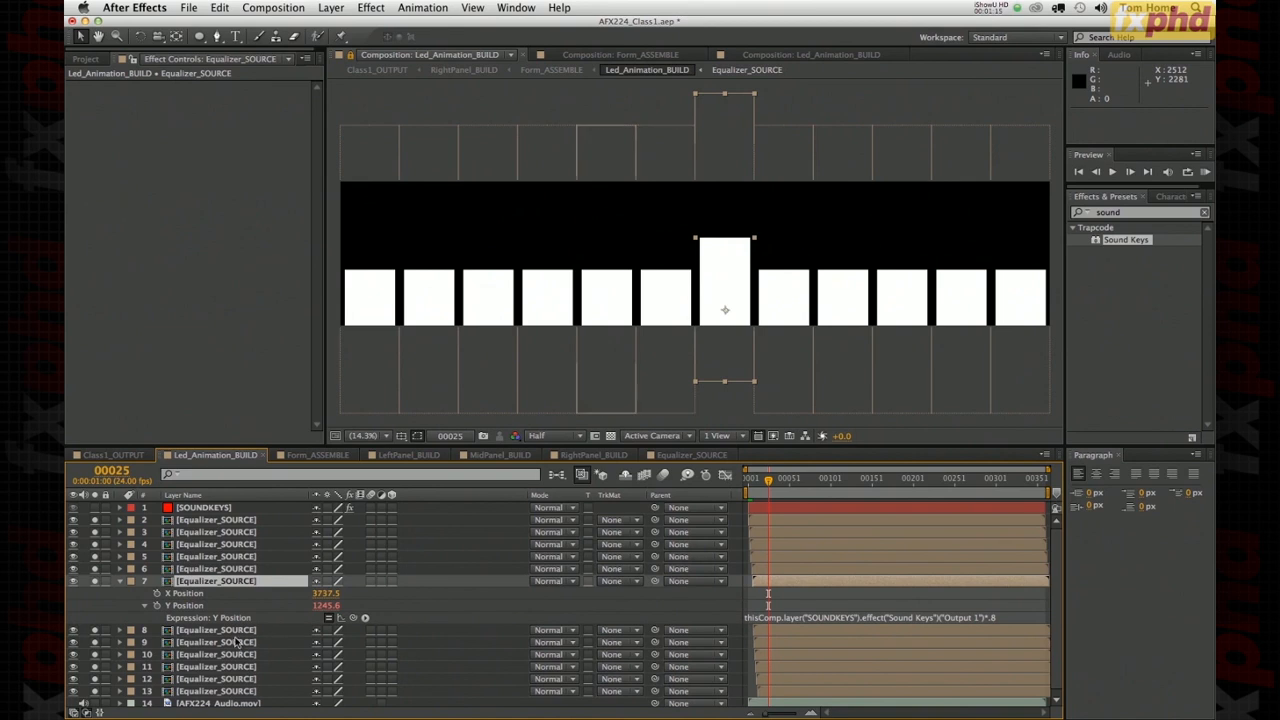
- Preview the bars from frame 1, then stop at frame 40 to compare layer 7's bar with the others
drag(768, 484, 745, 484)
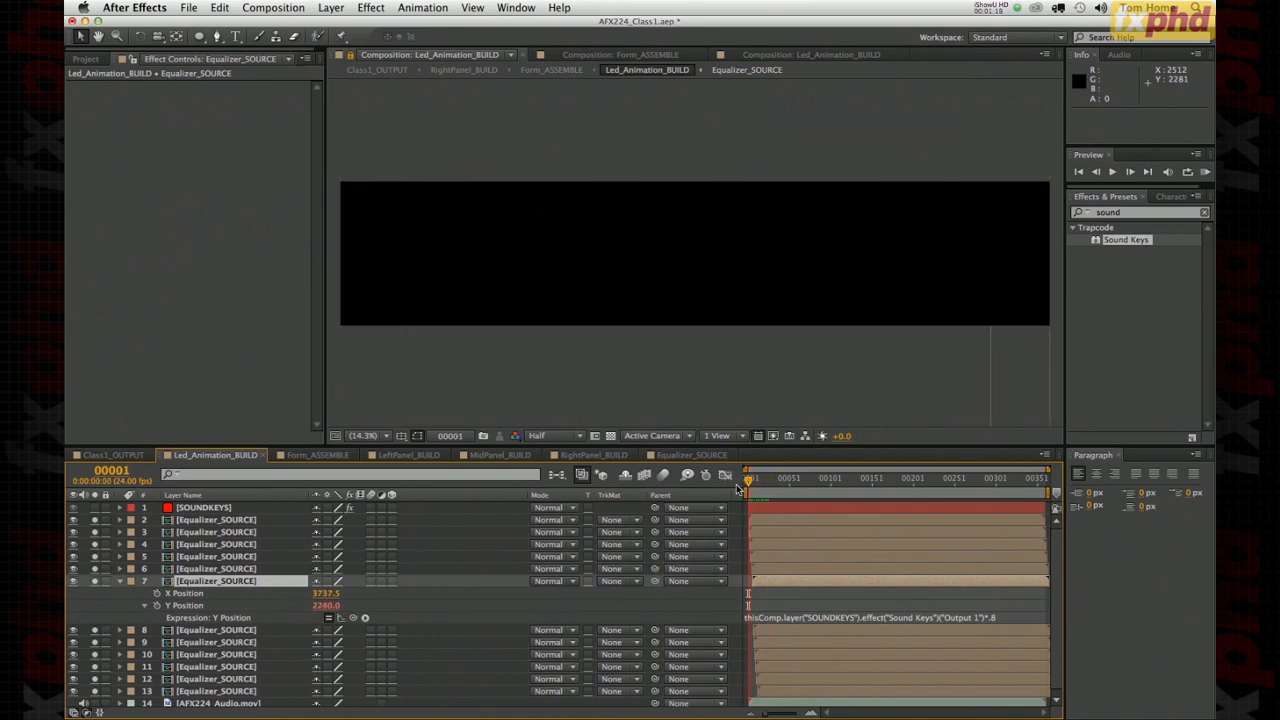
key(space)
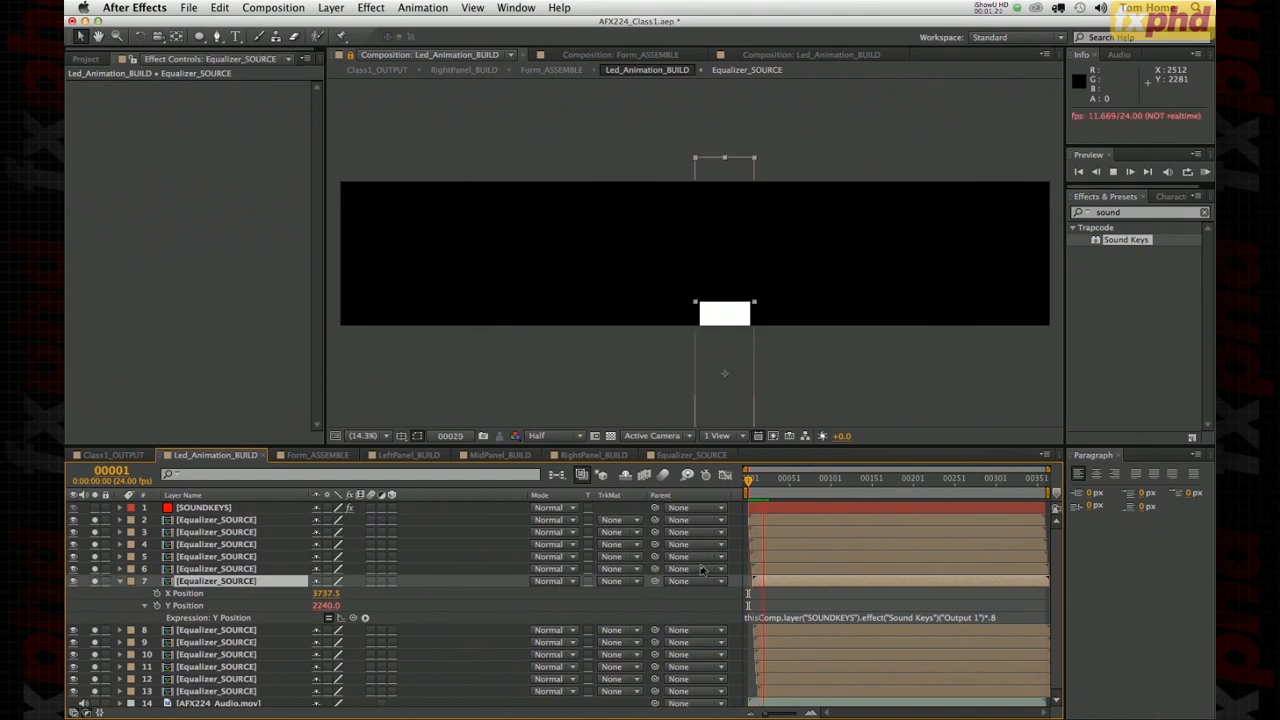
drag(884, 484, 908, 485)
key(space)
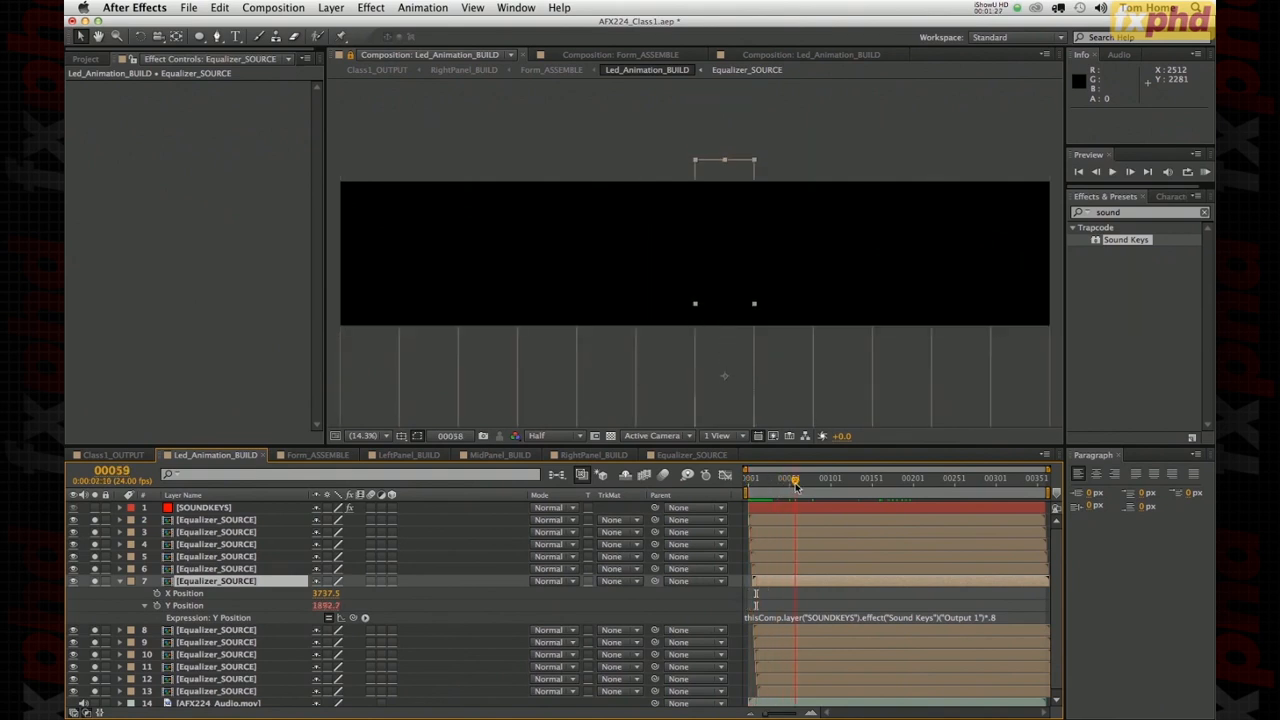
click(784, 484)
drag(784, 484, 781, 484)
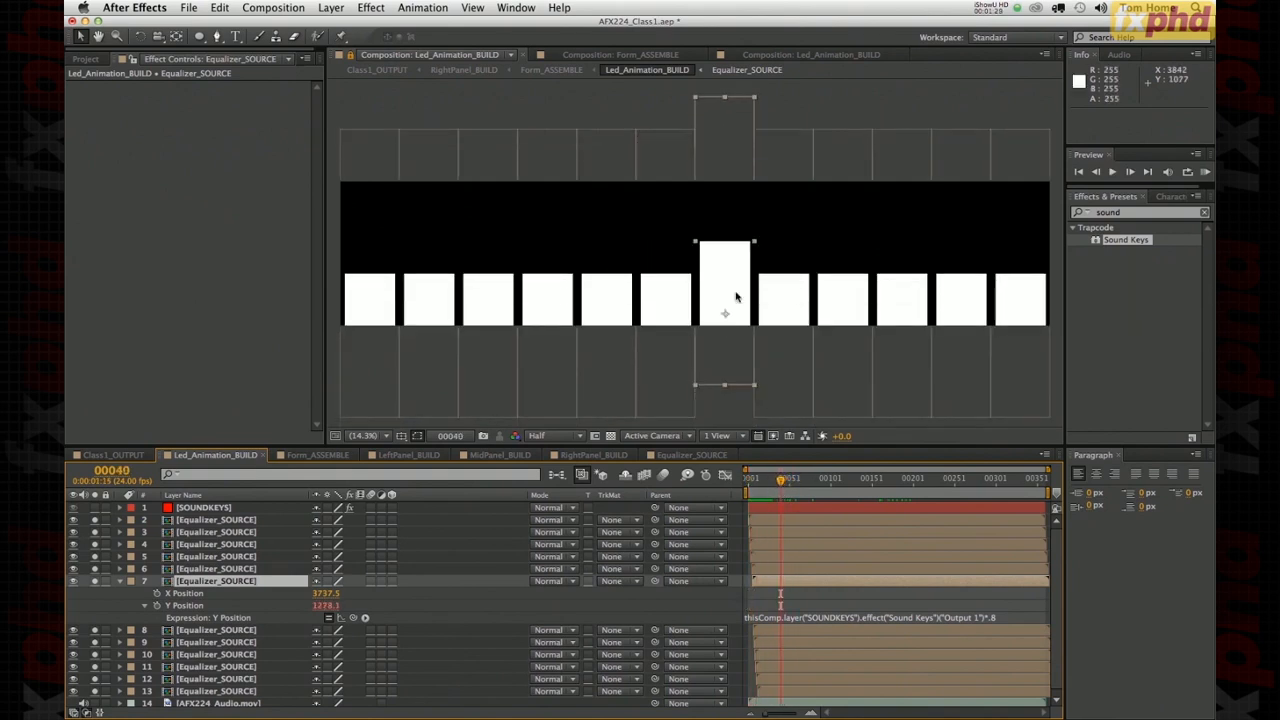
- Reveal the Y Position expression of Equalizer_SOURCE layer 8 and multiply its Sound Keys output by .6
click(240, 632)
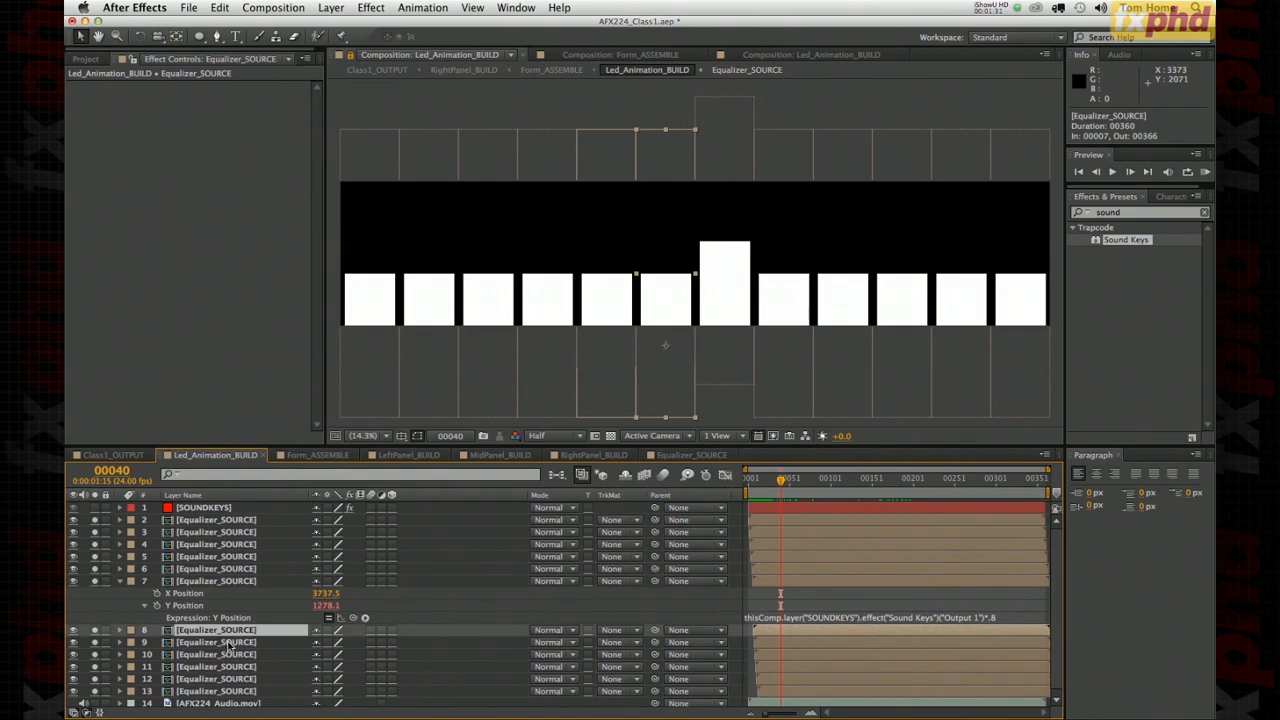
key(p)
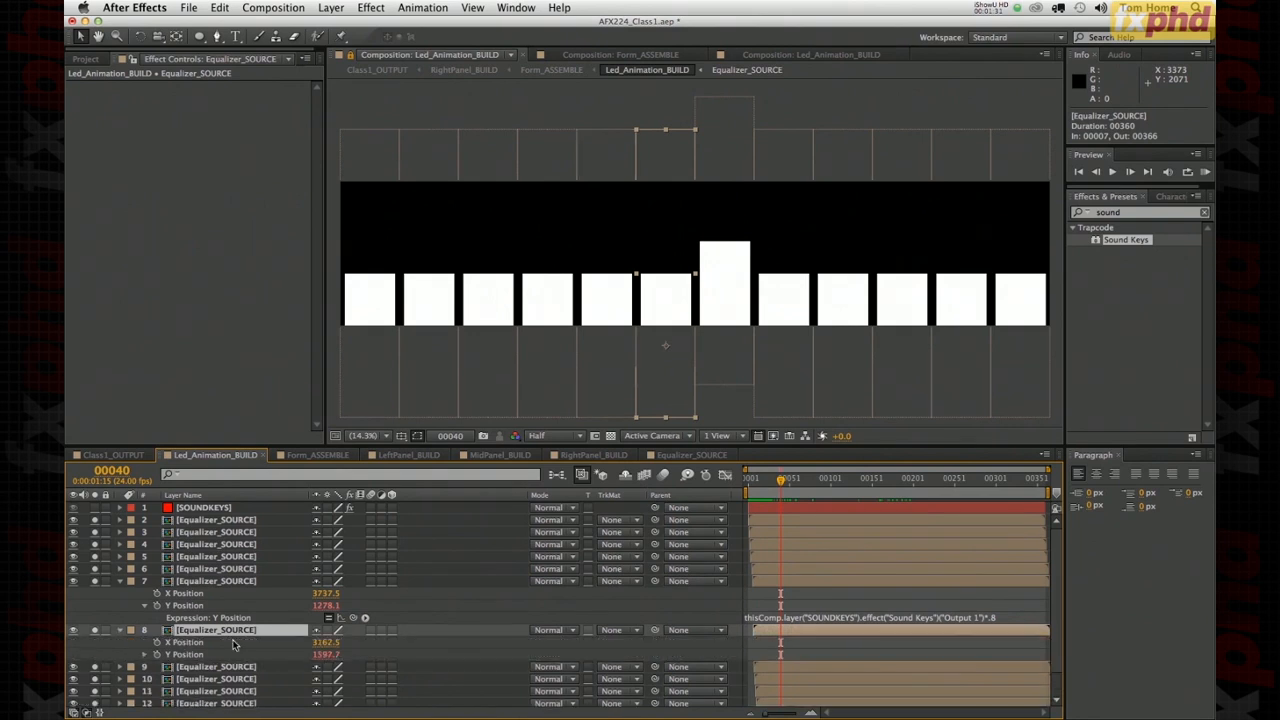
click(145, 655)
click(990, 666)
key(super+c)
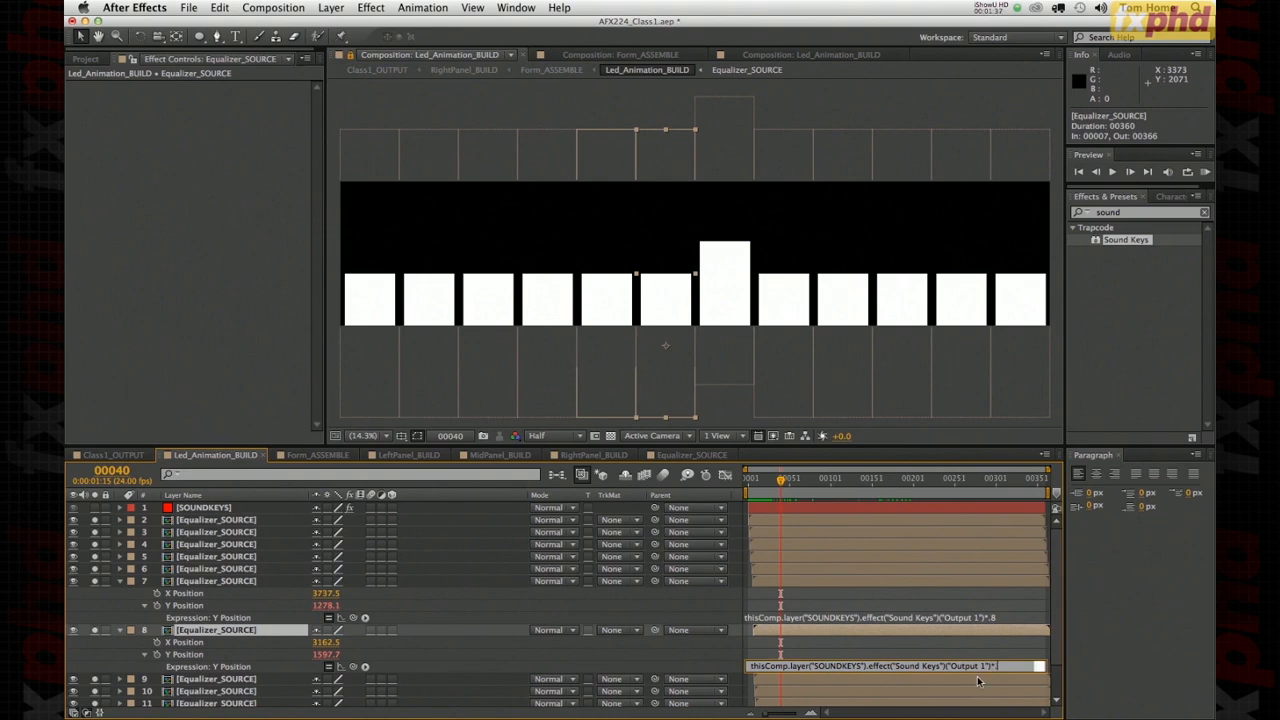
key(KP_Enter)
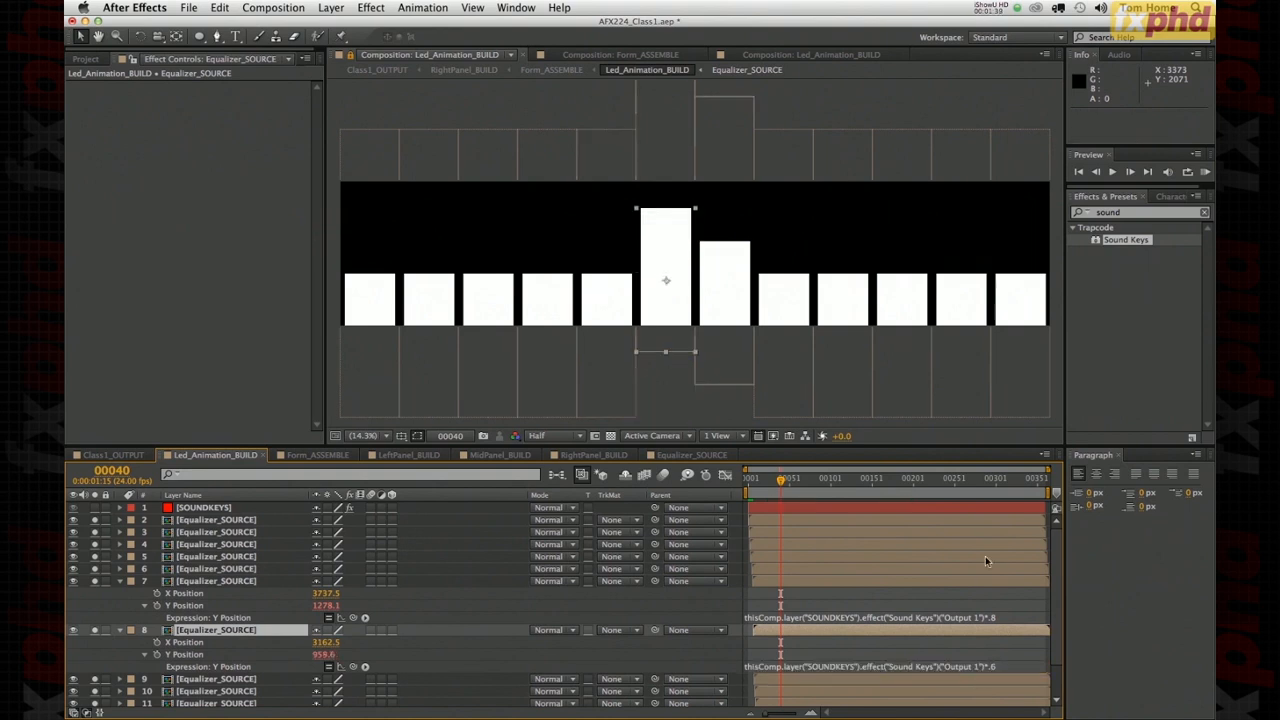
- Reveal the Y Position expression of Equalizer_SOURCE layer 9 and divide its Sound Keys output by .9
click(213, 684)
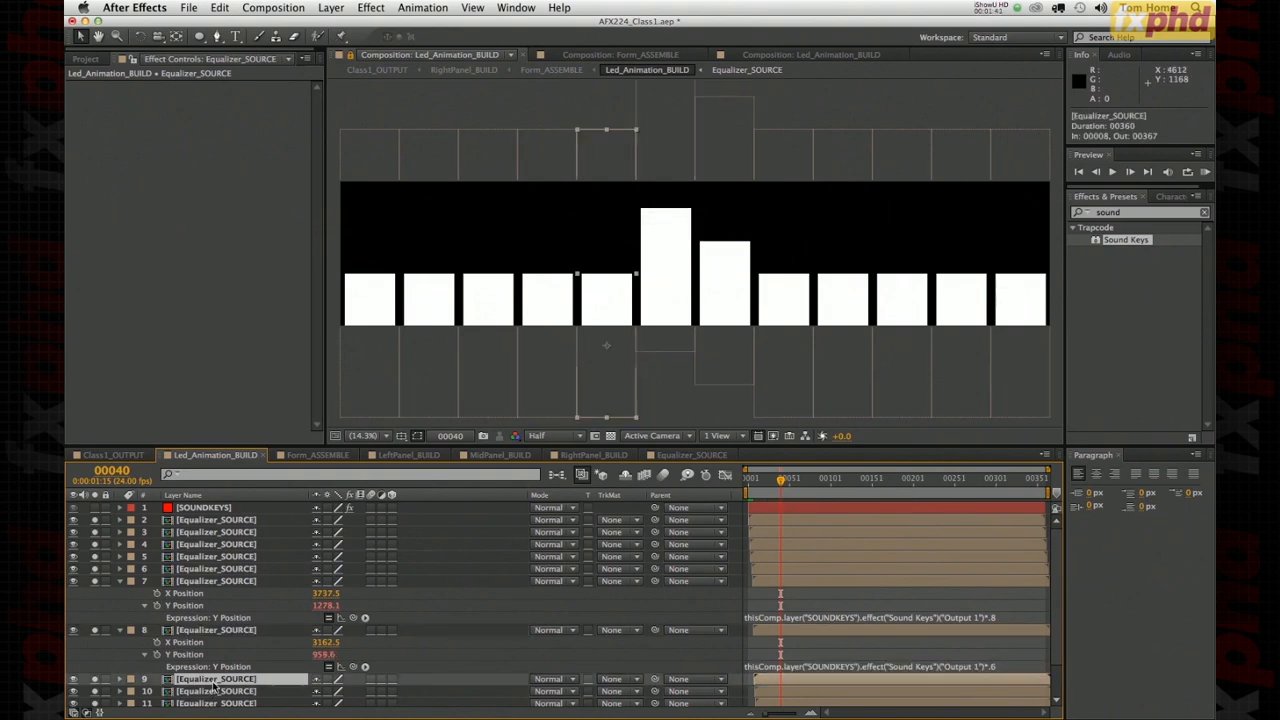
key(p)
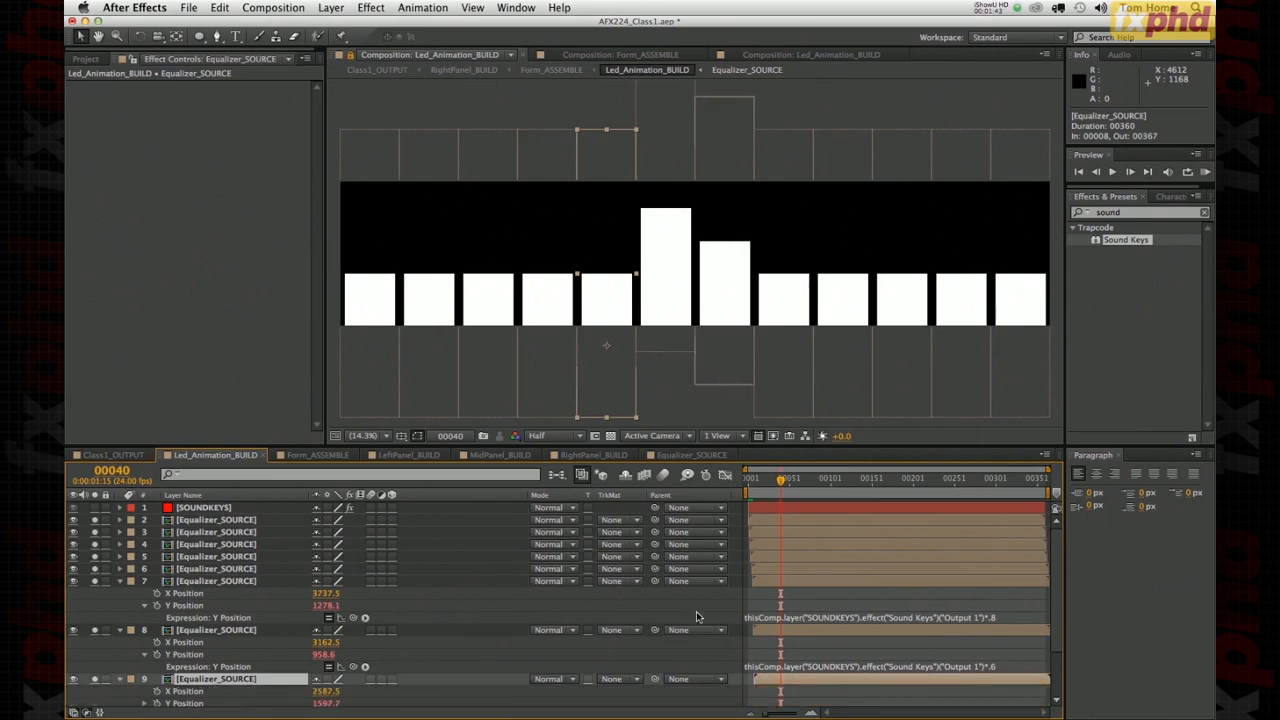
scroll(1045, 596, down, 3)
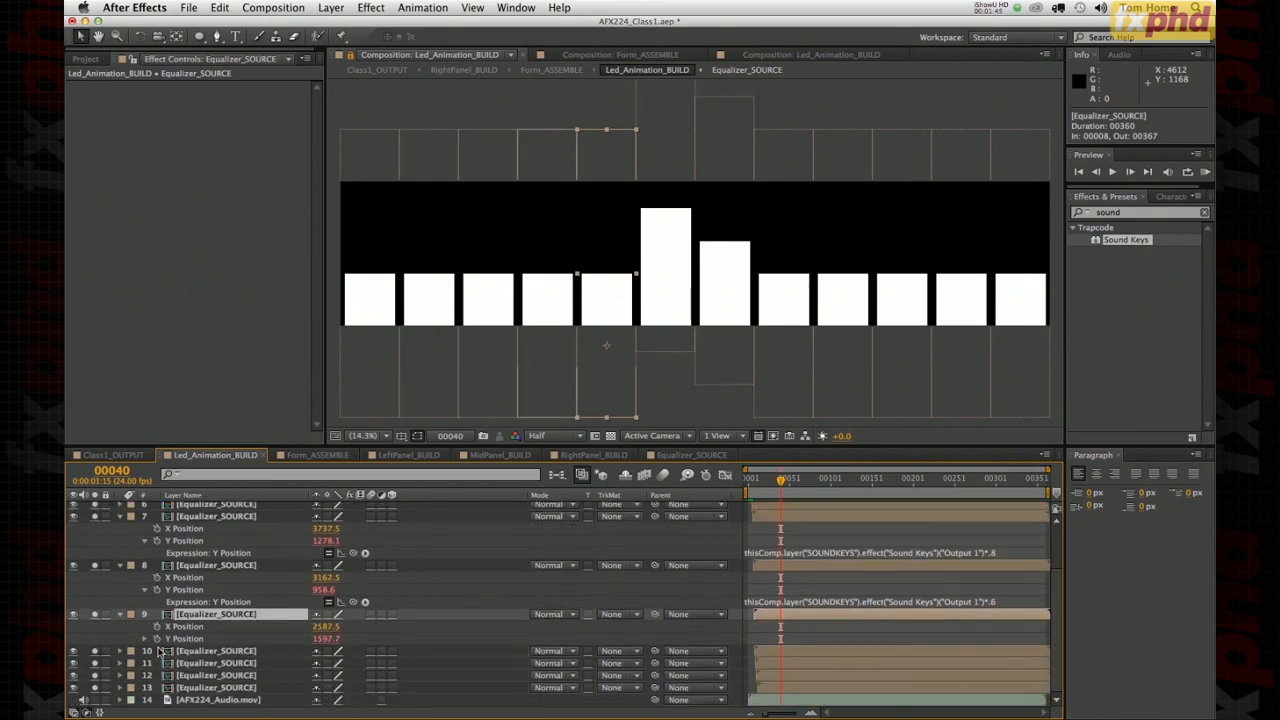
alt+click(156, 638)
key(super+v)
click(997, 650)
text(/)
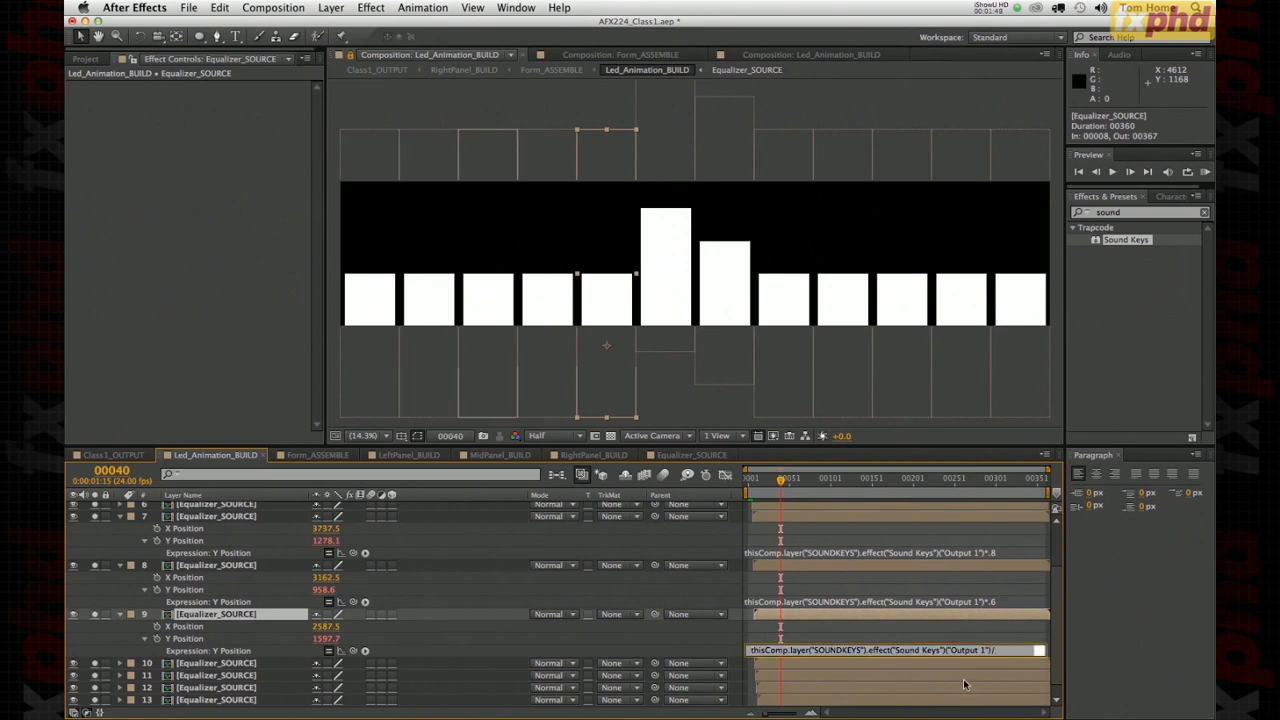
text(.9)
key(KP_Enter)
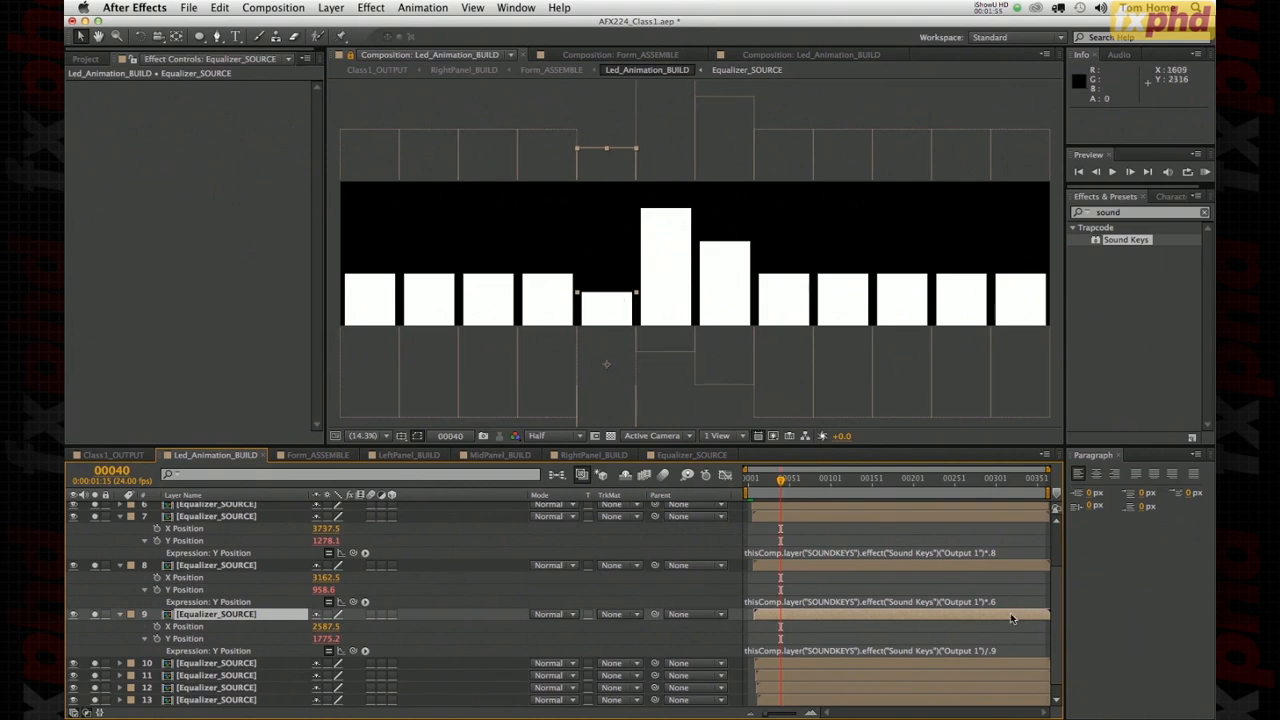
- Reveal the Y Position expression of Equalizer_SOURCE layer 10 and multiply its Sound Keys output by .9
click(240, 665)
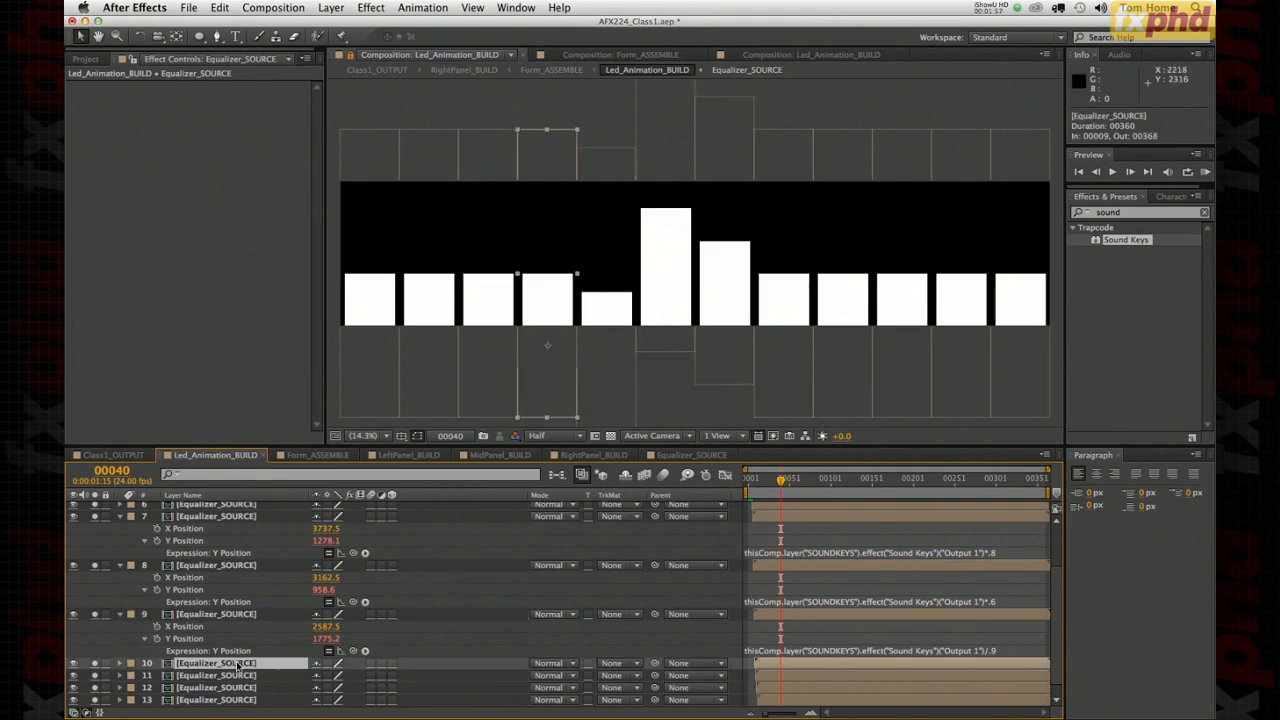
key(p)
click(144, 688)
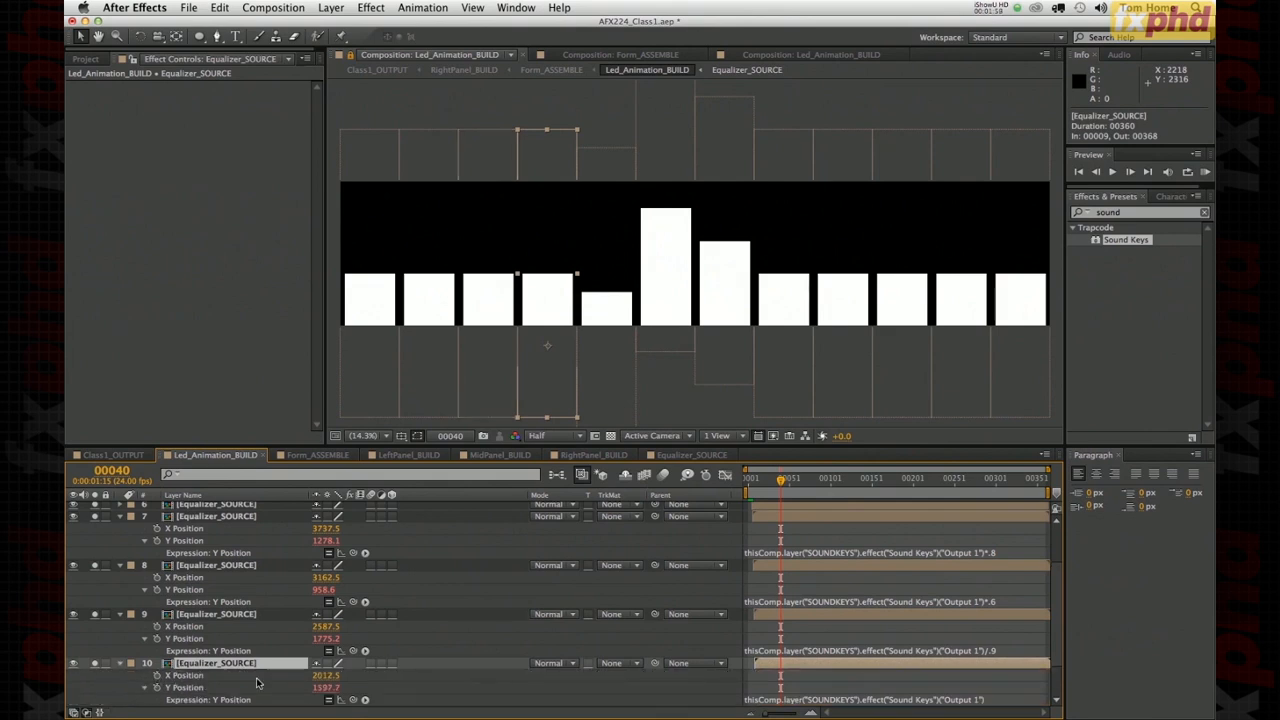
scroll(1000, 652, down, 2)
click(994, 651)
key(ctrl+c)
click(996, 651)
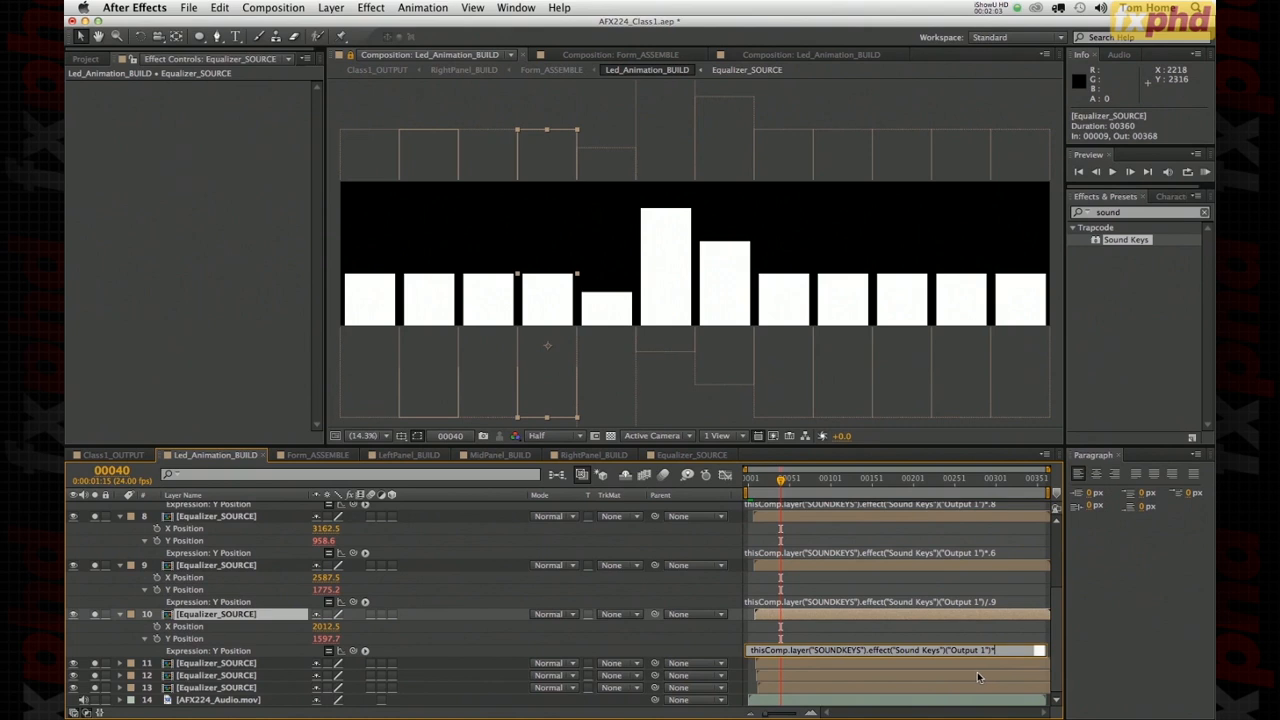
key(KP_Enter)
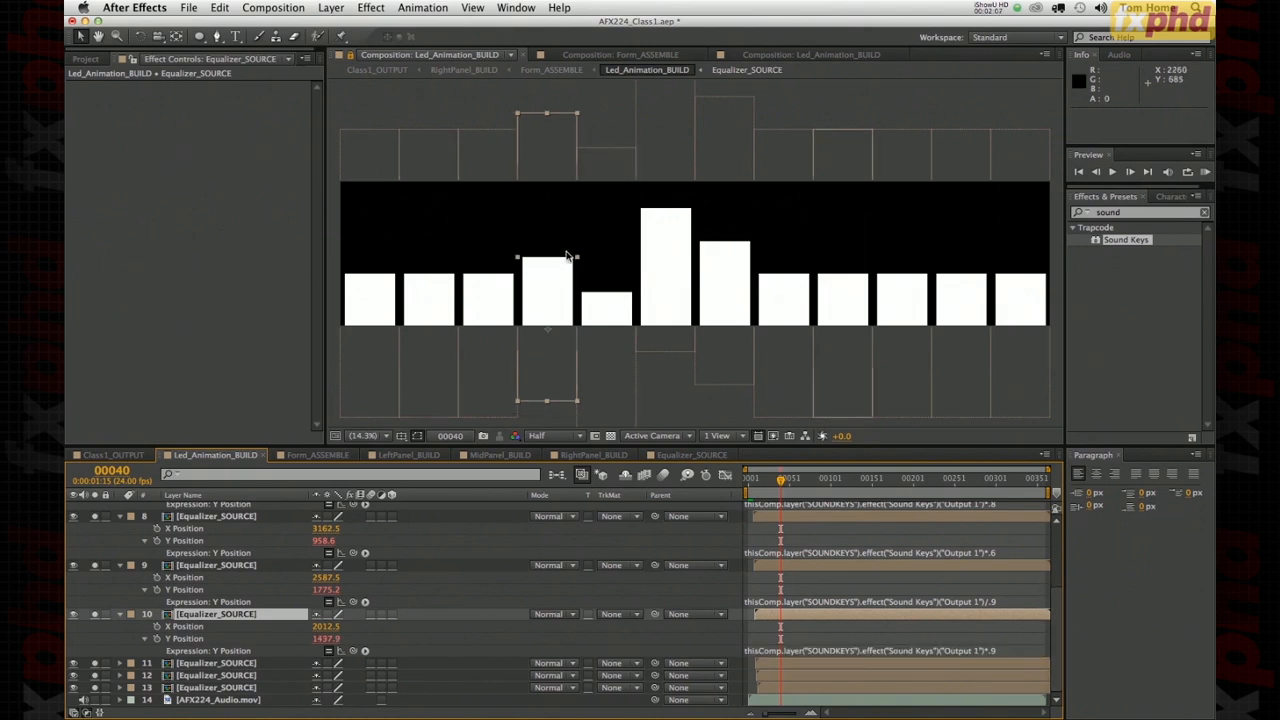
- Reveal the Y Position expression of Equalizer_SOURCE layer 11 and divide its Sound Keys output by .8
click(185, 664)
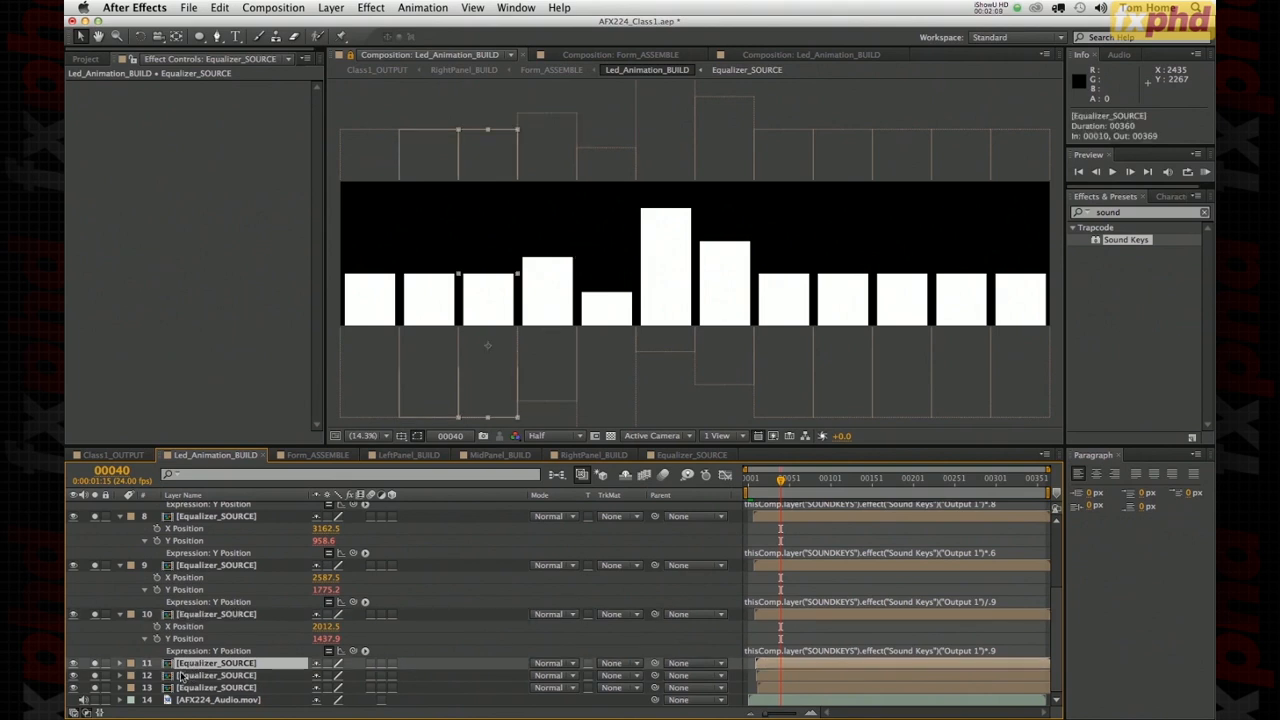
key(p)
drag(1058, 620, 1058, 645)
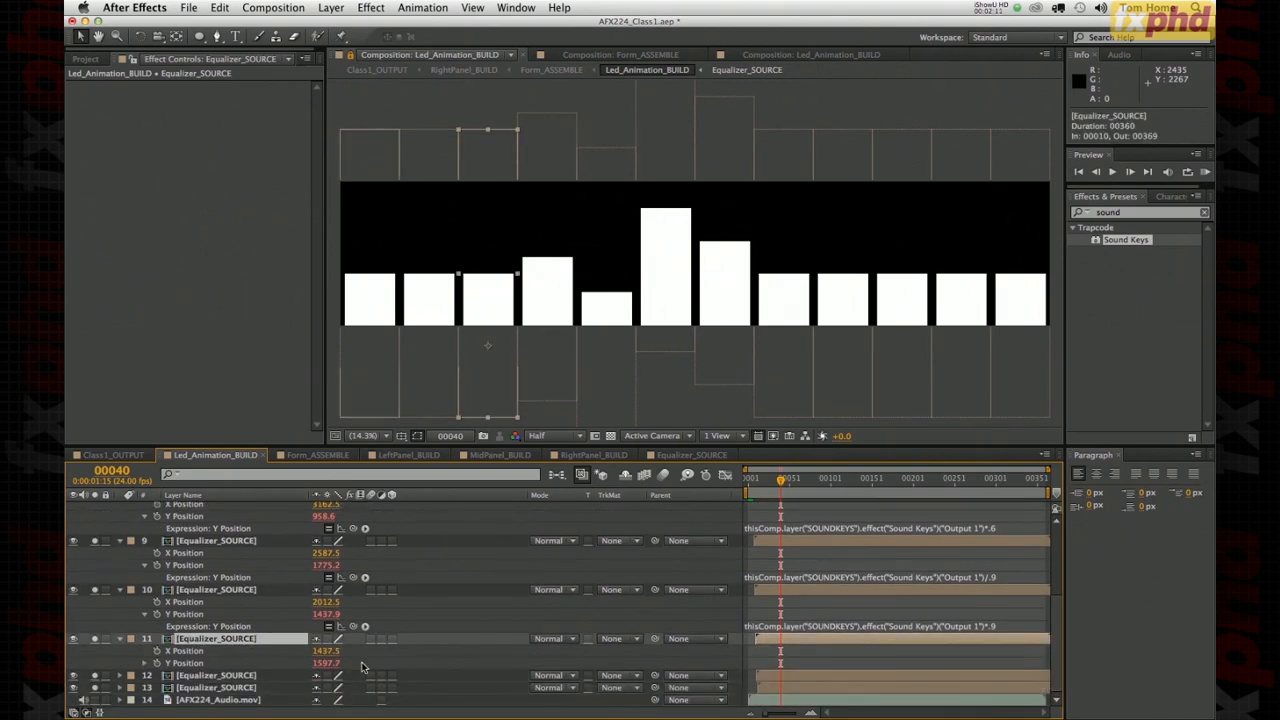
click(142, 667)
key(ctrl+v)
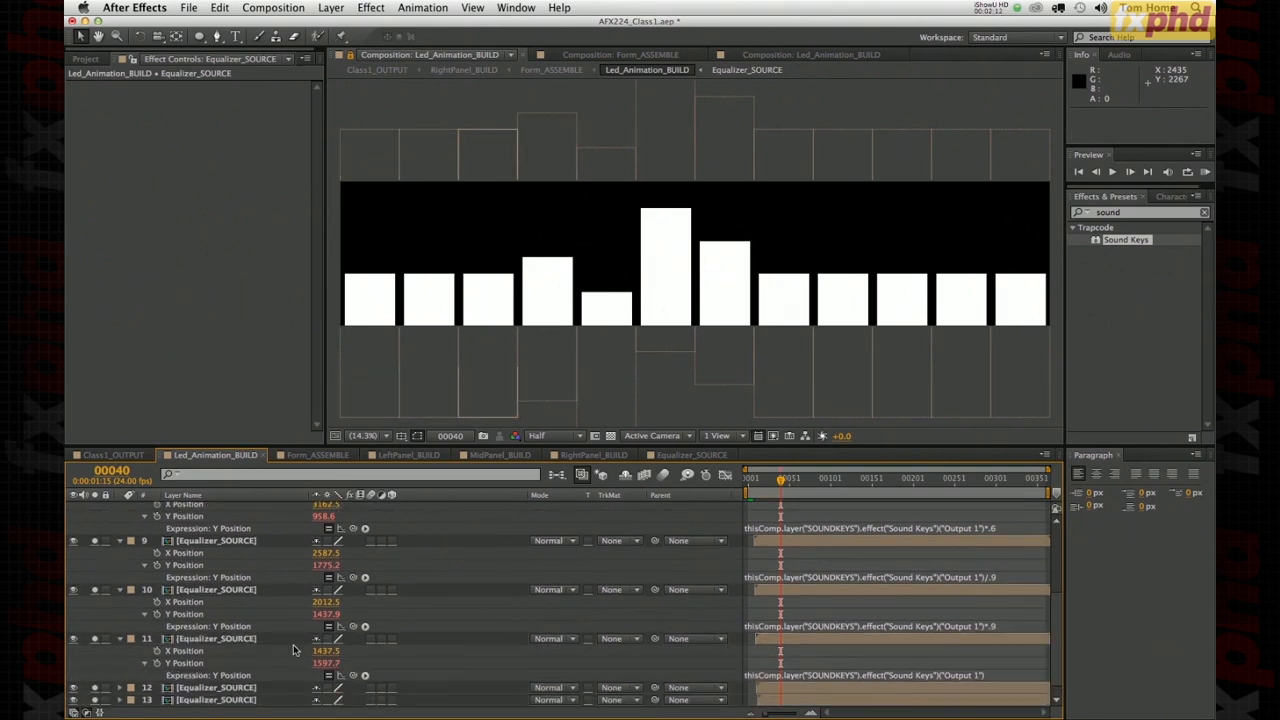
click(992, 676)
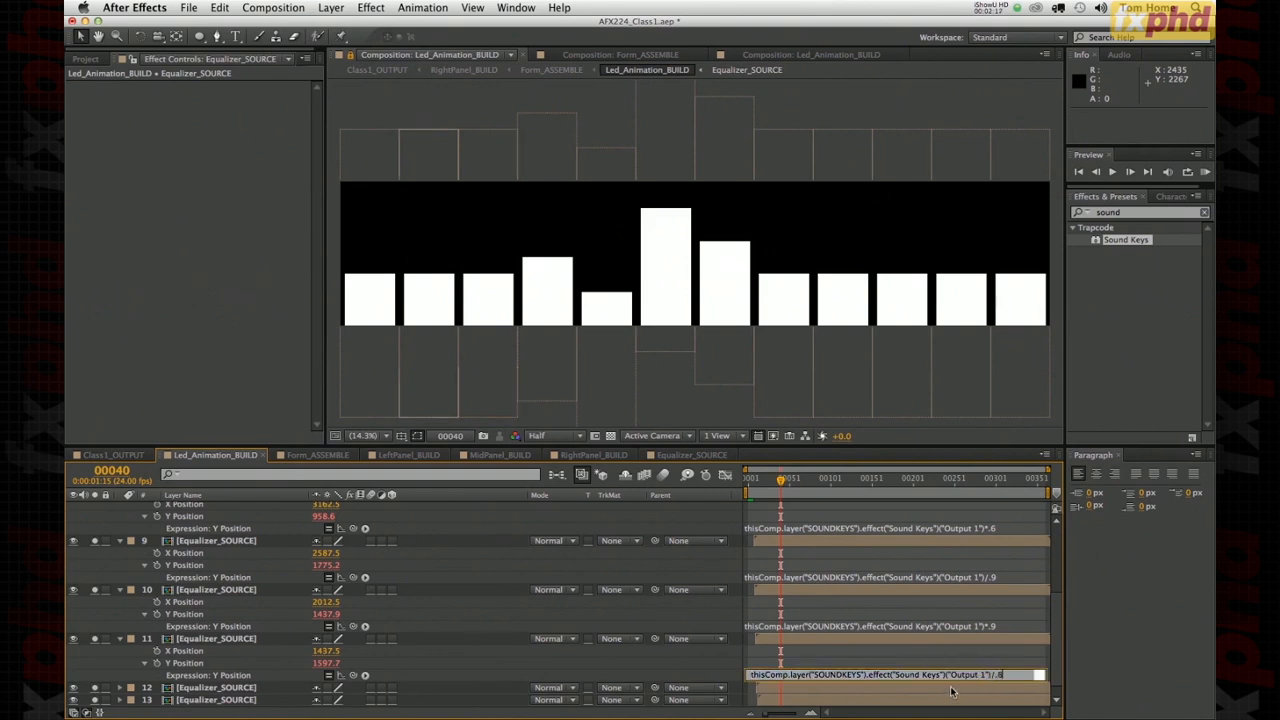
click(952, 691)
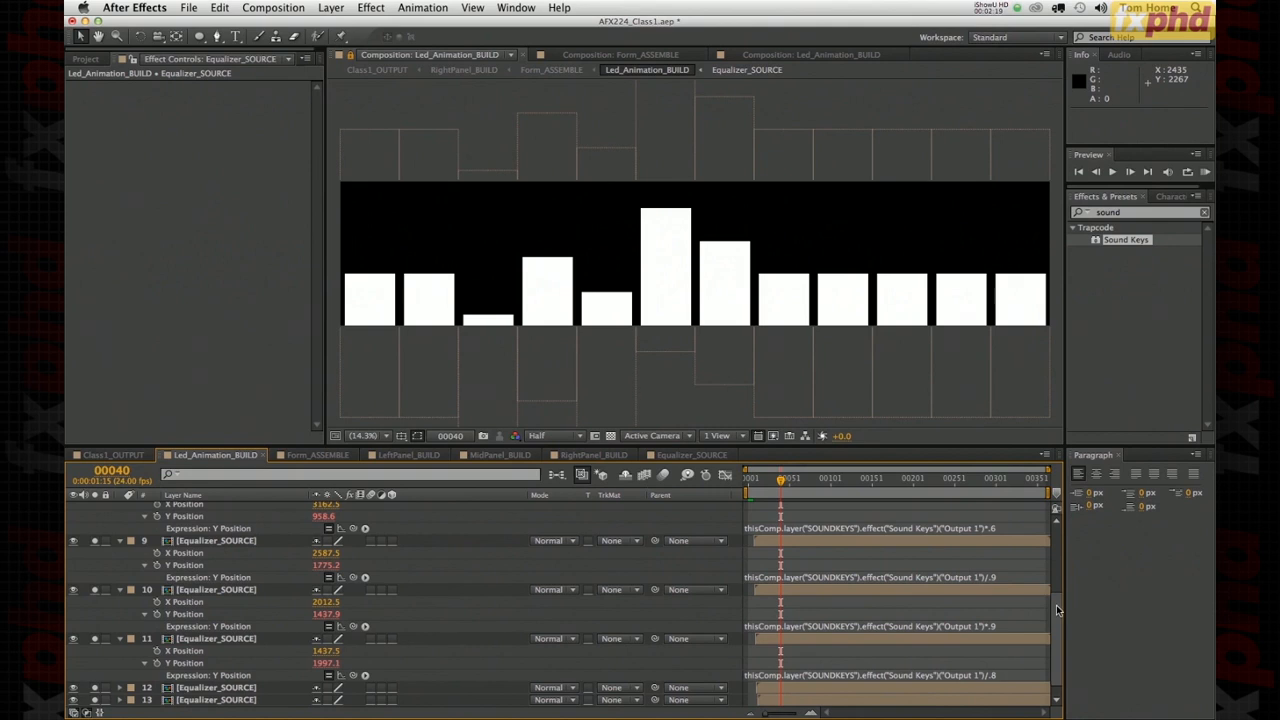
- Open the Y Position expression of Equalizer_SOURCE layer 12 for editing and append a multiplication sign
drag(1056, 605, 1056, 622)
click(230, 676)
key(p)
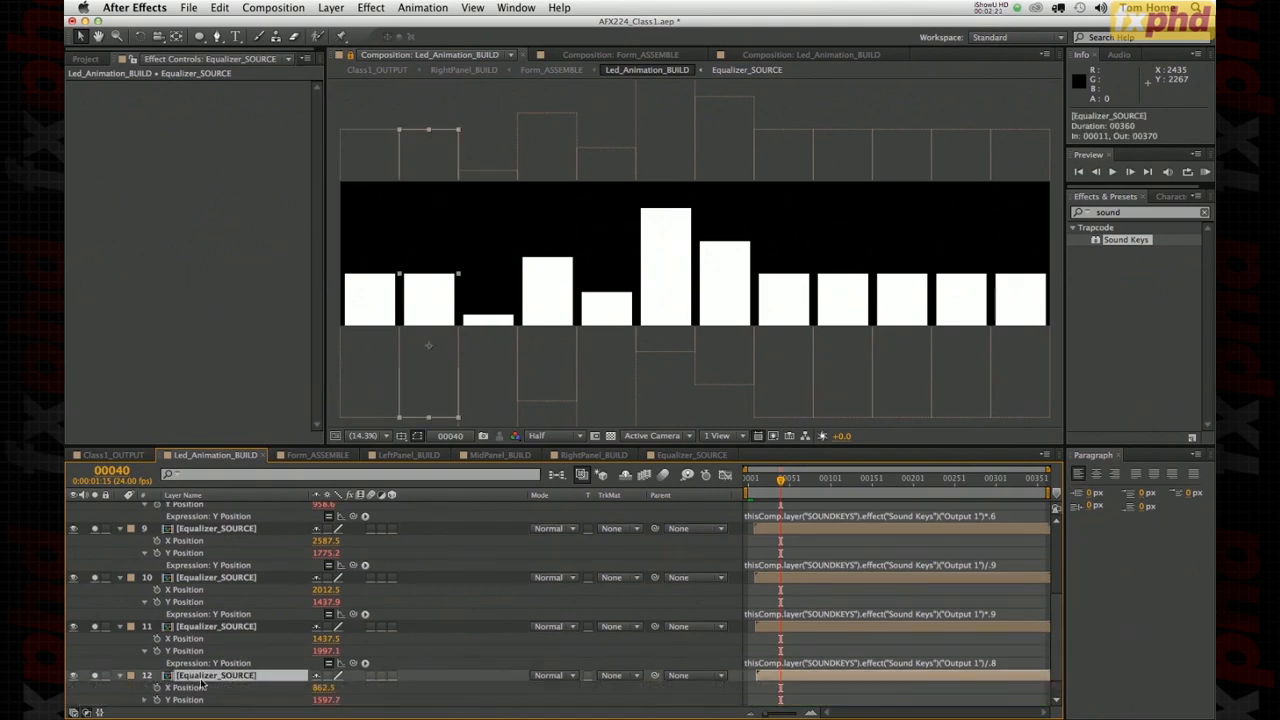
drag(1055, 660, 1055, 678)
click(1015, 675)
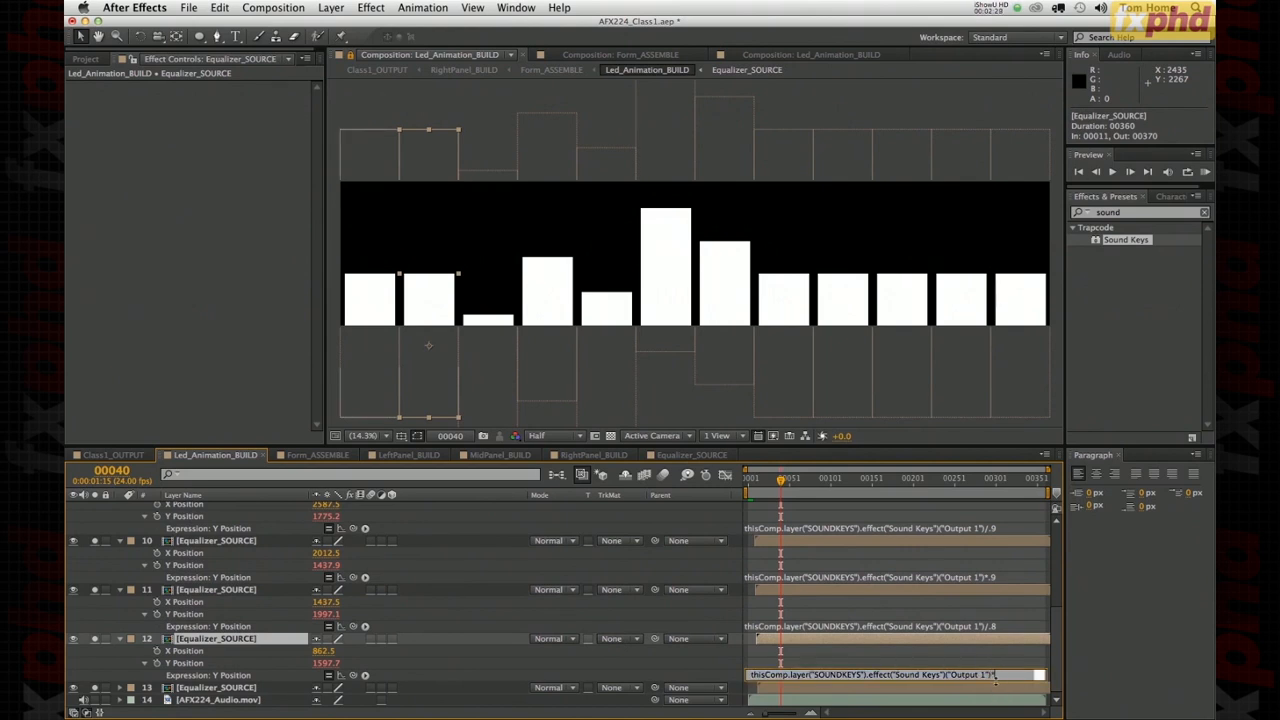
- Try multiplying layer 12's Y Position expression by 75, 7 and 95
text(75)
click(1007, 666)
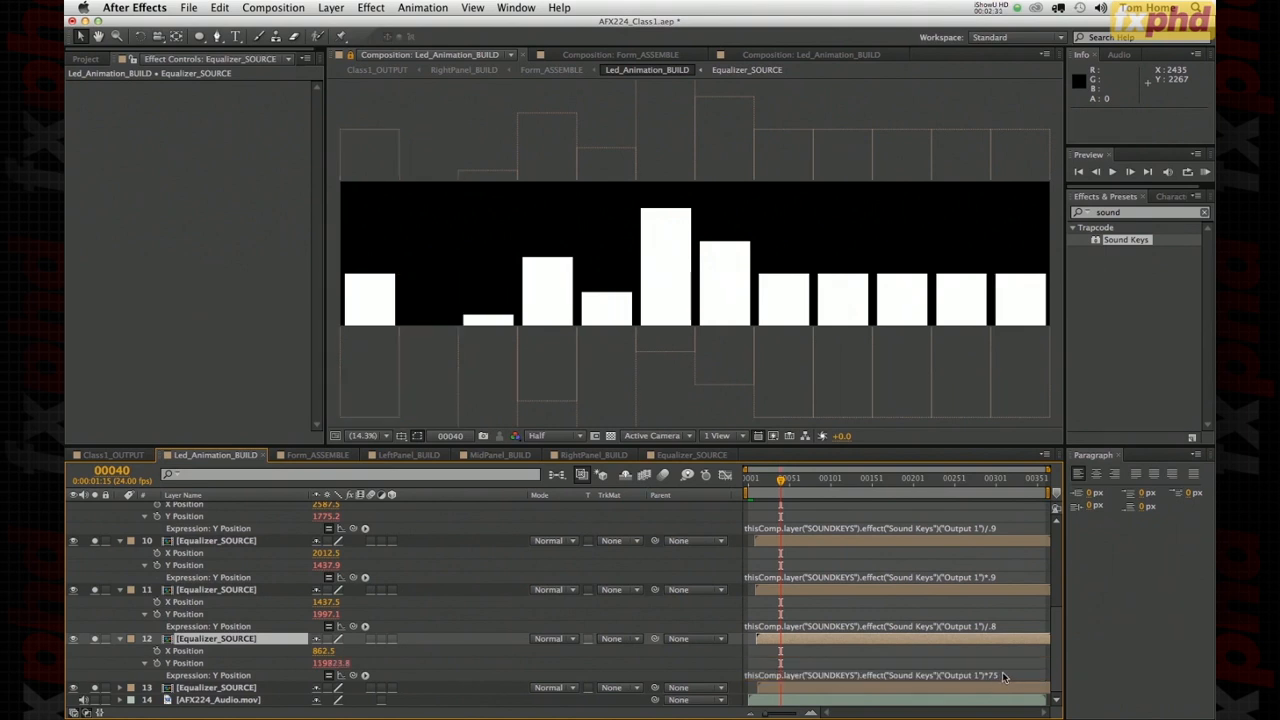
click(1003, 677)
click(1007, 677)
key(BackSpace)
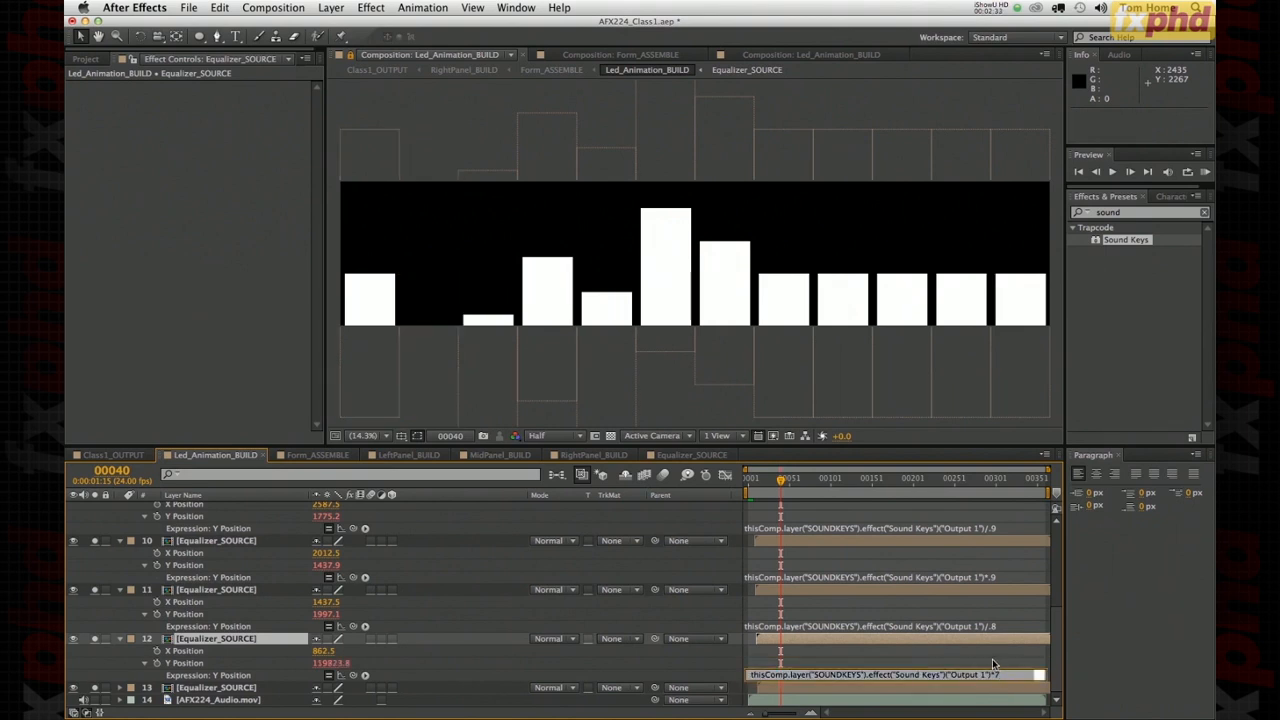
click(993, 665)
click(996, 678)
click(998, 676)
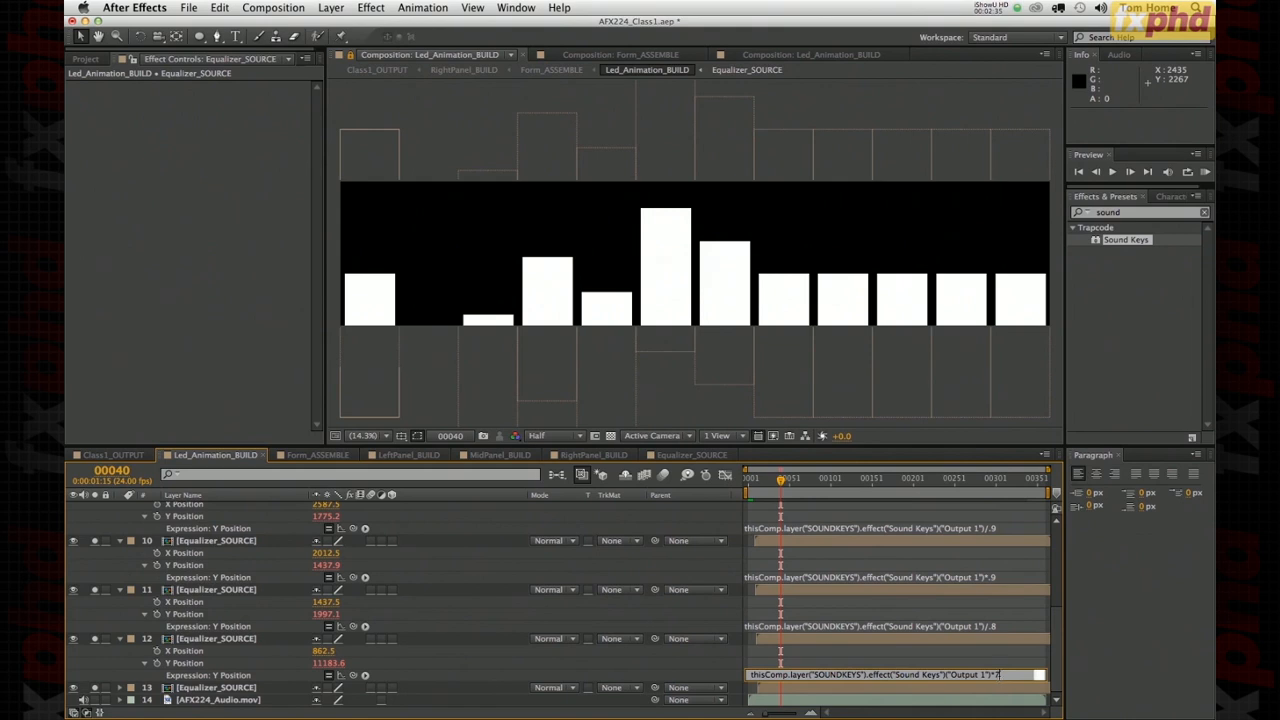
key(KP_Enter)
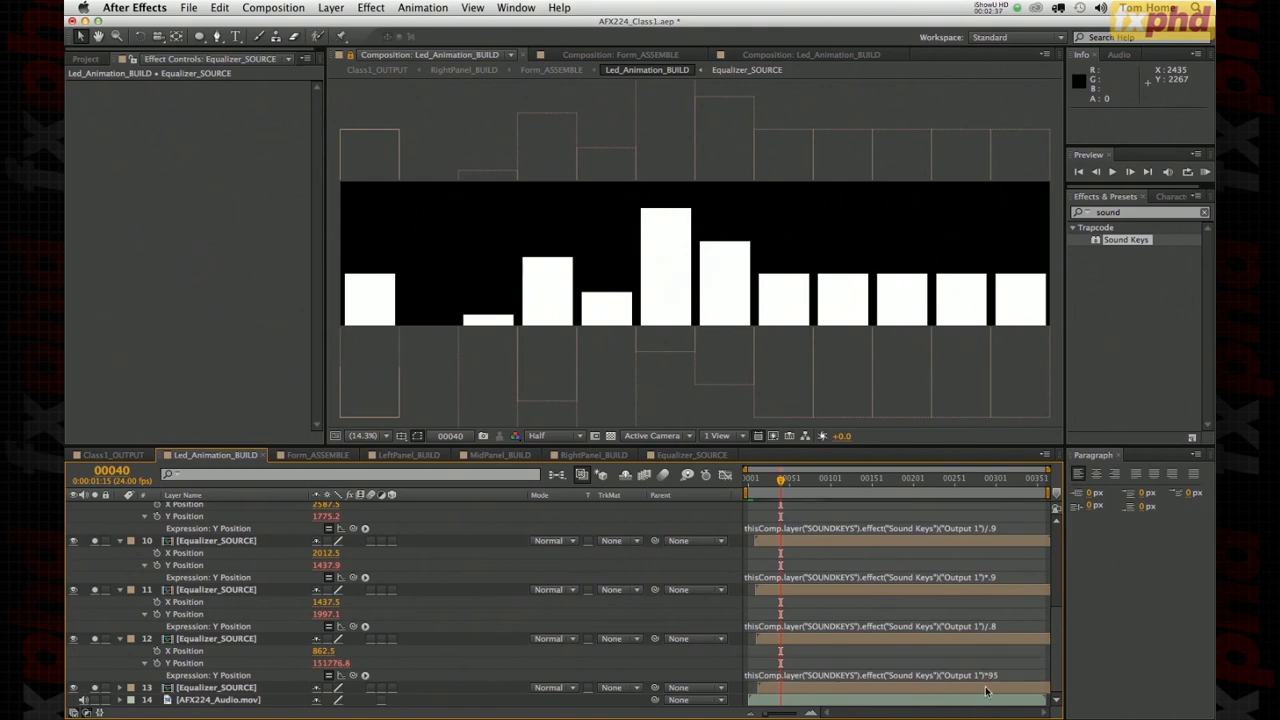
- Correct the multiplier in layer 12's Y Position expression to .95
click(975, 676)
click(987, 676)
key(BackSpace)
click(980, 651)
click(998, 675)
click(1000, 675)
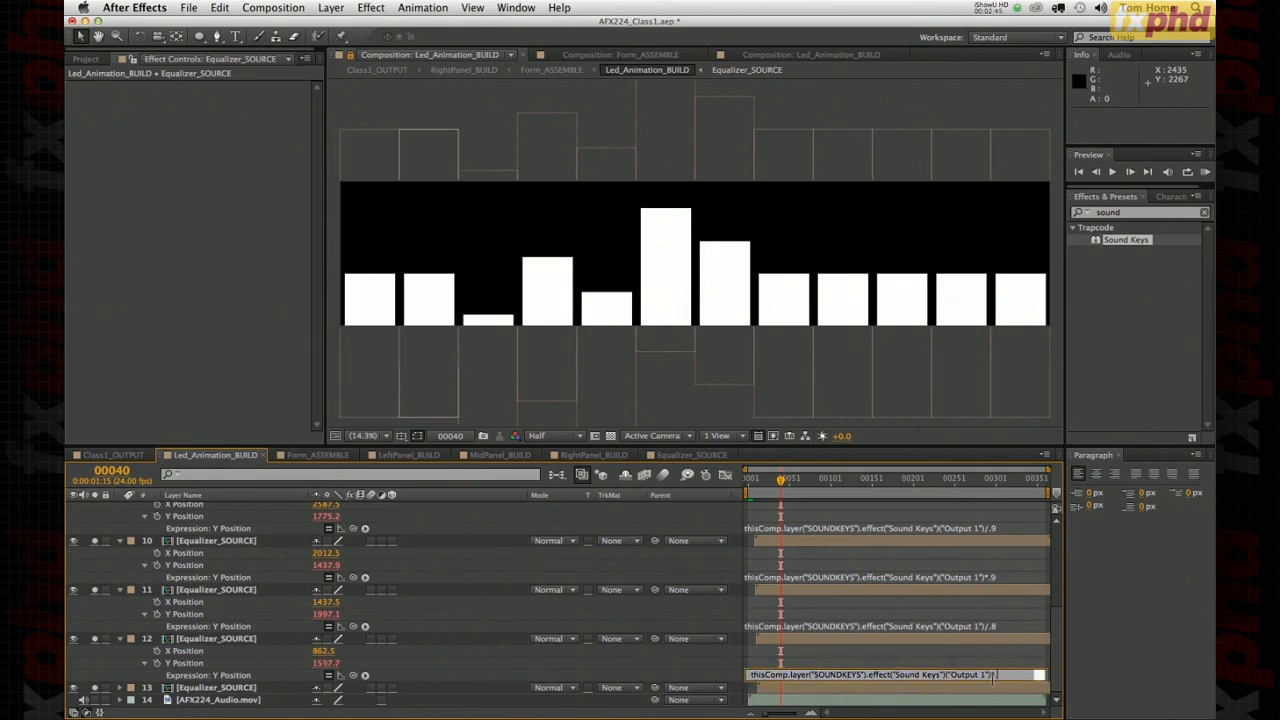
key(KP_Enter)
- Preview the varied bar motion from frame 1, stop at frame 48 and return to the first layers
drag(786, 479, 732, 496)
key(space)
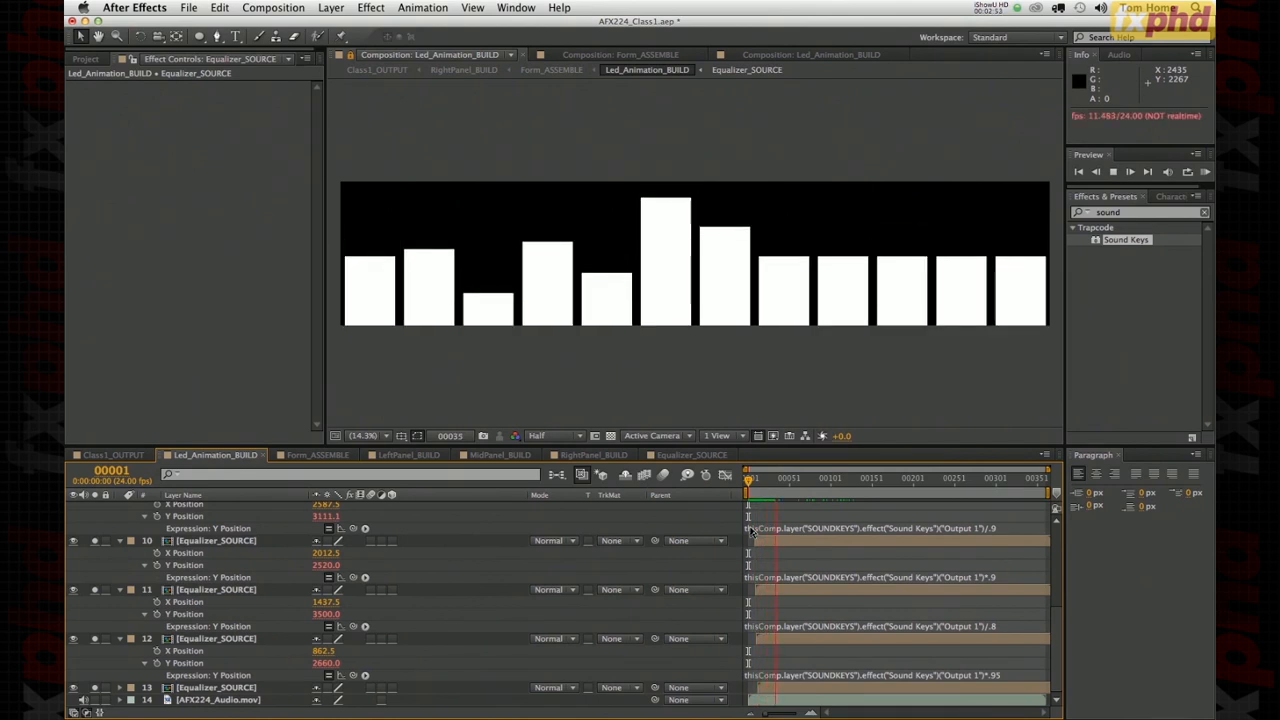
key(space)
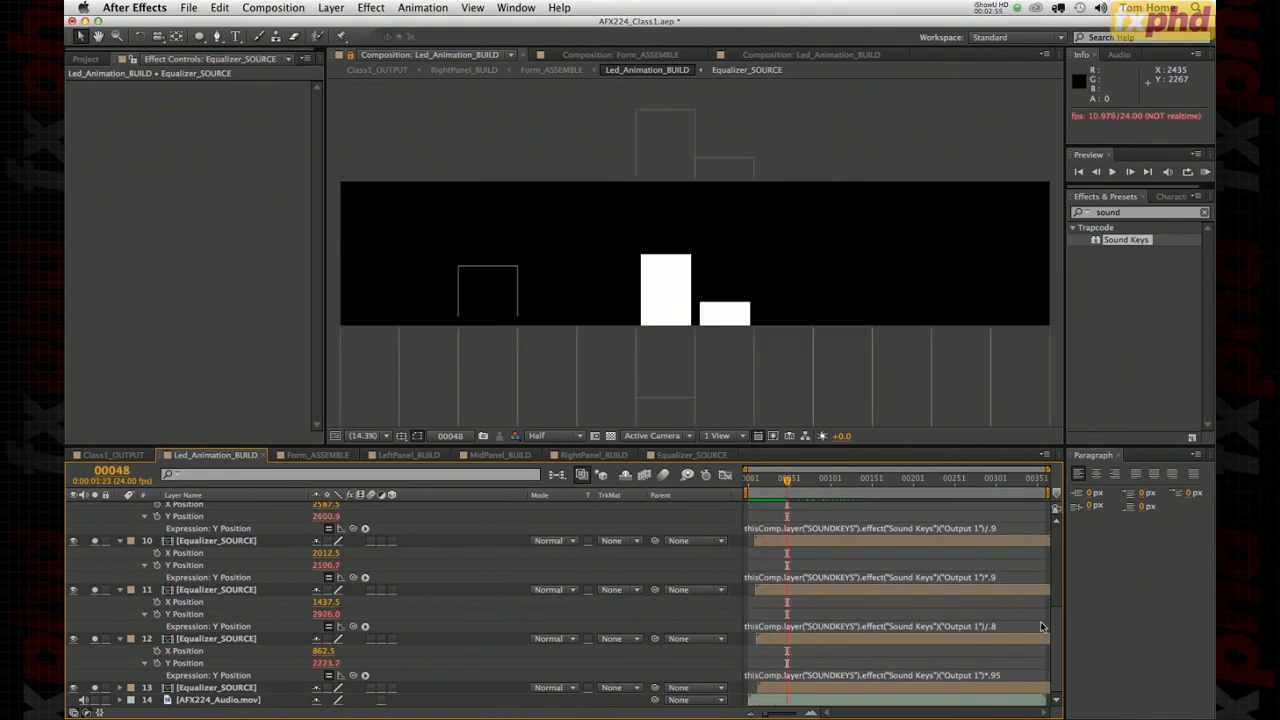
scroll(1056, 620, up, 5)
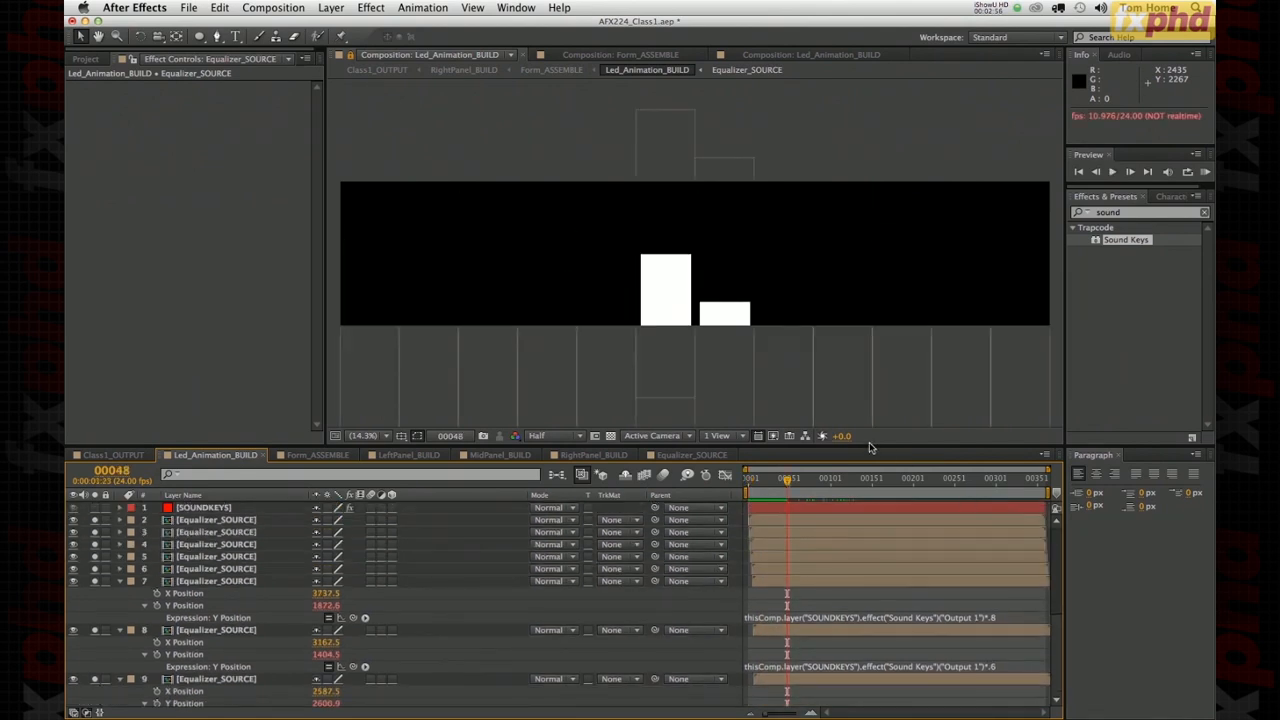
- Reveal the Y Position expression of Equalizer_SOURCE layer 6
click(200, 568)
key(p)
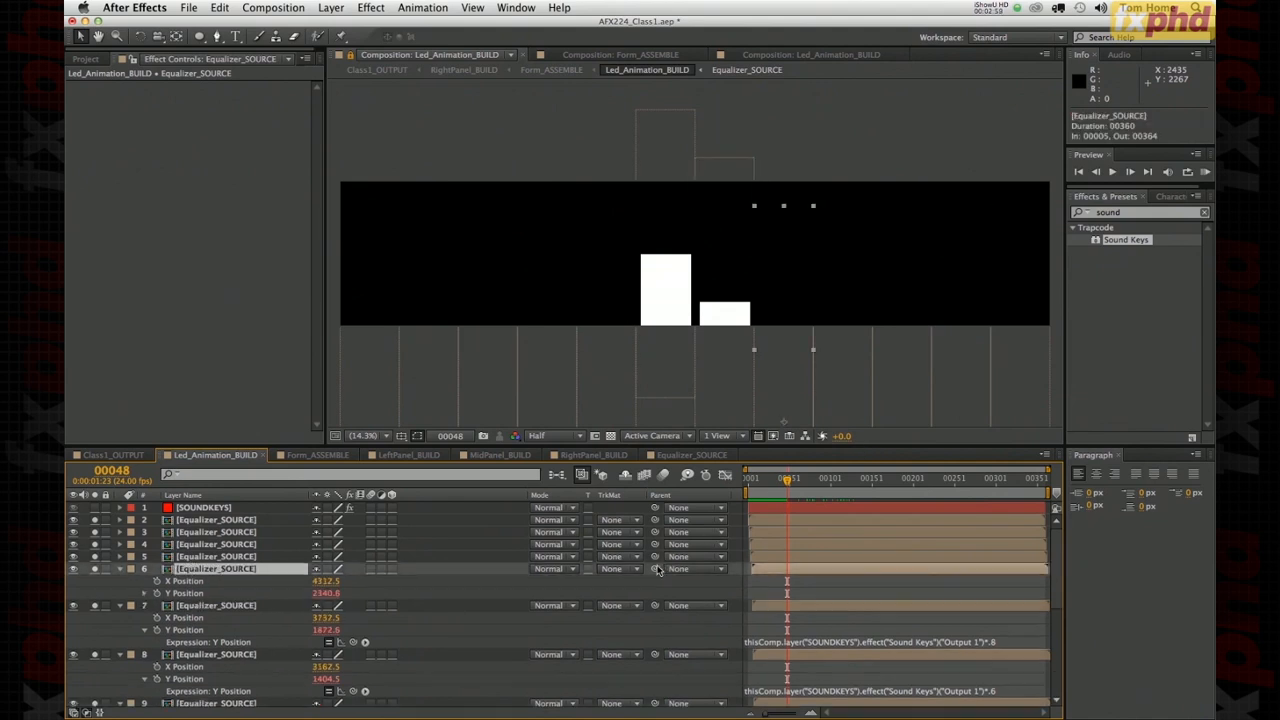
click(144, 593)
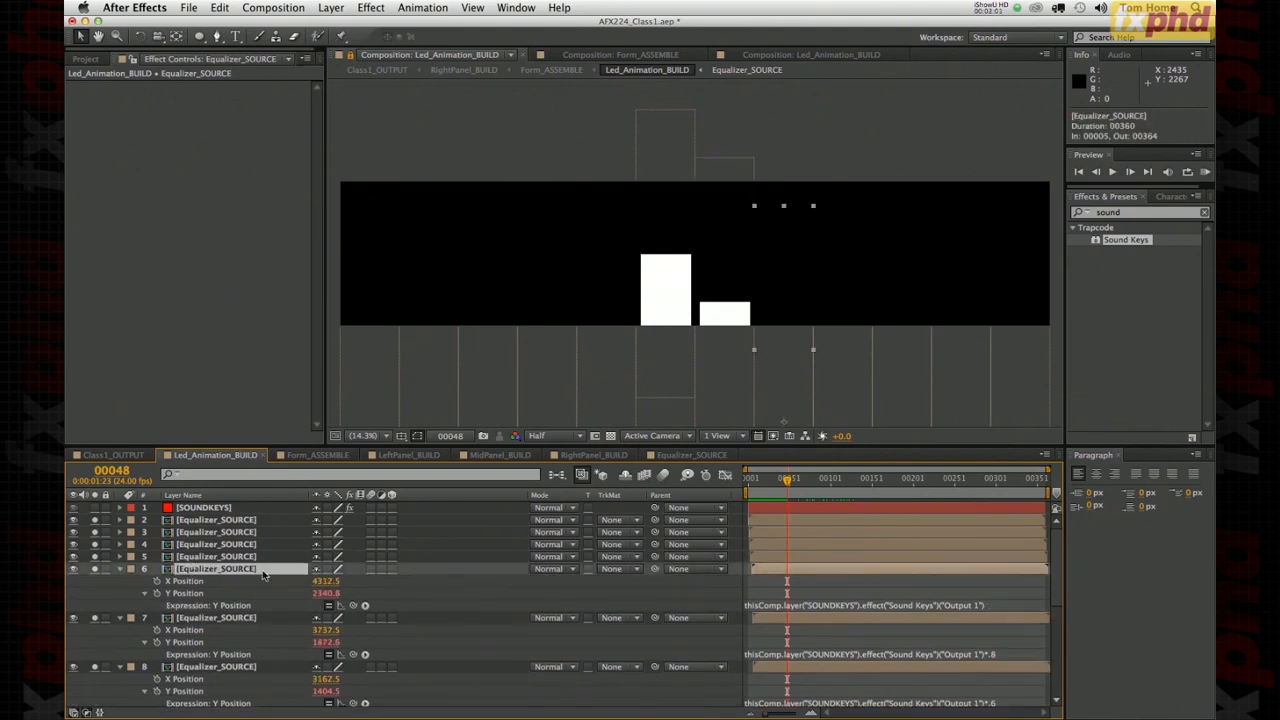
- Preview the motion of the LED bars, stop the playback and park the time indicator at frame 25
drag(838, 483, 805, 493)
key(KP_0)
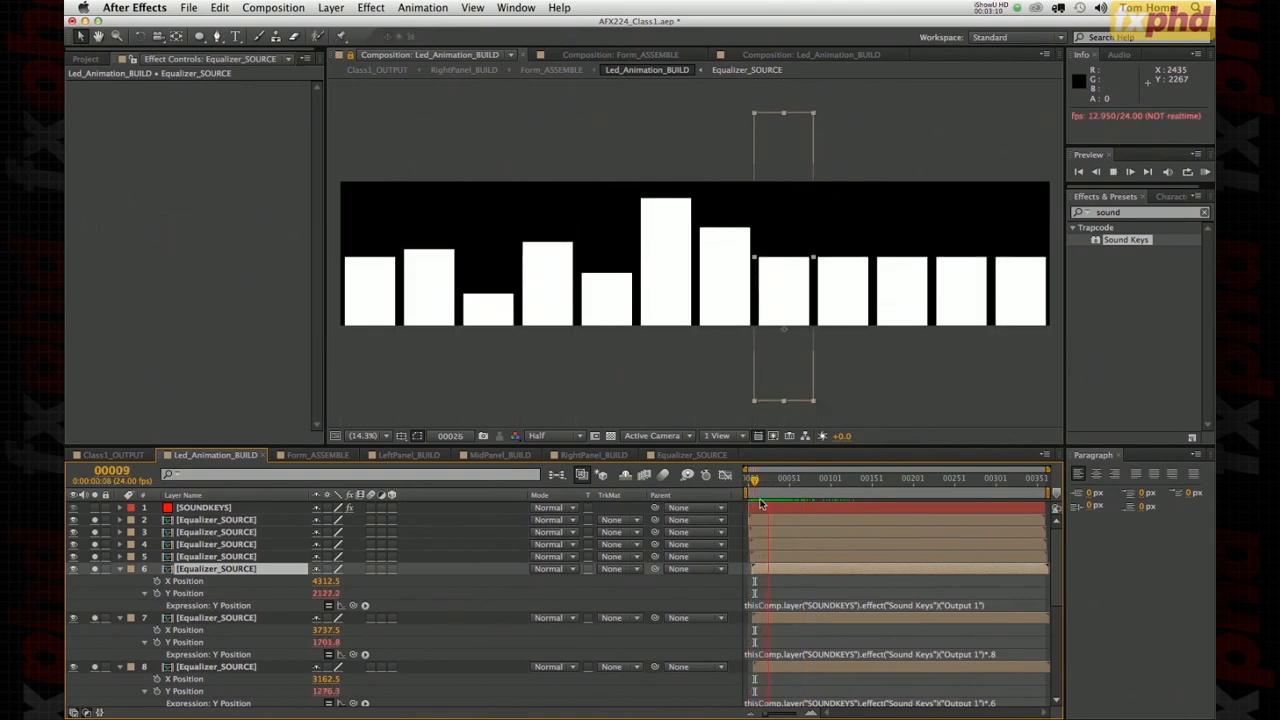
key(space)
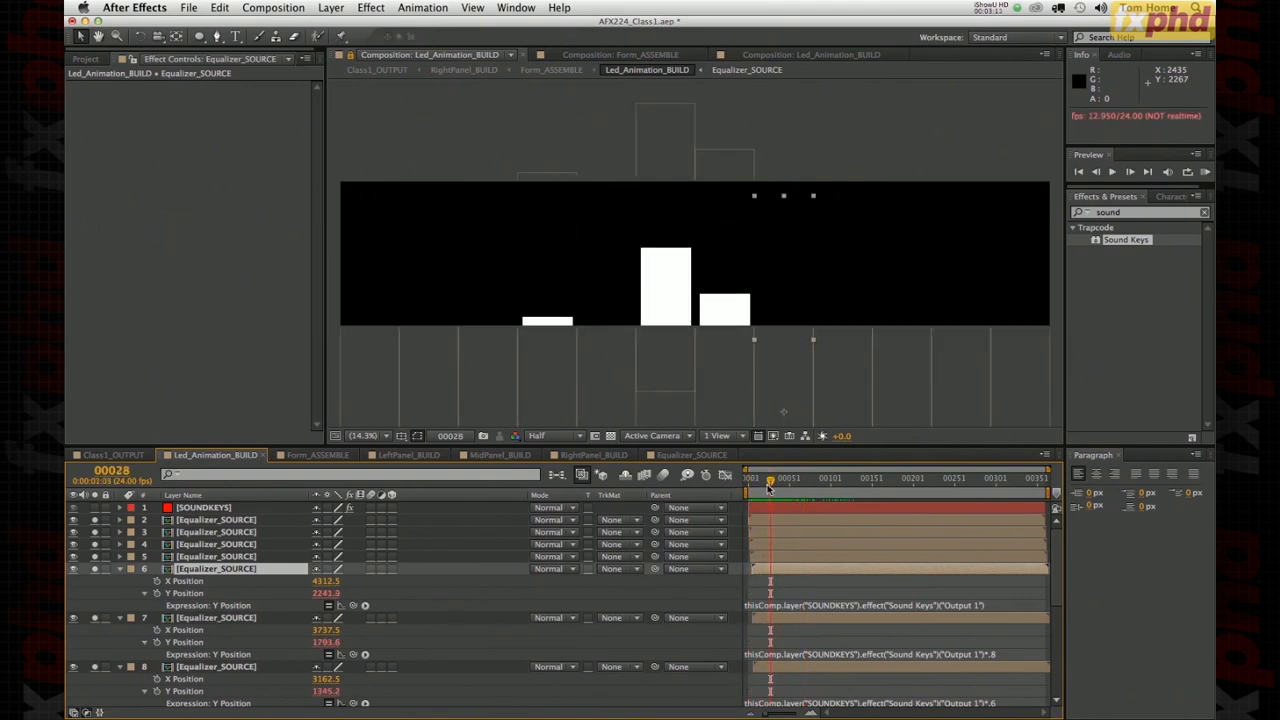
click(768, 486)
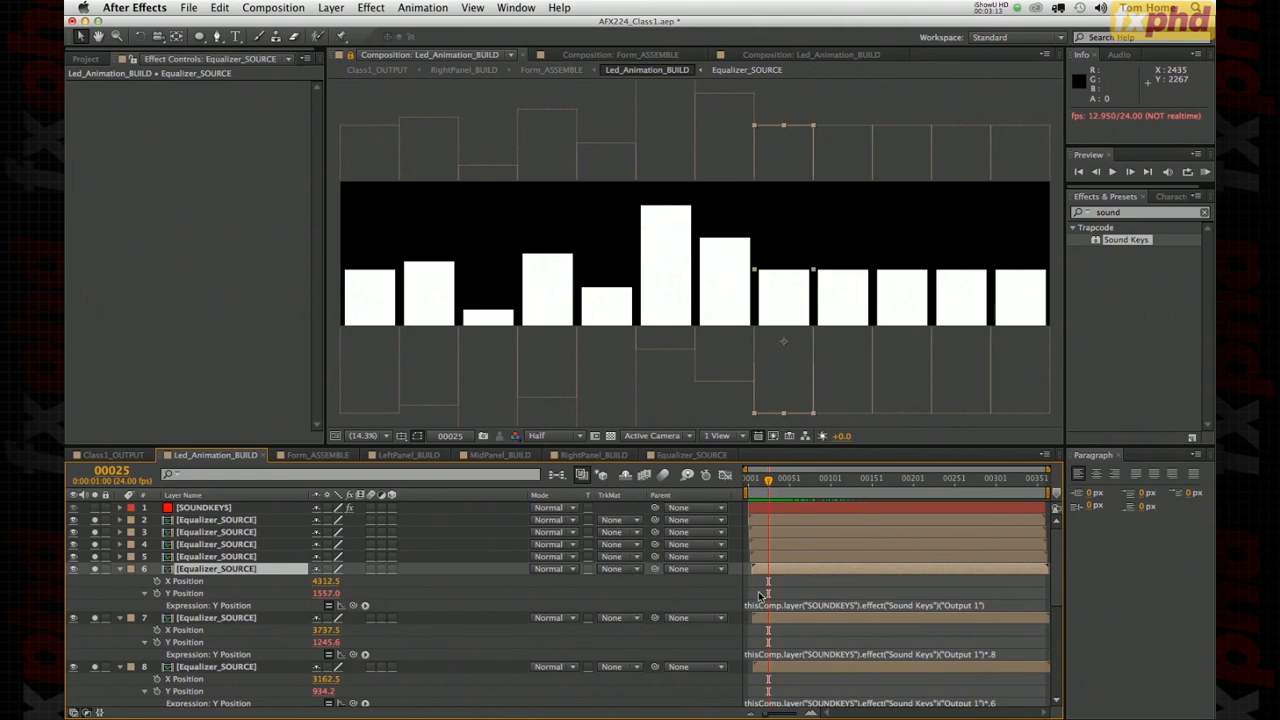
- Reveal the Y Position expression of Equalizer_SOURCE layer 5 and divide it by .9
click(995, 605)
click(995, 605)
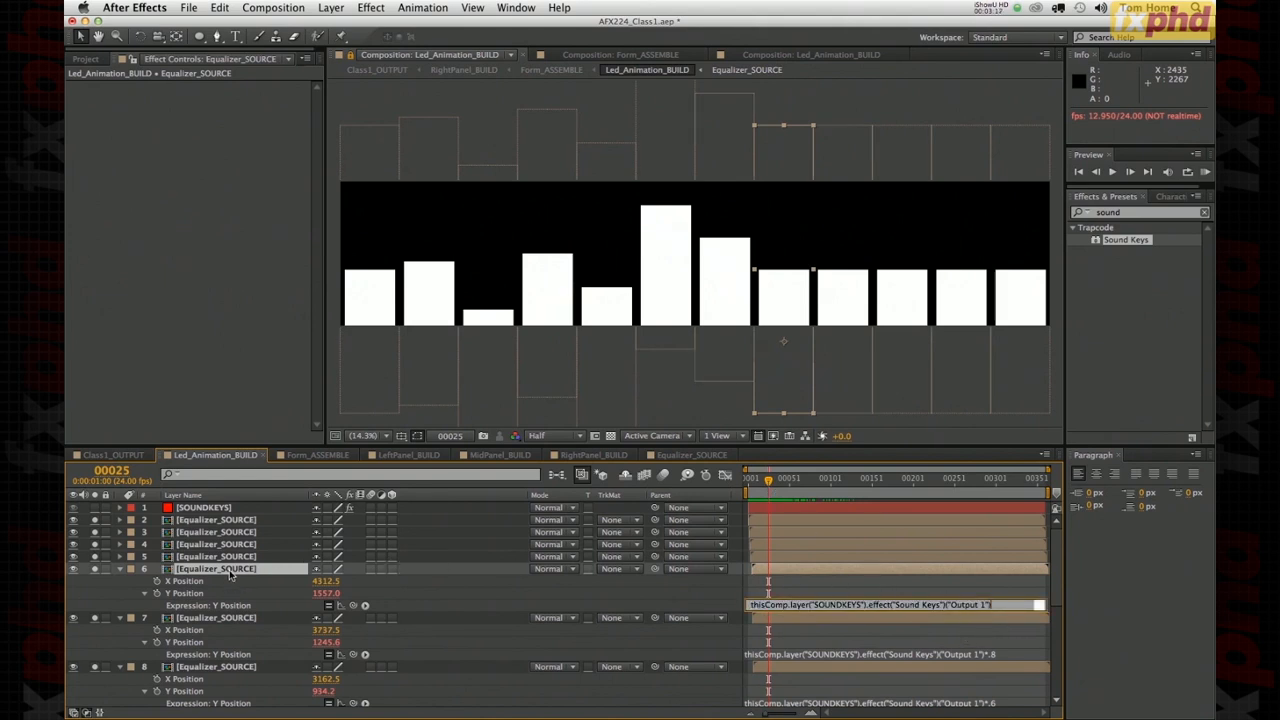
click(230, 557)
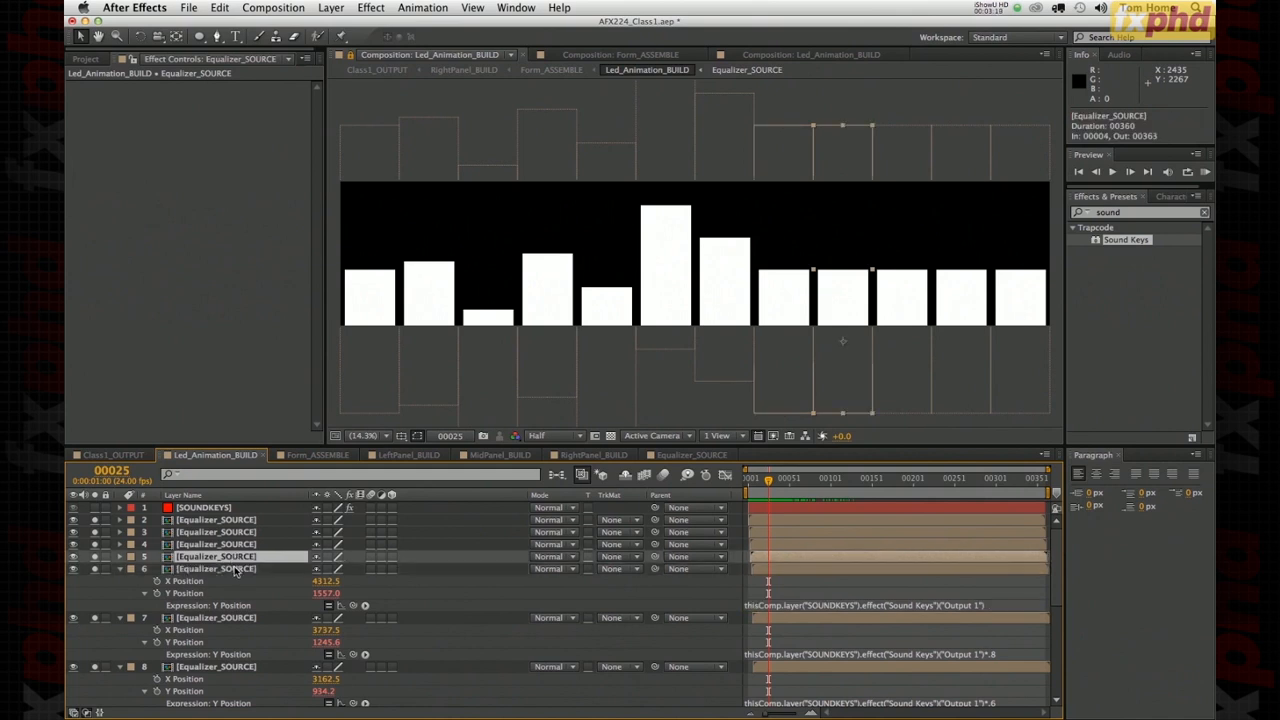
key(p)
click(148, 581)
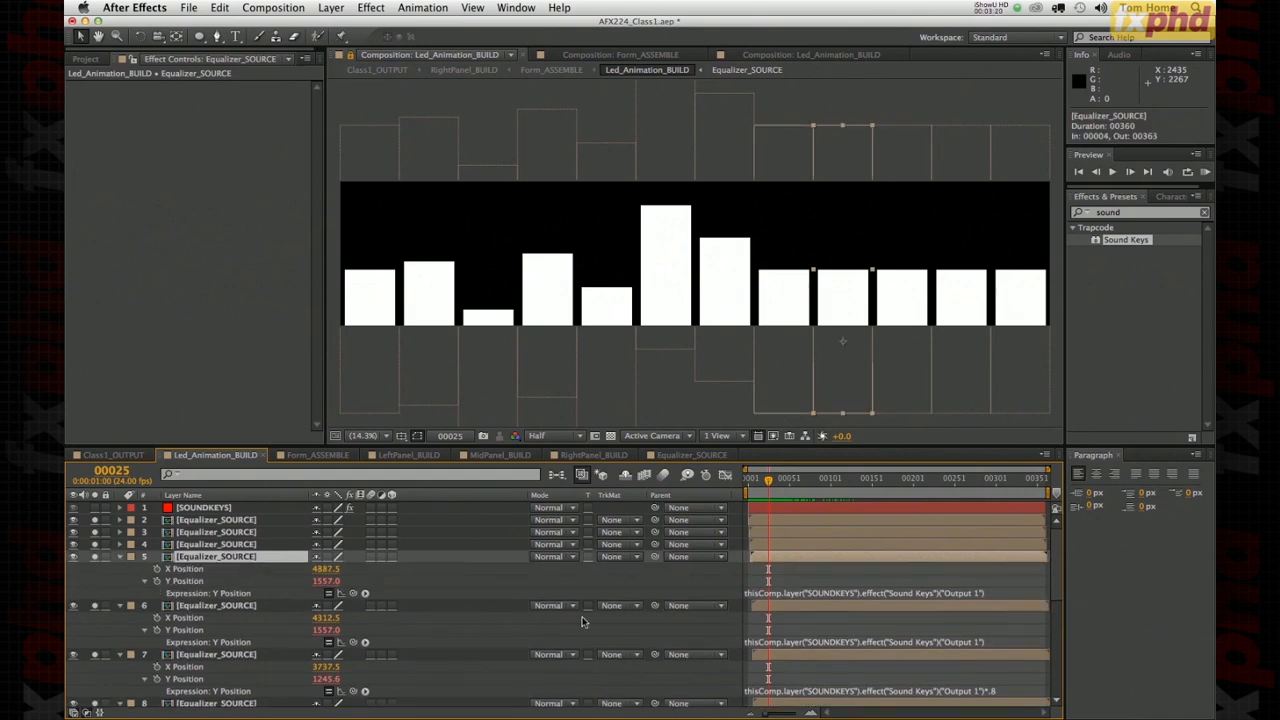
click(994, 592)
click(992, 593)
key(super+c)
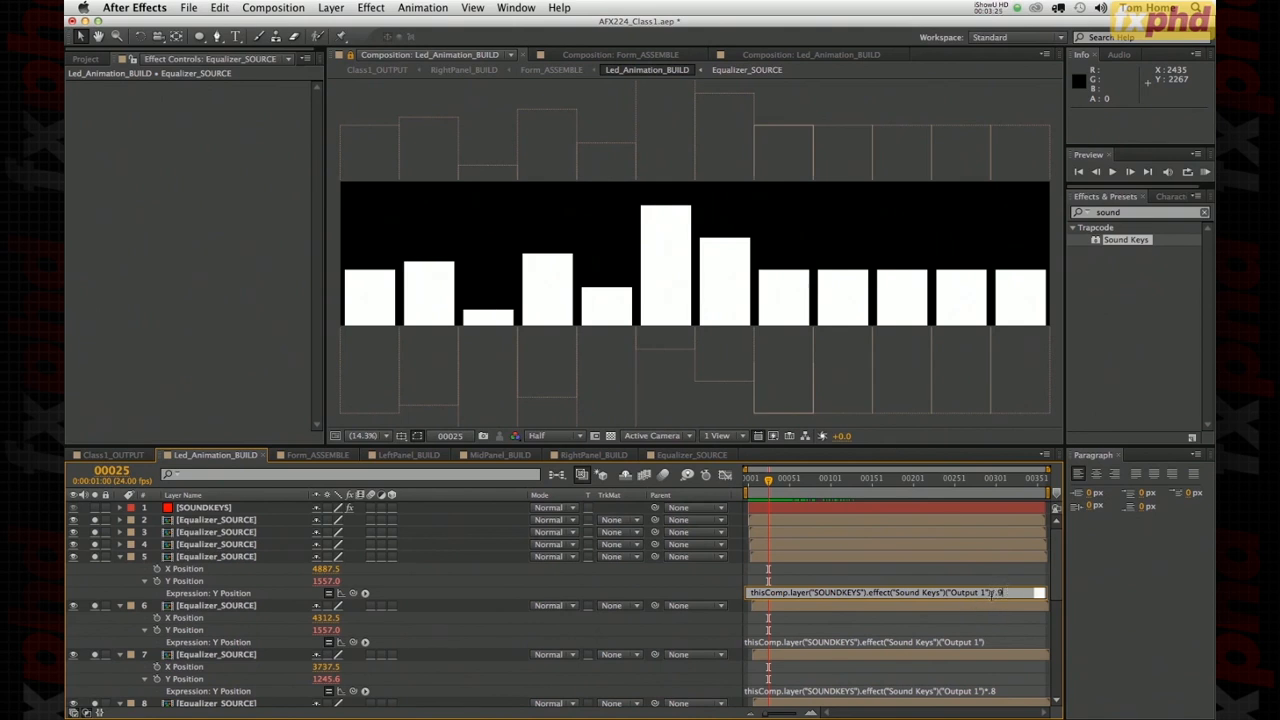
key(KP_Enter)
- Reveal the Y Position expression of Equalizer_SOURCE layer 4
click(233, 545)
key(p)
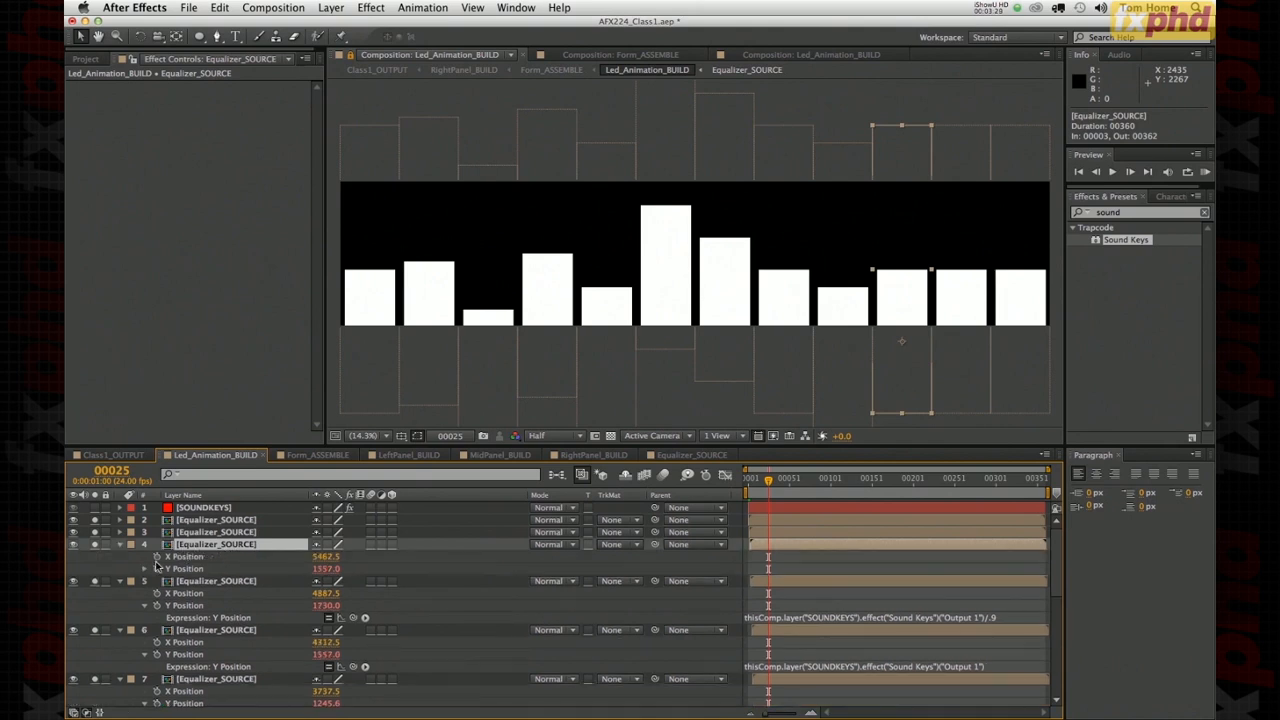
alt+click(146, 569)
- Try multiplying layer 4's Y Position expression by .2, .7 and .5
key(super+v)
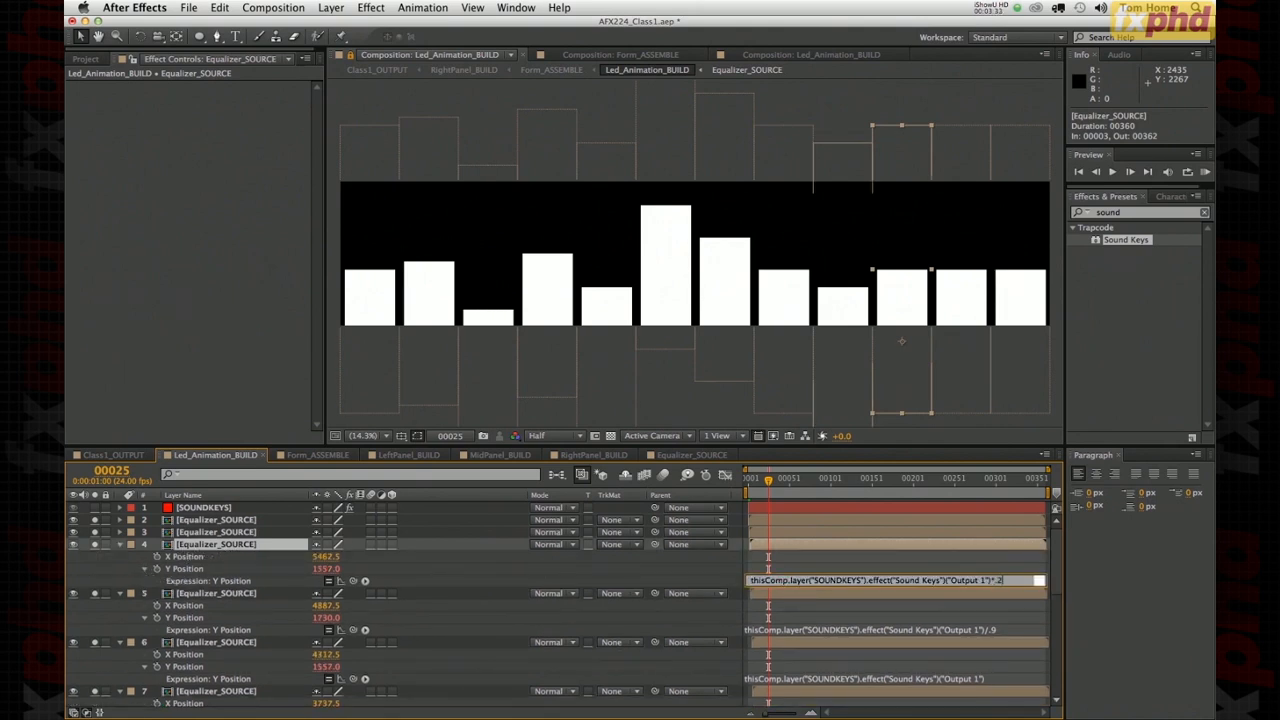
click(966, 603)
click(998, 582)
click(1001, 582)
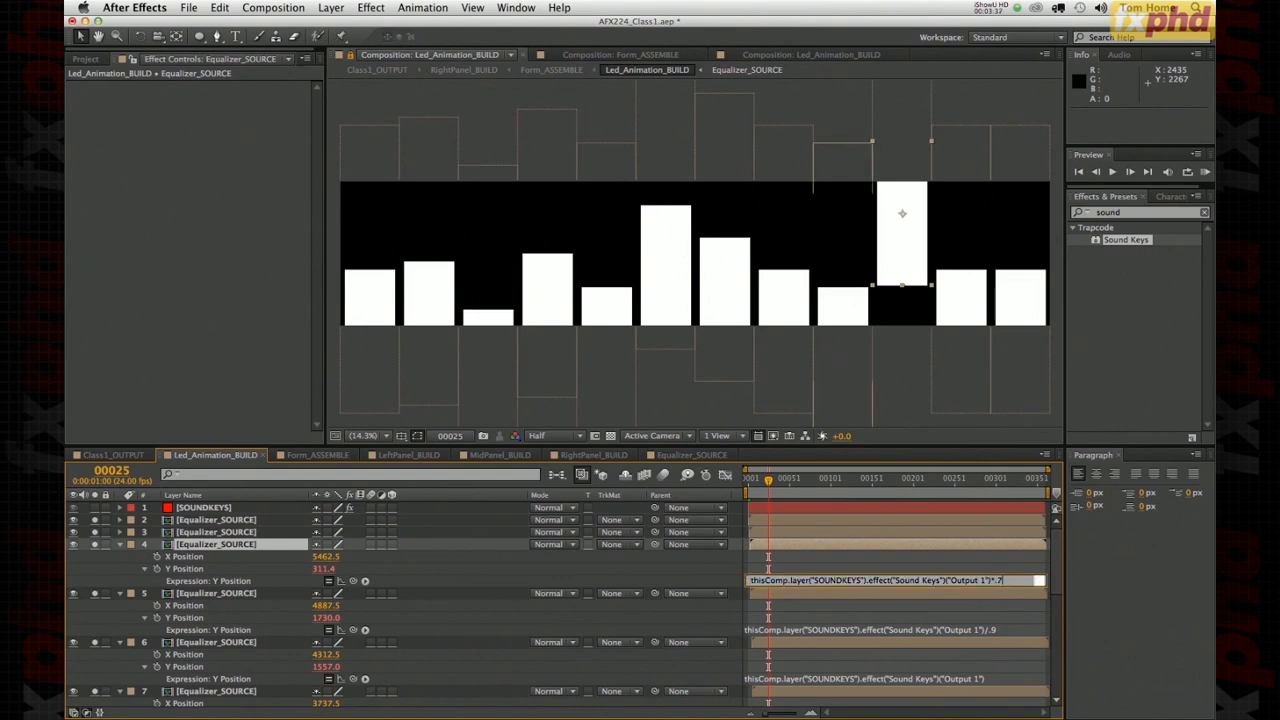
click(980, 600)
click(999, 580)
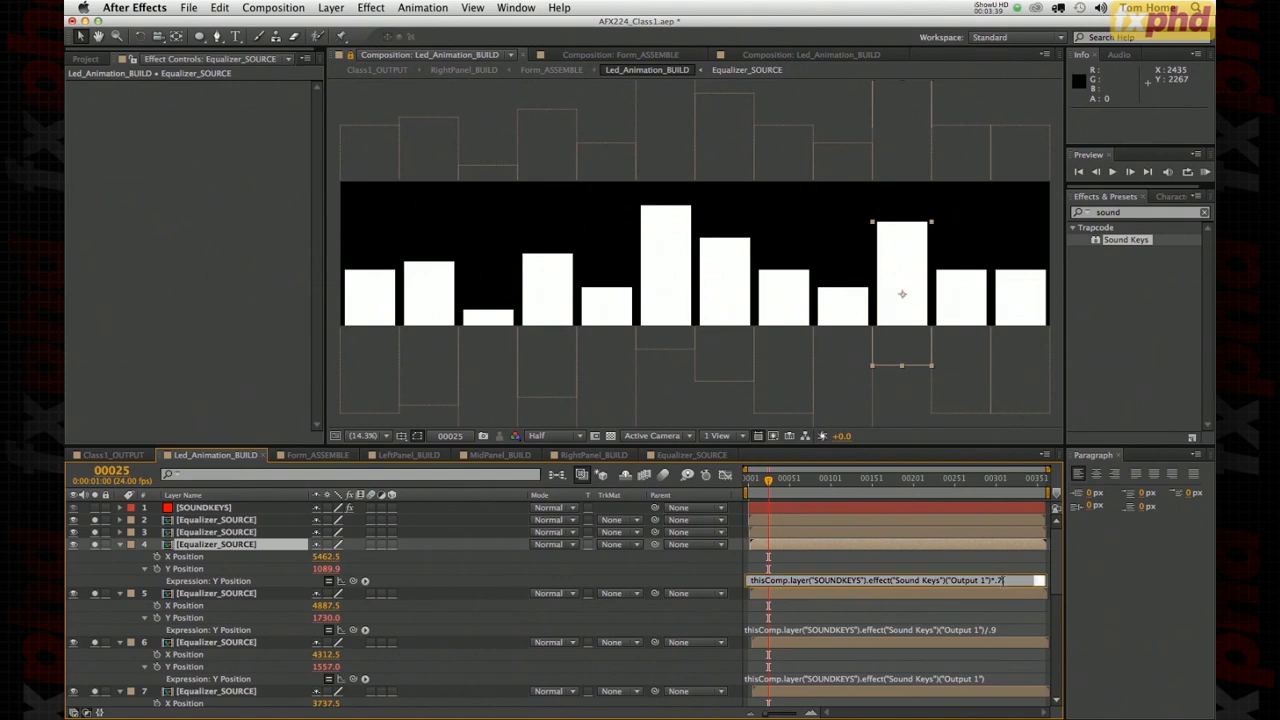
text(*.5)
click(989, 596)
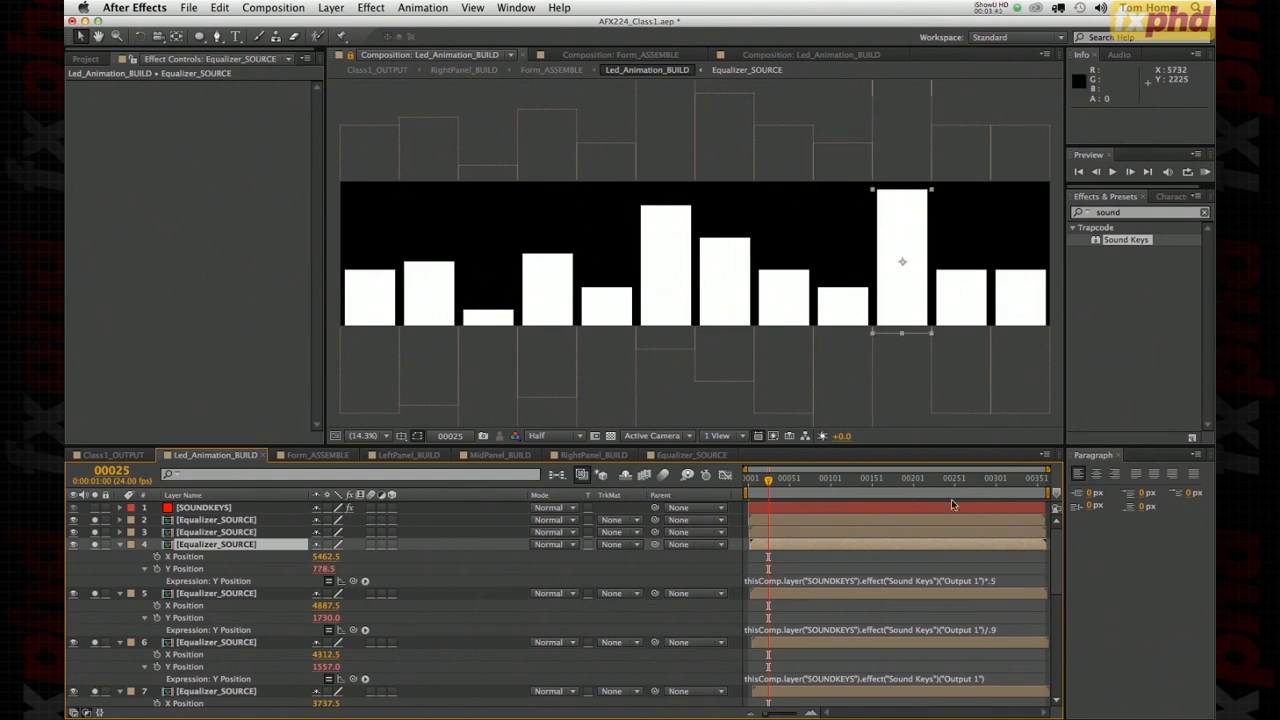
- Set the multiplier in layer 4's Y Position expression to .9
click(1002, 581)
click(1005, 581)
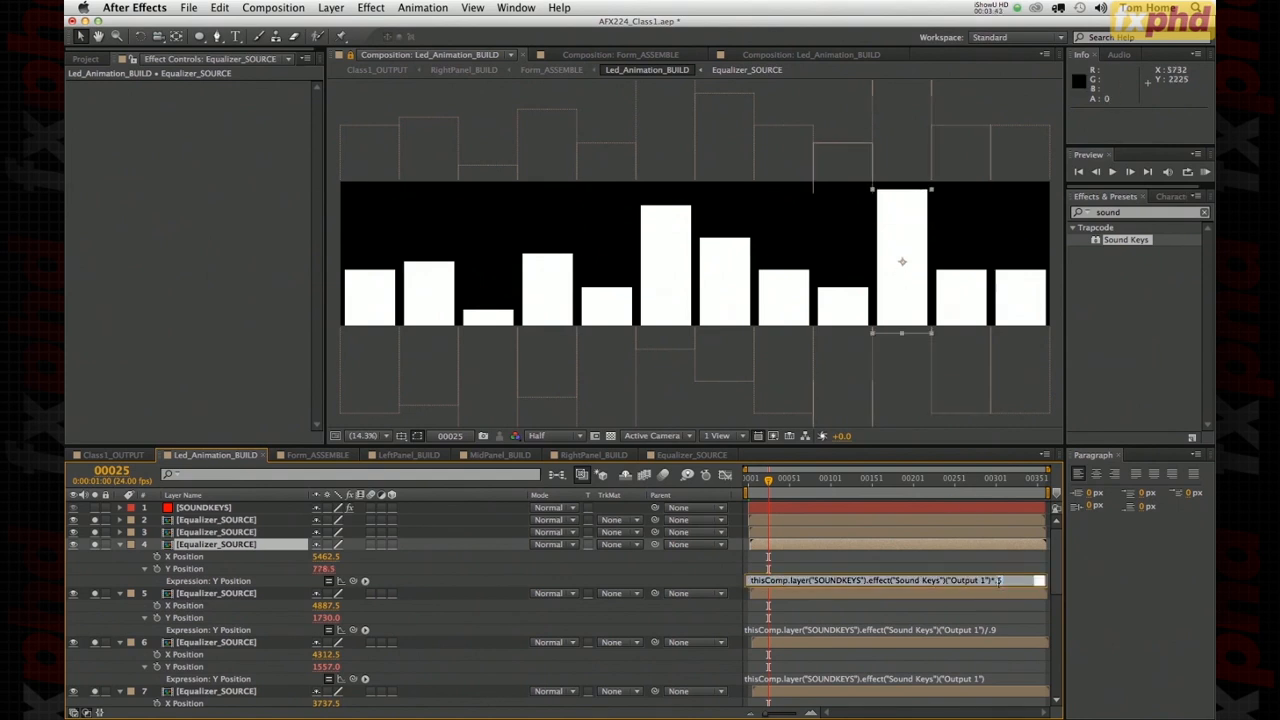
text(9)
click(957, 474)
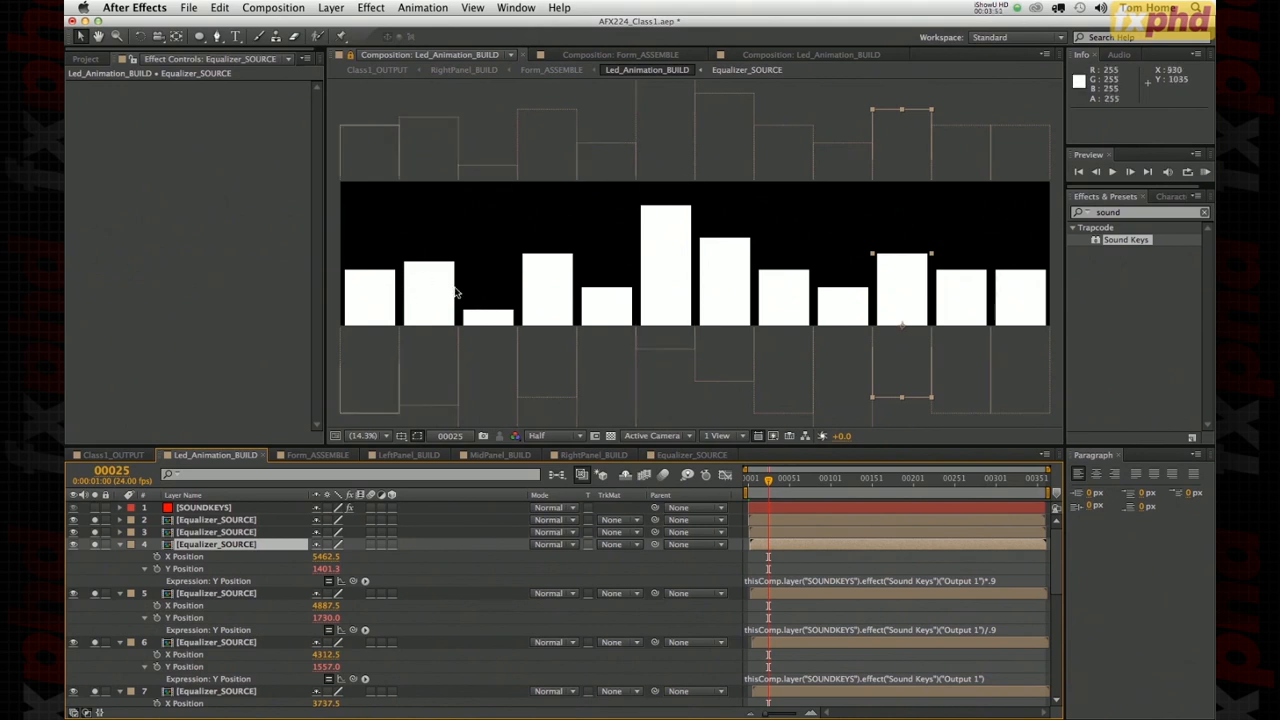
- Reveal the Y Position expression of Equalizer_SOURCE layer 2
click(227, 533)
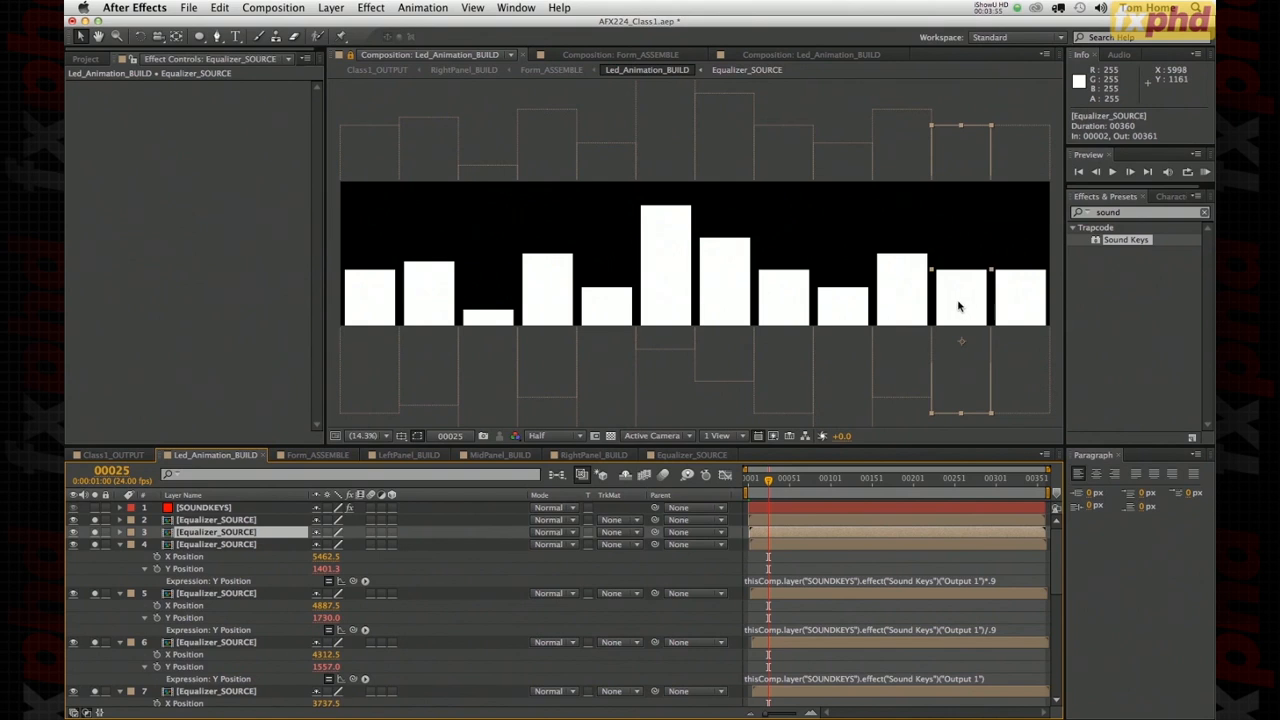
click(218, 521)
key(p)
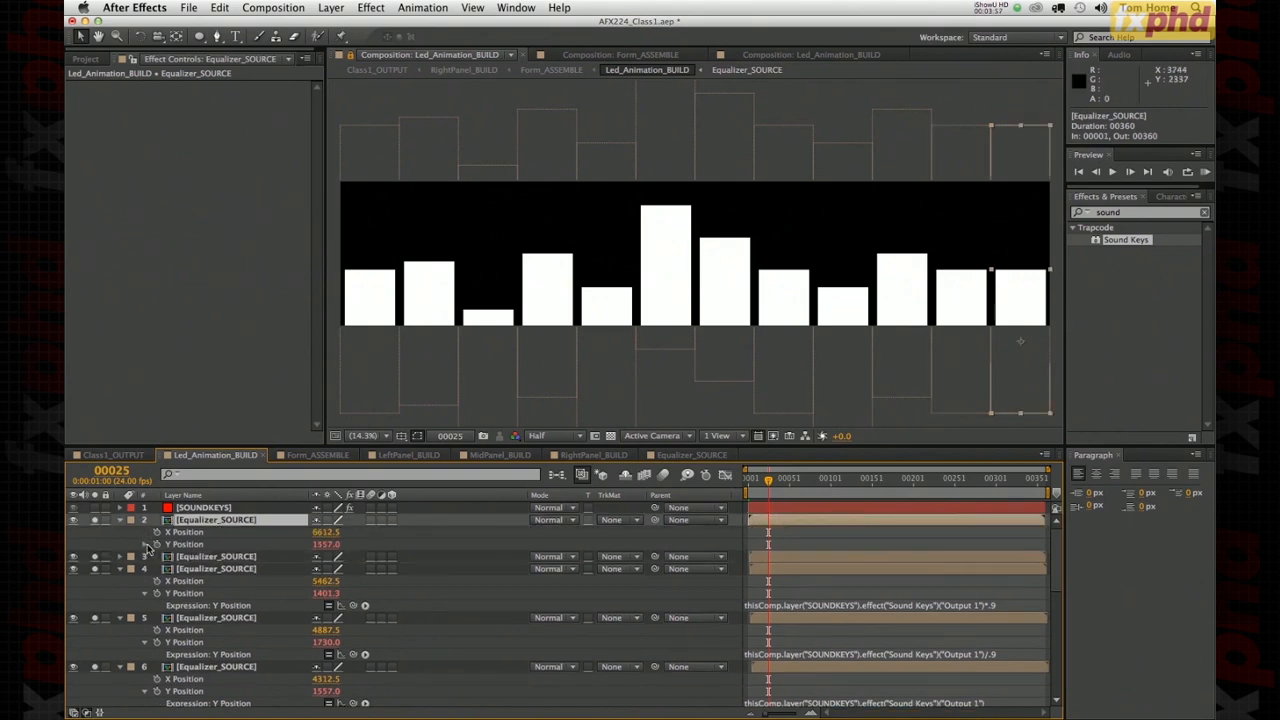
click(146, 545)
- Try dividing layer 2's Y Position expression by .9 and .7
click(993, 557)
click(997, 557)
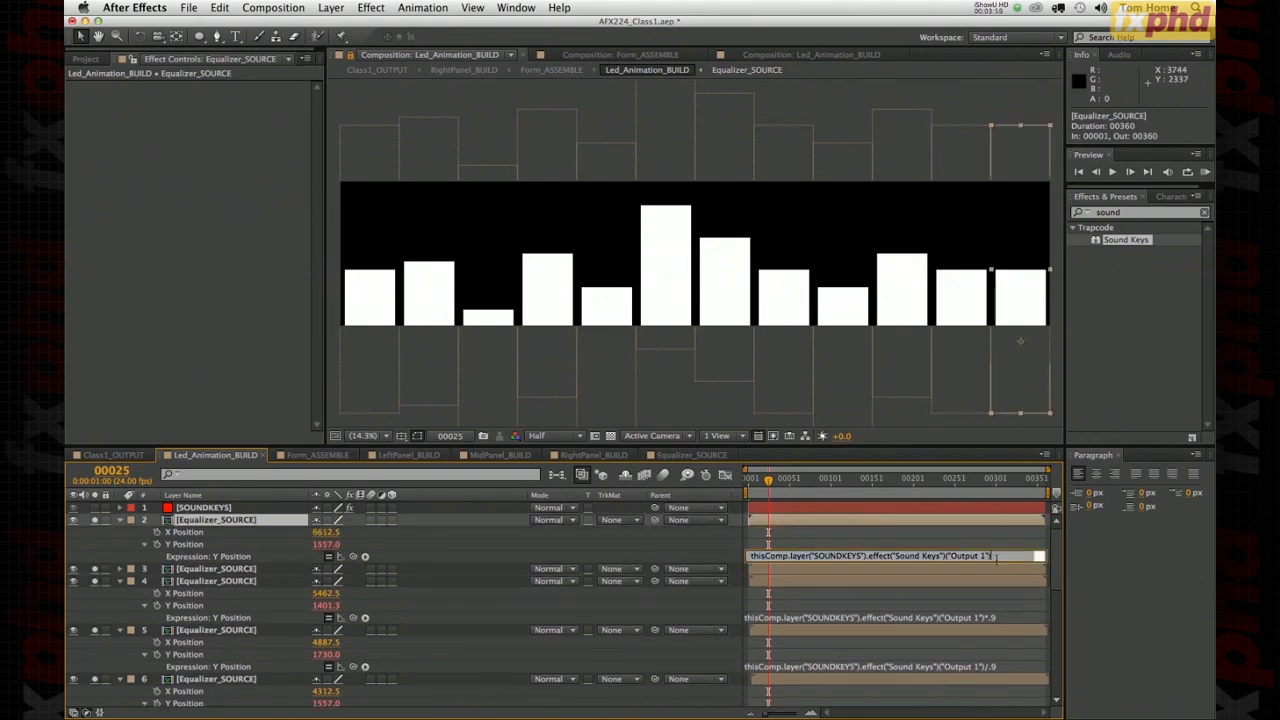
text(/.9)
key(KP_Enter)
click(997, 554)
click(1003, 556)
key(BackSpace)
text(7)
key(KP_Enter)
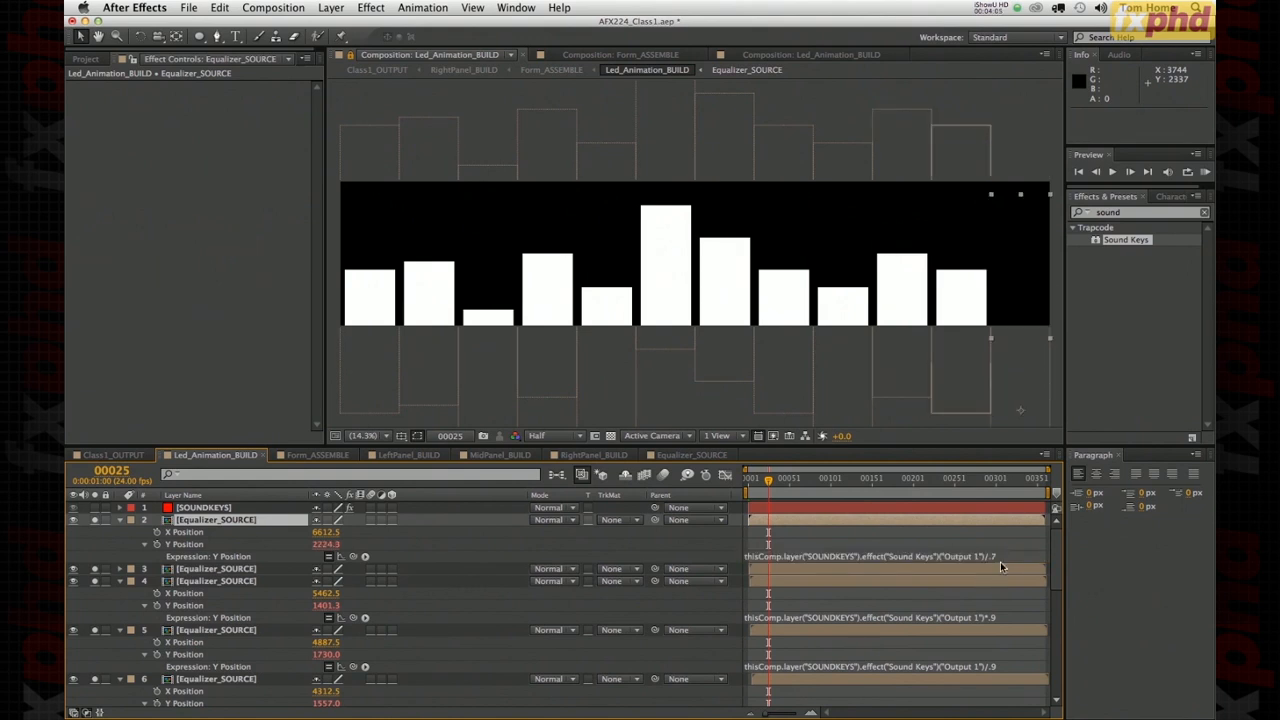
- Set the divisor in layer 2's Y Position expression to .85
click(1001, 556)
click(999, 558)
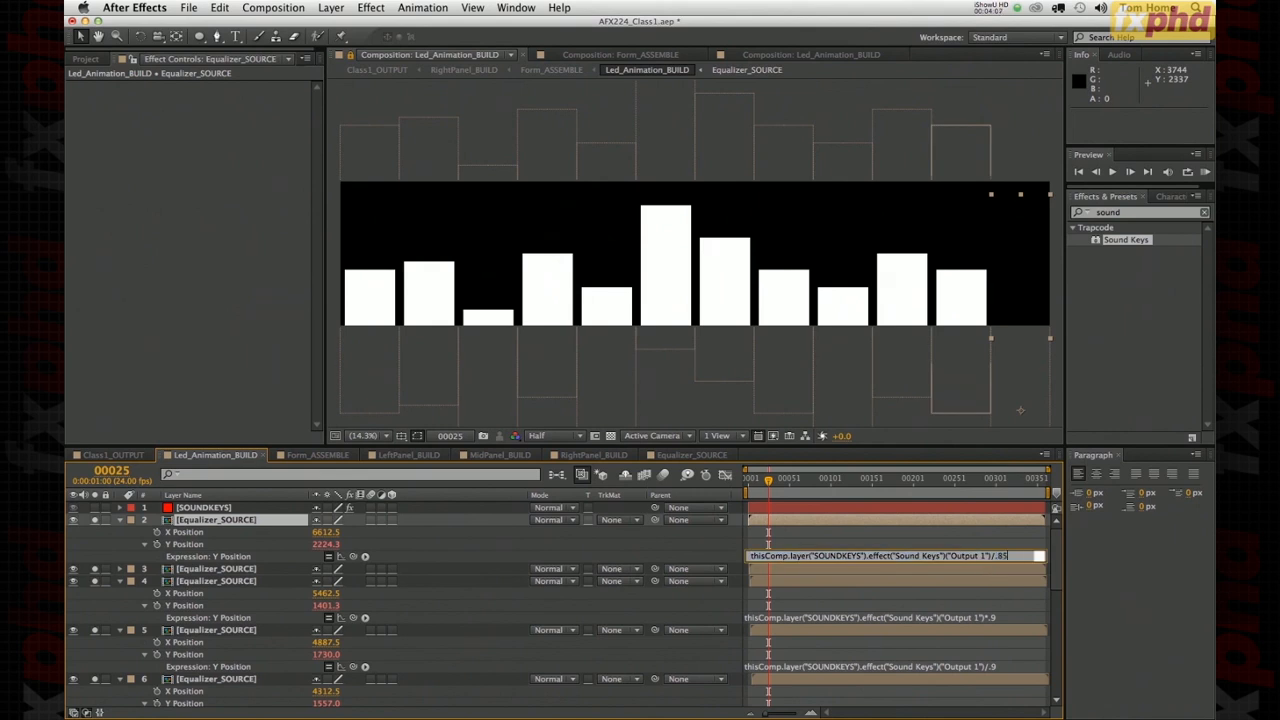
key(KP_Enter)
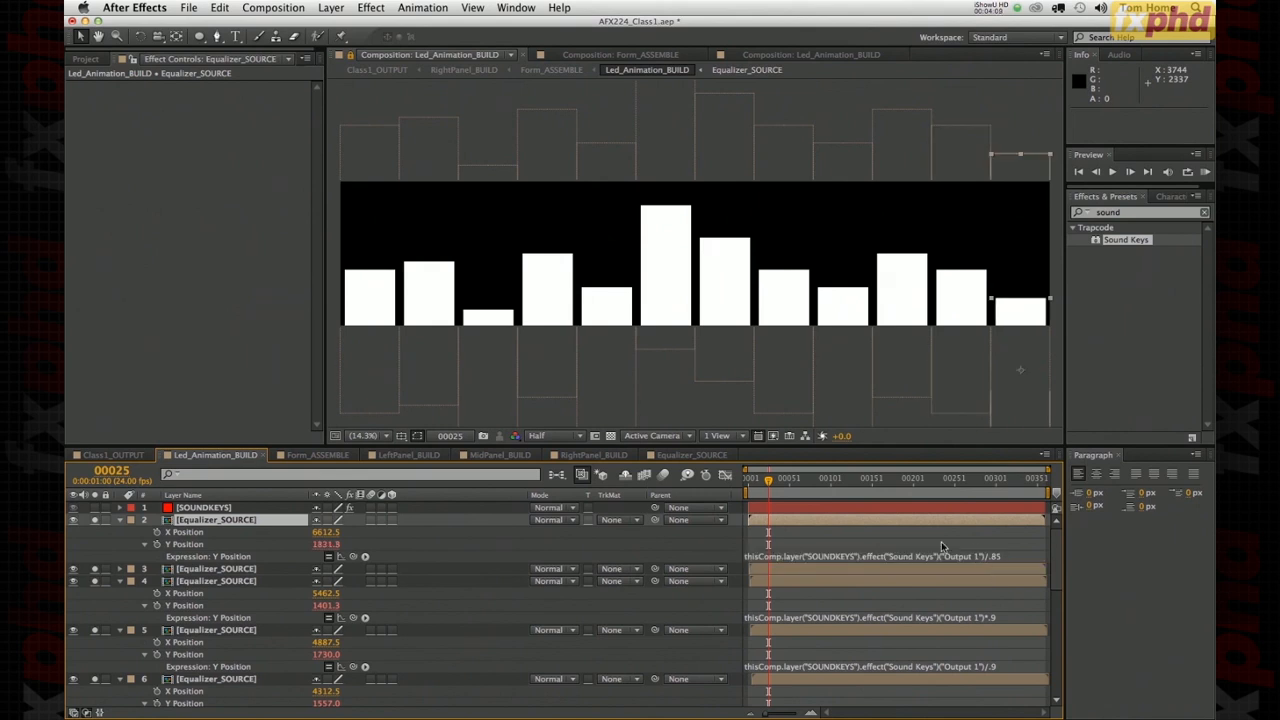
- Set the multiplier in layer 12's Y Position expression to .85
click(352, 298)
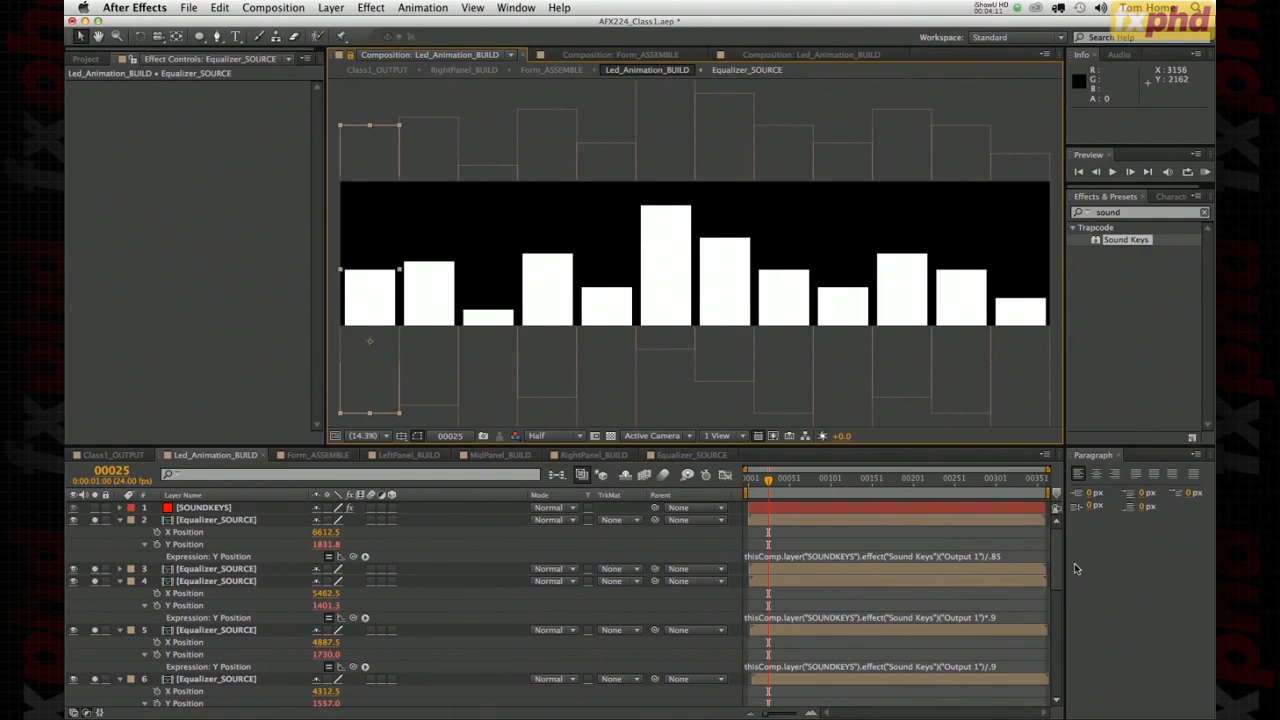
scroll(1000, 610, down, 5)
click(1004, 675)
click(999, 675)
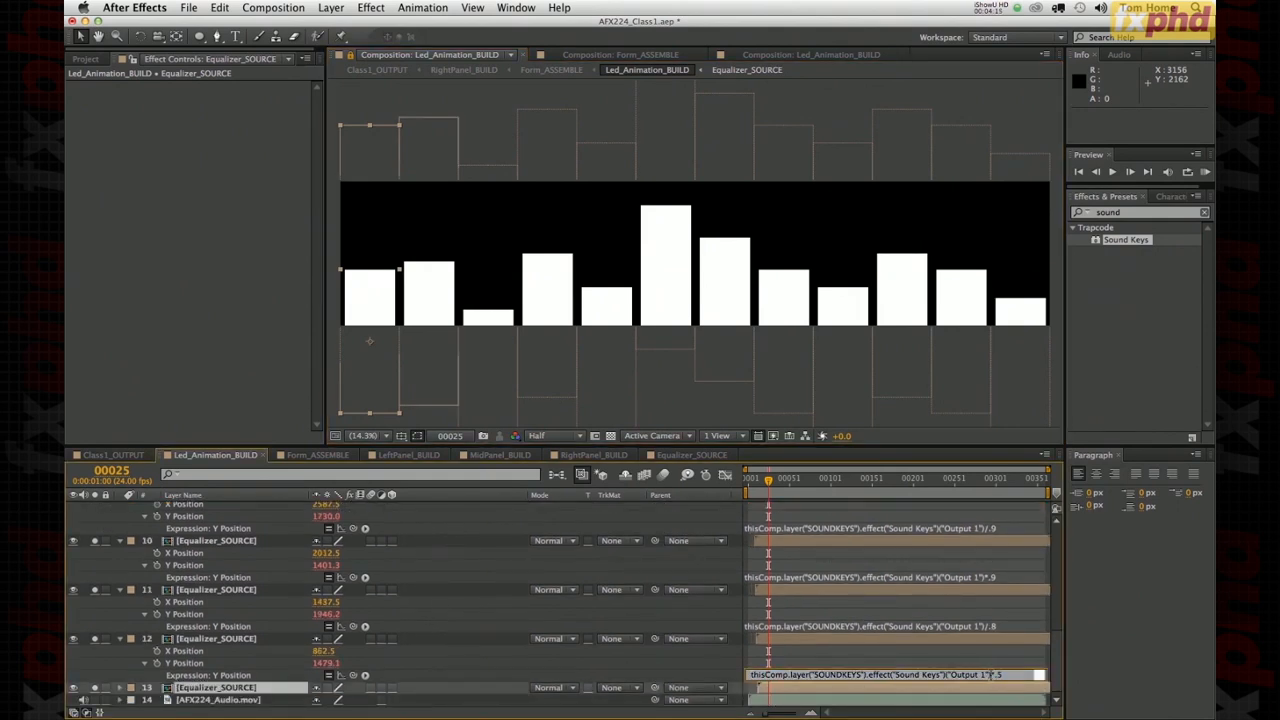
click(990, 661)
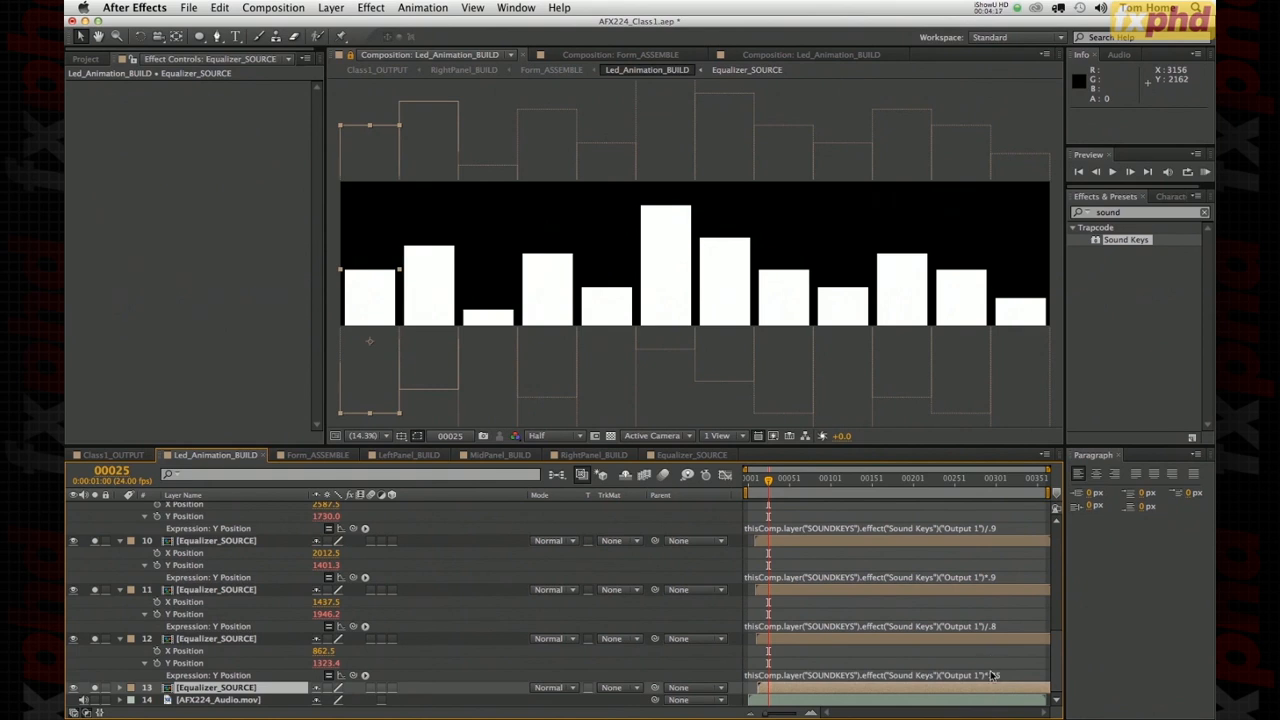
- Reveal the Y Position expression of Equalizer_SOURCE layer 13 and divide it by .85
click(969, 690)
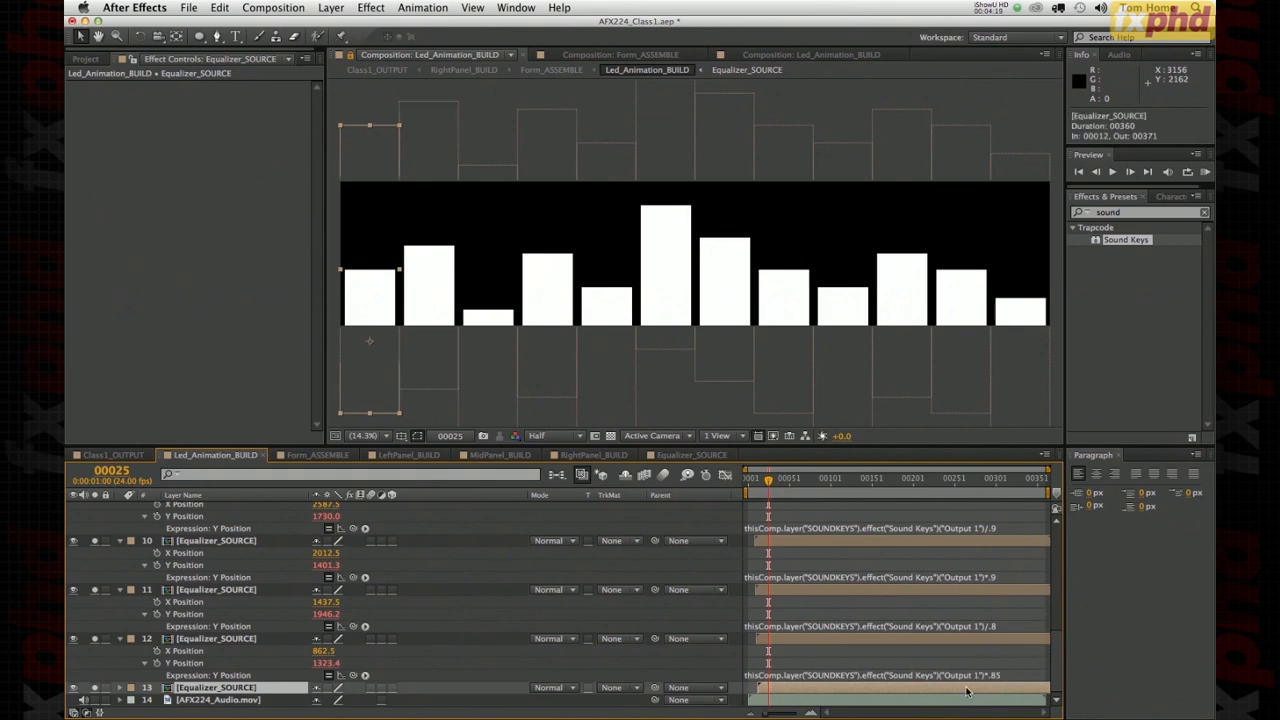
key(p)
scroll(946, 688, down, 1)
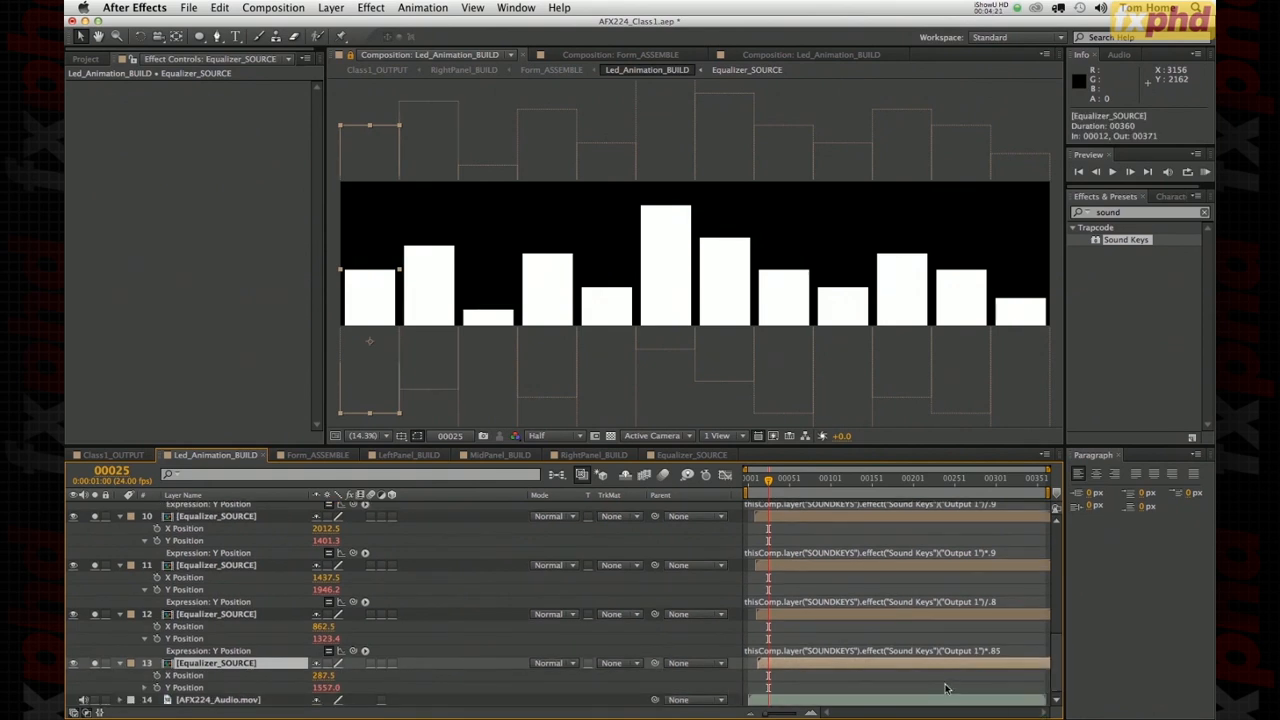
click(144, 688)
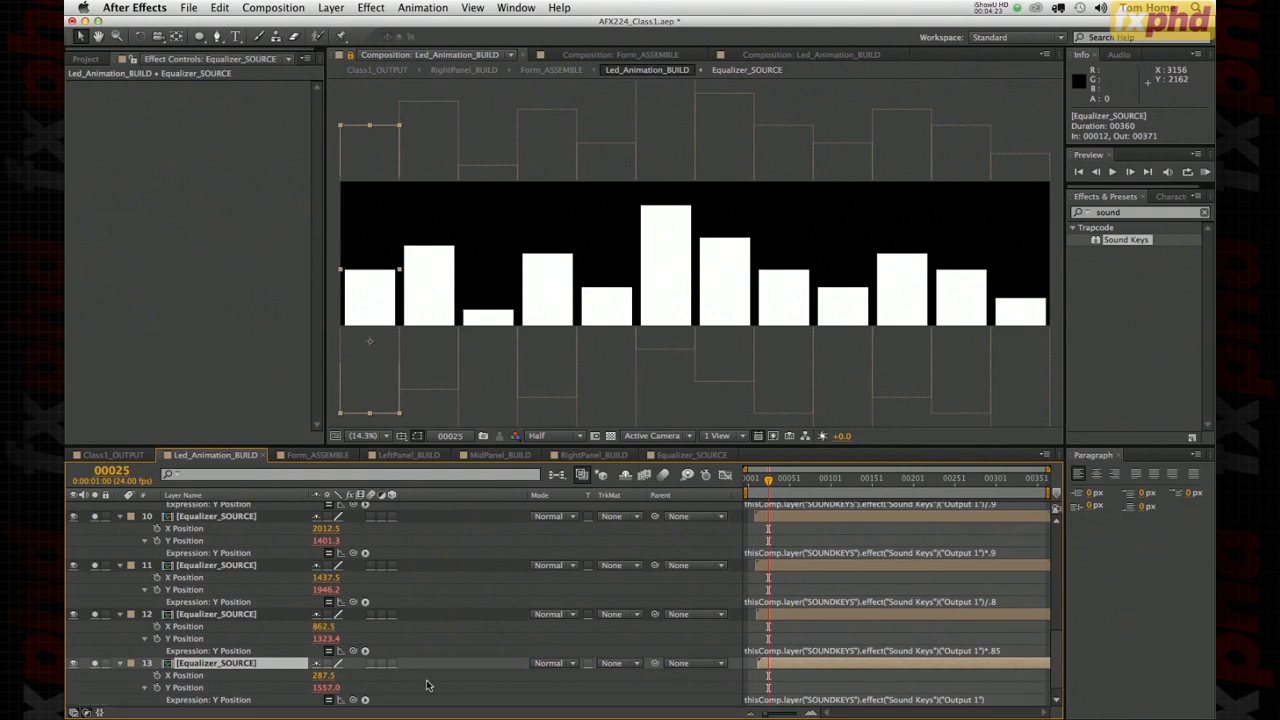
click(997, 699)
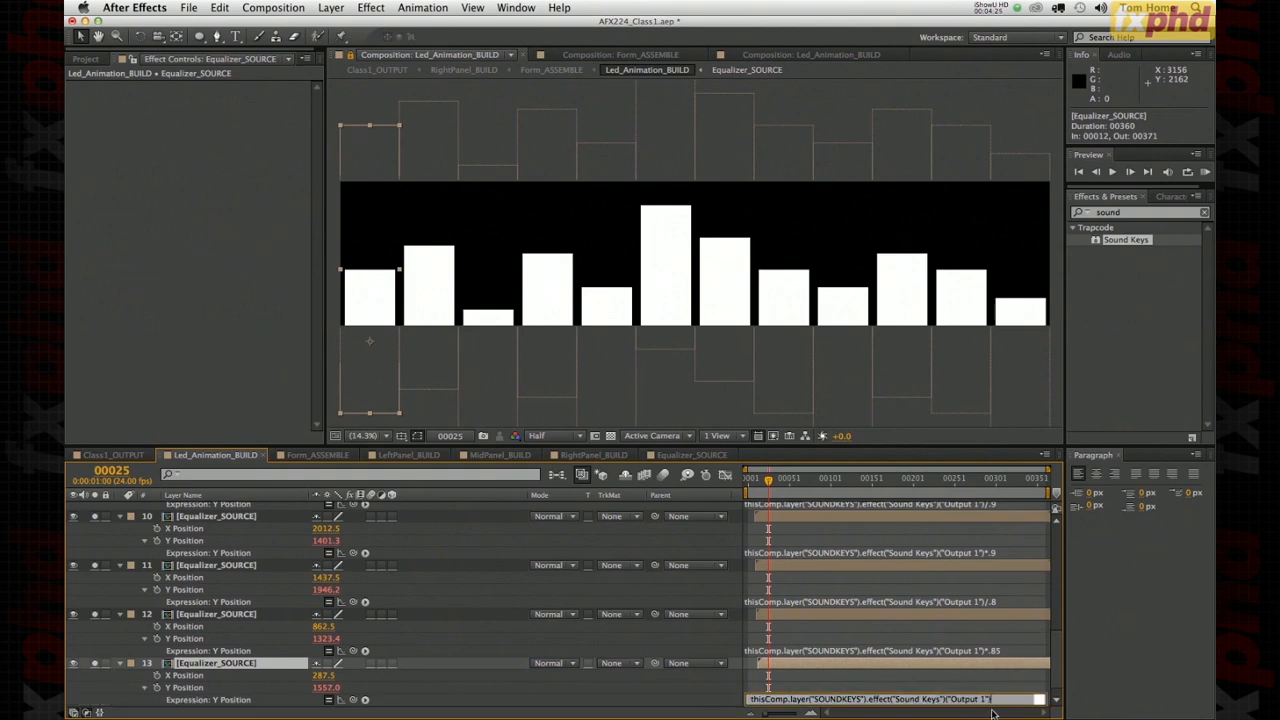
text(/.85)
key(KP_Enter)
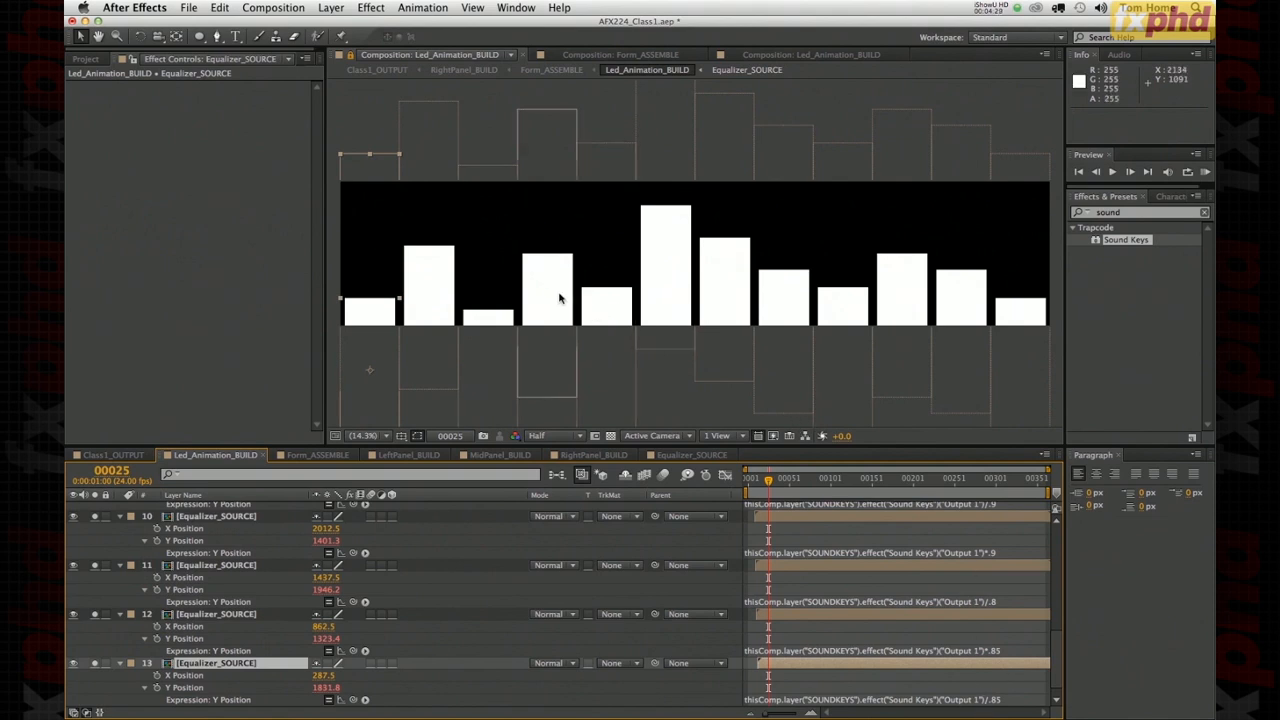
- Remove the division by .9 from layer 9's Y Position expression
click(596, 306)
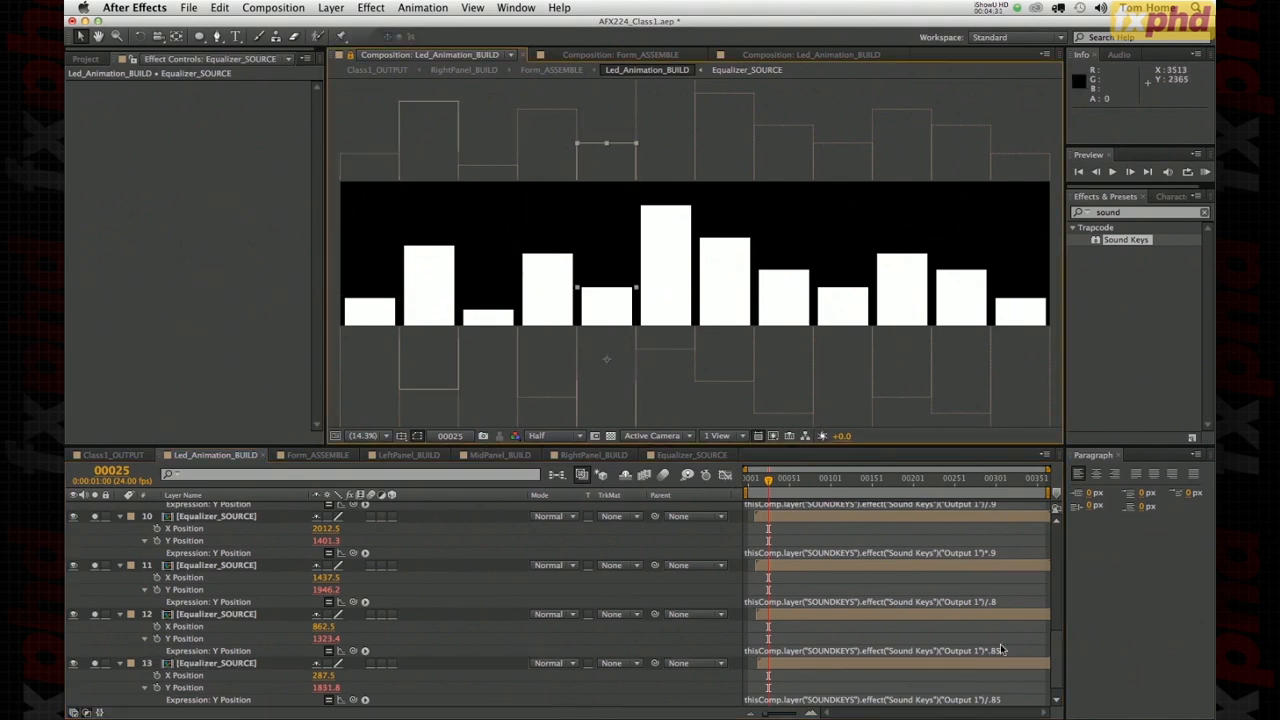
drag(1048, 653, 1048, 613)
click(1009, 624)
click(1005, 625)
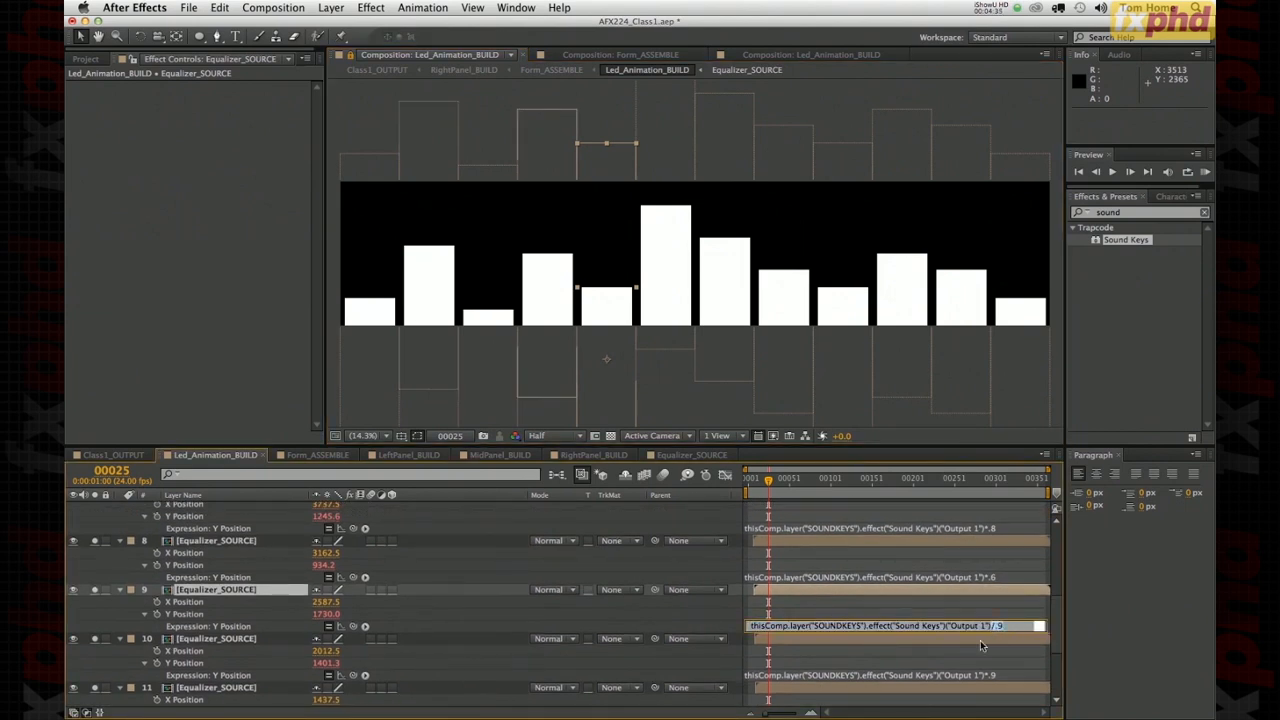
key(BackSpace)
key(BackSpace)
key(BackSpace)
click(920, 428)
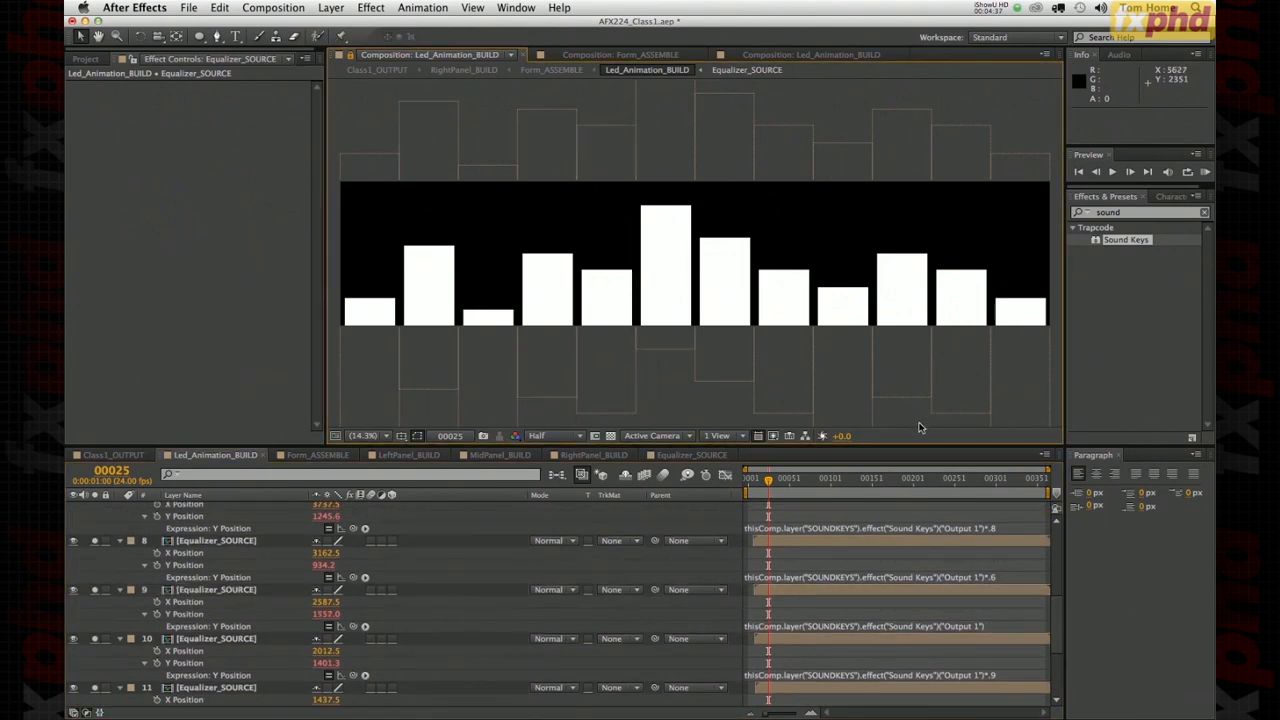
- Add a multiplication by .85 to the end of layer 9's Y Position expression
click(993, 625)
click(995, 626)
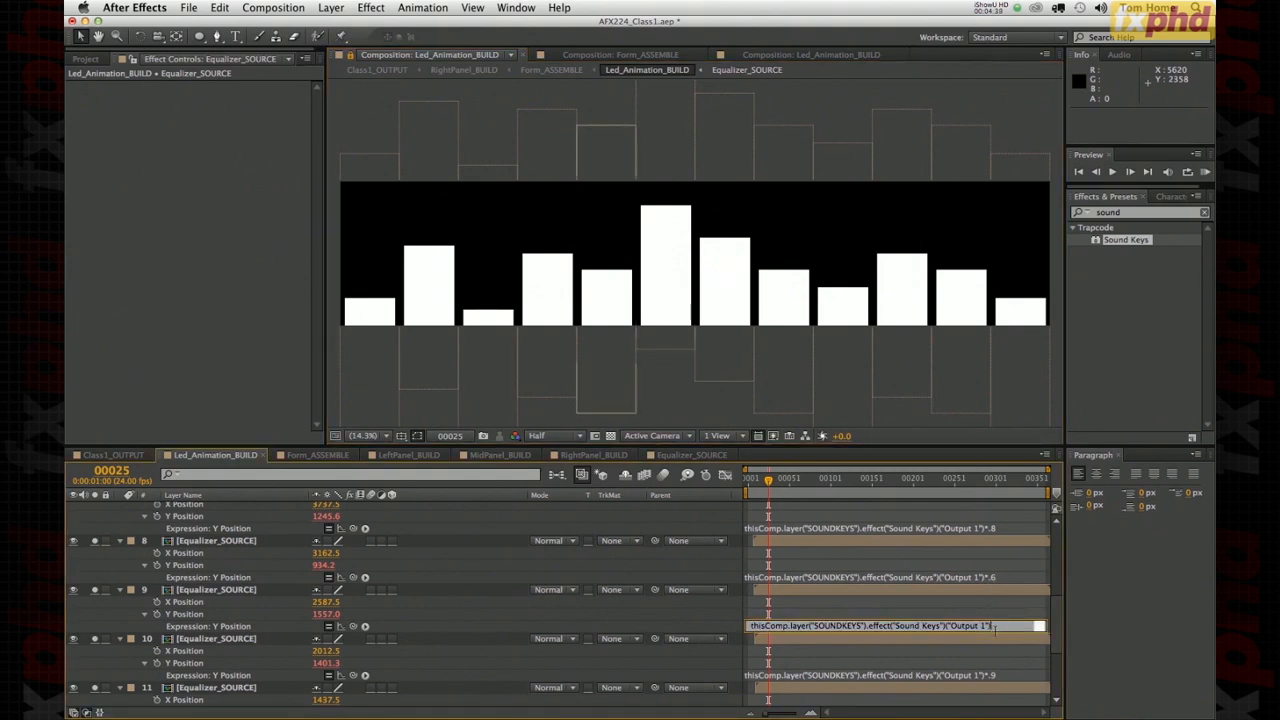
text(*.9)
key(Return)
click(998, 625)
click(1004, 625)
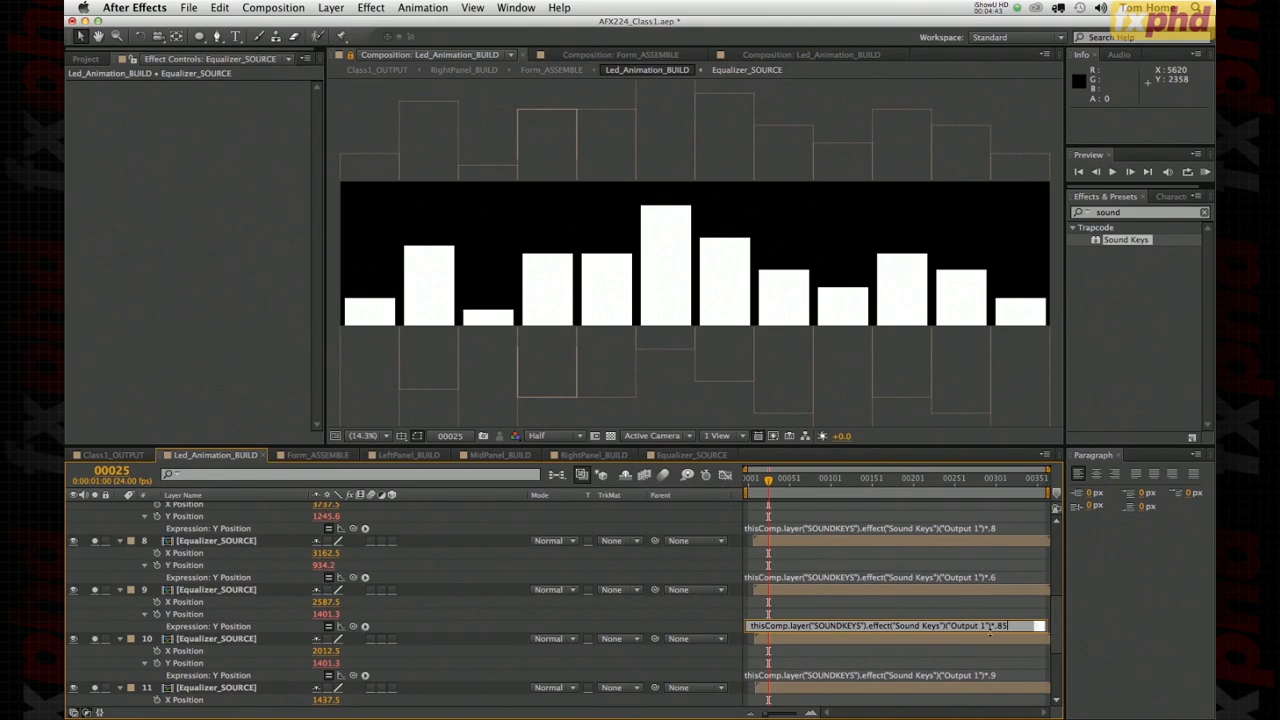
key(Return)
- Try multipliers of .8 and .65 in layer 9's Y Position expression
click(1000, 625)
click(1009, 626)
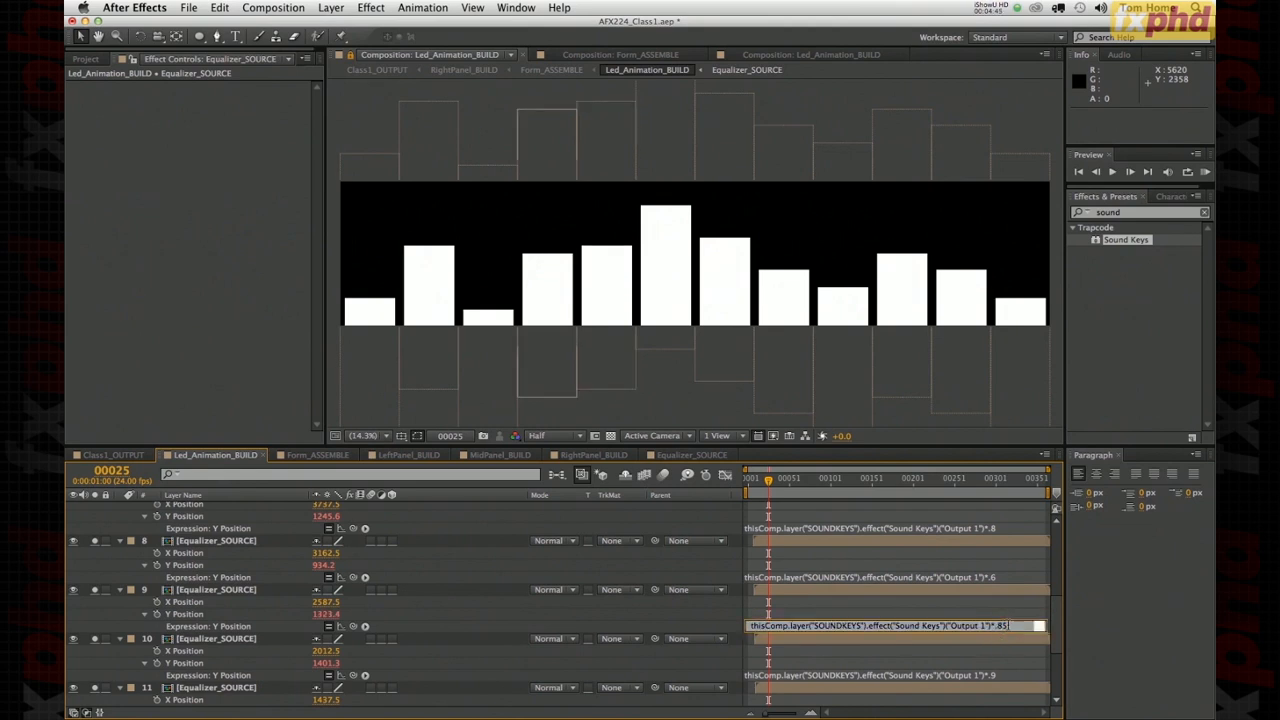
key(BackSpace)
key(Return)
click(1003, 630)
click(1005, 626)
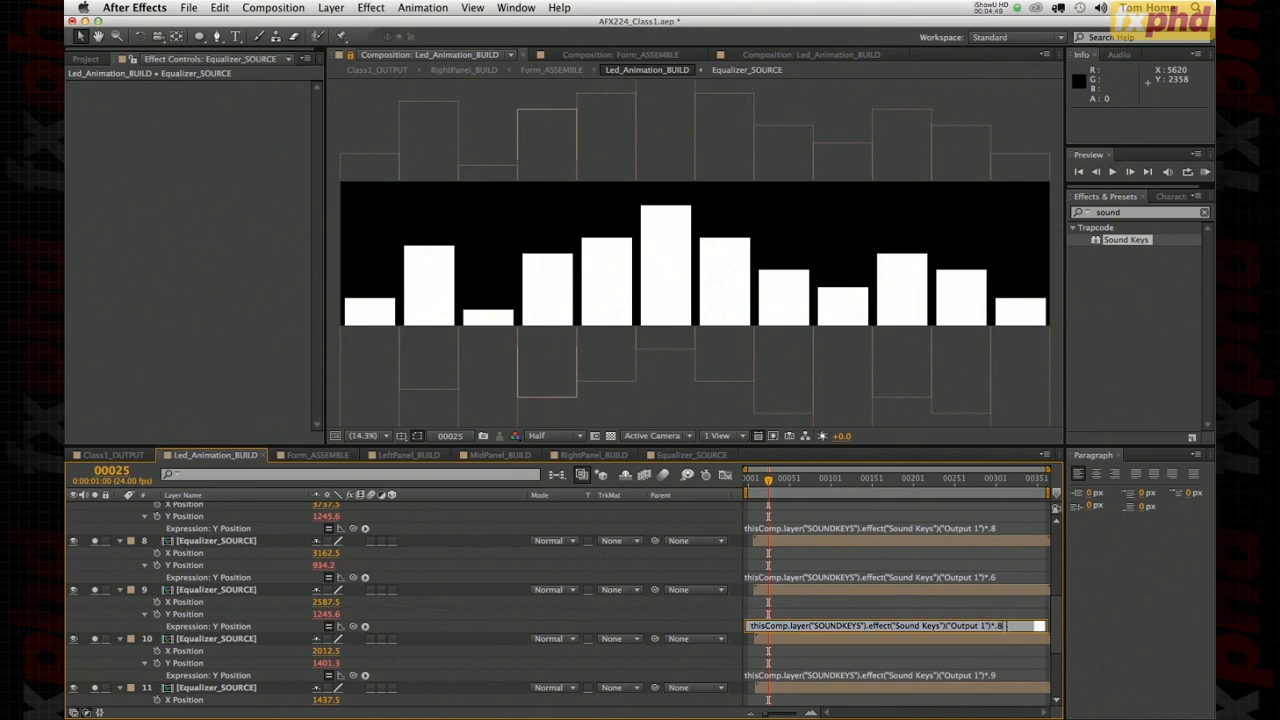
text(65)
key(Return)
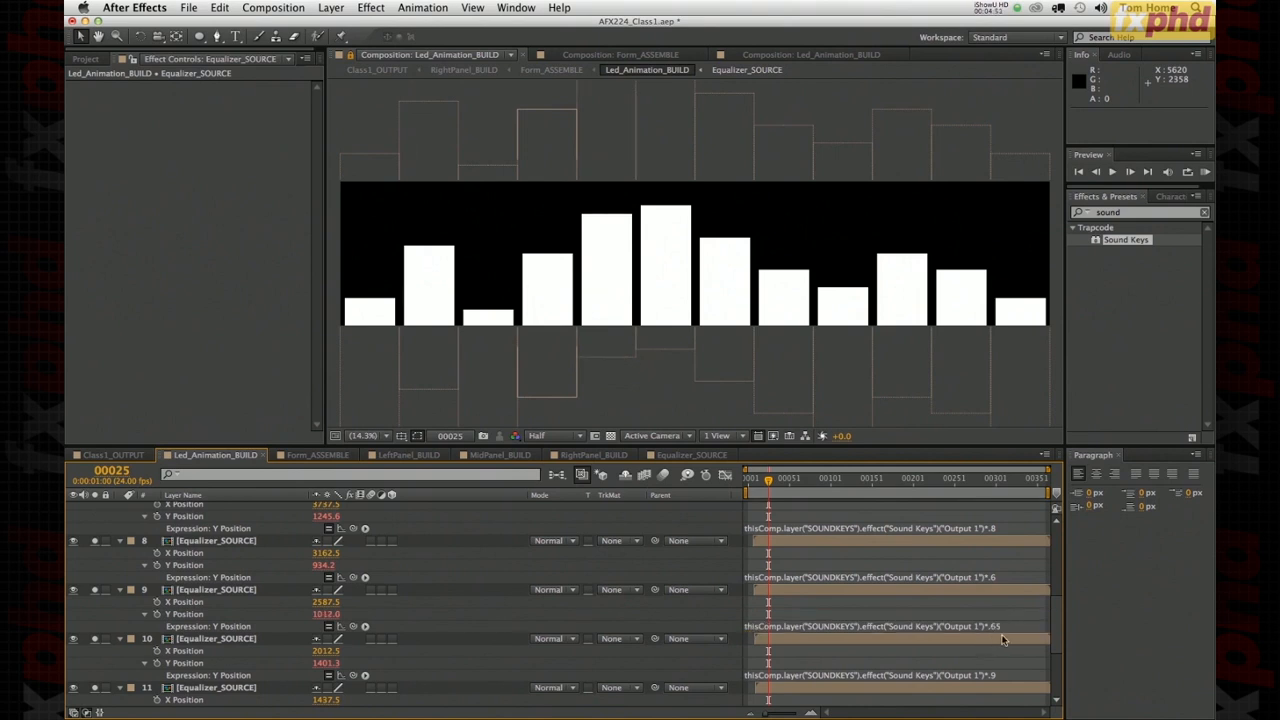
- Set the multiplier in layer 9's Y Position expression to .67
click(1002, 625)
click(1003, 626)
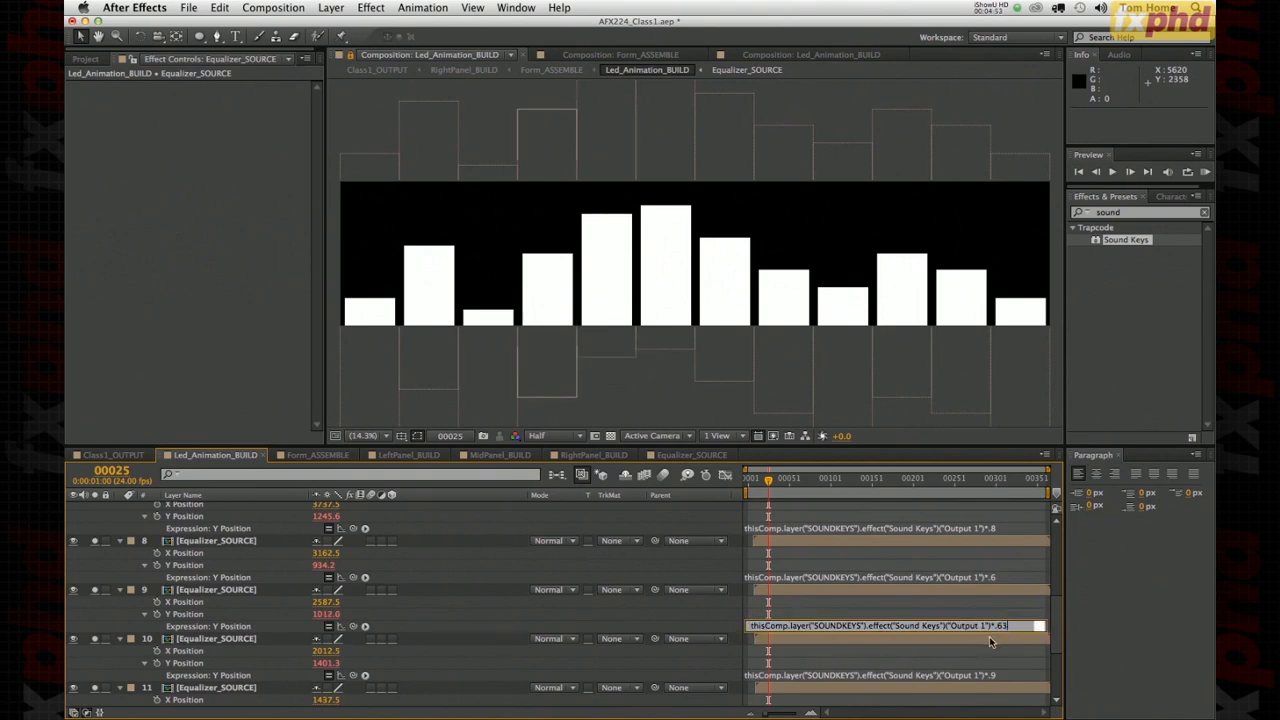
click(988, 639)
click(998, 627)
drag(1008, 626, 1001, 626)
text(7)
click(990, 641)
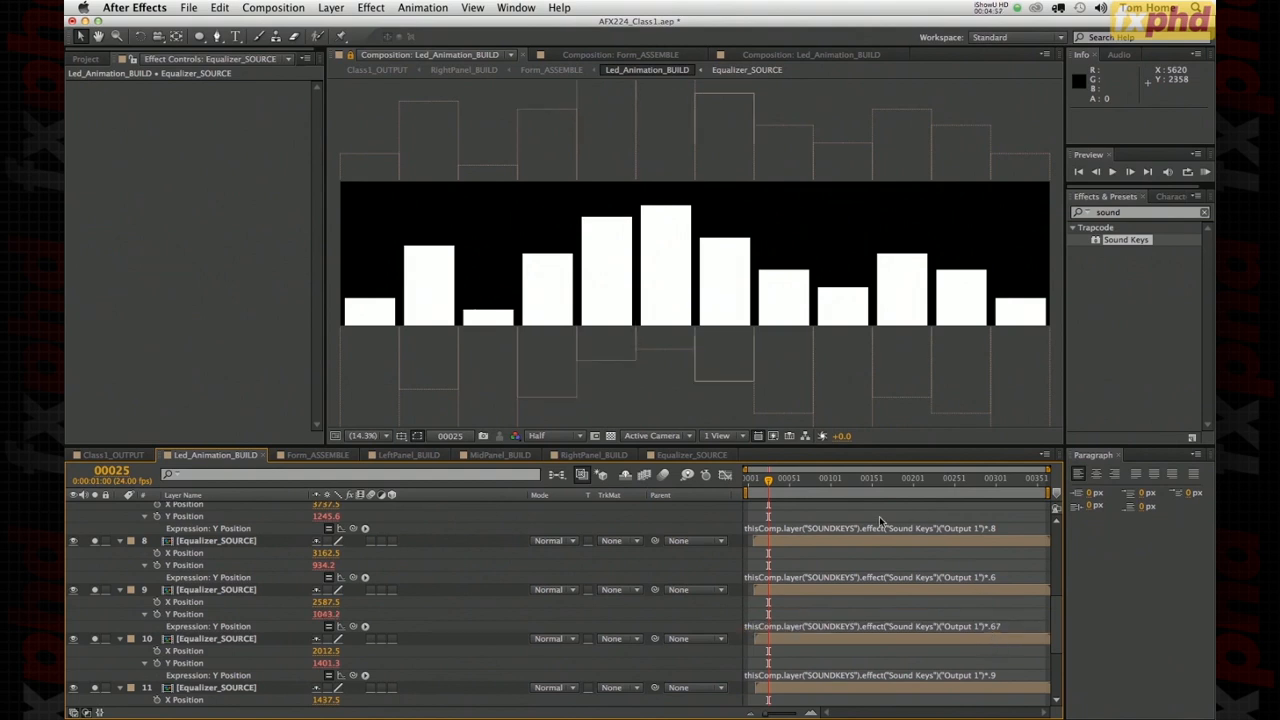
- Preview Led_Animation_BUILD and scrub through its frames to examine how the individual bars react to the audio
key(KP_0)
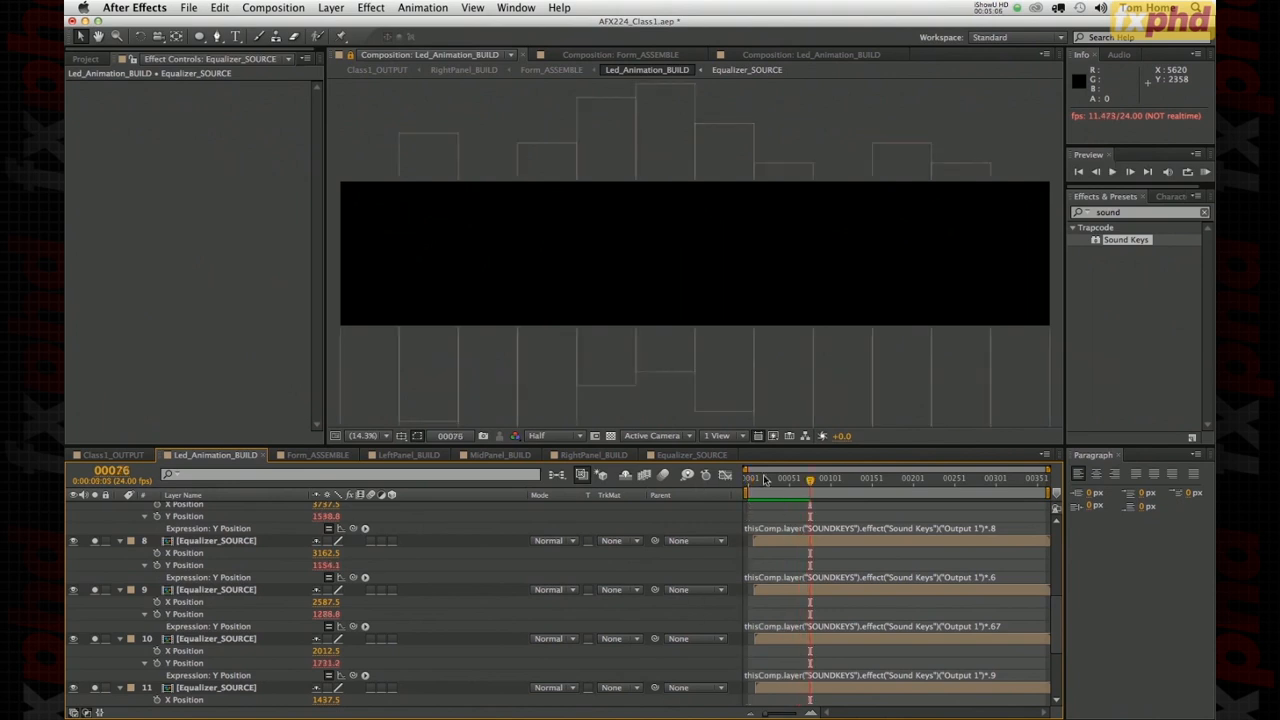
click(745, 479)
drag(745, 479, 759, 480)
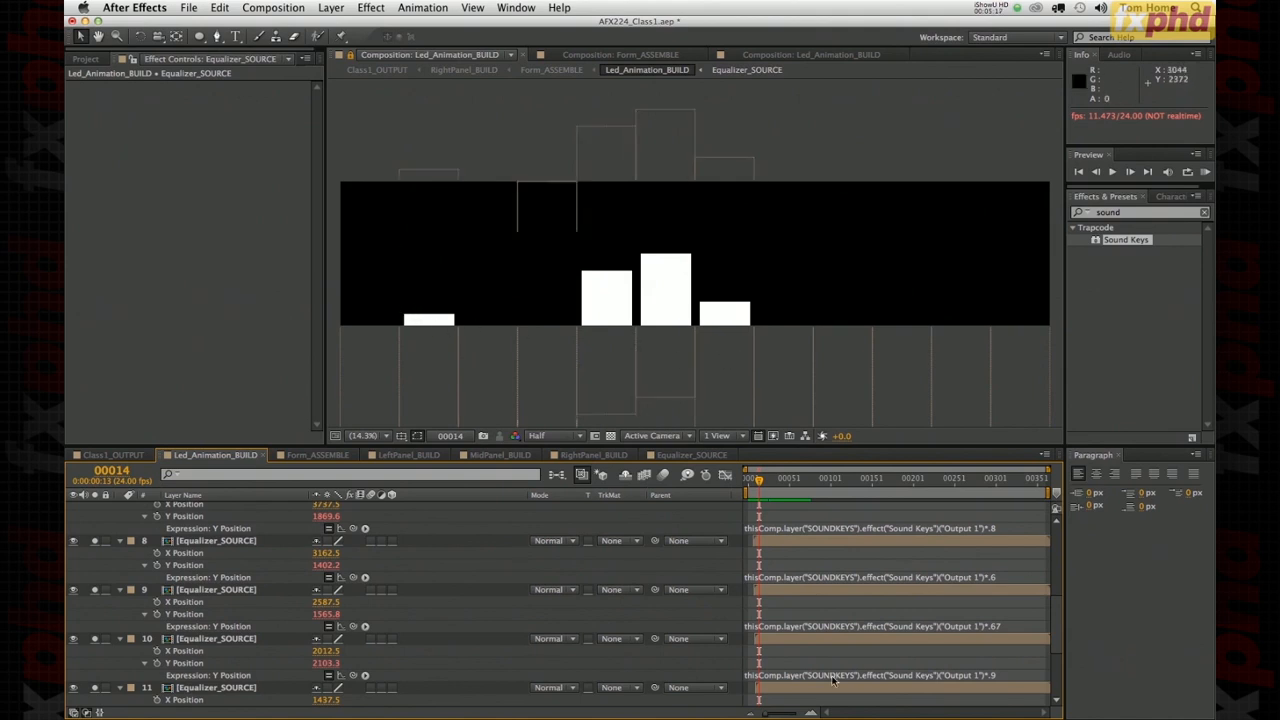
drag(762, 481, 795, 494)
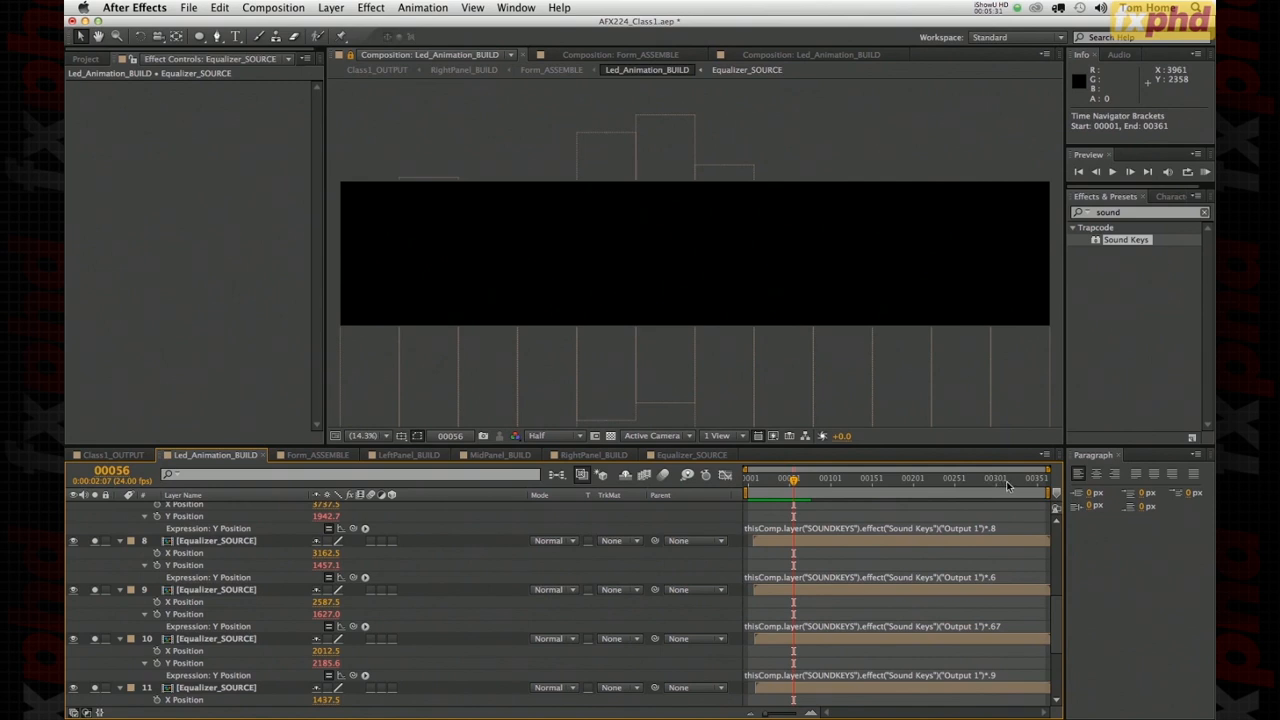
drag(1004, 484, 977, 484)
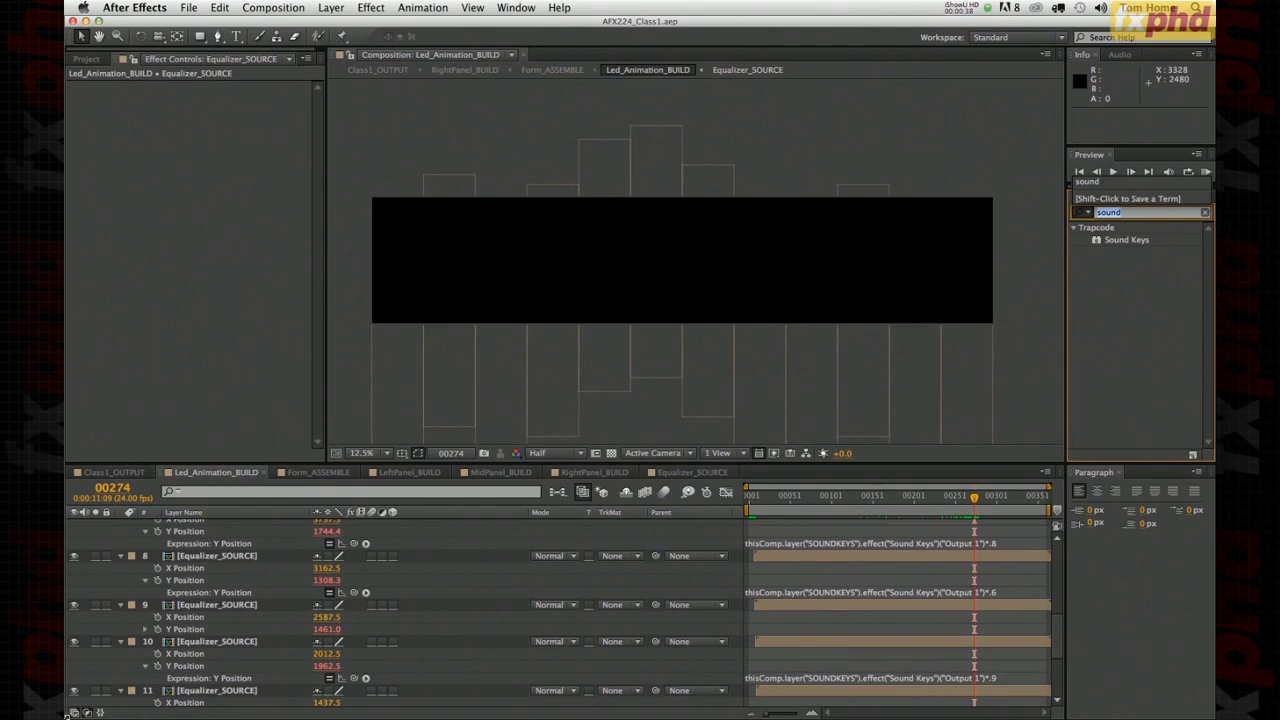
- Collapse the expanded properties of all Equalizer_SOURCE layers in the Led_Animation_BUILD timeline
click(197, 691)
drag(1059, 634, 1059, 530)
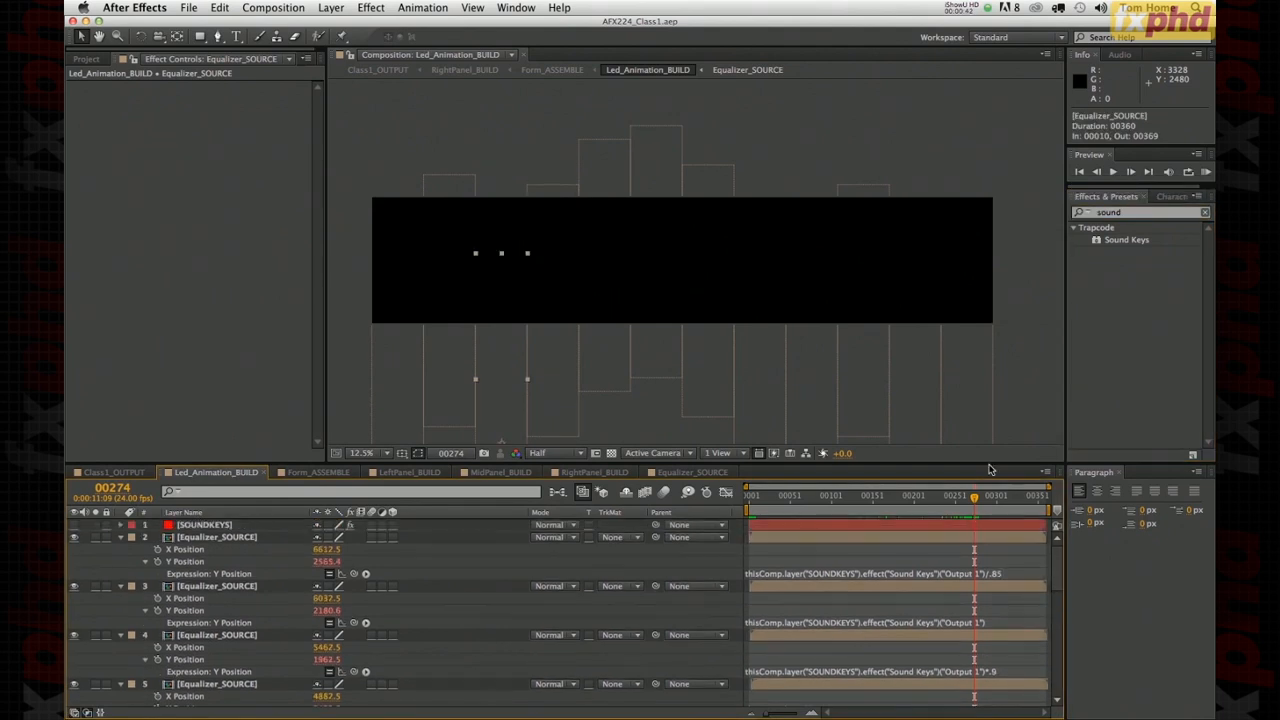
shift+click(188, 525)
click(120, 537)
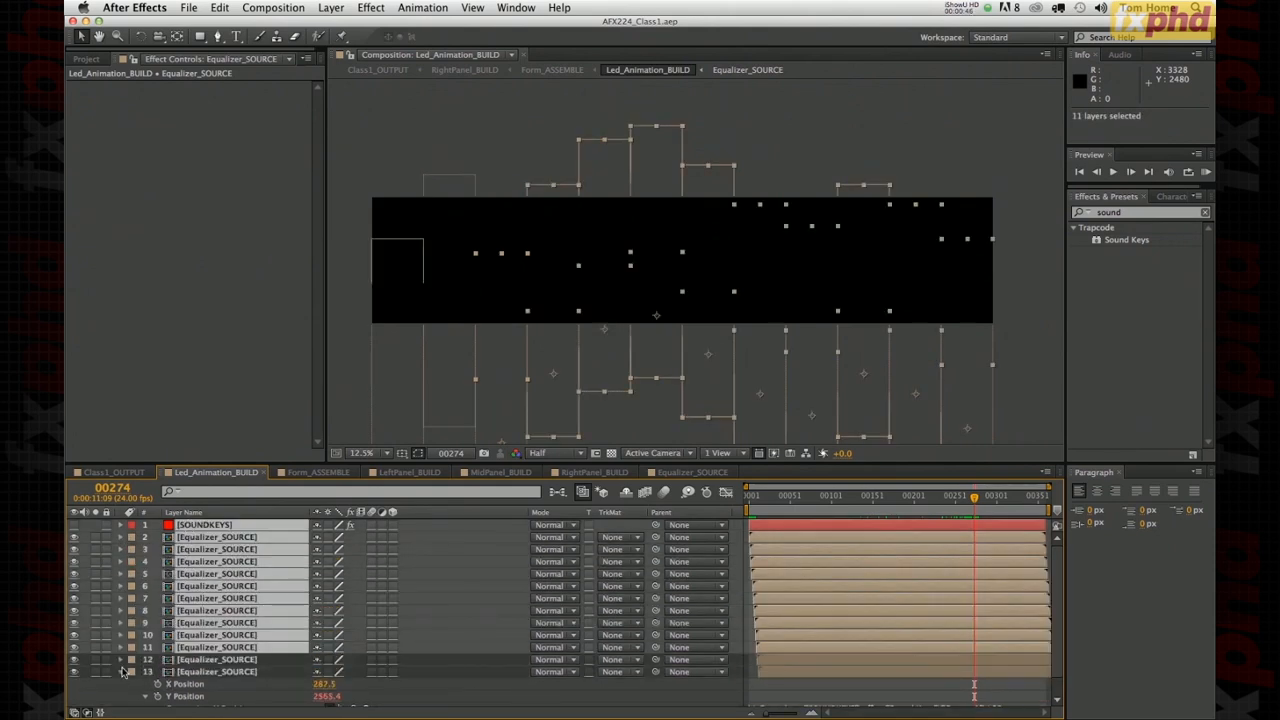
- Create a solid named Grid and place it between Equalizer_SOURCE layer 13 and AFX224_Audio.mov
click(185, 702)
click(185, 687)
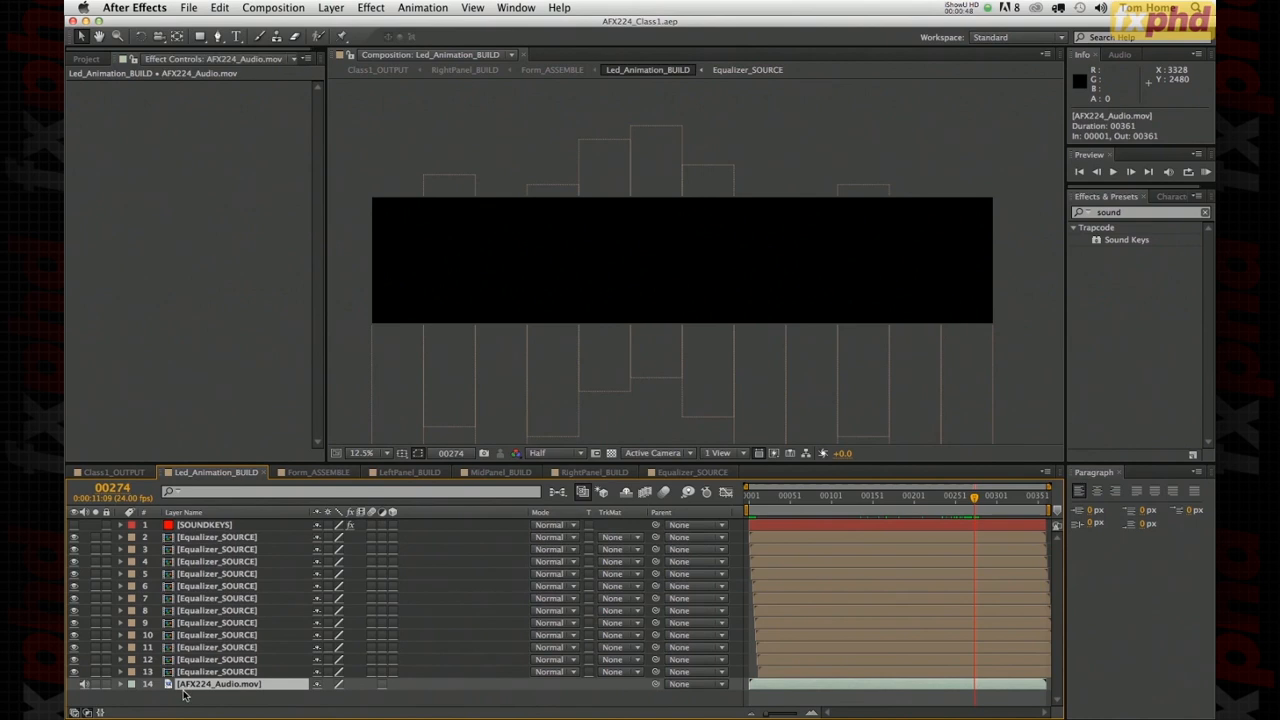
click(331, 7)
mouse_move(340, 25)
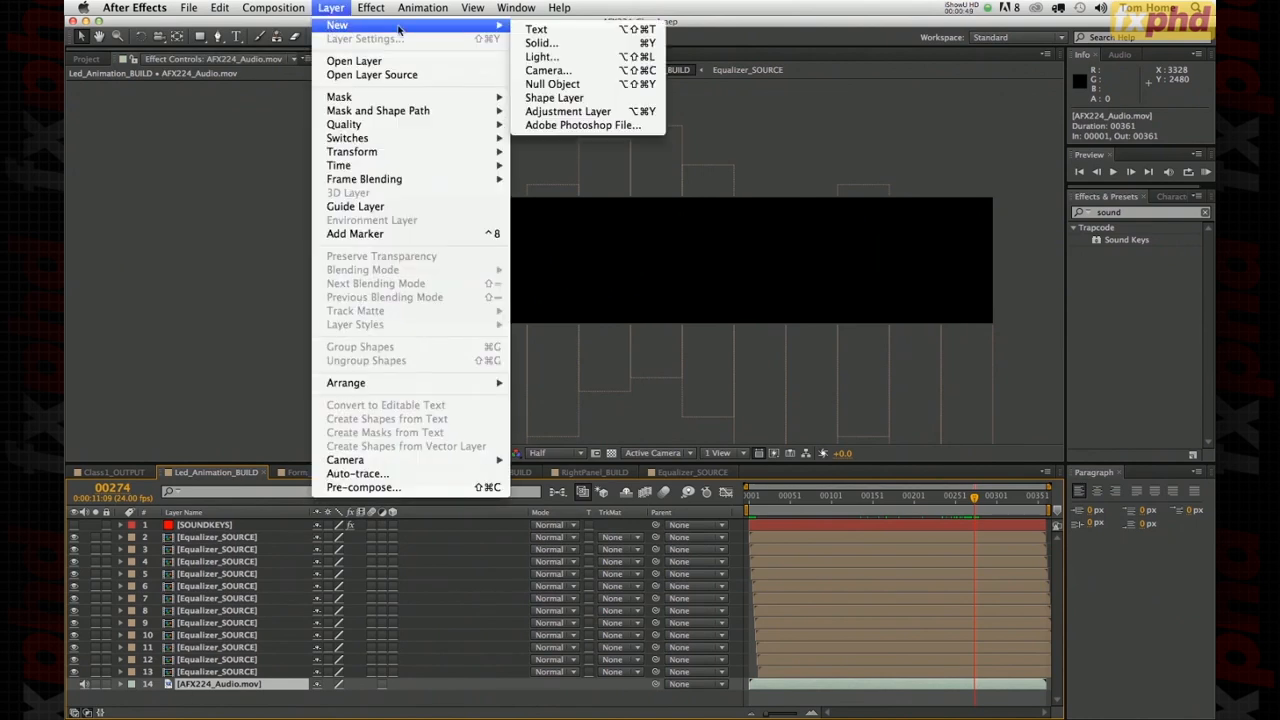
click(535, 44)
text(Grid)
click(1084, 604)
drag(176, 527, 205, 690)
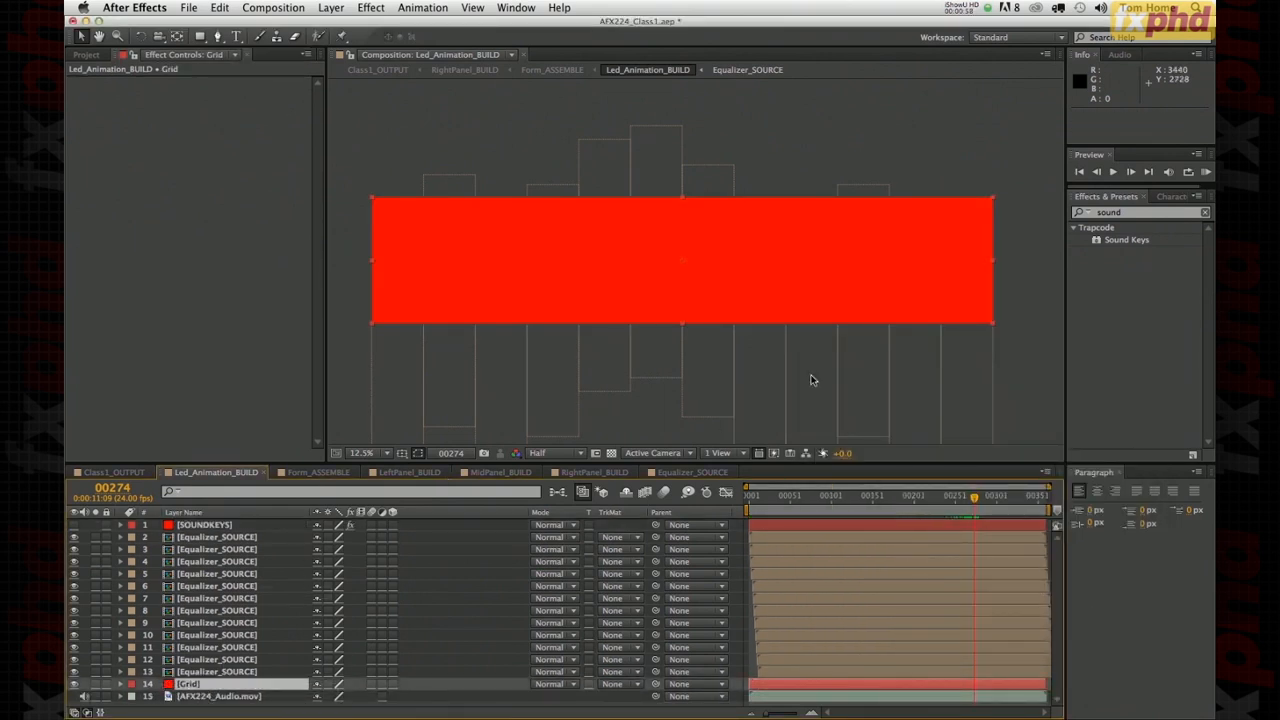
- Search the effects for "grid", apply the Generate Grid effect to the Grid solid and select that effect on the layer
click(1115, 212)
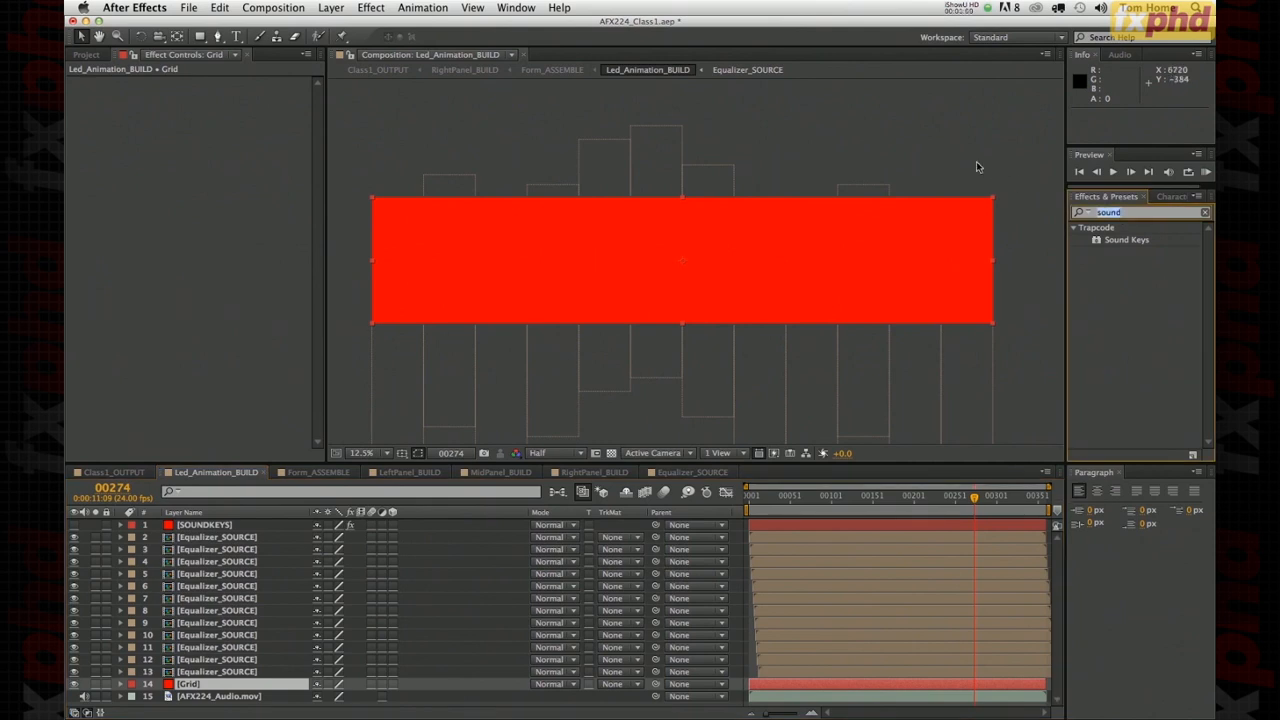
text(grid)
drag(1110, 437, 208, 690)
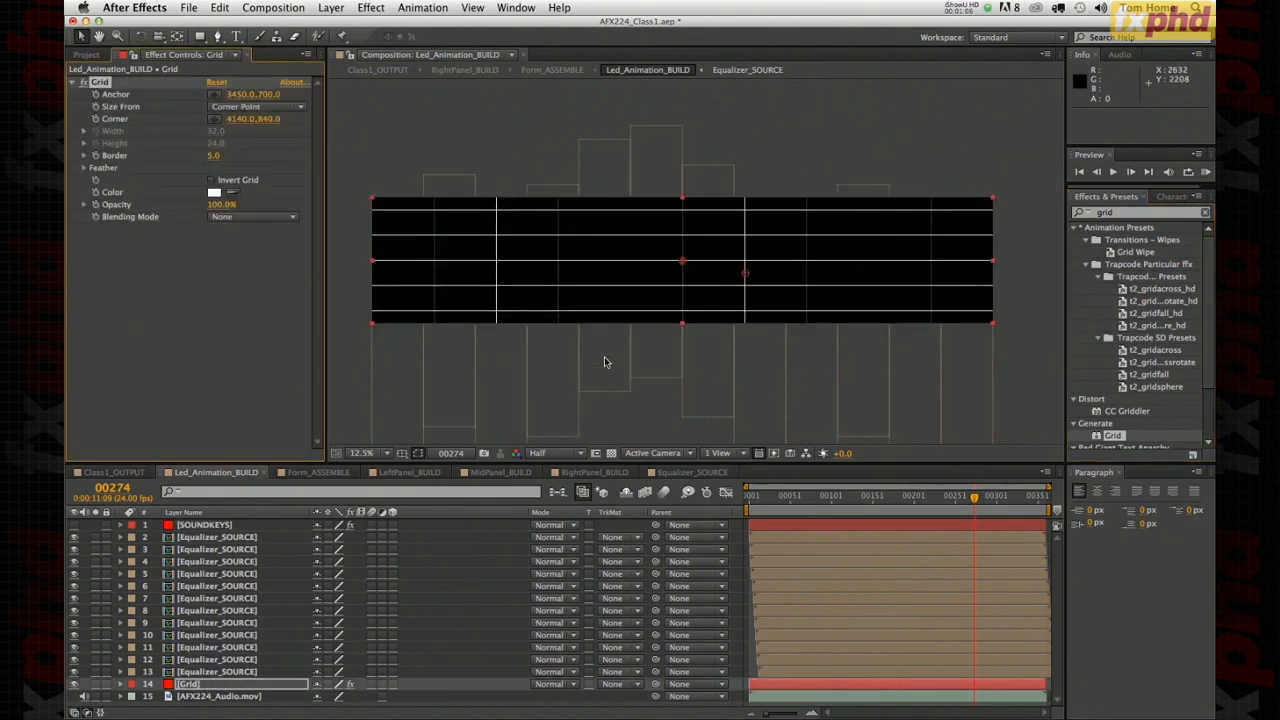
click(349, 431)
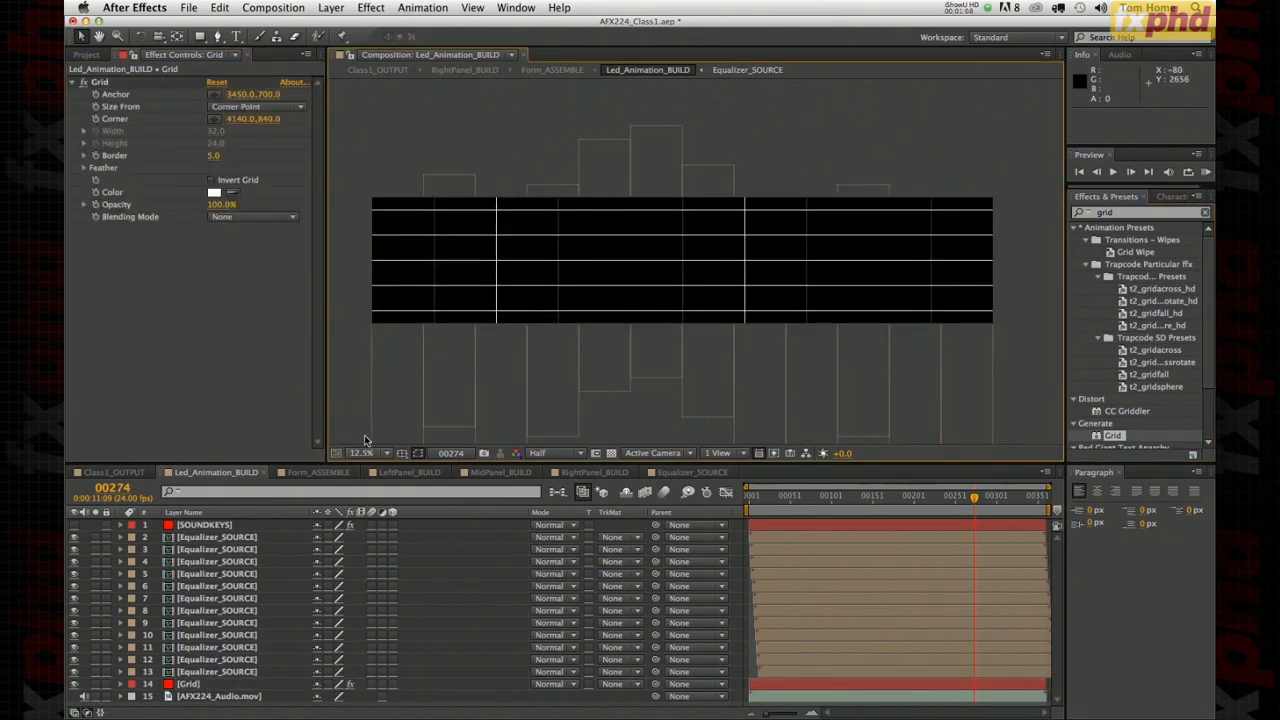
key(period)
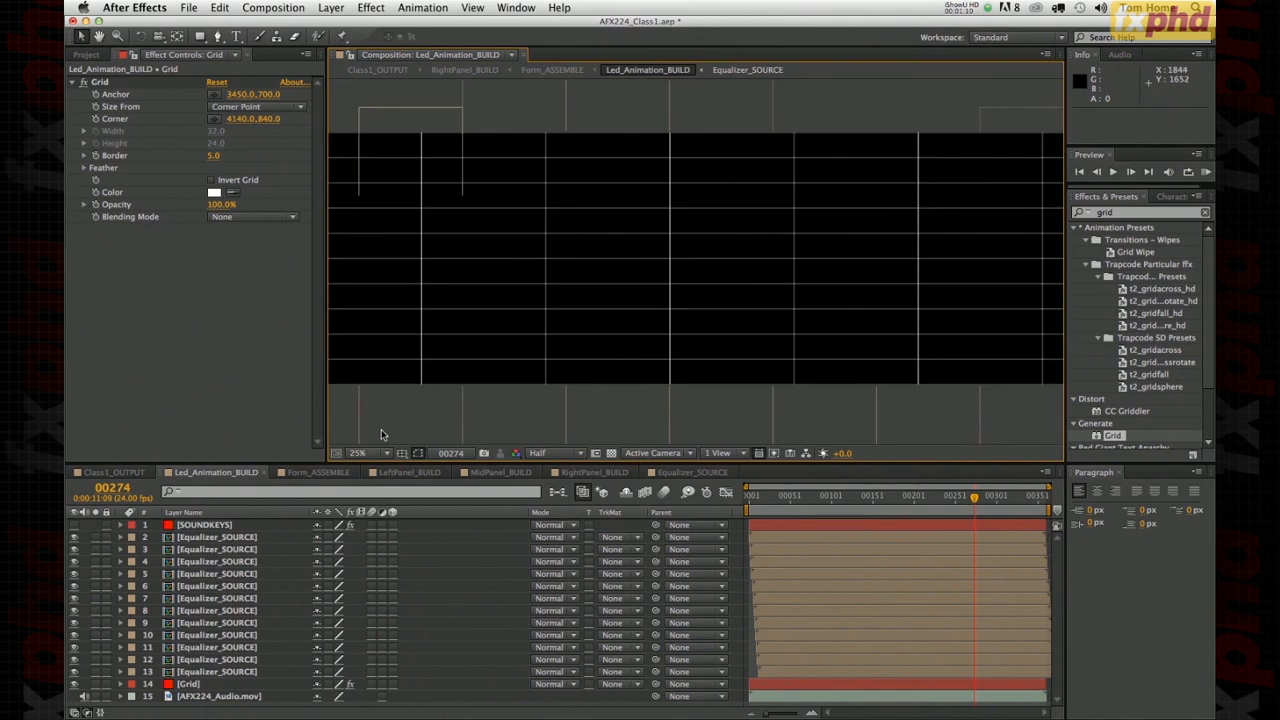
key(period)
click(192, 685)
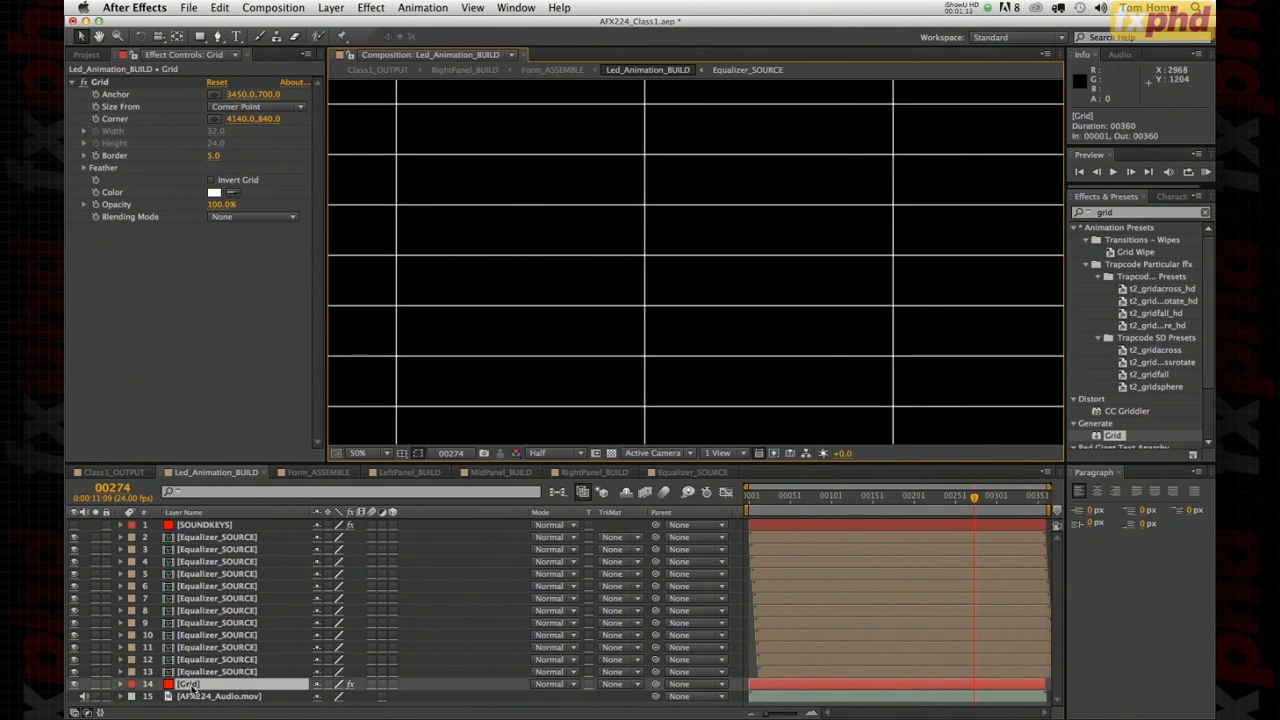
key(e)
click(160, 696)
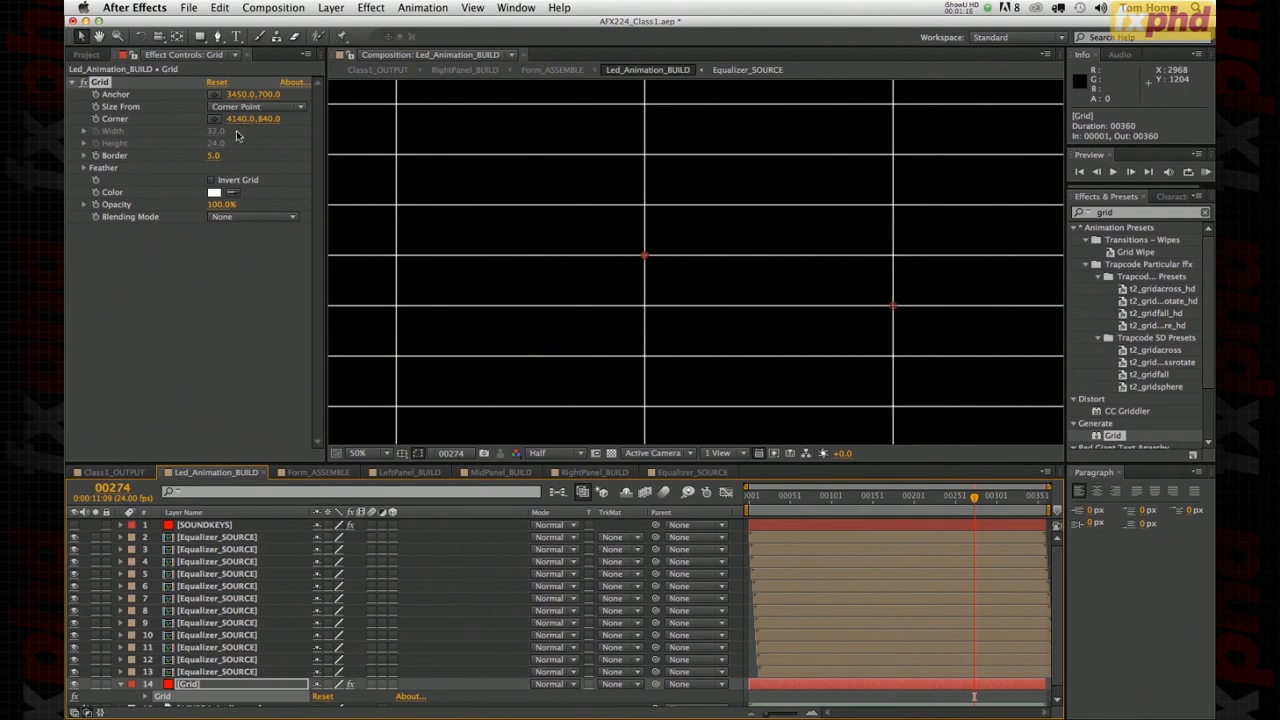
click(238, 95)
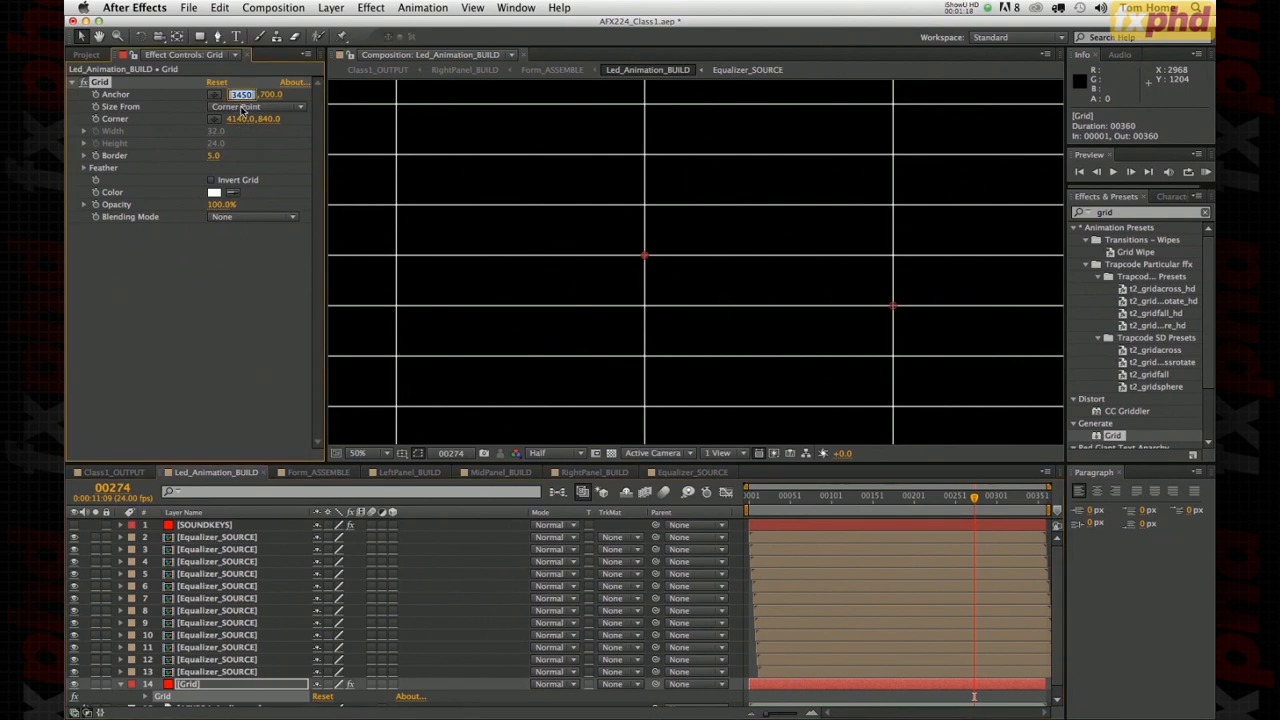
text(3)
key(Return)
key(9)
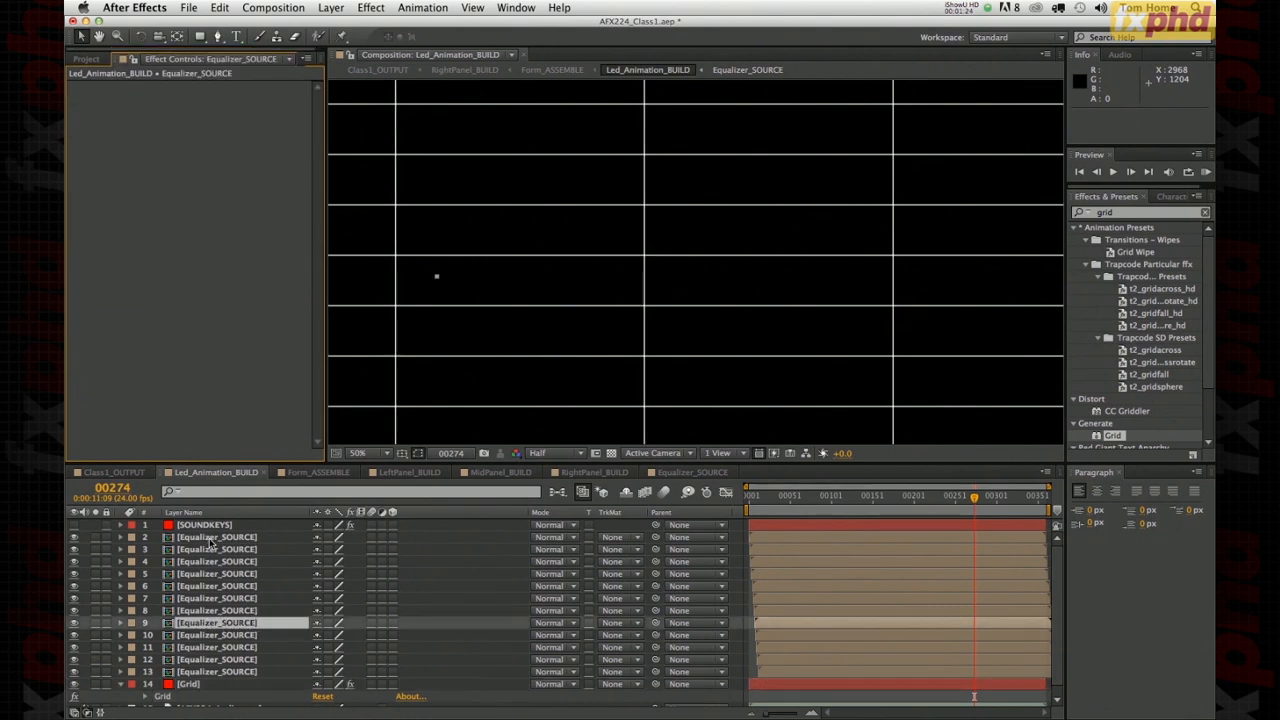
key(1)
key(4)
- Set the Grid effect's Anchor Y value to 940 and its Corner to 4023, 1353
click(268, 95)
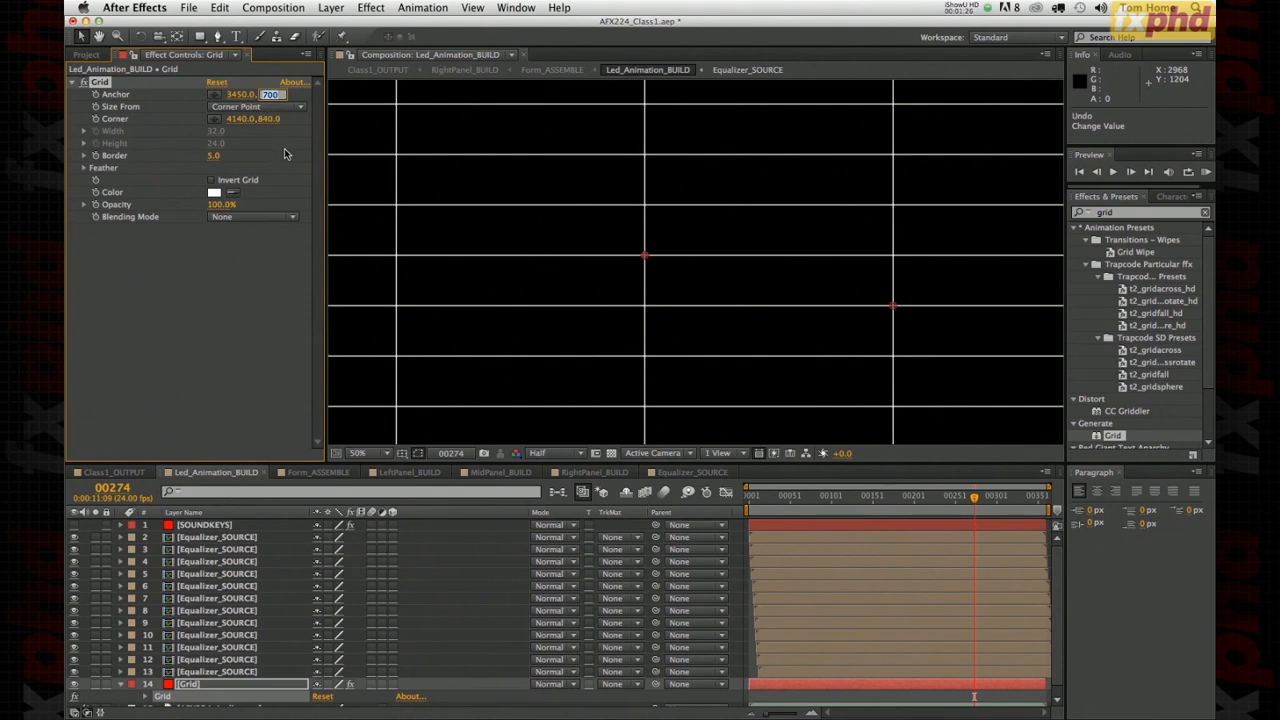
key(Return)
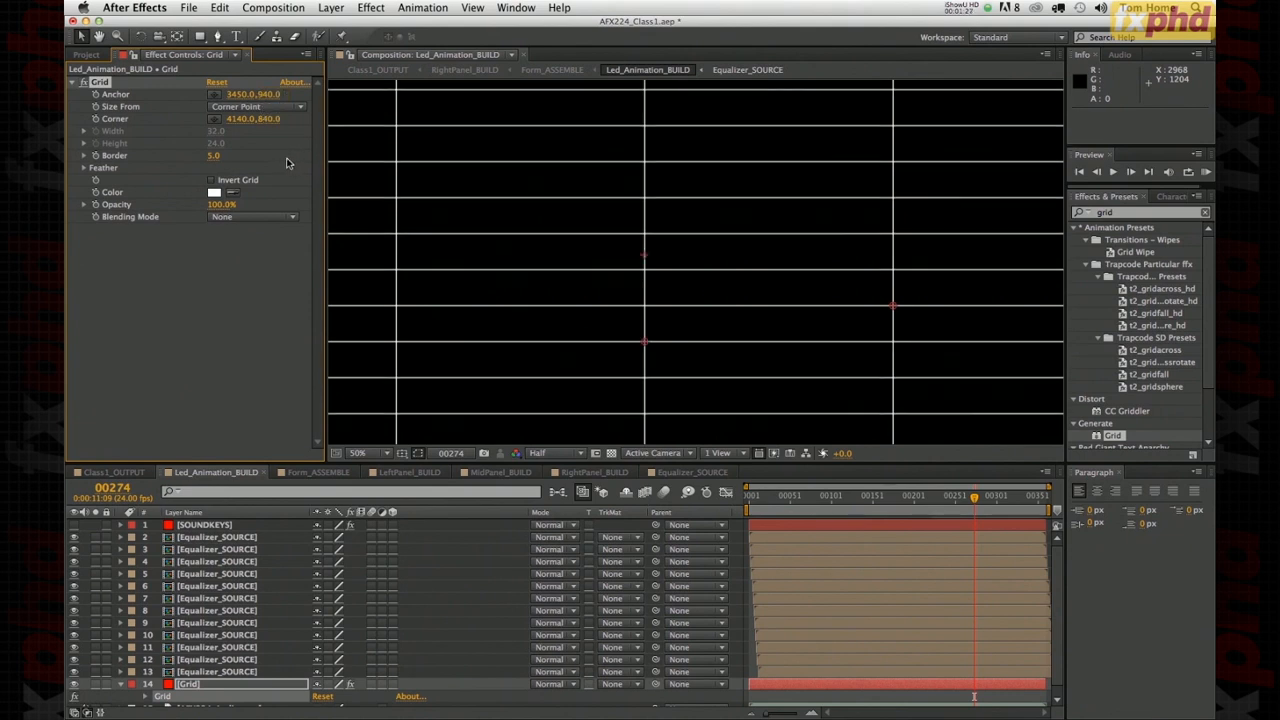
click(231, 121)
text(4023)
key(Return)
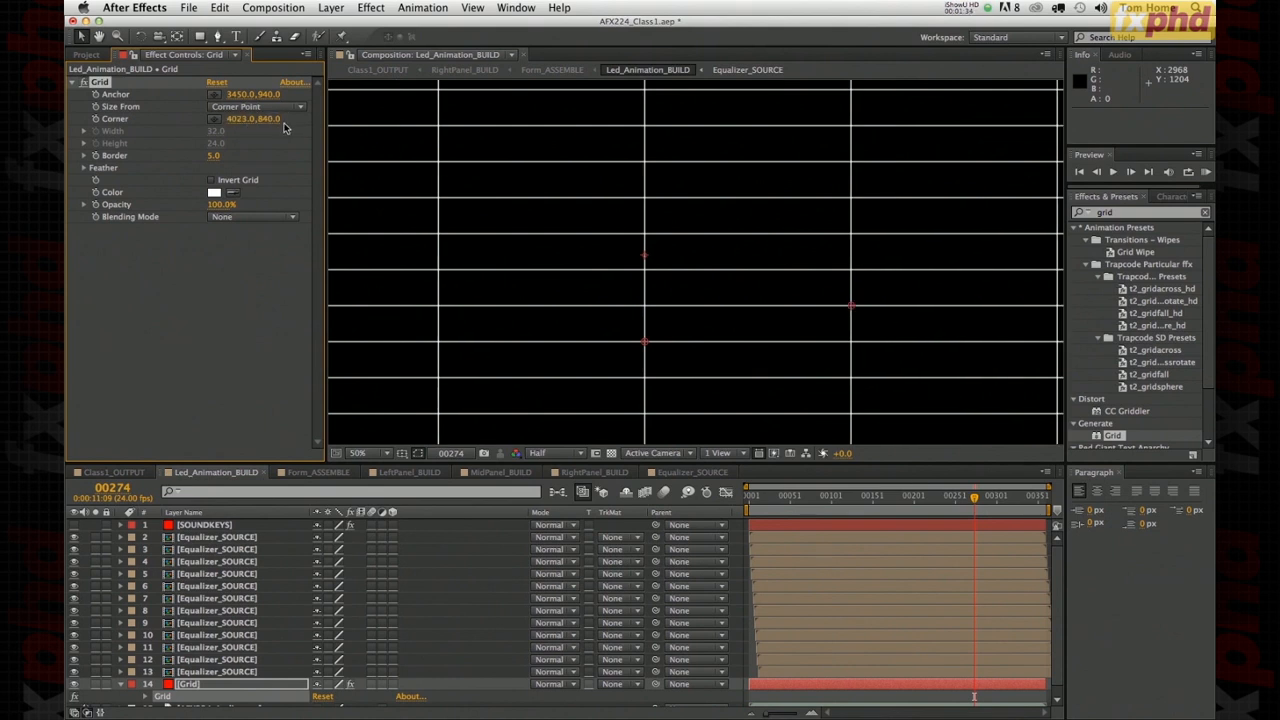
click(268, 120)
key(Return)
- Set the Grid effect's Border to 51 and collapse the Grid layer's properties
click(213, 155)
text(51)
key(Return)
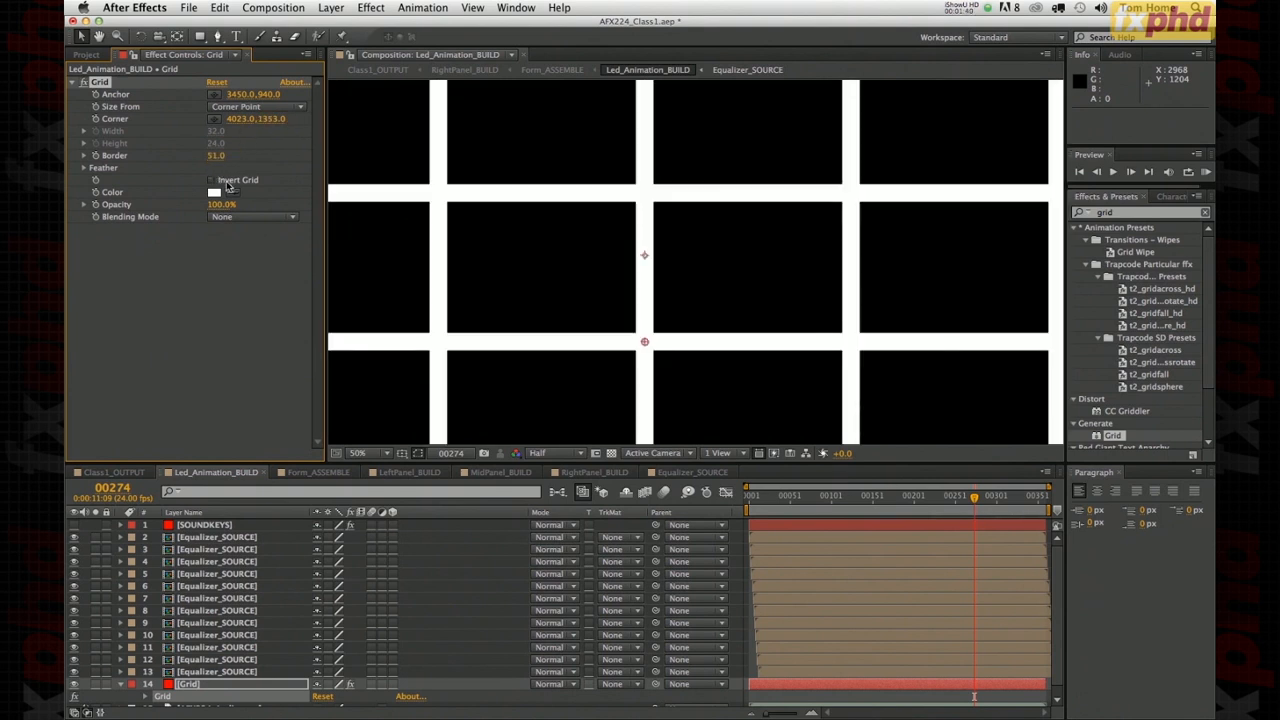
scroll(398, 320, down, 1)
scroll(405, 337, down, 1)
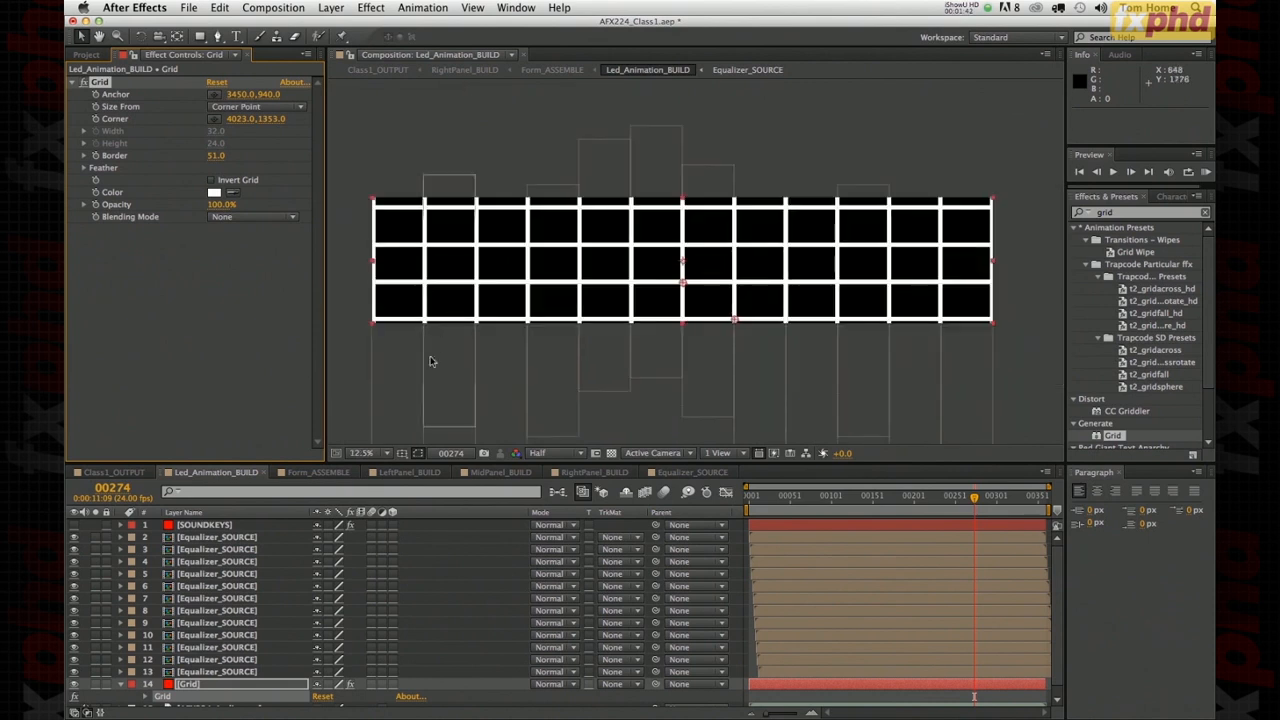
click(121, 684)
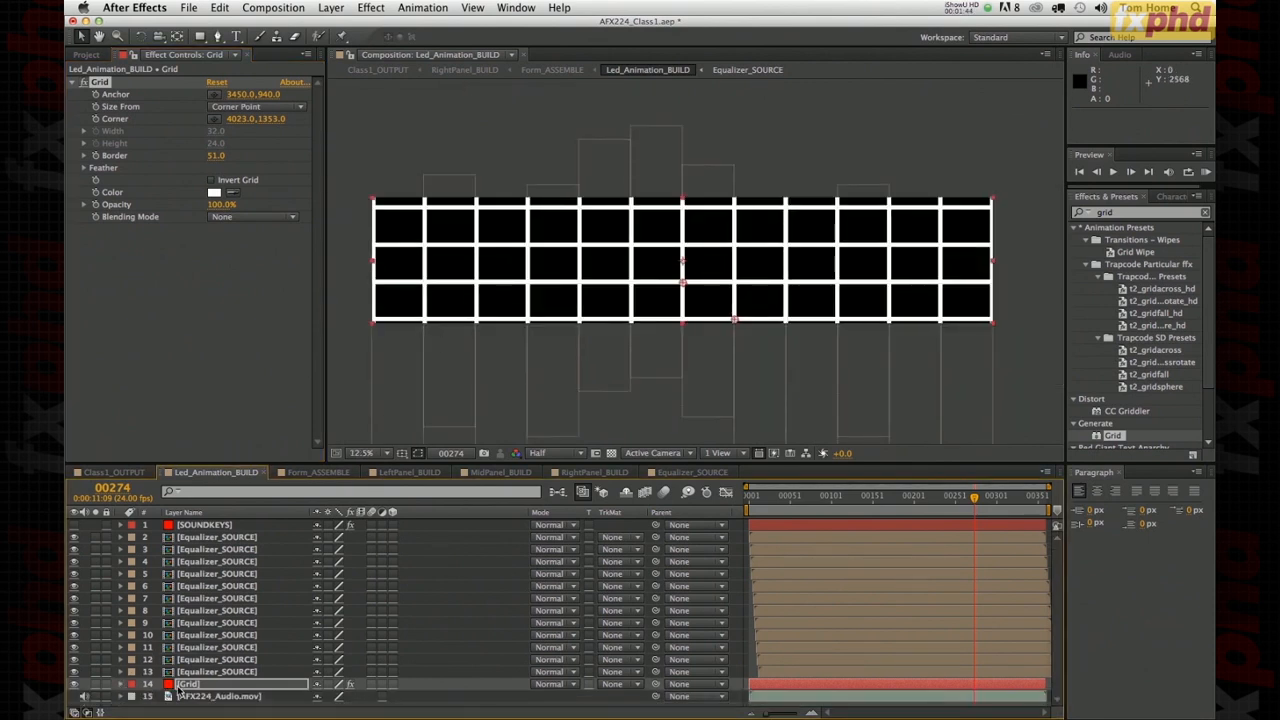
- Examine the grid at frame 20 in Class1_OUTPUT and Form_ASSEMBLE, and return to Led_Animation_BUILD
click(384, 72)
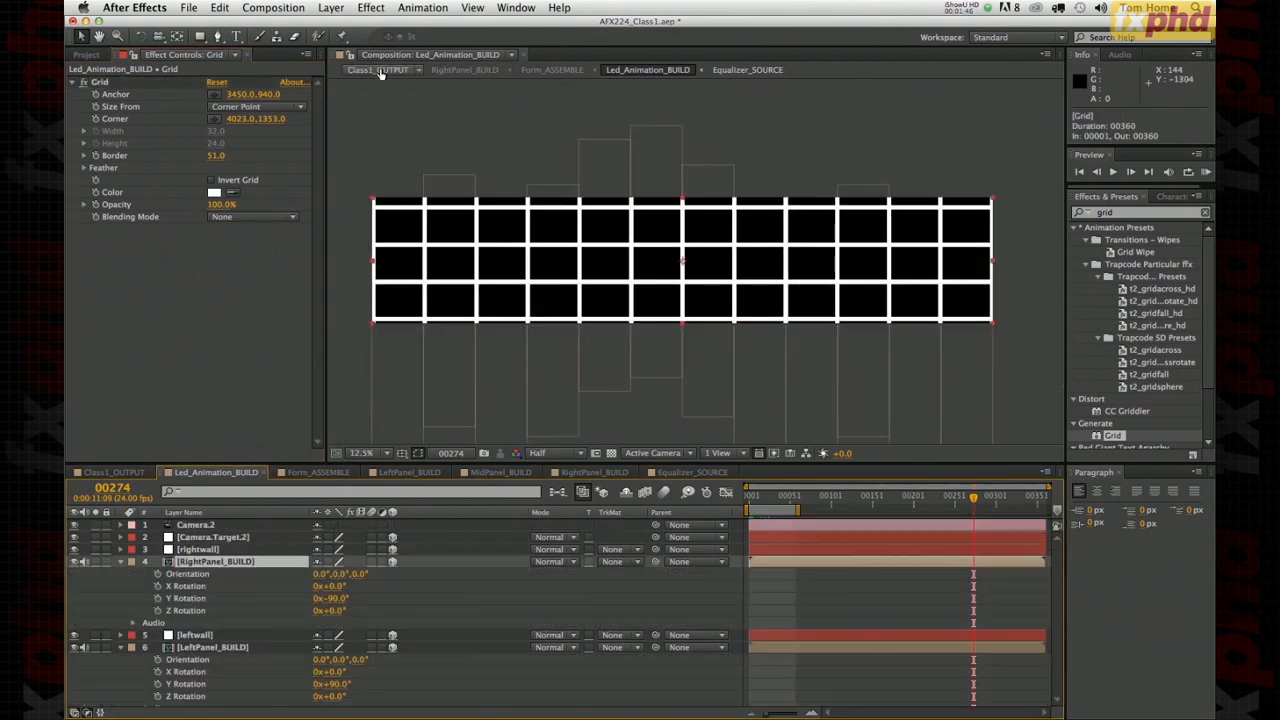
click(765, 496)
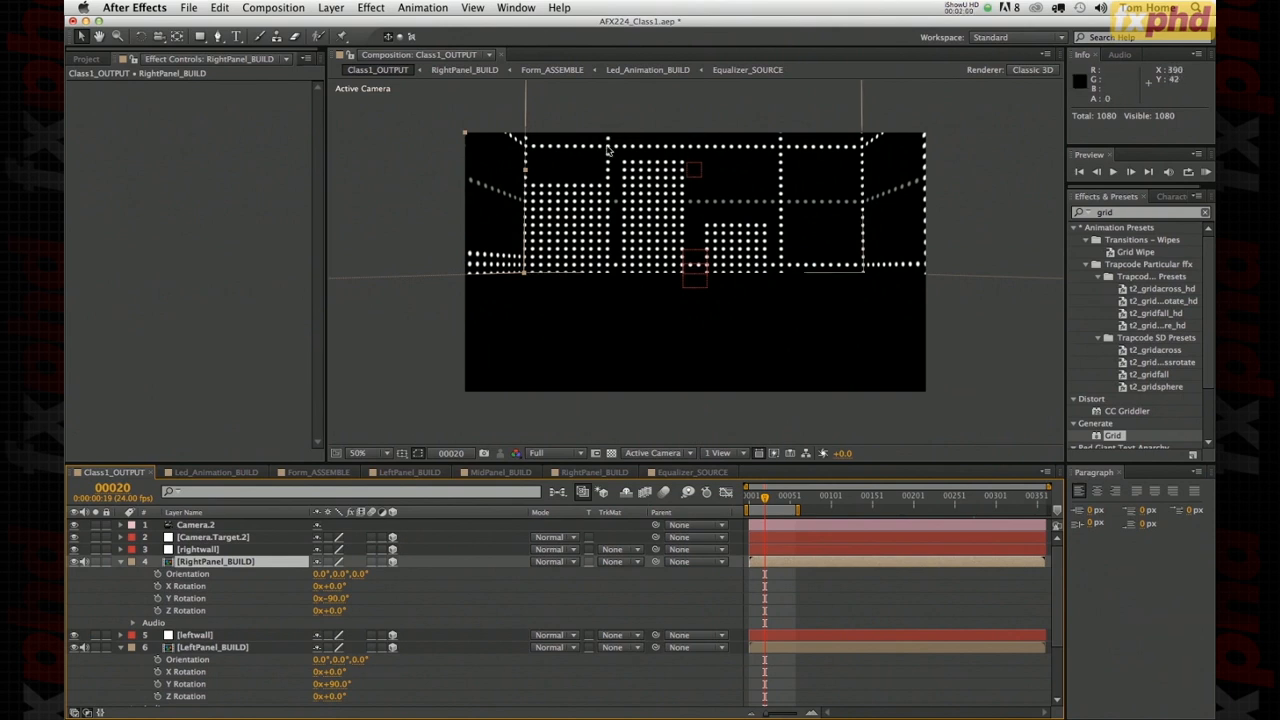
click(548, 72)
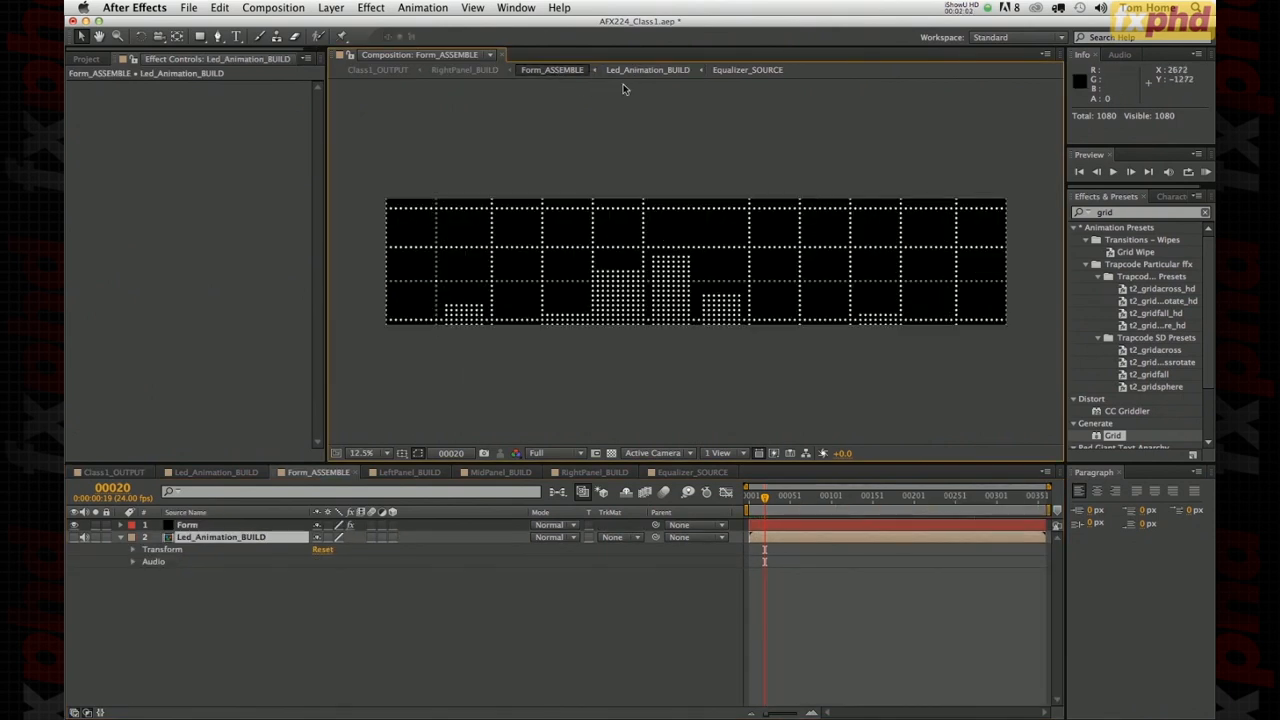
click(626, 72)
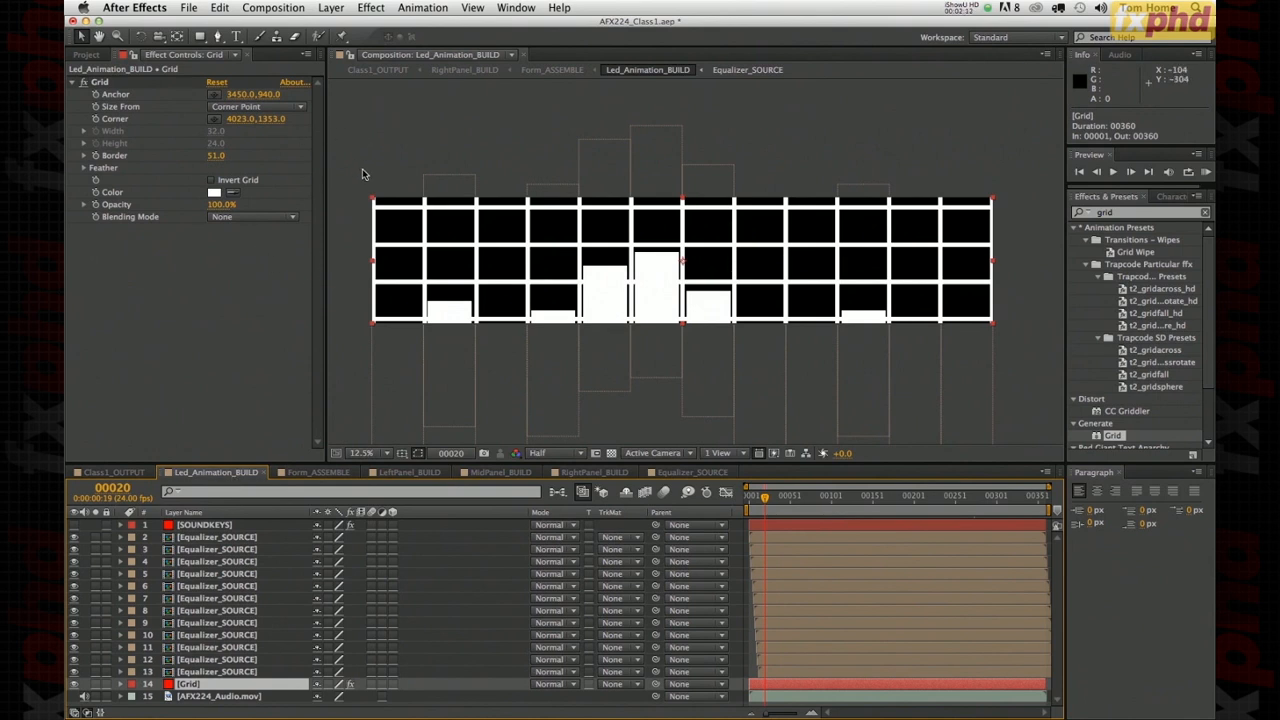
- Create a new composition named GridFlash_SOURCE with a width of 6900 px and a height of 1400 px
click(278, 9)
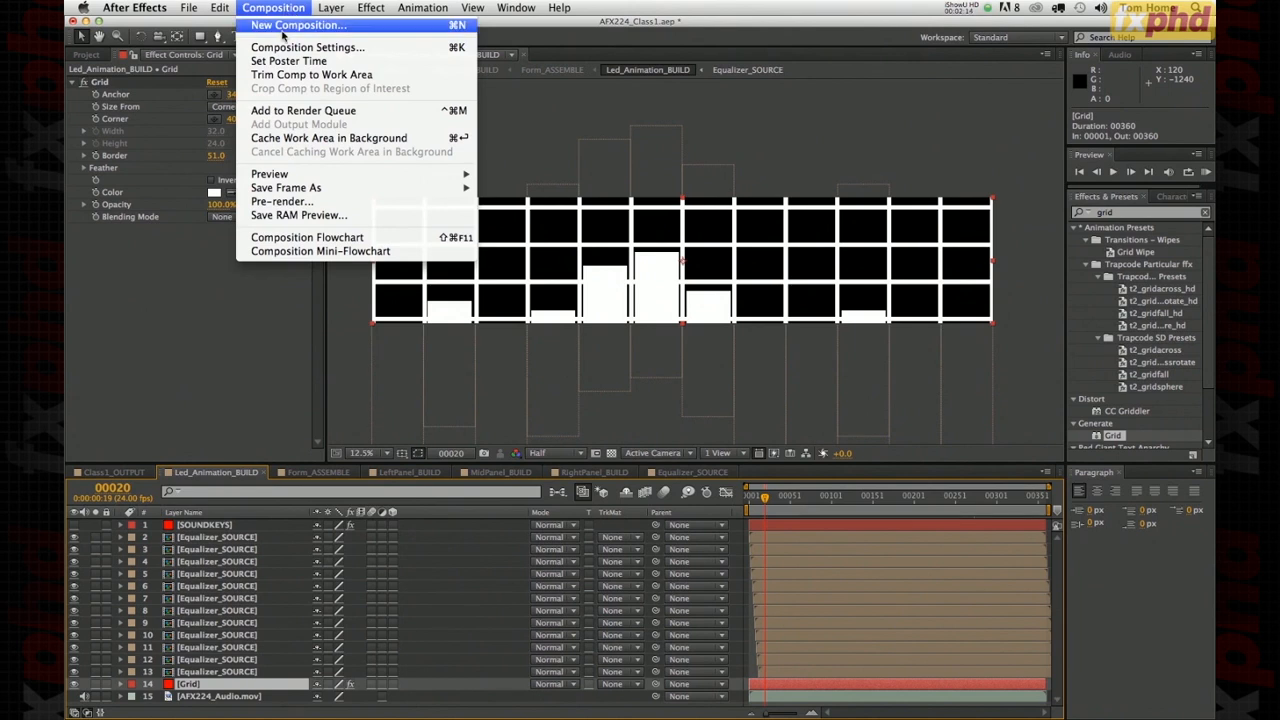
click(284, 25)
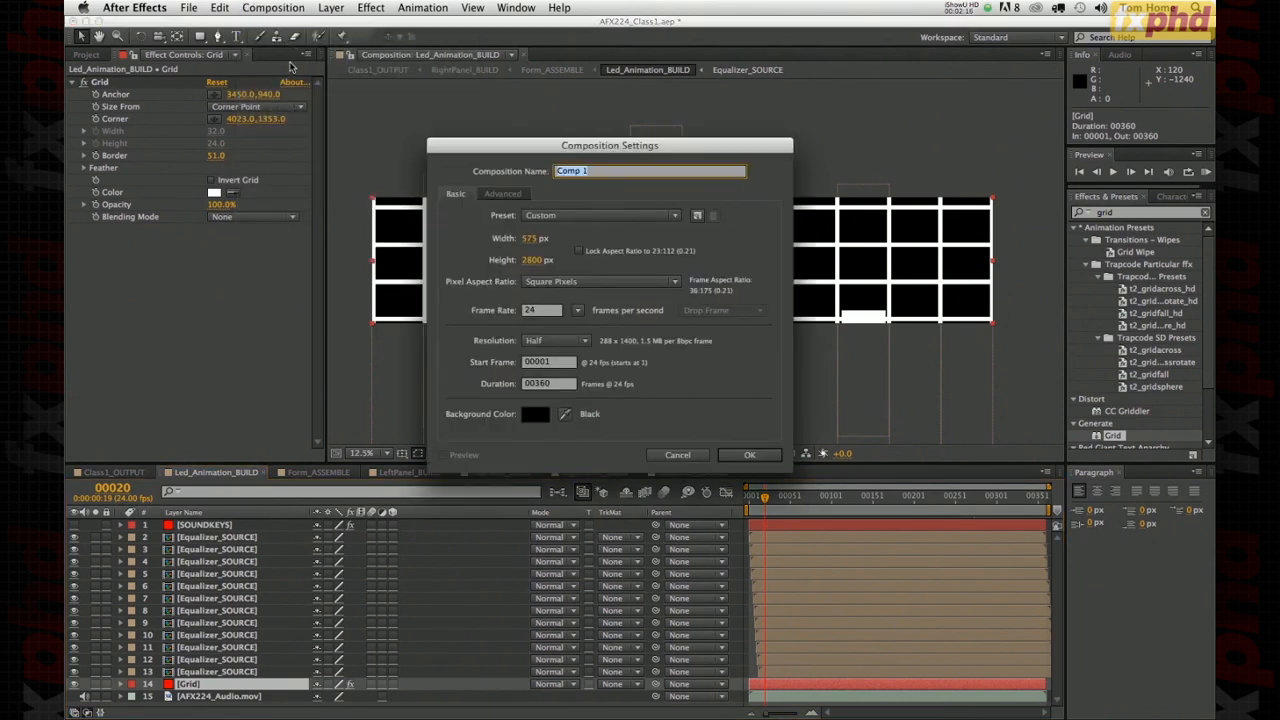
click(529, 239)
text(6900)
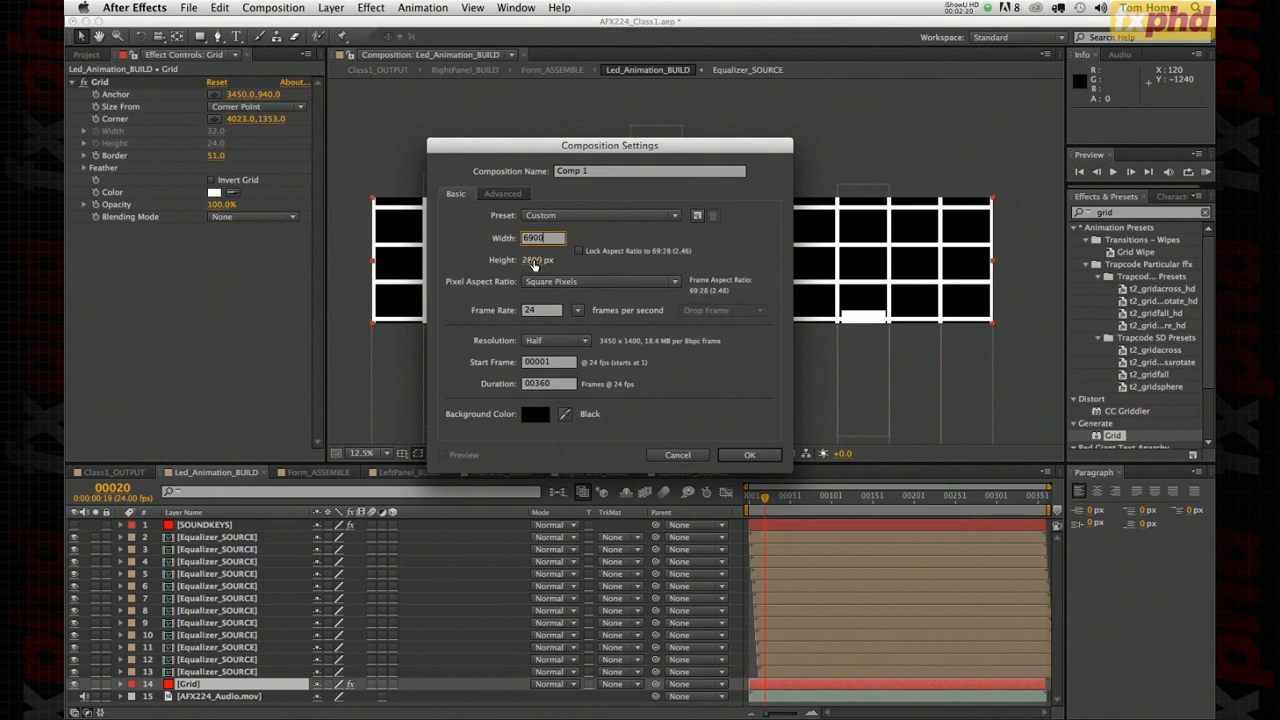
click(534, 260)
text(1400)
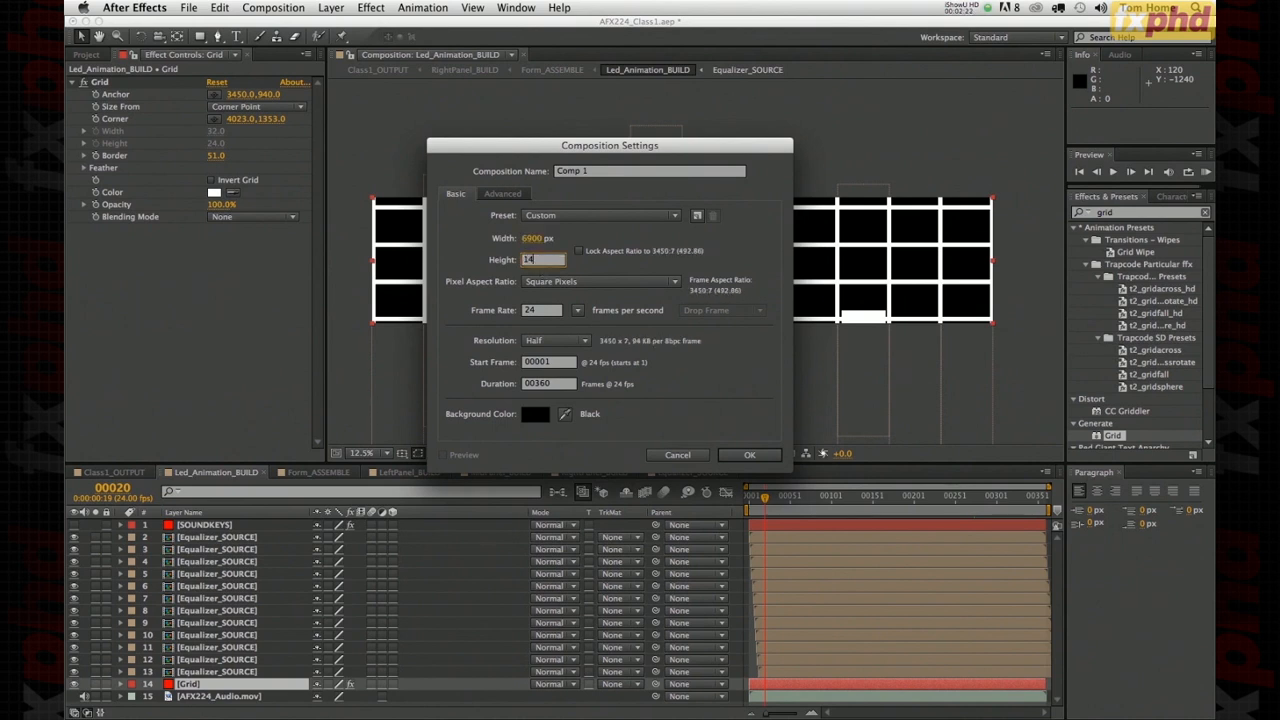
click(597, 172)
text(GridFlash_SOURCE)
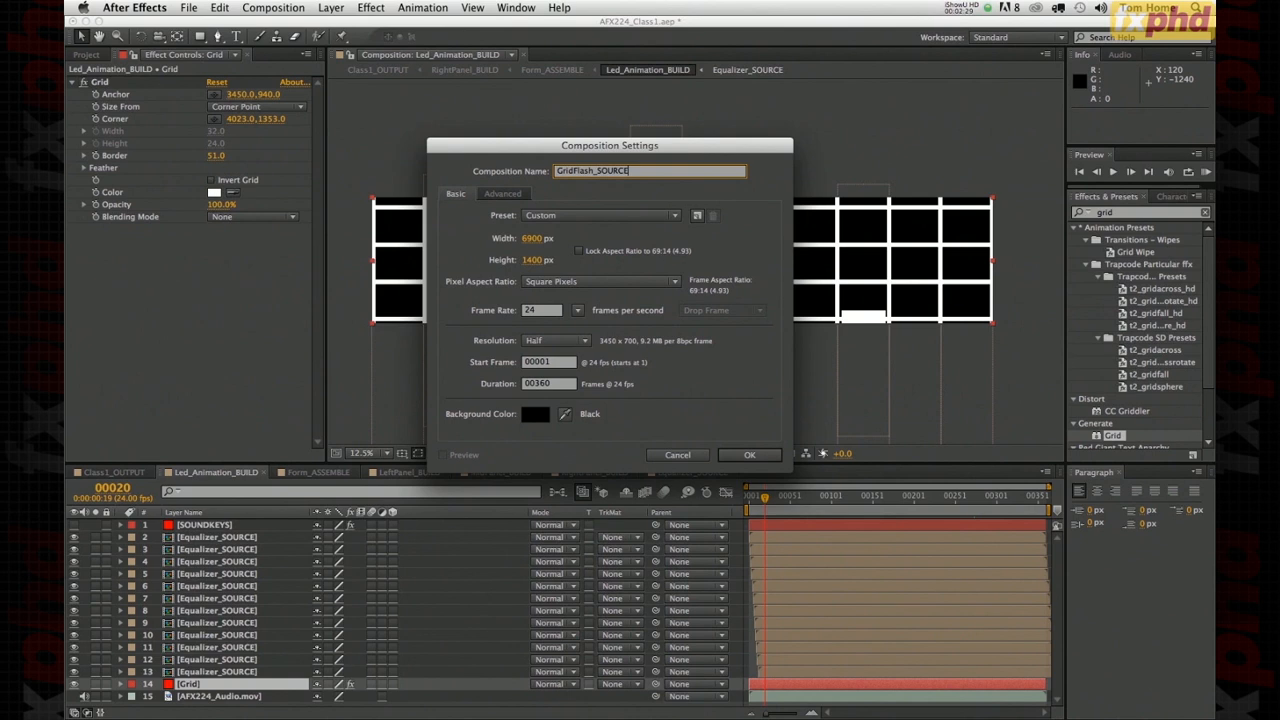
key(Return)
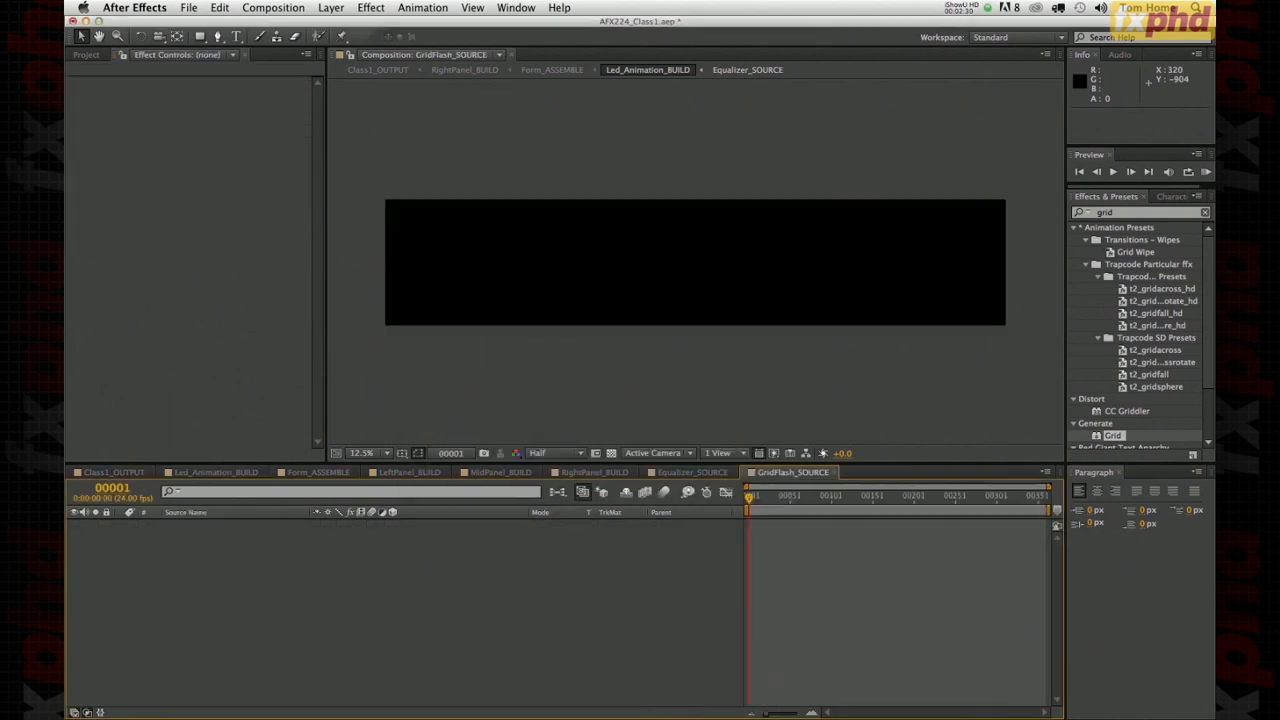
- Add a solid named Grid to GridFlash_SOURCE and apply the Generate Grid effect to it
click(331, 7)
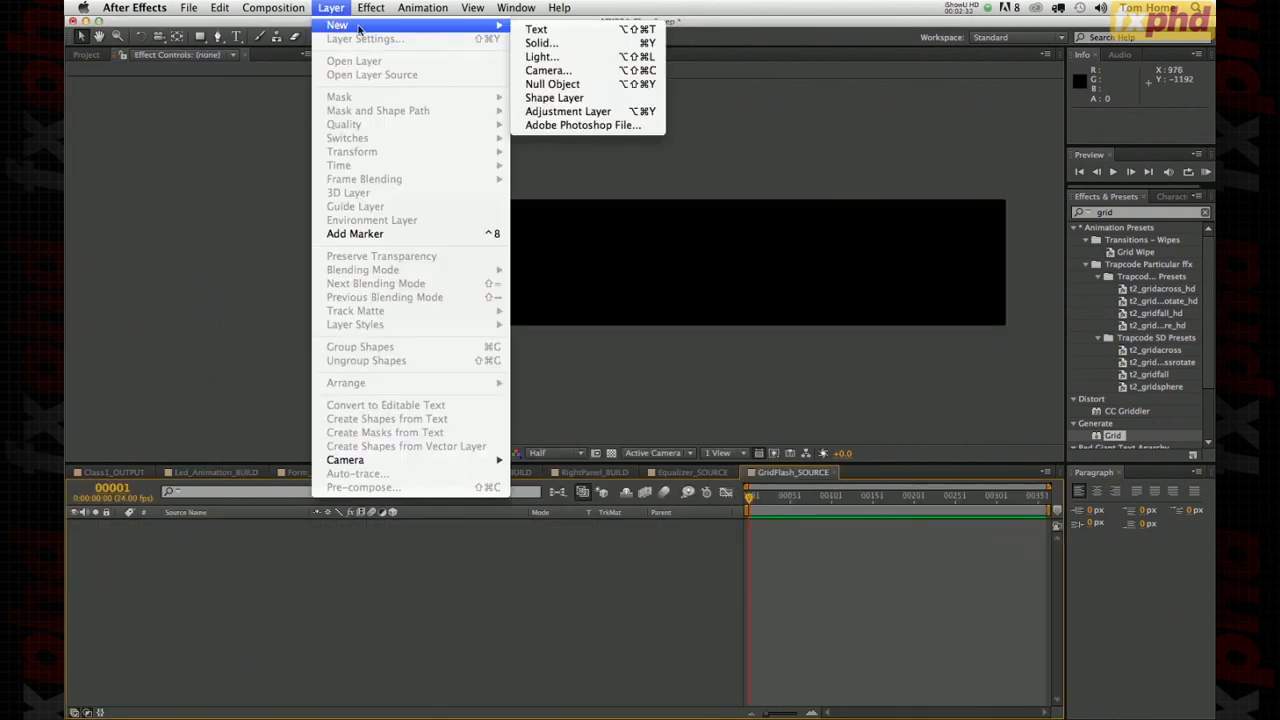
mouse_move(447, 27)
click(543, 43)
text(Grid)
key(Return)
click(1086, 438)
drag(1086, 438, 196, 532)
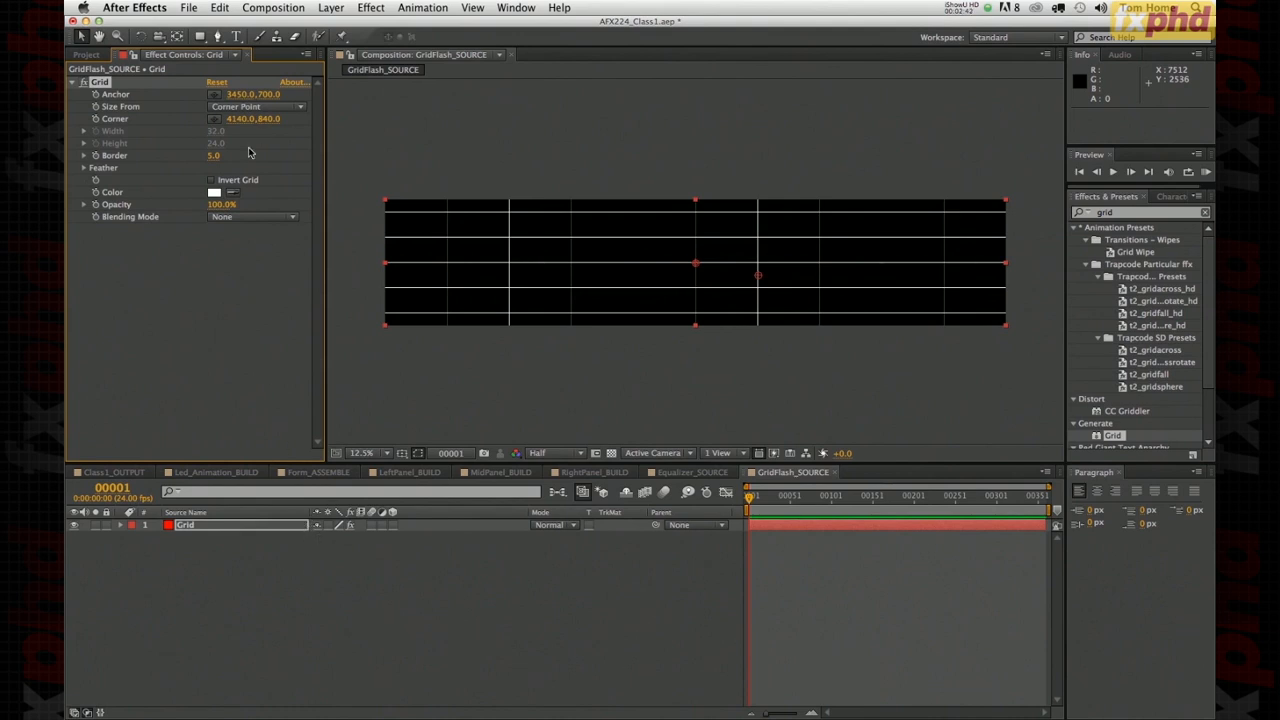
- Set the Grid effect's Anchor to 3414, 700 and its Corner to 3533, 768
click(236, 94)
text(3414)
key(Return)
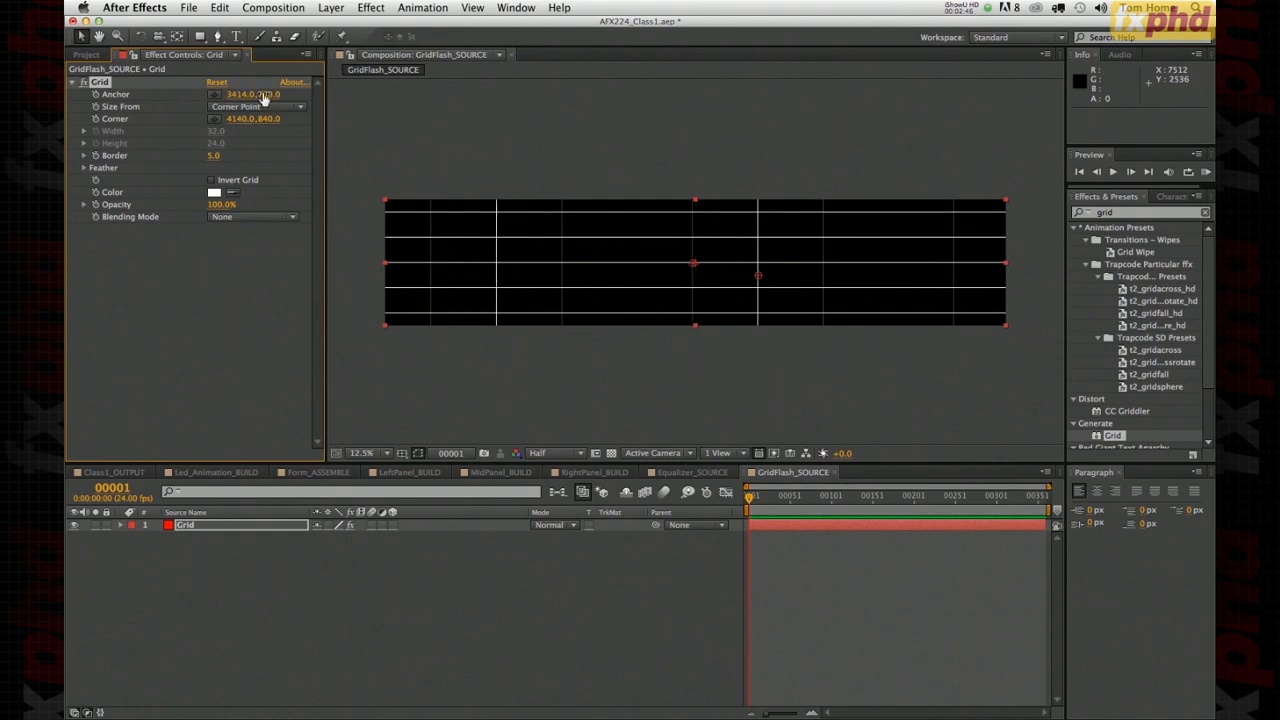
click(263, 94)
text(700)
key(Return)
click(243, 119)
text(3533)
key(Tab)
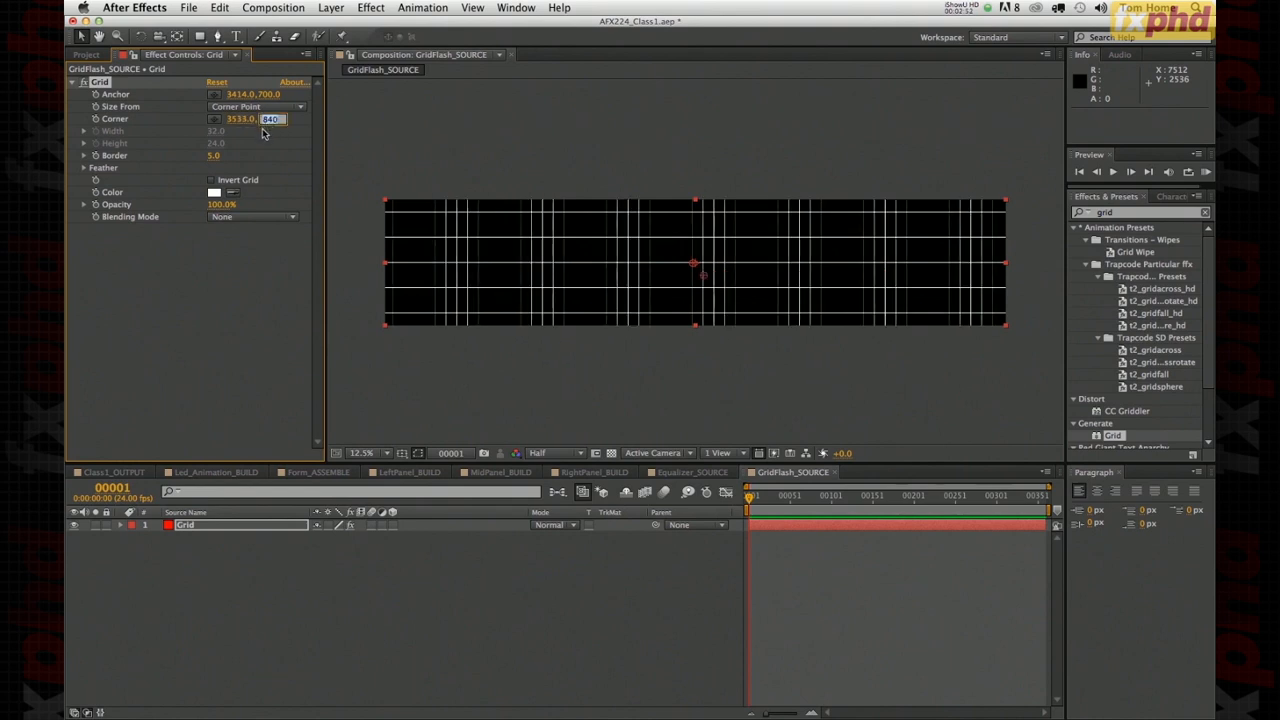
text(768)
key(Return)
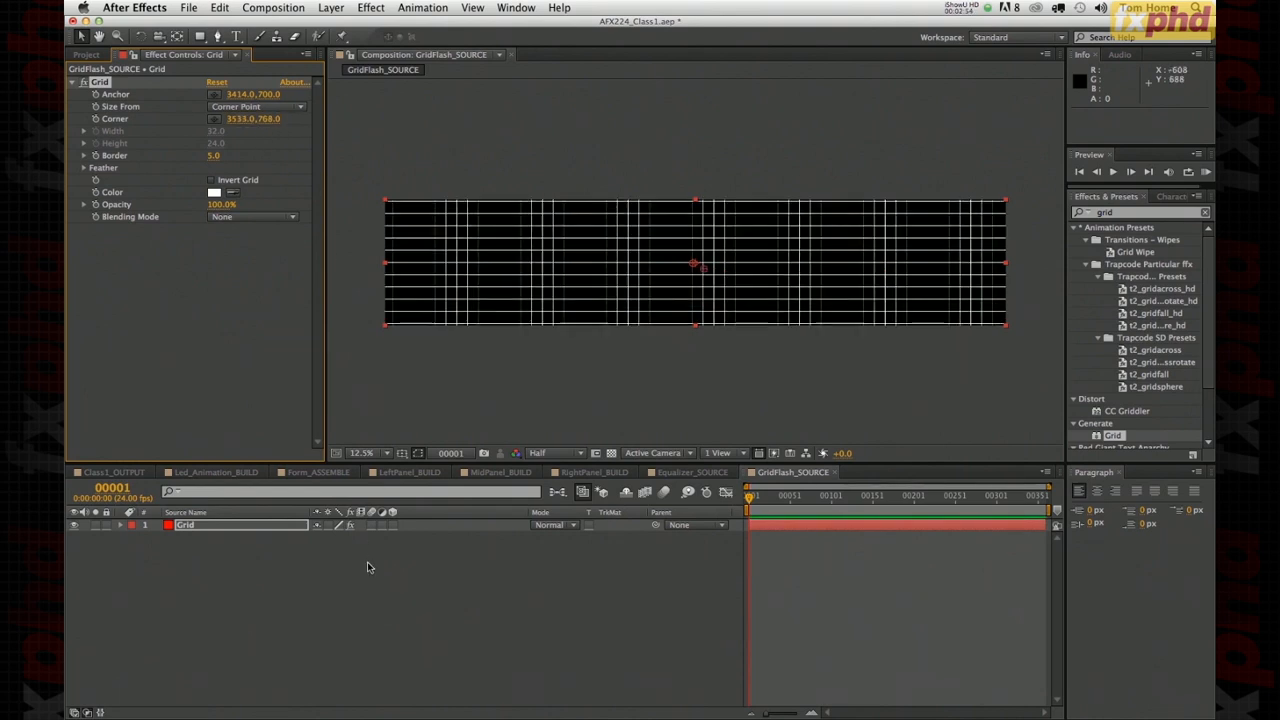
- Set the Grid effect's Border to 34
key(period)
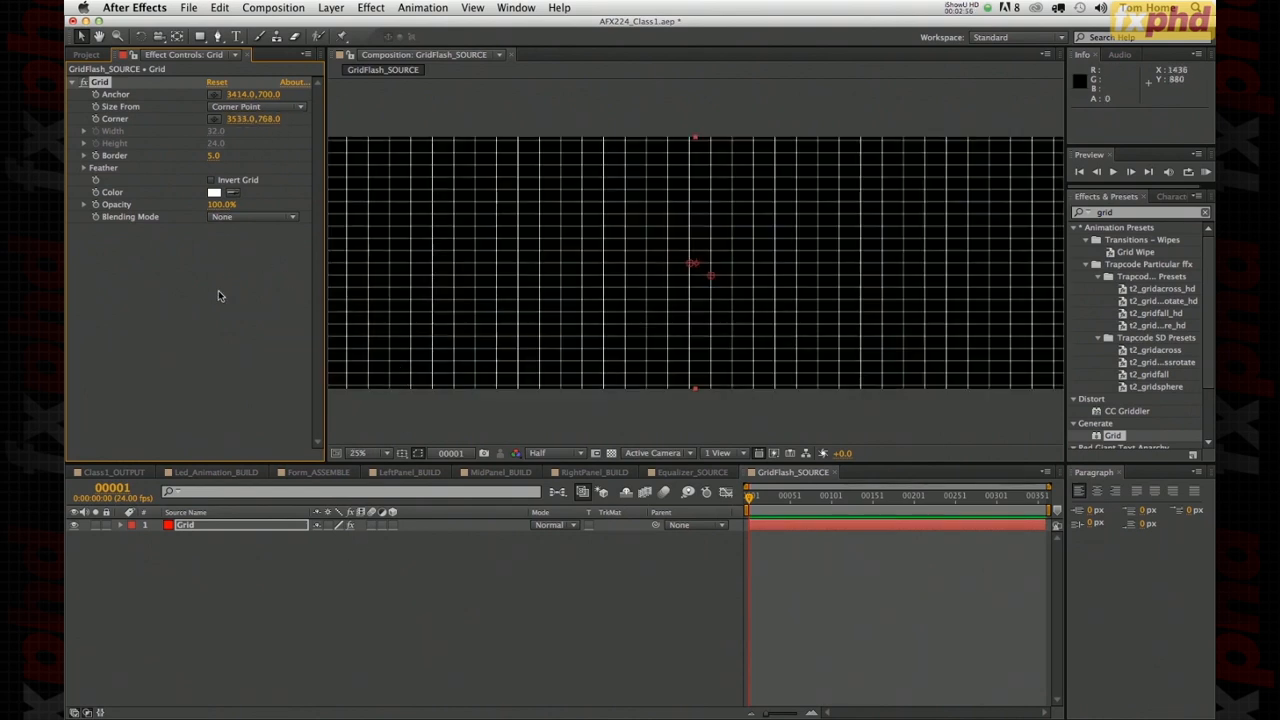
click(213, 156)
text(34)
key(Return)
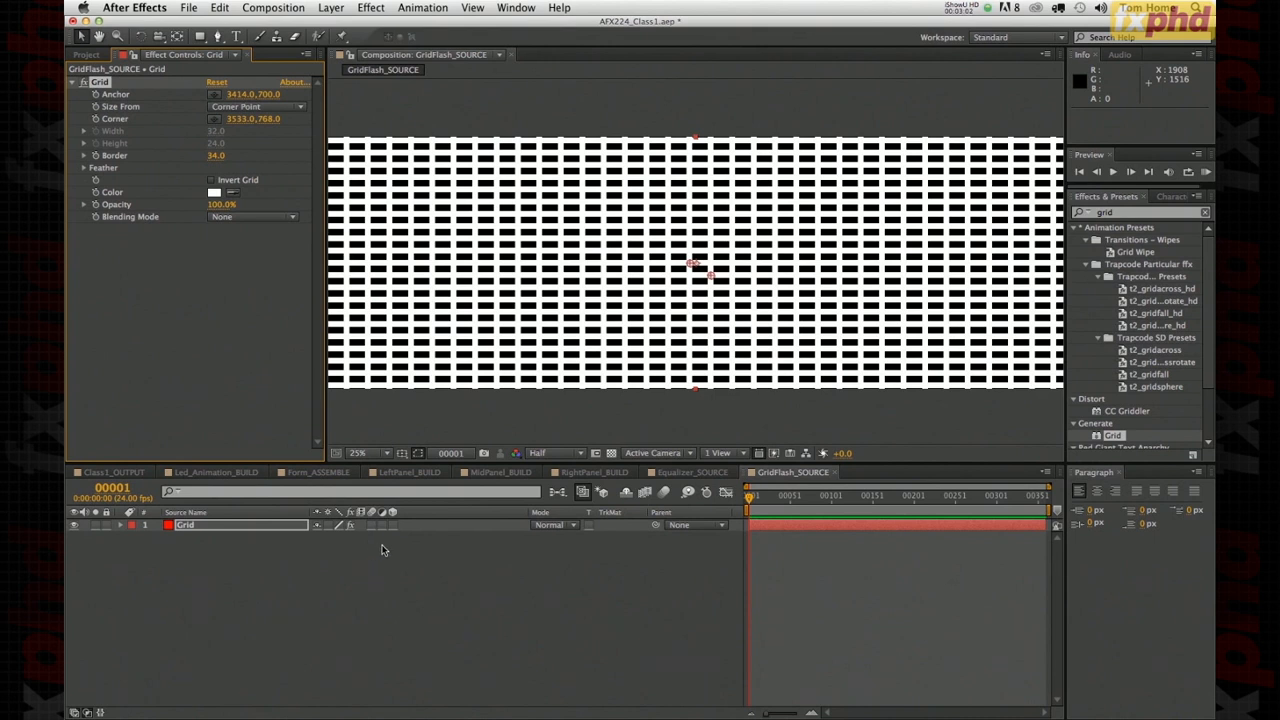
- Add an adjustment layer above the Grid layer, search the effects for "invert" and apply the Channel Invert effect to it
click(214, 526)
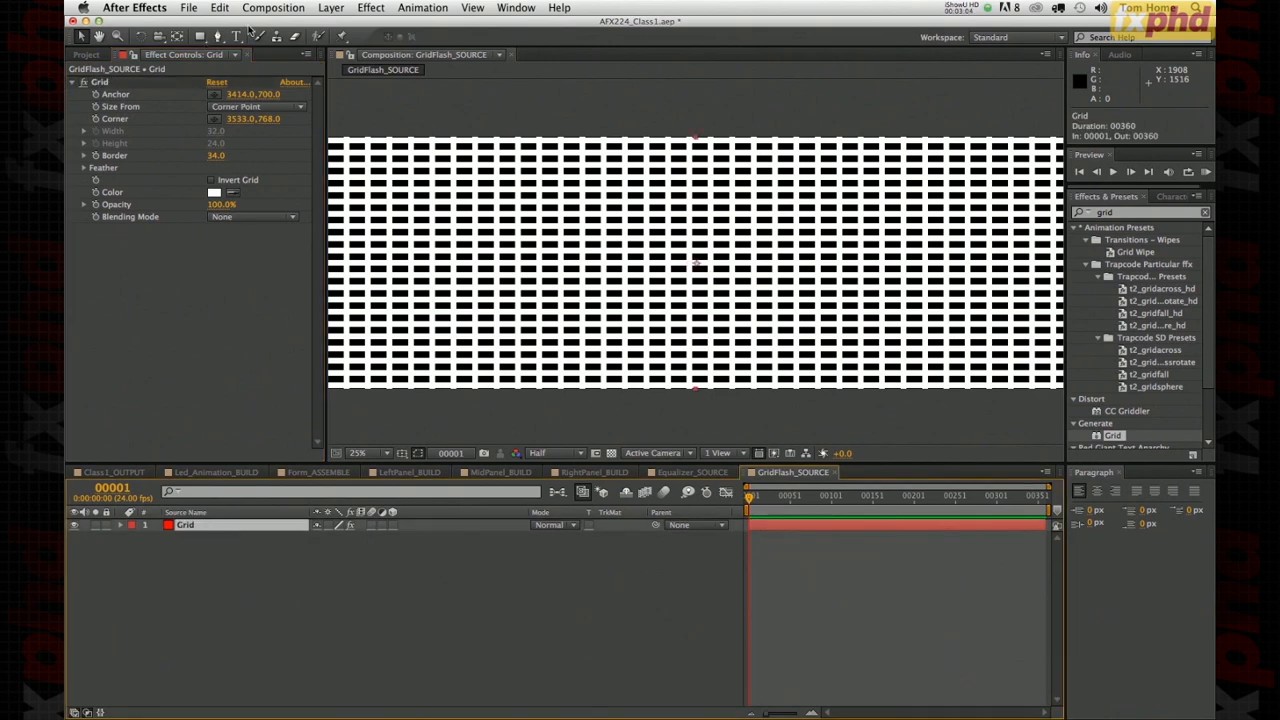
click(331, 8)
mouse_move(330, 24)
click(560, 108)
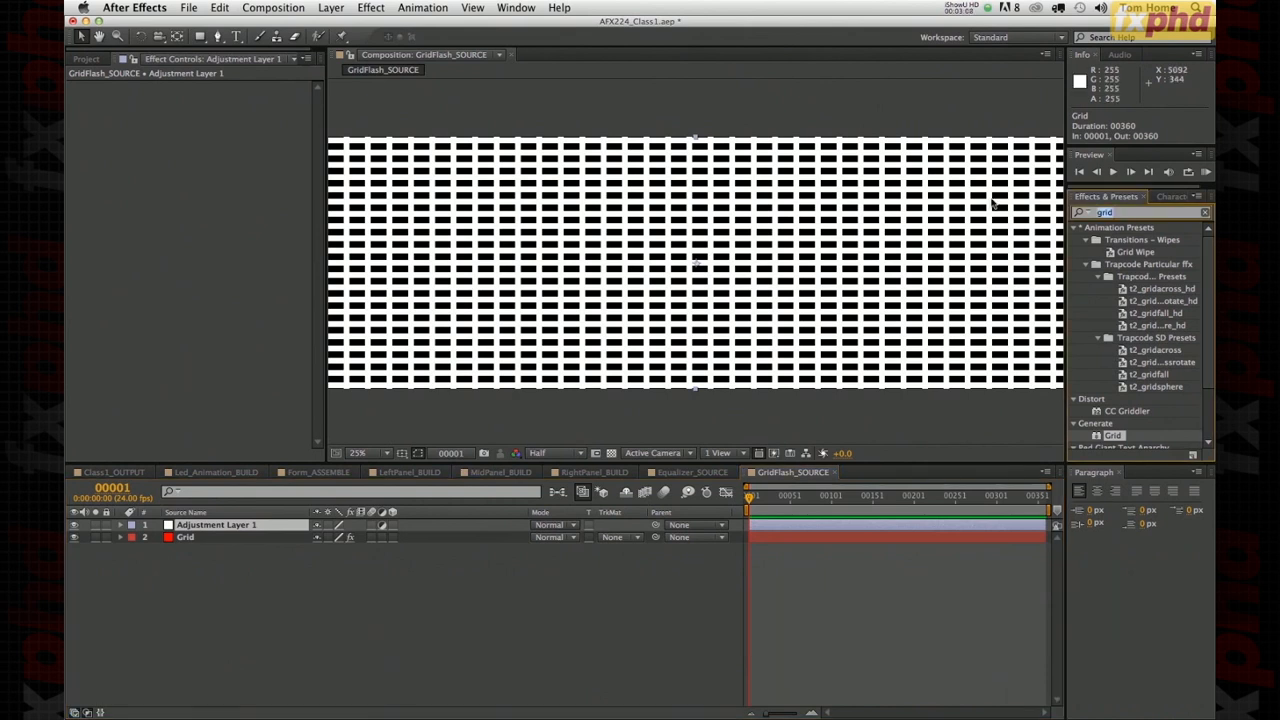
text(invert)
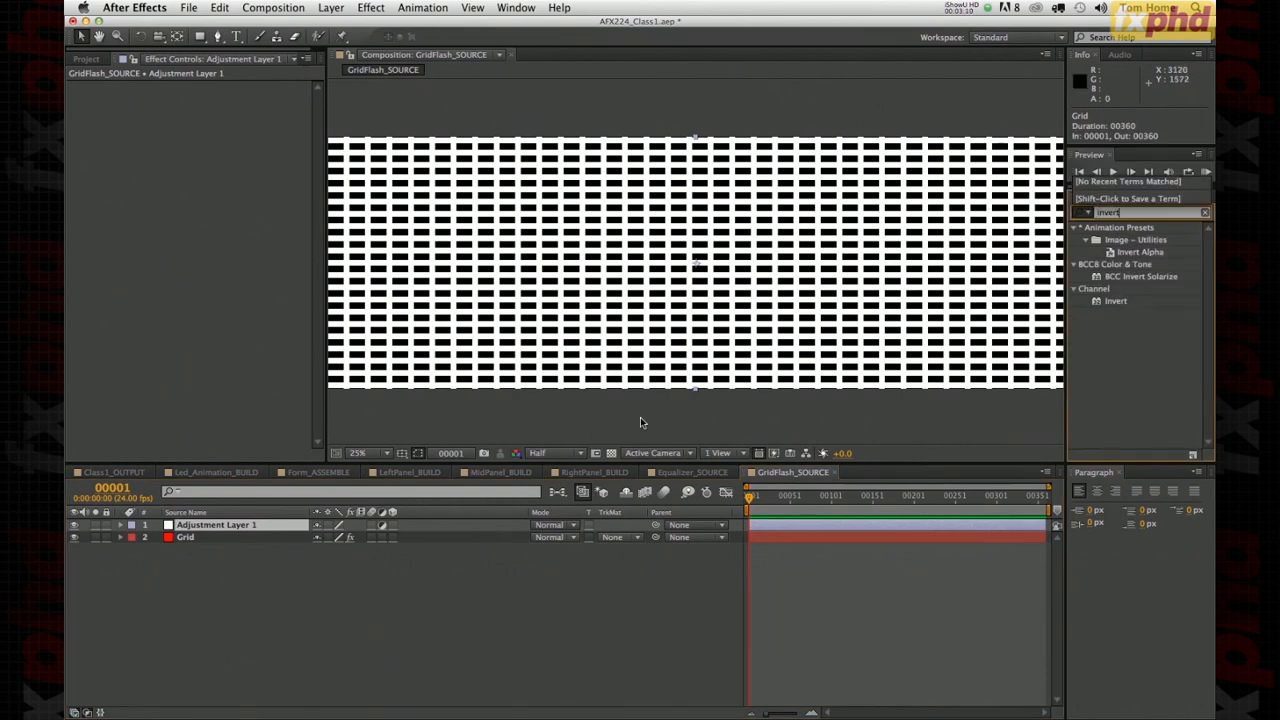
drag(1097, 300, 233, 530)
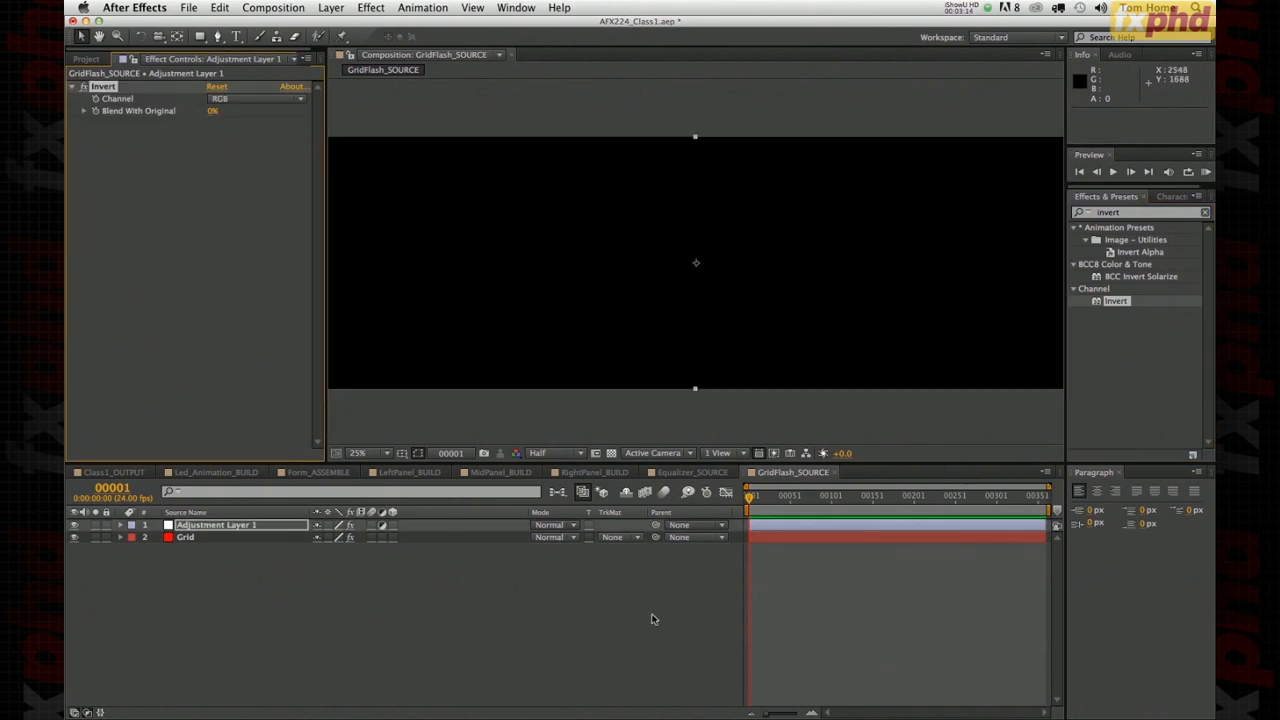
- Set the Invert effect's Channel to Alpha
drag(766, 713, 785, 713)
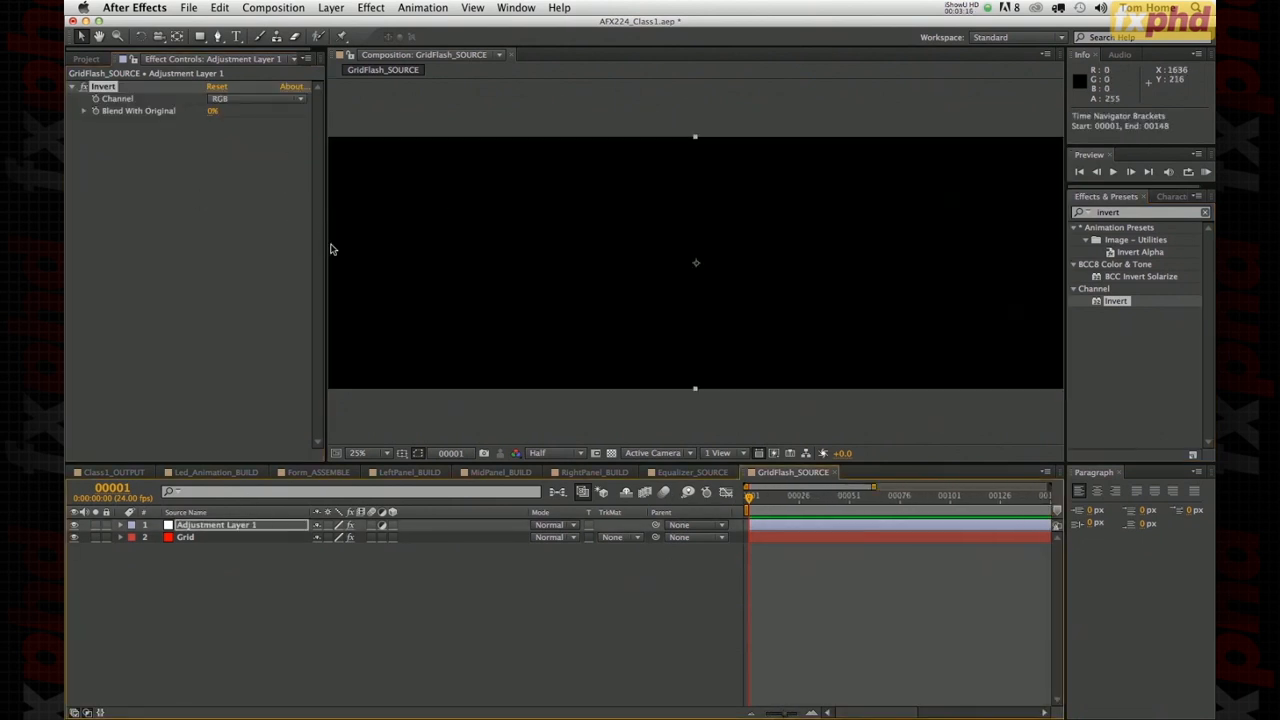
click(245, 100)
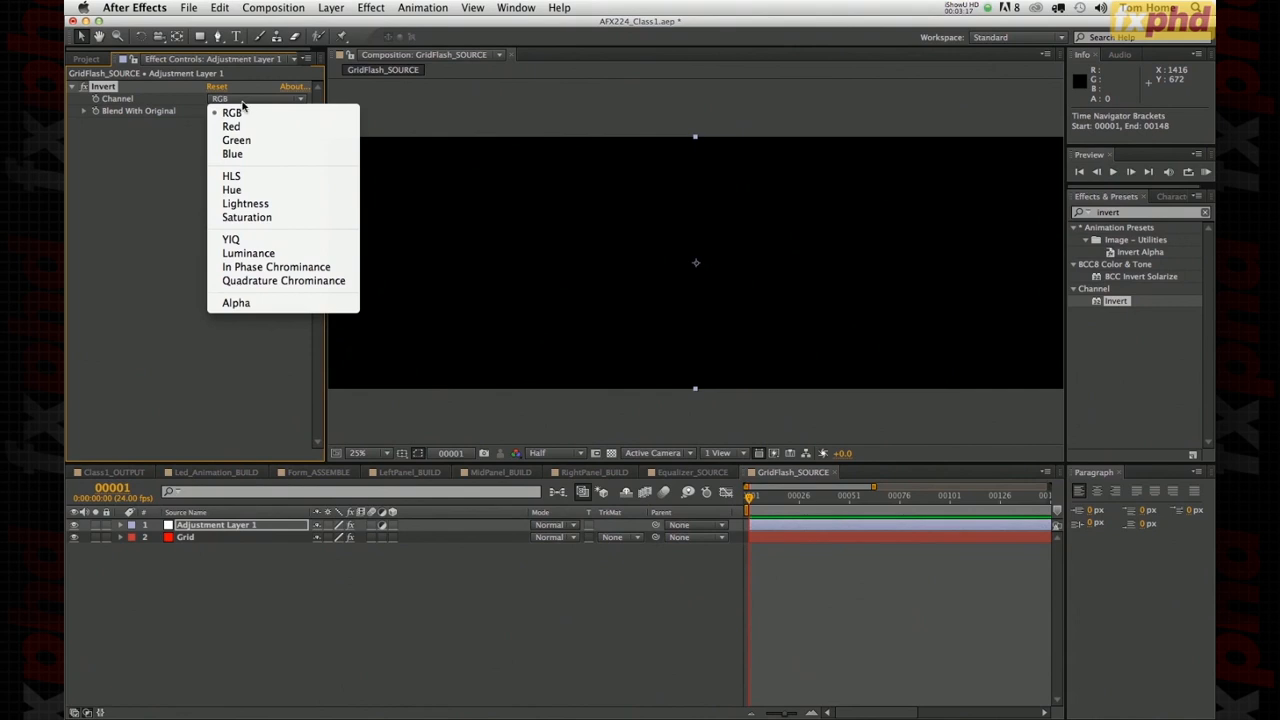
click(247, 303)
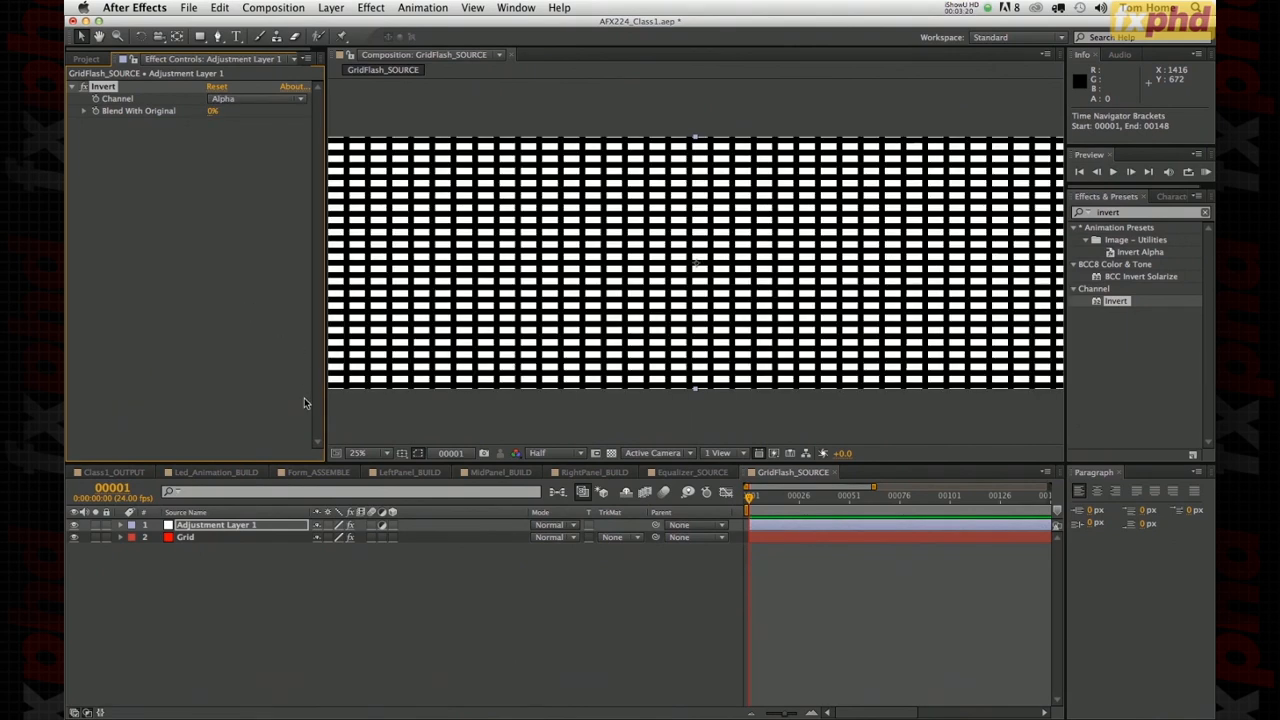
- Keyframe the adjustment layer's Opacity at 100% on frame 1 and 0% on frame 3
drag(873, 487, 797, 487)
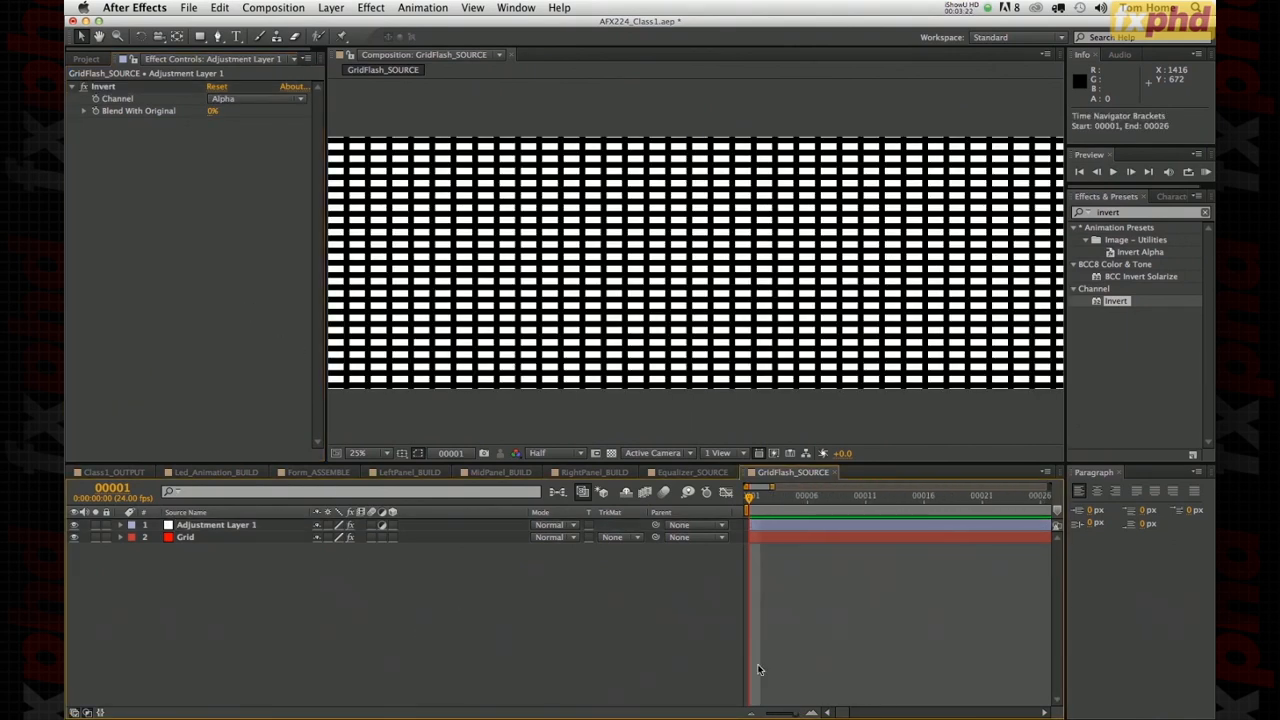
click(195, 526)
key(t)
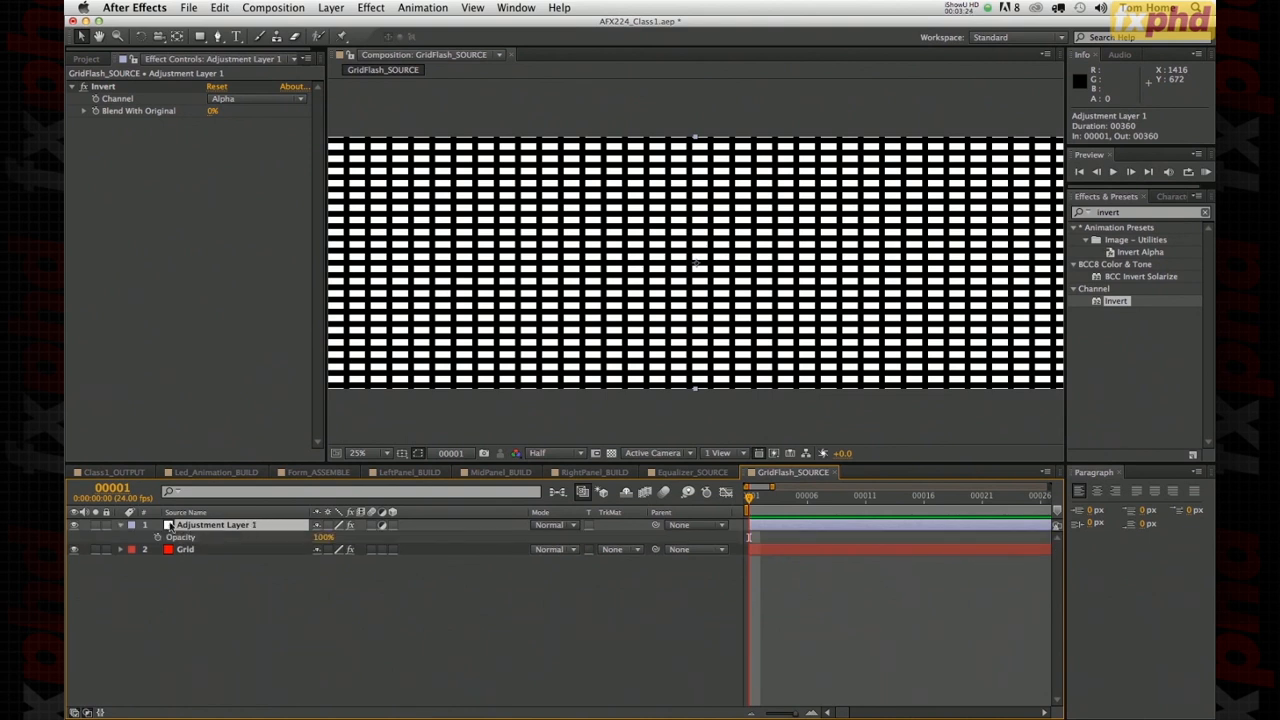
click(156, 537)
key(Page_Down)
key(Page_Down)
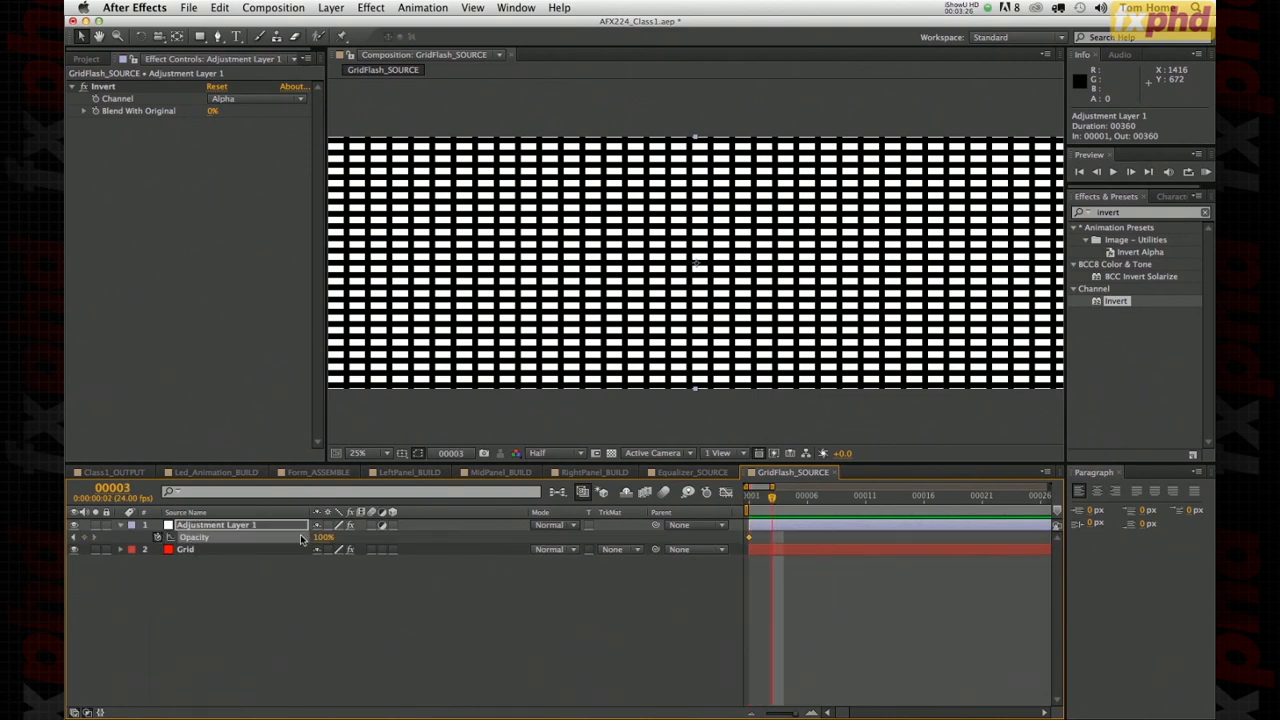
click(325, 537)
text(0)
key(Return)
- Continue the Opacity keyframes with 100% on frame 5, 0% on frame 7 and 100% on frame 9
key(Page_Down)
key(Page_Down)
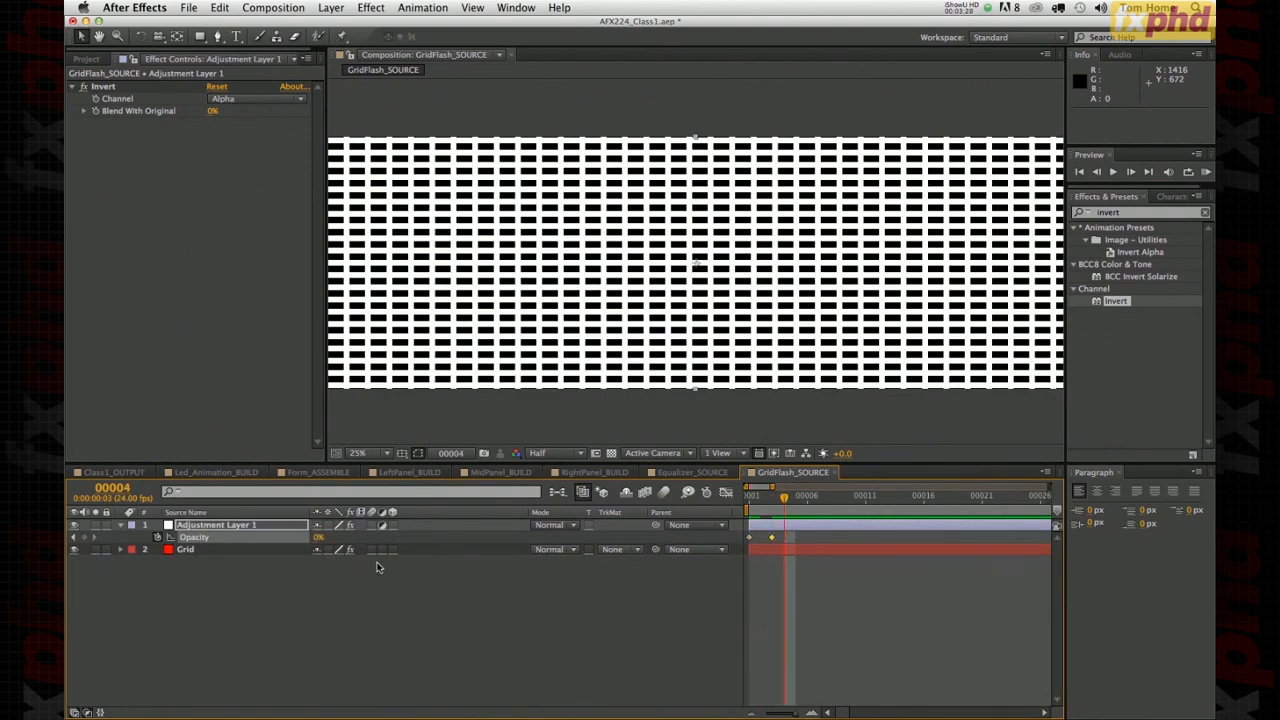
click(323, 537)
text(100)
key(Return)
key(Page_Down)
key(Page_Down)
key(Return)
key(Page_Down)
key(Page_Down)
click(318, 539)
text(100)
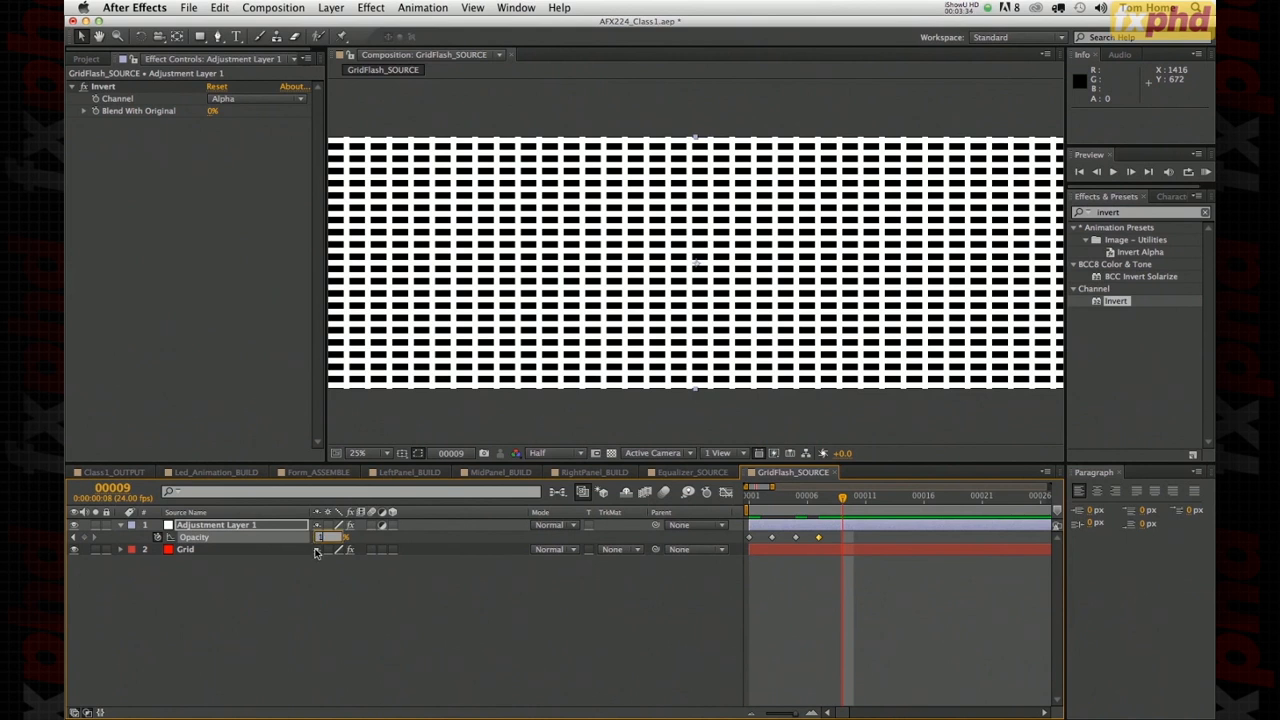
key(Return)
- Play back the opacity flash from the first frame and stop the preview
click(752, 494)
key(space)
key(space)
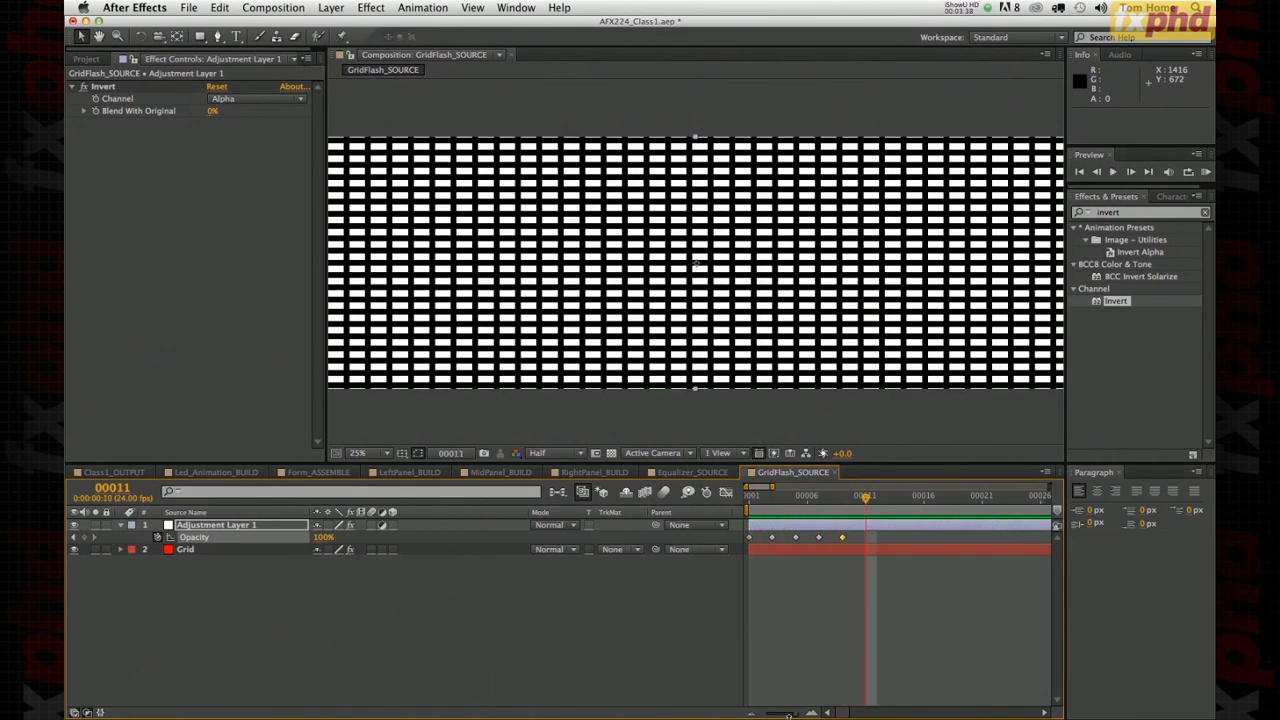
- Select all the adjustment layer's Opacity keyframes and convert them to hold keyframes
drag(789, 714, 765, 714)
click(811, 713)
drag(784, 541, 731, 573)
alt+super+click(750, 538)
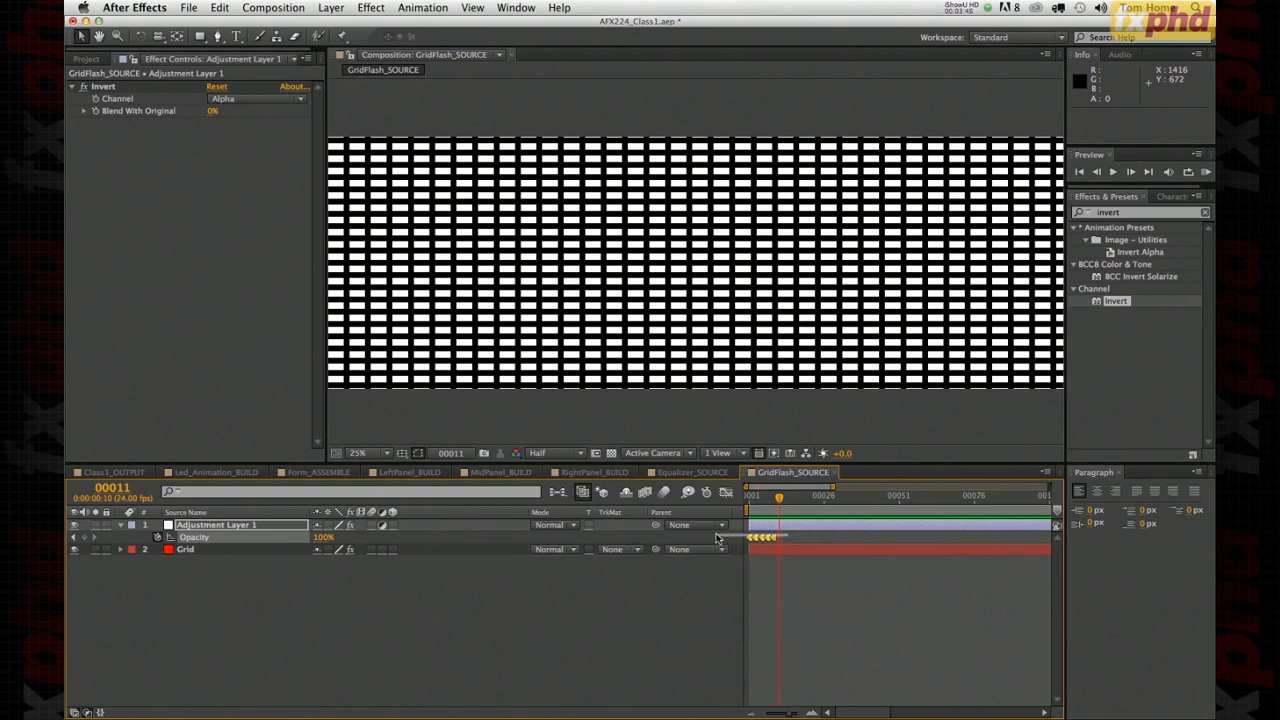
drag(792, 713, 789, 715)
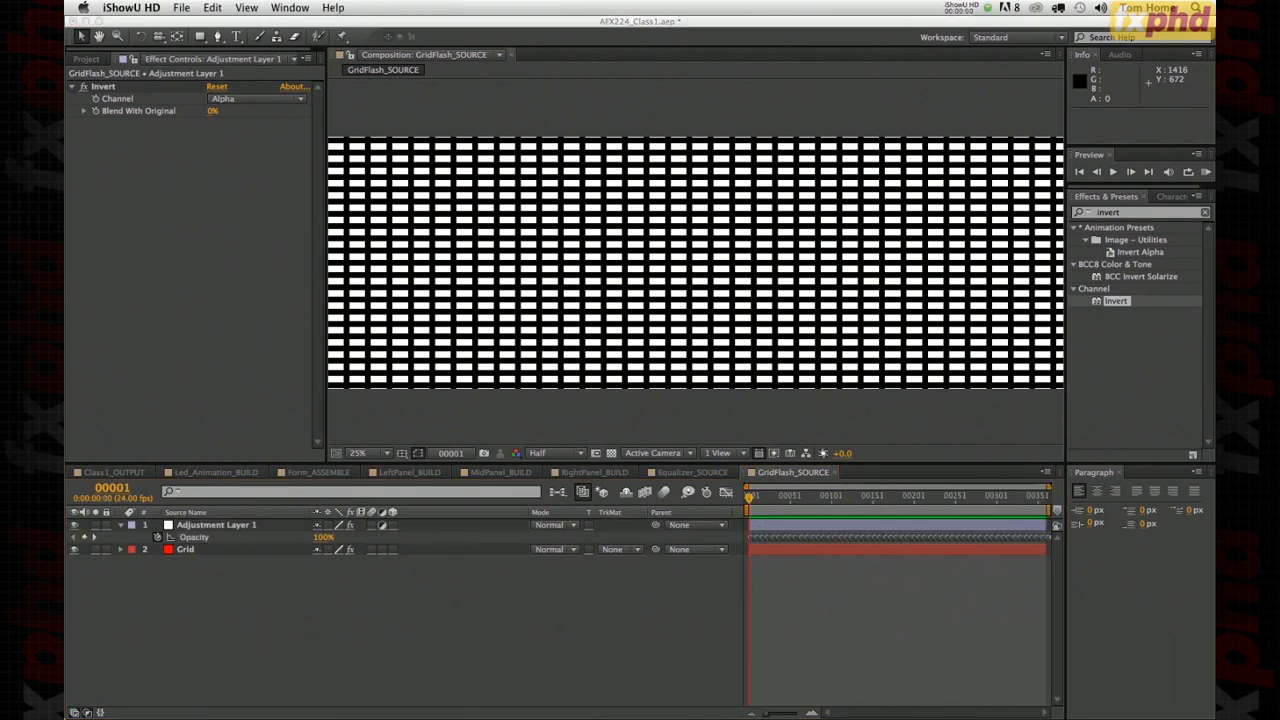
- Check the Opacity keyframes across the full timeline and preview the grid flash from frame 1
click(767, 714)
drag(770, 714, 781, 717)
drag(773, 716, 764, 716)
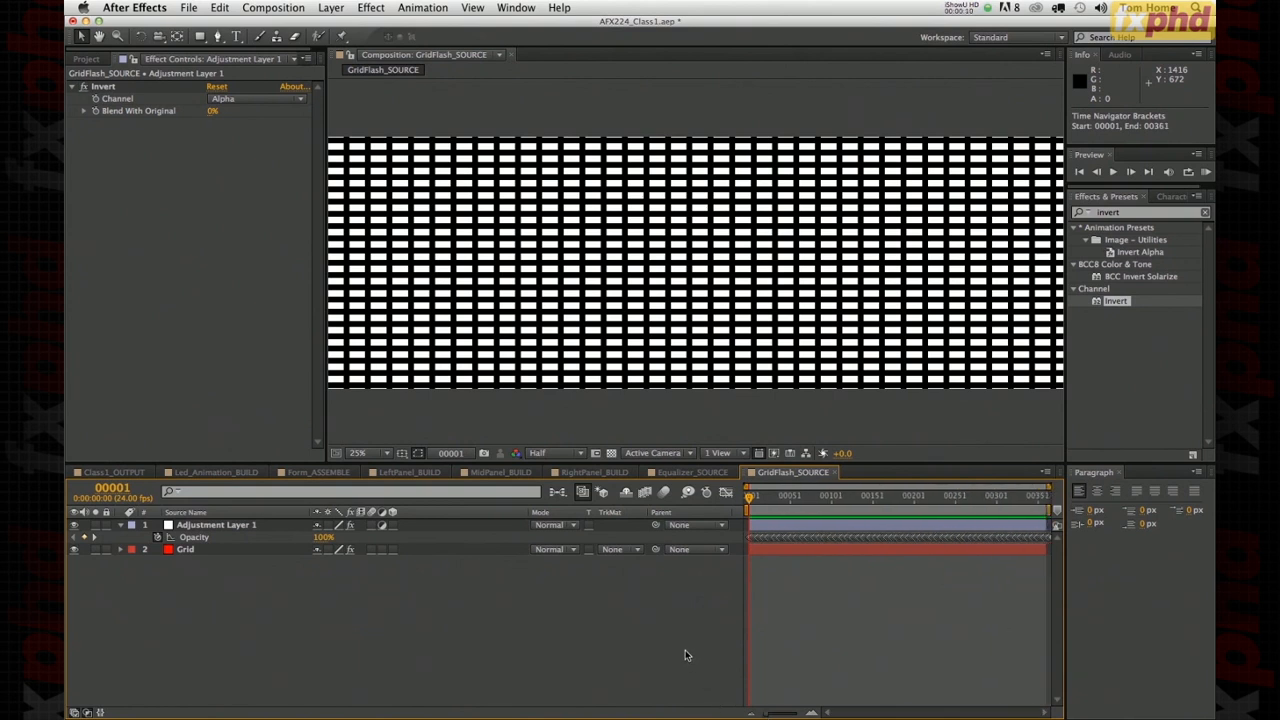
key(space)
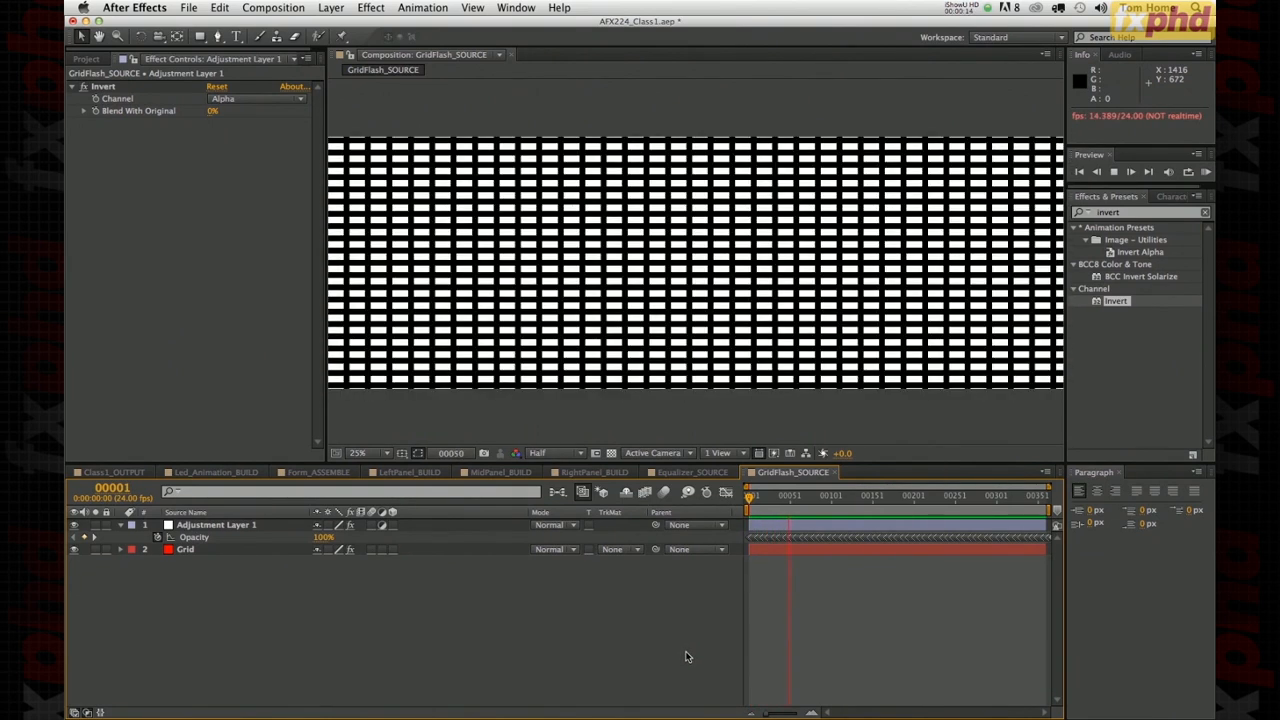
click(245, 227)
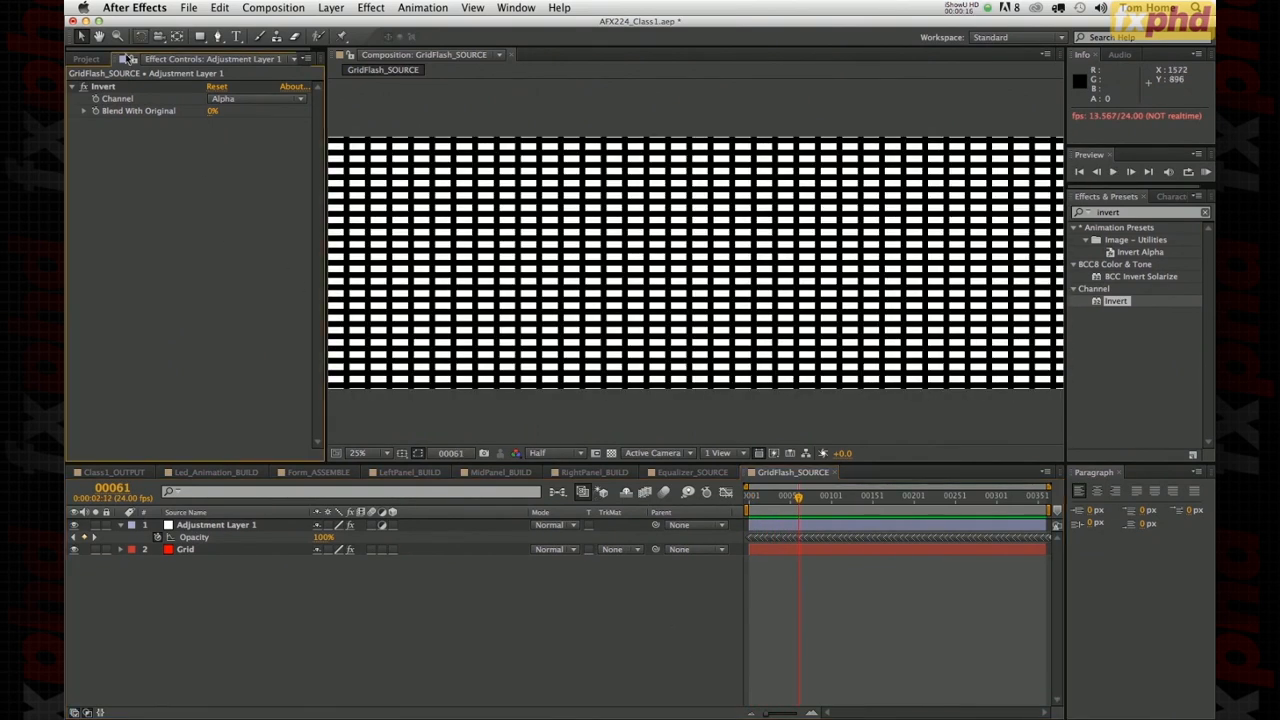
- Move GridFlash_SOURCE into the 2D folder under 4.Source and add it to Led_Animation_BUILD directly above the Grid layer
click(101, 63)
click(77, 405)
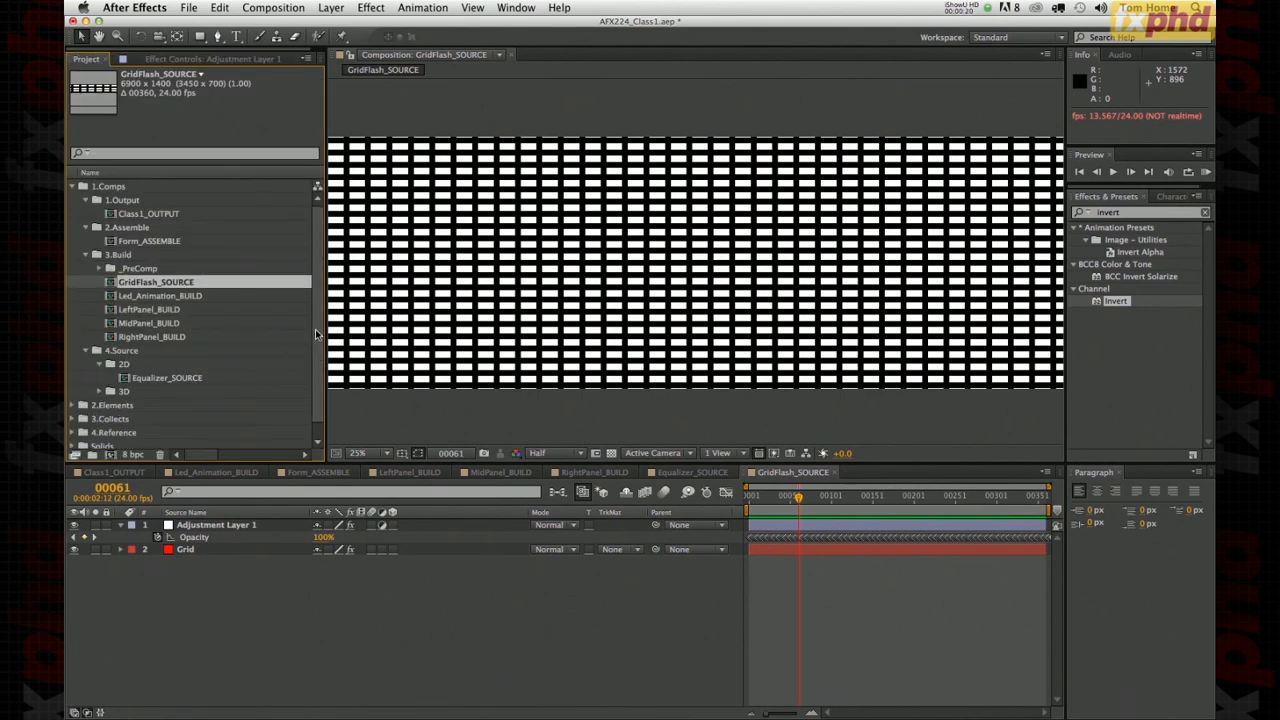
scroll(315, 329, down, 1)
double_click(116, 284)
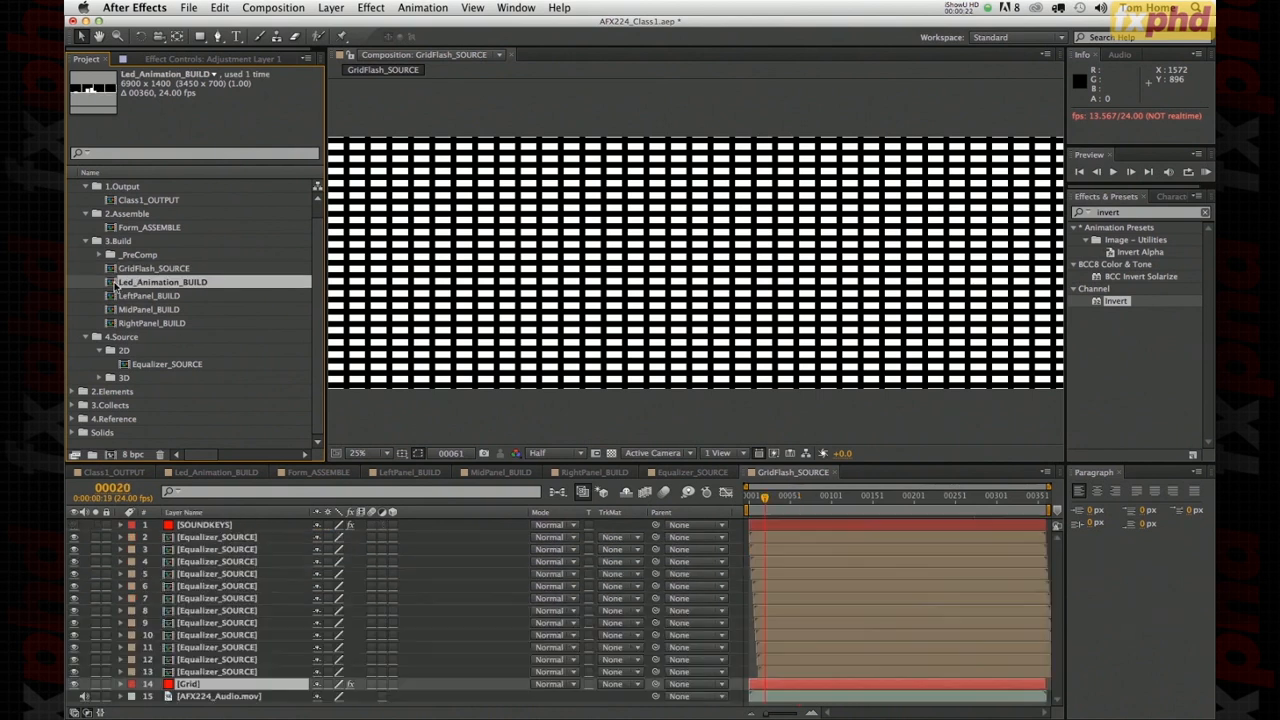
drag(110, 281, 168, 690)
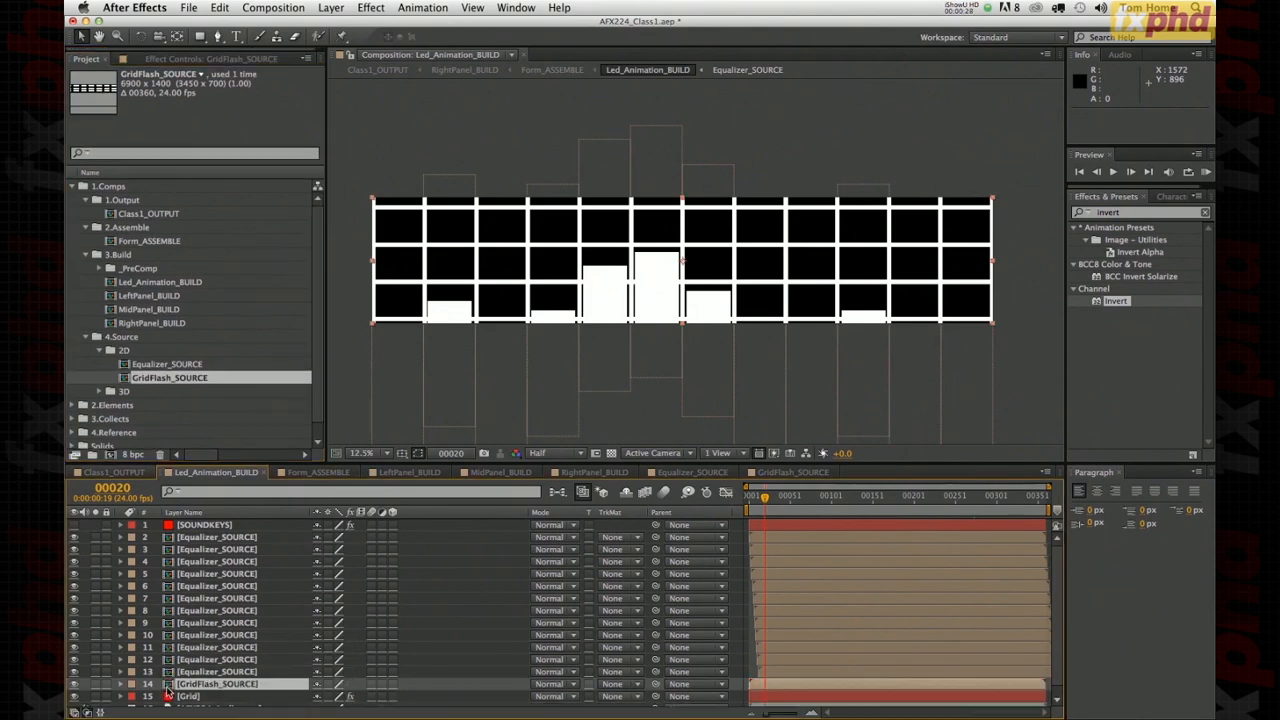
scroll(413, 632, down, 1)
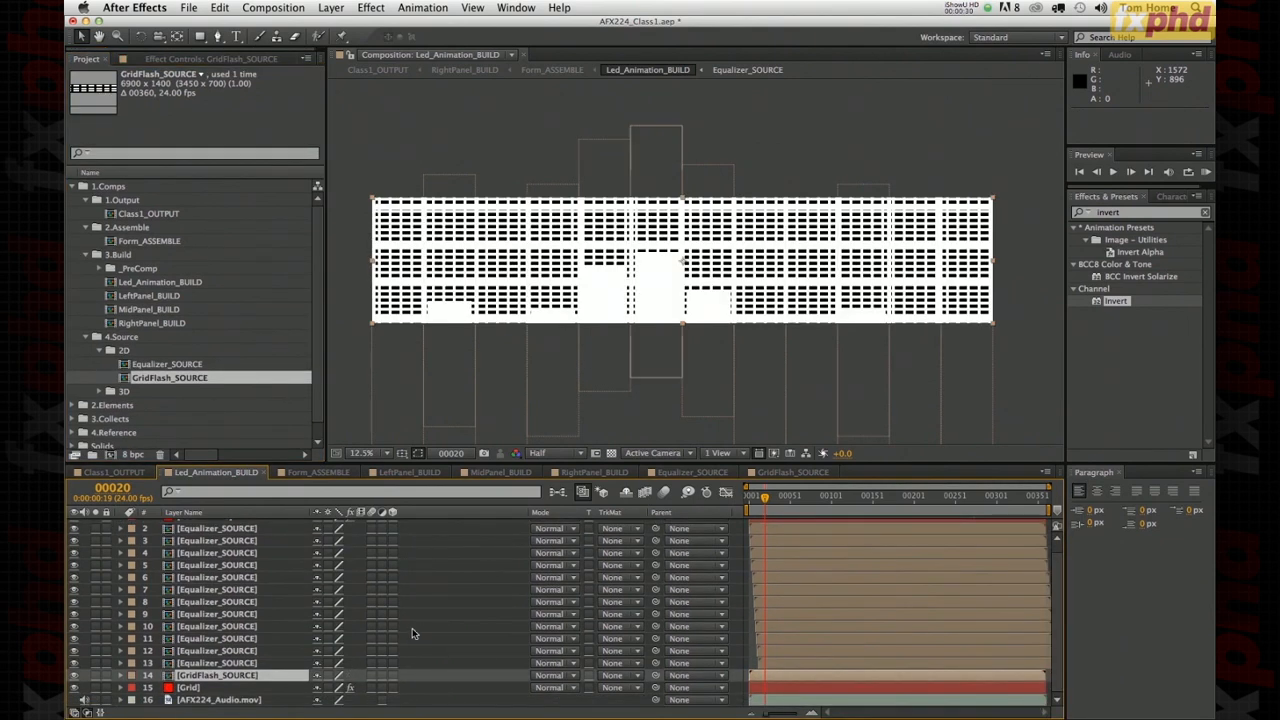
- Set the Grid layer's track matte to Alpha Matte from GridFlash_SOURCE and preview the flashing grid from the first frame
click(612, 687)
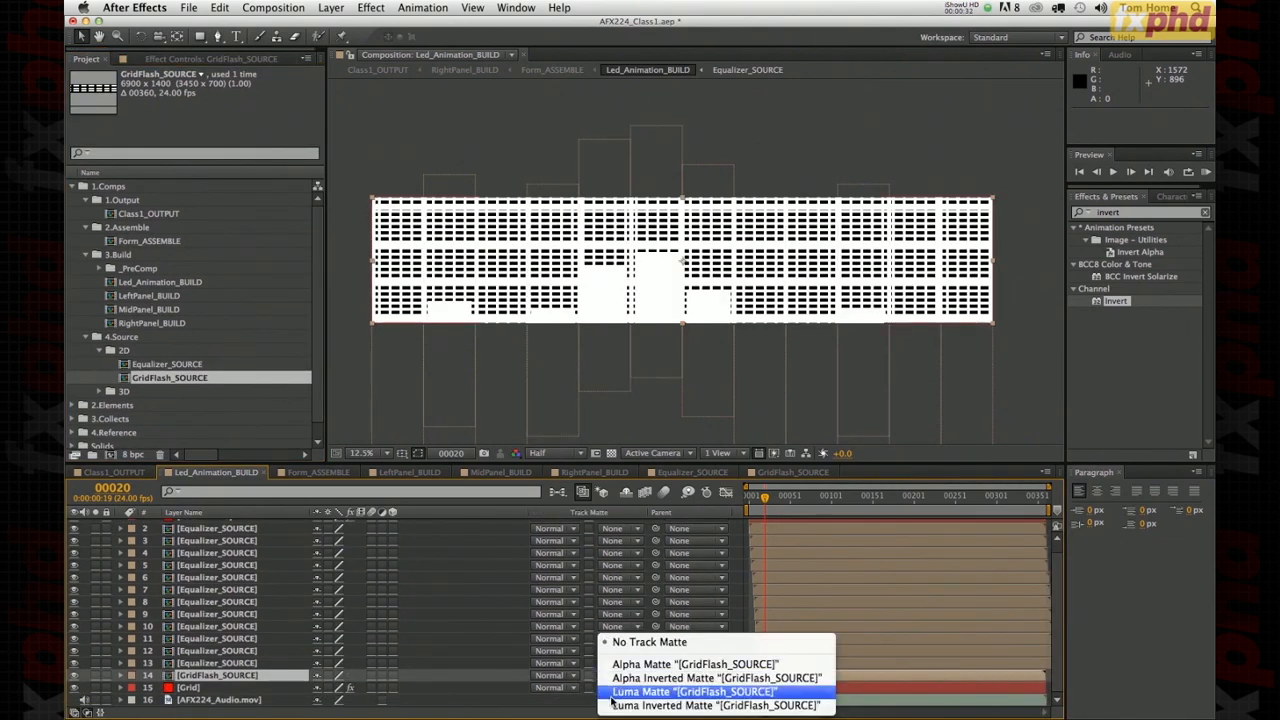
click(614, 665)
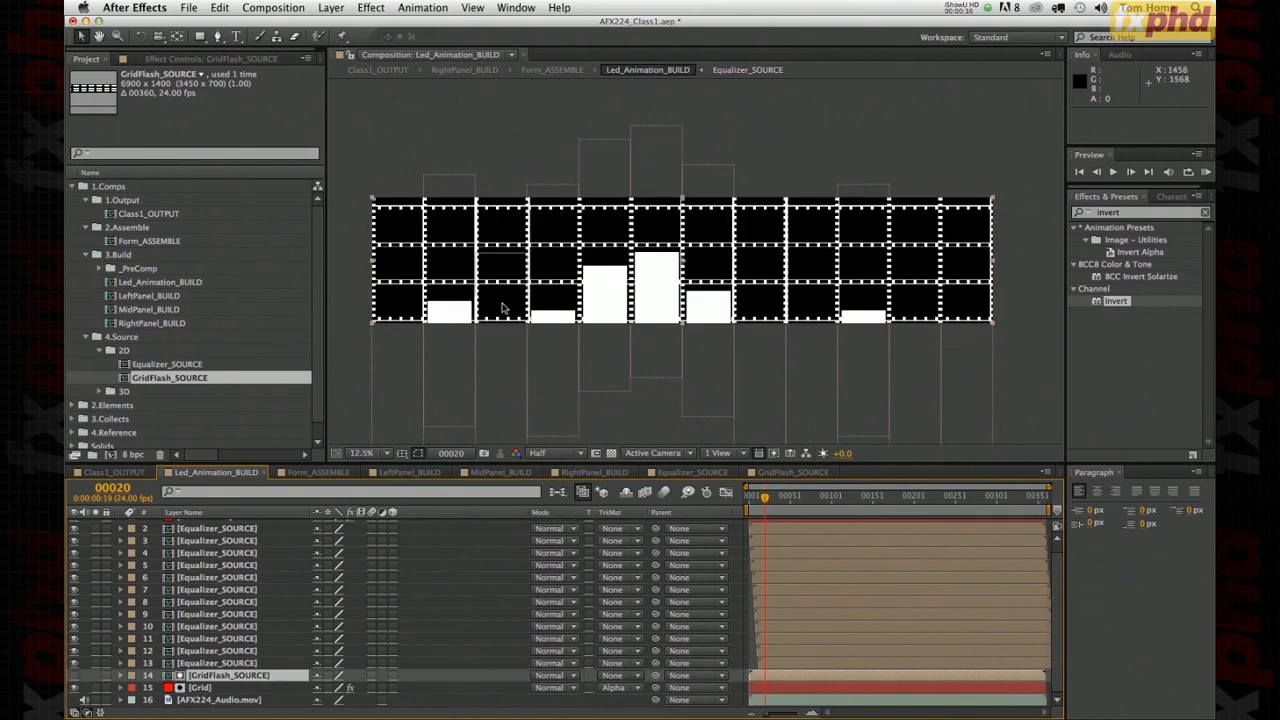
key(period)
key(Home)
key(space)
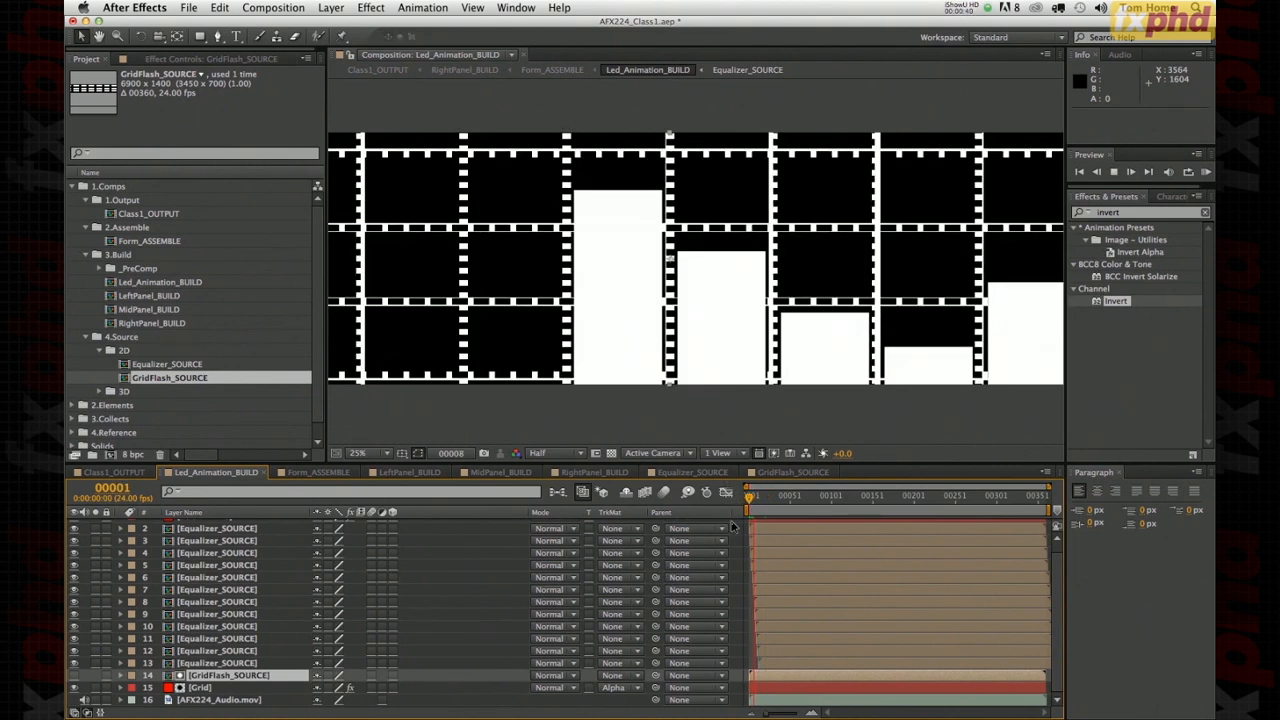
key(space)
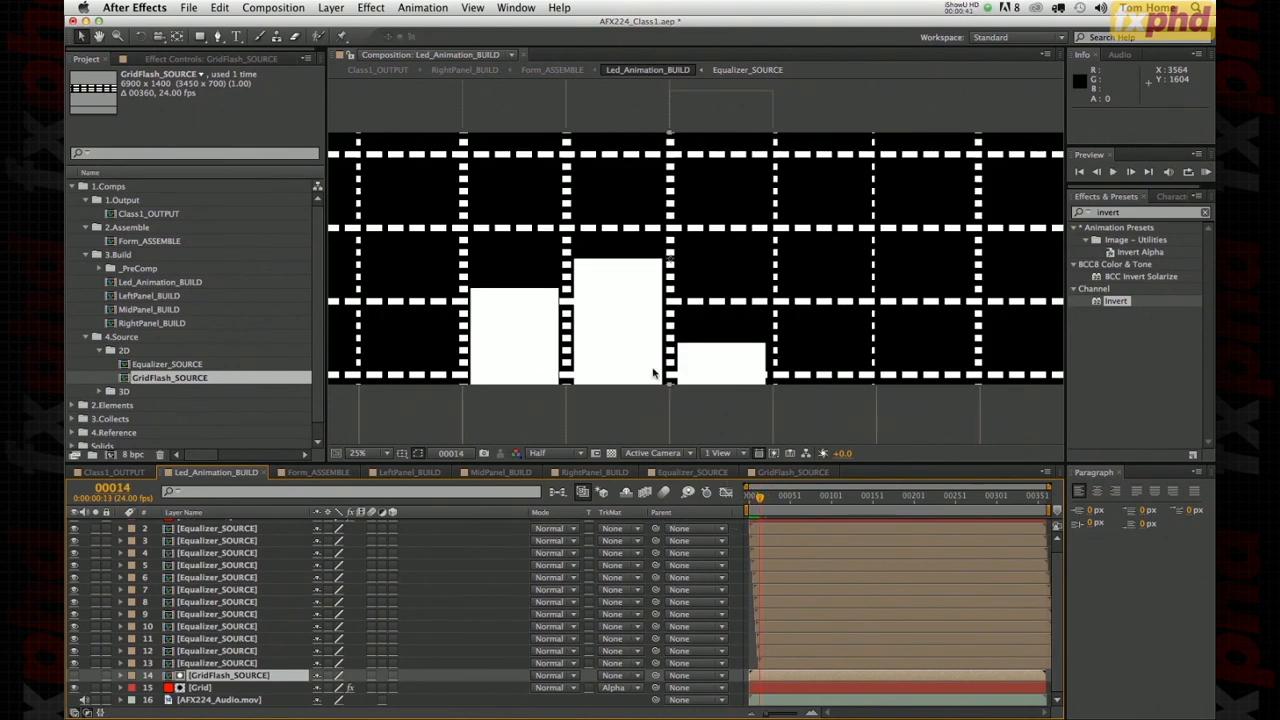
- Open the Form_ASSEMBLE composition and preview the dotted grid and equalizer bars, restarting near the beginning
click(551, 69)
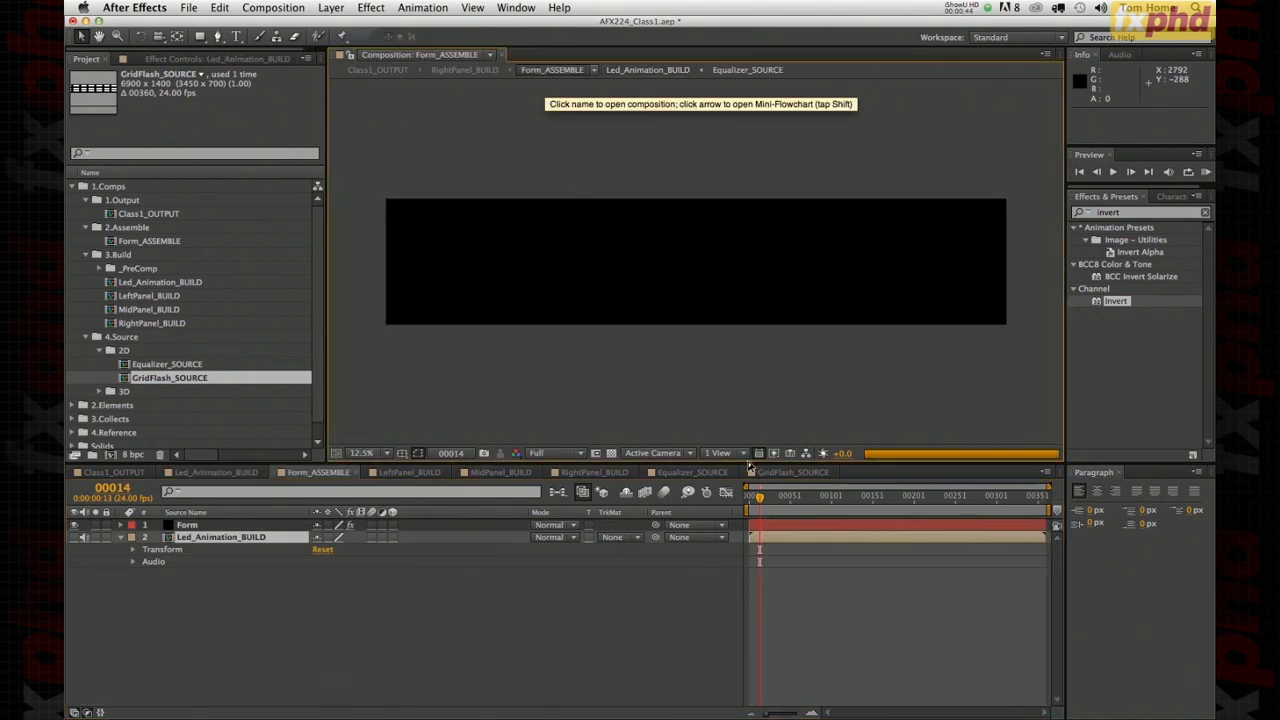
key(period)
key(space)
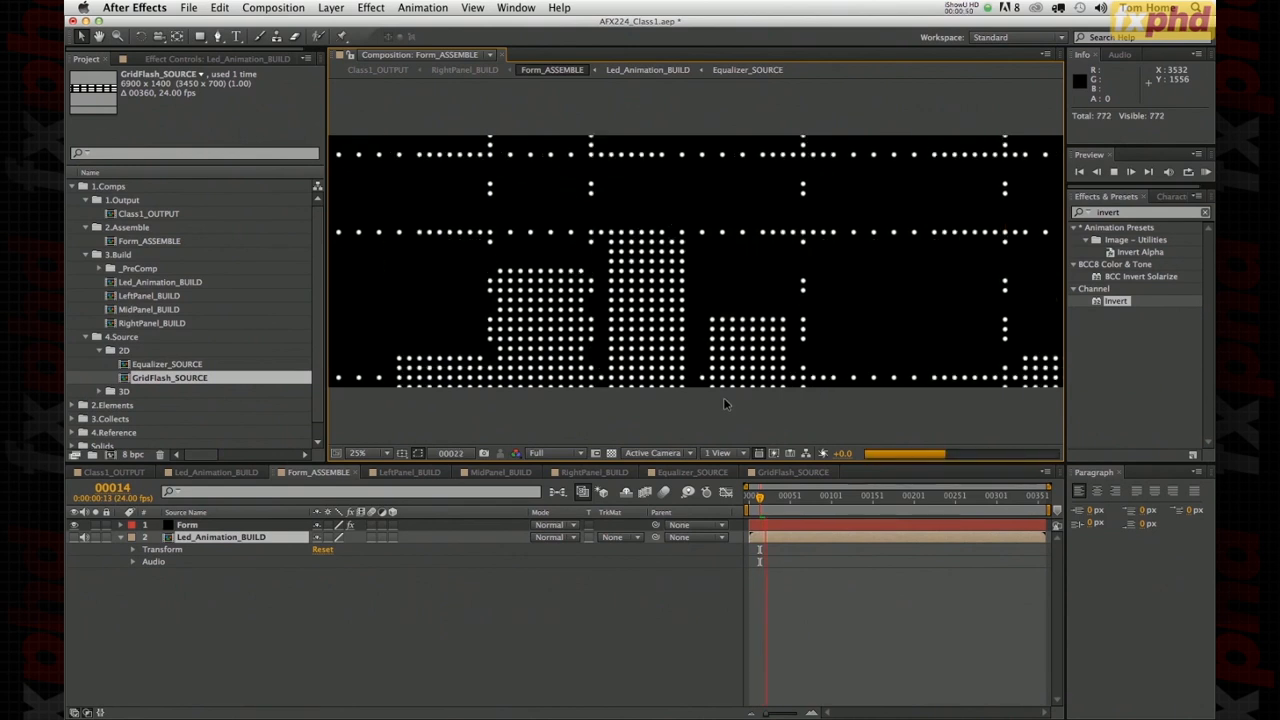
key(space)
drag(760, 497, 733, 500)
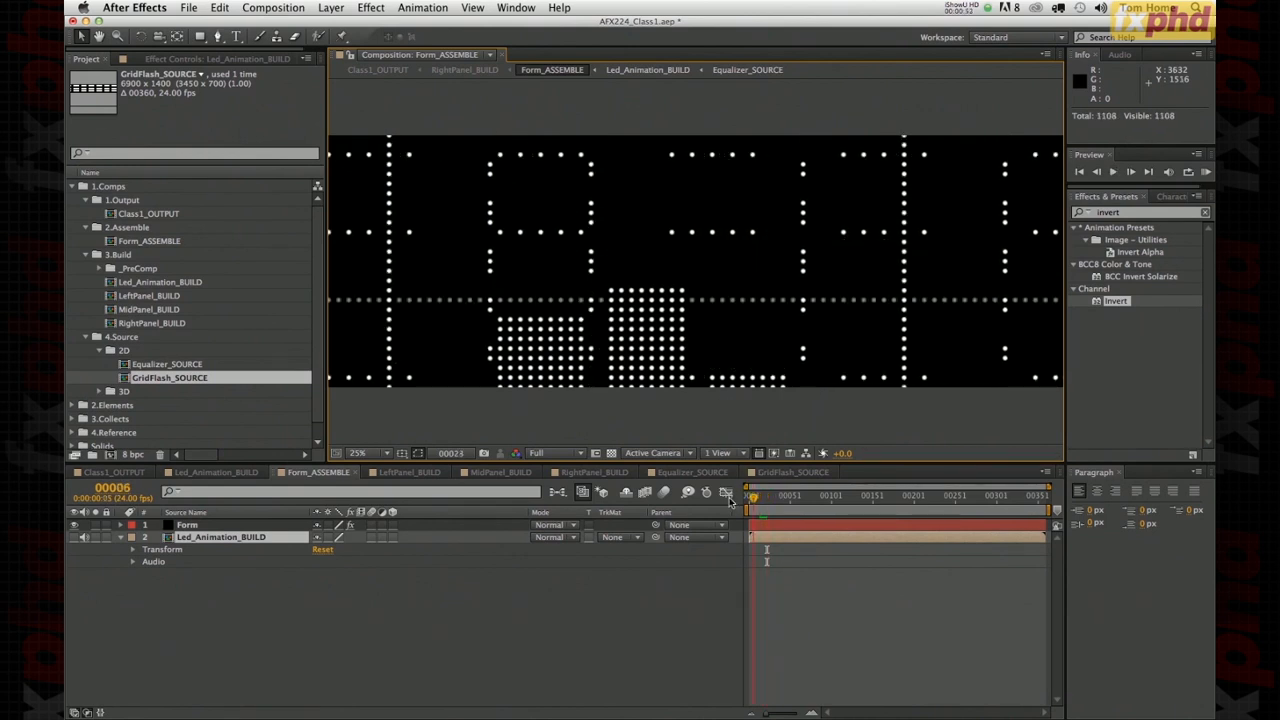
key(space)
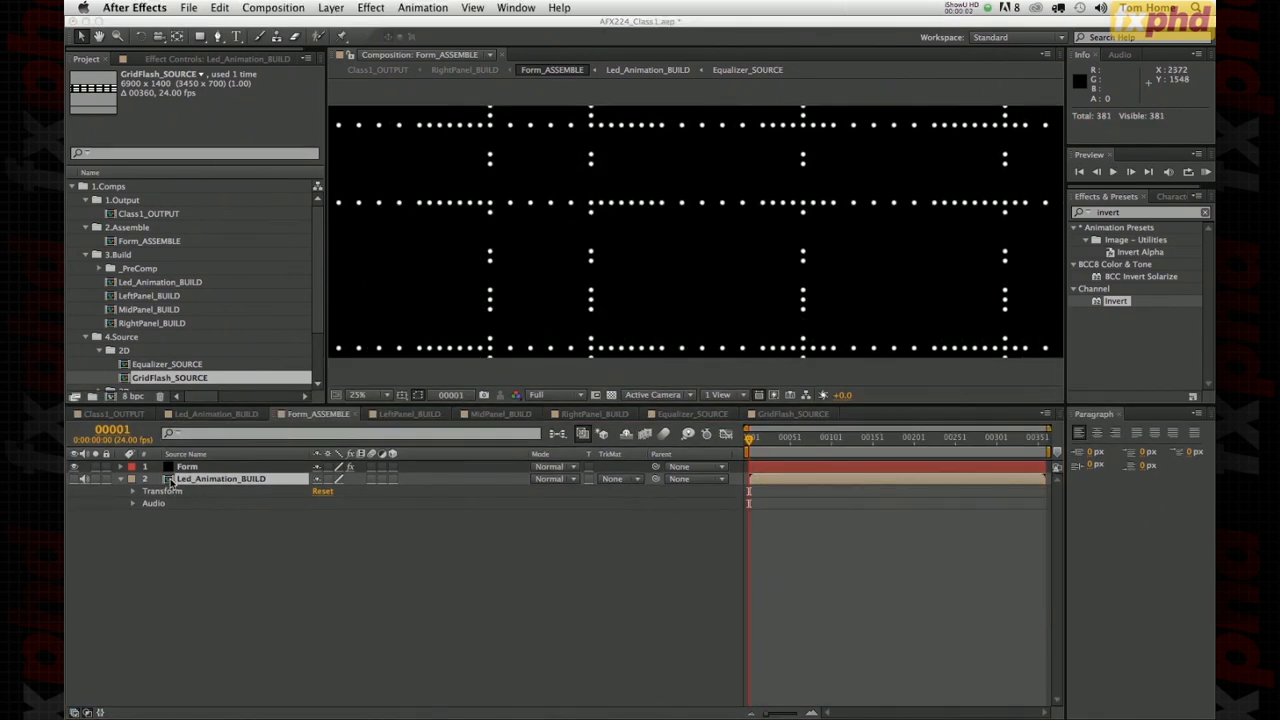
- Return to Led_Animation_BUILD, open the SOUNDKEYS layer's Sound Keys settings and activate Range 2
double_click(172, 482)
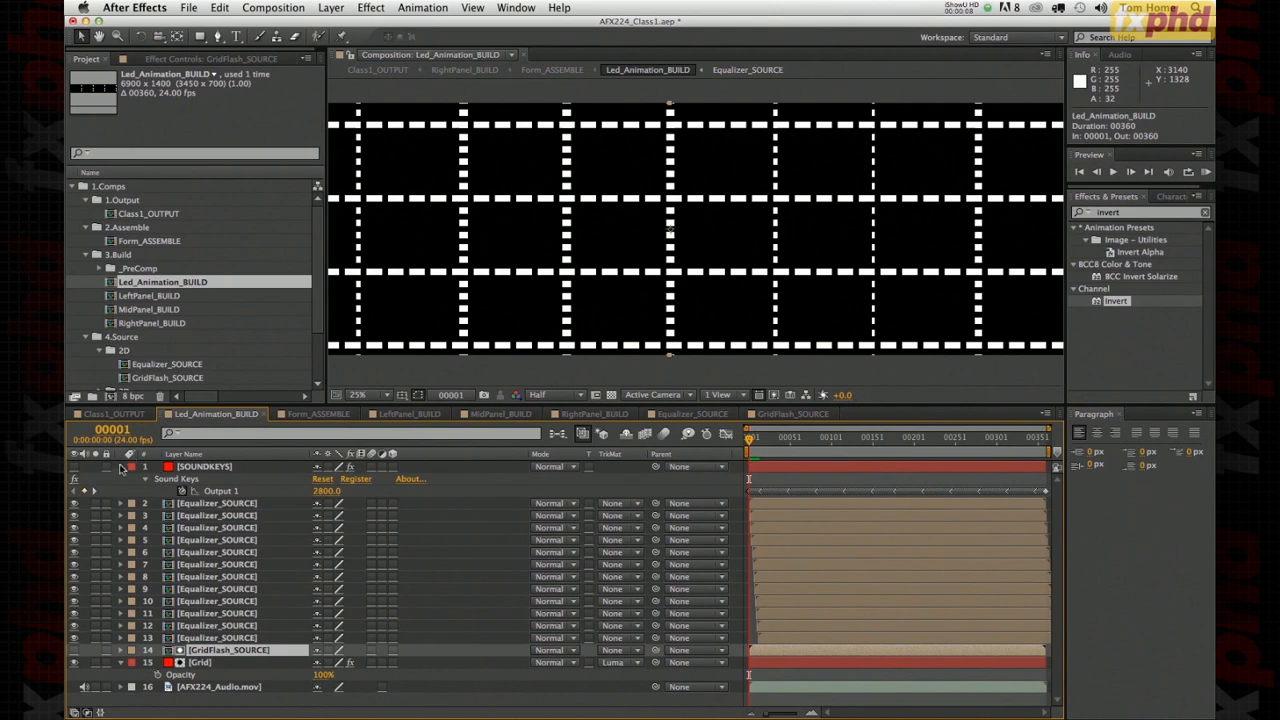
click(168, 481)
click(175, 467)
key(e)
double_click(168, 480)
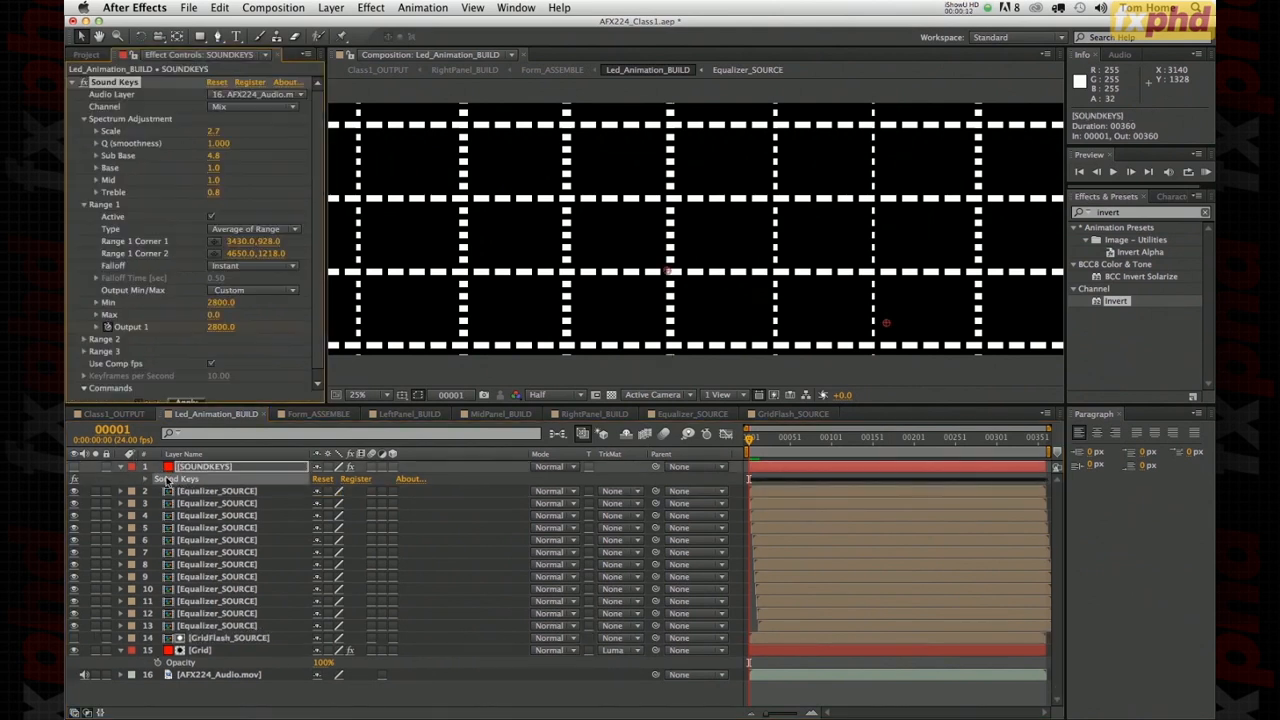
scroll(200, 250, down, 1)
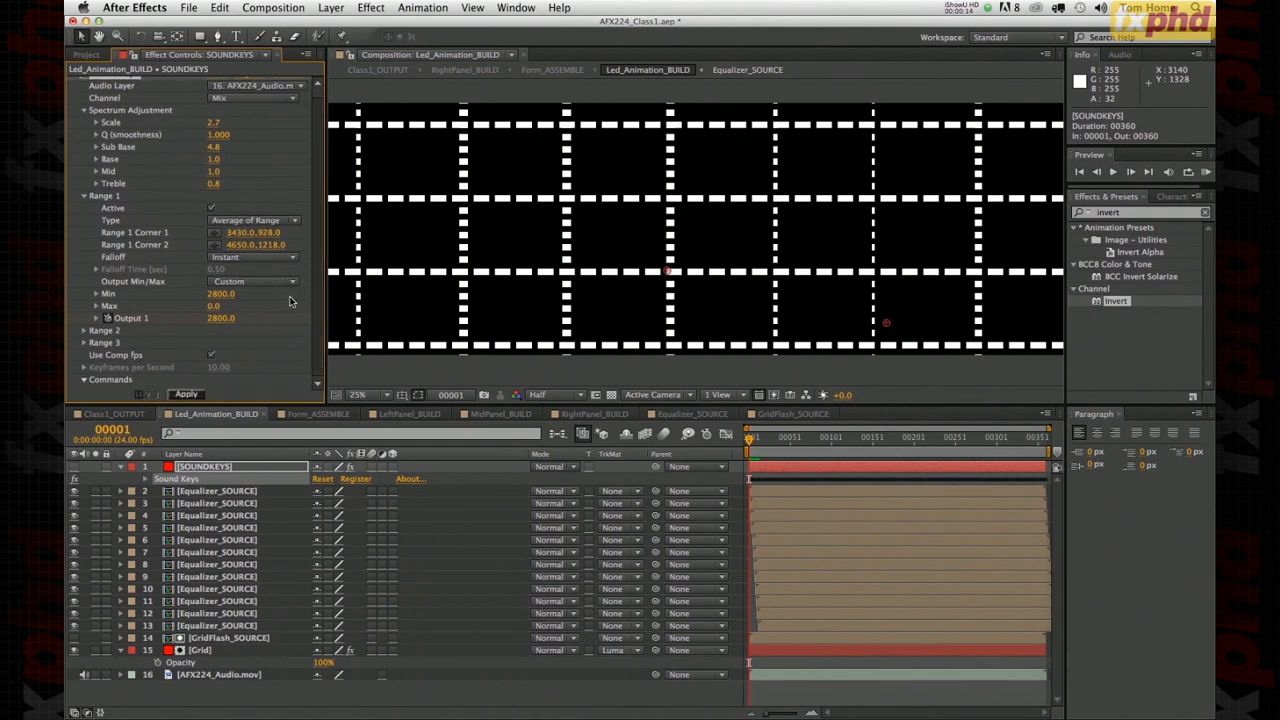
click(85, 197)
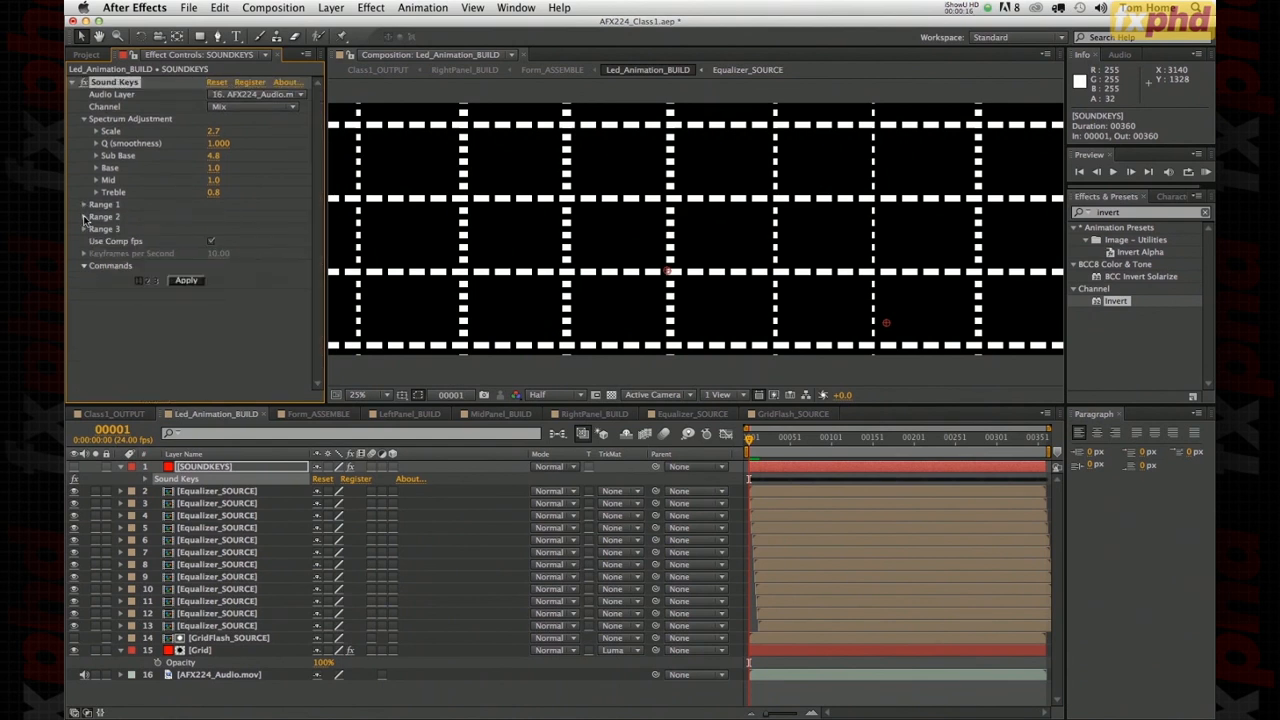
click(85, 217)
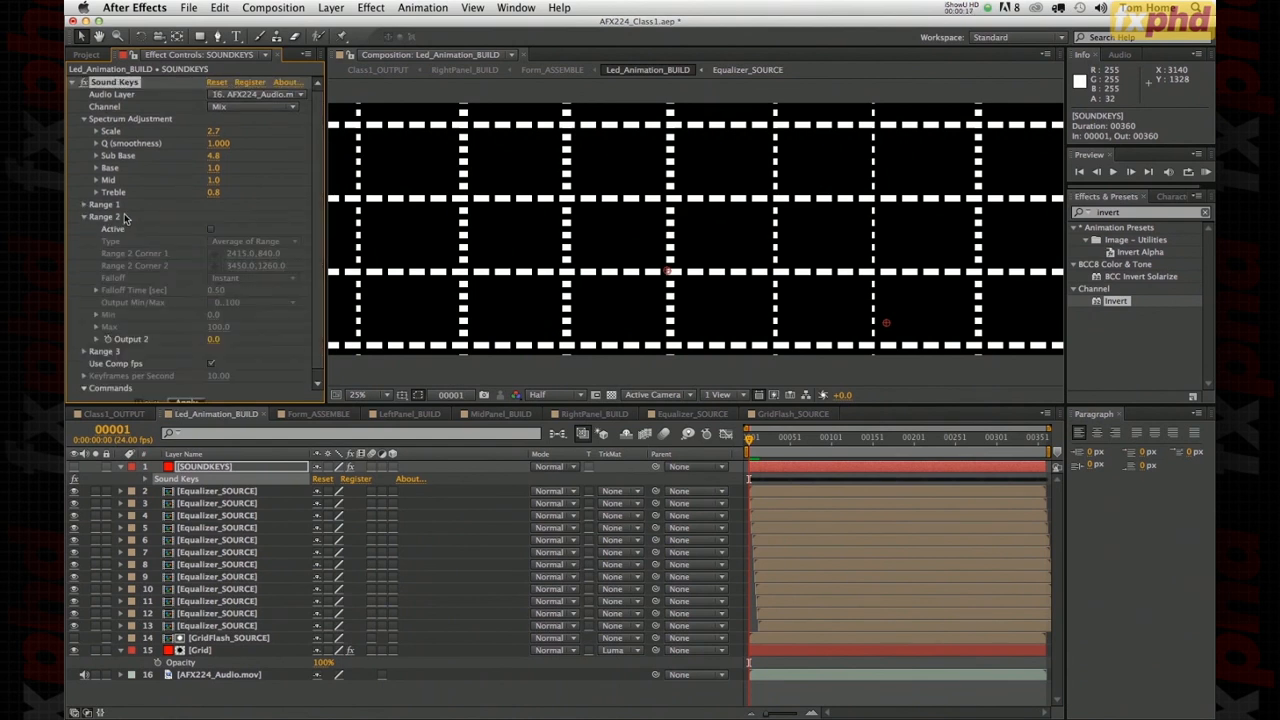
click(210, 230)
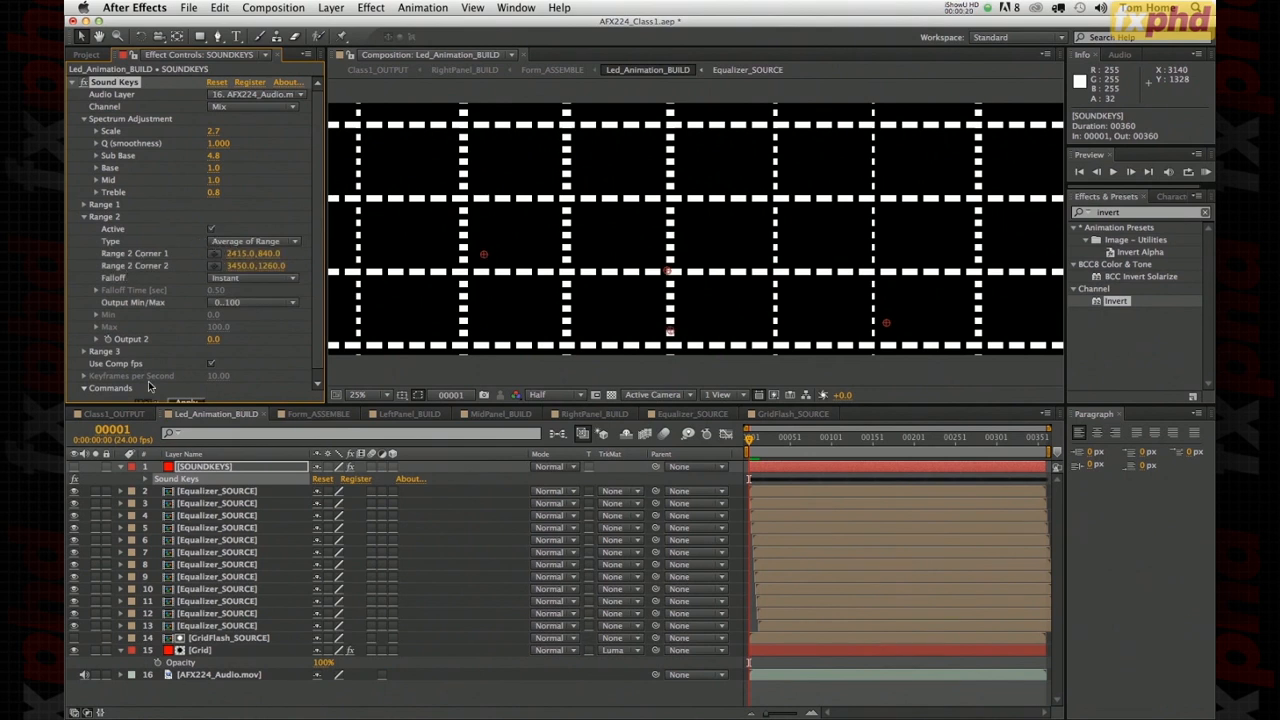
- Solo the SOUNDKEYS layer and play back its audio spectrum against the range boxes
click(95, 467)
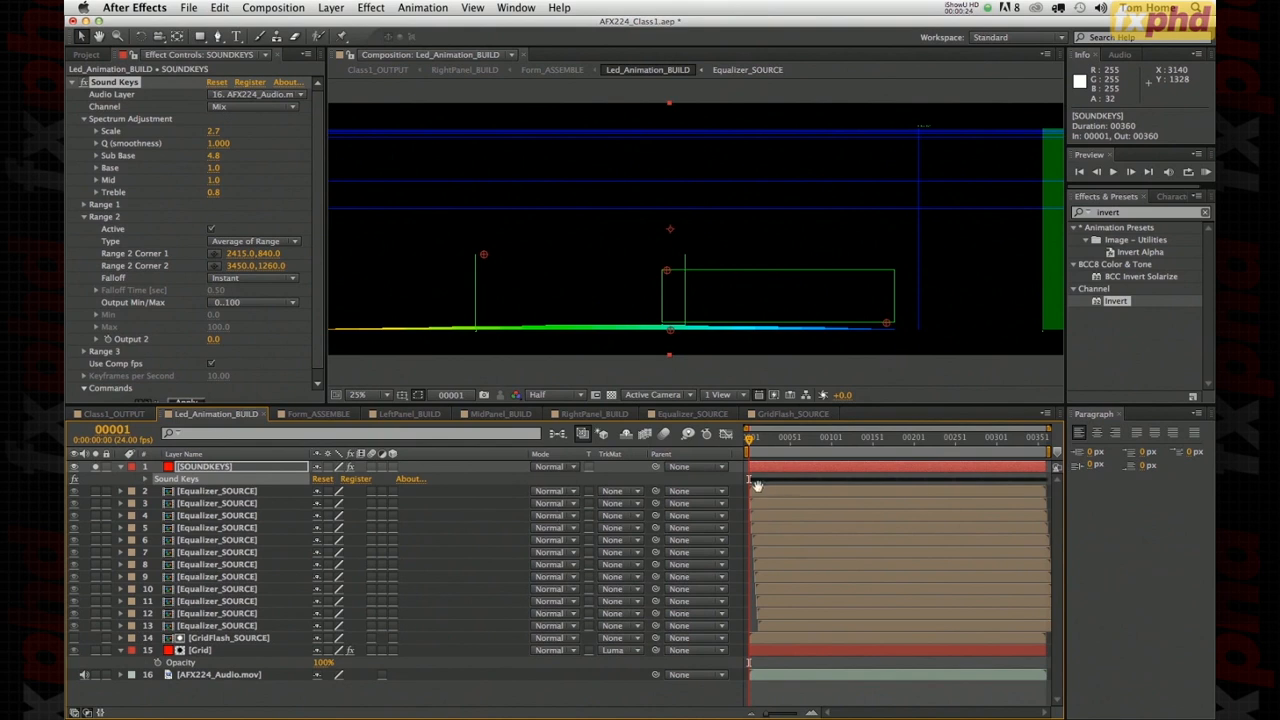
key(space)
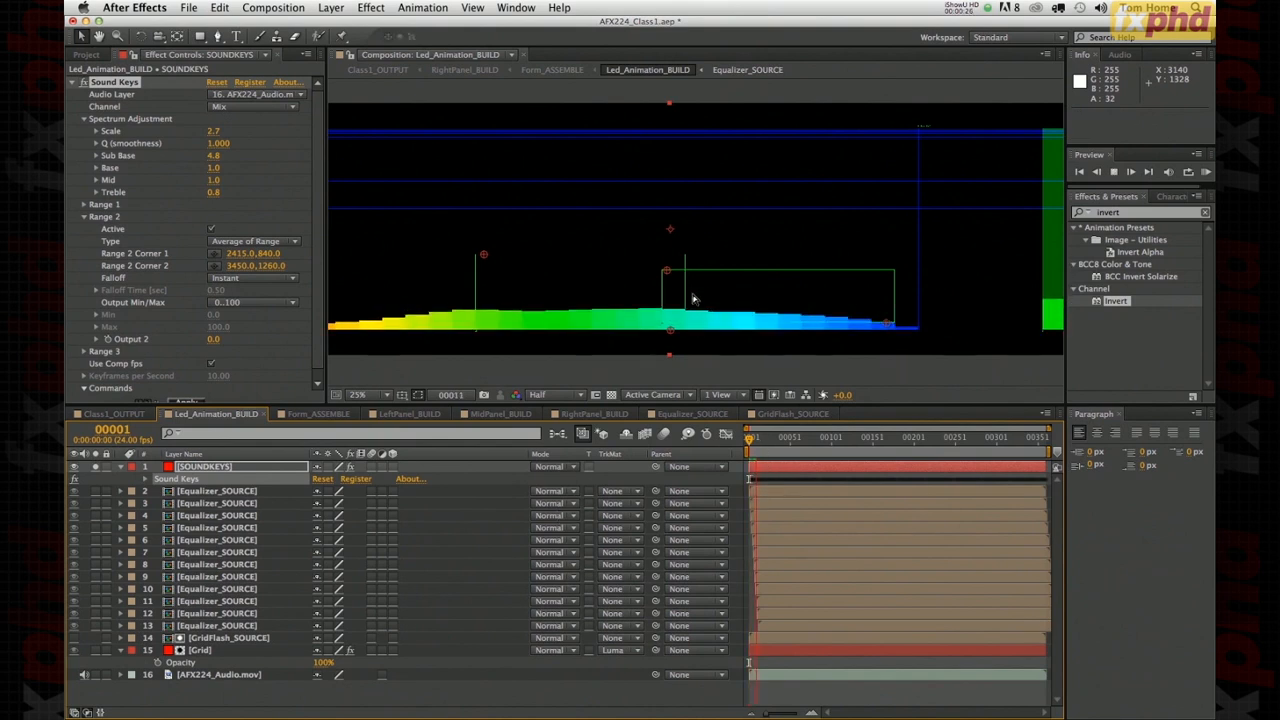
key(space)
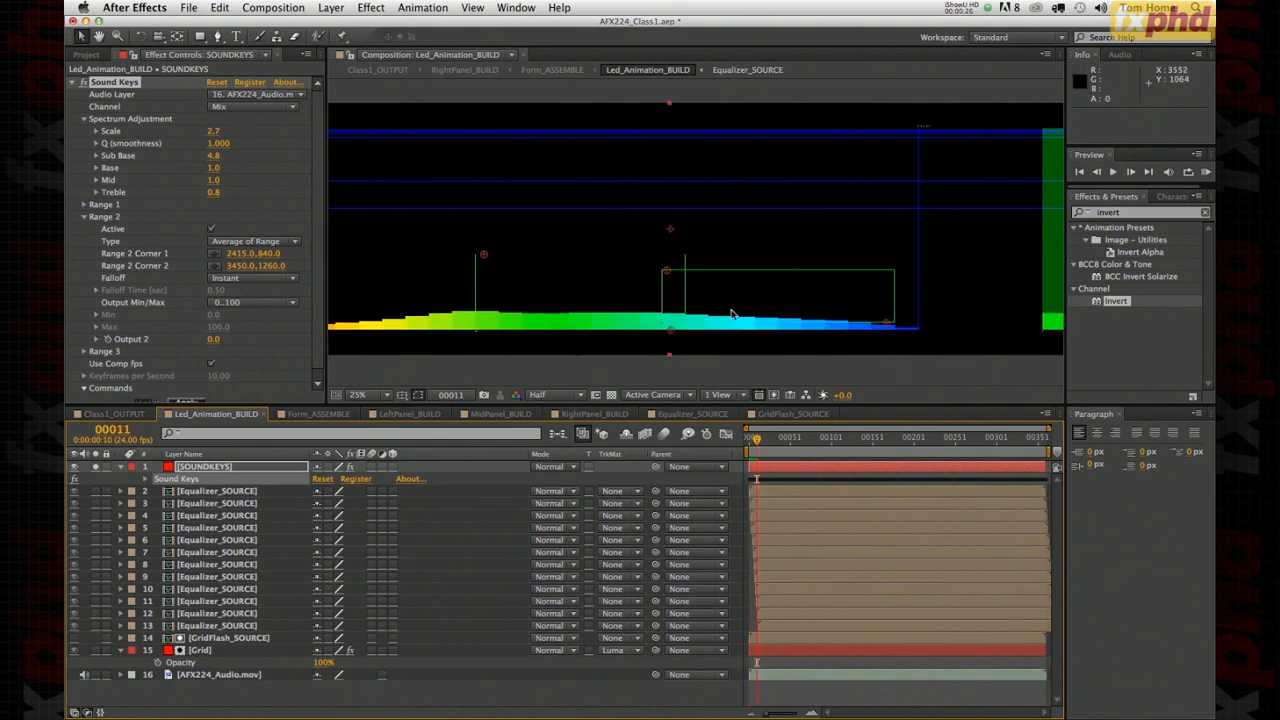
- Keep Range 2's Output Min/Max at 0..100, go to frame 1 and apply Sound Keys to generate the Output 2 keyframes
click(231, 303)
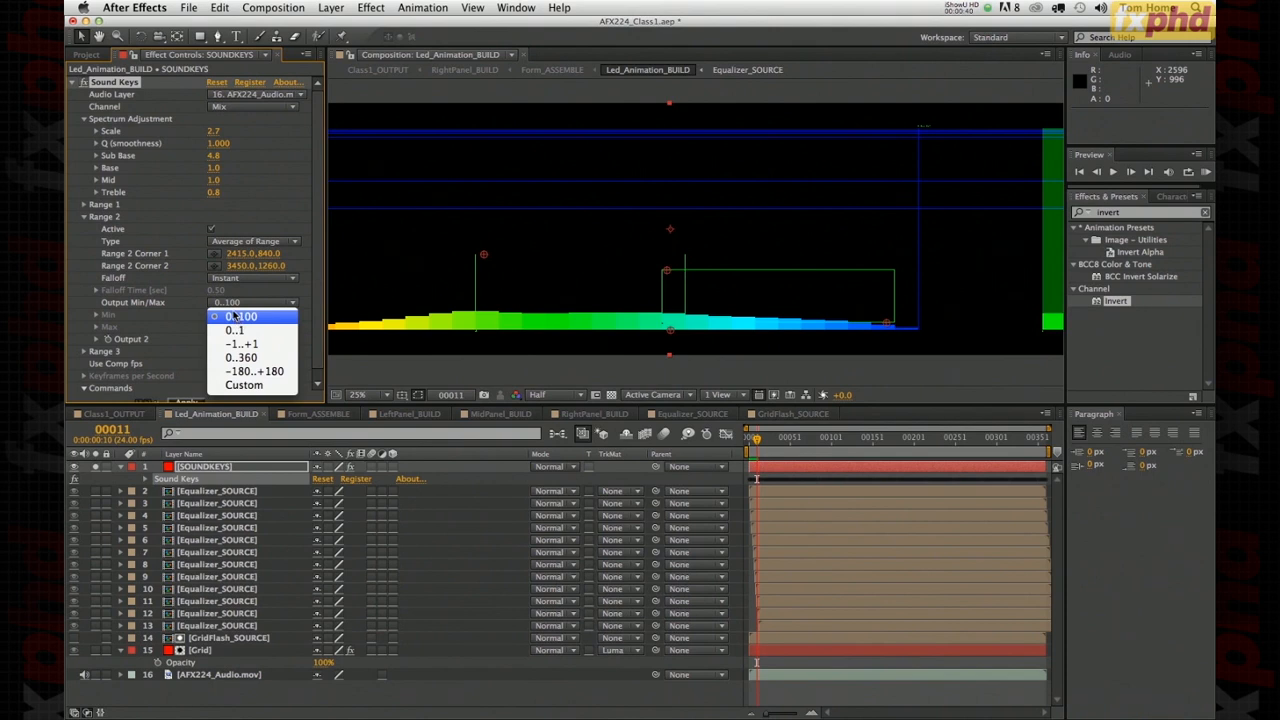
click(228, 317)
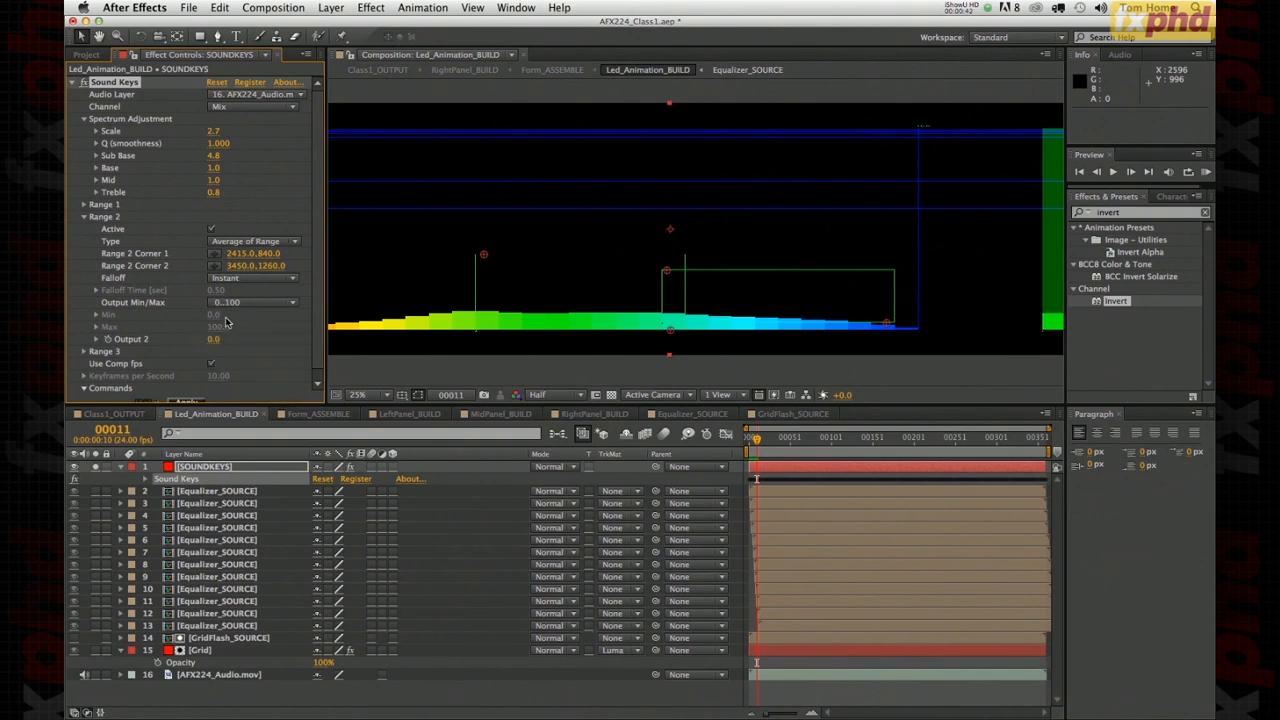
drag(756, 438, 729, 443)
scroll(231, 382, down, 1)
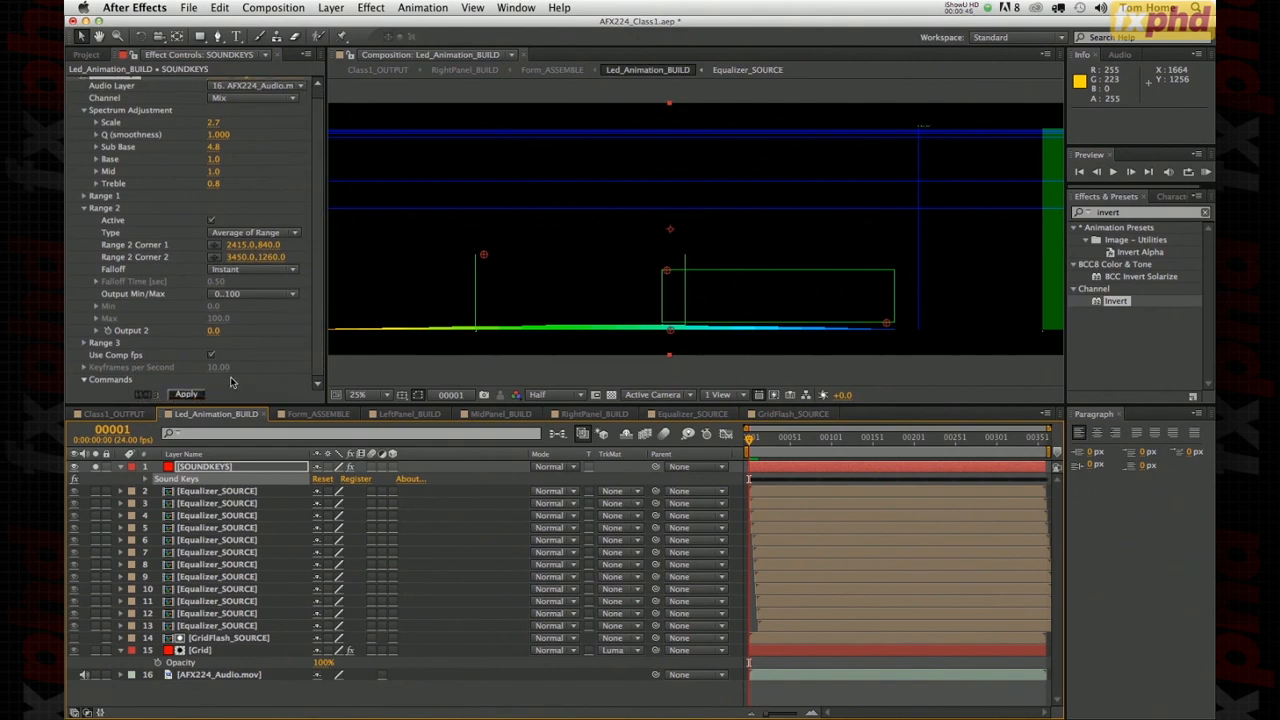
click(190, 395)
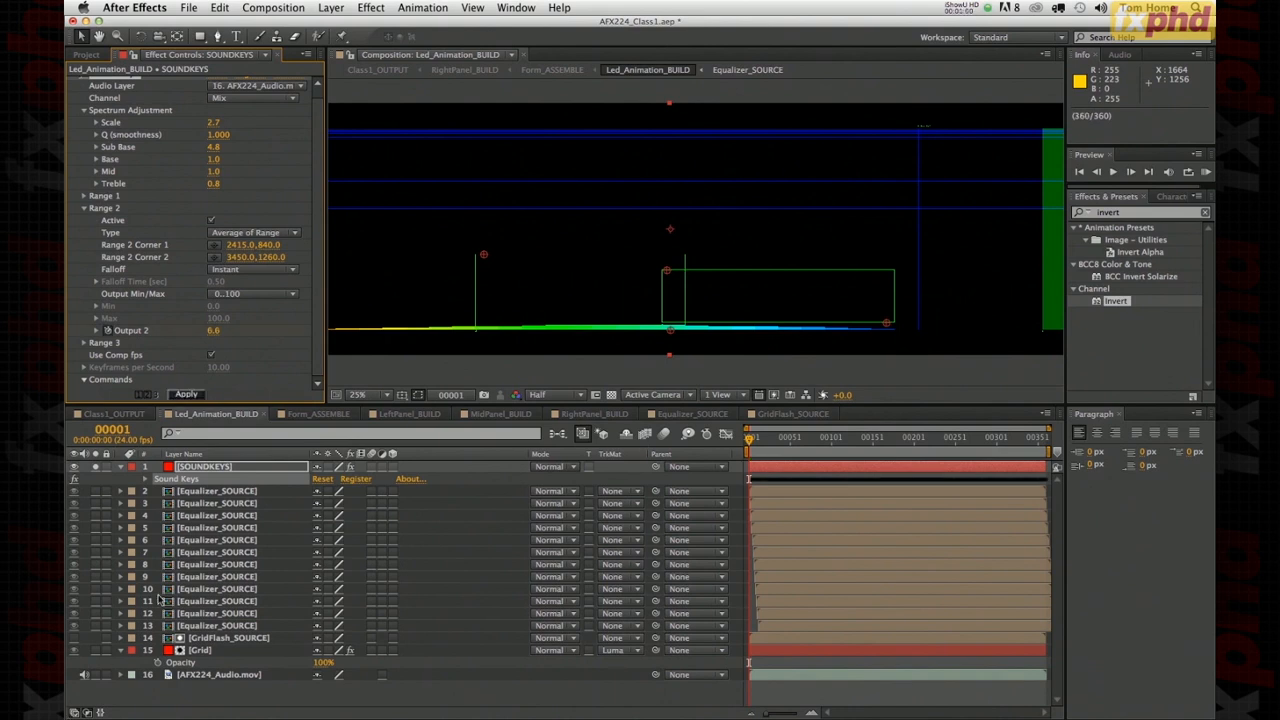
- Reveal the SOUNDKEYS layer's keyframed outputs and scrub through the timeline to check how Output 2 varies
click(205, 467)
key(u)
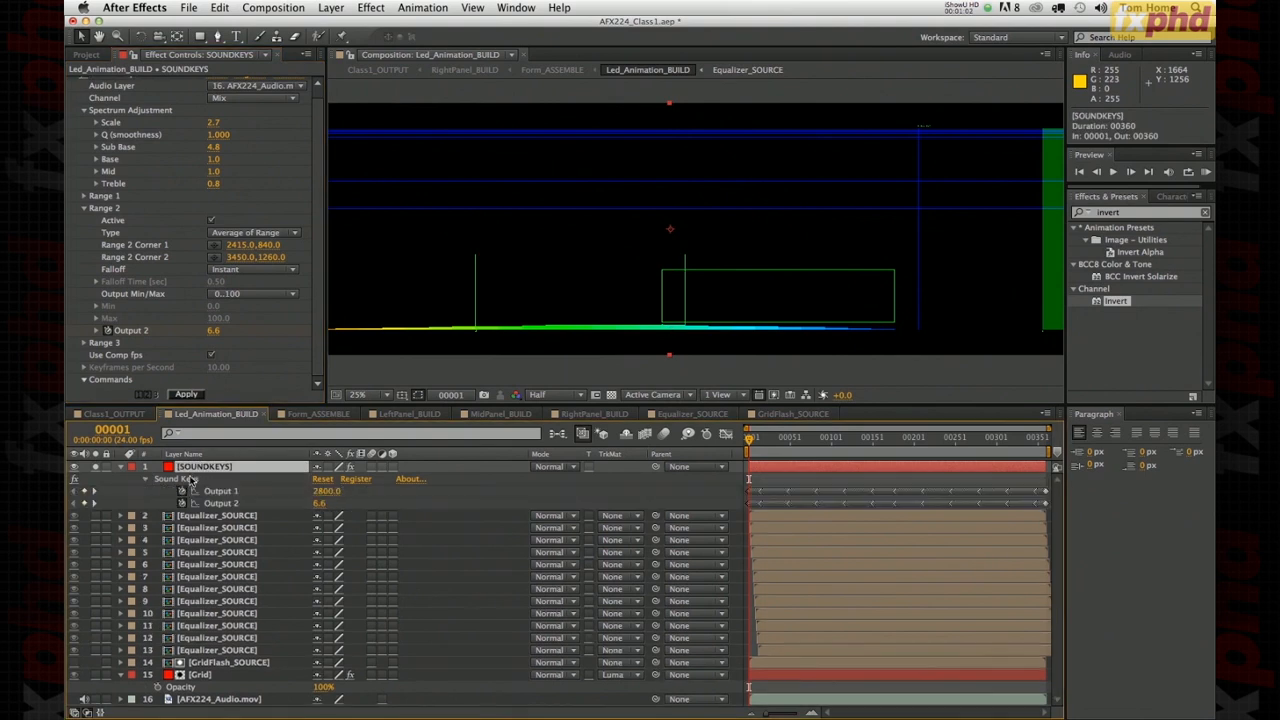
drag(754, 440, 832, 443)
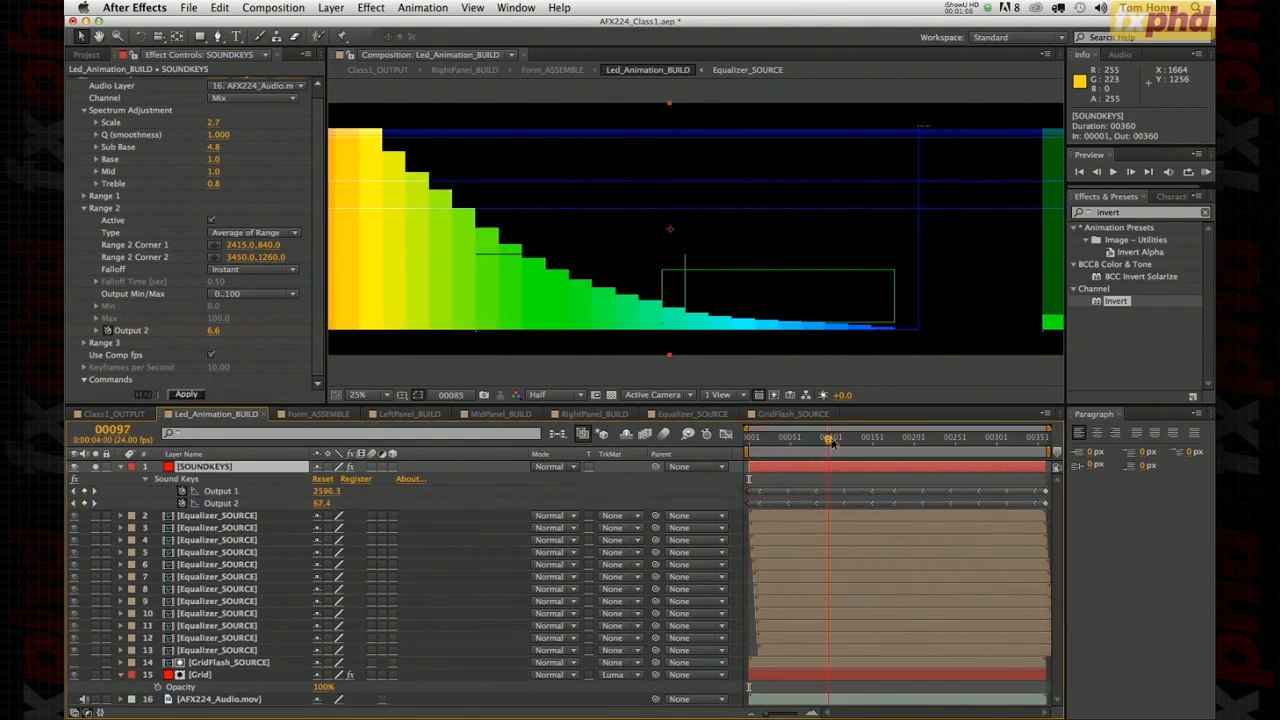
drag(840, 441, 891, 445)
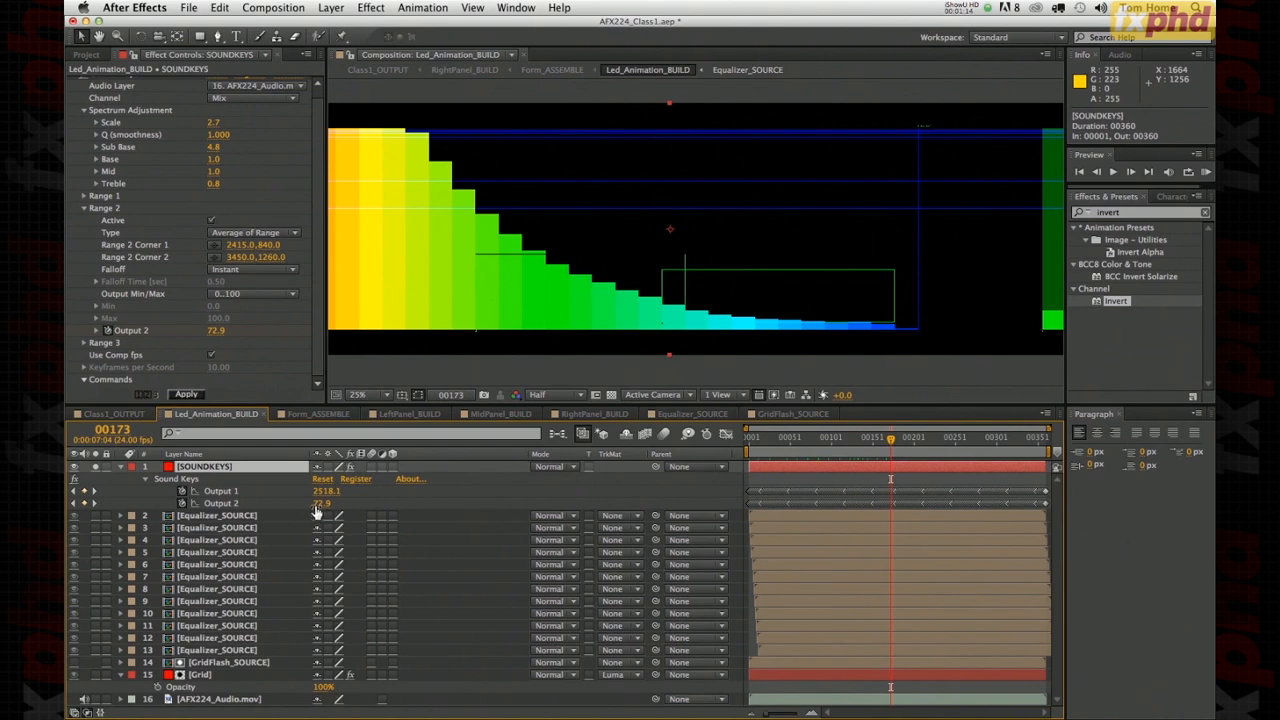
- Add an expression to the Grid layer's Opacity that links it to Sound Keys Output 2 on the SOUNDKEYS layer
click(199, 676)
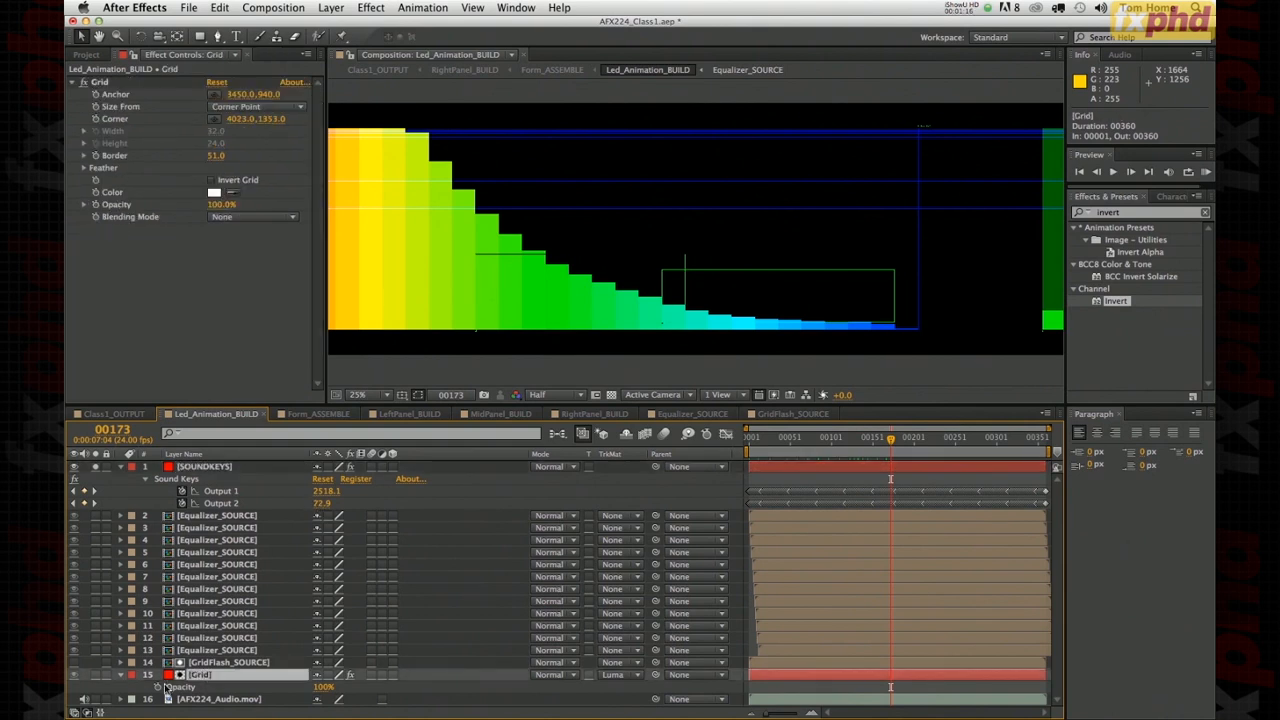
alt+click(160, 689)
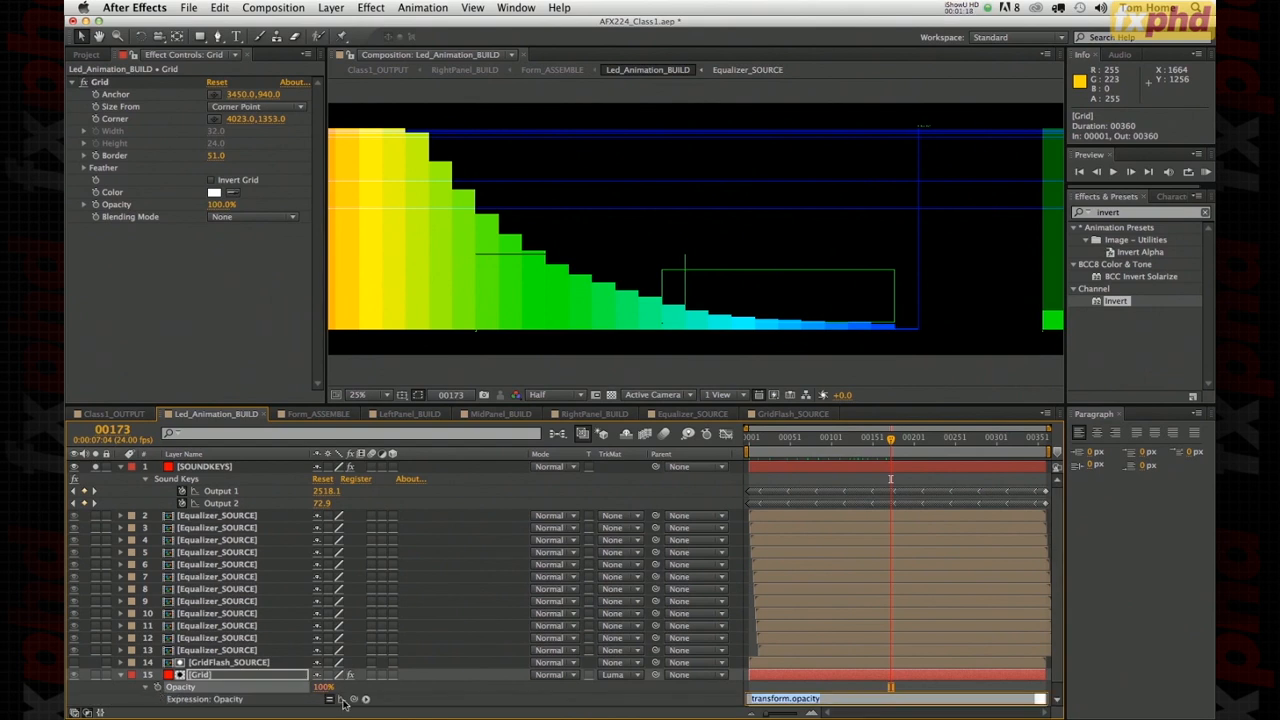
drag(353, 699, 220, 506)
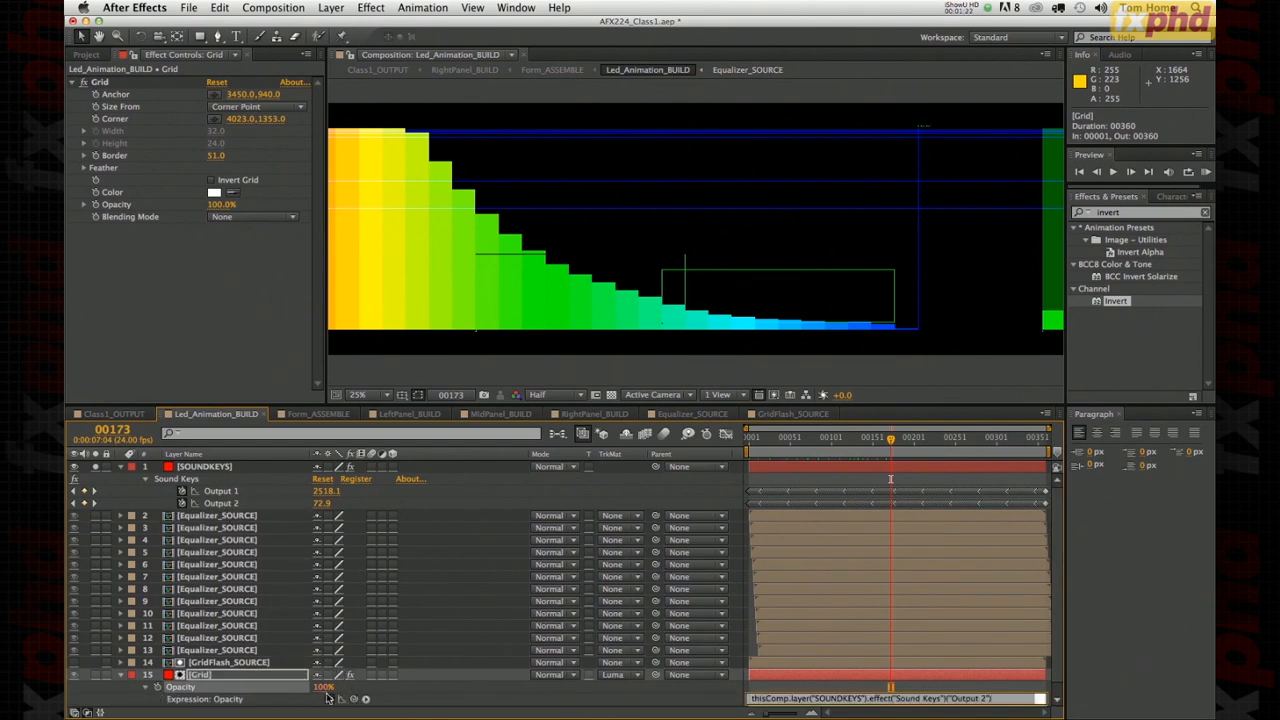
click(151, 505)
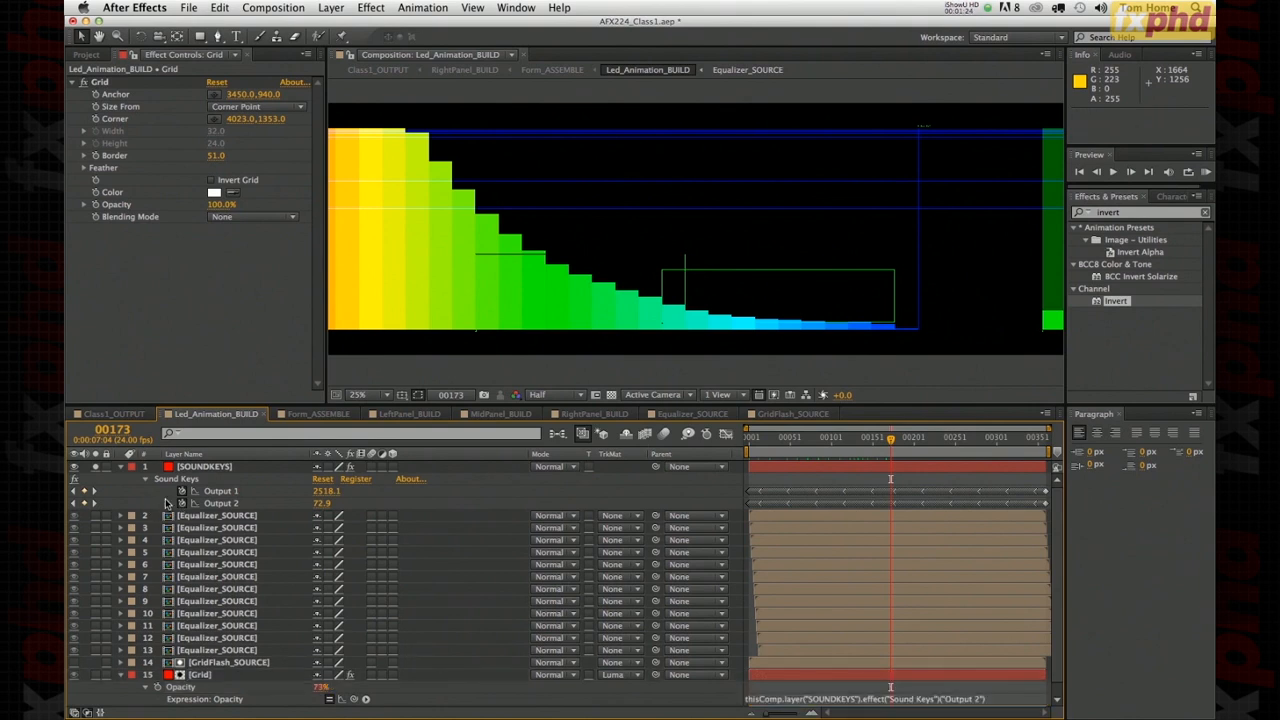
- Unsolo and hide the SOUNDKEYS layer, then preview the grid's audio-driven opacity around frames 56 and 11
click(74, 467)
click(800, 440)
key(space)
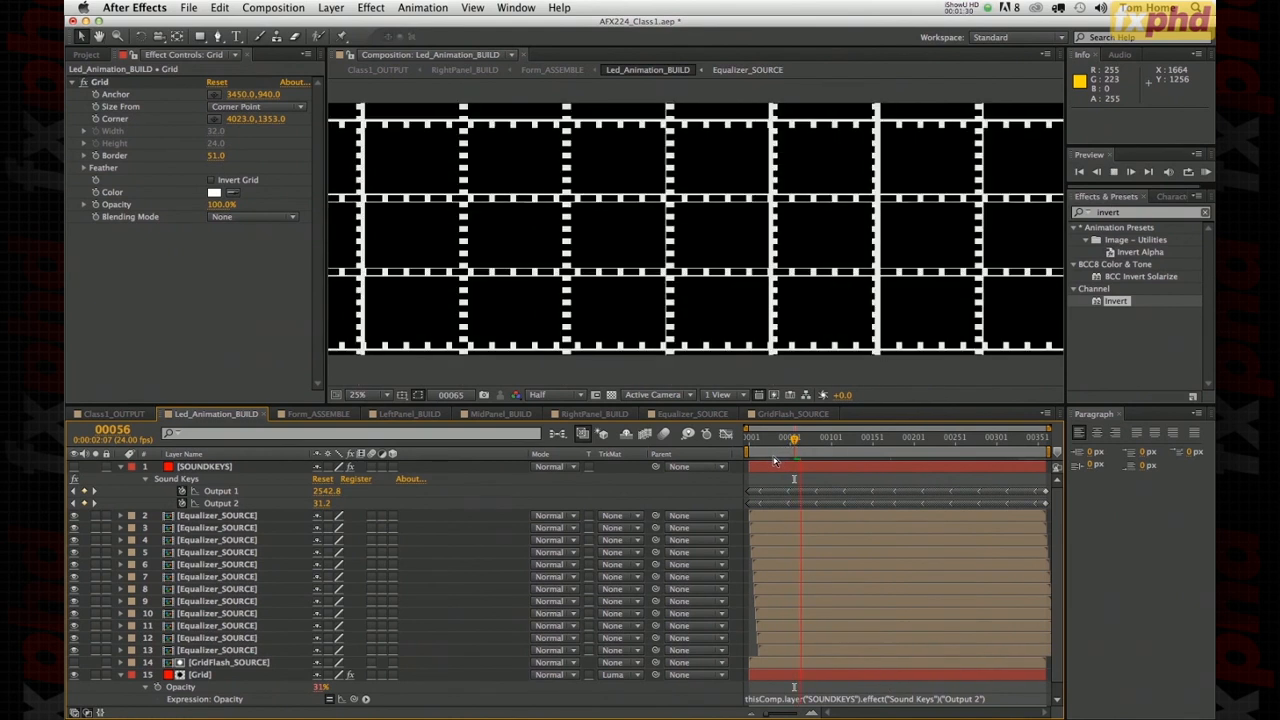
click(752, 441)
drag(754, 444, 757, 442)
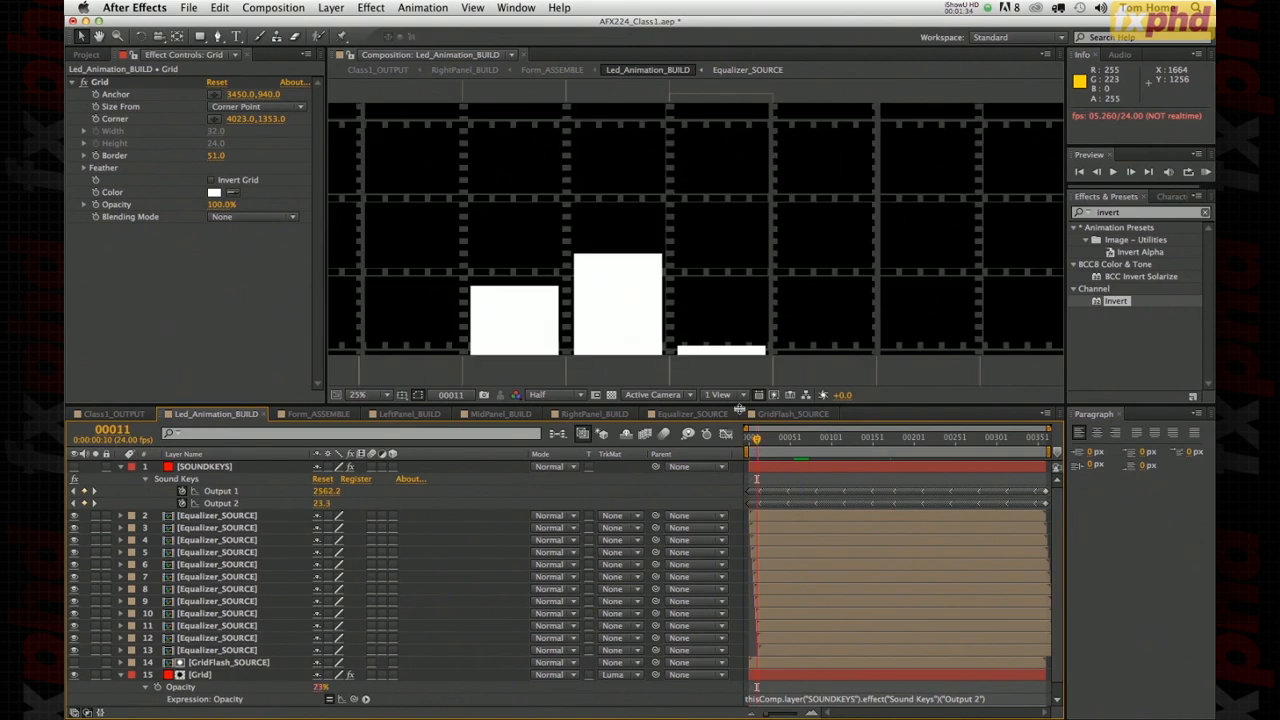
- Open the Class1_OUTPUT composition and preview the LED walls from frame 1, stopping at frame 40
click(374, 72)
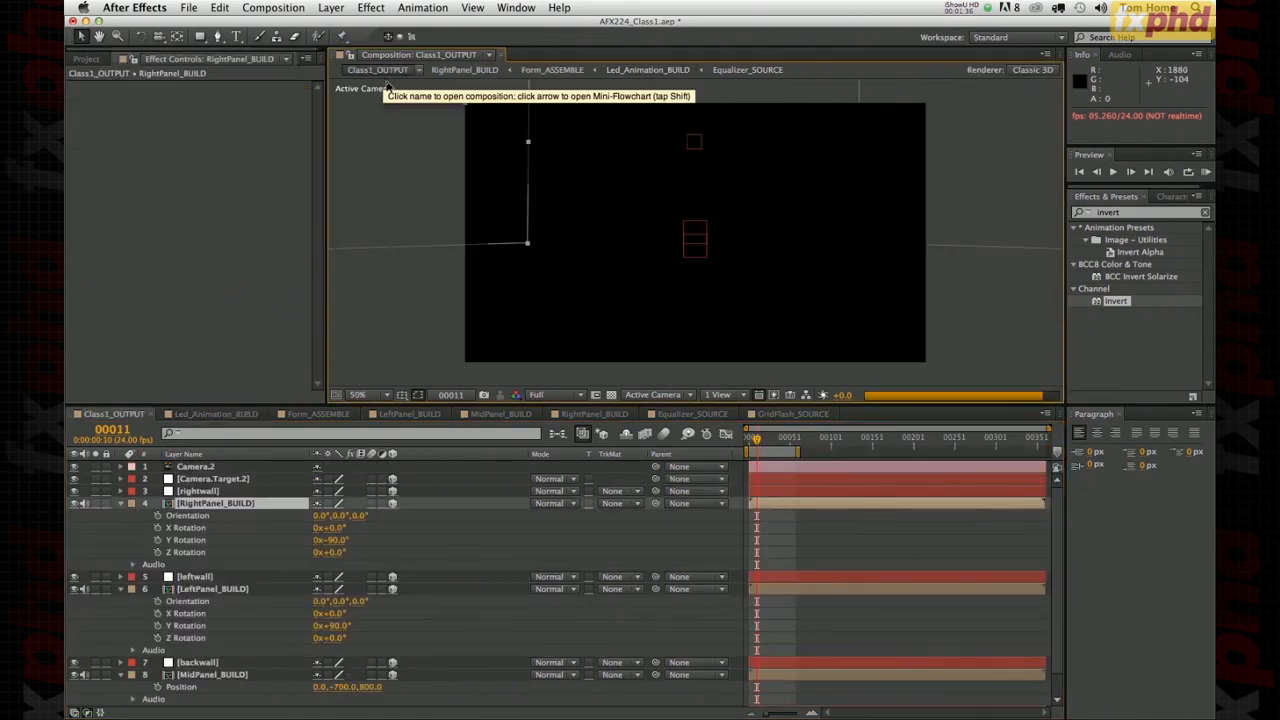
key(space)
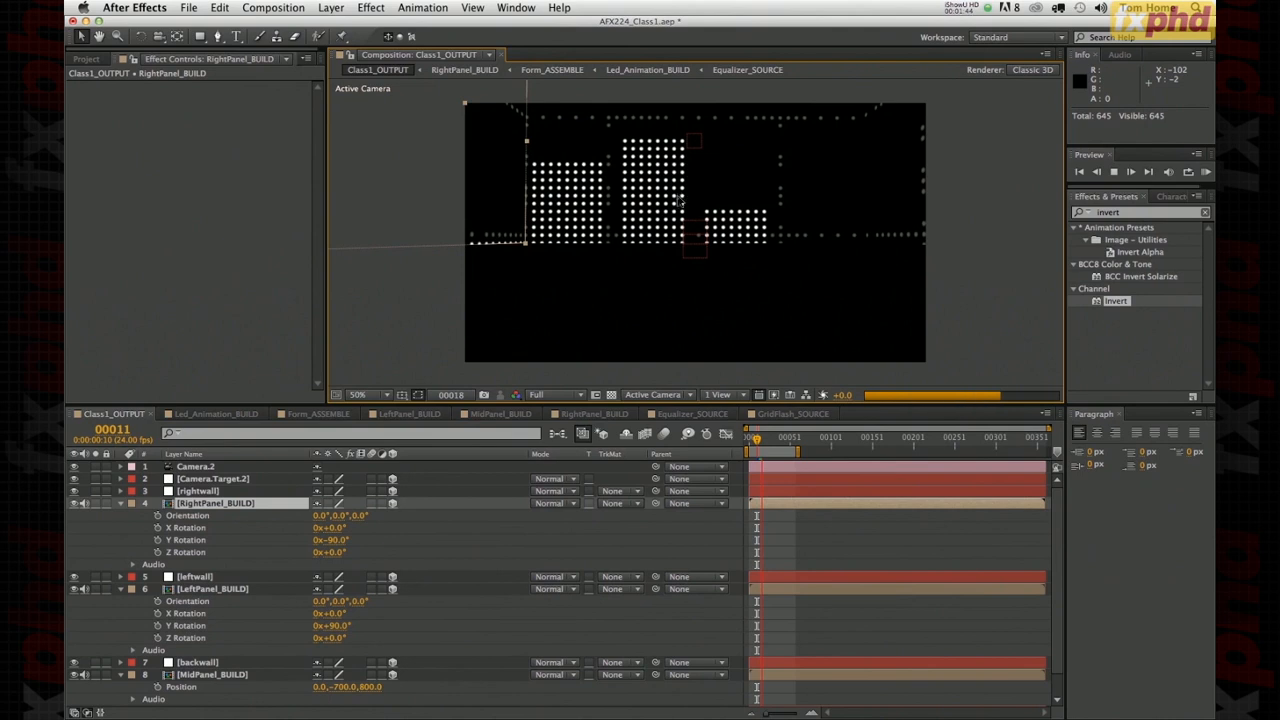
key(space)
click(751, 441)
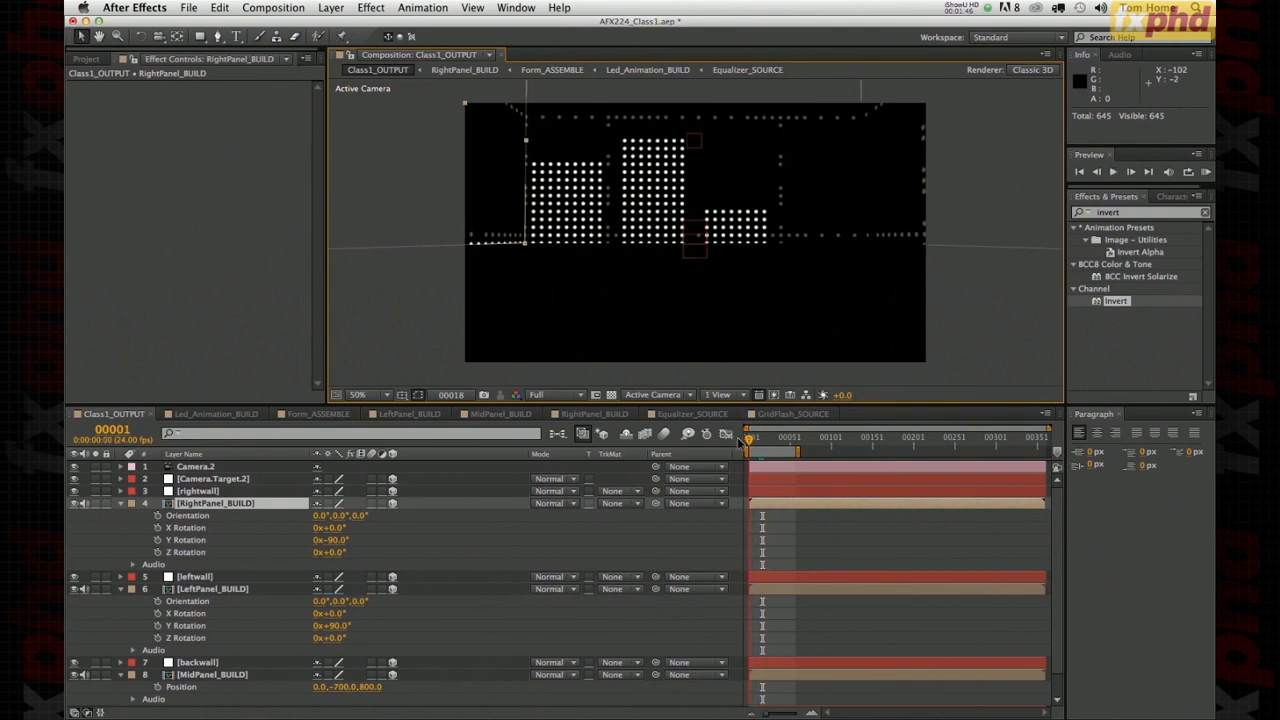
key(space)
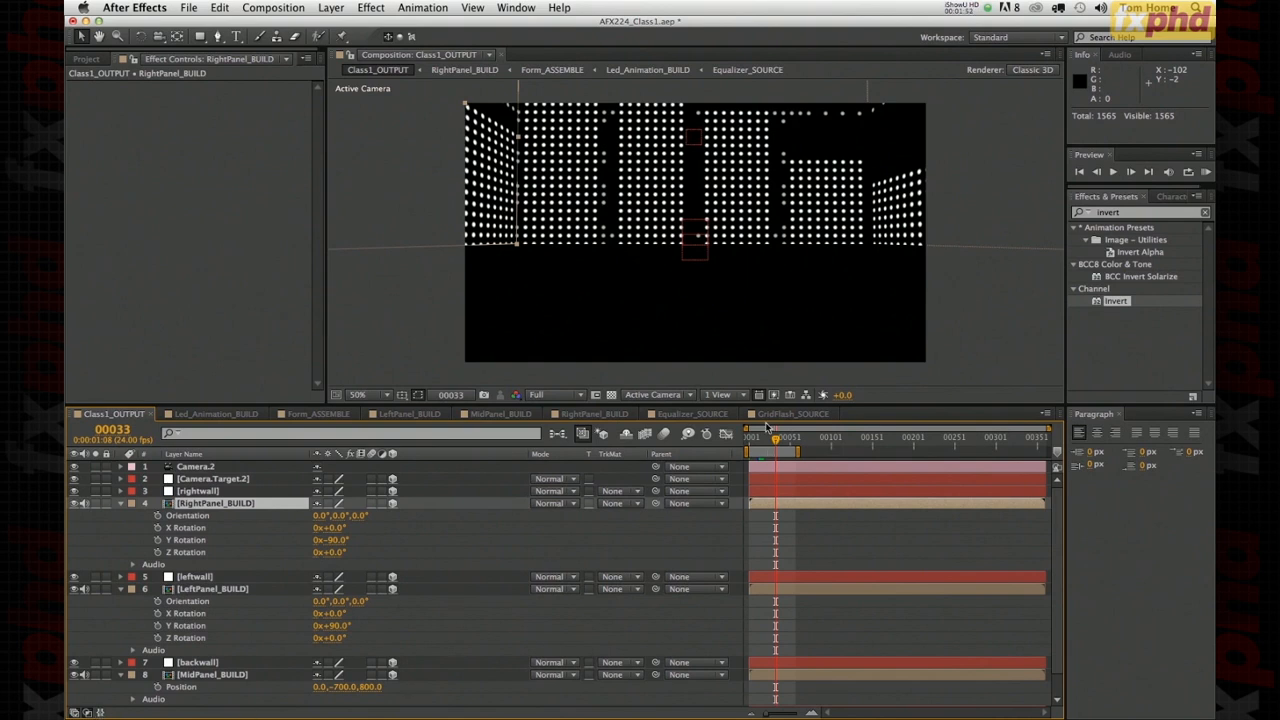
click(781, 438)
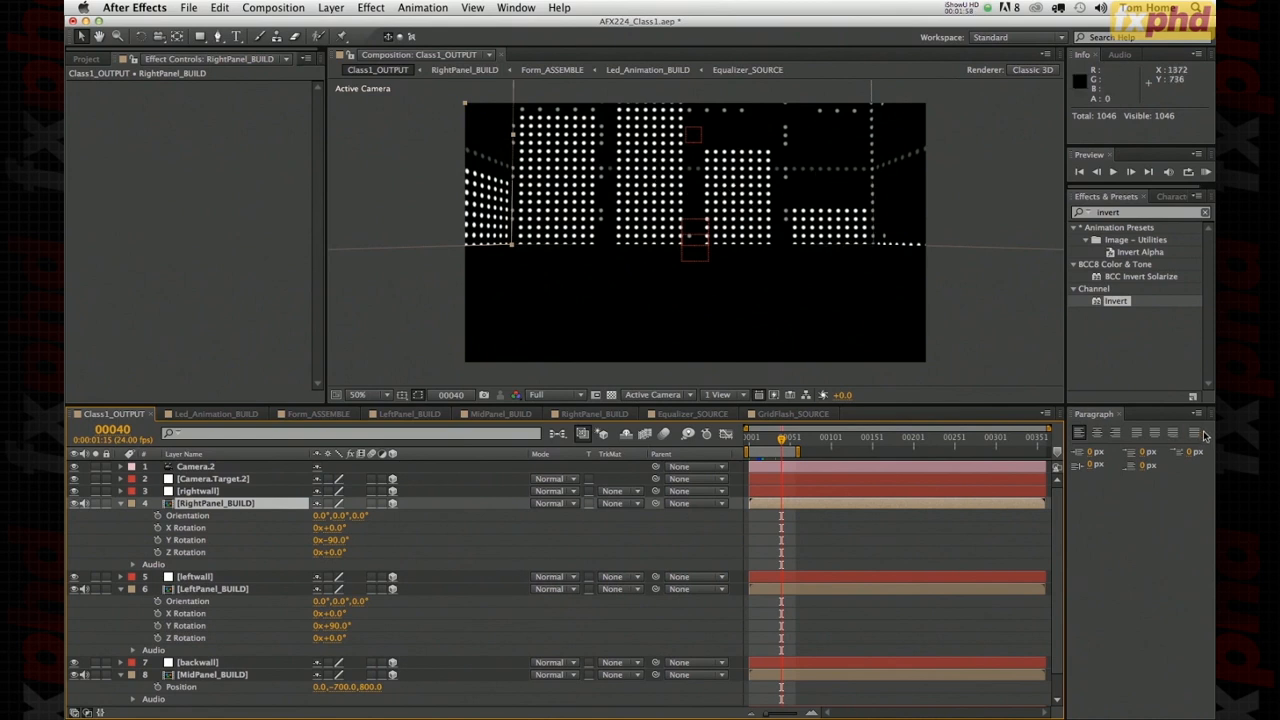
- Switch to QuickTime Player and scrub Class1_EXAMPLE.mov to about 00:05 and 00:09 to study the LED wall animation, putting the movie away when done
mouse_move(1205, 434)
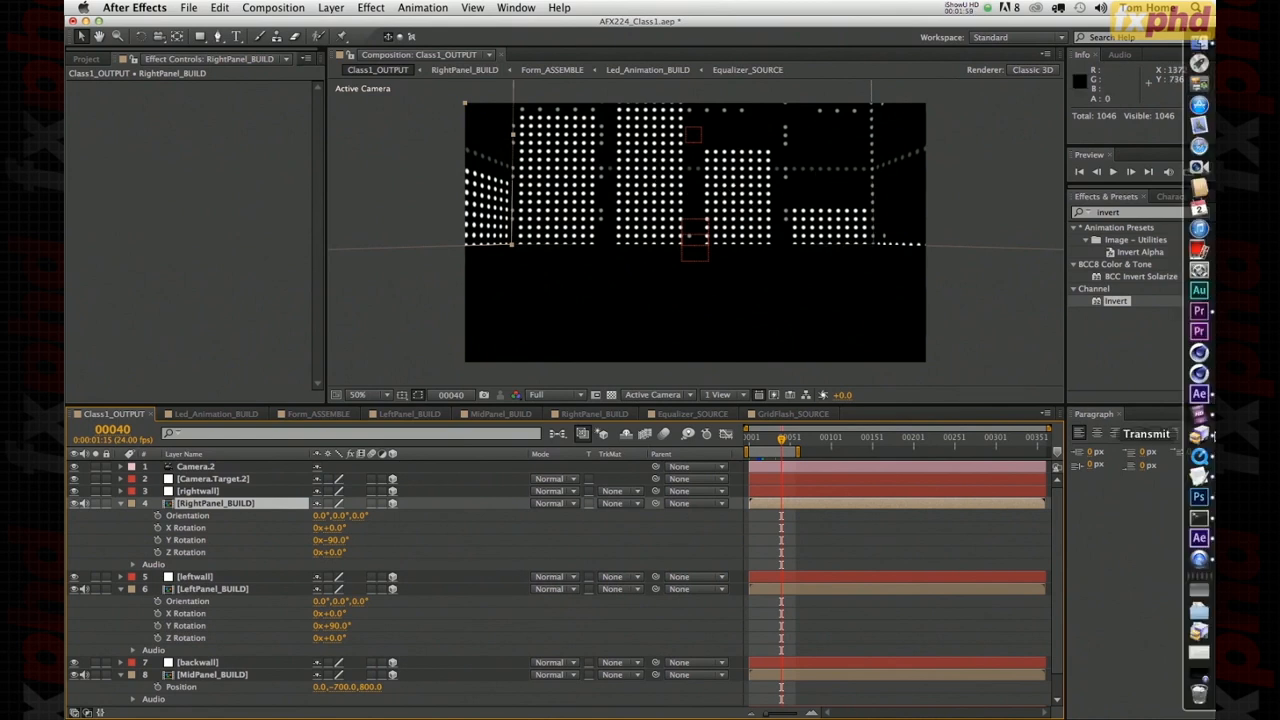
click(1200, 558)
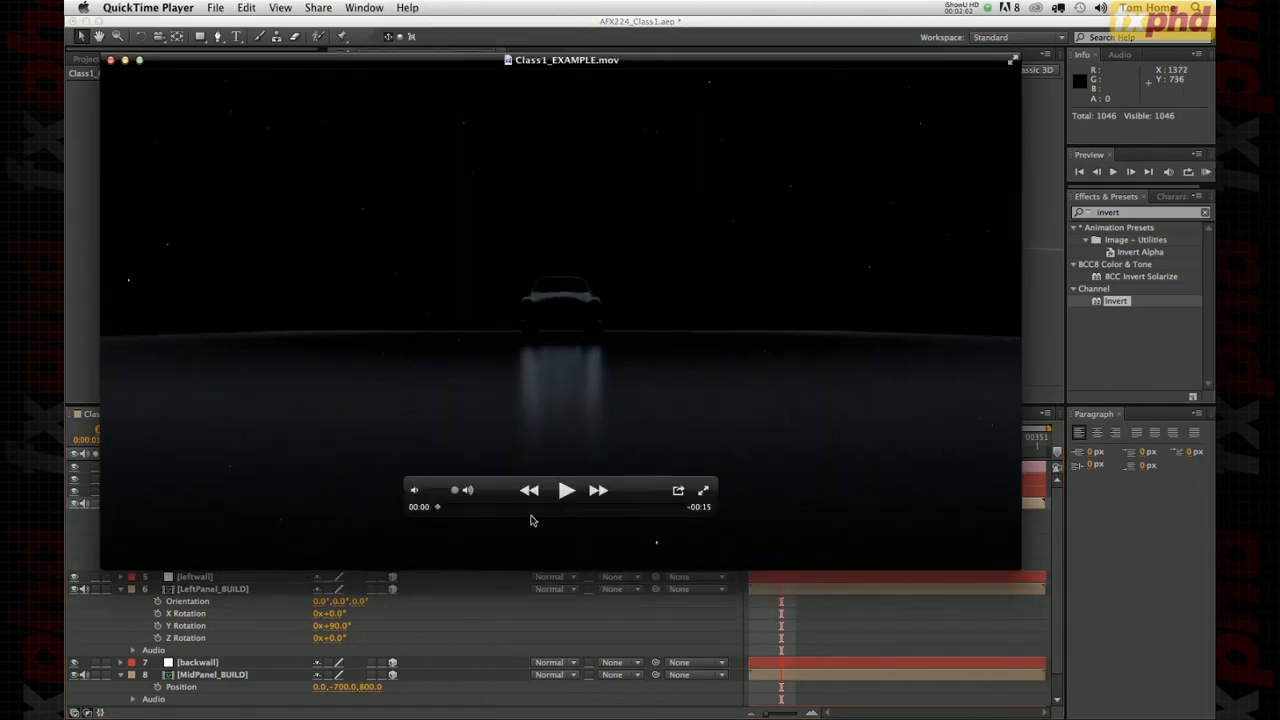
drag(473, 510, 519, 516)
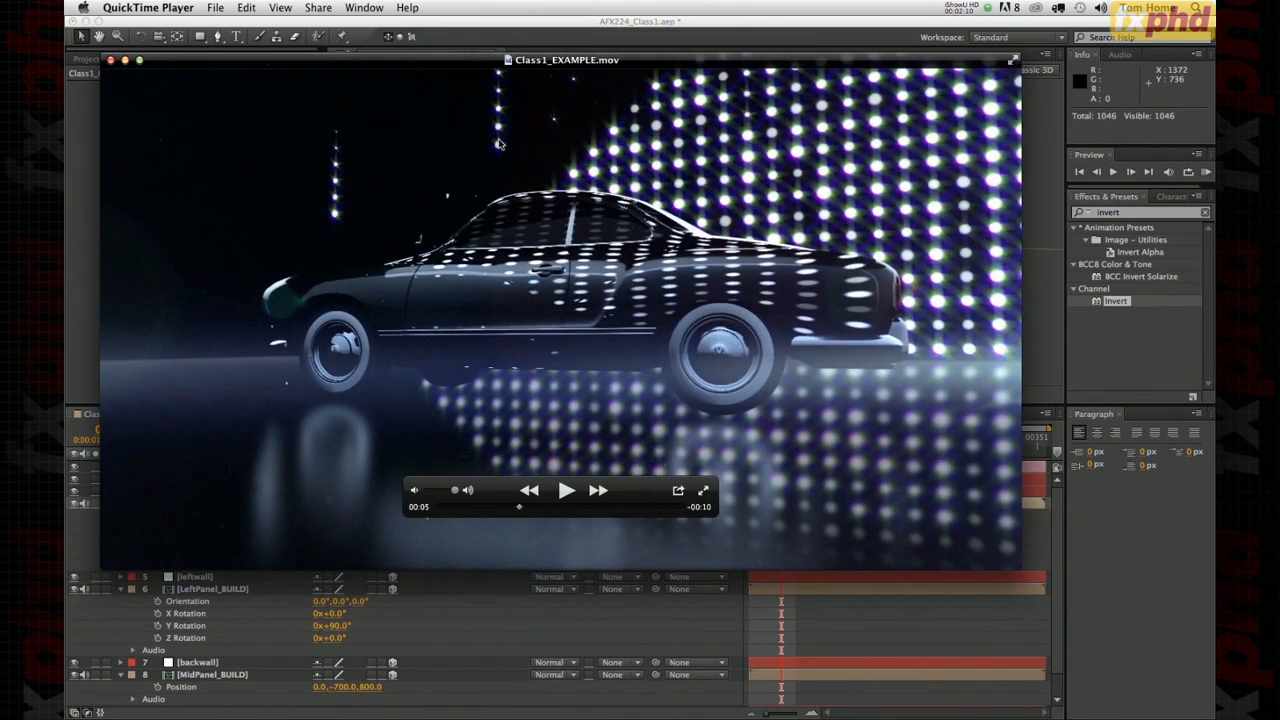
drag(524, 511, 595, 509)
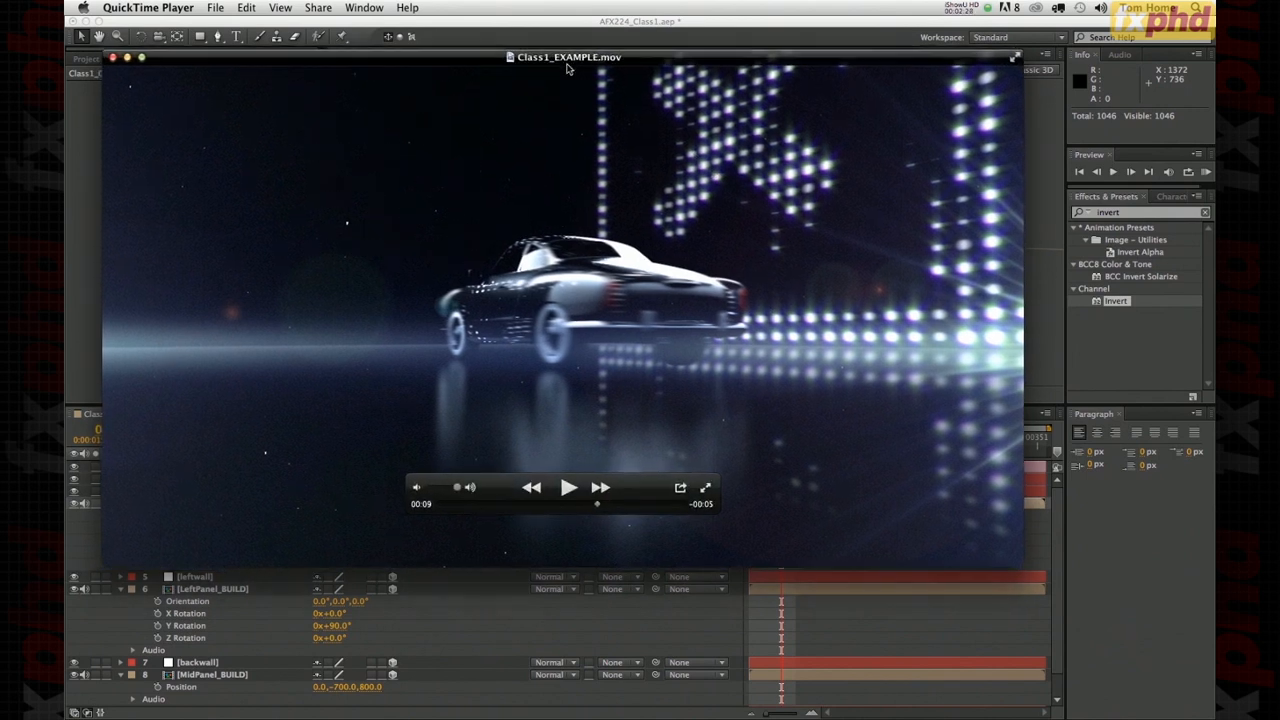
drag(563, 60, 575, 328)
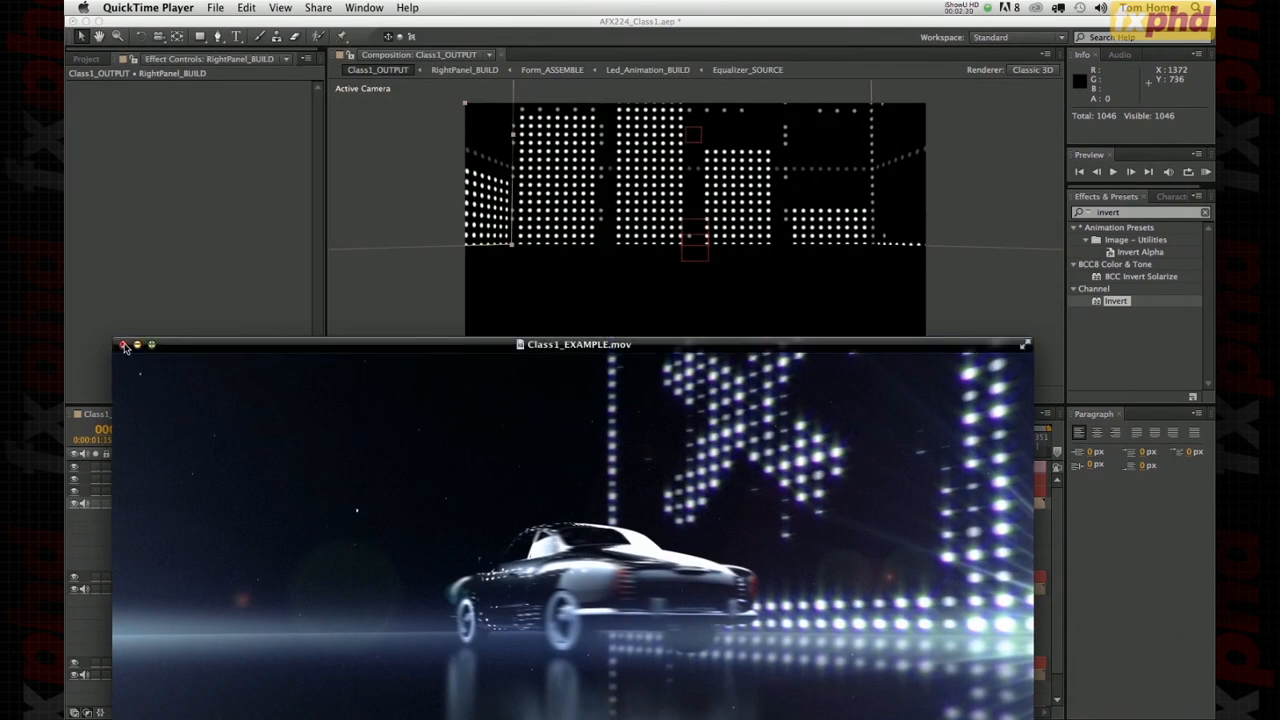
click(194, 342)
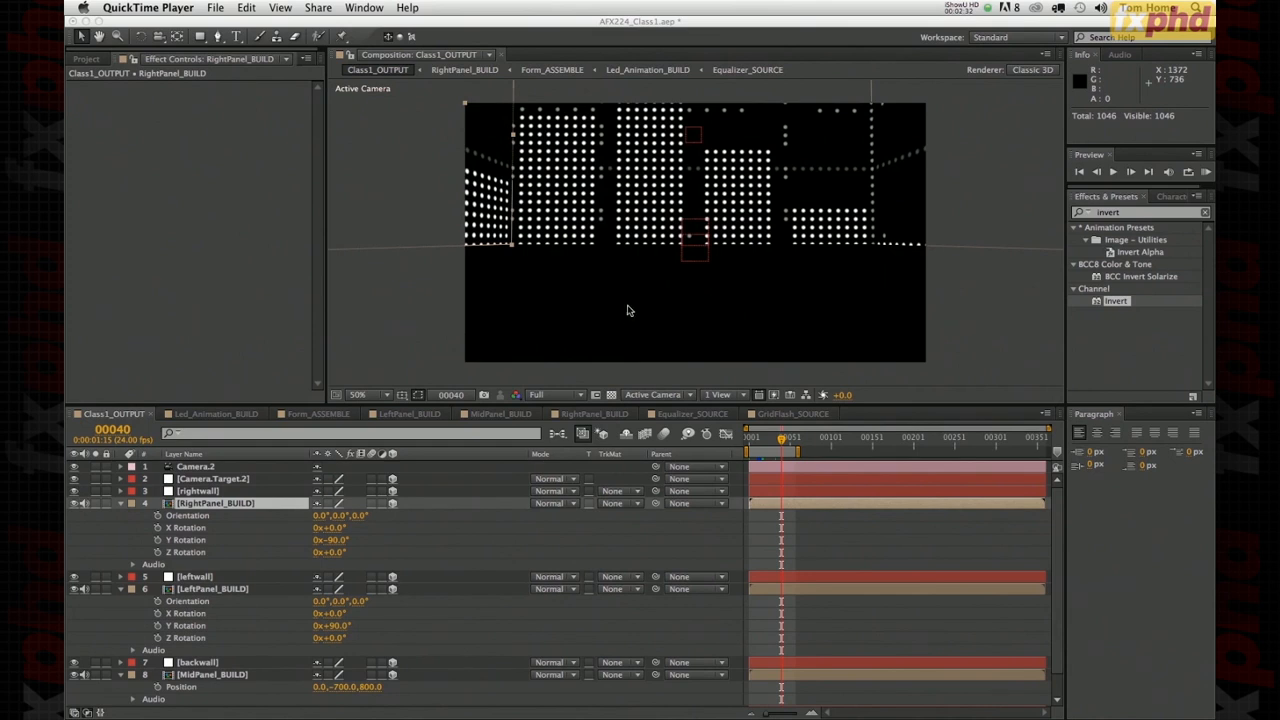
- Scrub the Class1_OUTPUT timeline to frame 34 and run a RAM preview of the LED walls
click(766, 440)
drag(764, 440, 776, 440)
key(KP_0)
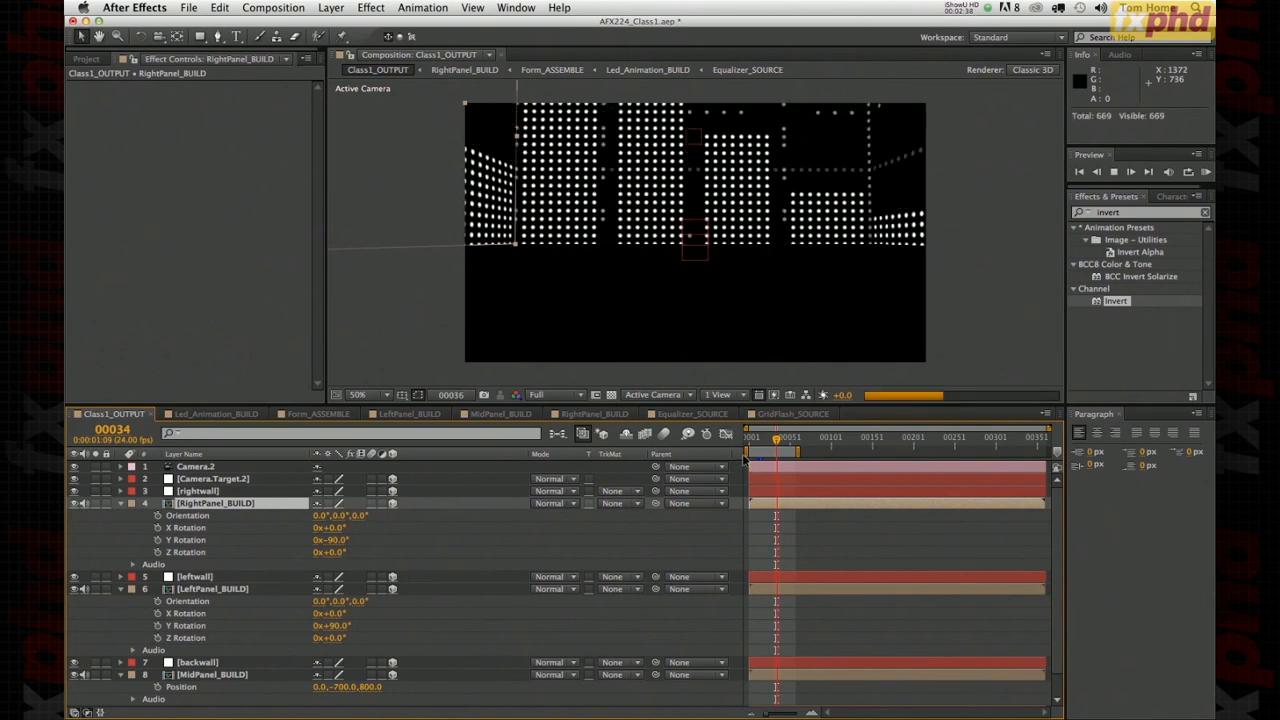